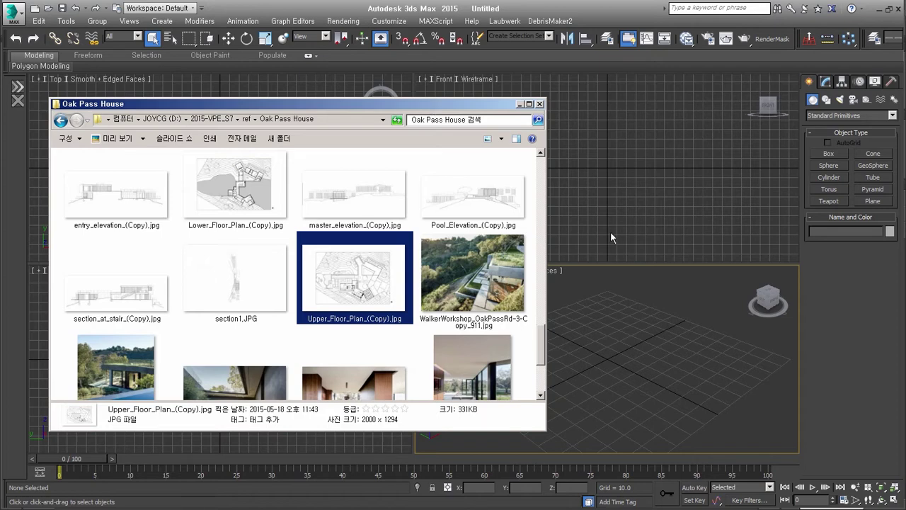
Step: Scroll the Oak Pass House thumbnails and open a house photo full-size in Picasa Photo Viewer
click(469, 285)
scroll(460, 337, down, 1)
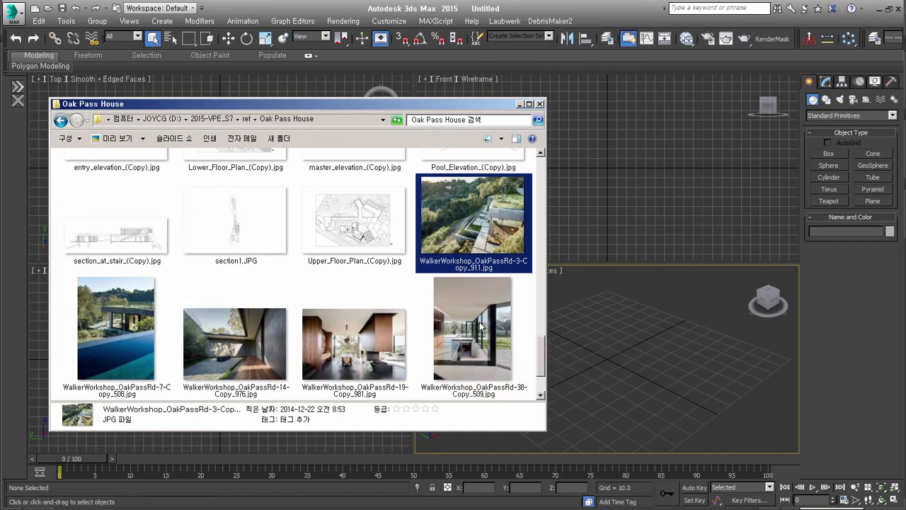
click(542, 340)
drag(542, 340, 542, 252)
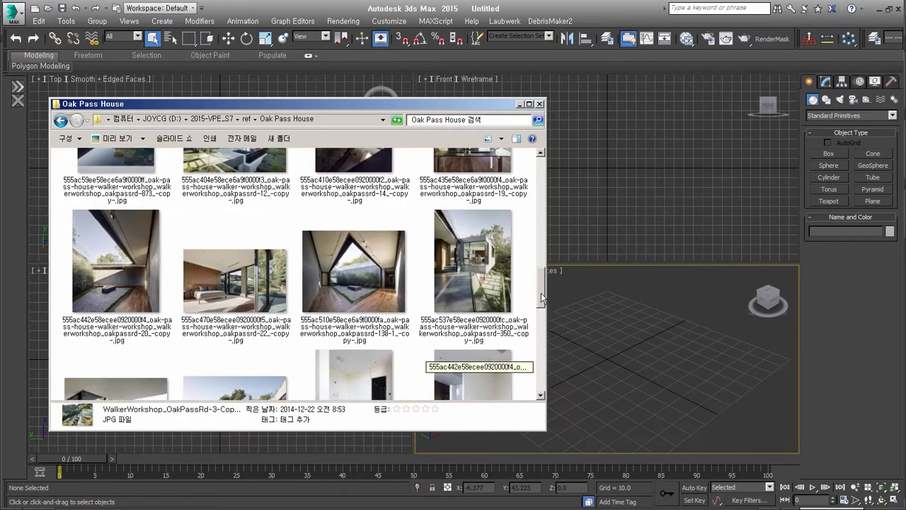
double_click(371, 216)
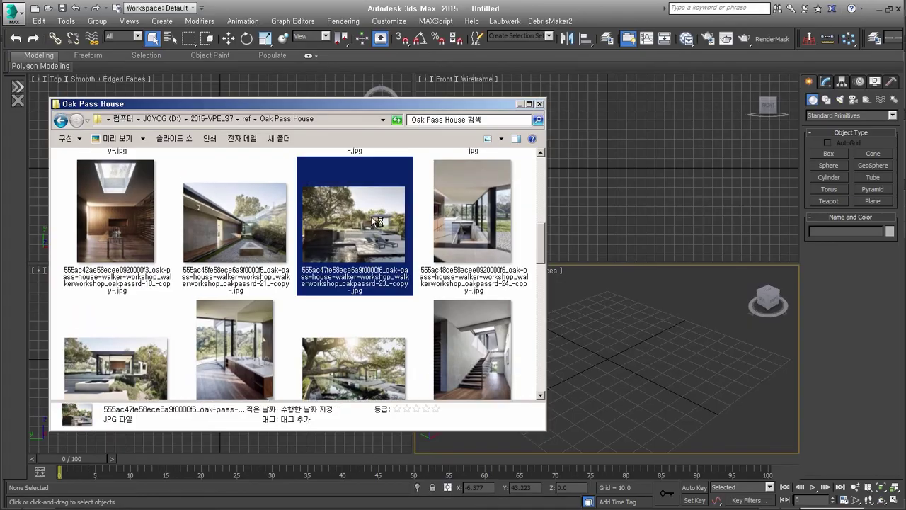
key(Right)
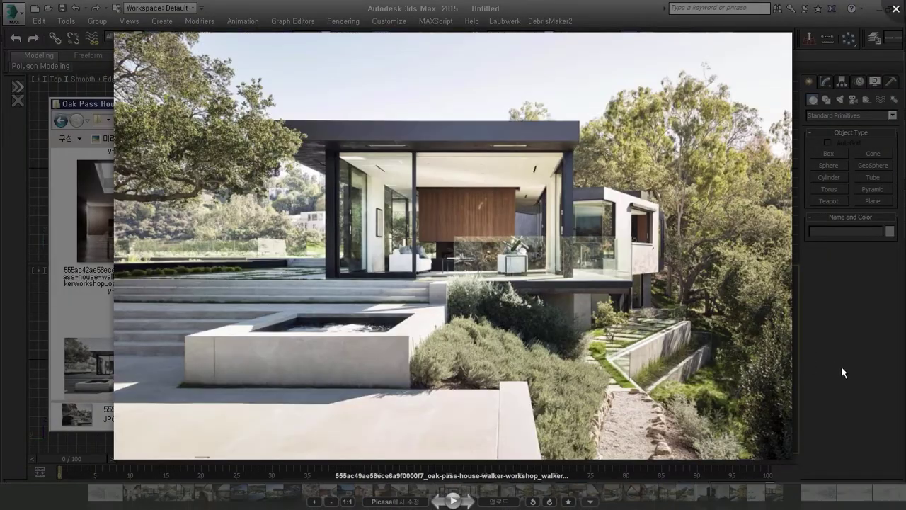
Step: Page through the night courtyard and interior courtyard photos, ending on the pool terrace with two loungers
key(Right)
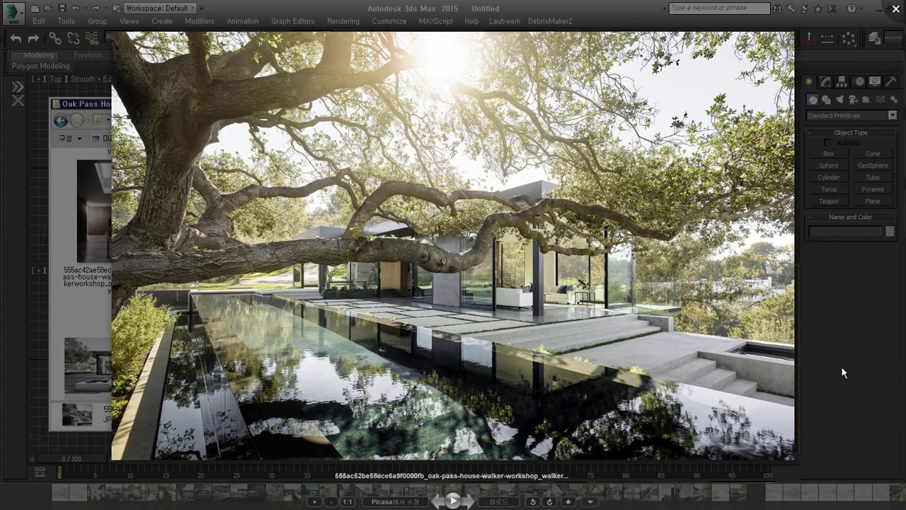
key(Right)
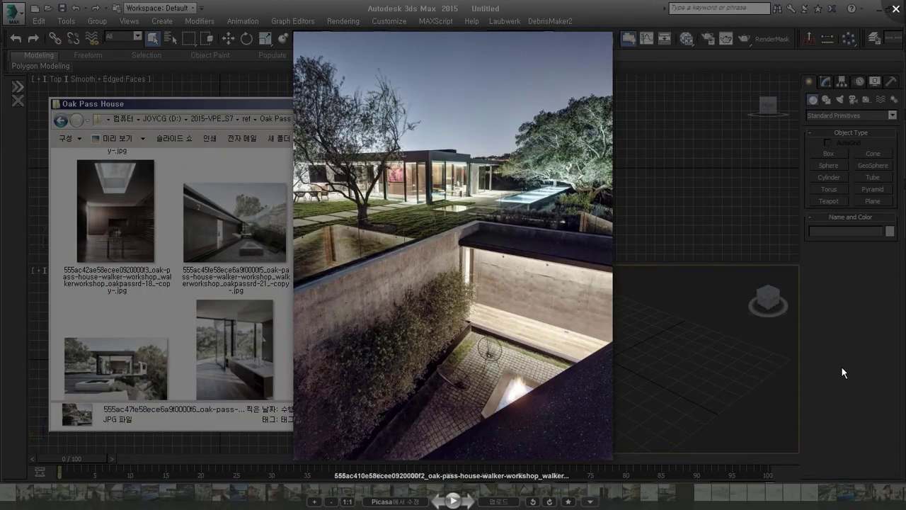
key(Right)
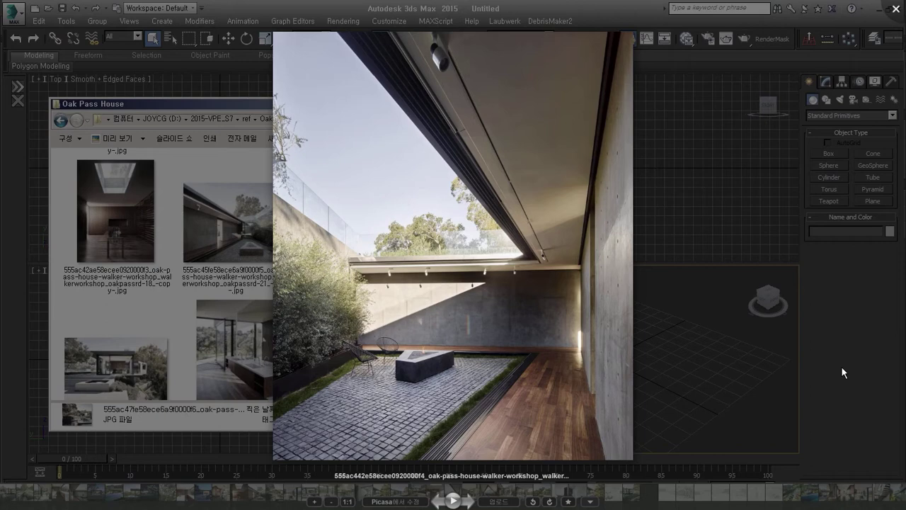
key(Left)
key(Left)
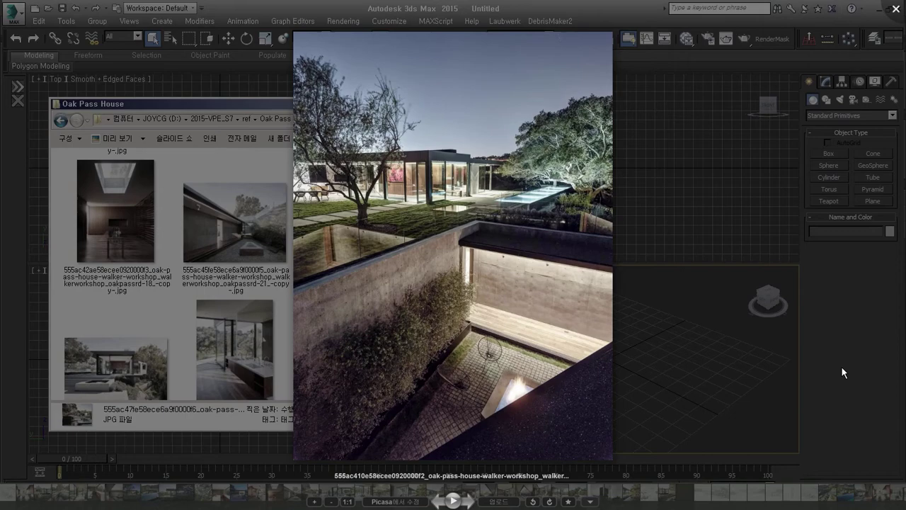
key(Right)
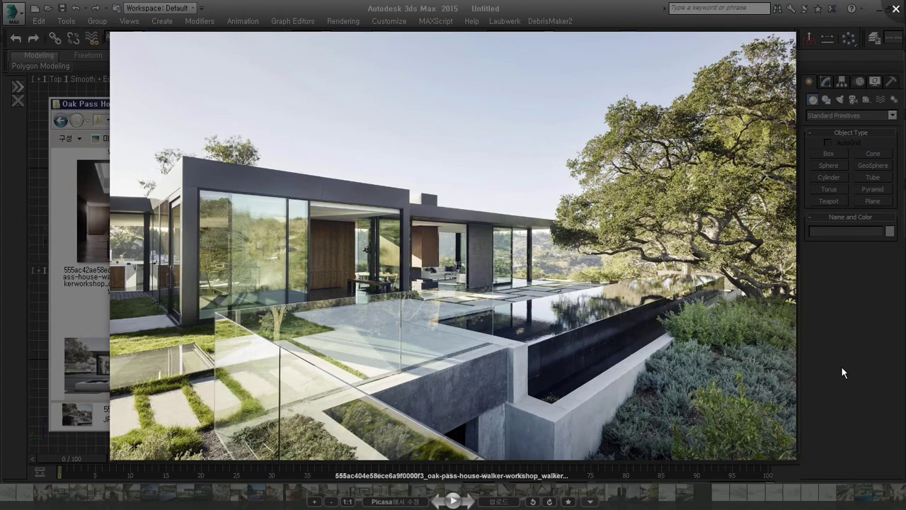
key(Right)
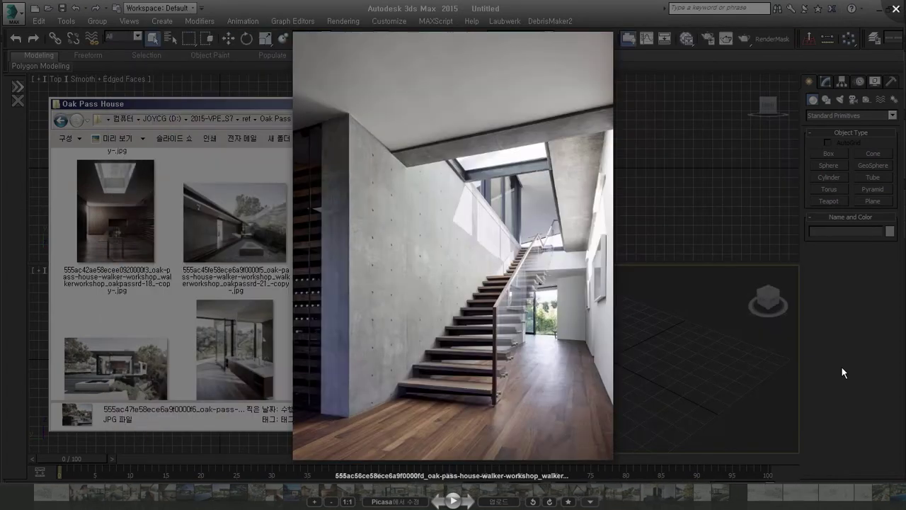
key(Right)
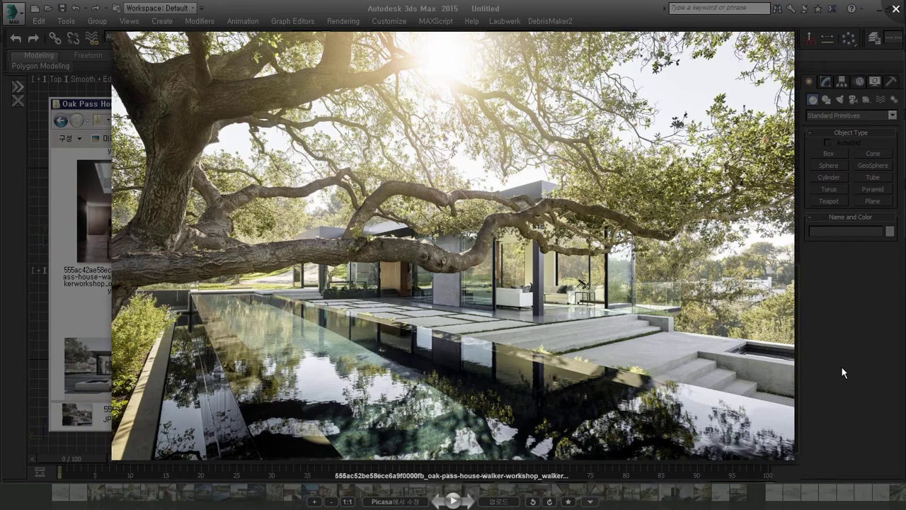
key(Left)
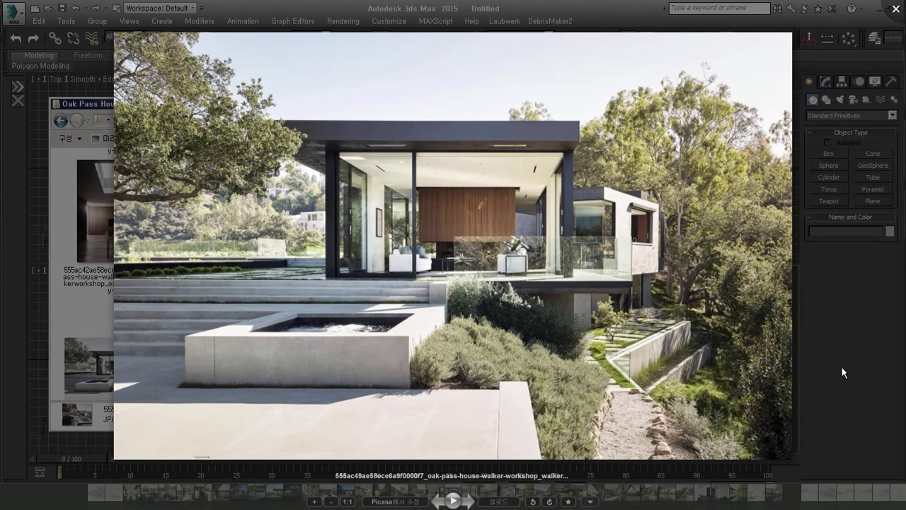
key(Right)
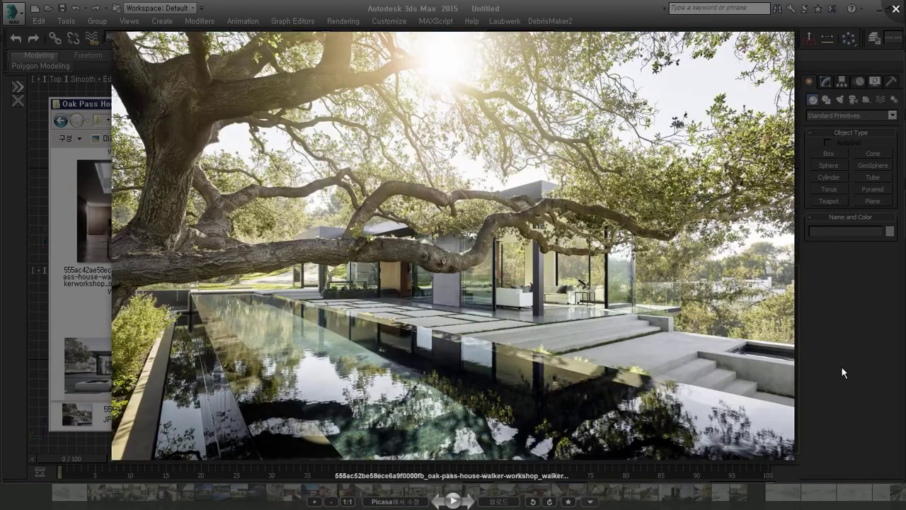
key(Right)
key(Right)
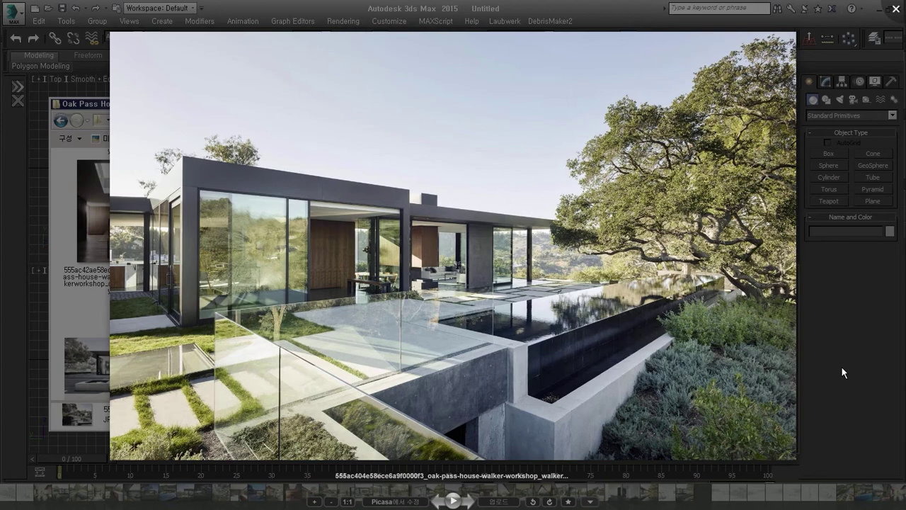
key(Right)
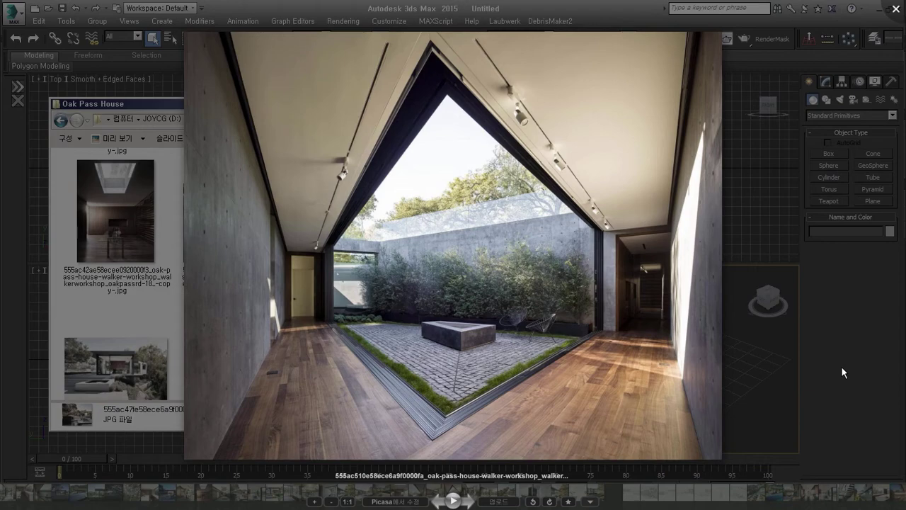
key(Right)
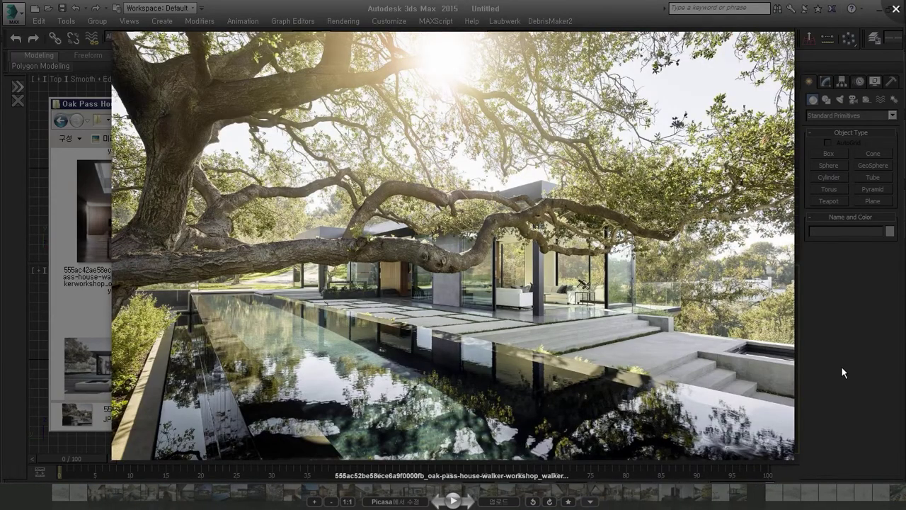
key(Right)
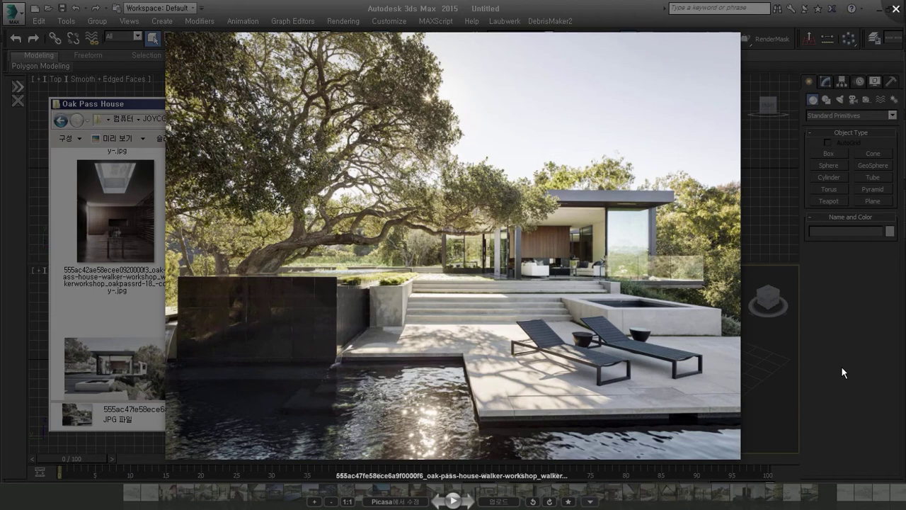
Step: Step through the courtyard, dining room, dusk exterior, infinity pool and garage photos to the site floor plan
key(Left)
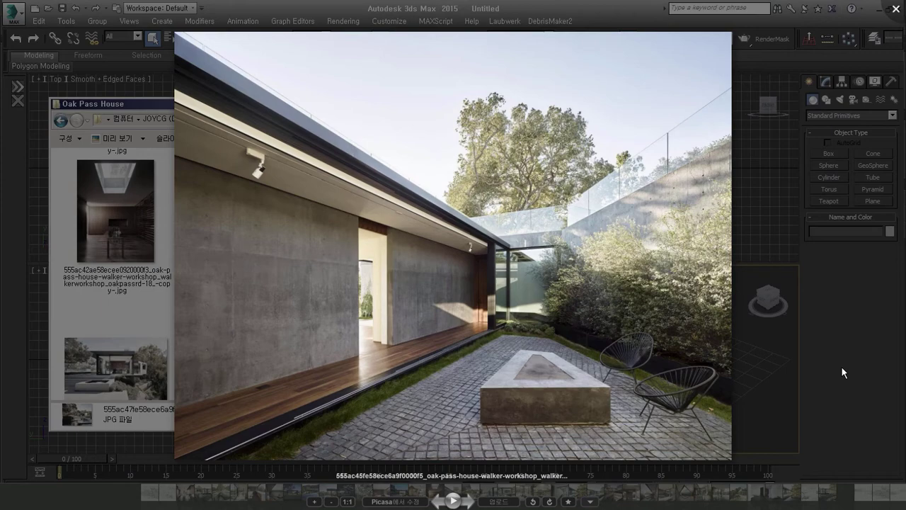
key(Right)
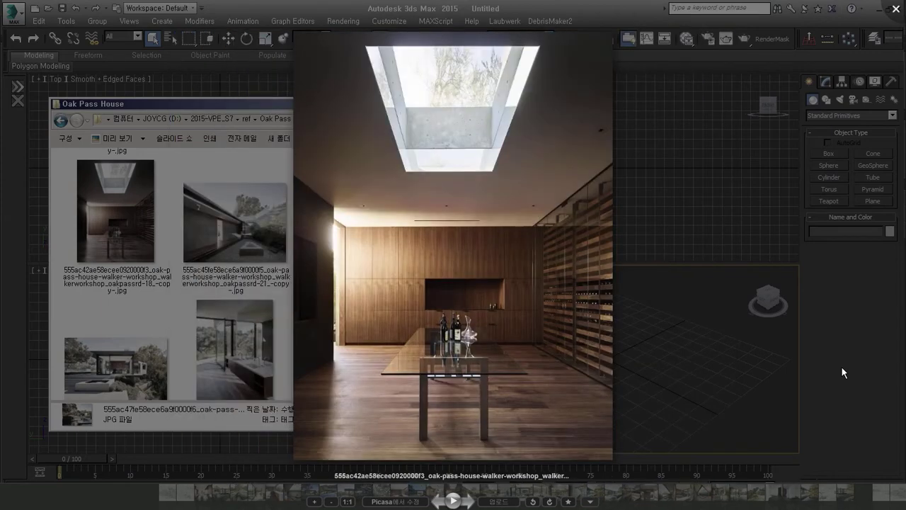
key(Right)
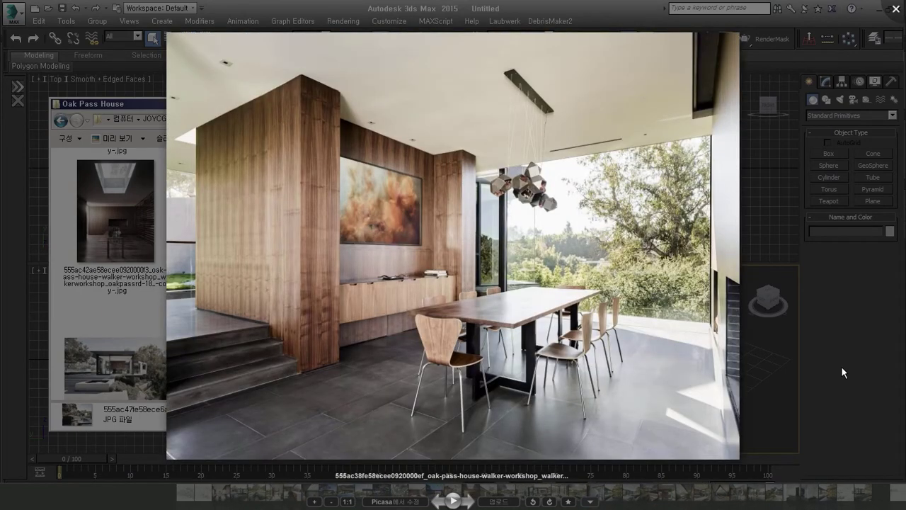
key(Right)
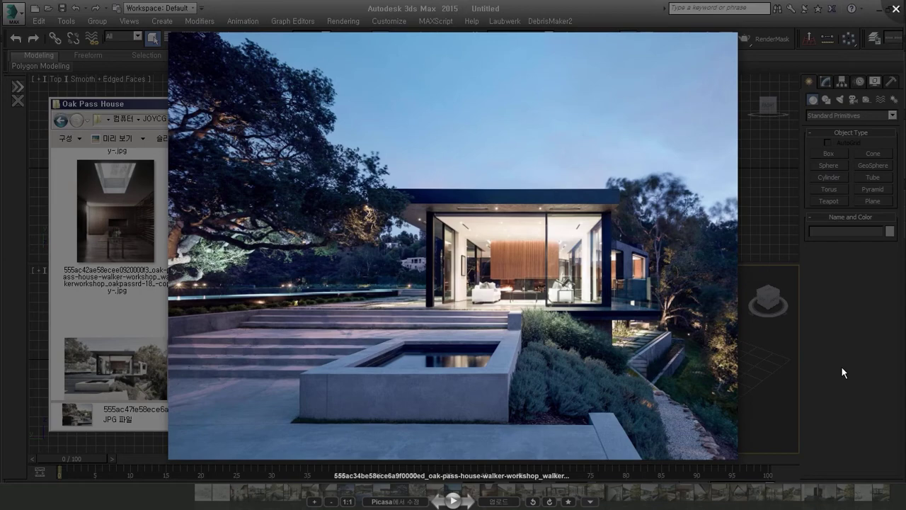
key(Right)
key(Right)
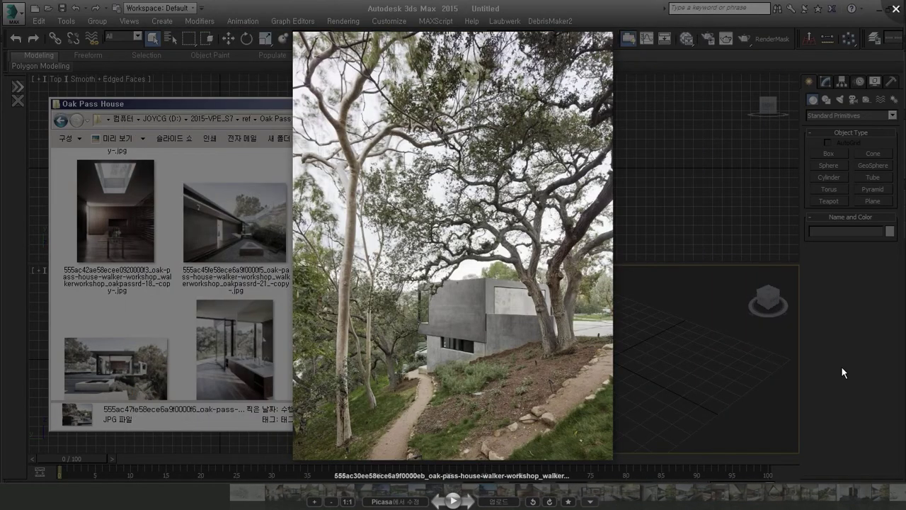
key(Right)
key(Right)
key(Right)
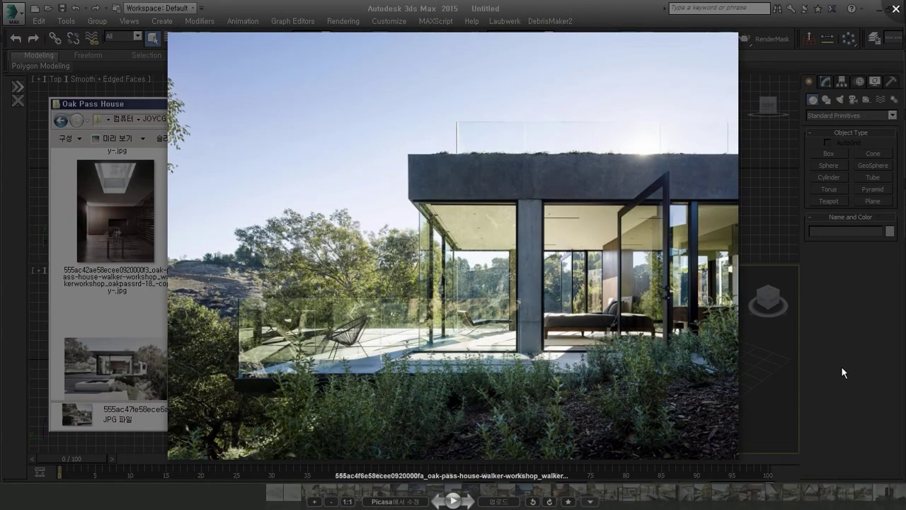
key(Right)
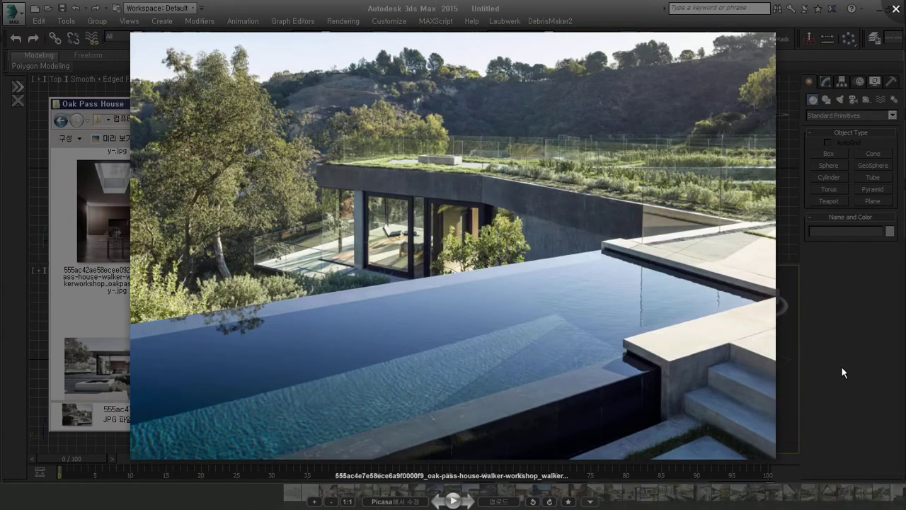
key(Right)
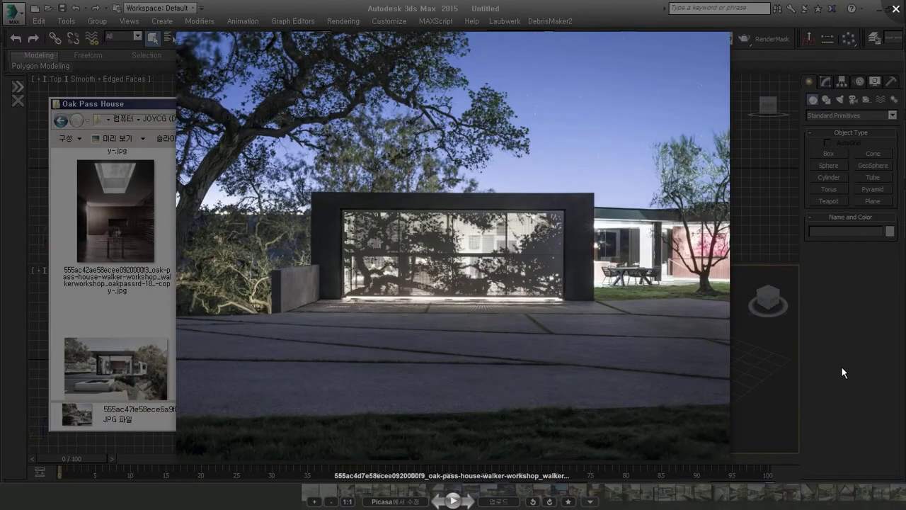
key(Right)
key(Right)
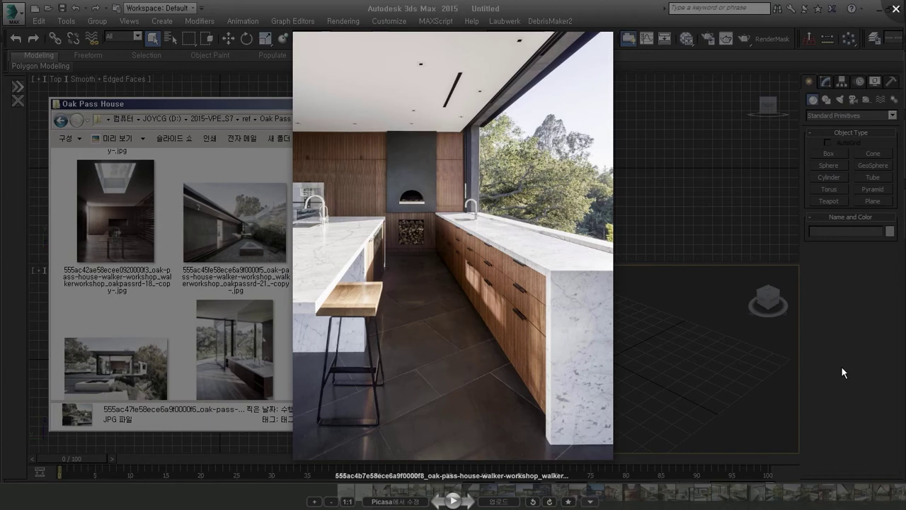
key(Right)
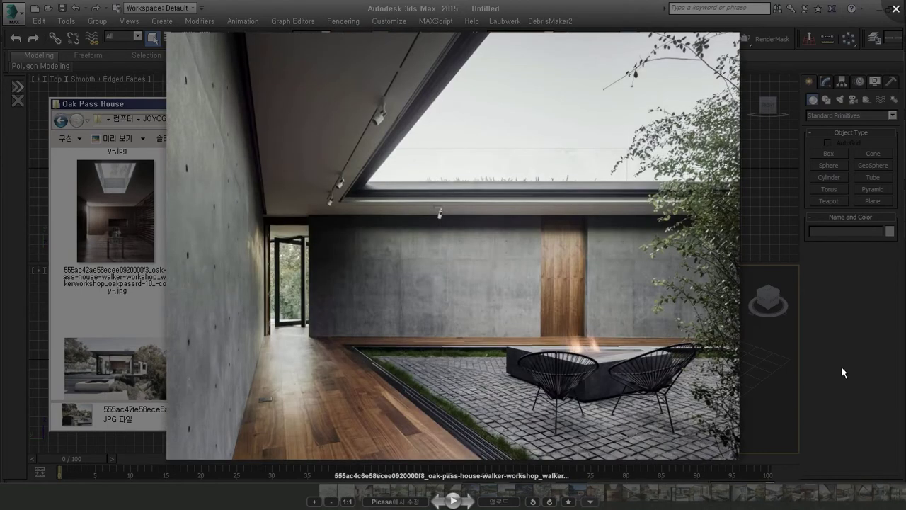
key(Right)
key(Right)
key(Right)
key(Right)
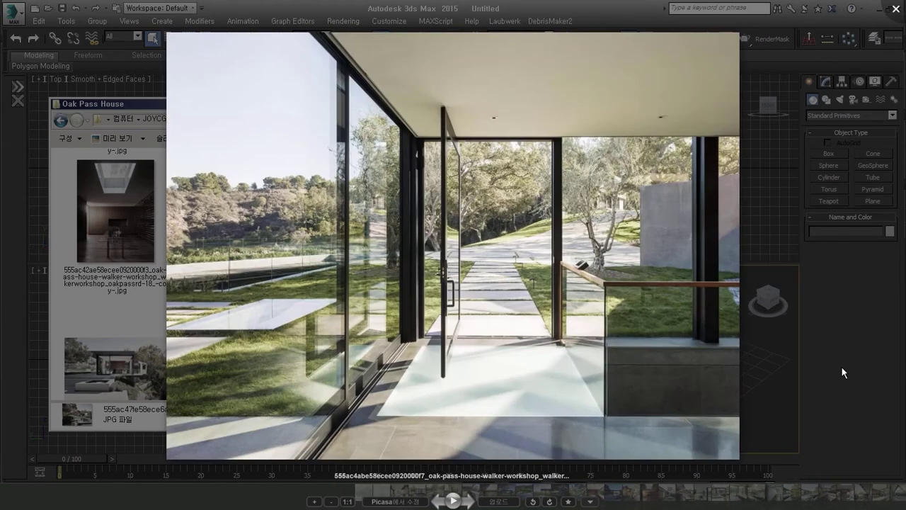
key(Right)
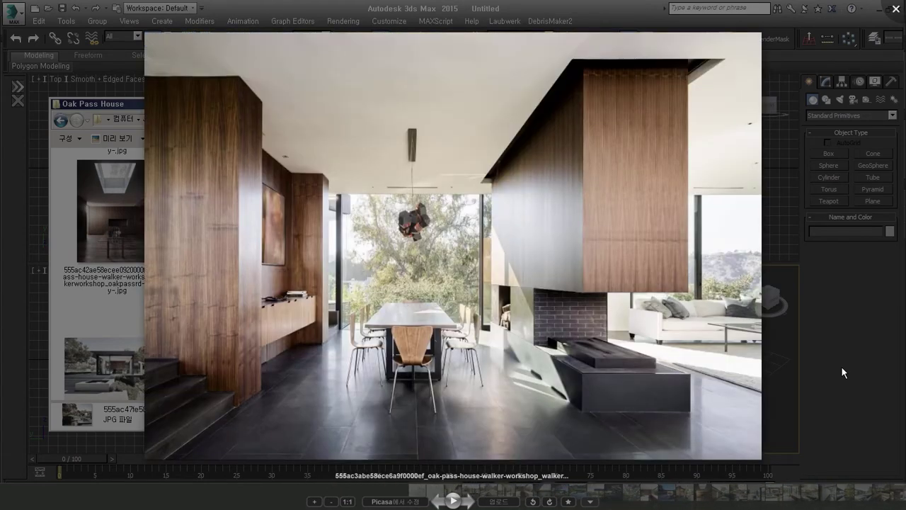
key(Right)
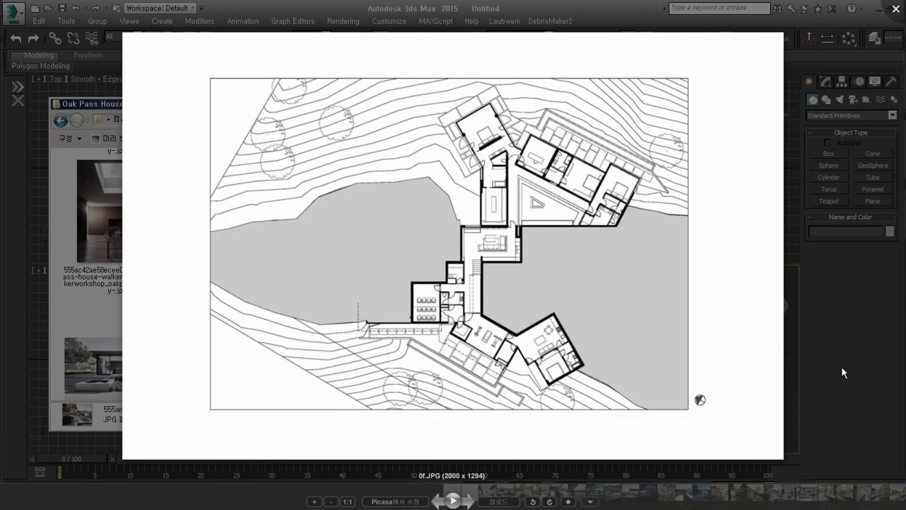
Step: Step past the floor plans through the last house photos, then close Picasa Photo Viewer
key(Right)
key(Right)
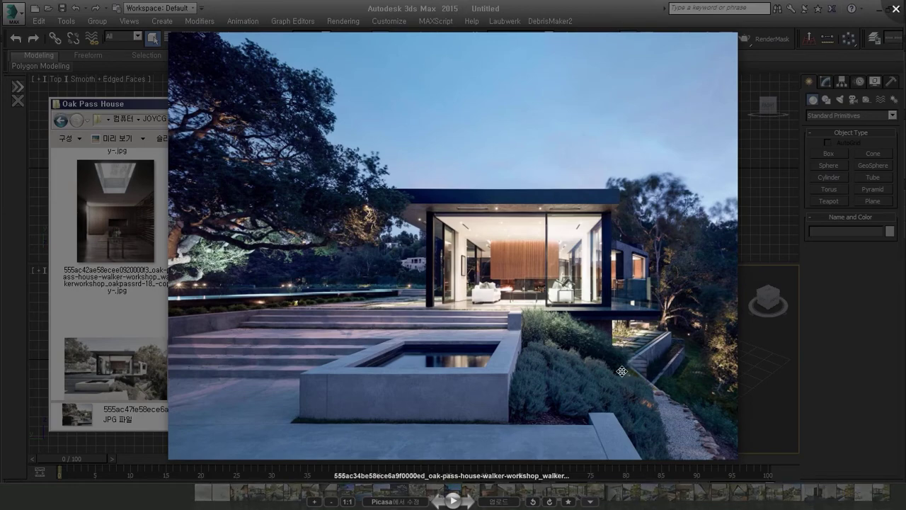
key(Right)
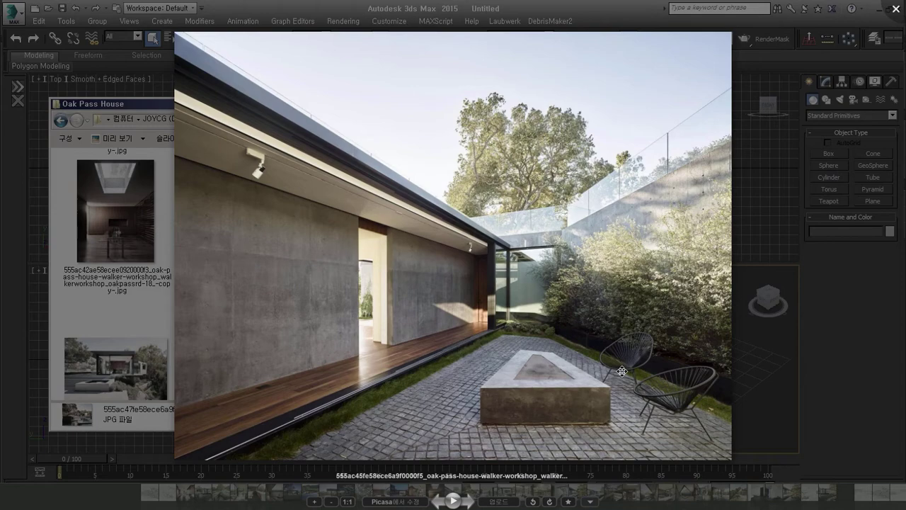
key(Right)
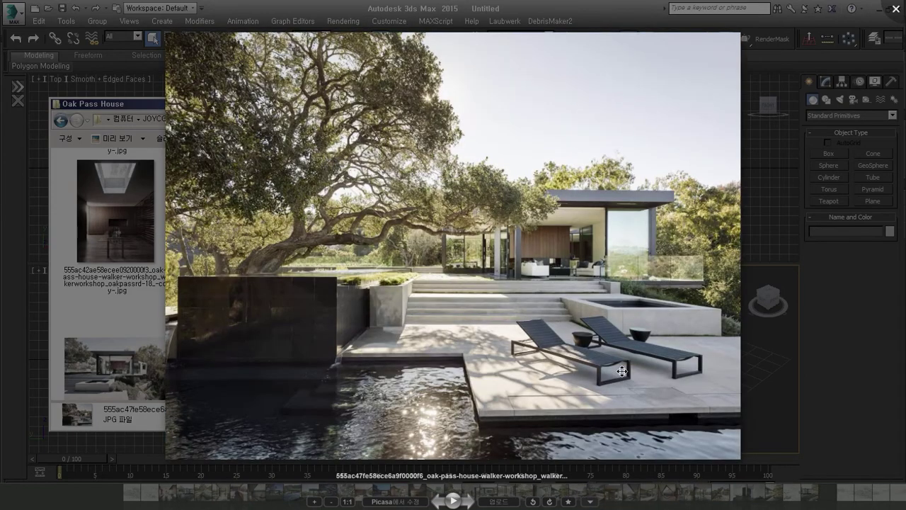
key(Escape)
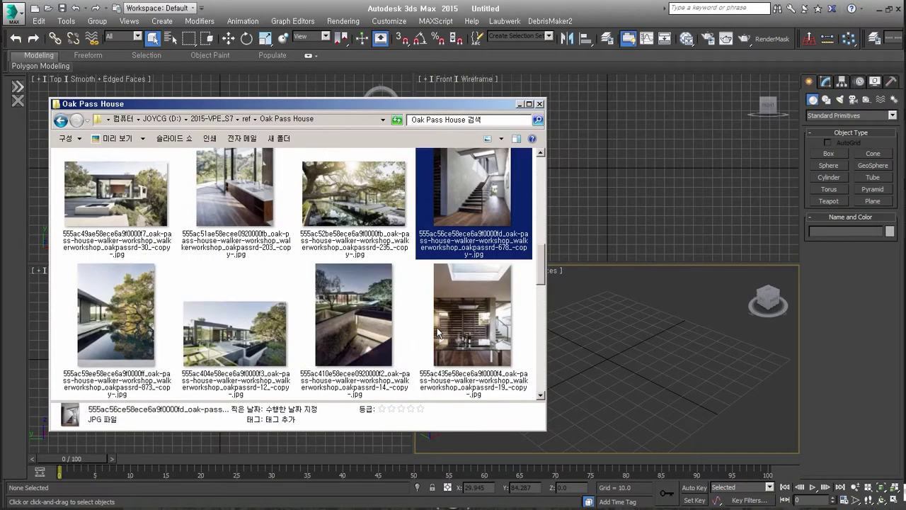
Step: Preview Pool_Elevation_(Copy).jpg, then open dwg.psd in Photoshop with Layer 1 hidden
scroll(438, 327, down, 3)
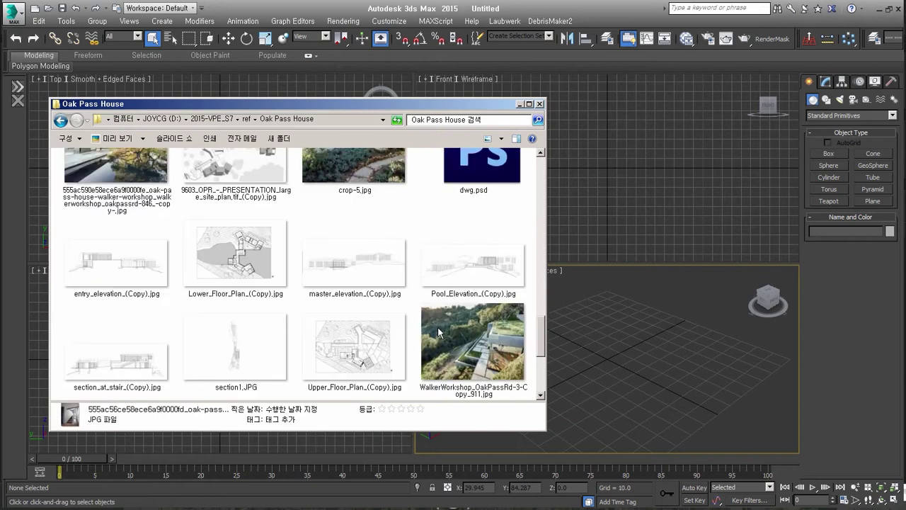
click(272, 276)
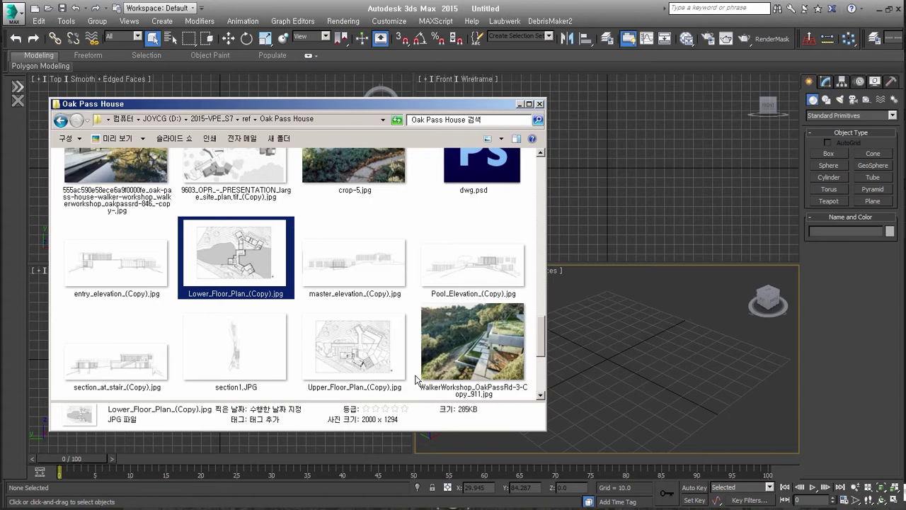
double_click(492, 265)
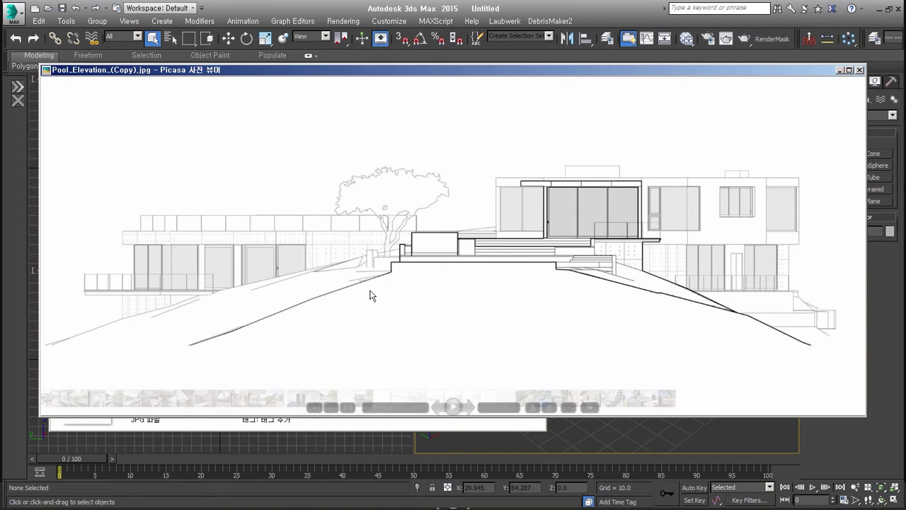
key(Escape)
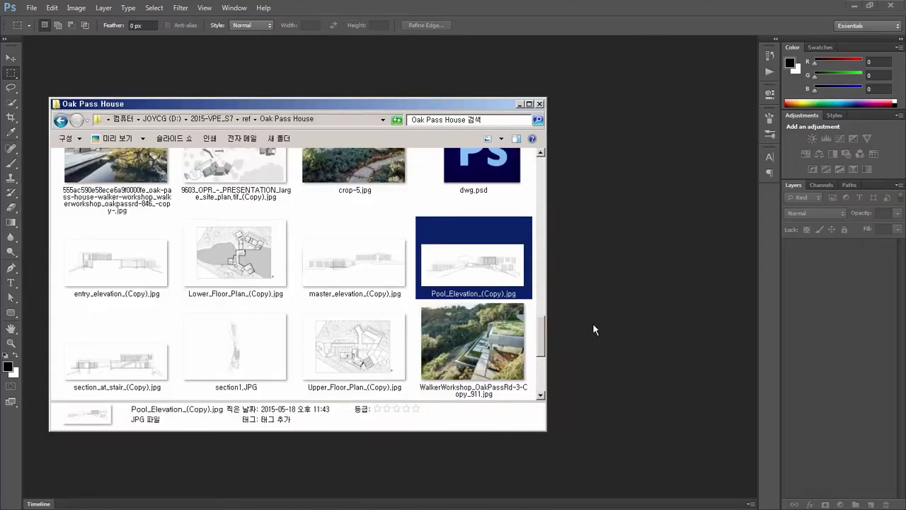
double_click(498, 166)
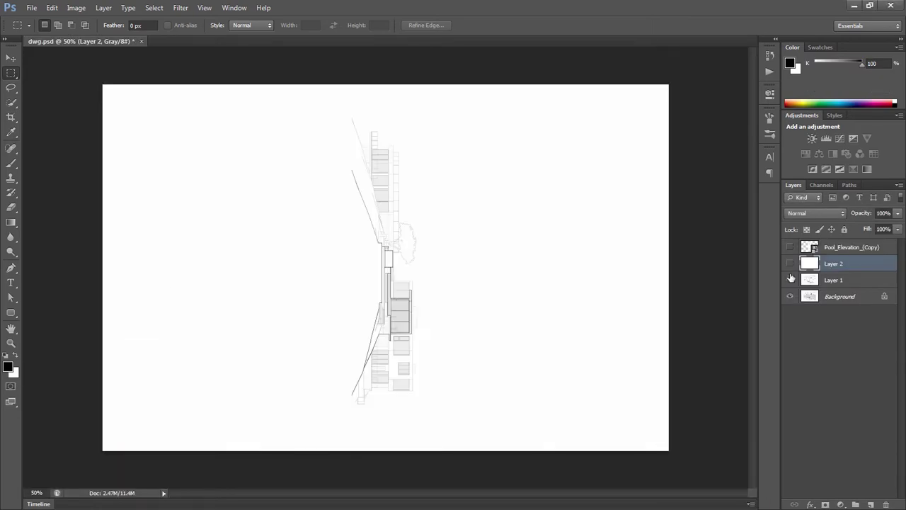
click(790, 281)
Step: Show Layer 1 at 50% opacity over the background plan and inspect the overlaid floor plans
click(830, 297)
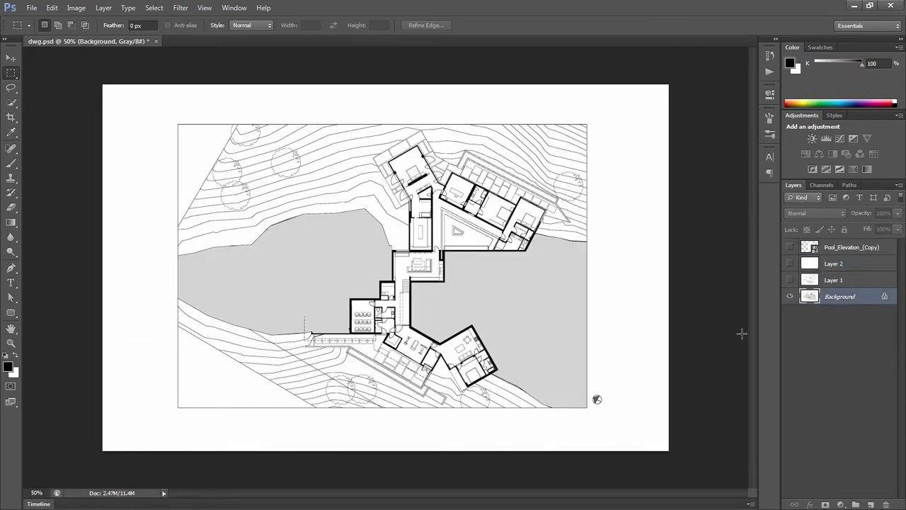
click(791, 280)
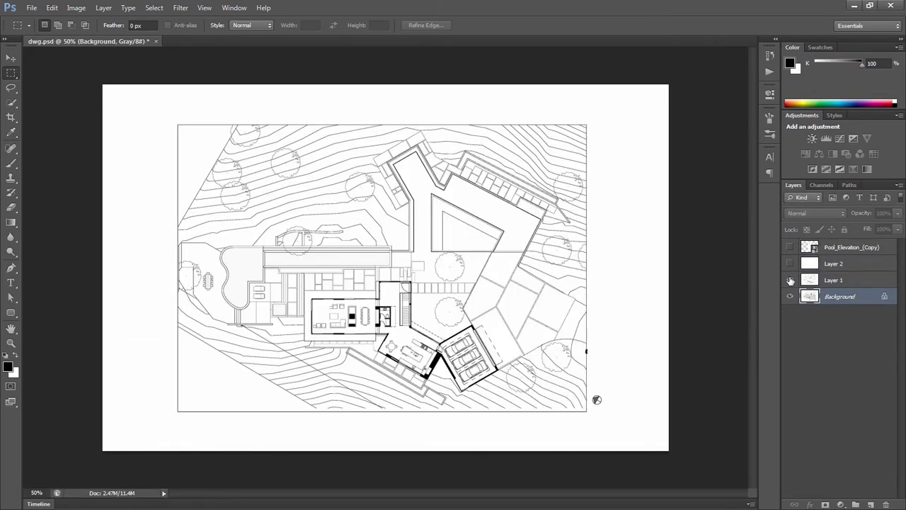
click(831, 281)
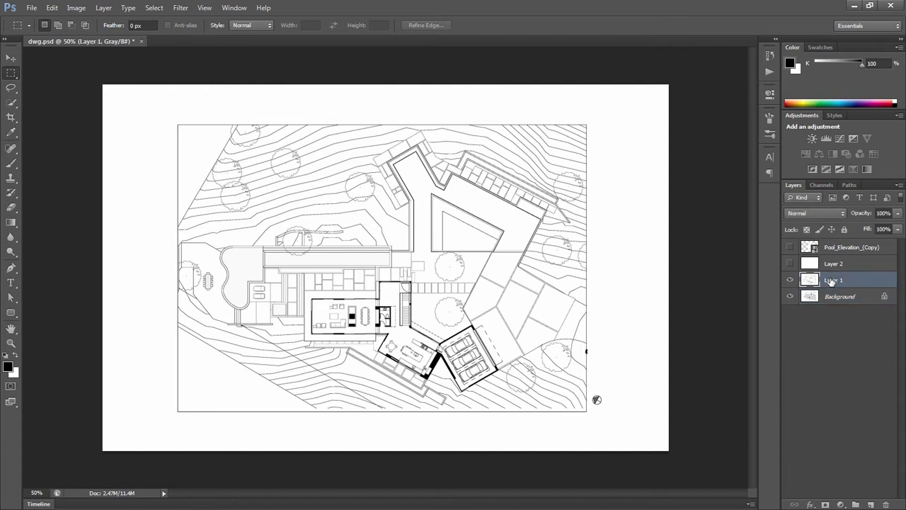
key(5)
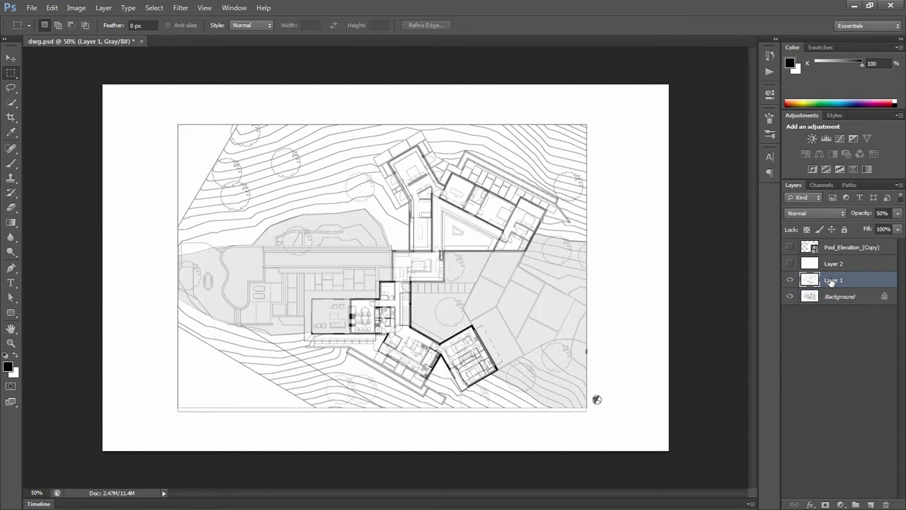
mouse_move(336, 277)
ctrl+mouse_down()
mouse_move(362, 300)
mouse_move(353, 366)
ctrl+mouse_up()
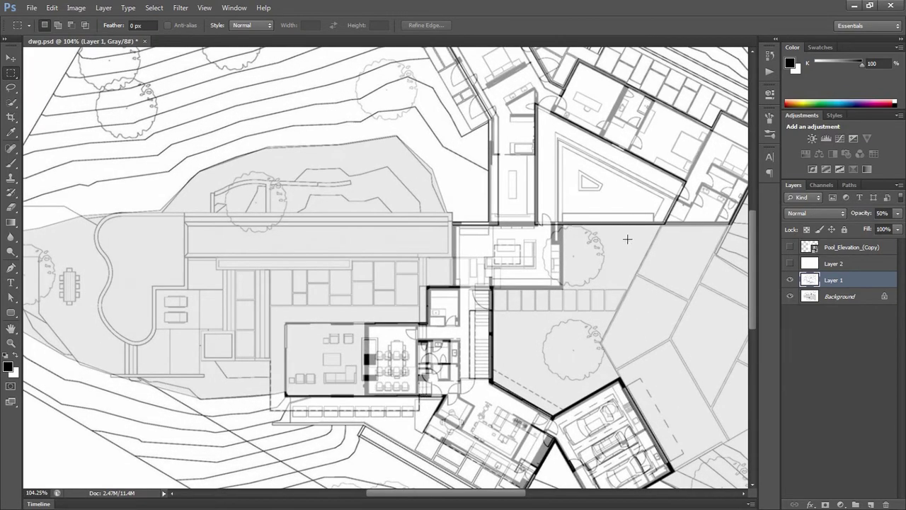
drag(607, 230, 480, 263)
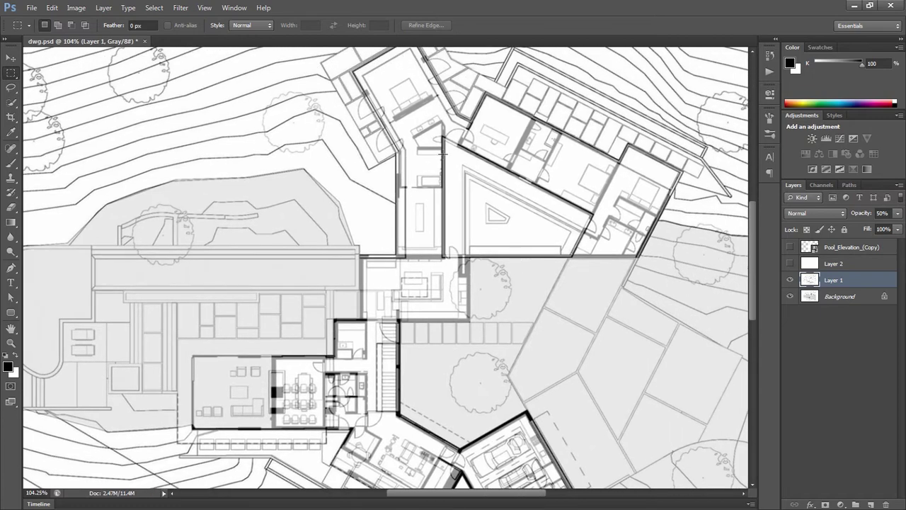
drag(549, 314, 574, 234)
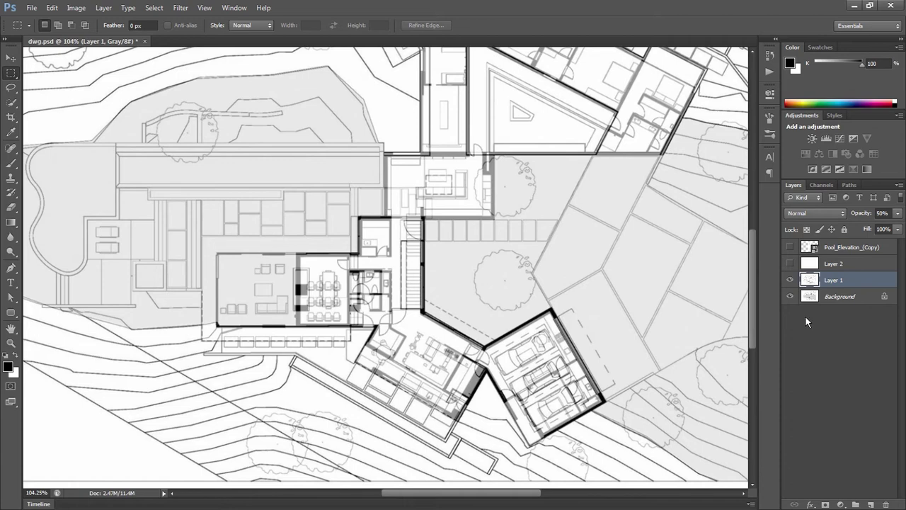
Step: Toggle the white Layer 2 on and off over the whole canvas
key(0)
click(793, 263)
click(790, 264)
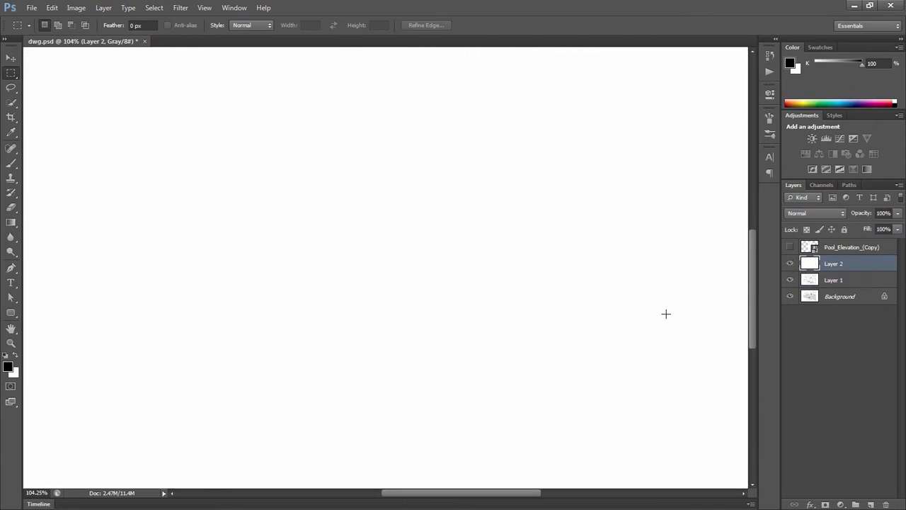
key(ctrl+0)
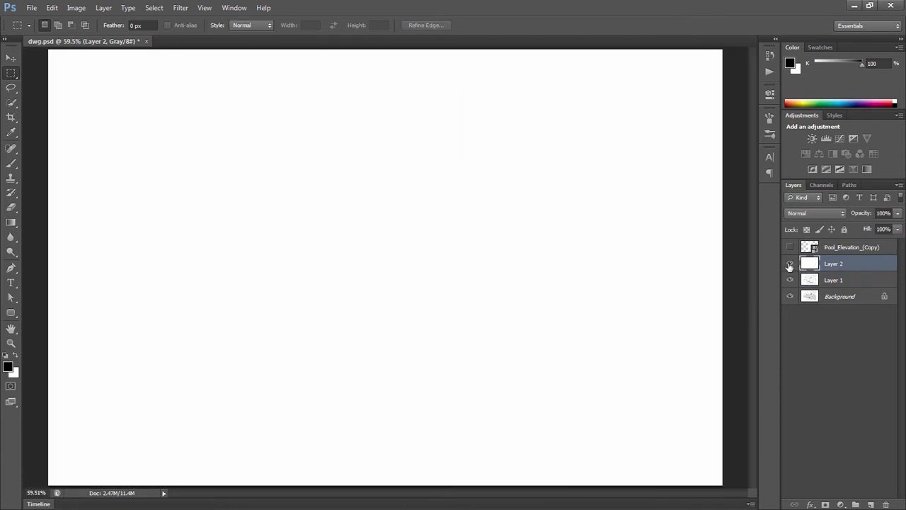
click(790, 263)
Step: Show the Pool_Elevation_(Copy) layer at 70% opacity and shift it left over the plan
click(821, 247)
click(791, 247)
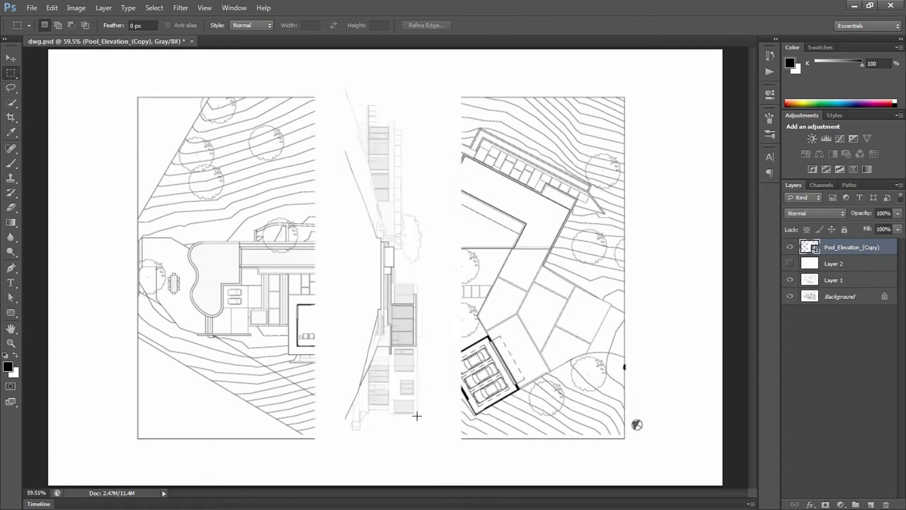
key(5)
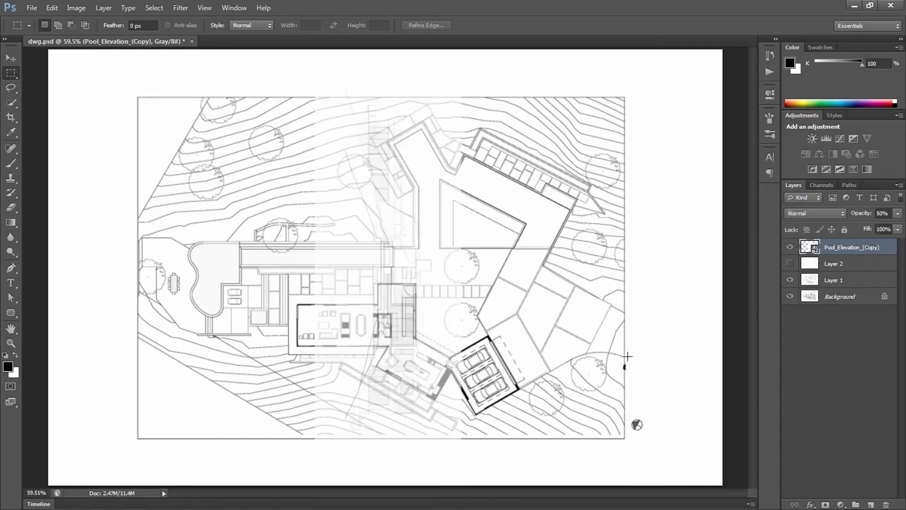
ctrl+drag(439, 352, 396, 350)
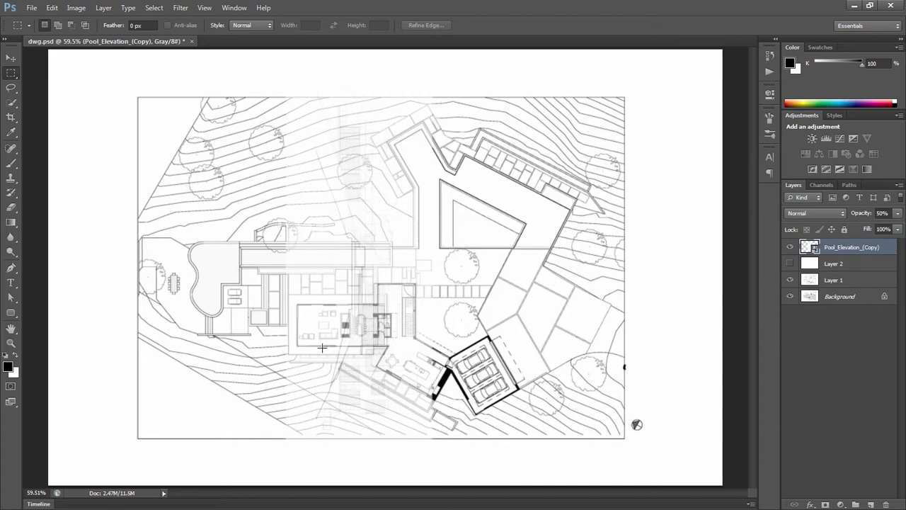
ctrl+drag(397, 383, 292, 371)
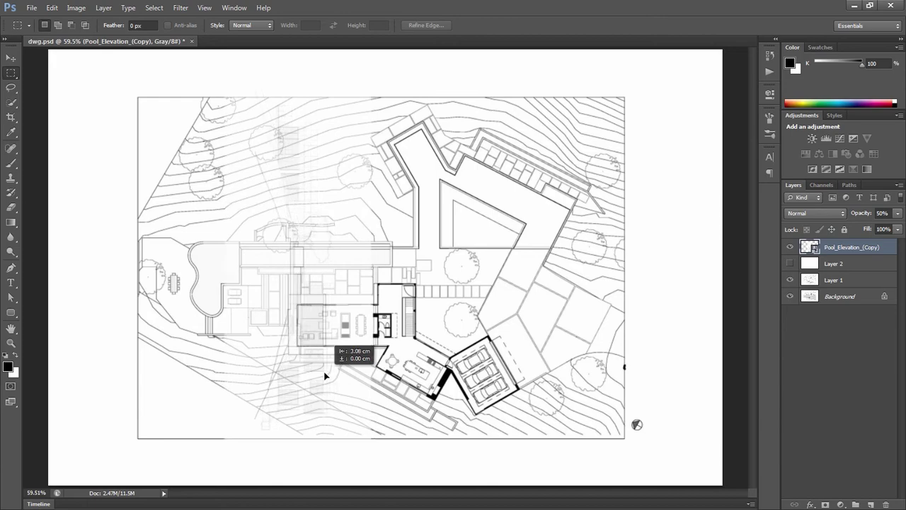
key(7)
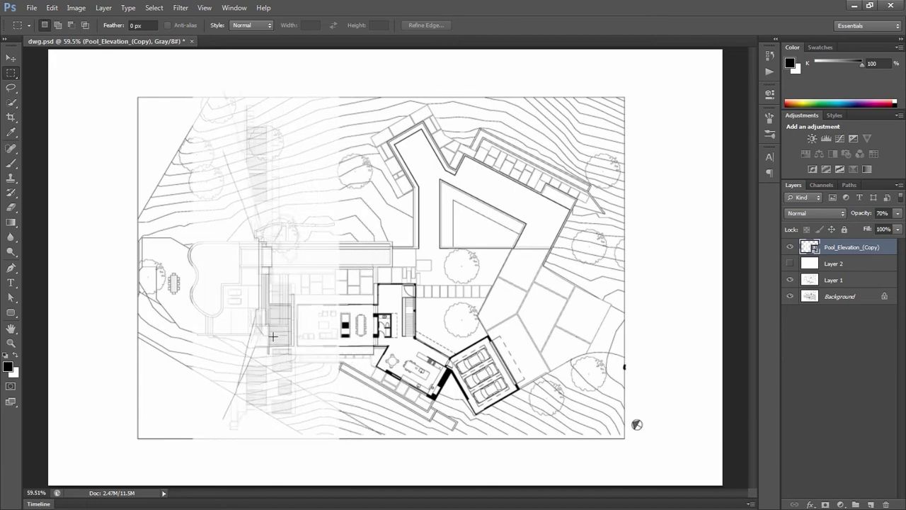
ctrl+drag(219, 330, 273, 356)
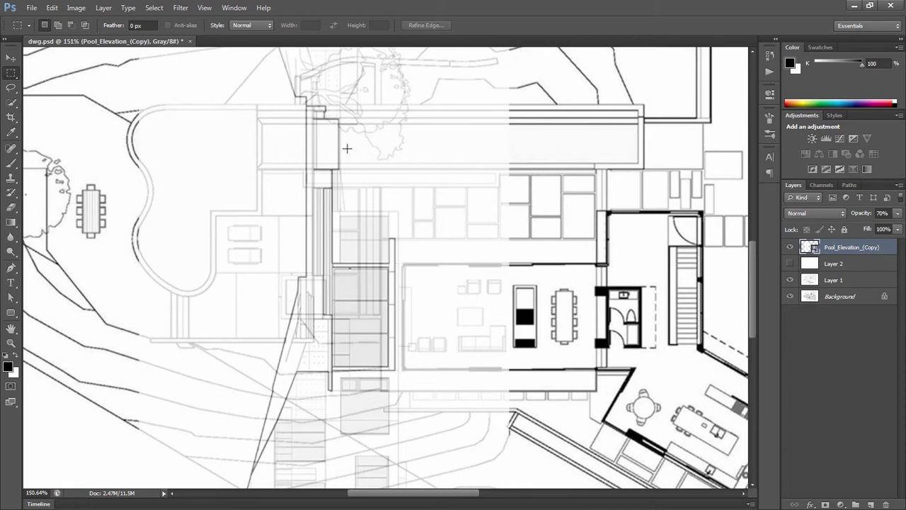
drag(472, 217, 431, 233)
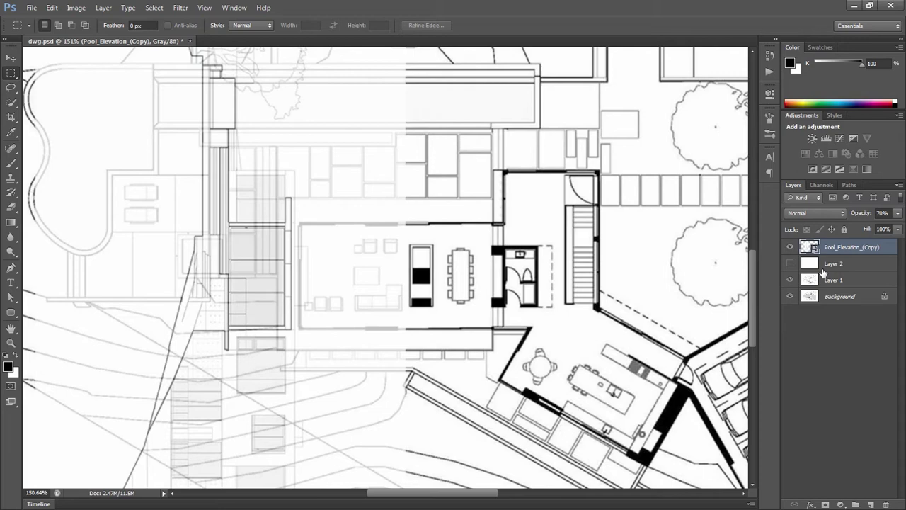
Step: Centre the elevation drawing on the canvas, then hide the elevation and white layers, leaving Layer 1 visible
click(791, 264)
key(ctrl+0)
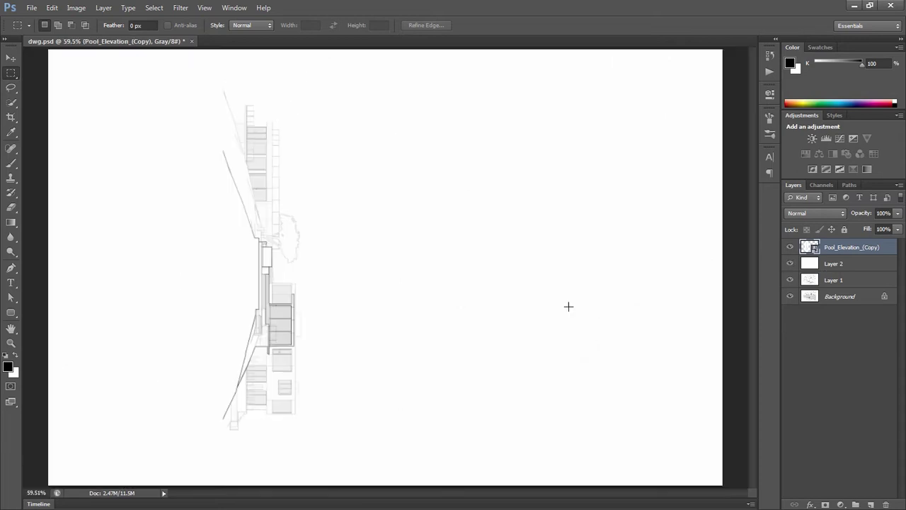
ctrl+drag(296, 326, 460, 331)
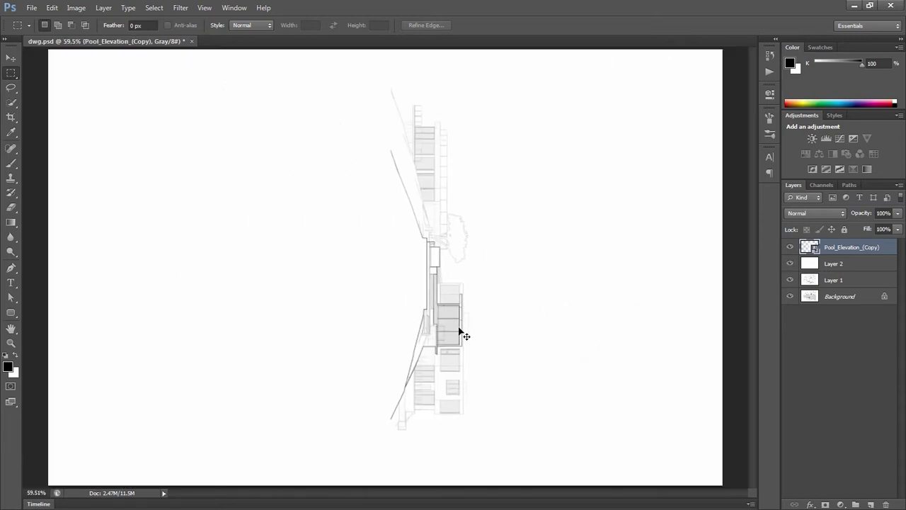
drag(790, 247, 790, 263)
click(791, 280)
click(790, 279)
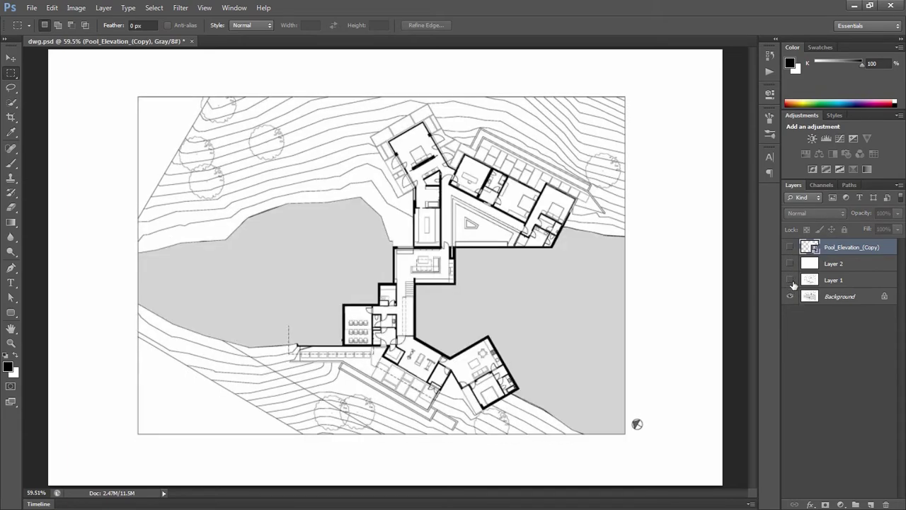
click(790, 279)
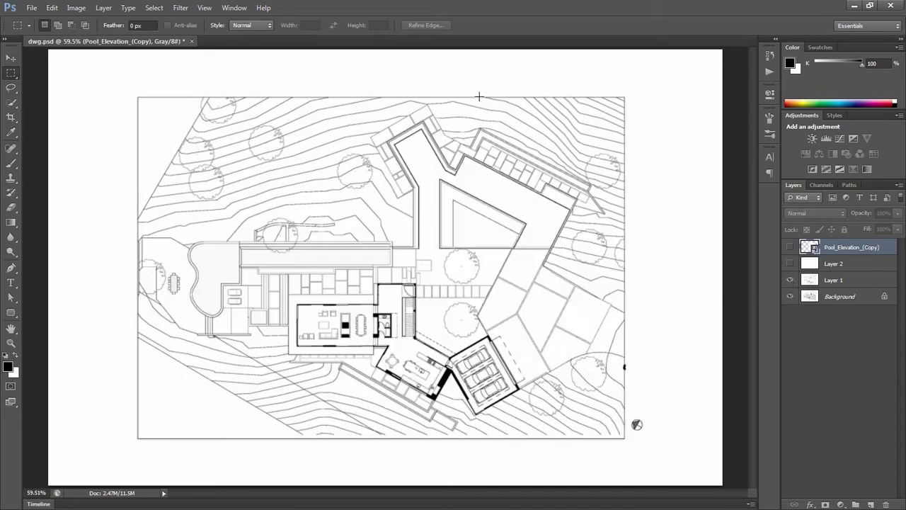
Step: Close dwg.psd without saving the changes
click(191, 41)
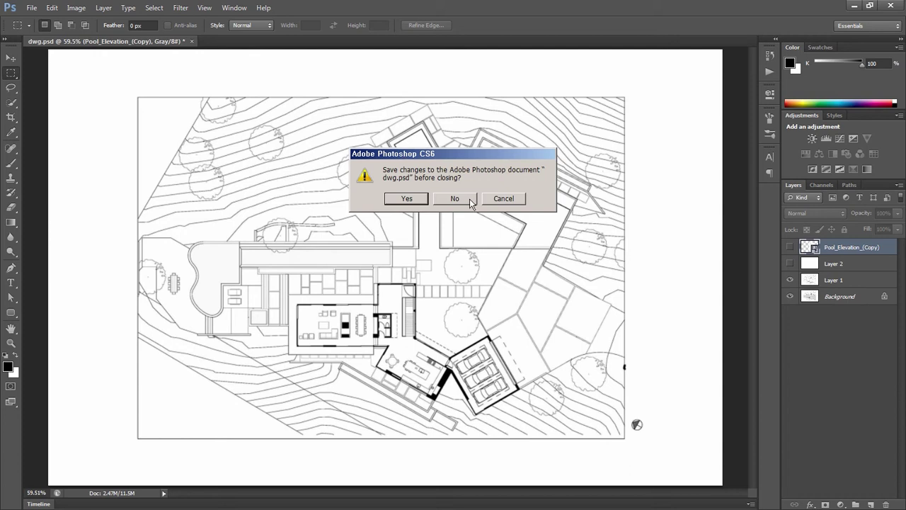
click(454, 198)
scroll(390, 289, up, 5)
scroll(390, 290, up, 5)
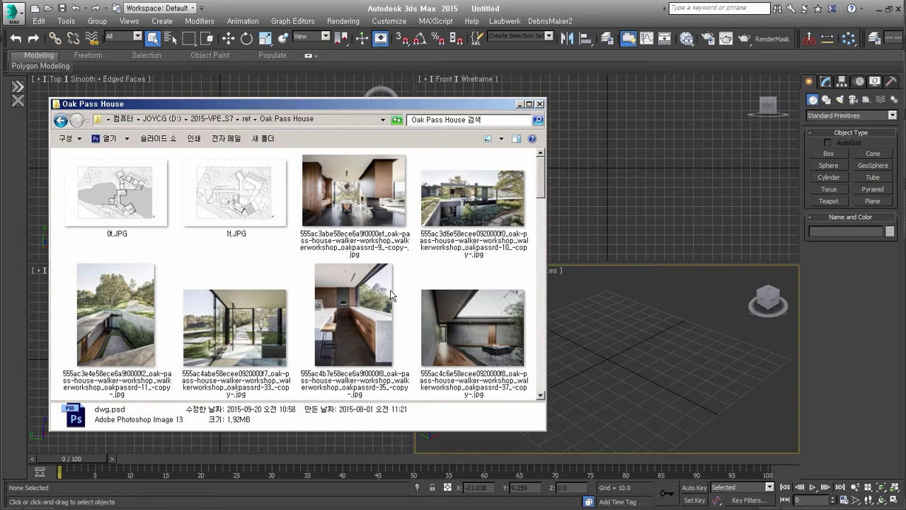
Step: Select the 0f.JPG site plan image in the Oak Pass House folder
click(147, 212)
click(243, 218)
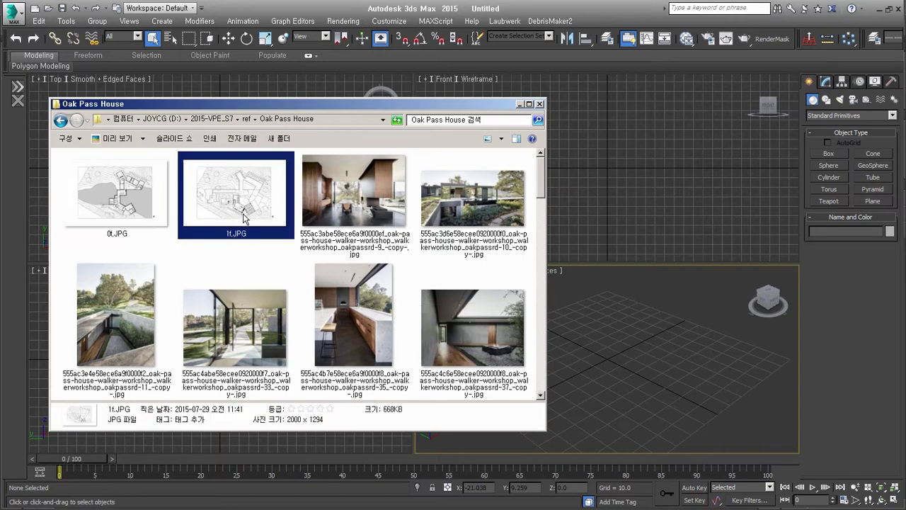
click(139, 209)
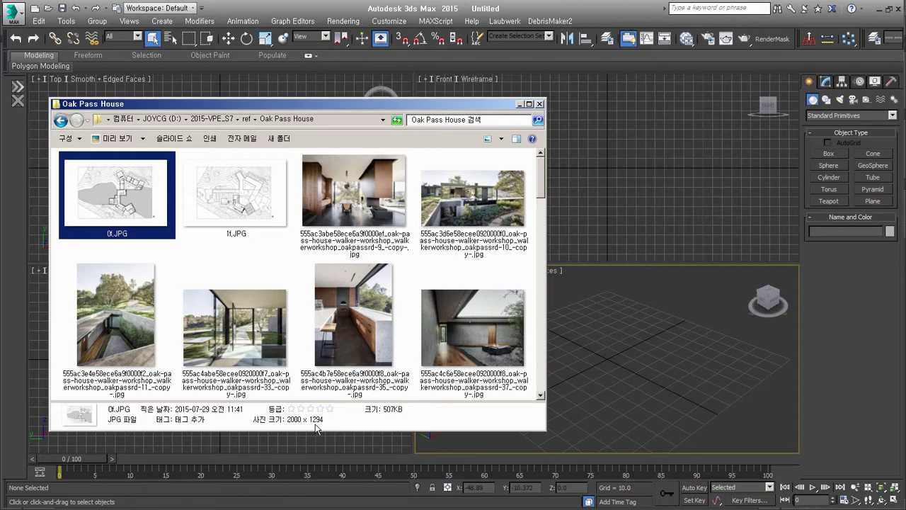
click(881, 211)
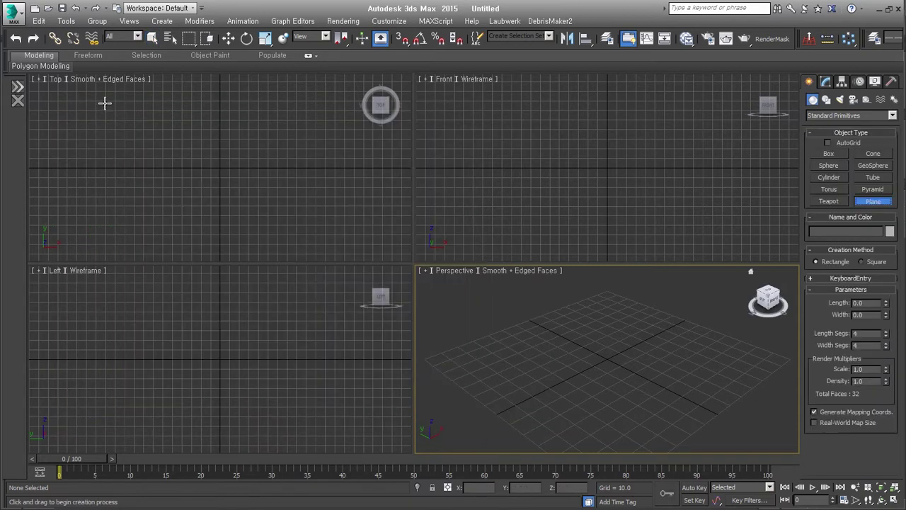
Step: Create a 2000 × 1294 plane in the Top view with one length and one width segment
drag(105, 103, 351, 247)
text(2000)
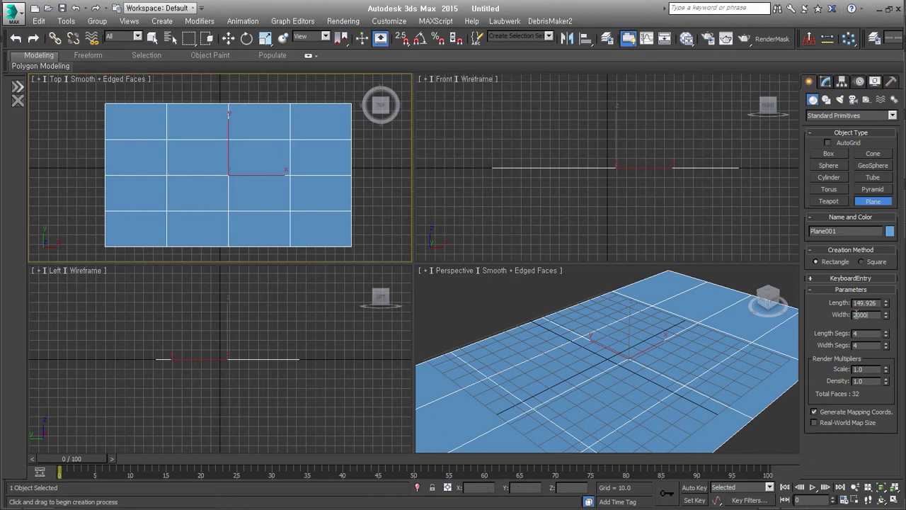
click(868, 303)
text(1294)
key(Return)
right_click(886, 334)
right_click(886, 345)
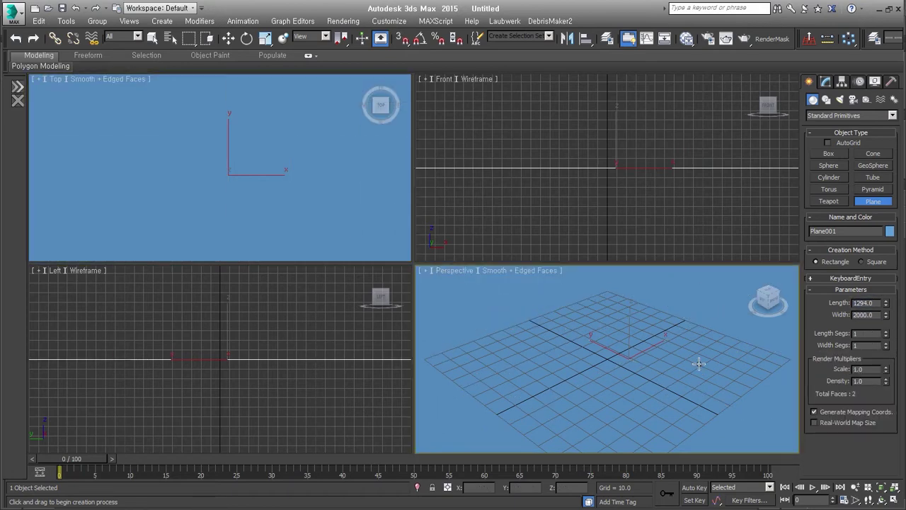
key(shift+ctrl+z)
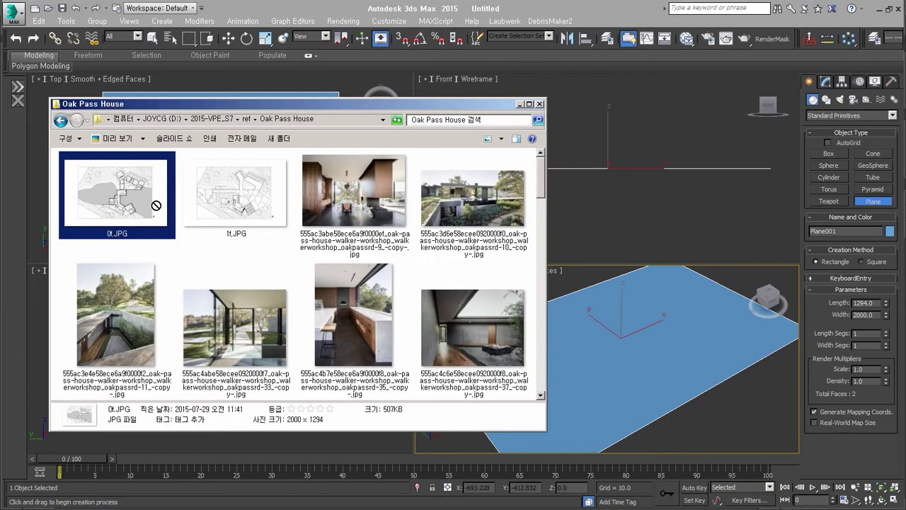
Step: Apply the 0f.JPG site plan image to the plane and enlarge the Top viewport
drag(152, 205, 652, 370)
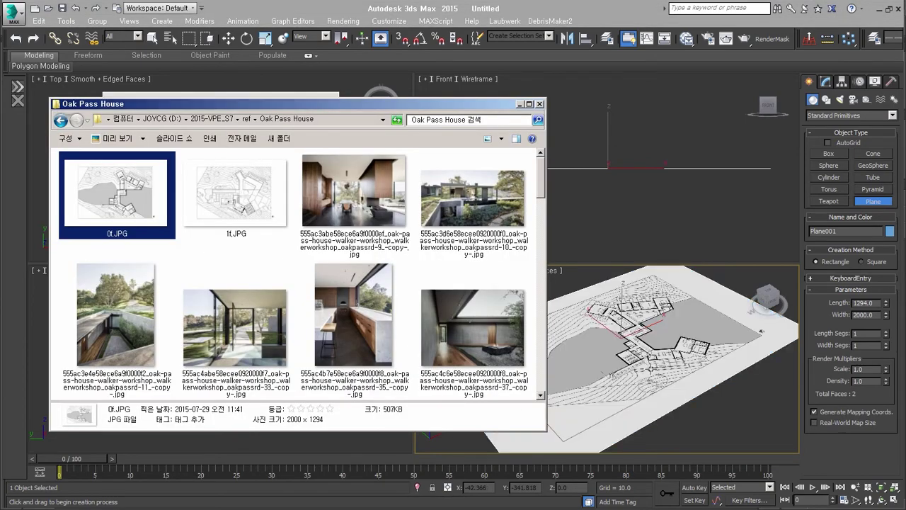
click(519, 104)
click(311, 212)
scroll(283, 207, up, 5)
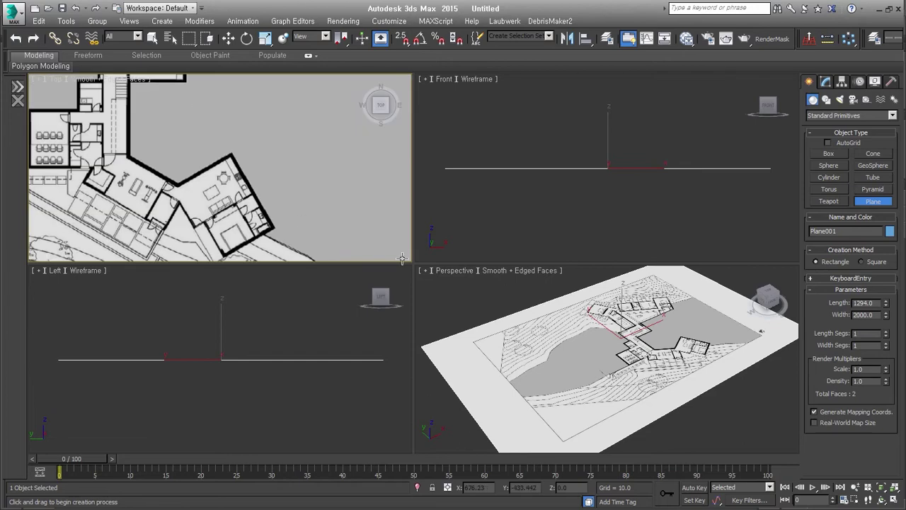
drag(418, 265, 510, 307)
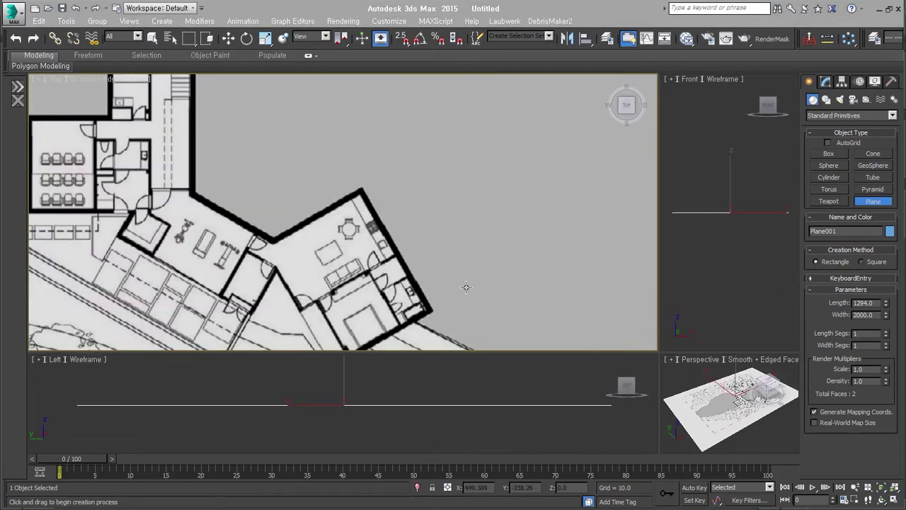
scroll(309, 216, down, 3)
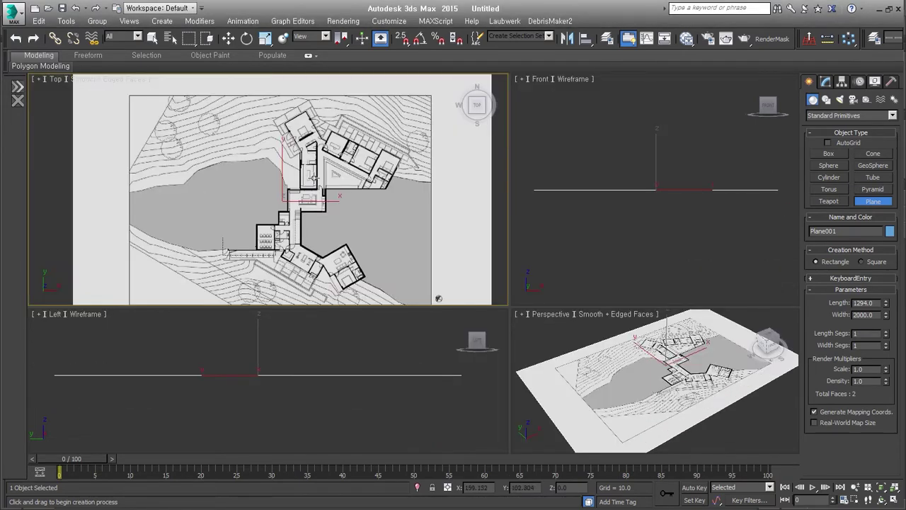
click(388, 21)
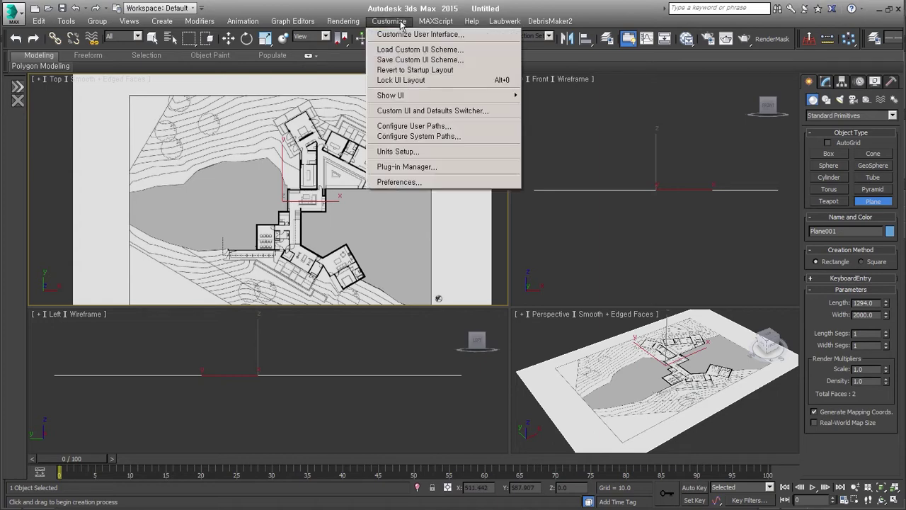
click(418, 183)
click(385, 109)
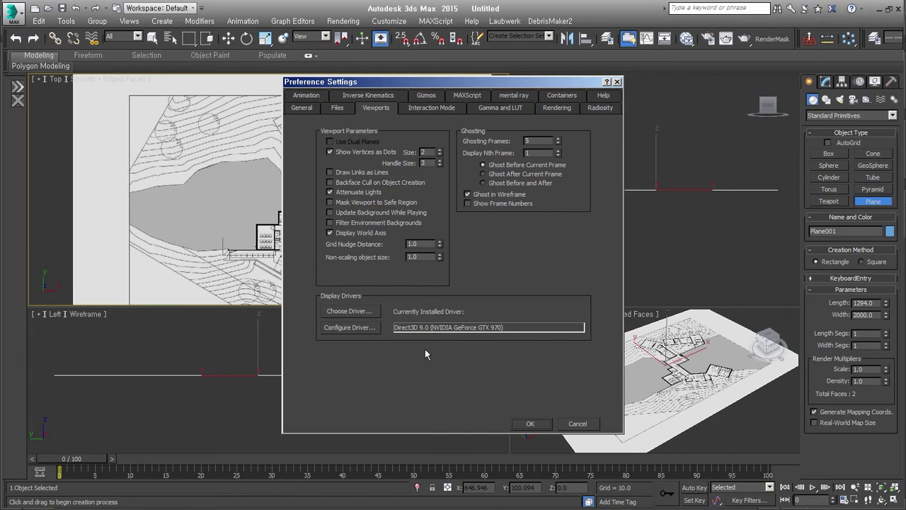
click(362, 328)
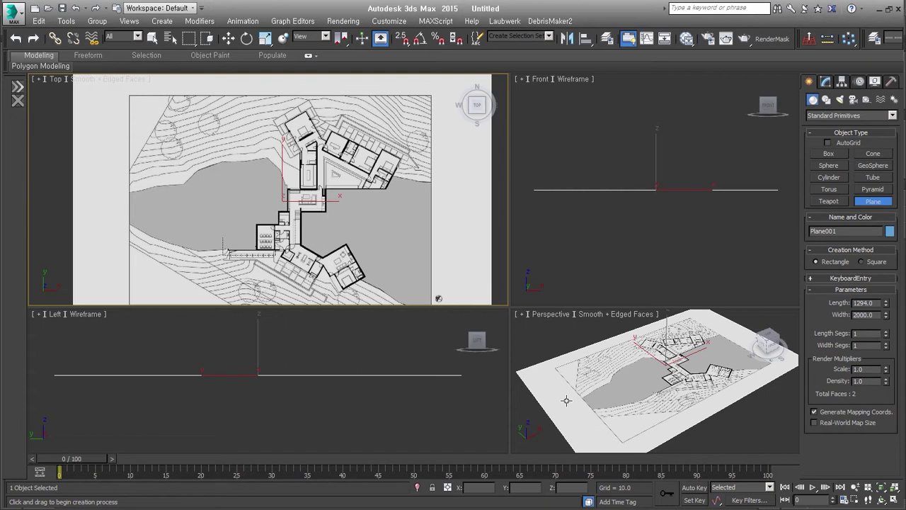
alt+middle_drag(567, 401, 576, 364)
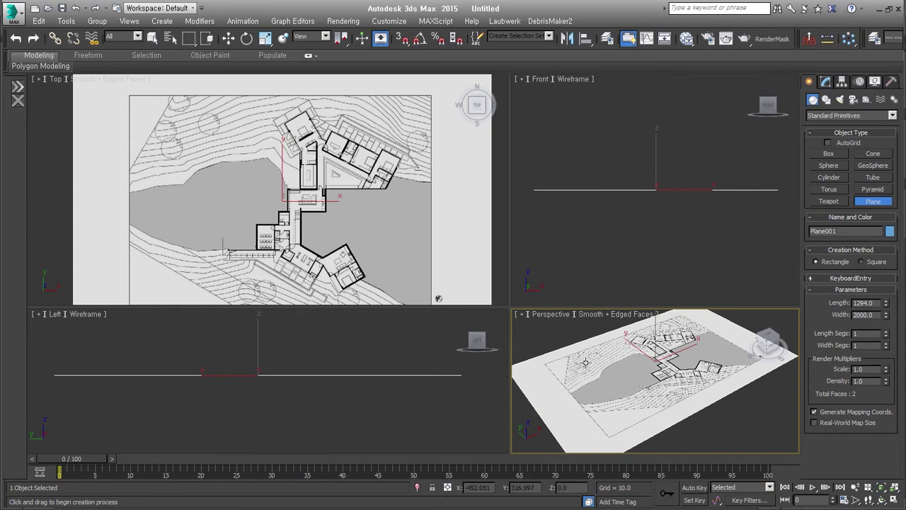
Step: Exit Plane creation and resize the viewports so the Top view is enlarged
drag(502, 308, 389, 269)
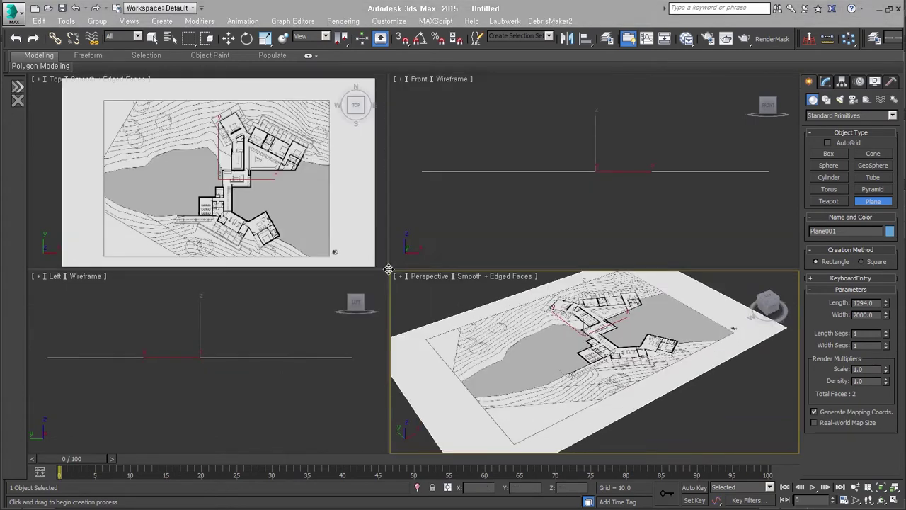
right_click(496, 322)
click(170, 181)
scroll(170, 181, up, 5)
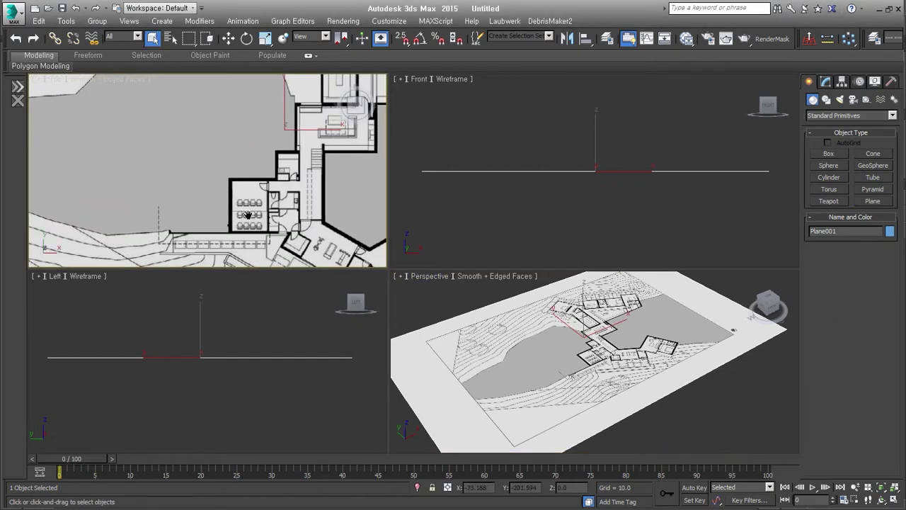
scroll(170, 181, up, 2)
drag(389, 269, 597, 356)
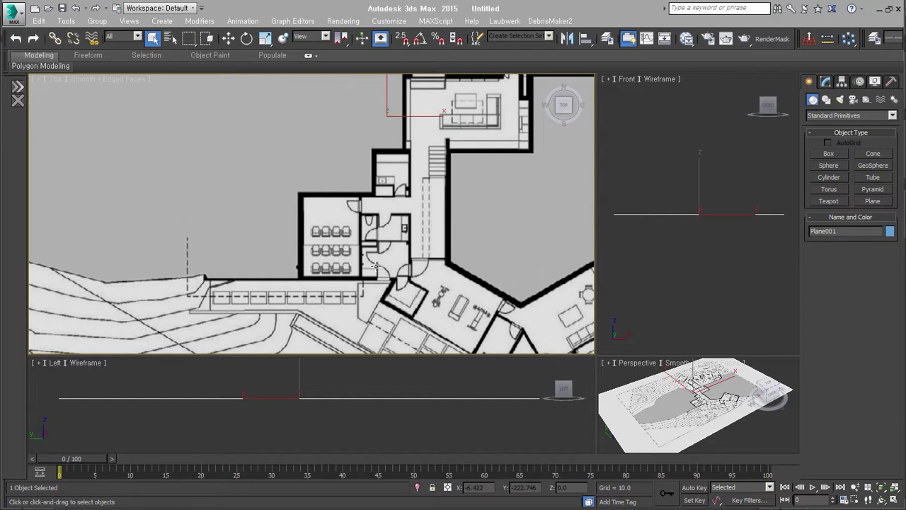
Step: Zoom the Top view in on the door beside the gym room and show the helper object types
scroll(434, 304, up, 2)
scroll(425, 297, up, 1)
scroll(320, 179, up, 2)
middle_drag(531, 312, 438, 180)
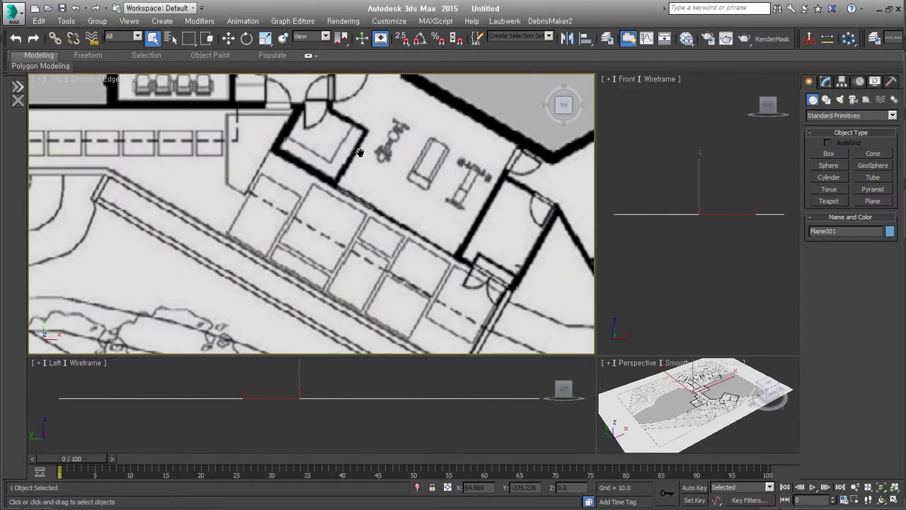
scroll(456, 156, up, 2)
scroll(456, 156, up, 1)
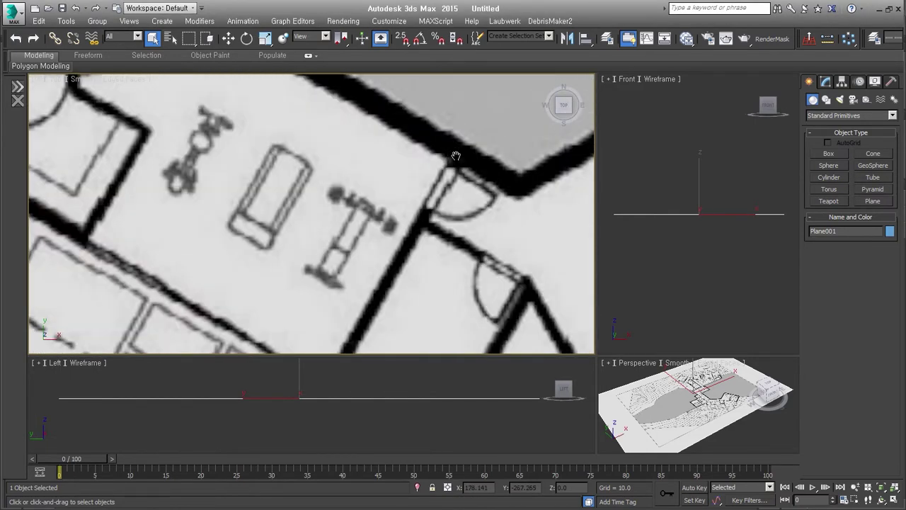
scroll(442, 186, up, 1)
scroll(441, 186, up, 1)
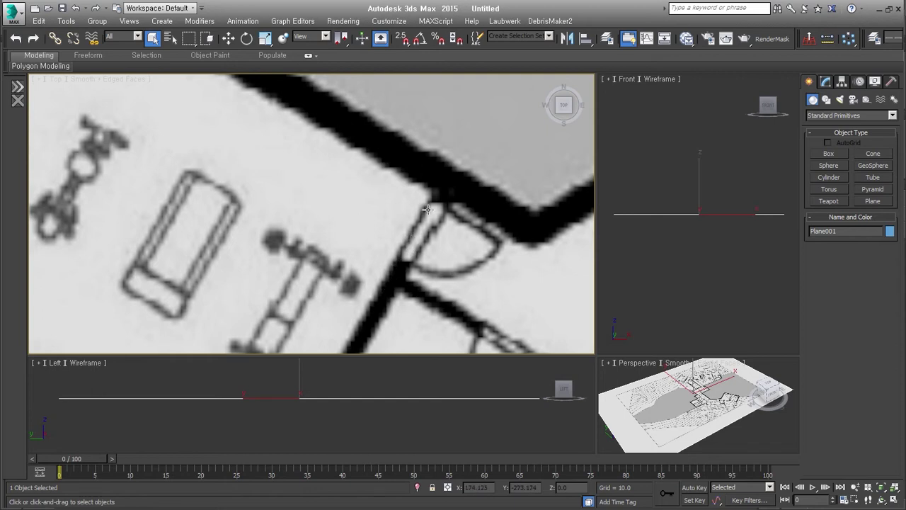
click(866, 99)
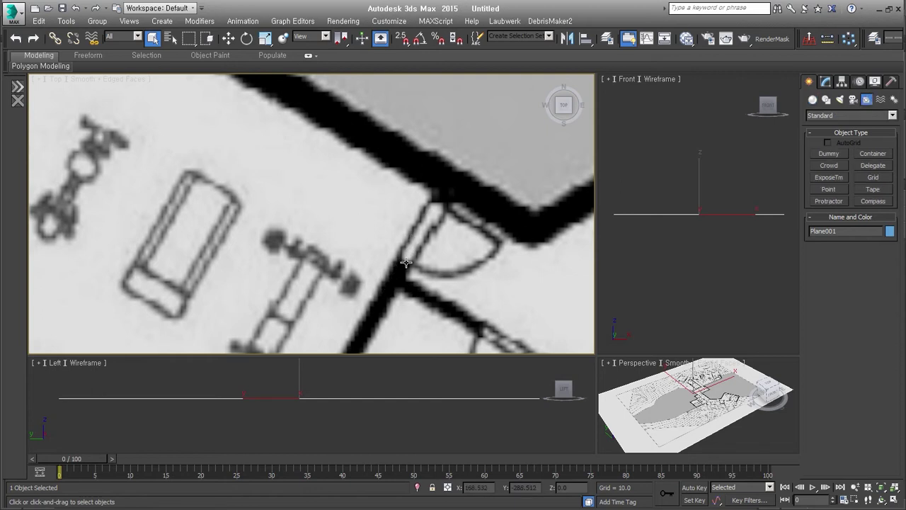
Step: Measure the door with a Tape helper (18.152) and calculate 900 / 18.152 in Calculator
click(873, 190)
drag(407, 262, 444, 204)
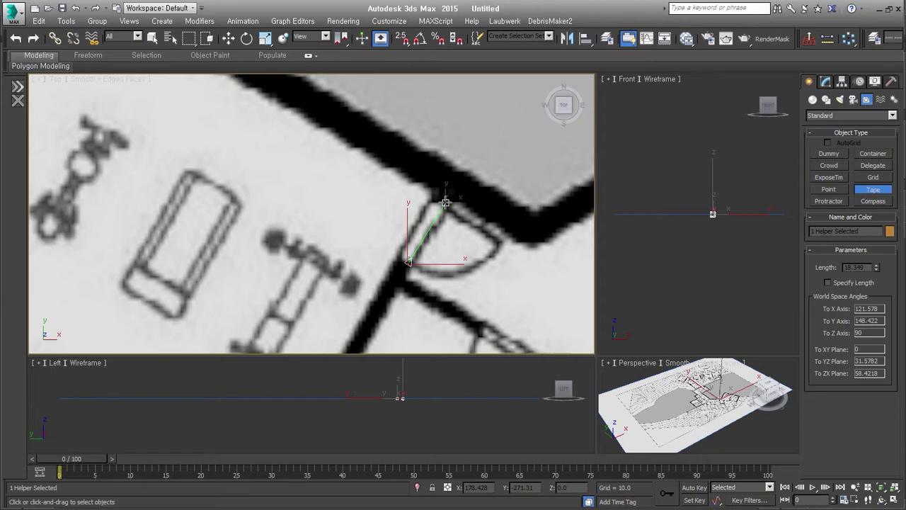
drag(444, 204, 445, 204)
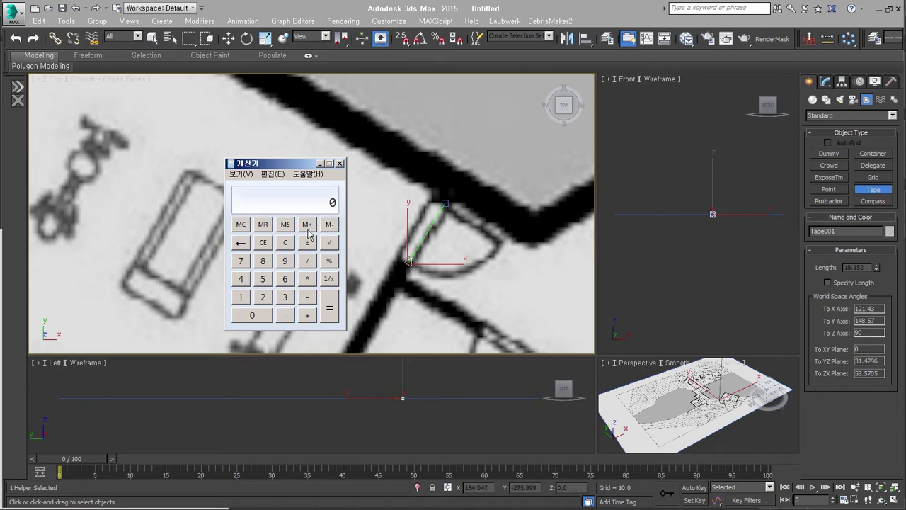
text(900 / 18.)
click(241, 297)
click(262, 279)
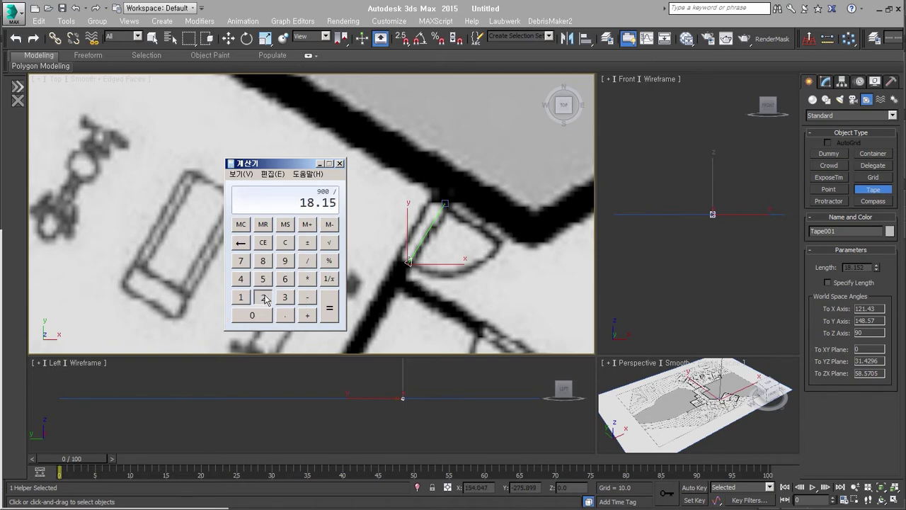
click(263, 296)
click(329, 308)
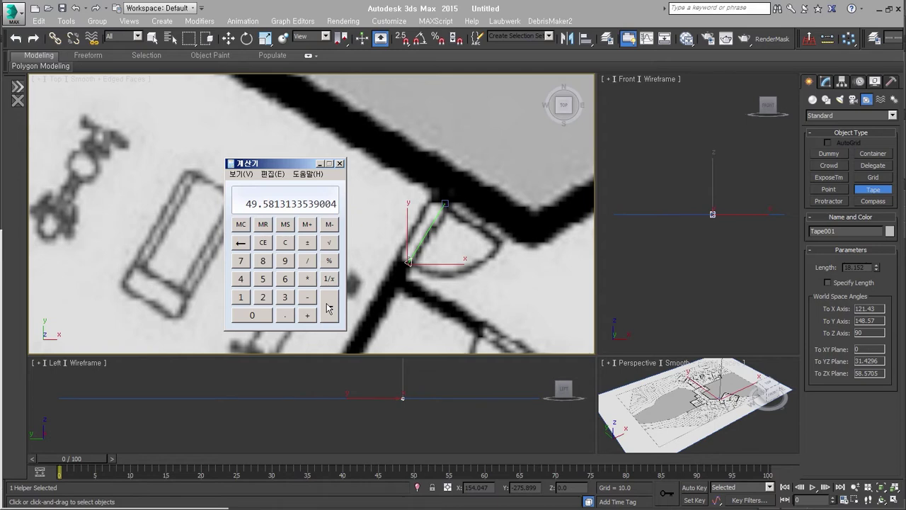
Step: Rescale World Units by a factor of 49.581 so the tape reads 899.983
click(890, 82)
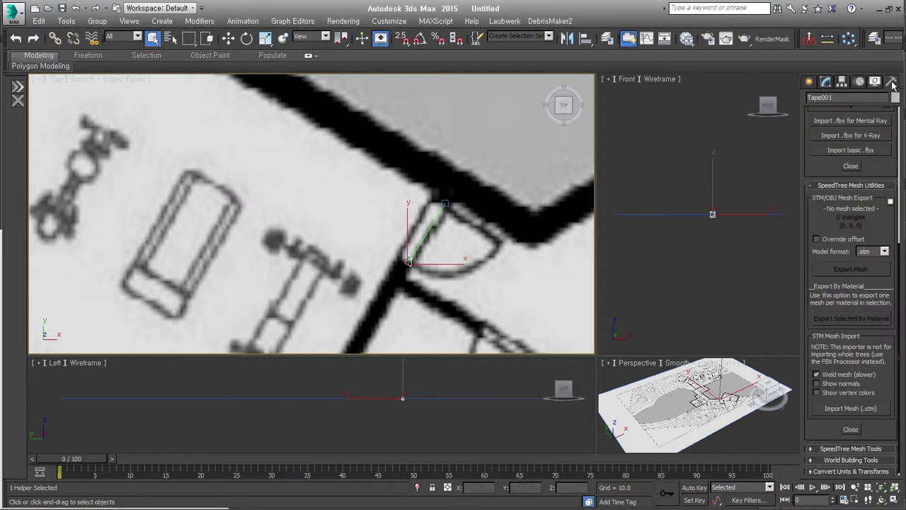
click(822, 129)
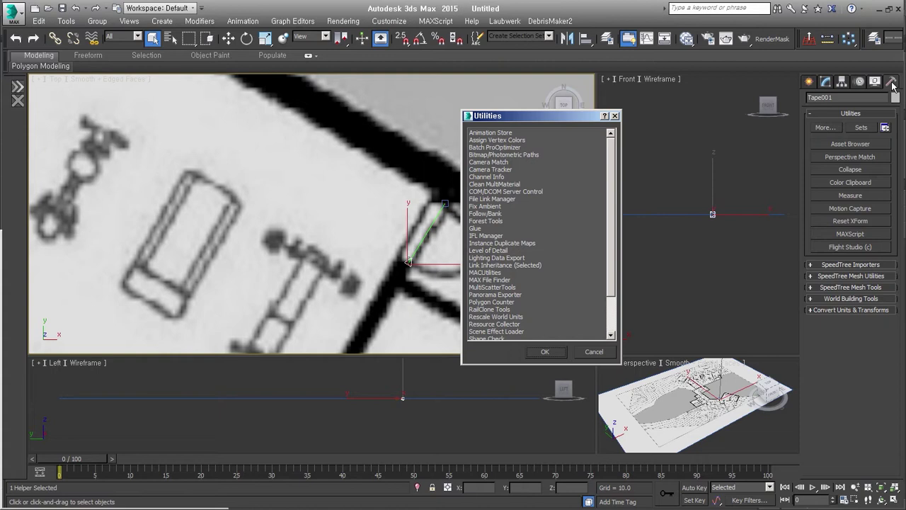
scroll(527, 267, down, 2)
double_click(519, 273)
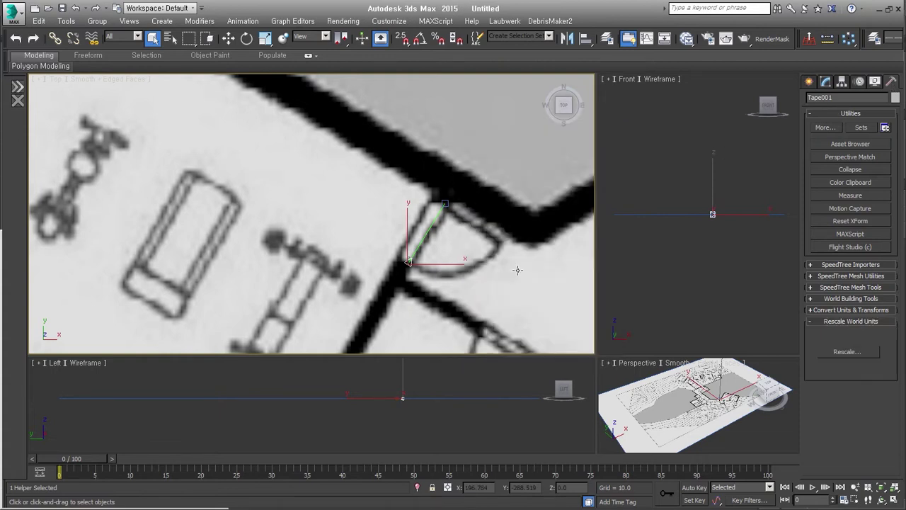
click(857, 354)
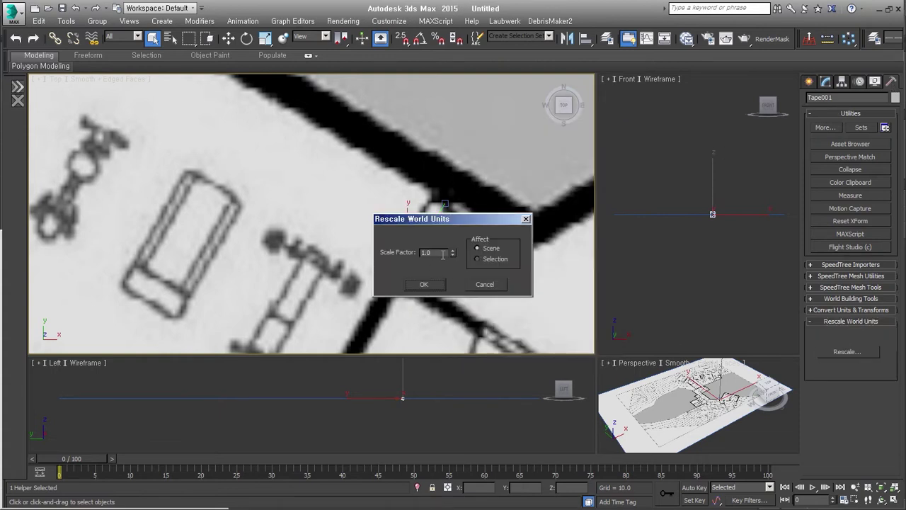
text(49.581)
key(Return)
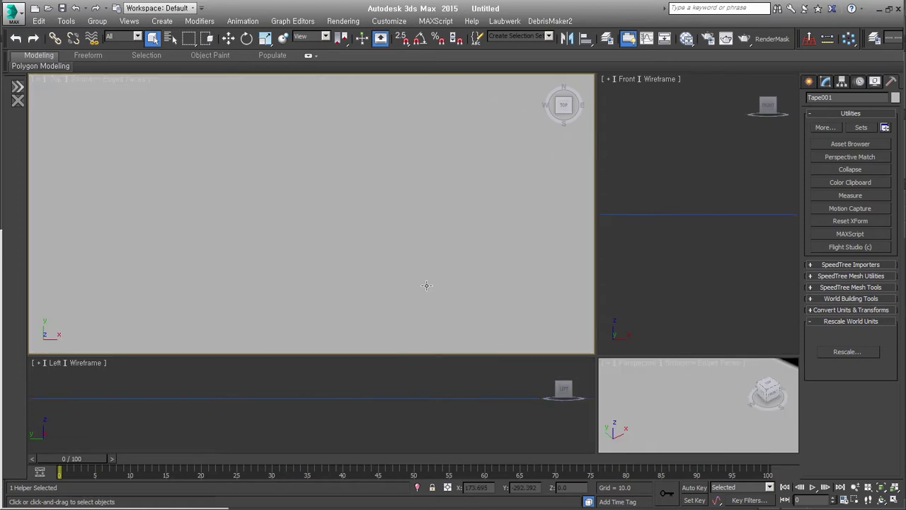
scroll(427, 285, down, 3)
scroll(399, 233, down, 2)
click(826, 81)
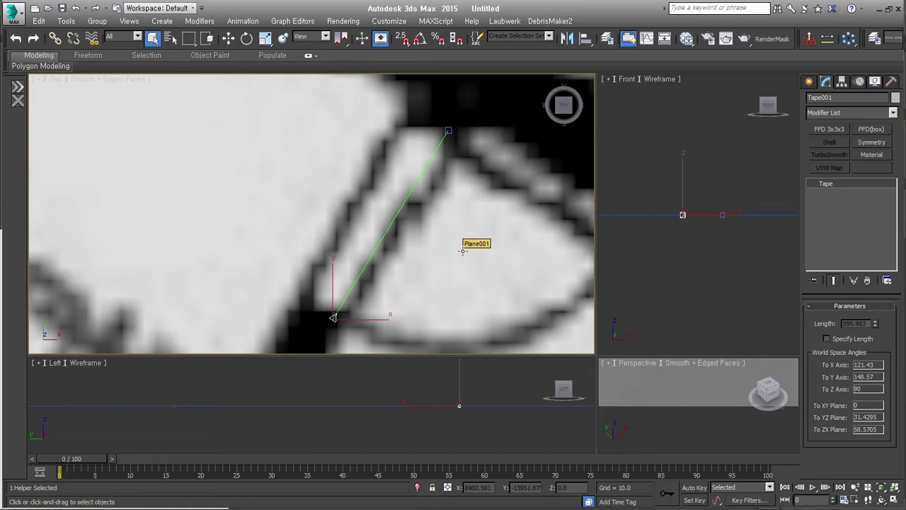
Step: Delete the Tape measuring helper from the scene
scroll(368, 212, down, 5)
scroll(368, 213, down, 2)
right_click(368, 209)
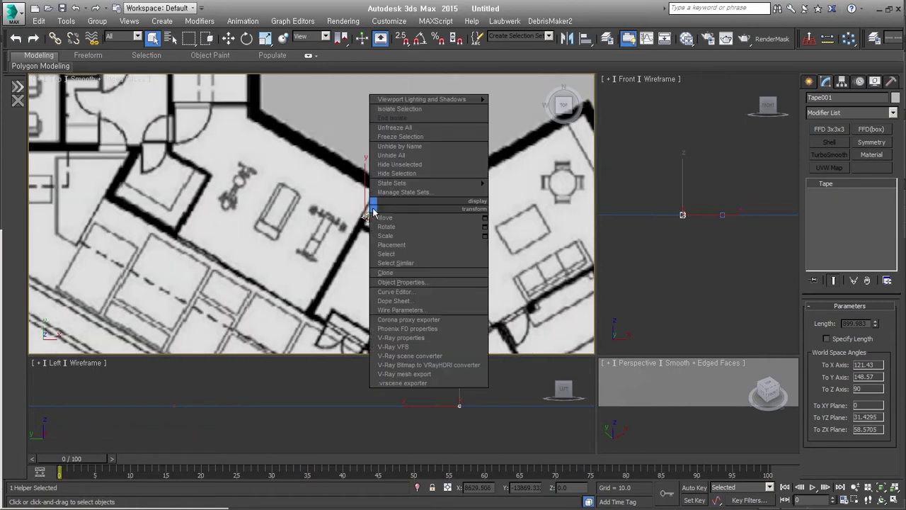
click(340, 240)
key(Delete)
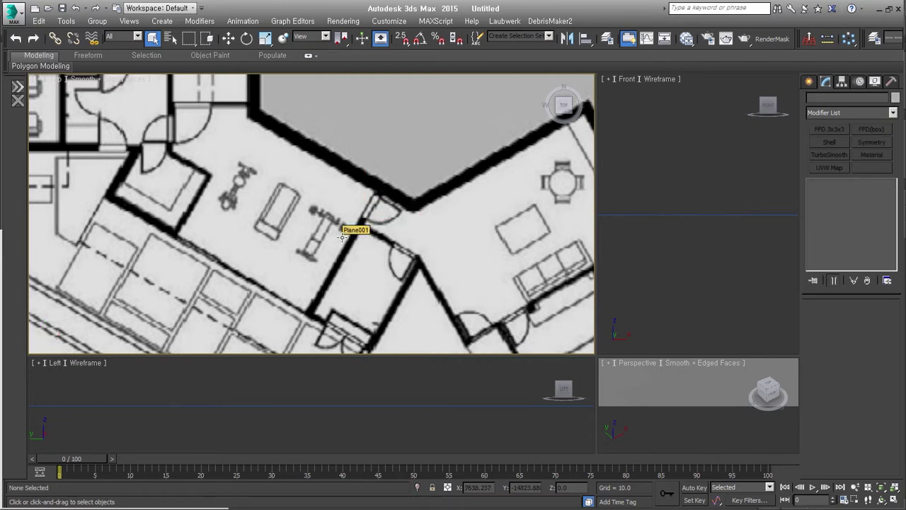
Step: Pan and zoom the Top view onto the lower angled wing of the floor plan
scroll(342, 237, down, 4)
scroll(354, 241, down, 4)
scroll(372, 244, down, 2)
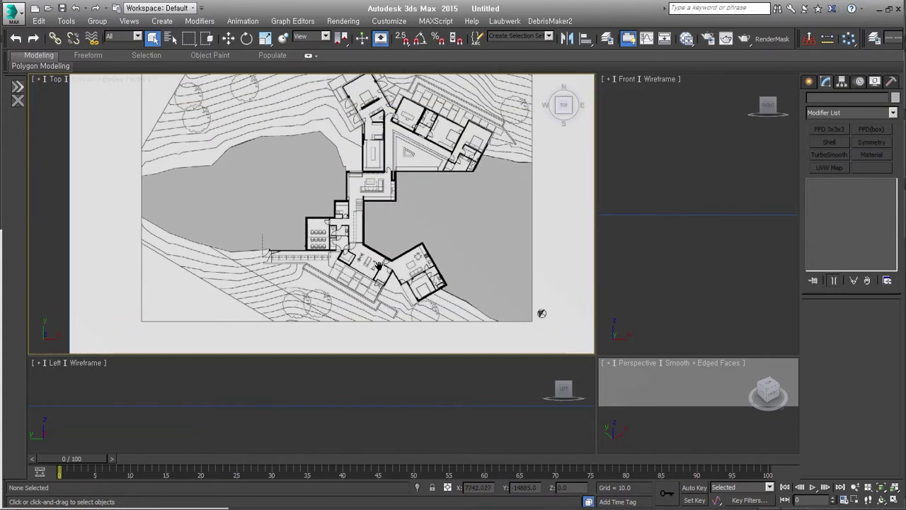
middle_drag(376, 245, 371, 272)
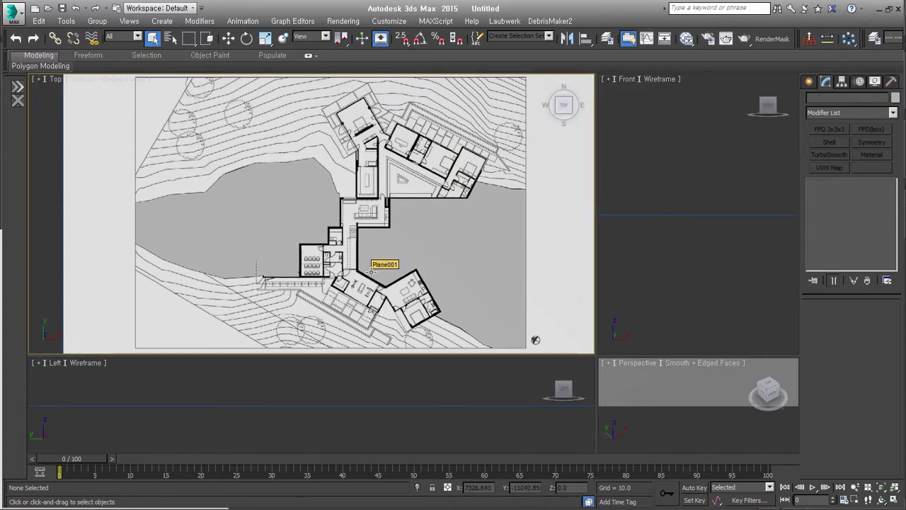
middle_drag(368, 297, 365, 260)
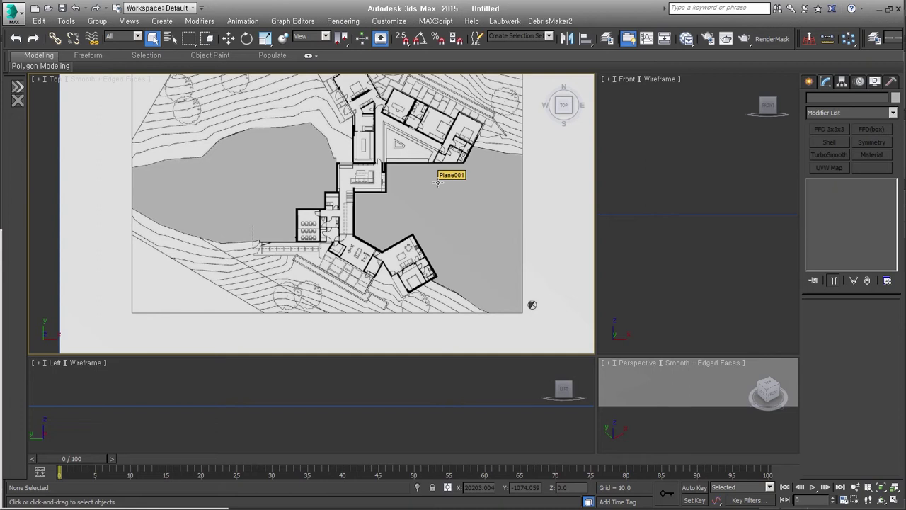
middle_drag(437, 183, 429, 239)
scroll(432, 239, down, 2)
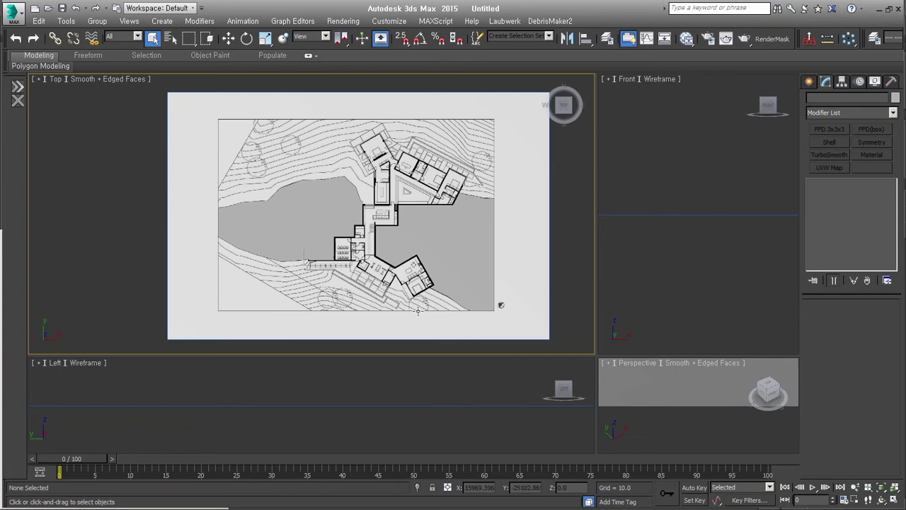
scroll(383, 283, up, 5)
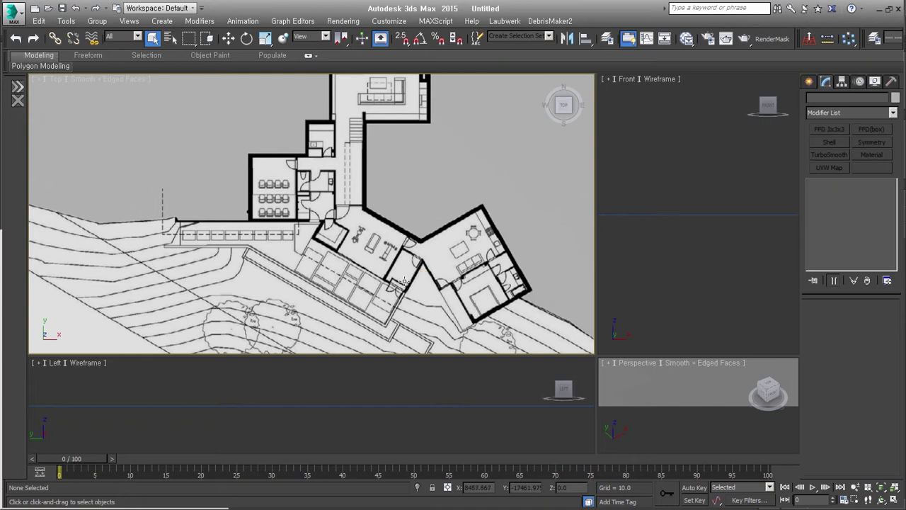
middle_drag(499, 278, 451, 249)
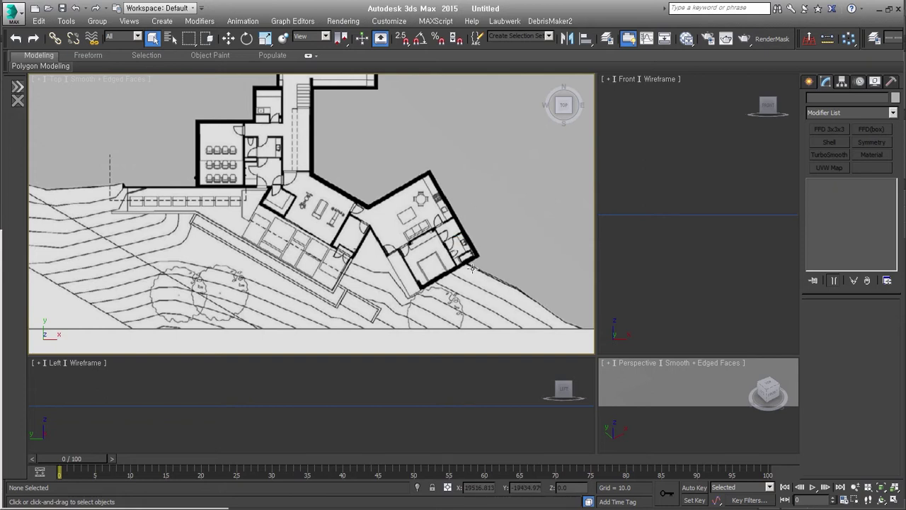
click(809, 81)
Step: Put the plan plane Plane001 on a new layer named dwg
click(607, 38)
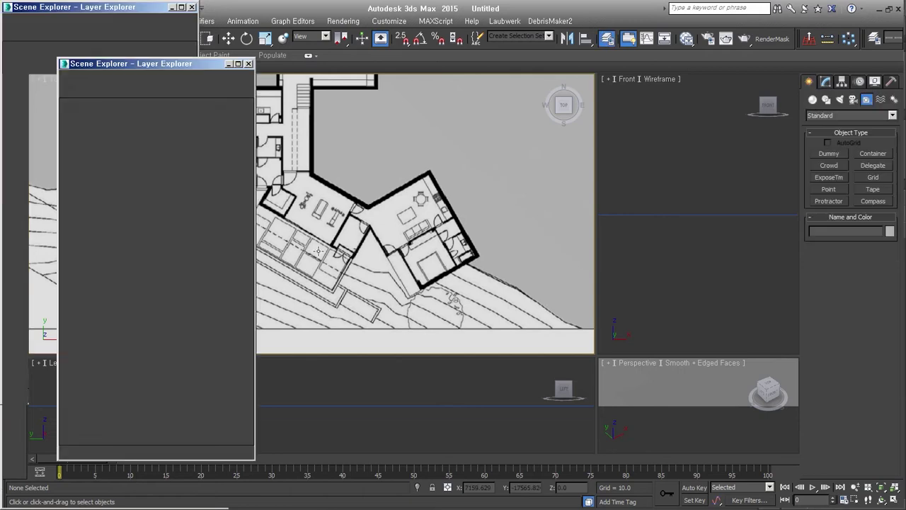
right_click(347, 227)
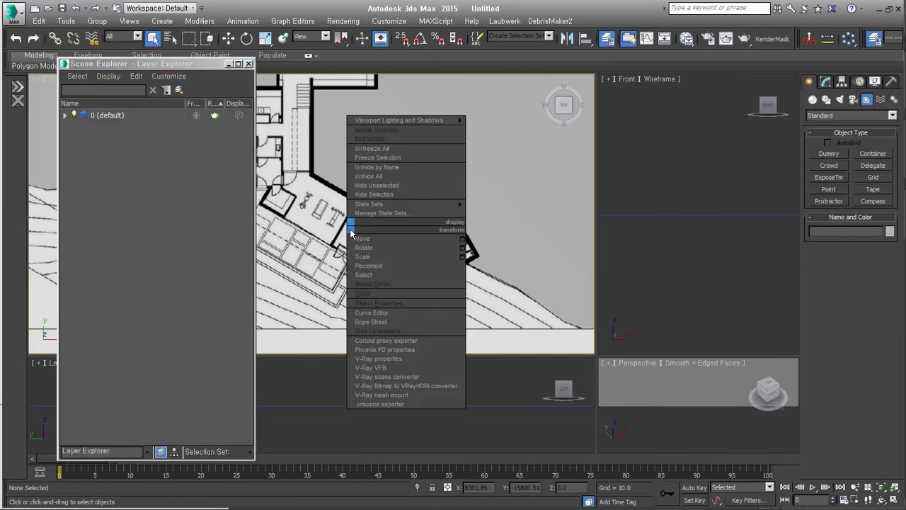
click(361, 239)
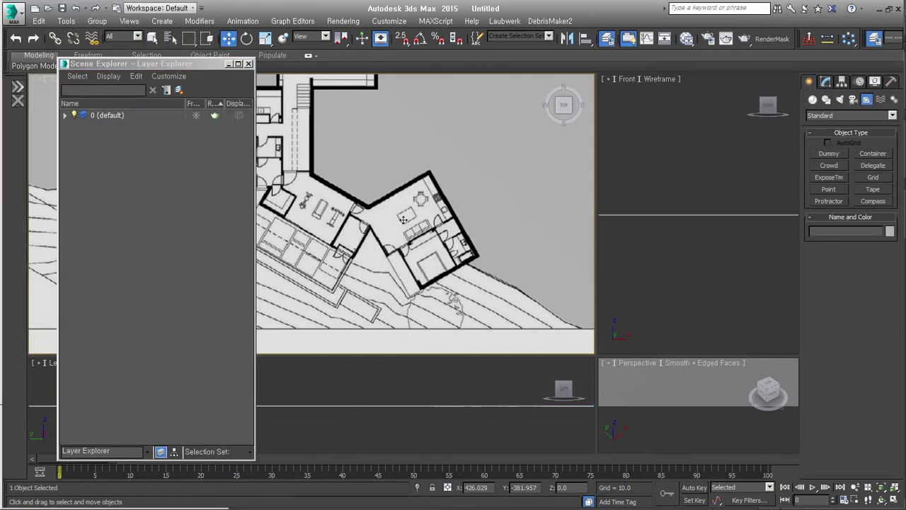
click(178, 91)
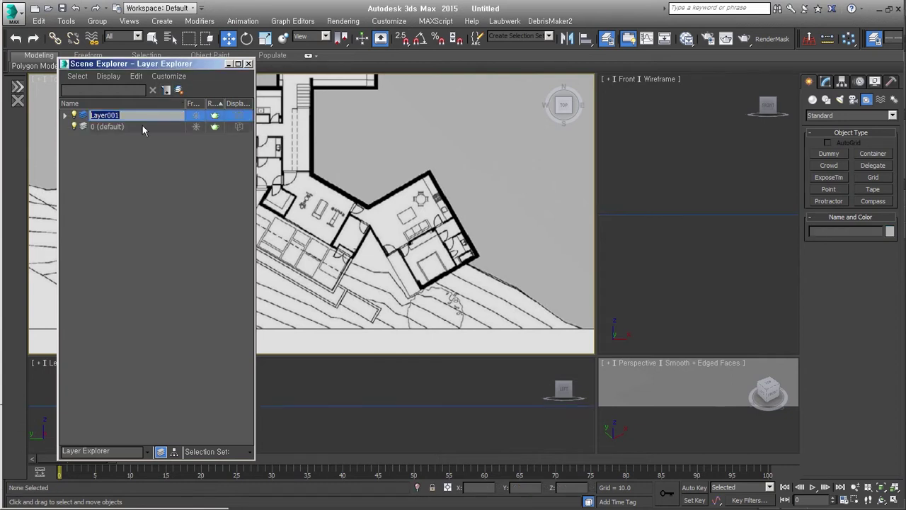
text(dwg)
key(Return)
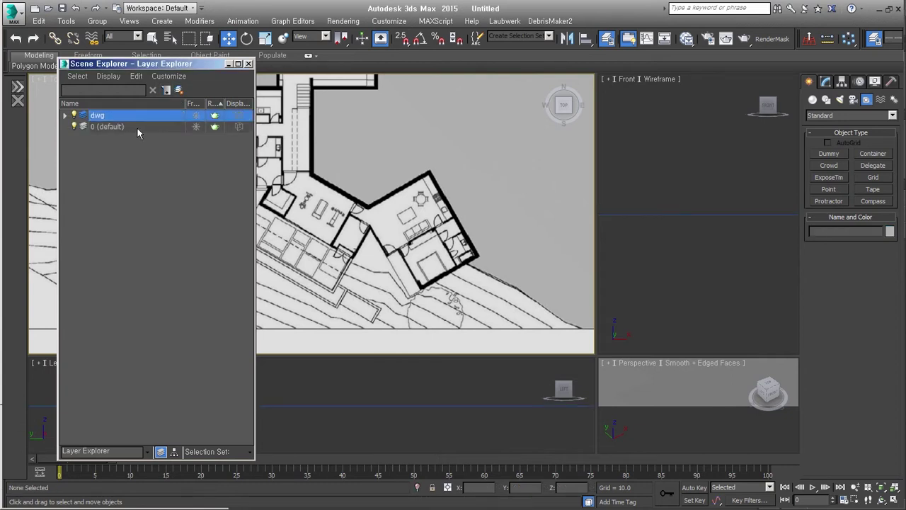
Step: Reselect the plan plane, sort the layer list with 0 (default) first, and shrink the Layer Explorer
right_click(533, 173)
click(560, 188)
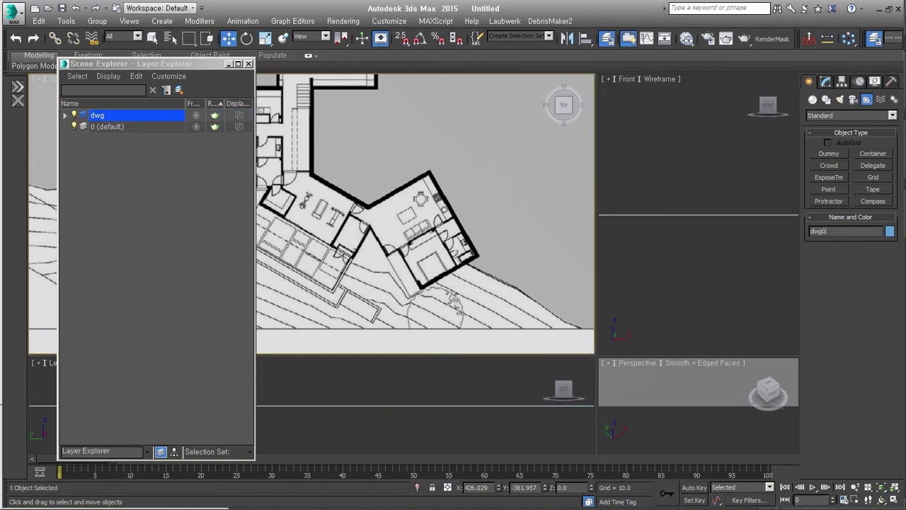
click(83, 131)
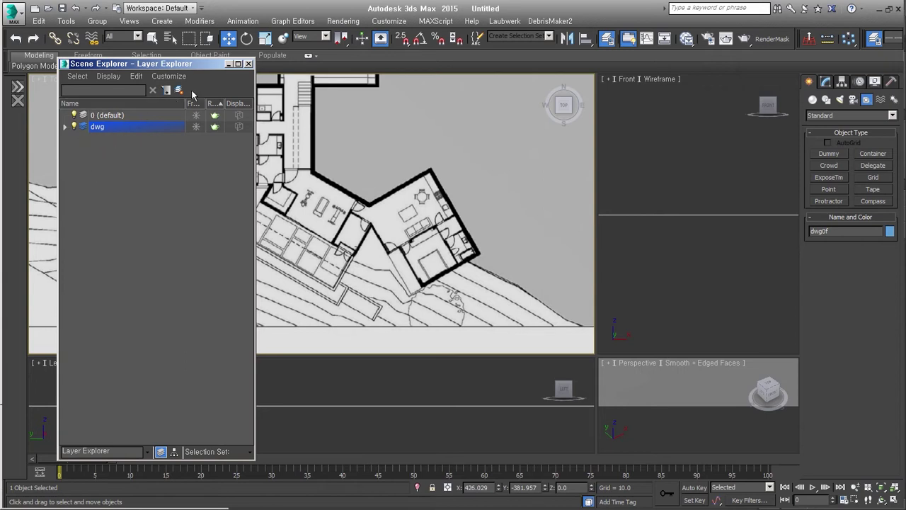
drag(252, 107, 238, 107)
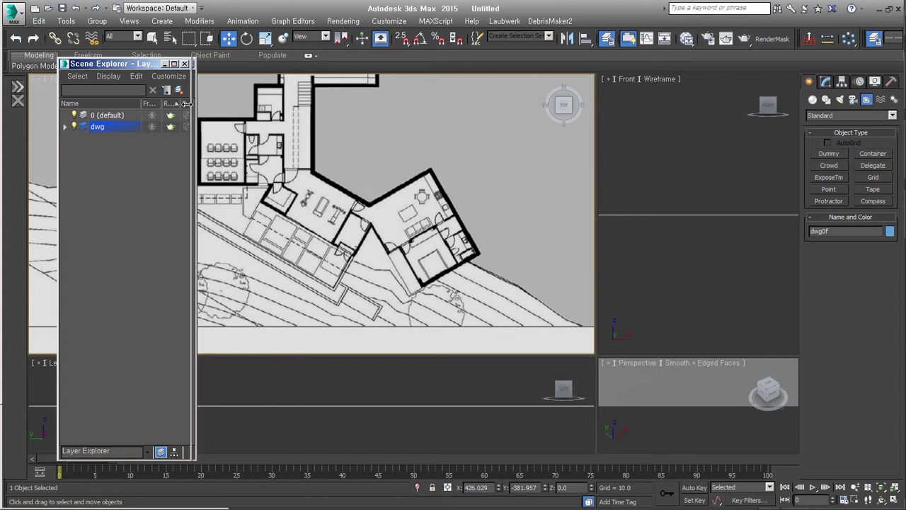
drag(255, 106, 186, 106)
mouse_move(150, 61)
mouse_down()
mouse_move(131, 231)
mouse_move(90, 240)
mouse_up()
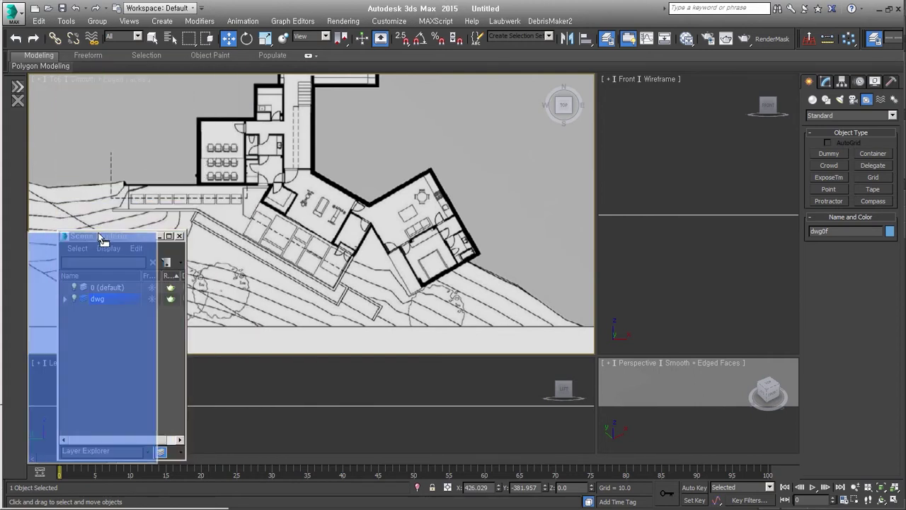
Step: Dock the Layer Explorer to the left edge and narrow the docked panel
click(27, 68)
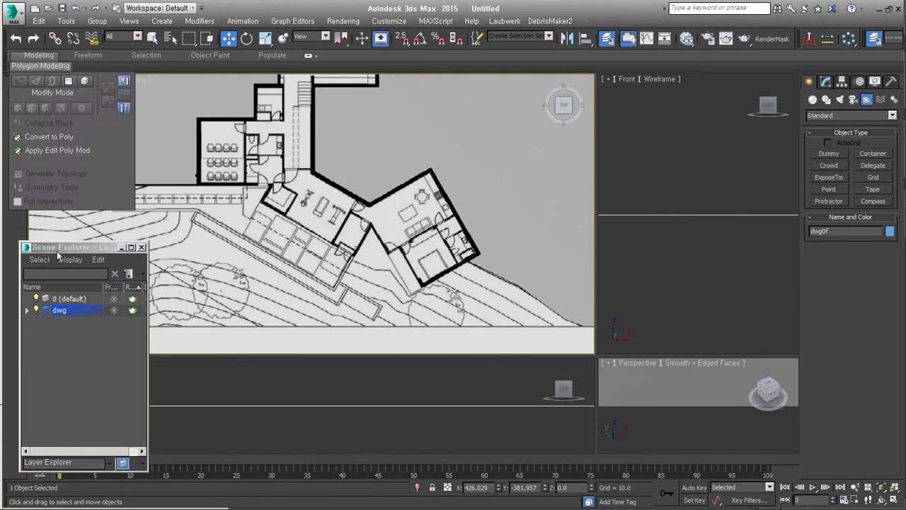
drag(58, 248, 41, 81)
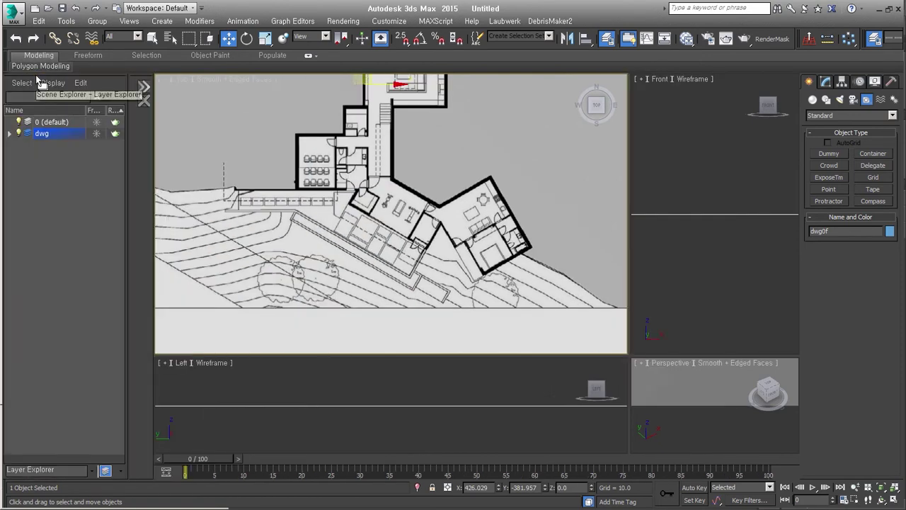
drag(126, 157, 110, 157)
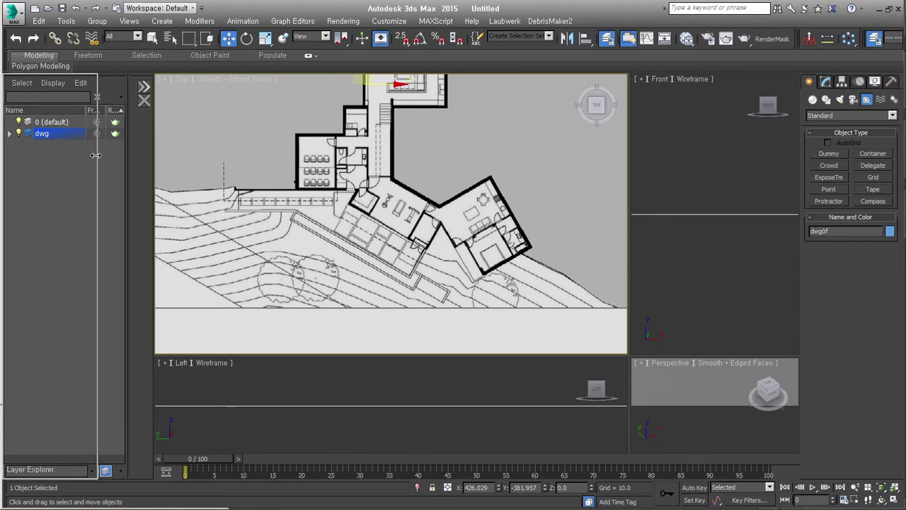
middle_drag(411, 186, 435, 266)
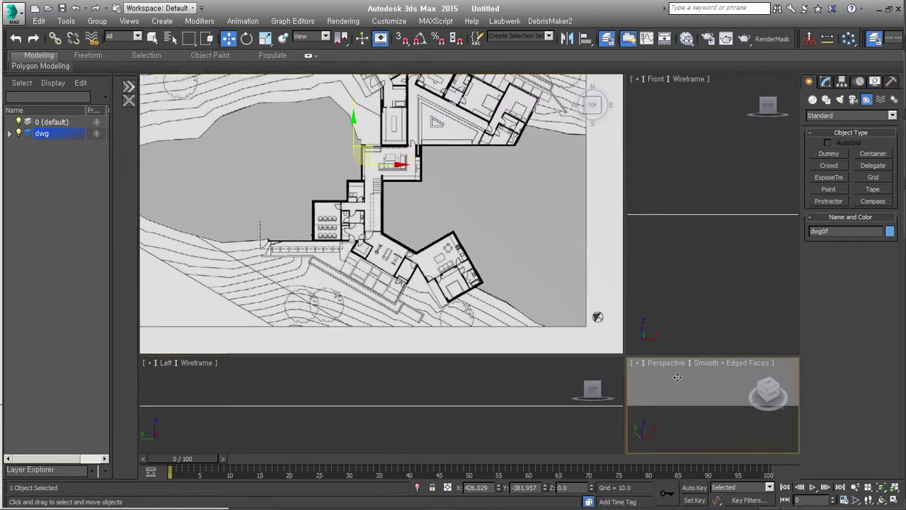
scroll(509, 269, up, 5)
click(813, 99)
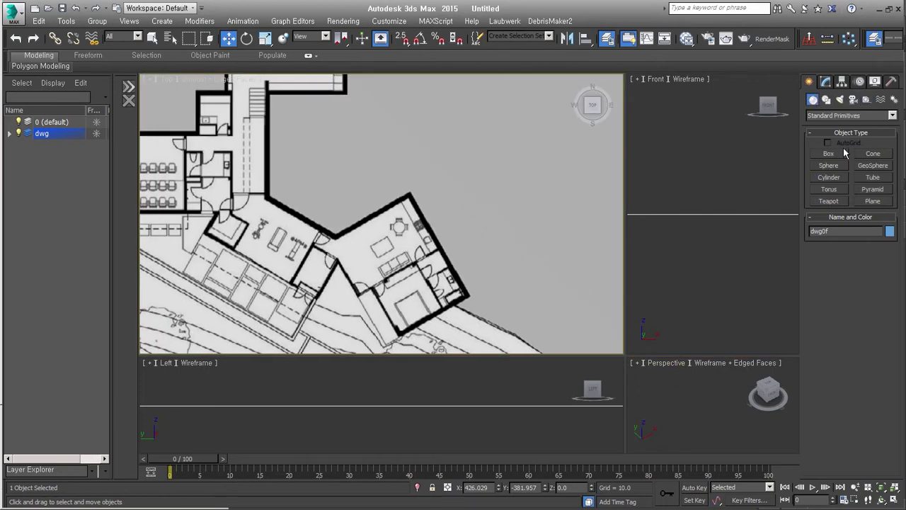
Step: Pick the Line spline tool and frame the plan's corridor area in the Top viewport
click(826, 100)
click(829, 162)
middle_drag(408, 175, 513, 211)
middle_drag(222, 211, 288, 248)
scroll(288, 247, up, 2)
scroll(378, 241, up, 2)
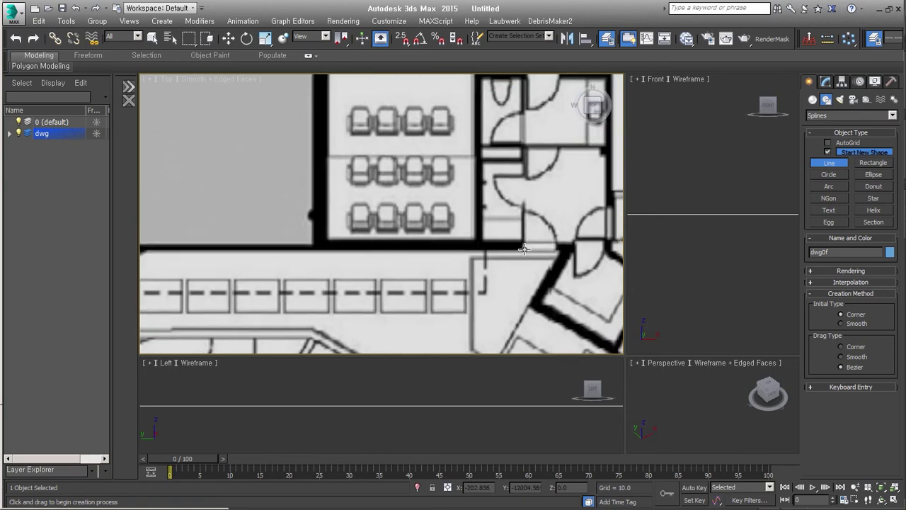
scroll(382, 239, down, 3)
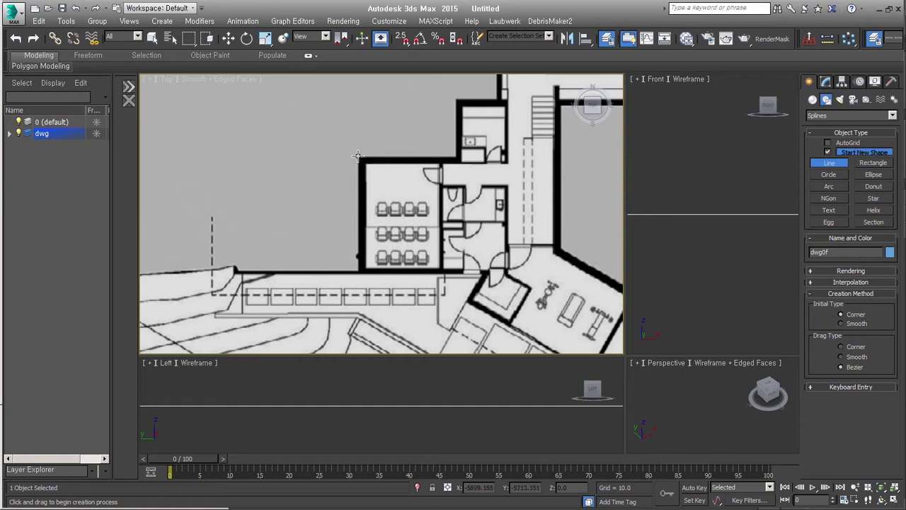
scroll(477, 247, down, 3)
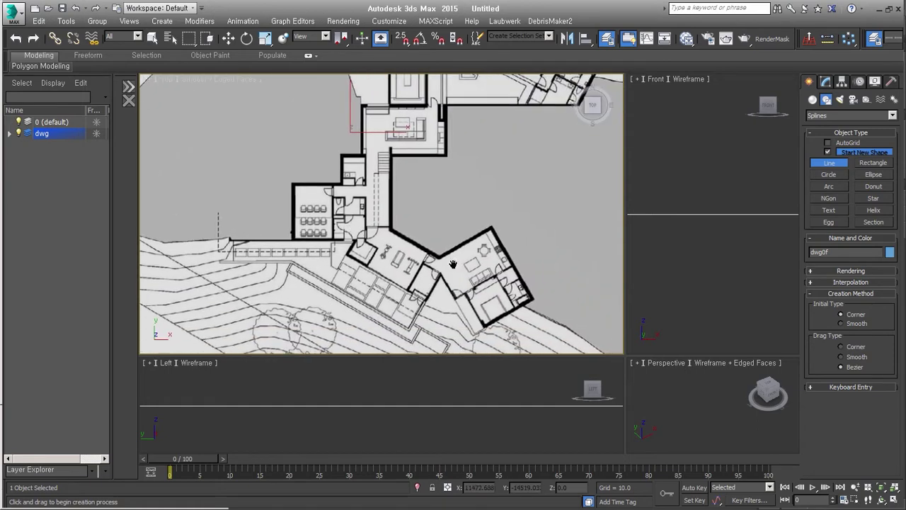
scroll(526, 292, up, 3)
scroll(527, 279, up, 2)
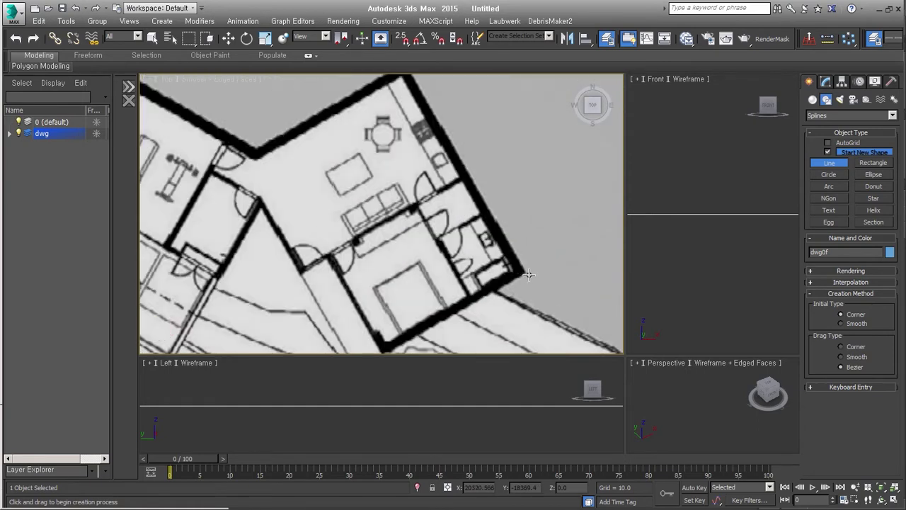
scroll(525, 272, down, 2)
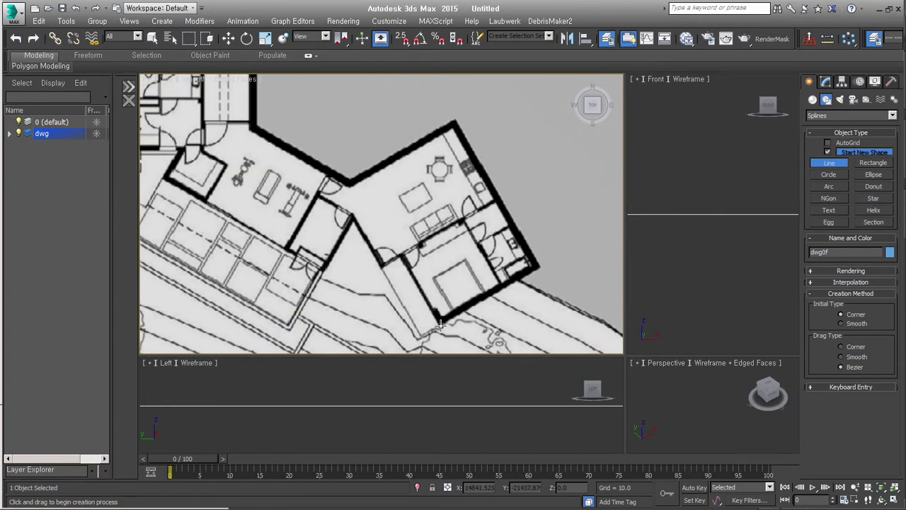
Step: Trace two short wall lines: one up the wing's corner, one along the lower wall
click(540, 267)
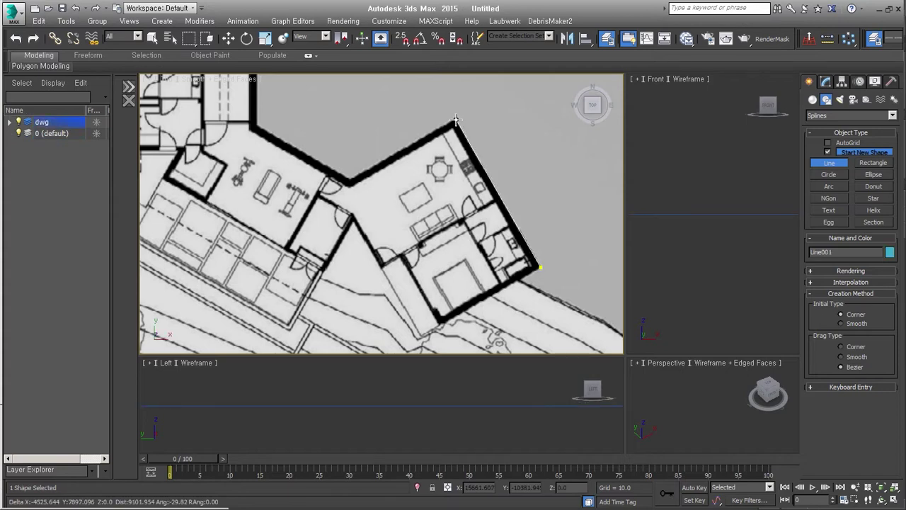
click(455, 119)
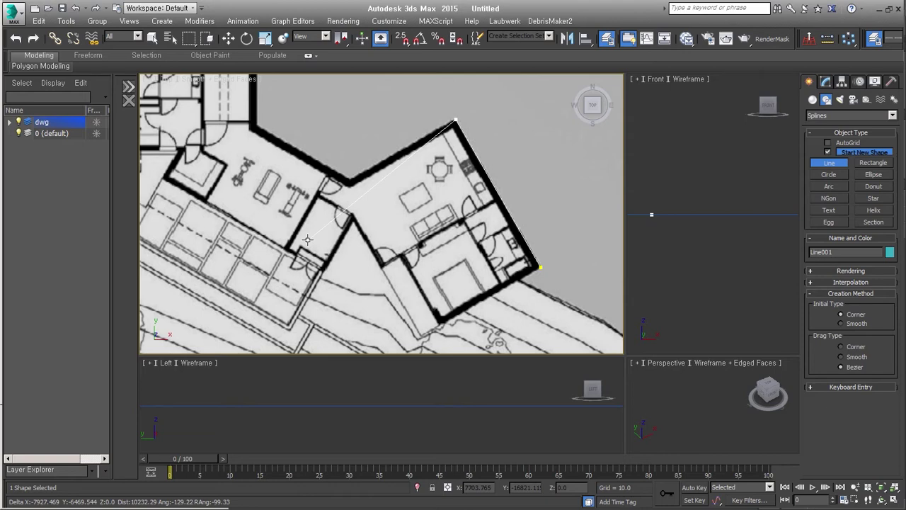
right_click(314, 212)
middle_drag(319, 216, 401, 285)
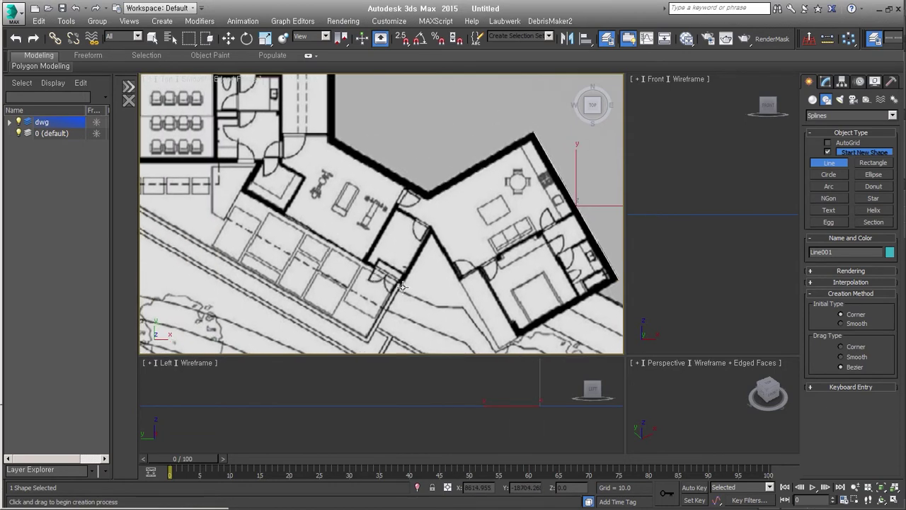
click(401, 285)
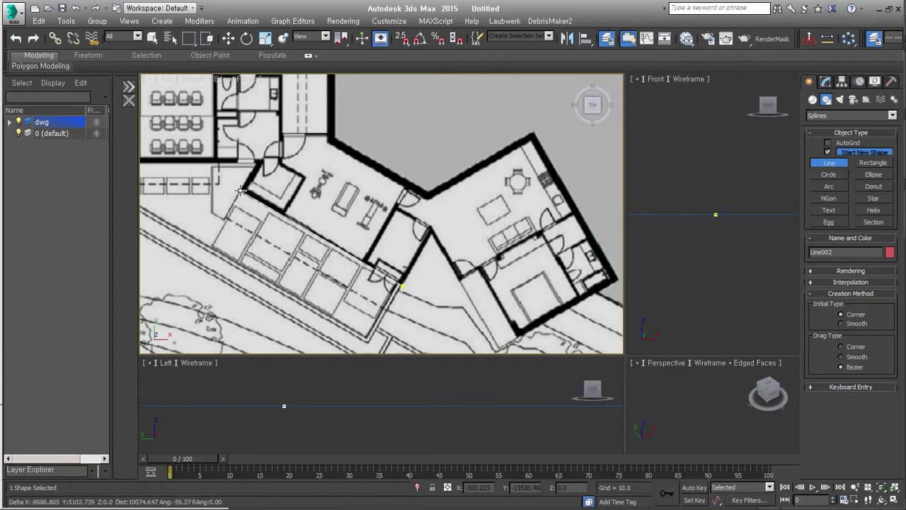
scroll(240, 189, up, 5)
click(241, 190)
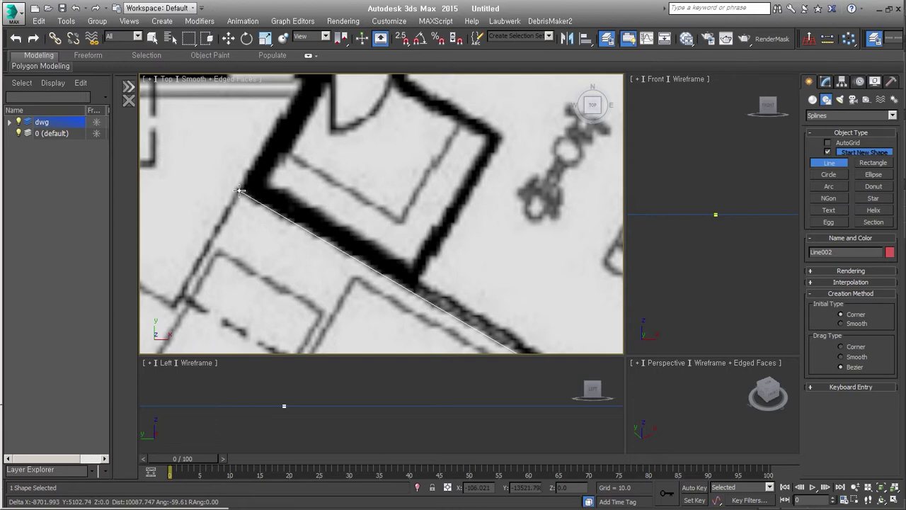
right_click(241, 190)
scroll(449, 253, down, 5)
Step: Pan the plan view over to the next wall to trace
mouse_move(485, 247)
middle_down()
mouse_move(496, 243)
mouse_move(357, 239)
middle_up()
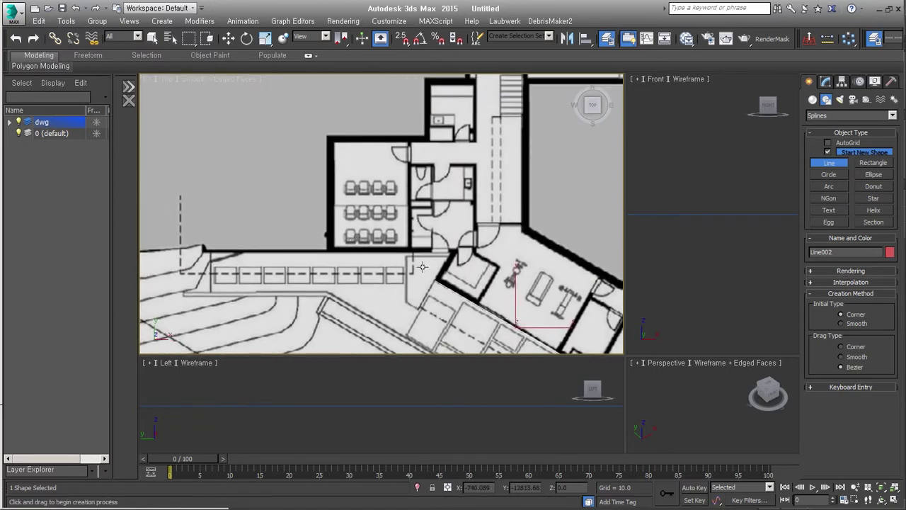
mouse_move(536, 239)
middle_down()
mouse_move(428, 226)
mouse_move(340, 128)
middle_up()
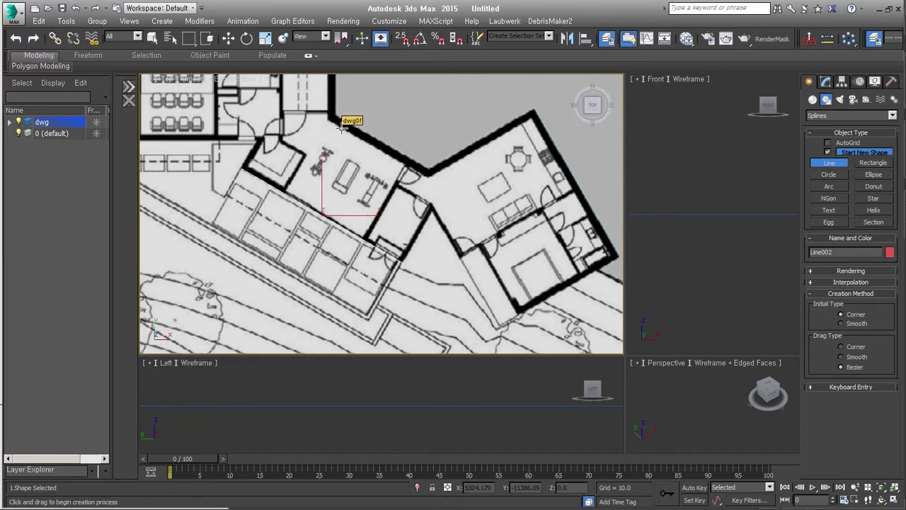
scroll(473, 210, down, 2)
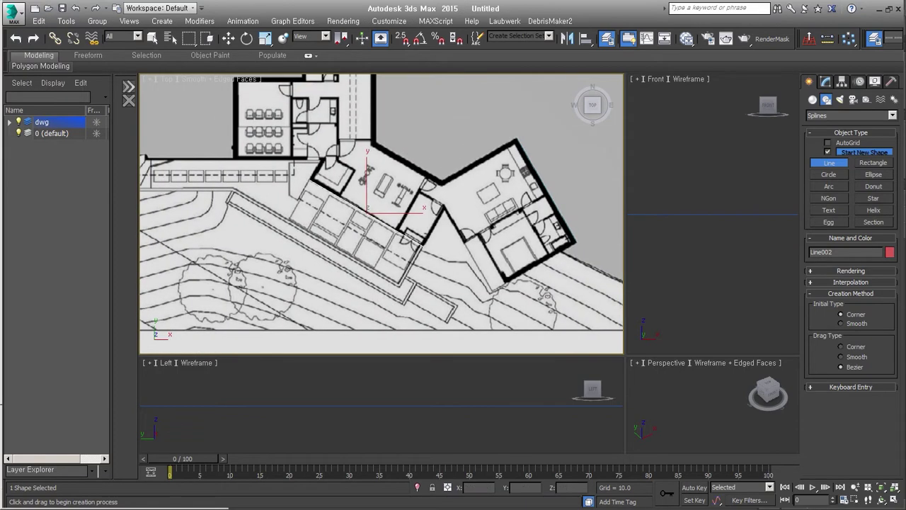
middle_drag(274, 101, 297, 164)
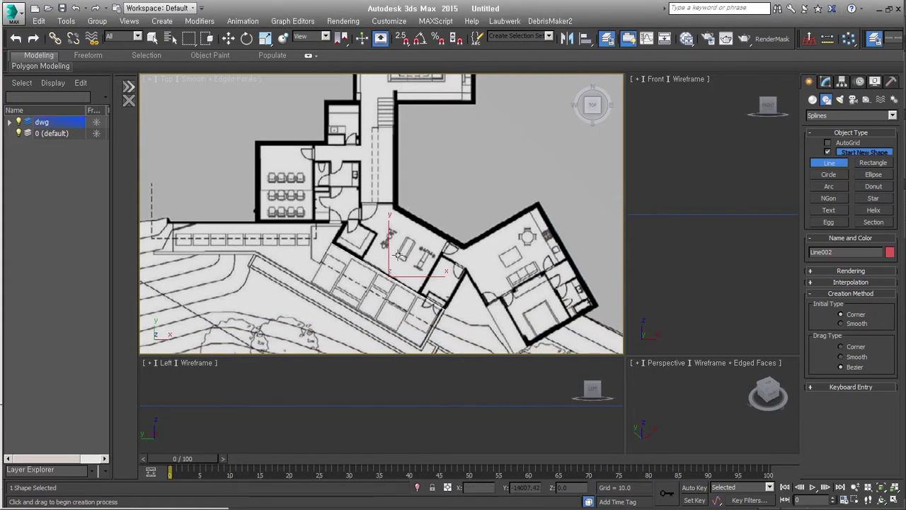
middle_drag(339, 213, 412, 284)
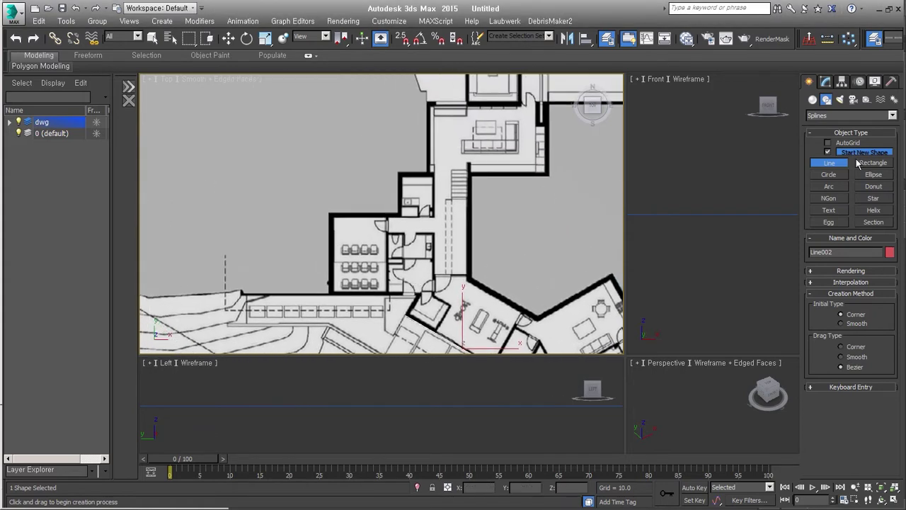
Step: Trace a stepped wall line from the corridor corner up through six wall corners
click(329, 294)
click(329, 213)
click(399, 212)
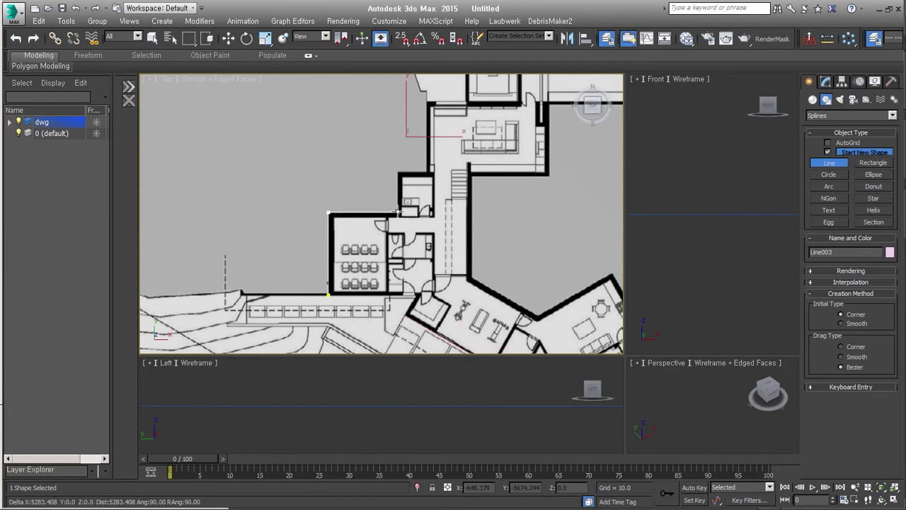
click(399, 171)
click(426, 172)
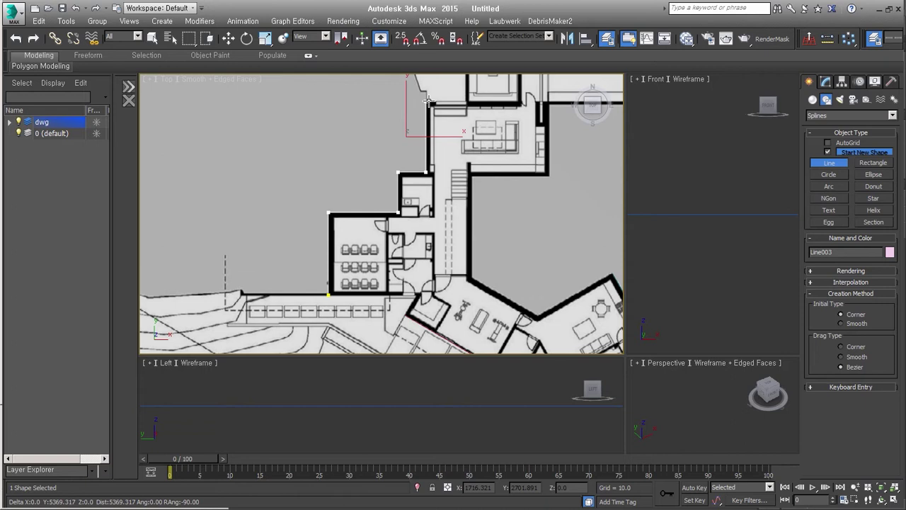
click(426, 103)
middle_drag(470, 104, 443, 256)
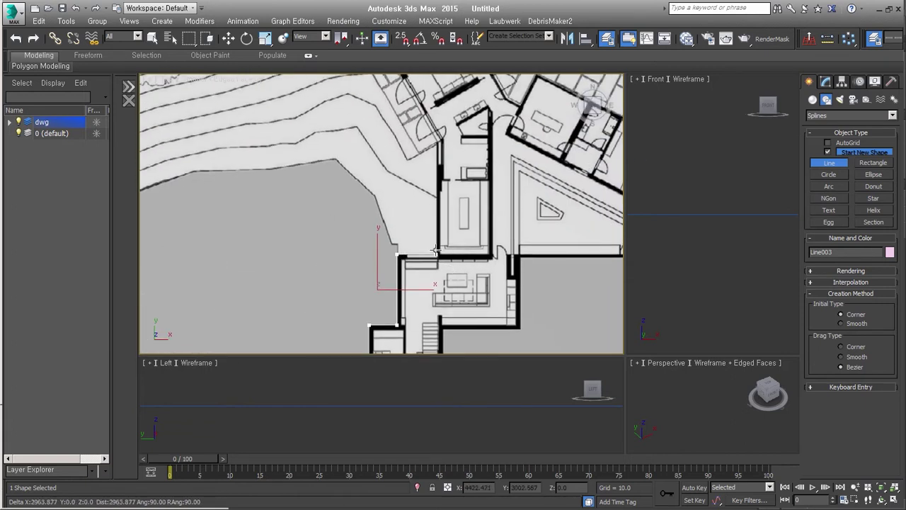
scroll(396, 213, down, 5)
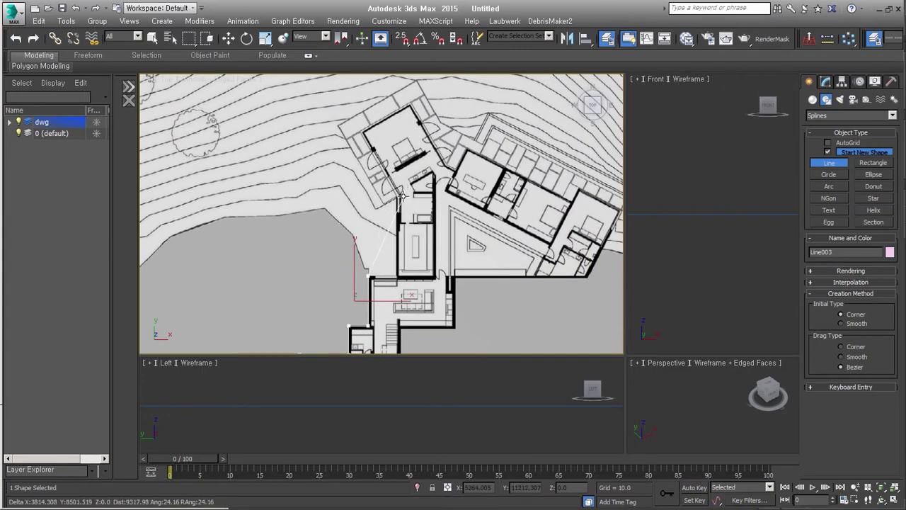
Step: Continue the stepped line to the bedroom wall corner and finish it
click(395, 278)
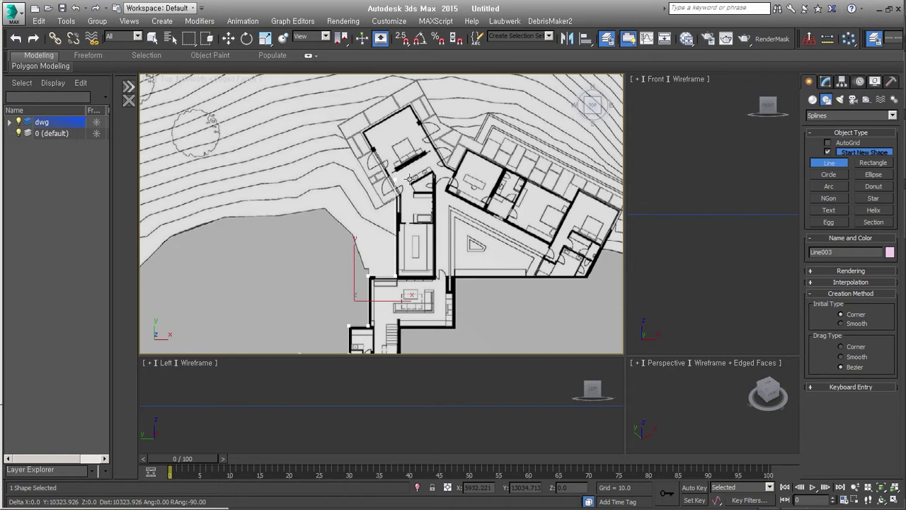
scroll(437, 167, up, 5)
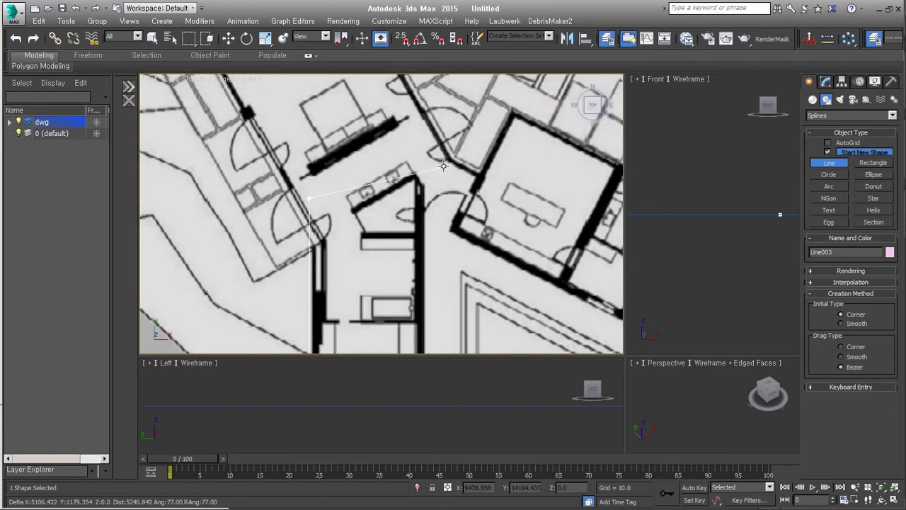
click(451, 161)
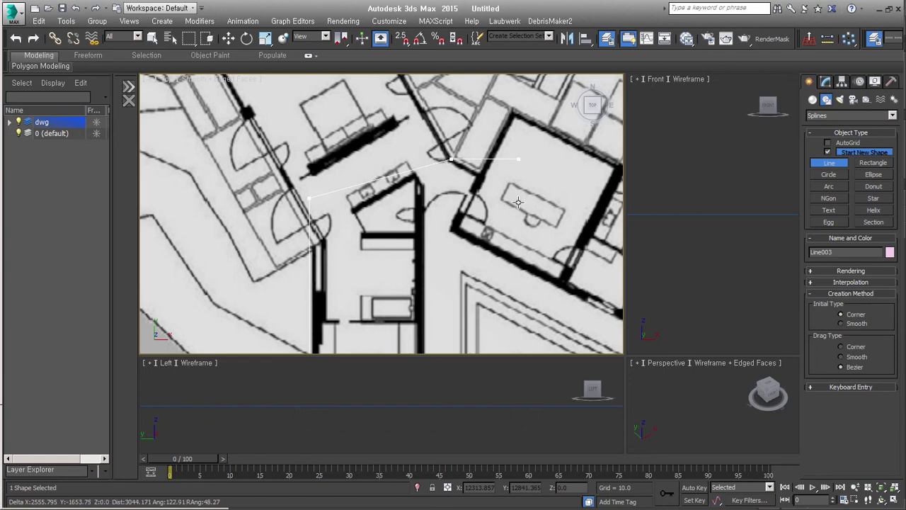
scroll(516, 204, down, 2)
scroll(517, 204, down, 2)
scroll(454, 220, down, 2)
scroll(399, 225, down, 2)
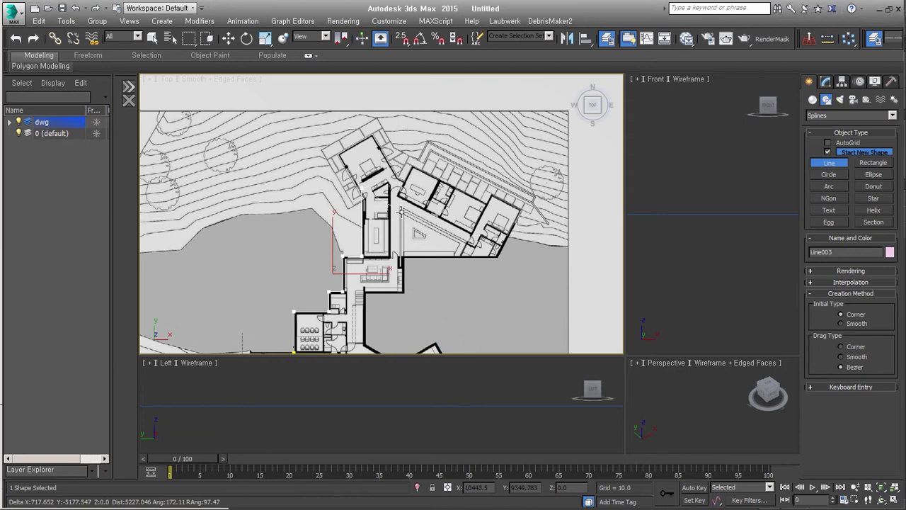
scroll(382, 202, up, 2)
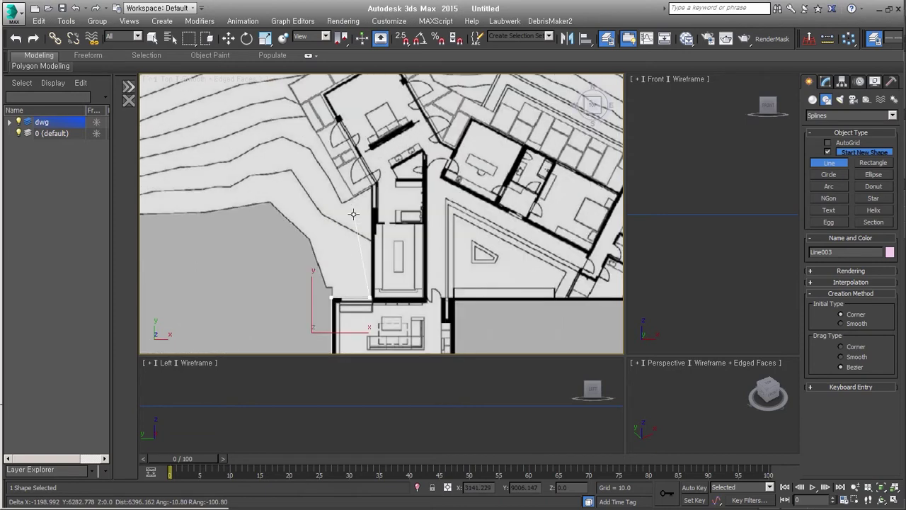
right_click(376, 157)
scroll(357, 180, down, 2)
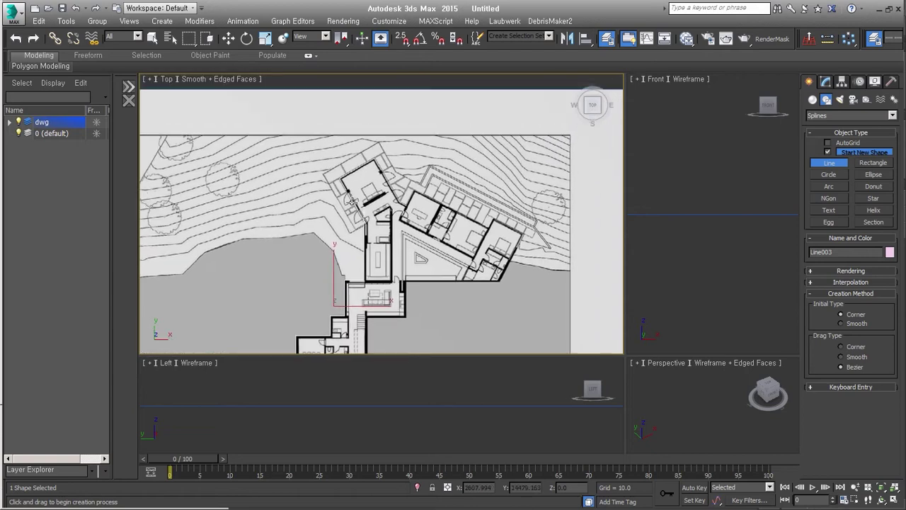
scroll(352, 188, up, 2)
scroll(363, 177, up, 1)
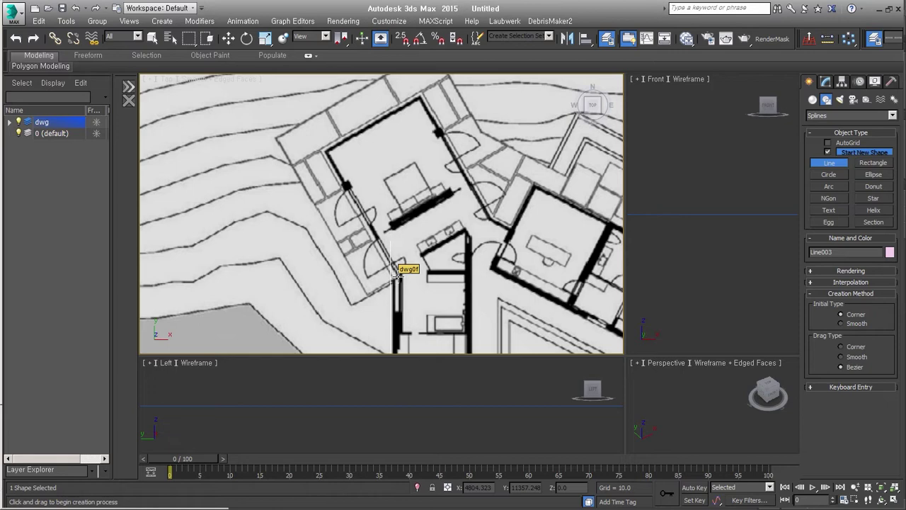
Step: Trace a two-point wall line across the bedroom wing, from lower to upper corner
click(398, 276)
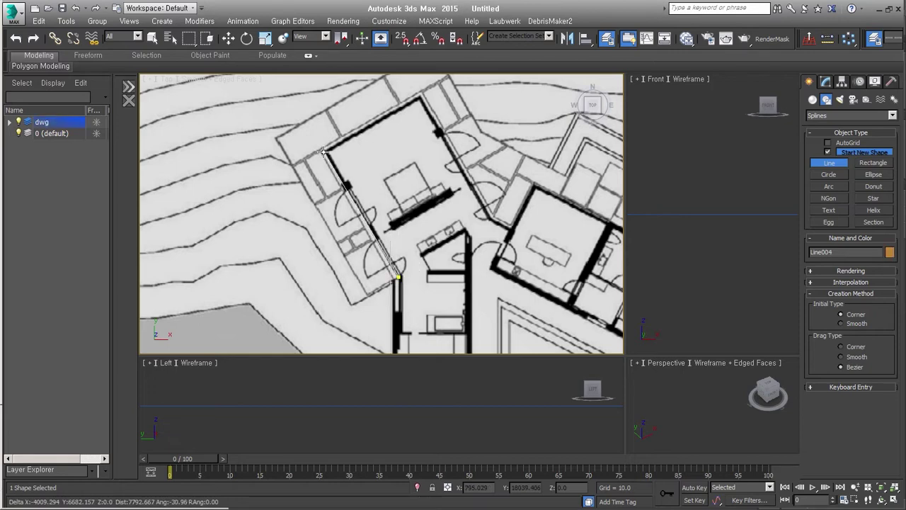
middle_drag(489, 276, 347, 252)
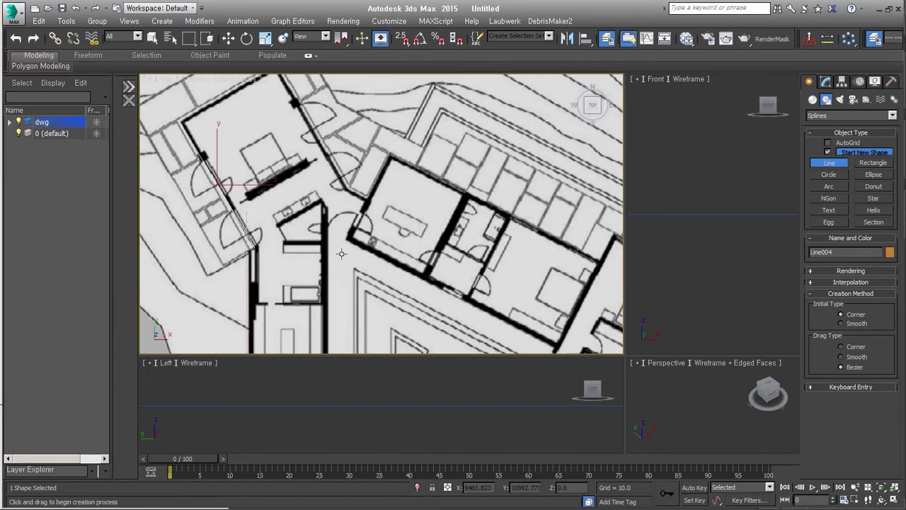
middle_drag(414, 242, 371, 219)
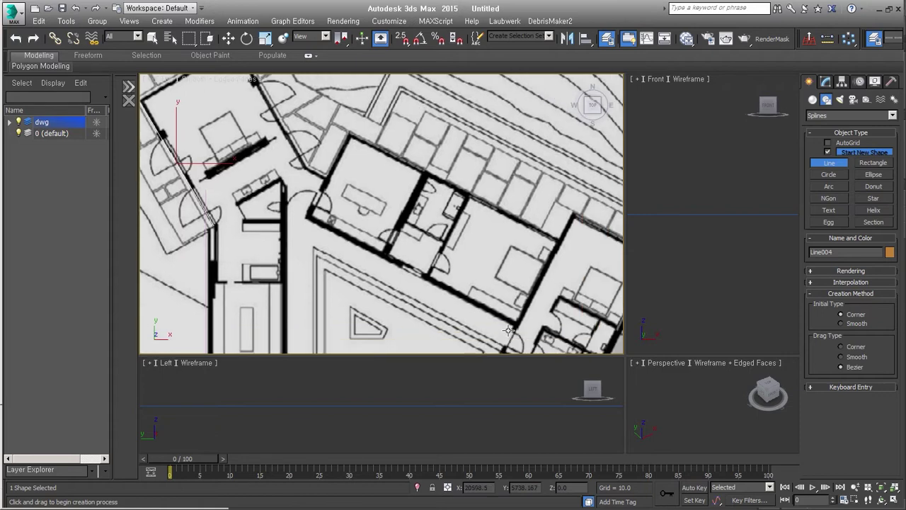
click(559, 241)
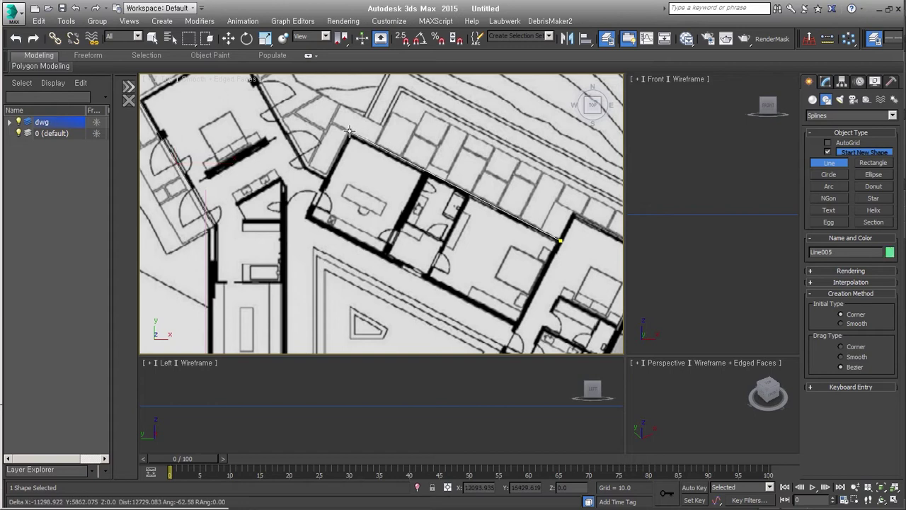
middle_drag(473, 286, 406, 223)
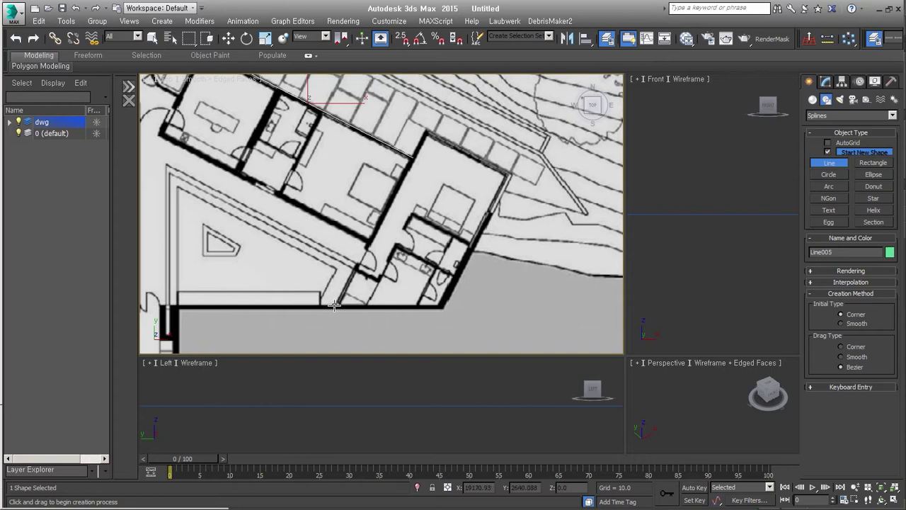
click(335, 305)
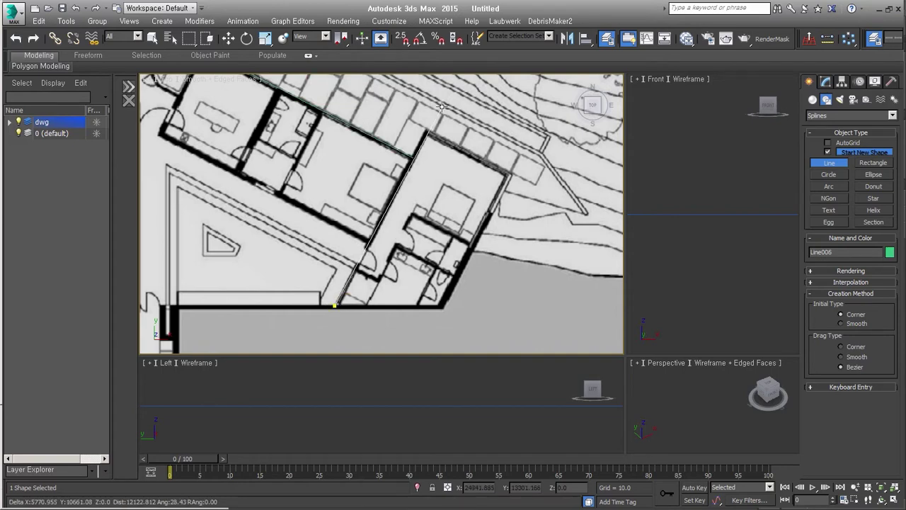
click(425, 128)
right_click(425, 128)
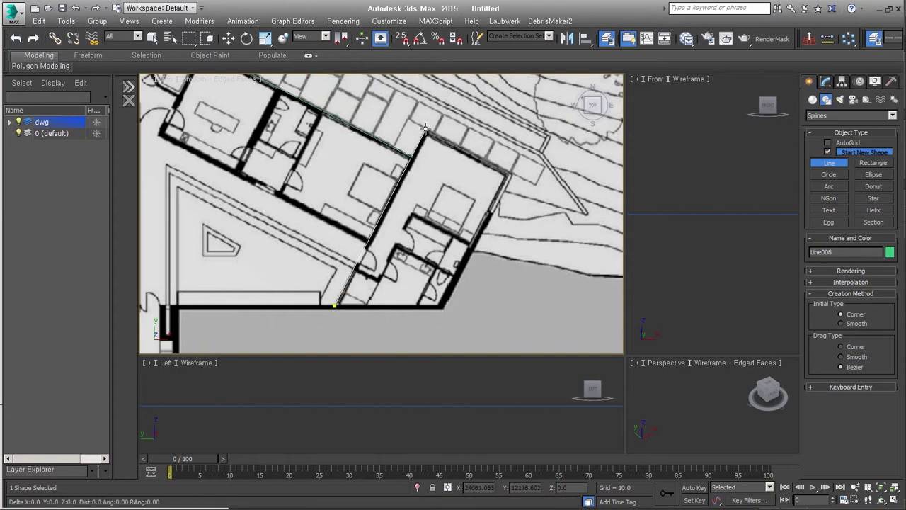
scroll(397, 233, down, 2)
middle_drag(368, 283, 420, 264)
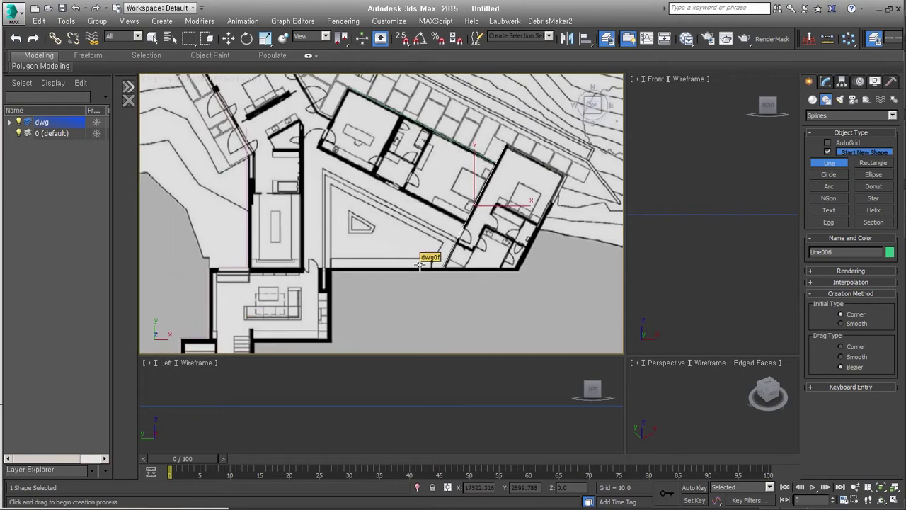
mouse_move(420, 264)
middle_down()
mouse_move(460, 224)
mouse_move(385, 194)
mouse_move(538, 245)
mouse_move(402, 224)
mouse_move(431, 184)
middle_up()
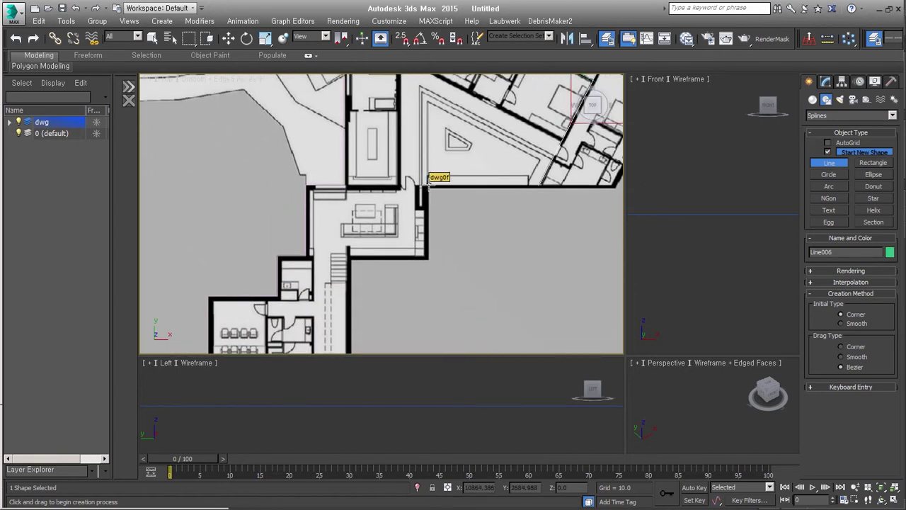
Step: Trace a three-vertex wall line down and left from the next corner
click(429, 186)
click(429, 259)
click(351, 259)
key(i)
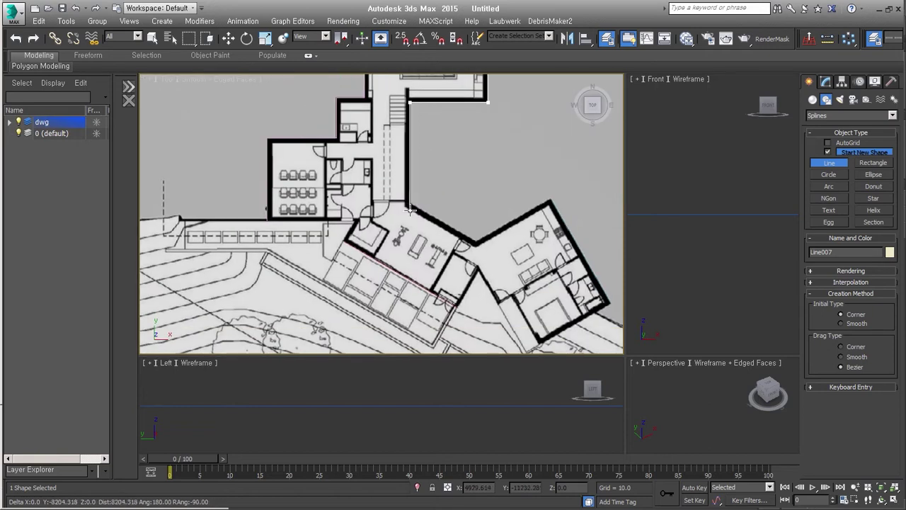
right_click(457, 222)
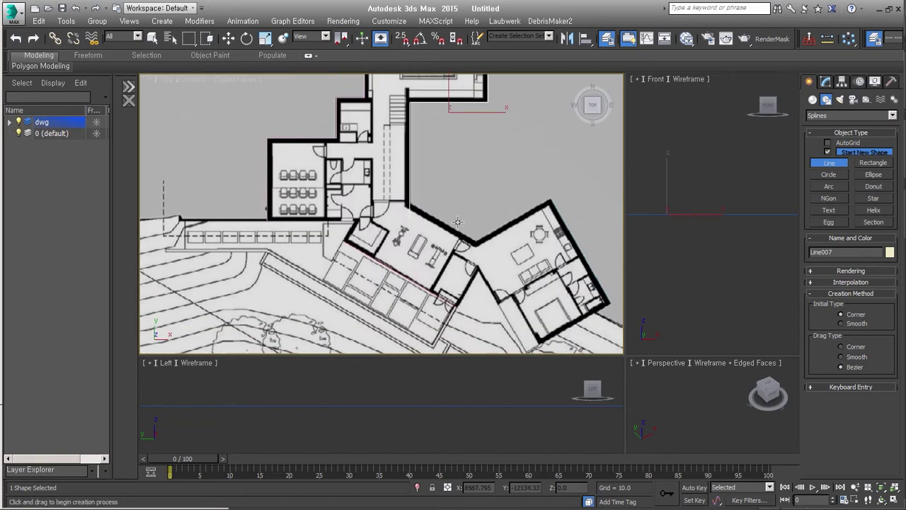
scroll(440, 246, down, 4)
Step: Stop drawing, hide the plan image, and select Line003 for attaching in the Modify panel
key(w)
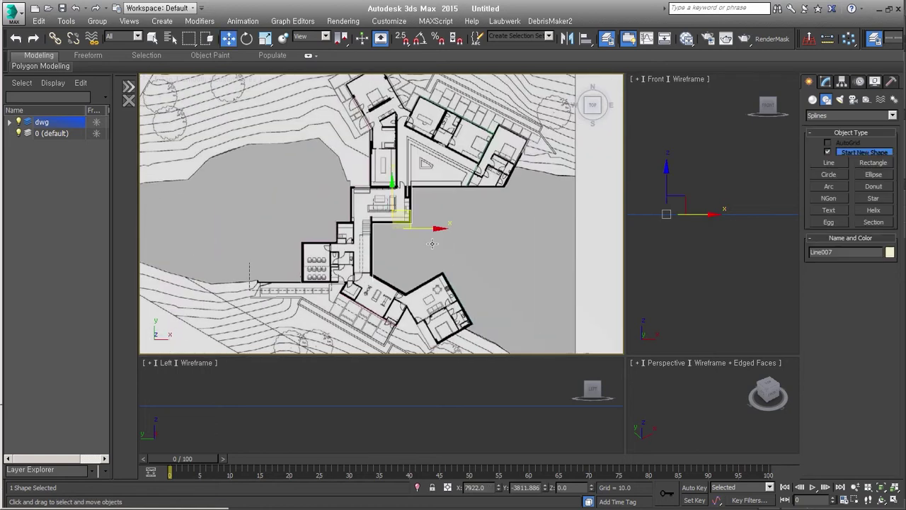
key(F3)
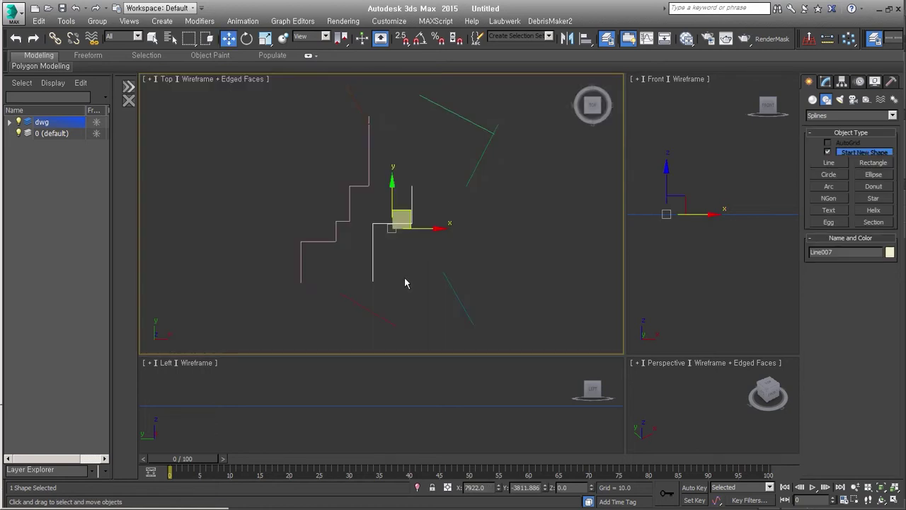
click(411, 197)
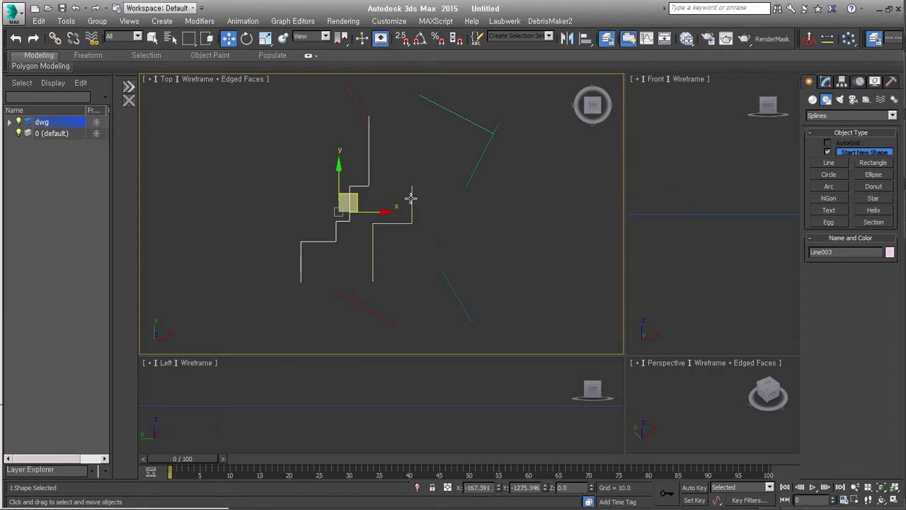
click(825, 82)
click(832, 343)
click(827, 419)
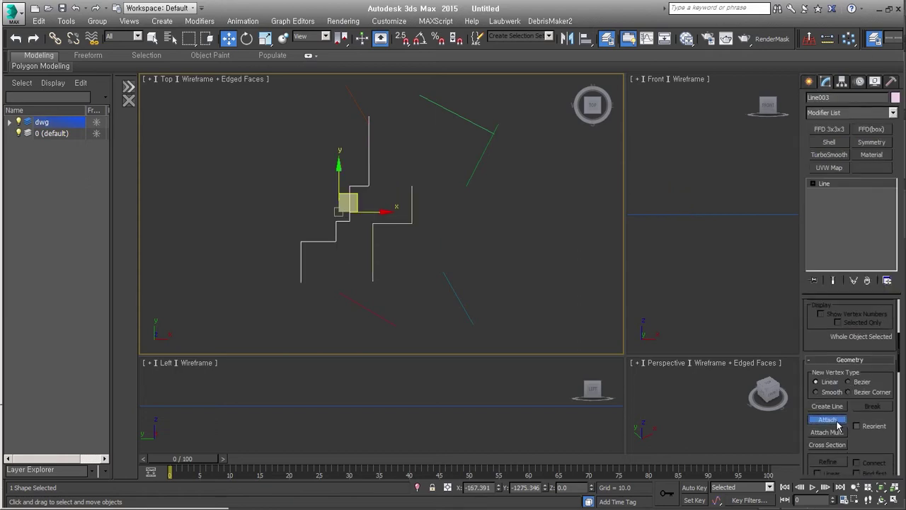
Step: Attach the pale-yellow, red diagonal and green lines to Line003, then show the plan again
click(405, 221)
click(361, 108)
click(462, 117)
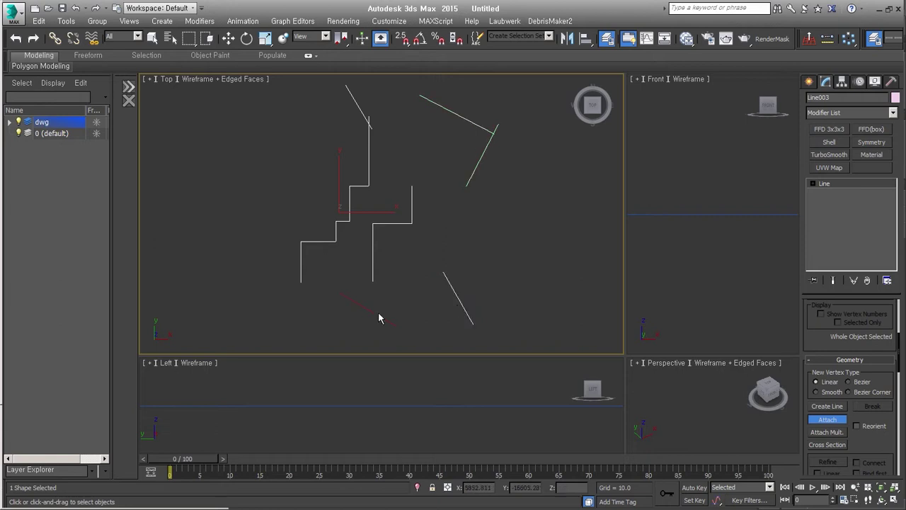
right_click(472, 208)
key(w)
key(F3)
middle_drag(480, 211, 512, 182)
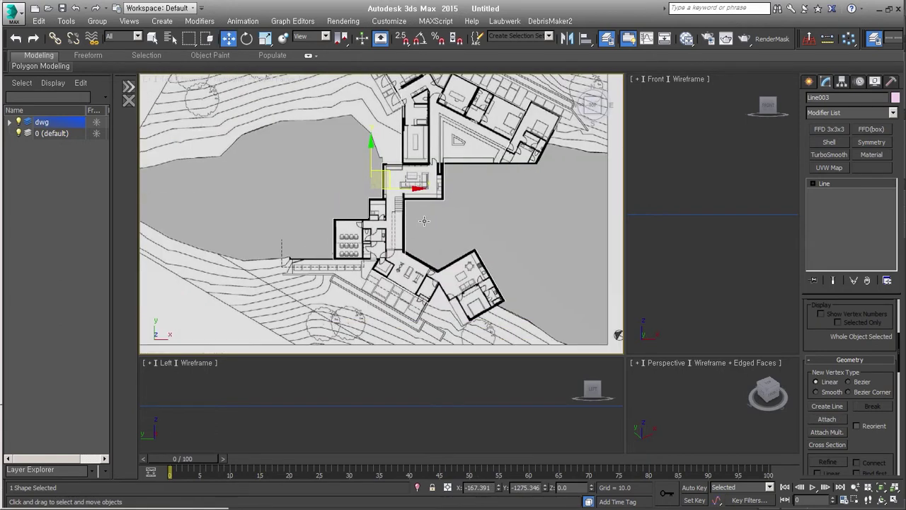
click(813, 183)
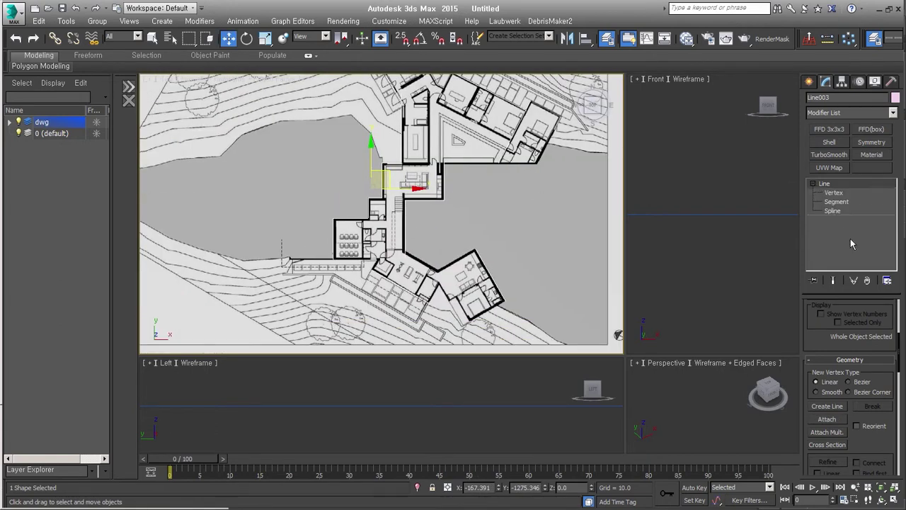
Step: Snap a Line003 corner vertex onto its neighbouring vertex using vertex snap
click(842, 210)
scroll(326, 273, up, 2)
scroll(324, 275, up, 3)
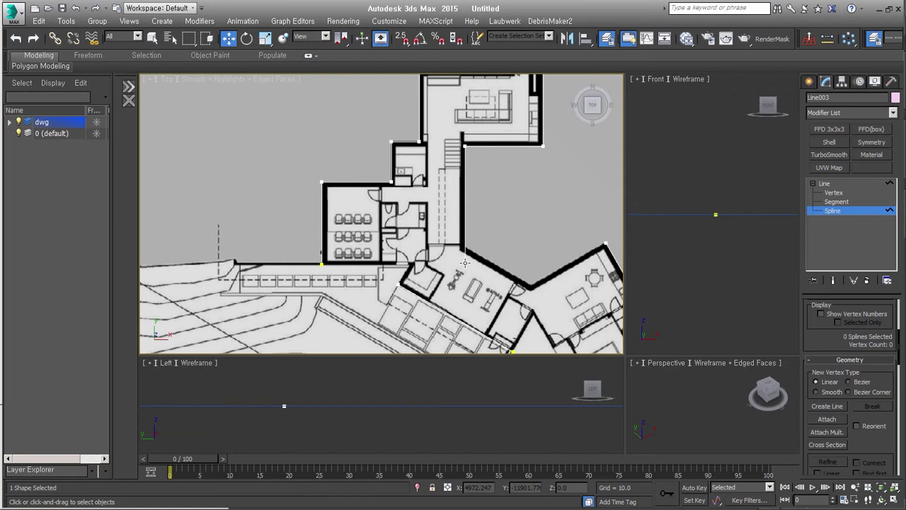
key(1)
click(465, 246)
key(s)
drag(441, 245, 326, 265)
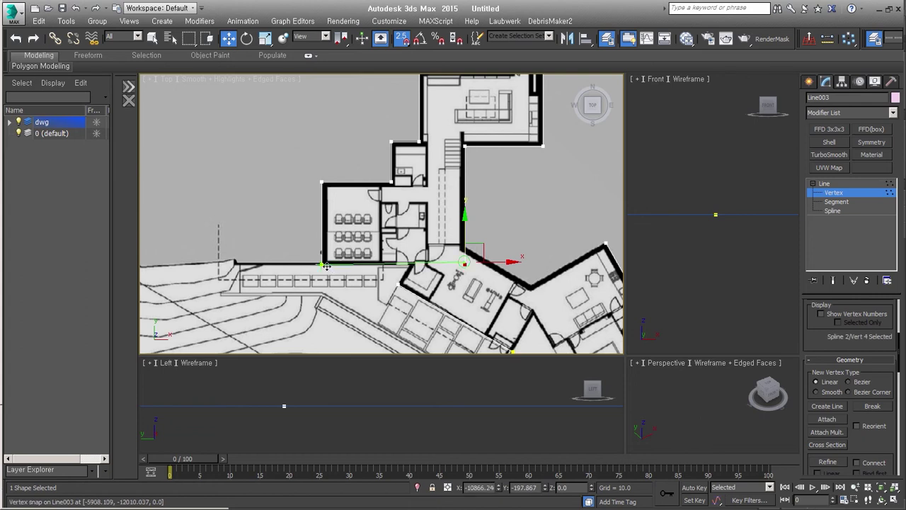
scroll(863, 402, down, 2)
scroll(856, 403, down, 2)
scroll(849, 405, down, 2)
Step: Turn on Connect and pan the plan toward the north bedroom wing
click(827, 376)
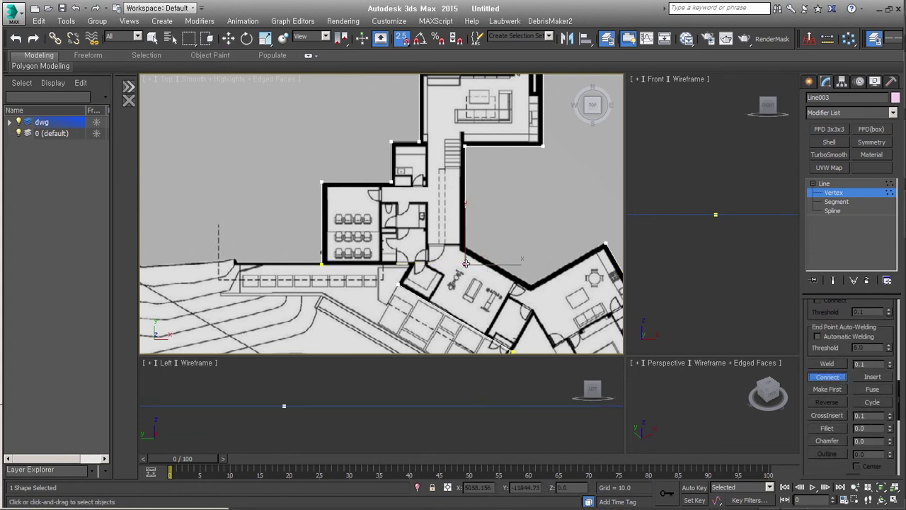
middle_drag(517, 135, 487, 227)
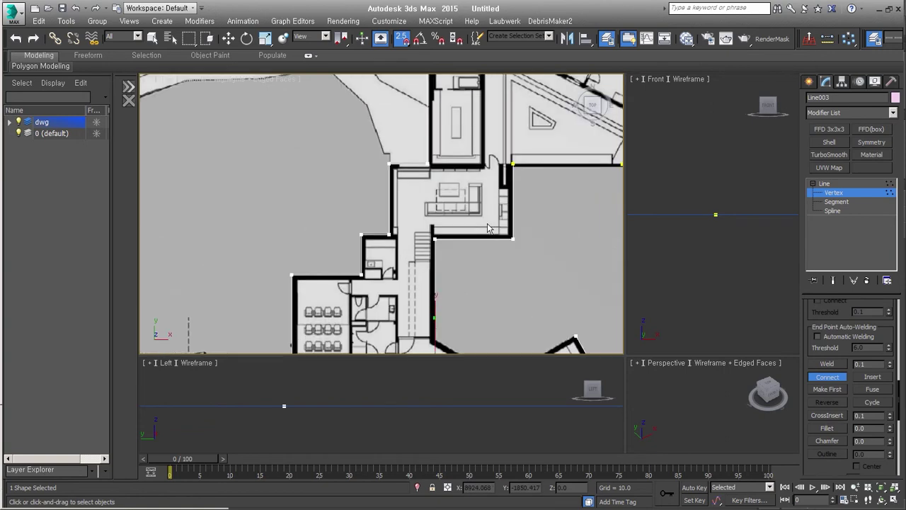
mouse_move(487, 177)
middle_down()
mouse_move(438, 225)
mouse_move(326, 286)
middle_up()
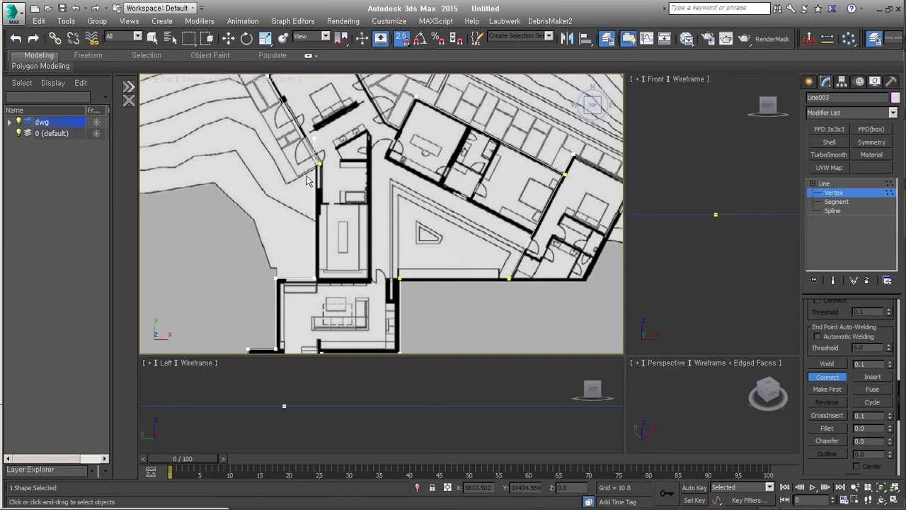
middle_drag(323, 240, 276, 245)
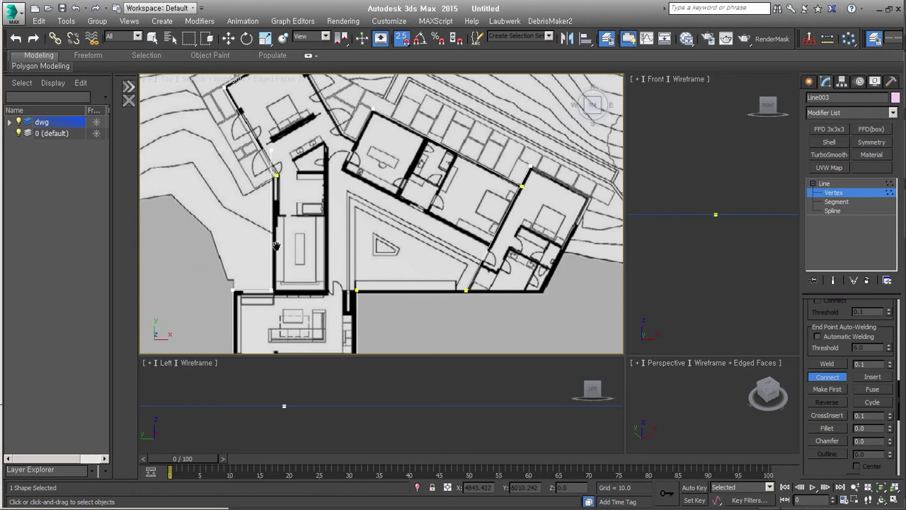
middle_drag(276, 246, 285, 236)
Step: Select the loose vertex at the wall corner with vertex snapping on
key(w)
scroll(838, 323, up, 5)
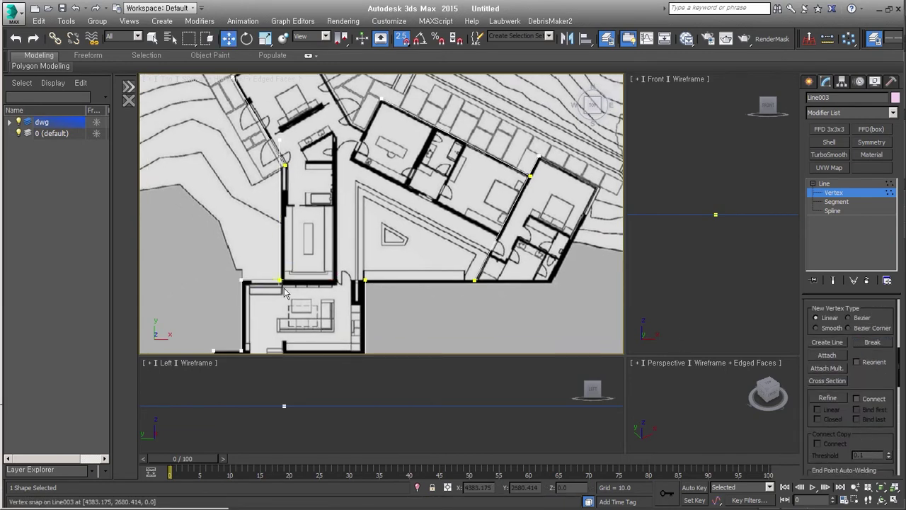
key(s)
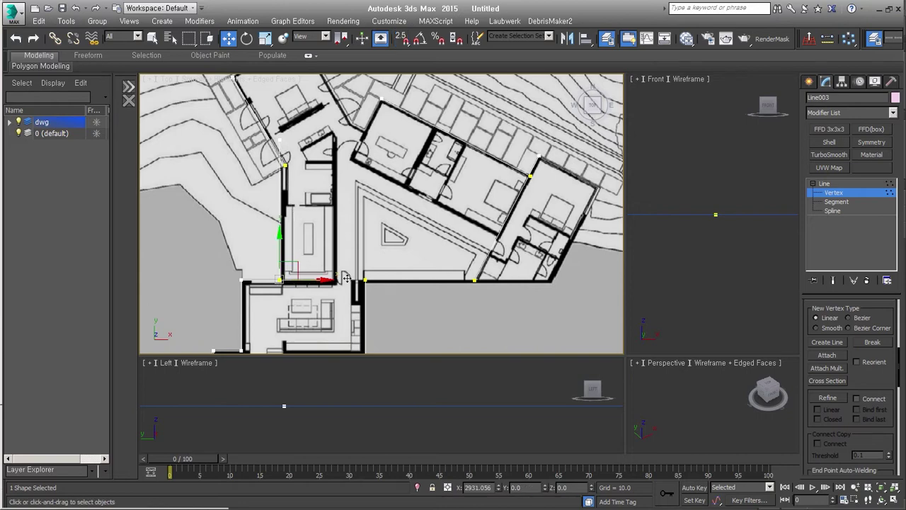
middle_drag(348, 278, 347, 239)
key(s)
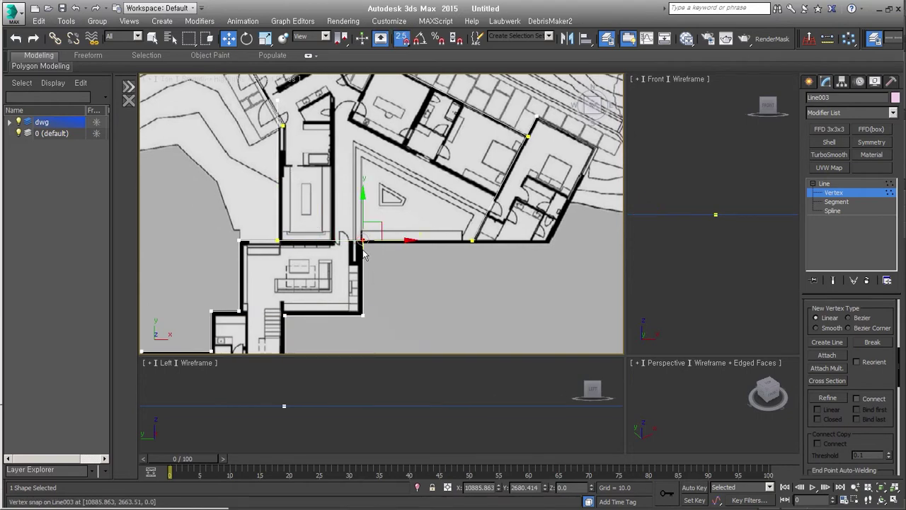
scroll(364, 238, up, 5)
click(363, 195)
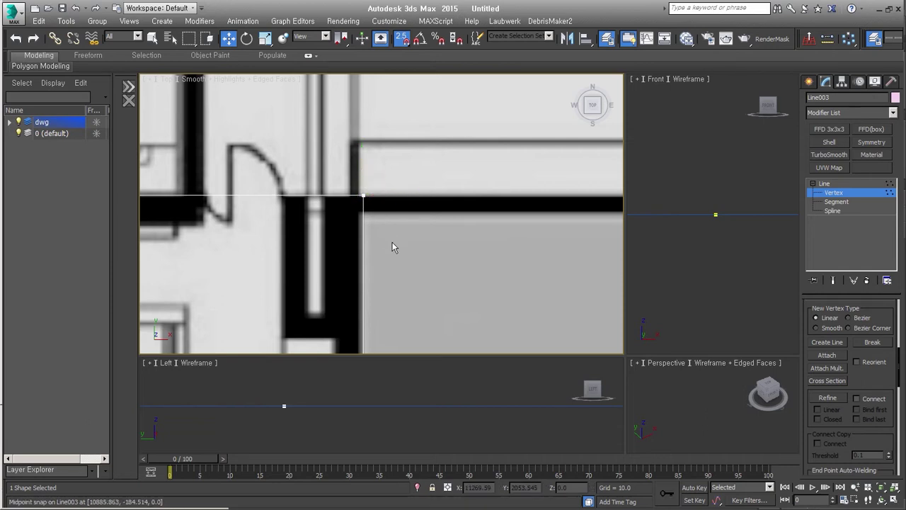
scroll(402, 186, down, 5)
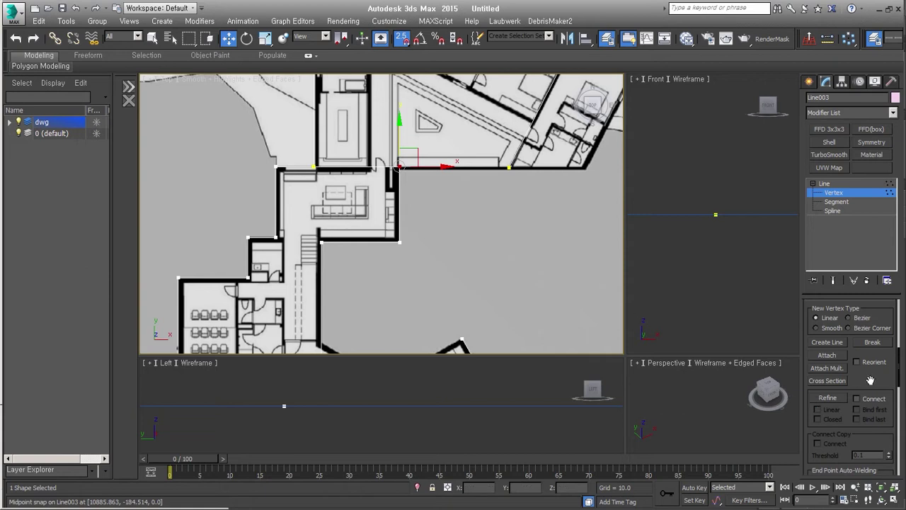
scroll(825, 401, down, 5)
Step: Weld the overlapping vertices and move the selected vertex down along the wall
click(827, 349)
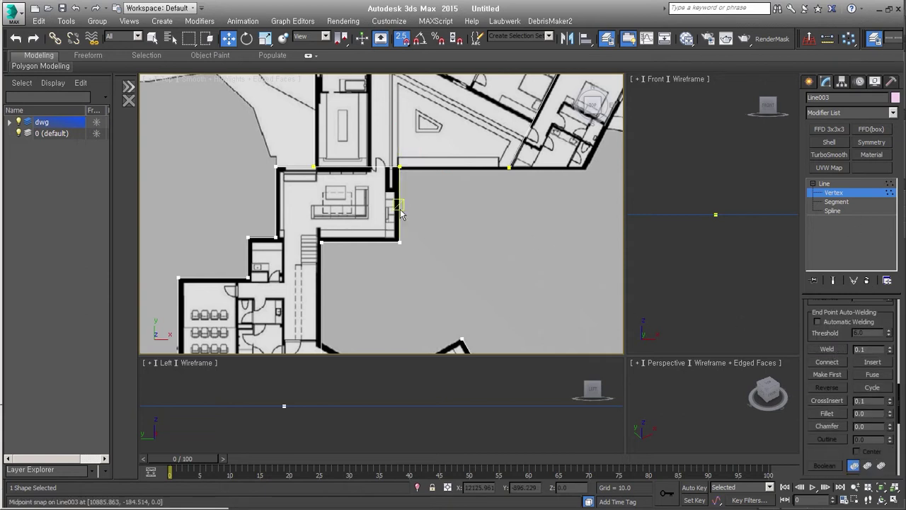
middle_drag(306, 192, 308, 287)
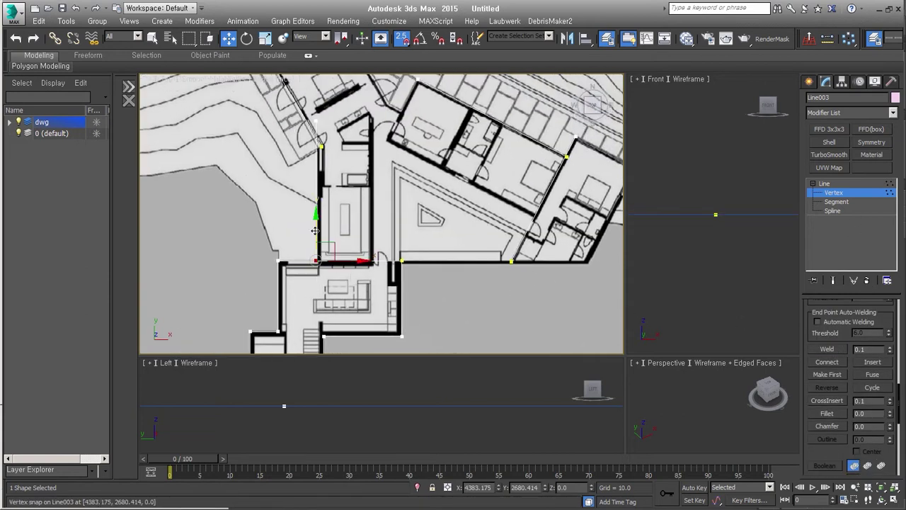
drag(322, 250, 318, 275)
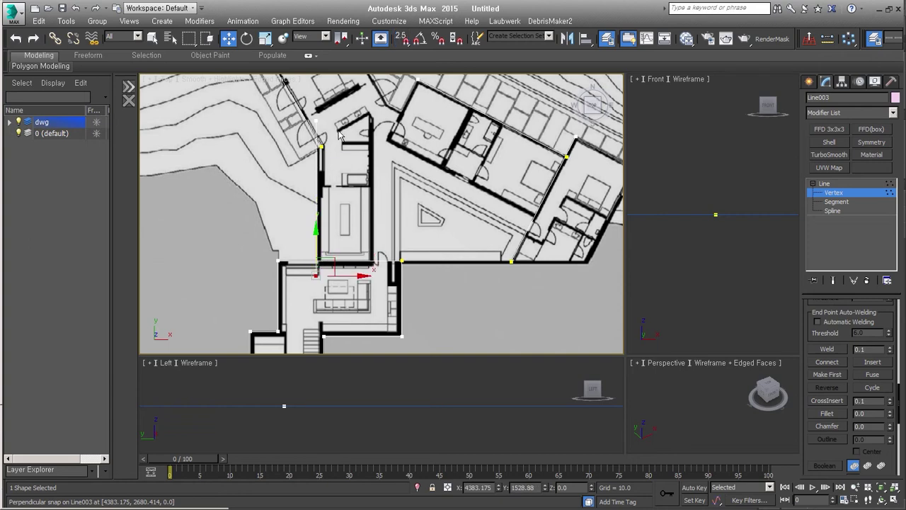
middle_drag(340, 135, 312, 206)
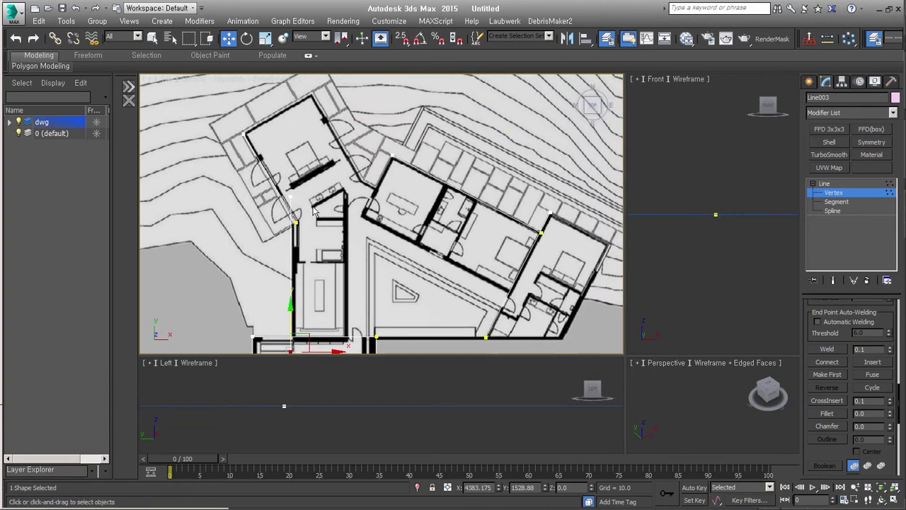
middle_drag(469, 208, 473, 210)
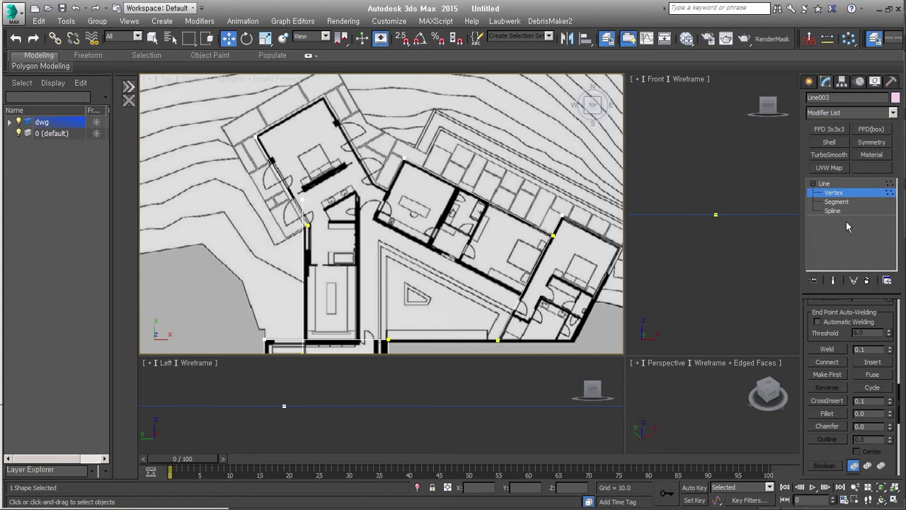
Step: Snap the corner vertex at the end of the bedroom wing's top wall line onto the wall corner
click(832, 211)
click(496, 197)
scroll(496, 197, up, 2)
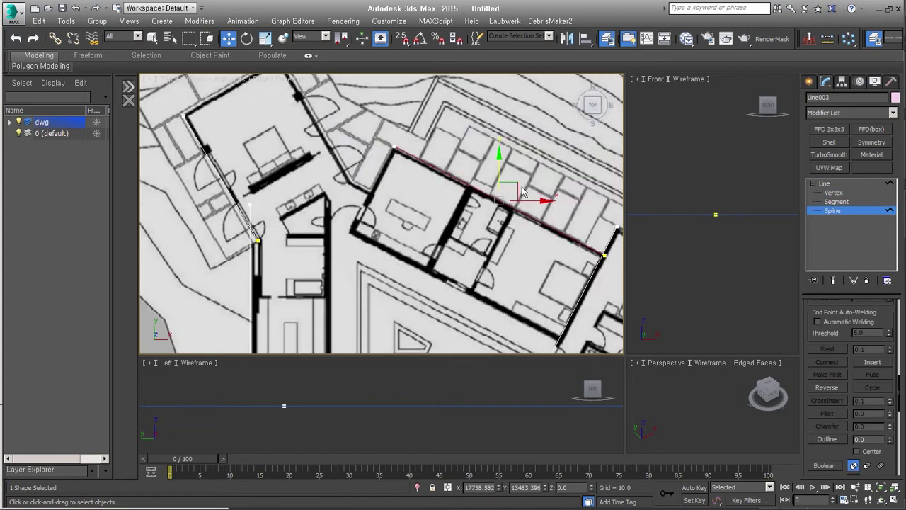
key(1)
click(603, 254)
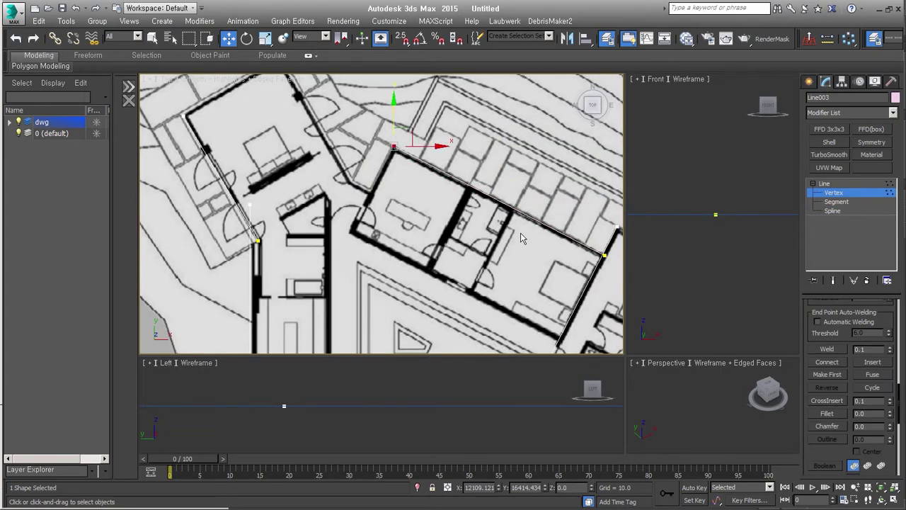
scroll(604, 255, up, 3)
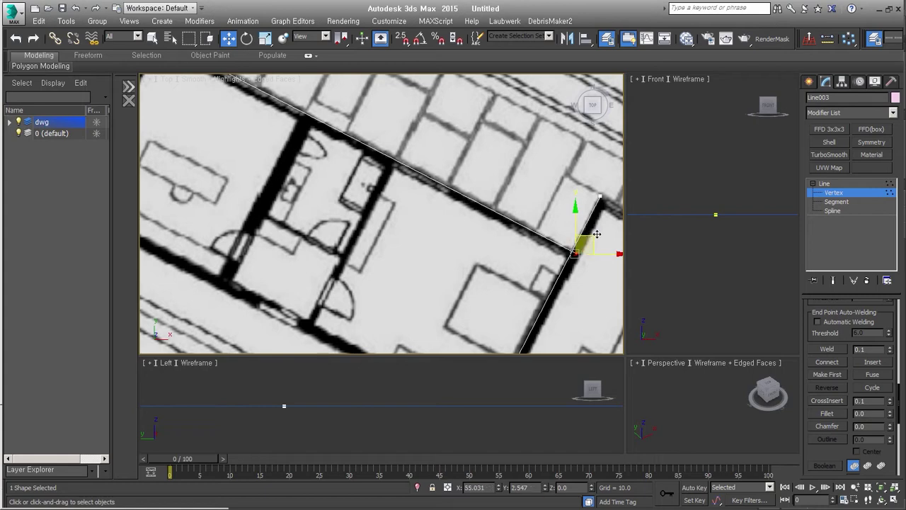
middle_drag(356, 182, 516, 262)
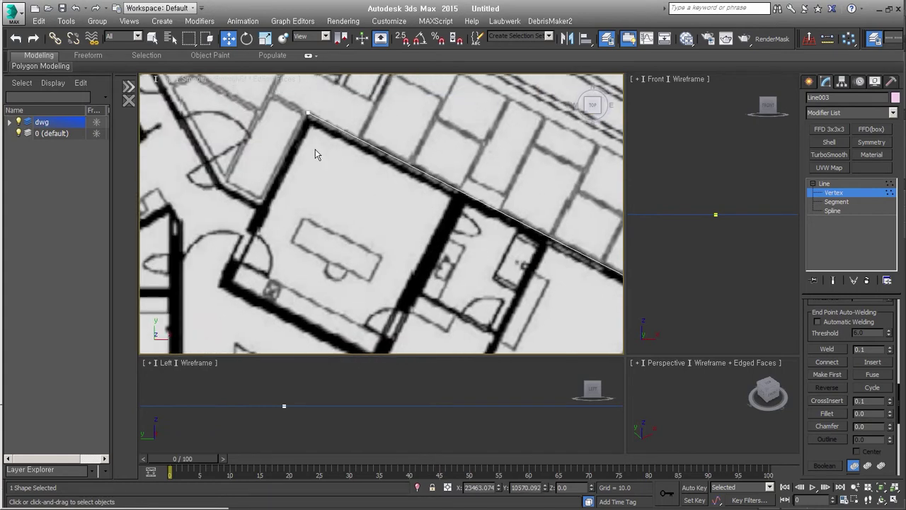
click(308, 113)
drag(324, 102, 325, 103)
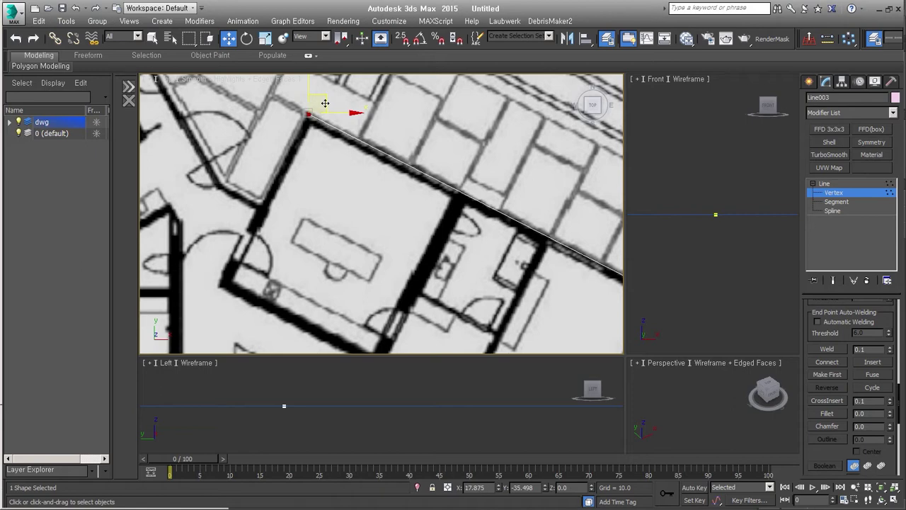
scroll(325, 103, down, 3)
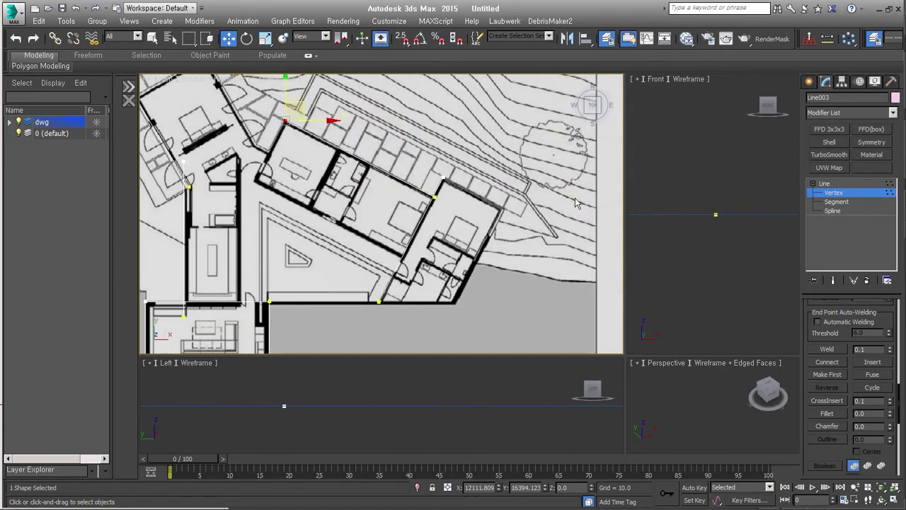
Step: Back at Spline level, select another traced wall spline and pan toward the southern rooms
click(832, 211)
middle_drag(277, 137, 357, 167)
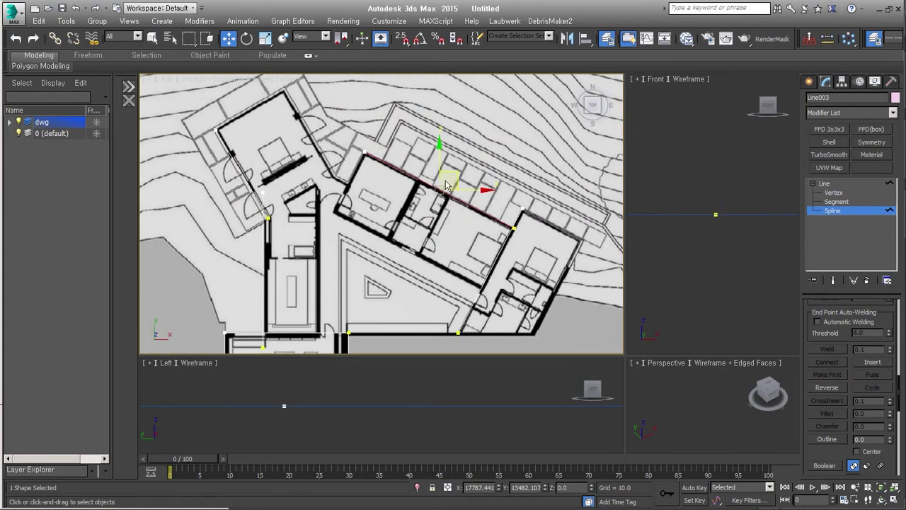
click(358, 174)
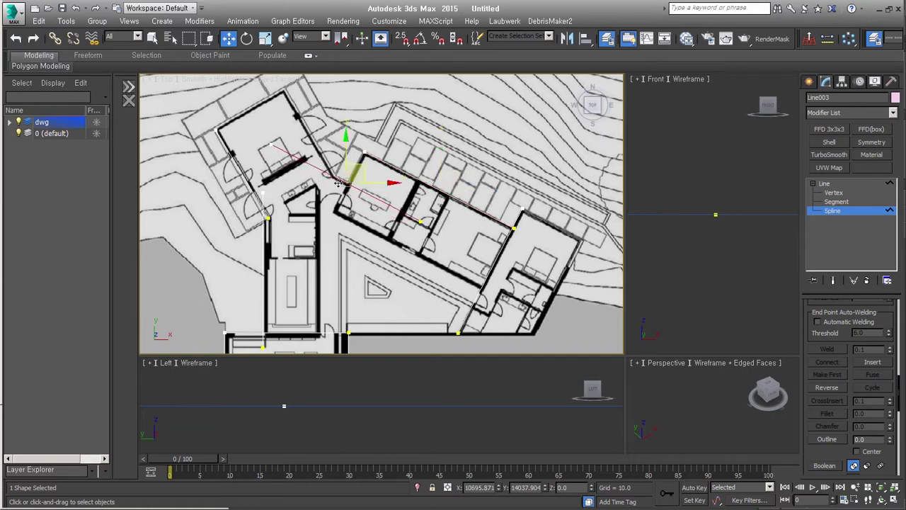
scroll(352, 221, up, 1)
scroll(382, 198, up, 1)
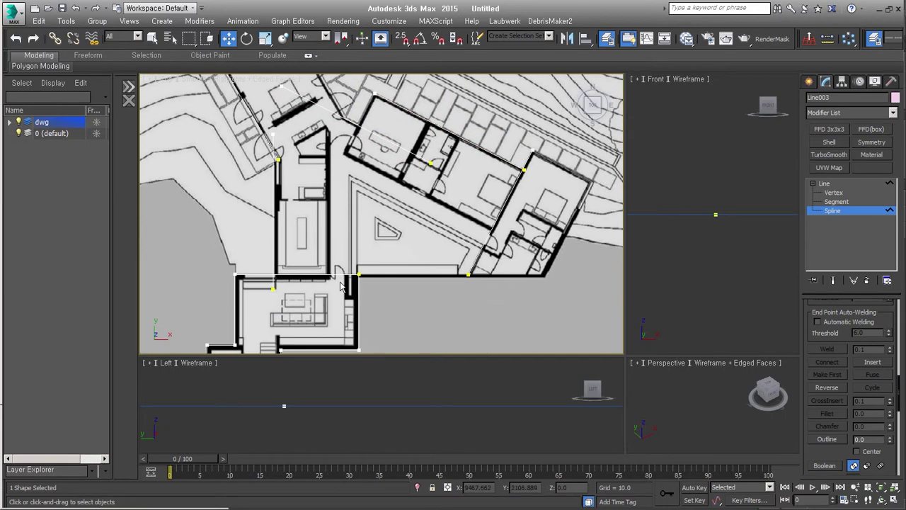
scroll(418, 178, up, 2)
middle_drag(418, 178, 361, 145)
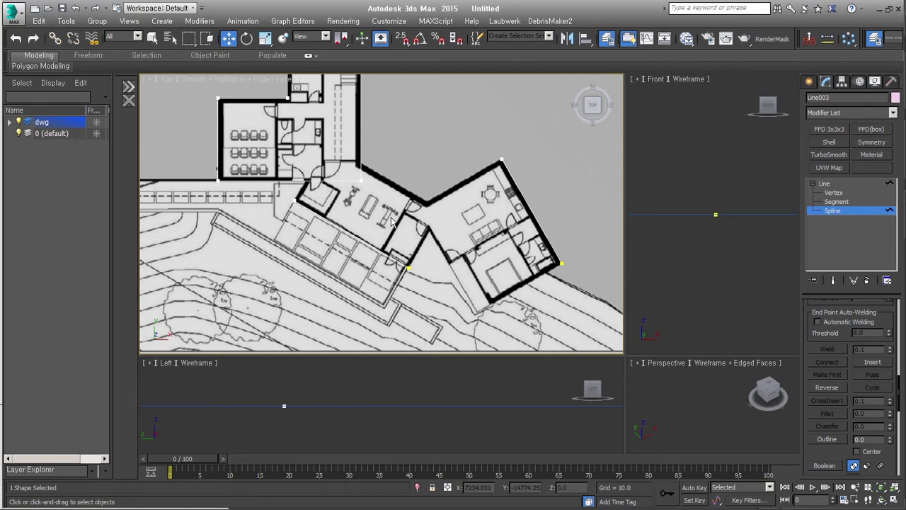
scroll(840, 397, down, 2)
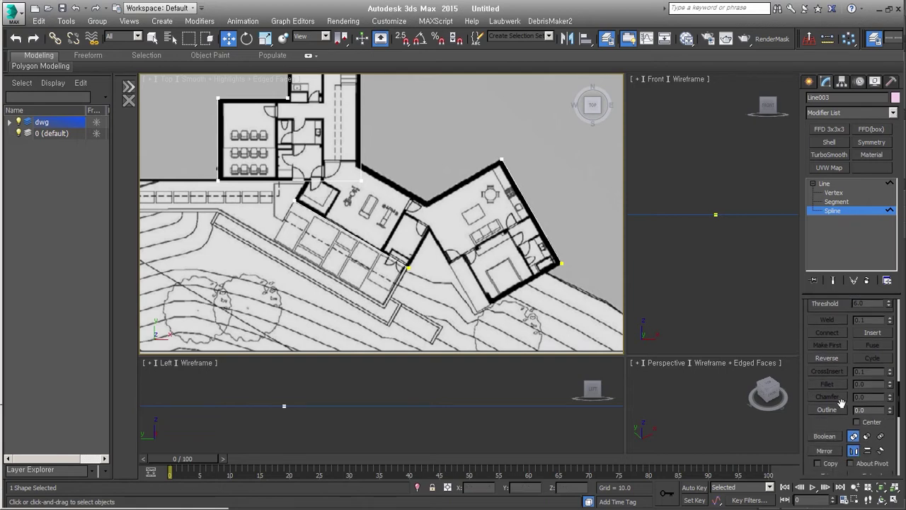
Step: Offset the selected wall spline into an outline copy with the Outline spinner
click(836, 415)
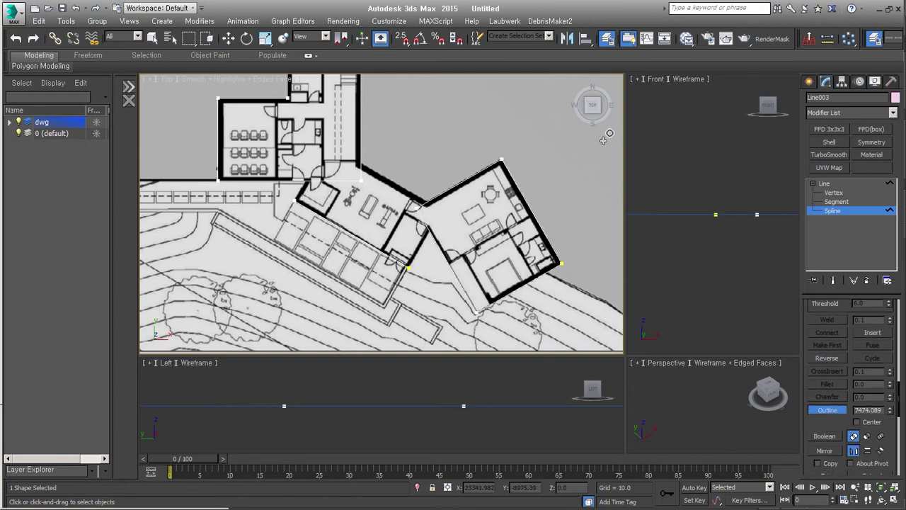
middle_drag(375, 214, 398, 224)
drag(397, 224, 341, 306)
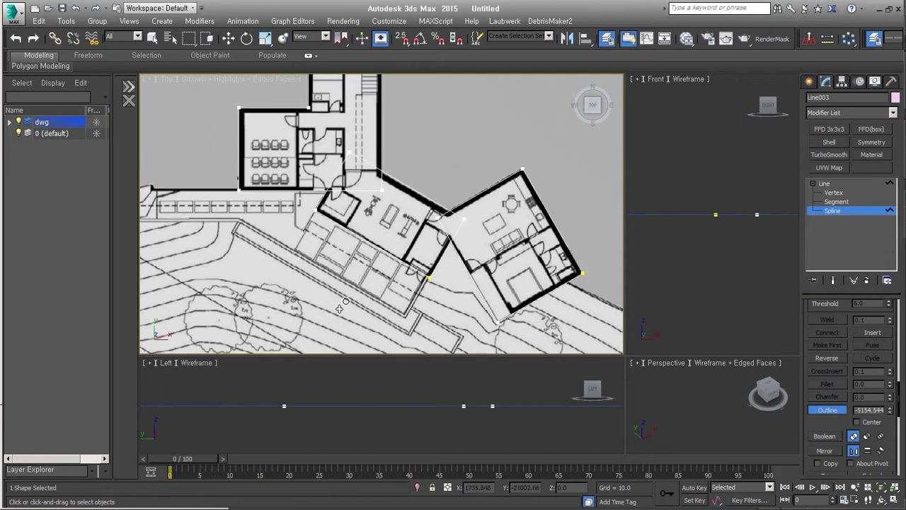
middle_drag(341, 305, 322, 208)
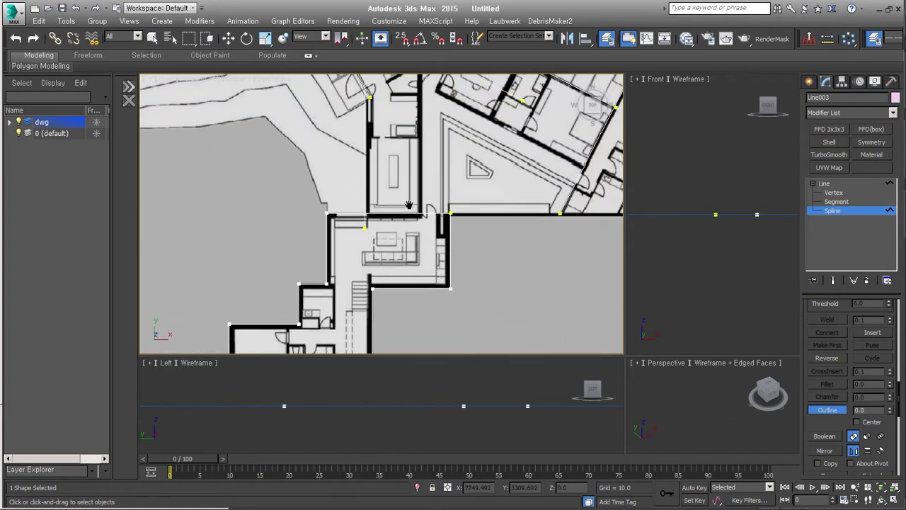
drag(323, 208, 340, 267)
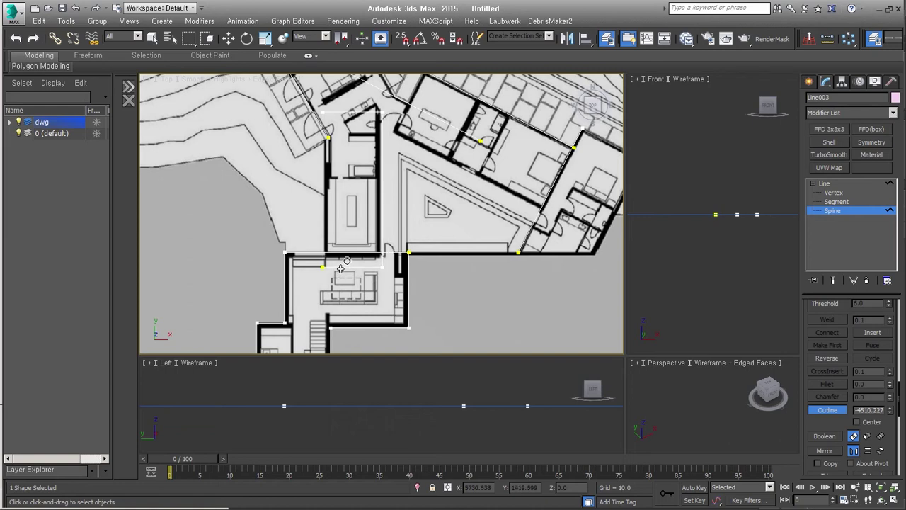
middle_drag(341, 267, 289, 269)
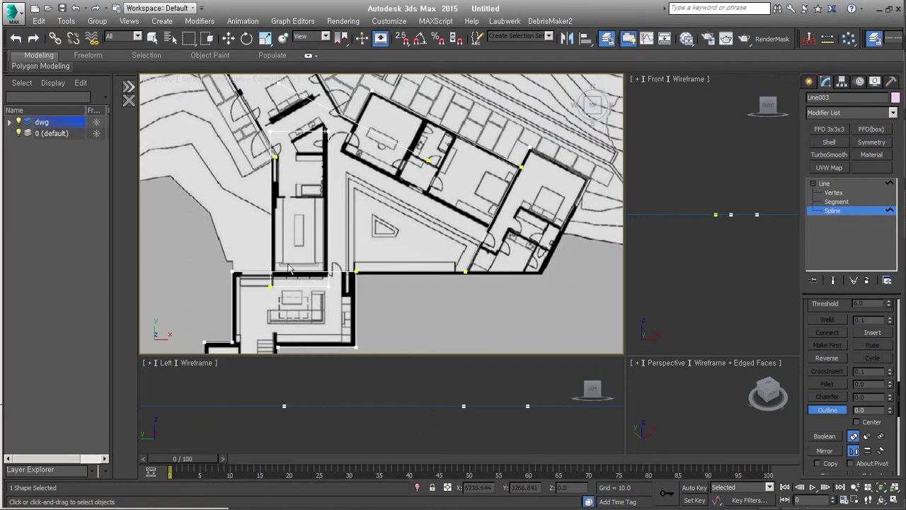
Step: Widen and flip the outline offset, then zoom out over the plan's lower part
middle_drag(349, 162, 325, 203)
drag(274, 184, 206, 262)
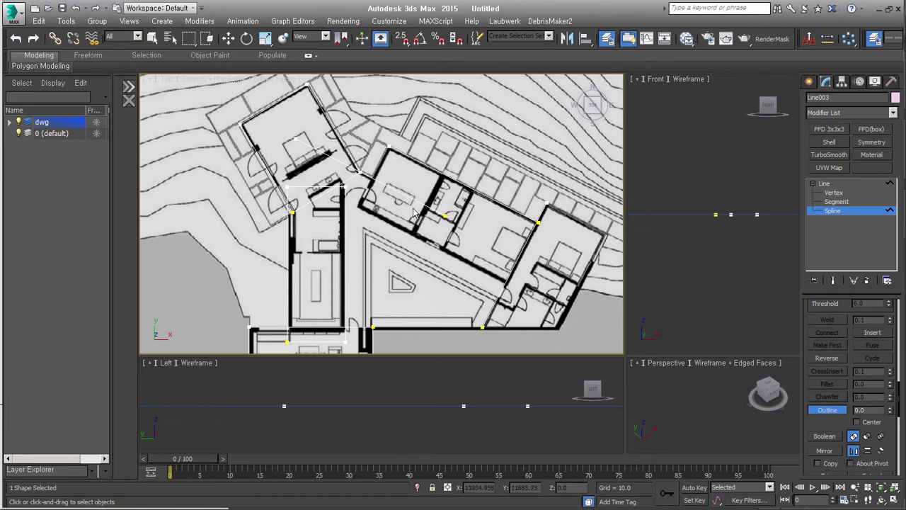
drag(414, 213, 430, 167)
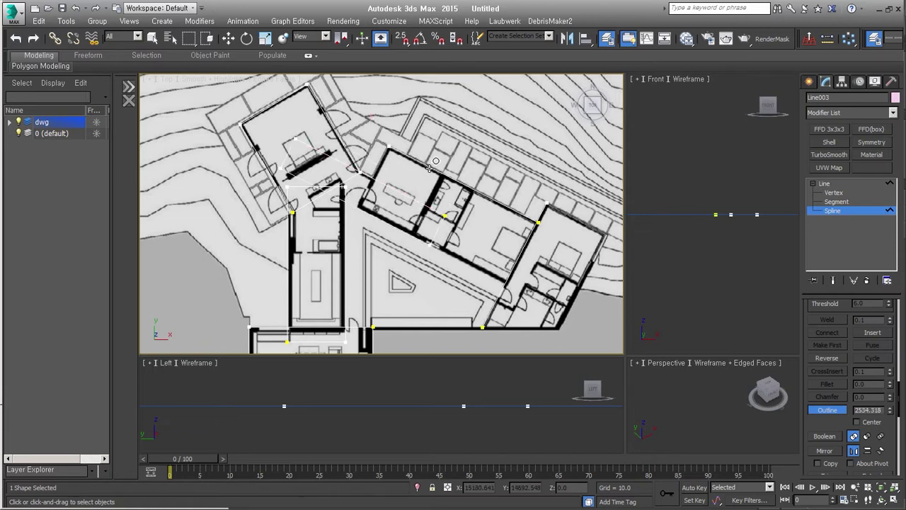
drag(430, 167, 457, 102)
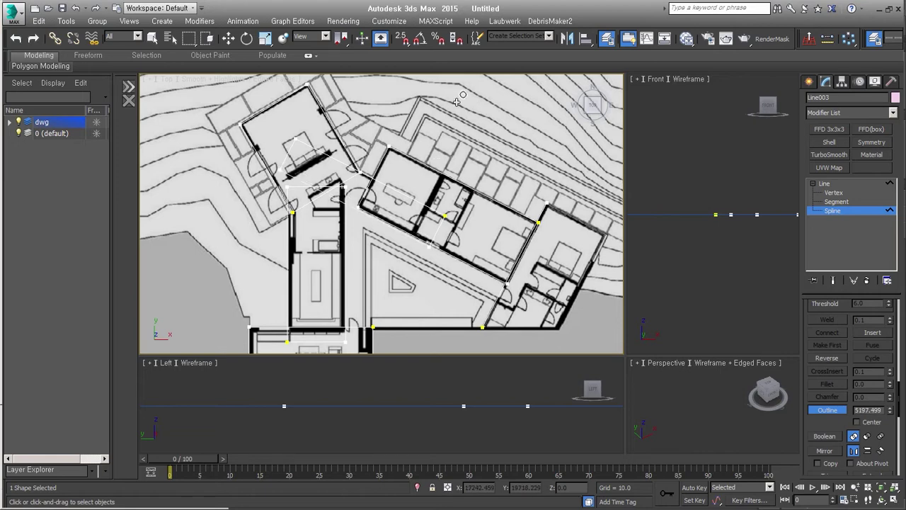
middle_drag(453, 212, 374, 133)
mouse_move(457, 102)
mouse_down()
mouse_move(452, 289)
mouse_move(461, 283)
mouse_up()
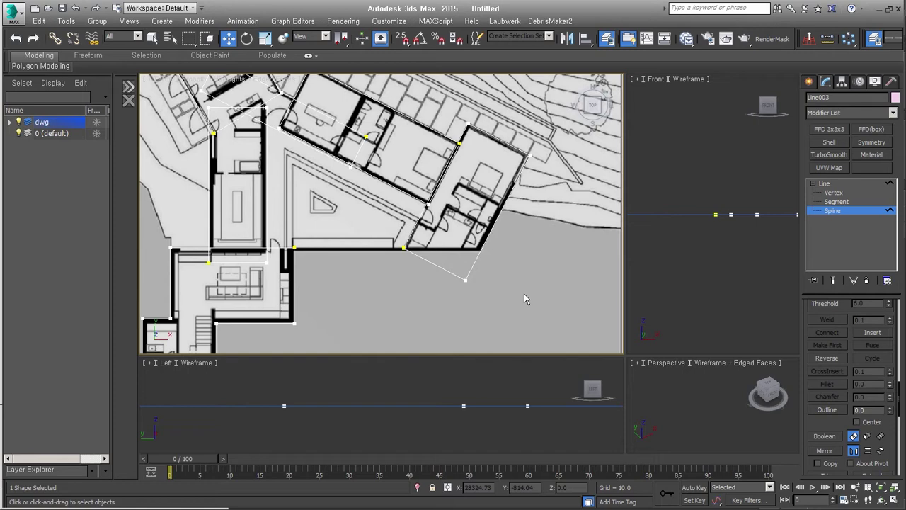
scroll(538, 300, down, 3)
mouse_move(538, 299)
middle_down()
mouse_move(571, 269)
mouse_move(516, 251)
mouse_move(522, 202)
middle_up()
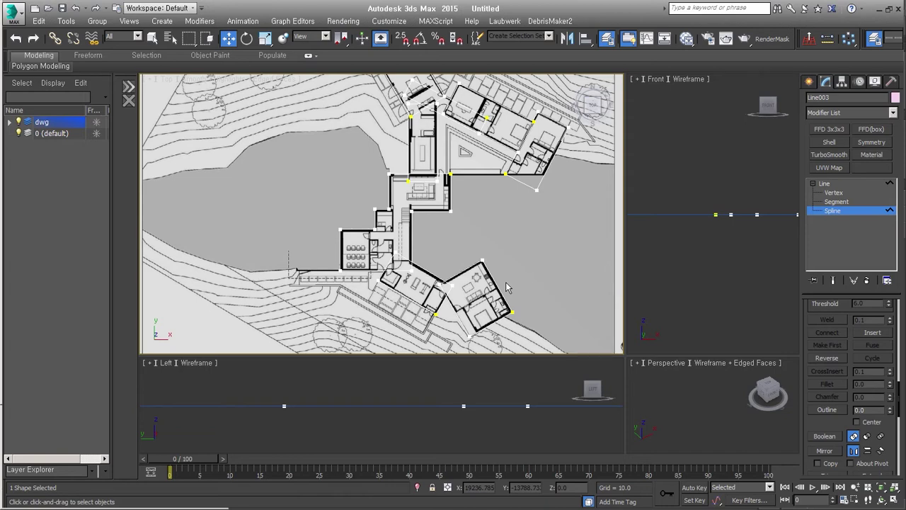
middle_drag(504, 286, 489, 250)
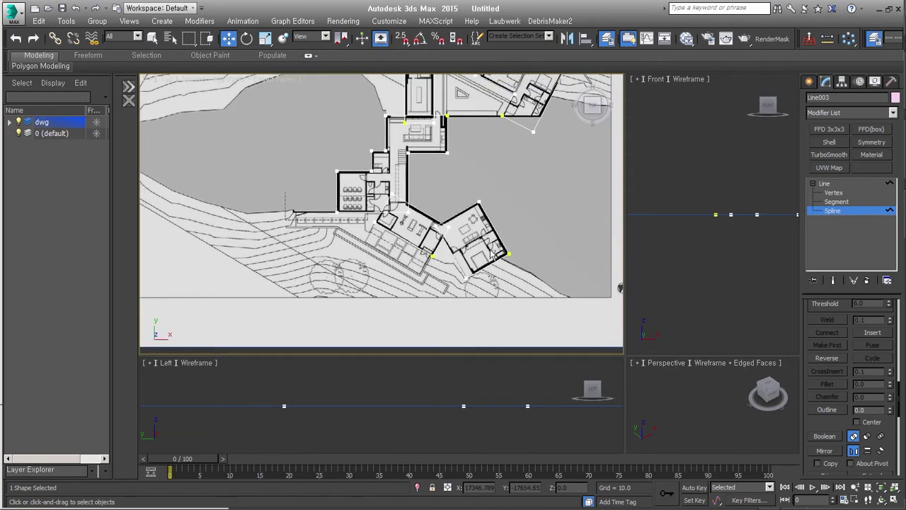
Step: Boolean-union the lower-right wing outline with the lower-left, central, upper and upper-right wing outlines
click(478, 279)
click(824, 436)
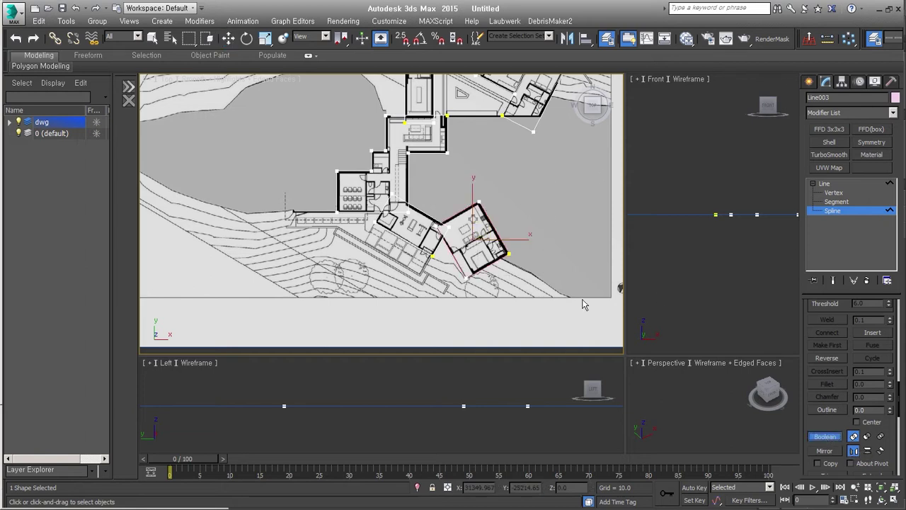
click(425, 216)
click(414, 177)
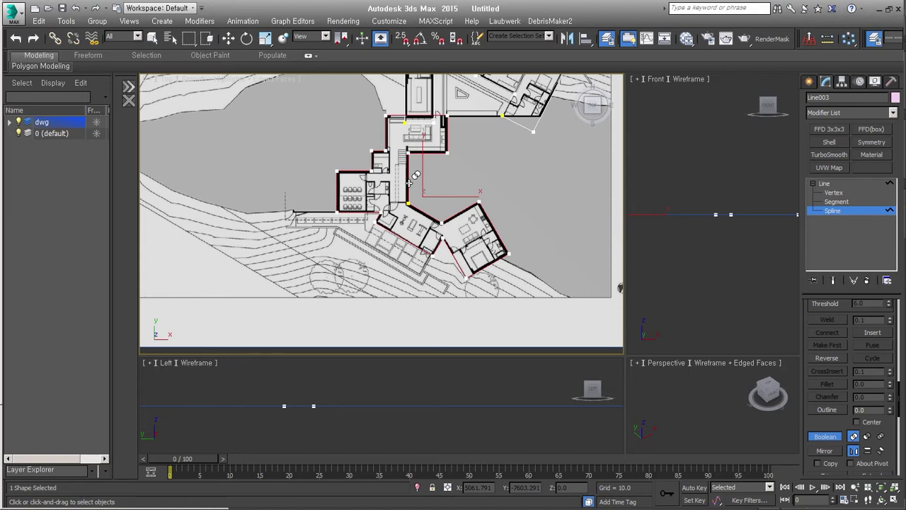
middle_drag(463, 174, 456, 275)
scroll(425, 254, up, 2)
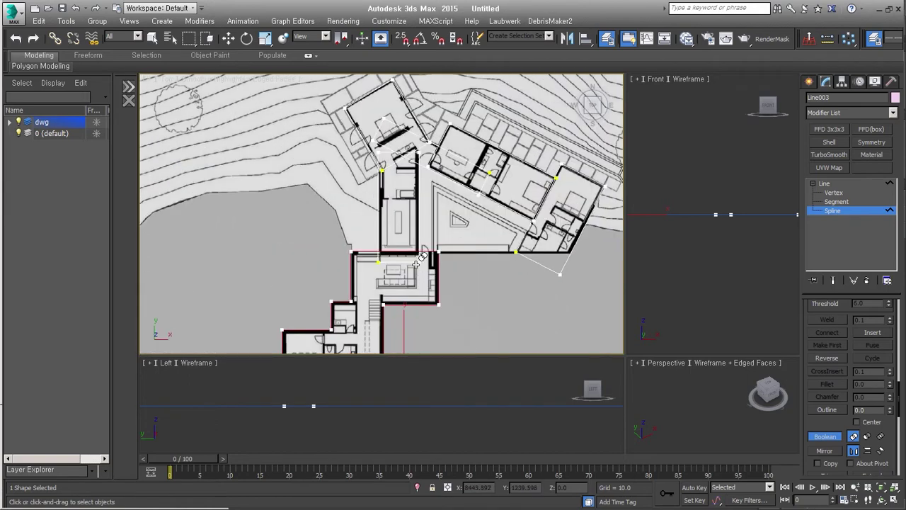
click(390, 168)
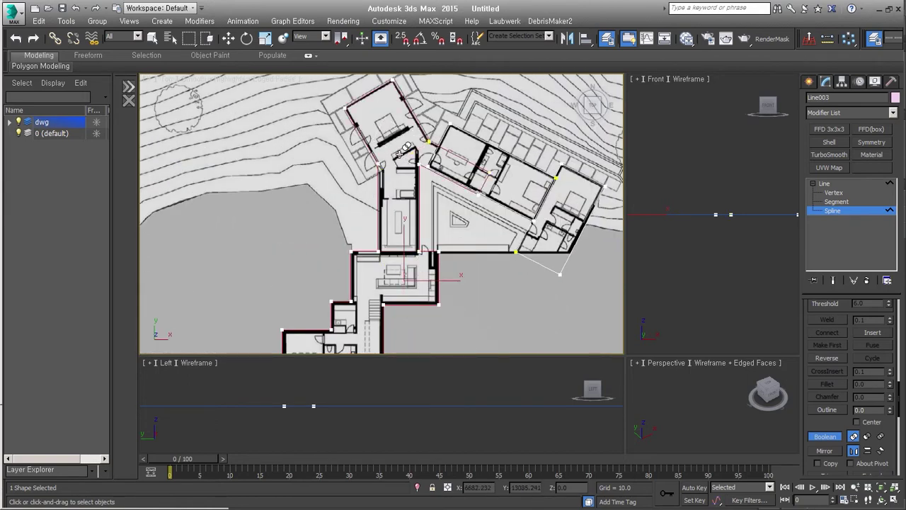
click(494, 196)
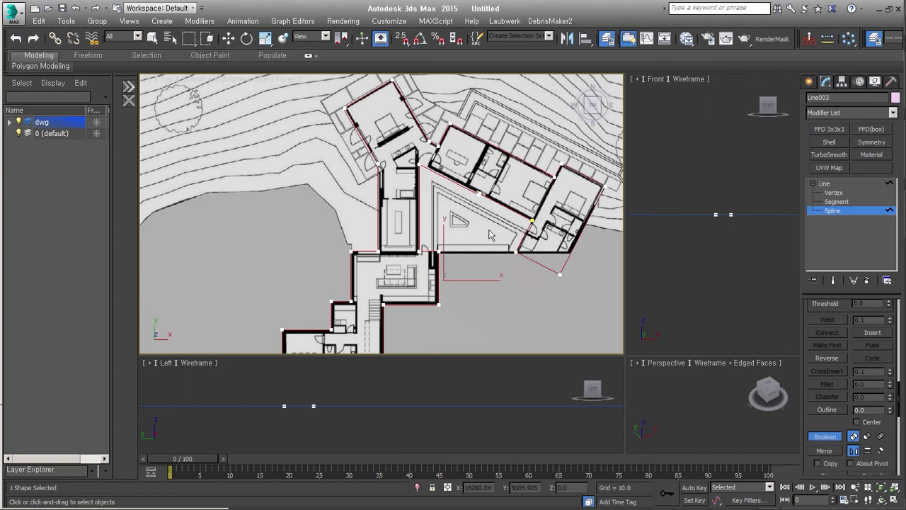
key(w)
click(522, 297)
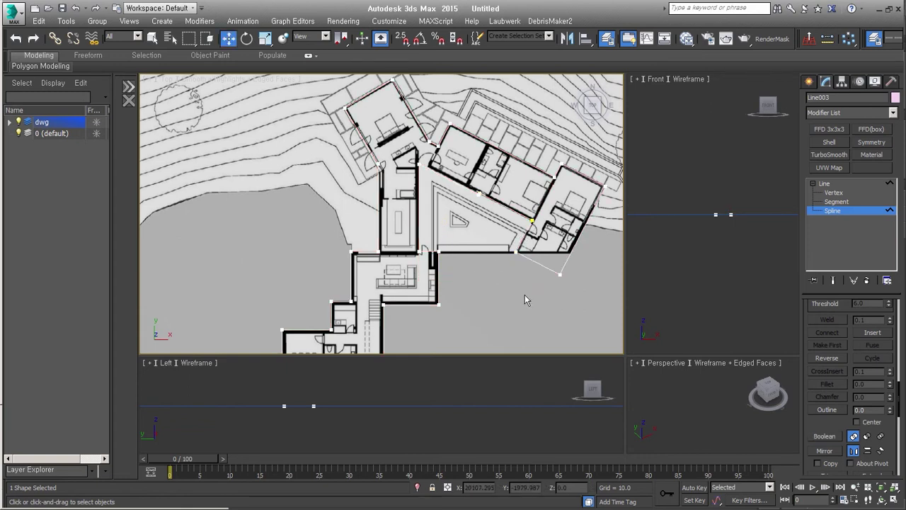
middle_drag(528, 279, 504, 297)
Step: Pan and zoom the Top view to the wall corner beside the upper bedroom wing
scroll(389, 207, up, 5)
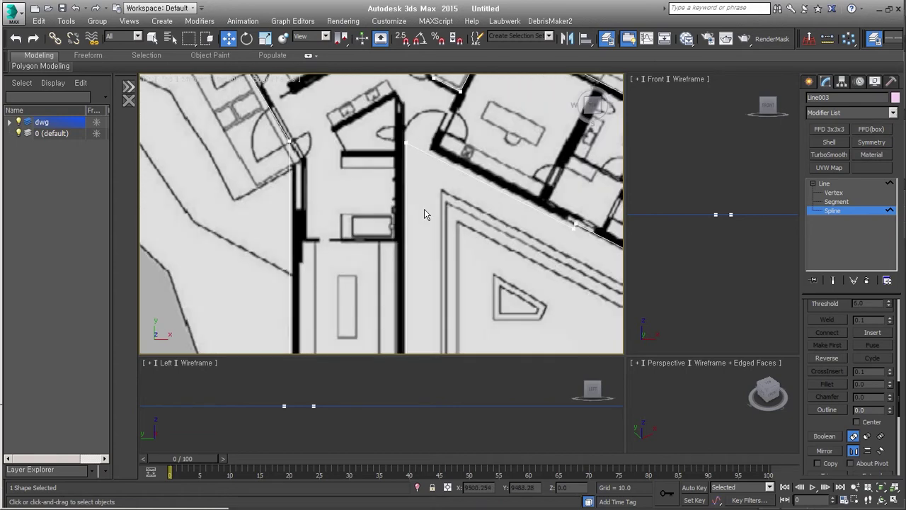
scroll(424, 209, down, 1)
middle_drag(507, 238, 499, 257)
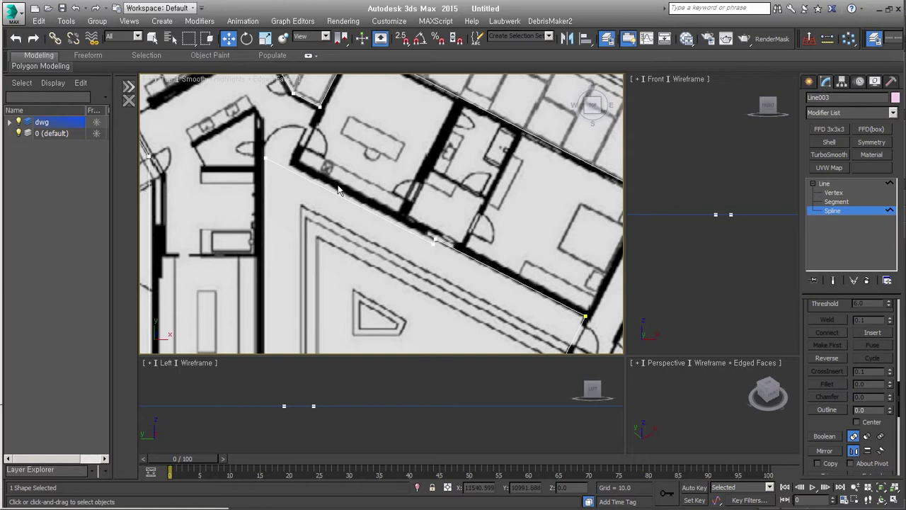
scroll(267, 152, down, 2)
scroll(267, 152, down, 1)
middle_drag(326, 227, 342, 192)
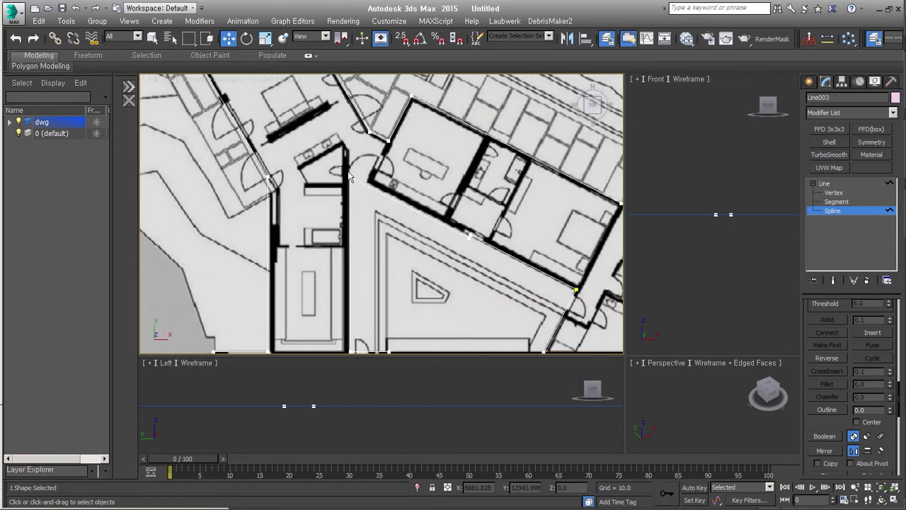
middle_drag(348, 200, 363, 206)
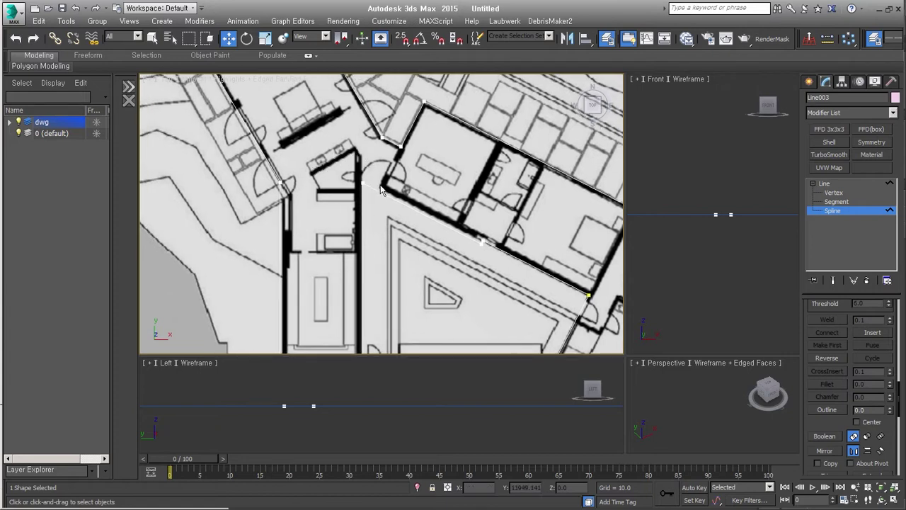
middle_drag(380, 189, 298, 193)
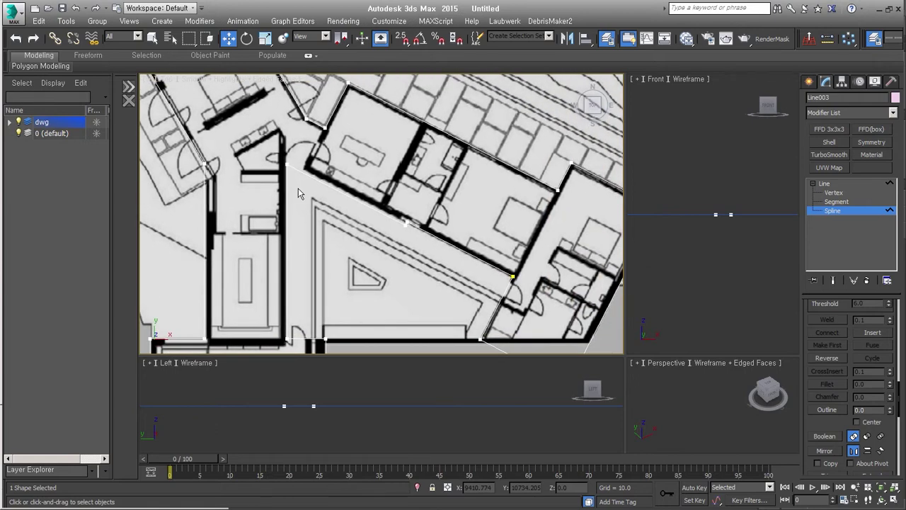
middle_drag(455, 225, 444, 219)
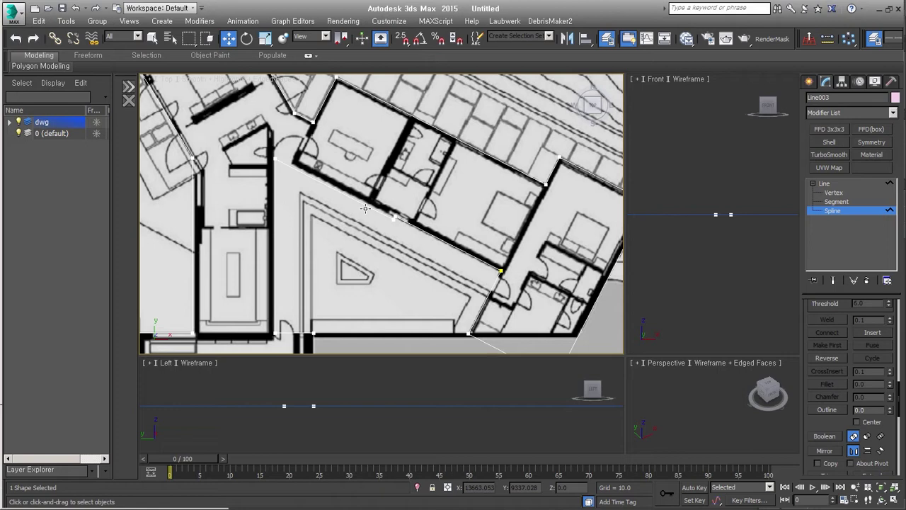
Step: Move the stray vertex up onto the wall corner, then return to Spline level
click(854, 202)
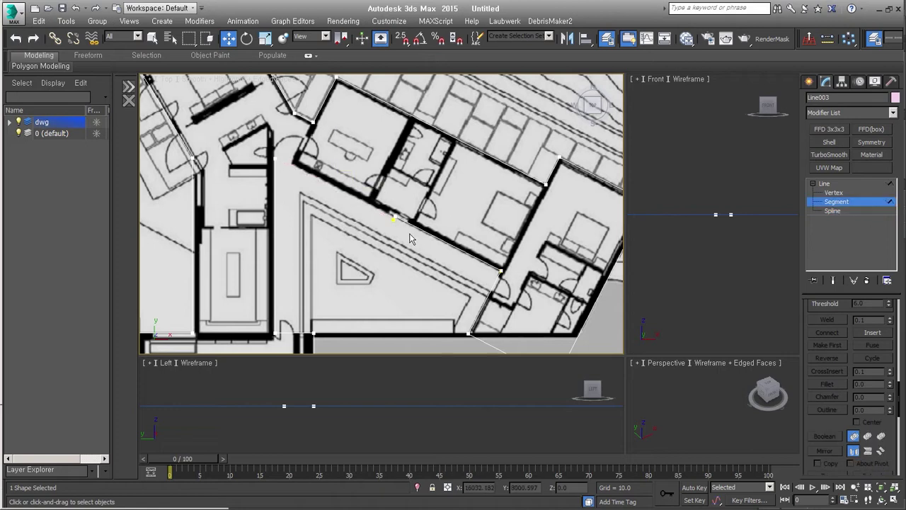
middle_drag(393, 242, 395, 244)
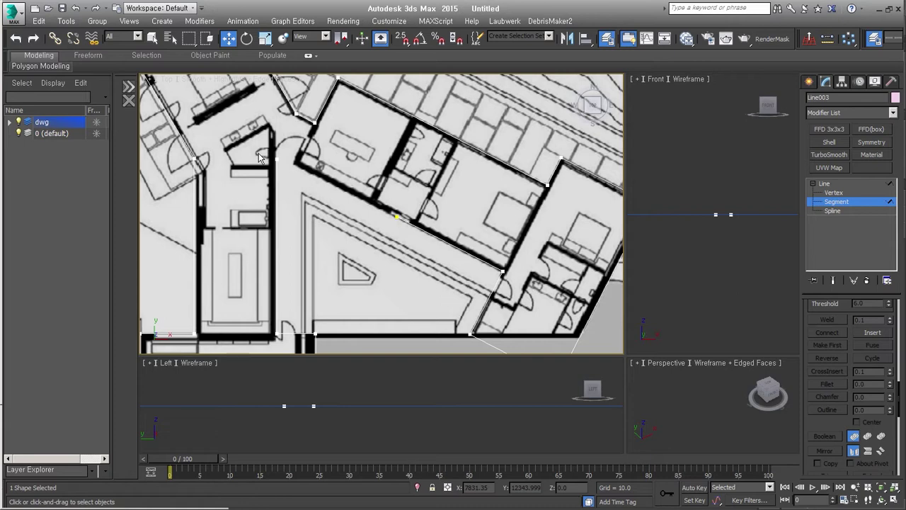
click(833, 193)
drag(277, 159, 278, 126)
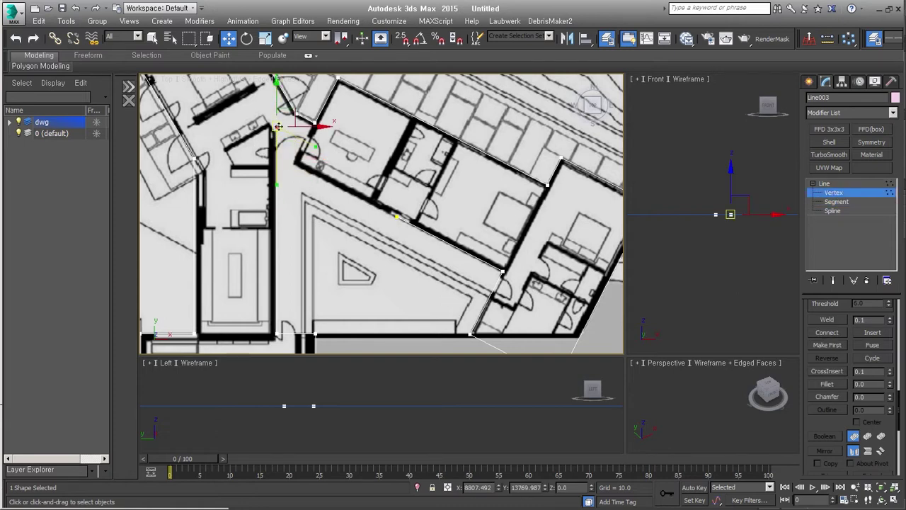
right_click(279, 127)
click(234, 75)
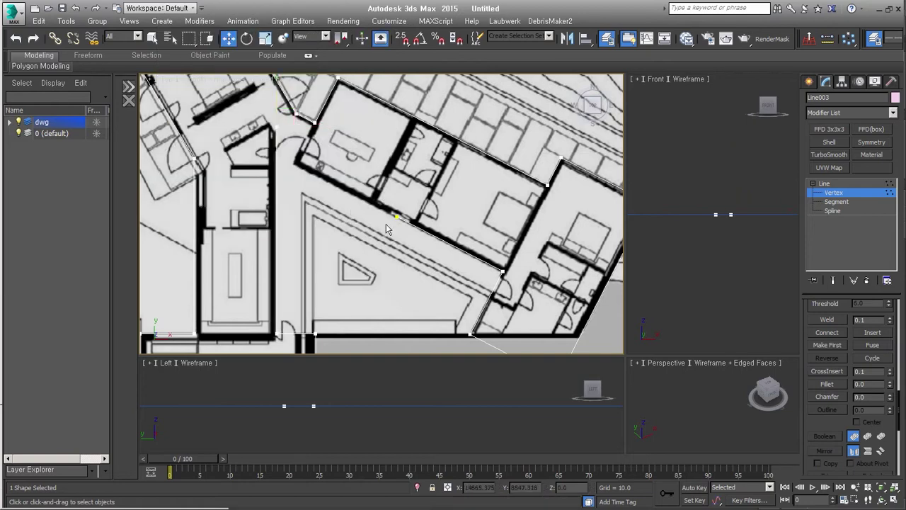
click(835, 211)
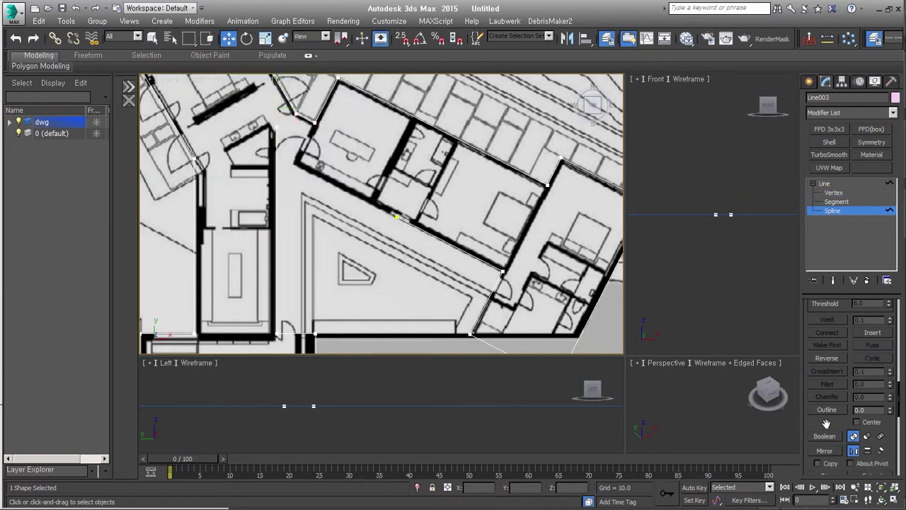
drag(825, 423, 824, 304)
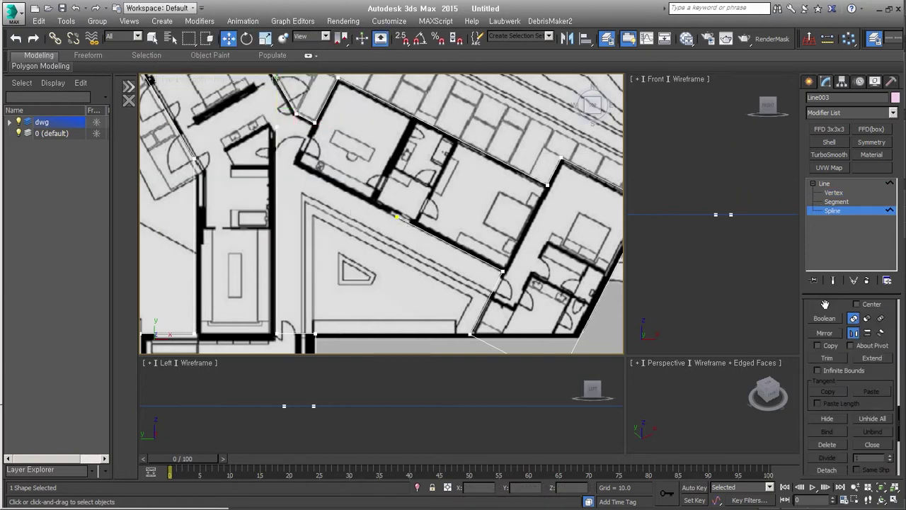
click(873, 358)
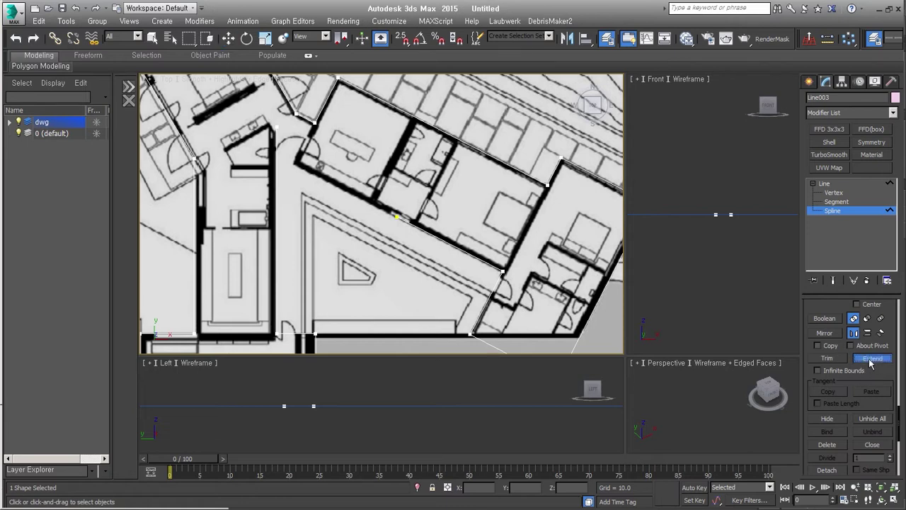
right_click(381, 256)
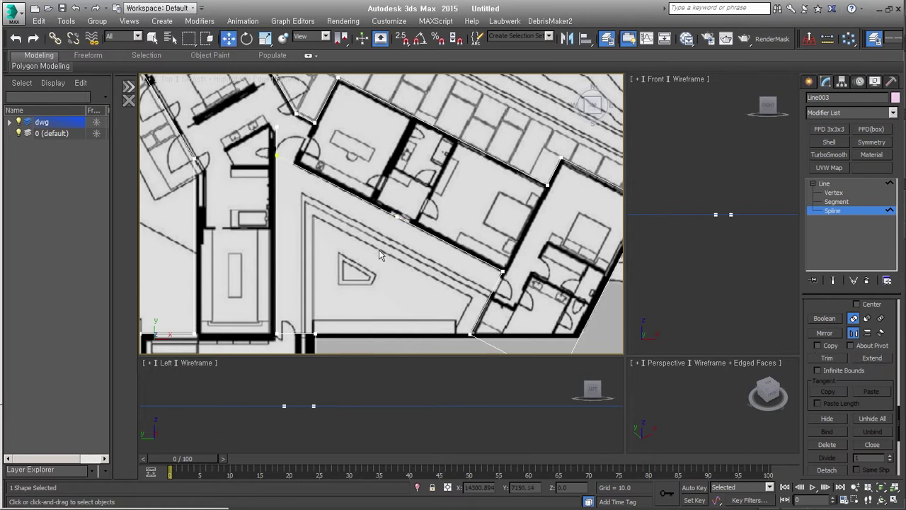
click(430, 186)
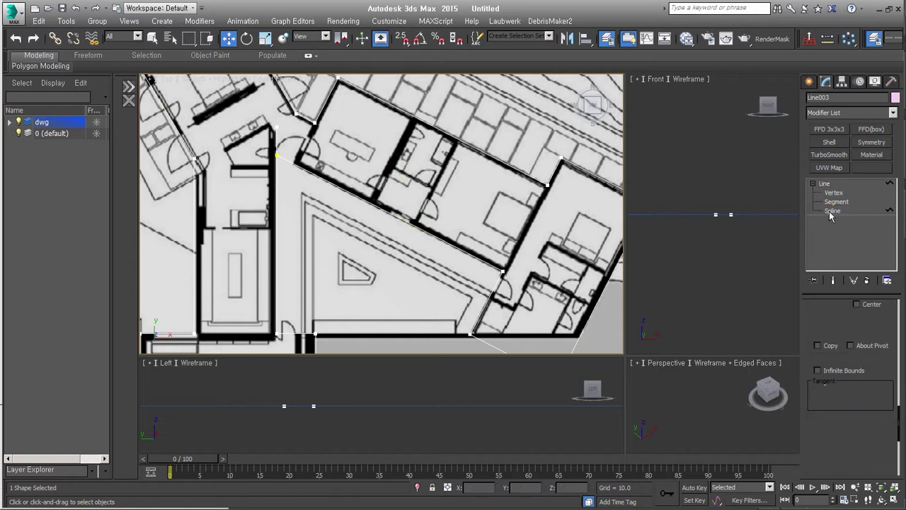
click(828, 360)
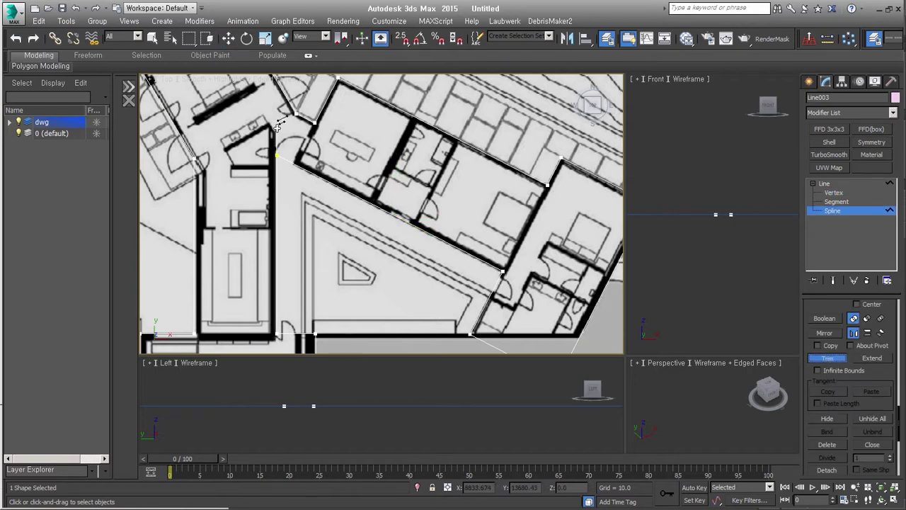
right_click(279, 174)
middle_drag(328, 196, 386, 220)
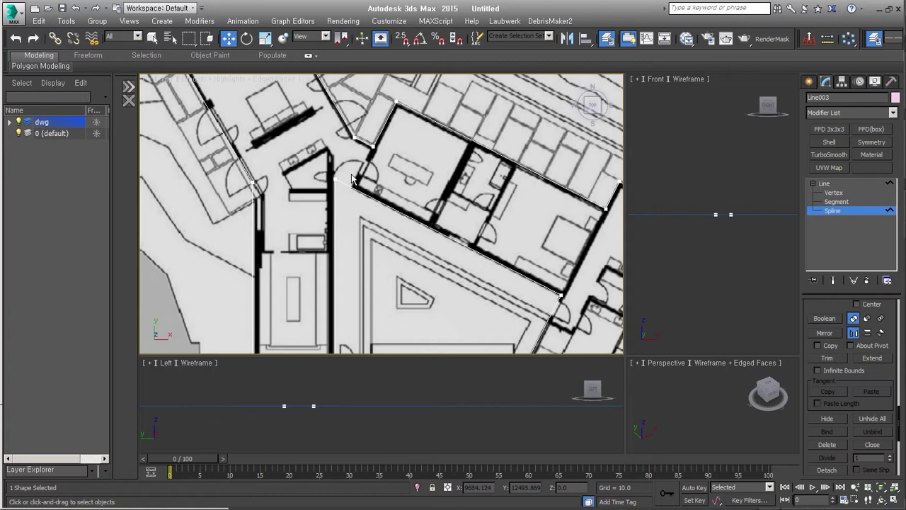
middle_drag(426, 256, 399, 210)
middle_drag(346, 234, 363, 217)
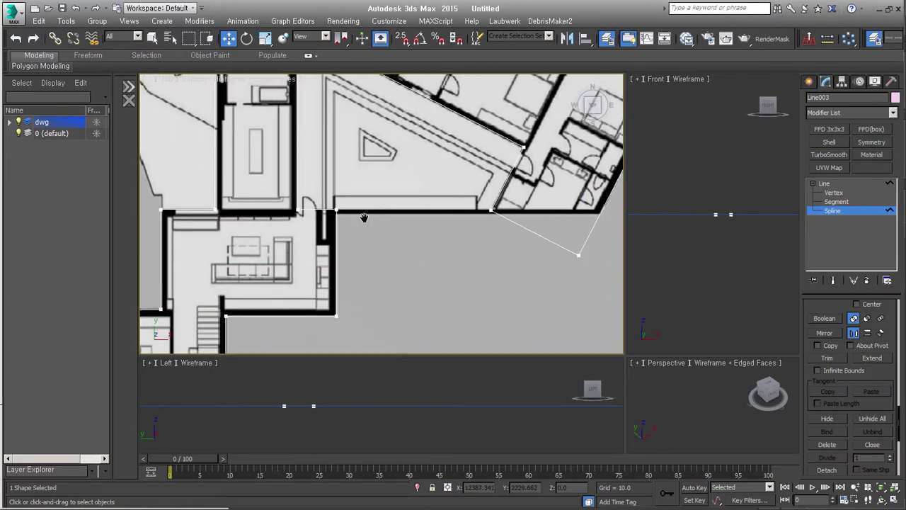
scroll(494, 209, up, 2)
scroll(487, 214, up, 2)
scroll(471, 222, up, 1)
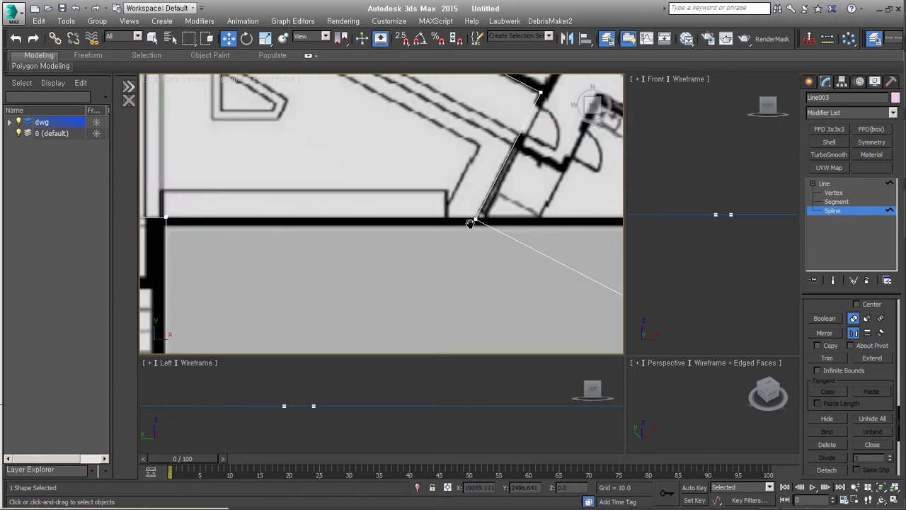
scroll(481, 226, down, 3)
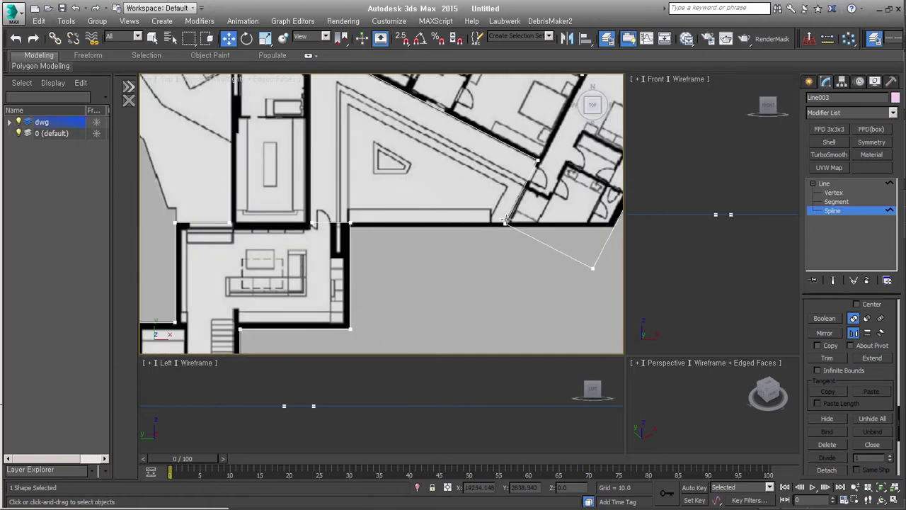
Step: End drawing, trial-move the junction wall segment and undo it, then frame the wall corner
right_click(327, 222)
click(836, 201)
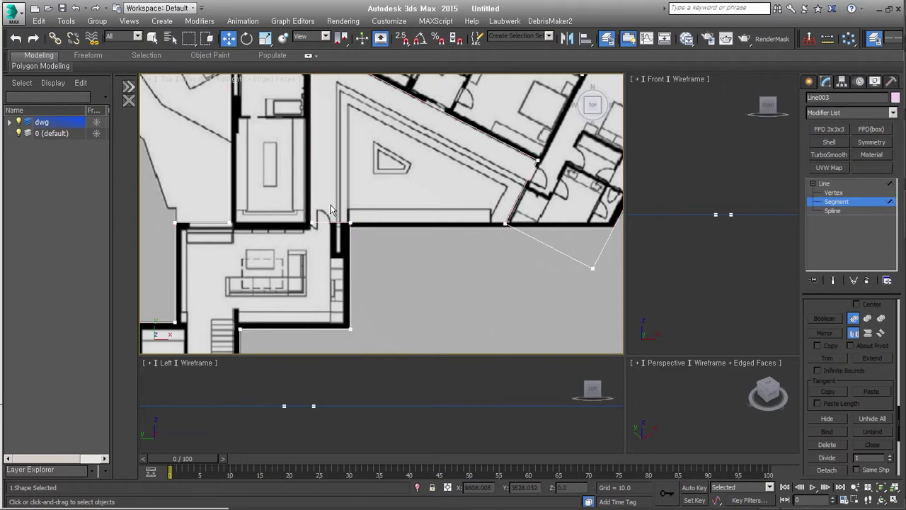
scroll(349, 234, up, 5)
click(343, 253)
drag(349, 235, 450, 249)
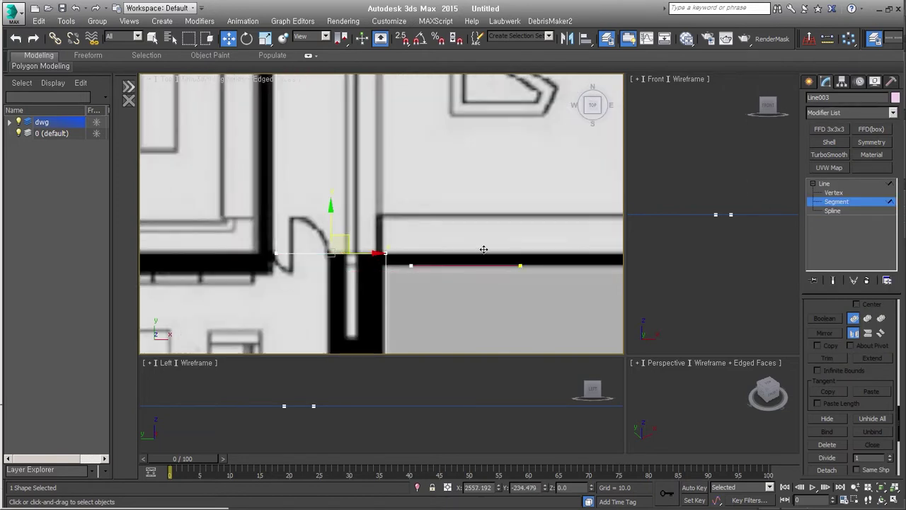
key(ctrl+z)
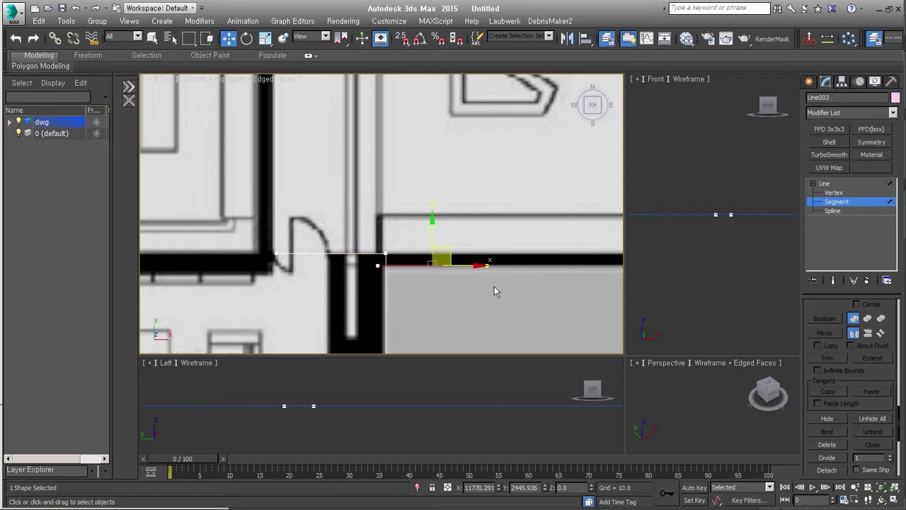
scroll(424, 241, down, 6)
middle_drag(358, 174, 345, 198)
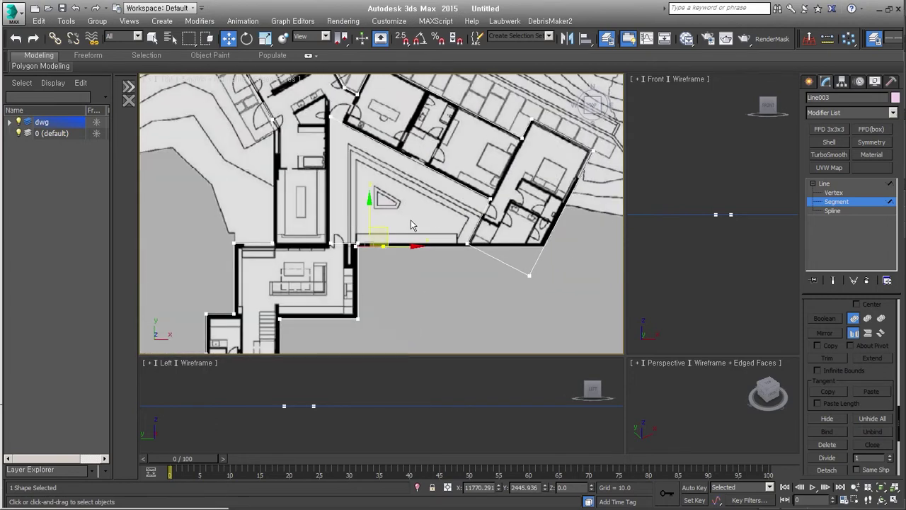
middle_drag(316, 298, 383, 211)
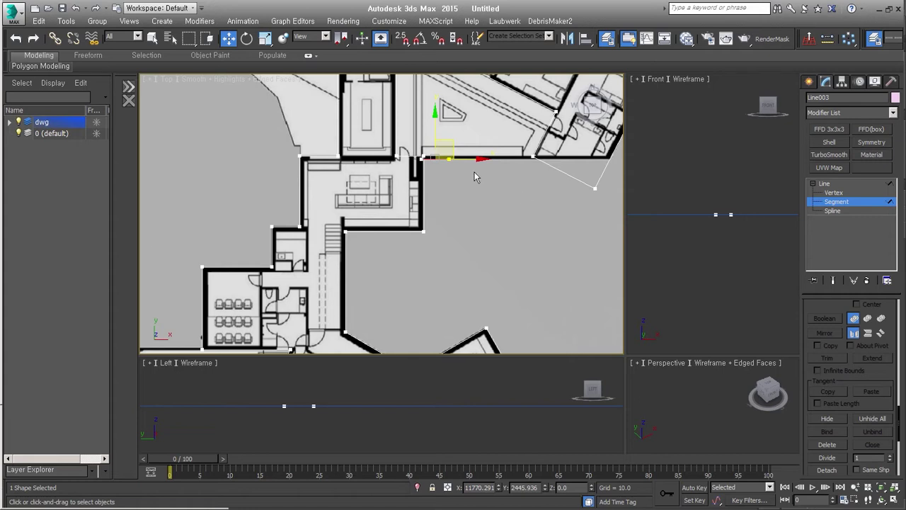
scroll(503, 170, up, 3)
scroll(441, 249, up, 3)
middle_drag(442, 249, 319, 269)
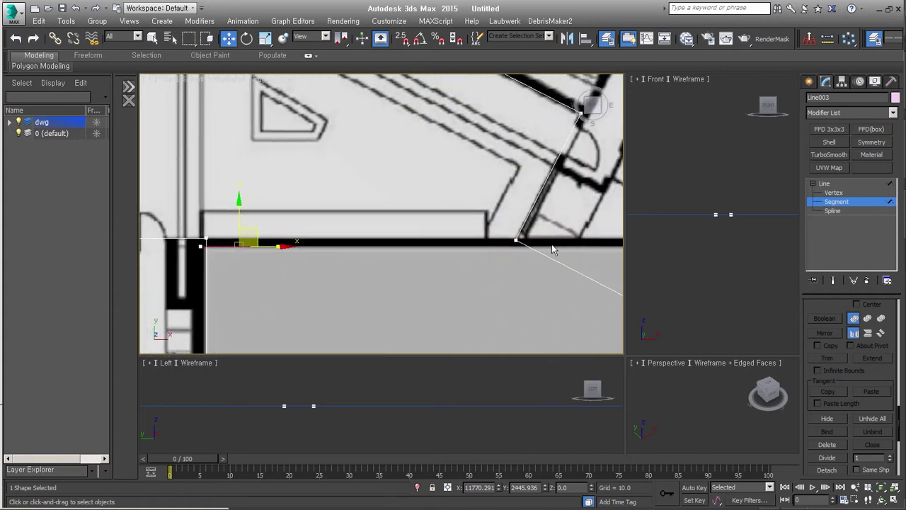
middle_drag(509, 248, 429, 253)
middle_drag(573, 250, 614, 241)
scroll(414, 239, down, 2)
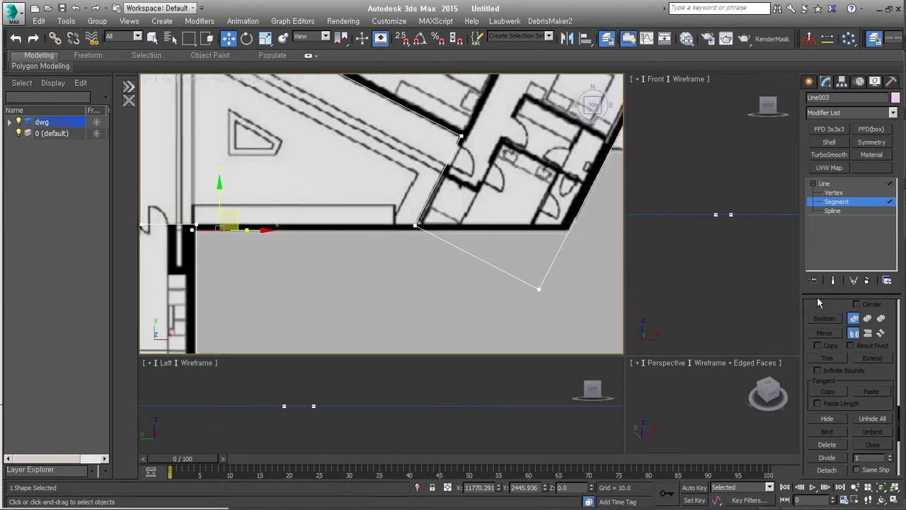
Step: Extend the spline's open end along the bottom wall to its corner
click(840, 212)
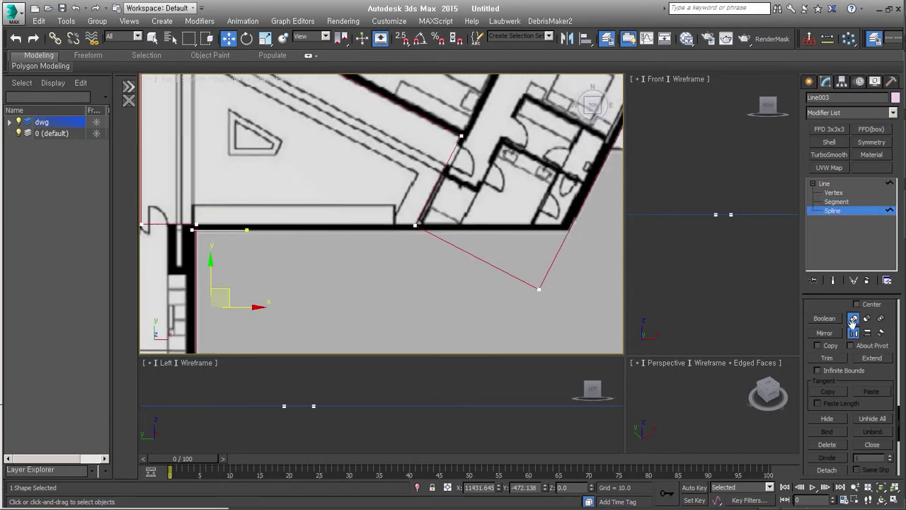
click(873, 358)
click(248, 225)
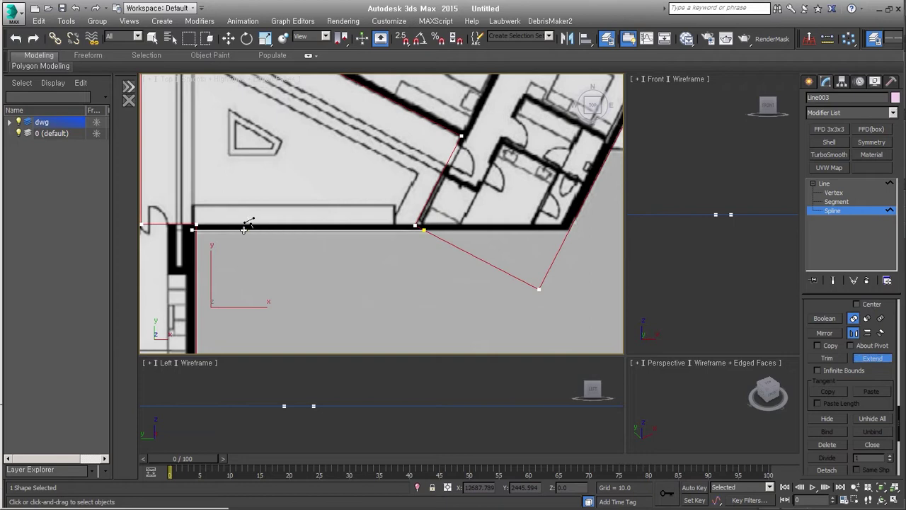
click(421, 228)
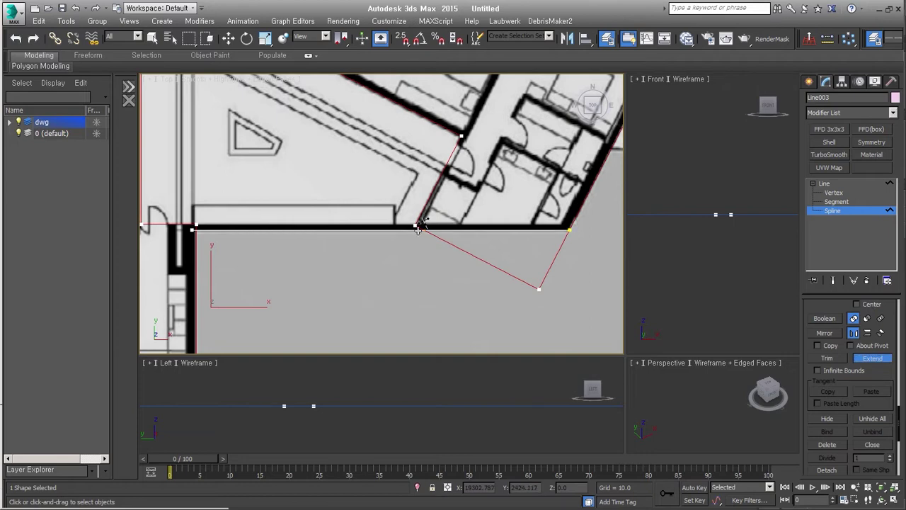
Step: Trim away the segments dipping below the bottom wall
click(830, 358)
click(553, 259)
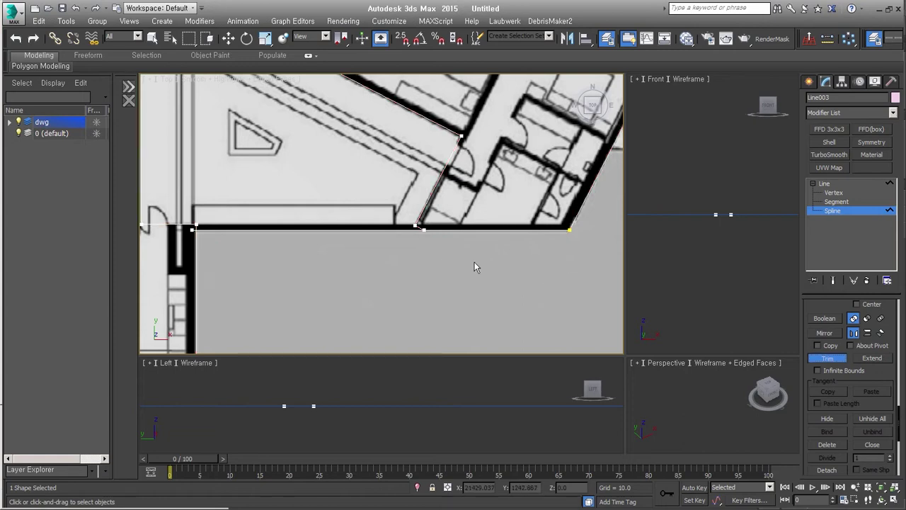
middle_drag(399, 241, 415, 259)
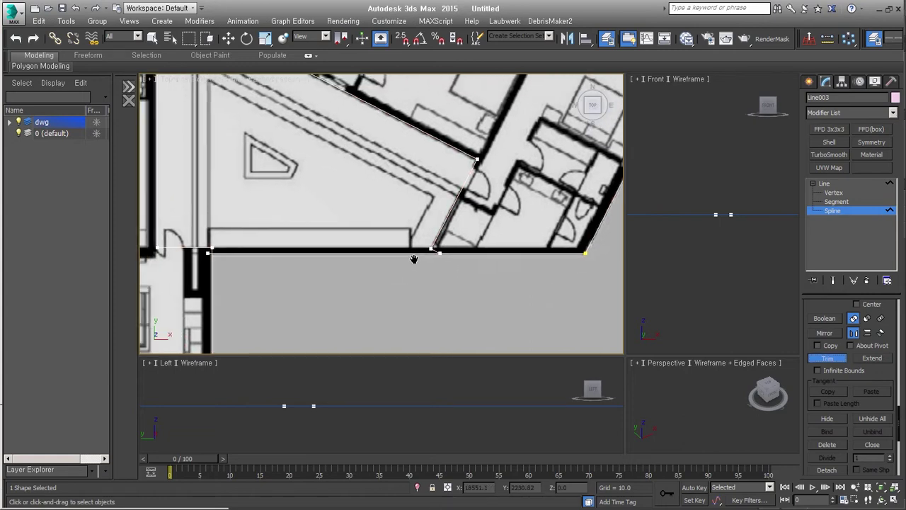
key(w)
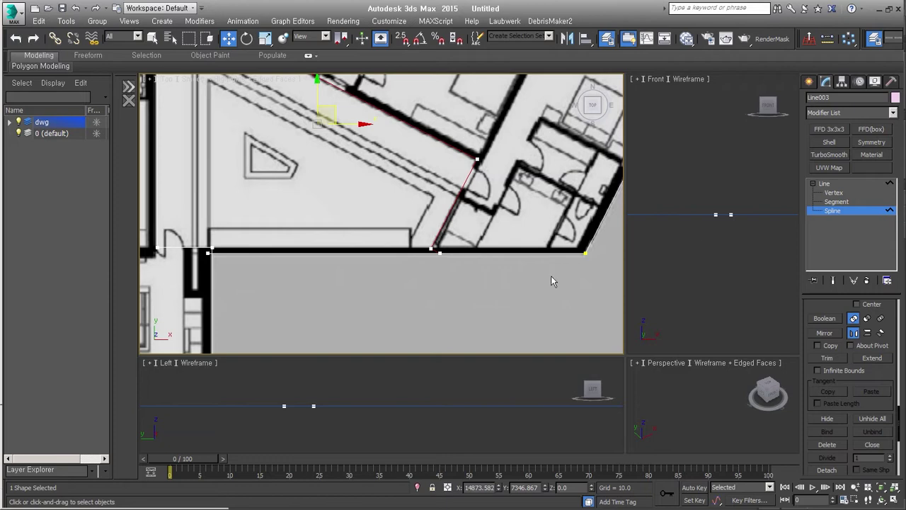
Step: Check the bottom wall segments and zoom in on the wall's left end
click(844, 202)
click(439, 252)
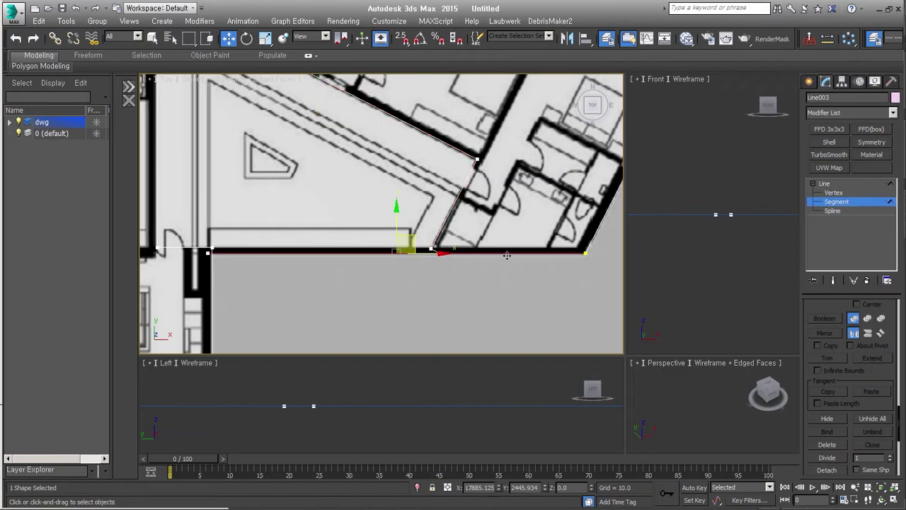
click(443, 281)
click(467, 251)
click(496, 276)
scroll(212, 251, up, 2)
middle_drag(247, 258, 262, 255)
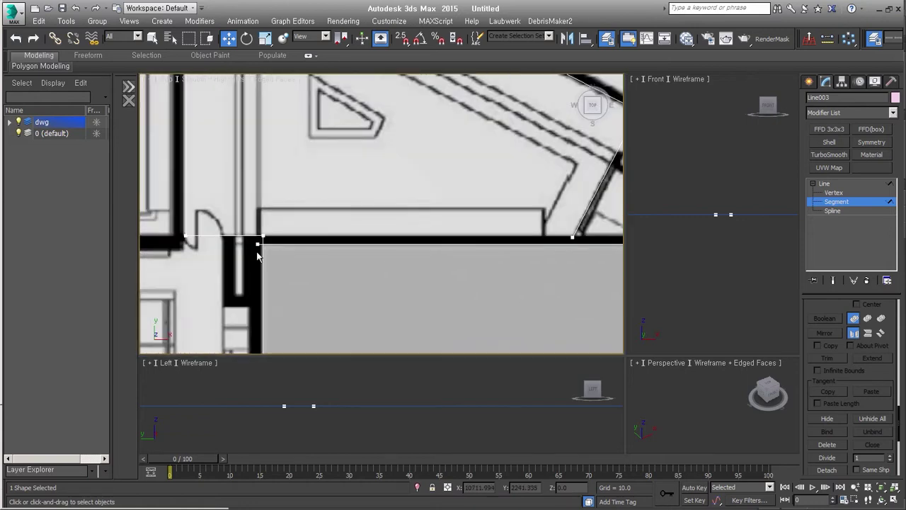
Step: Trim off the short stray stub at the bottom wall's left end
click(833, 210)
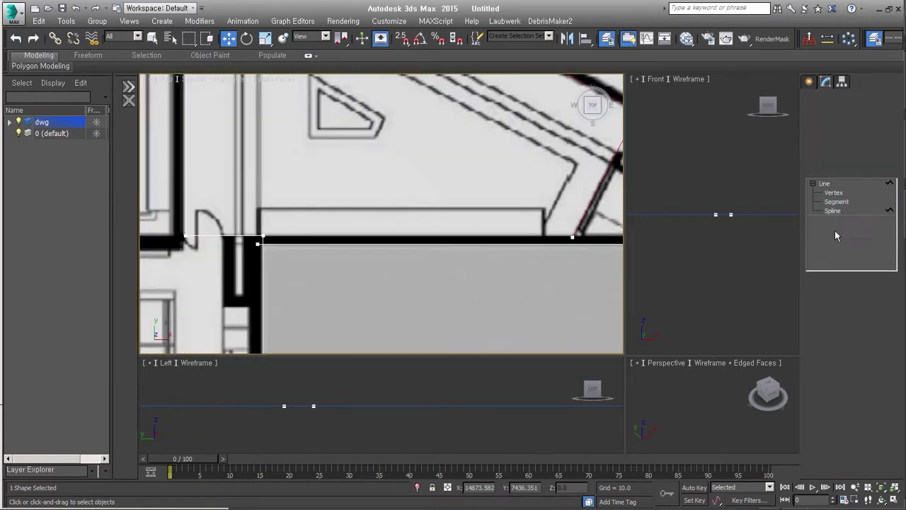
click(841, 357)
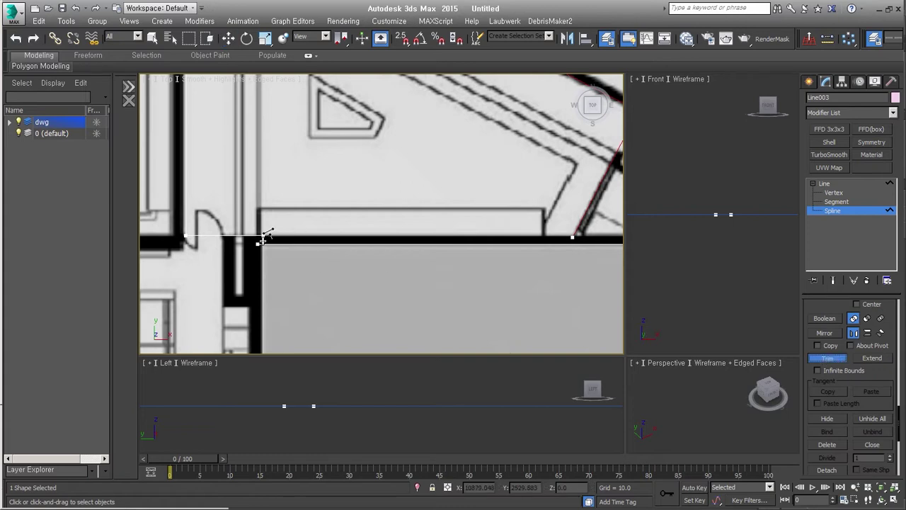
scroll(308, 269, down, 1)
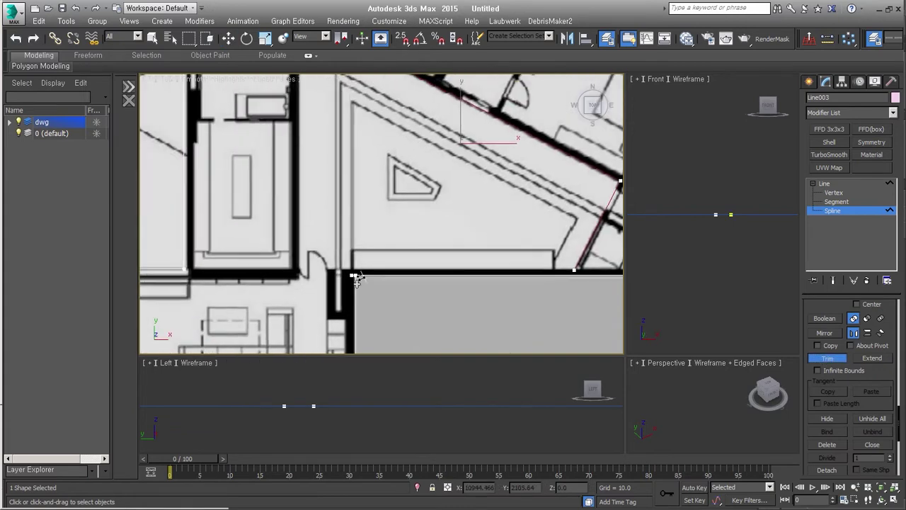
scroll(308, 269, down, 1)
scroll(307, 269, down, 1)
scroll(307, 262, up, 2)
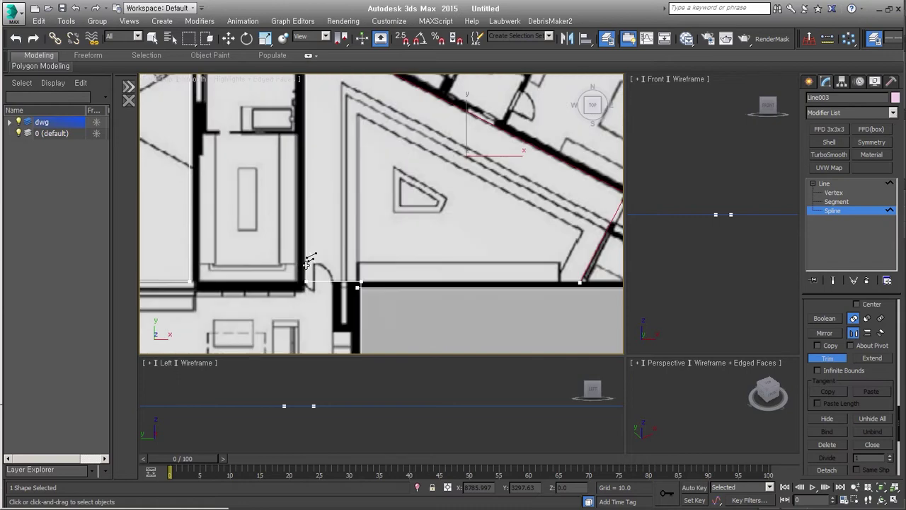
scroll(356, 244, up, 1)
scroll(356, 244, up, 1)
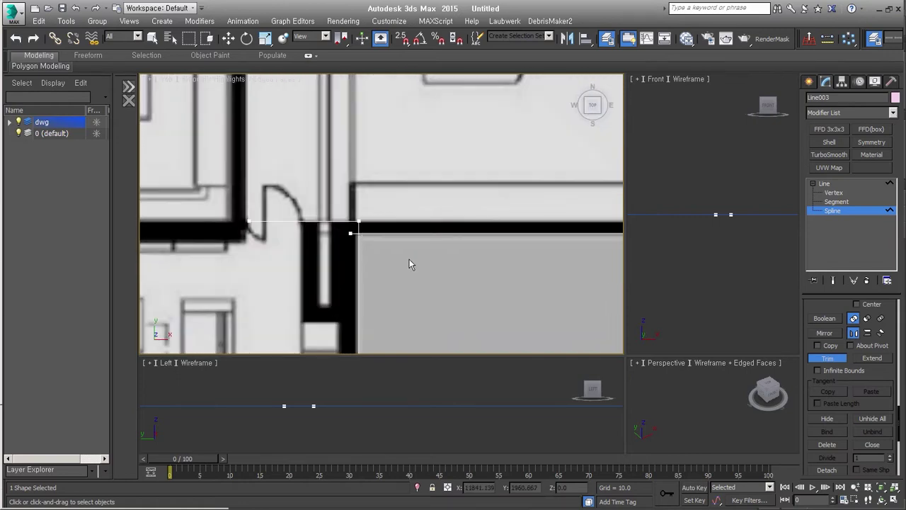
right_click(364, 249)
Step: Try Cross Insert at Vertex level, then check the long wall segment at Segment level
click(836, 193)
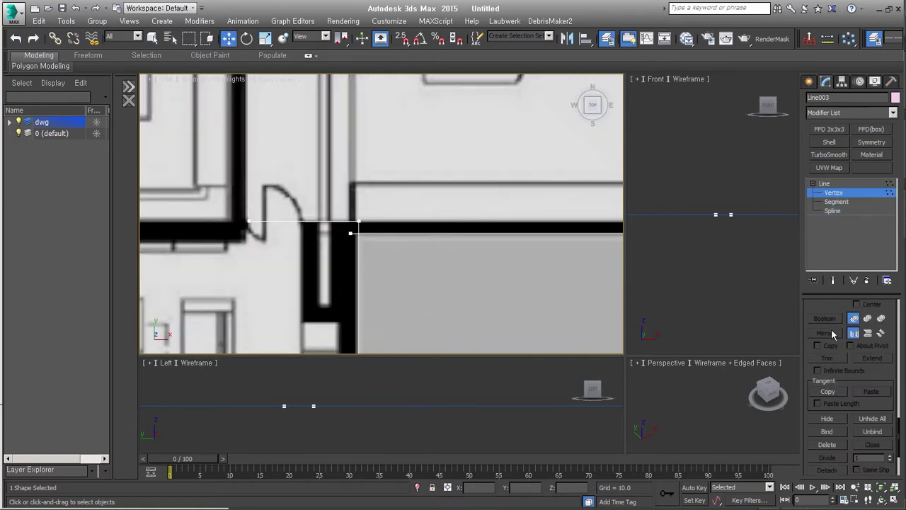
drag(877, 343, 882, 201)
click(833, 379)
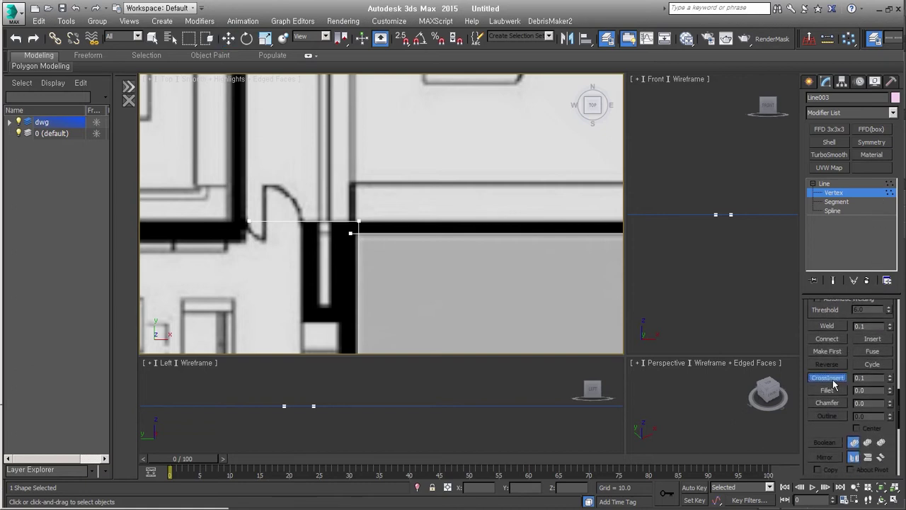
right_click(397, 276)
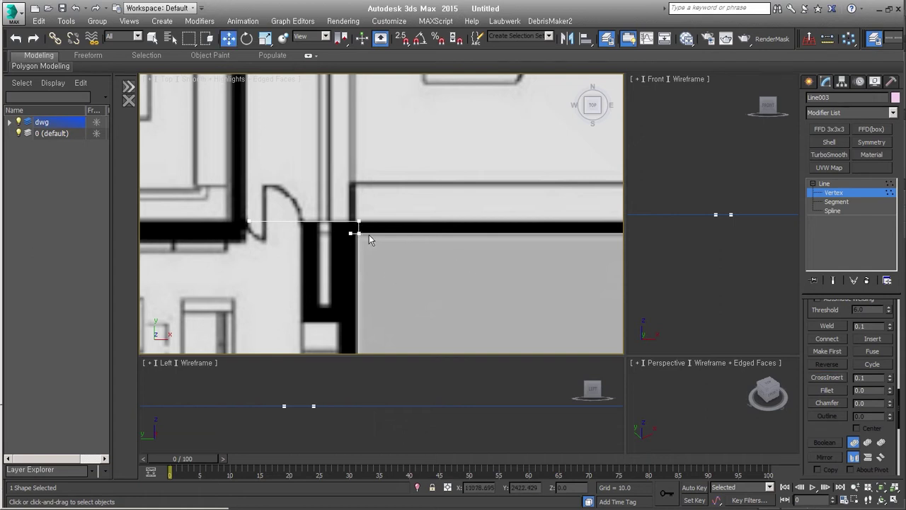
key(2)
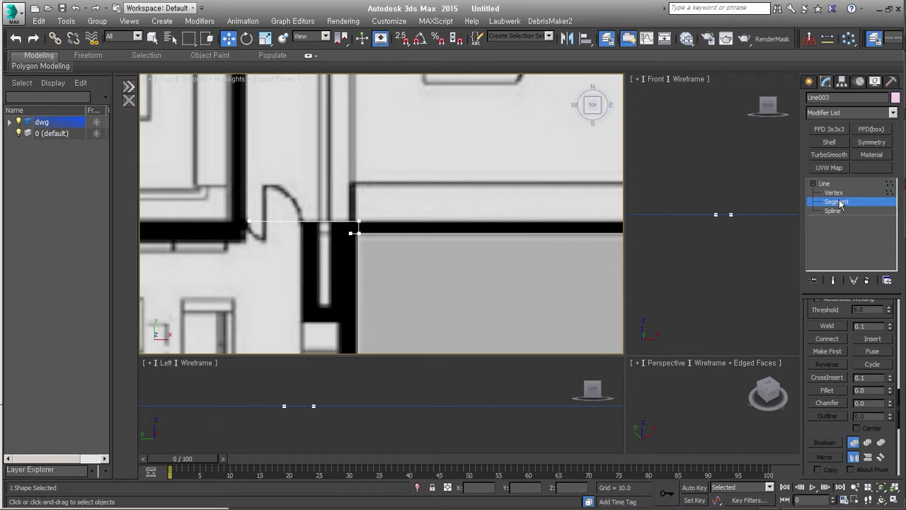
click(354, 224)
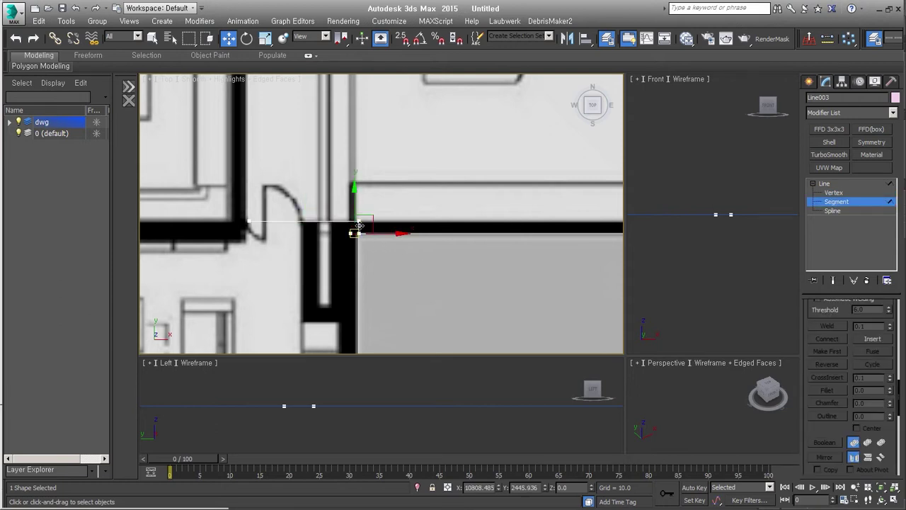
click(416, 255)
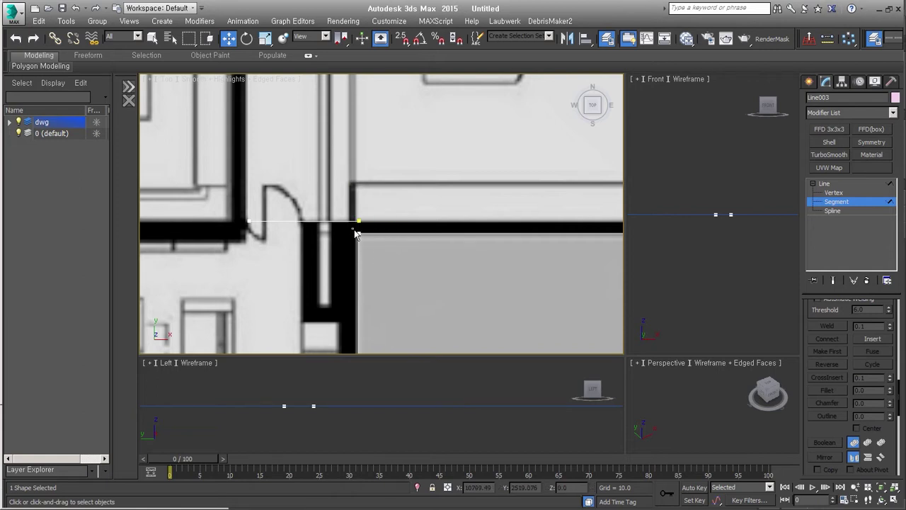
mouse_move(397, 271)
middle_down()
mouse_move(340, 250)
mouse_move(293, 259)
middle_up()
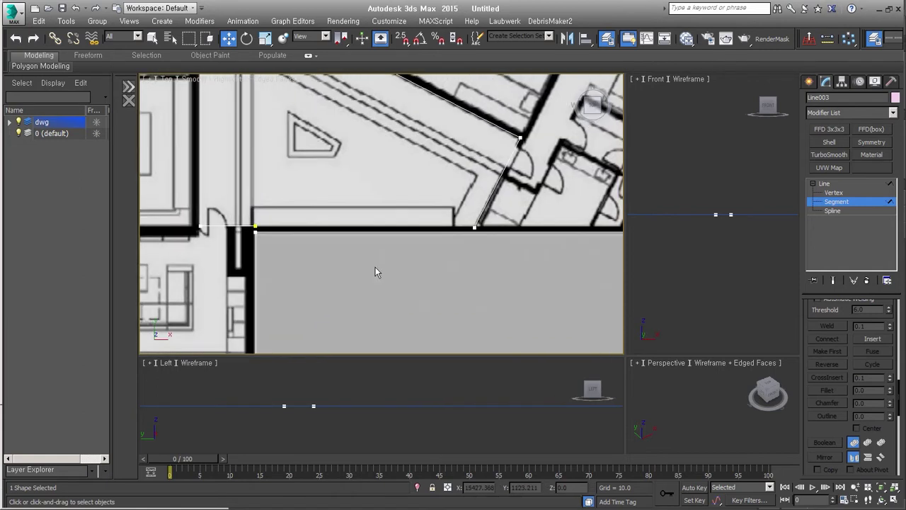
click(853, 193)
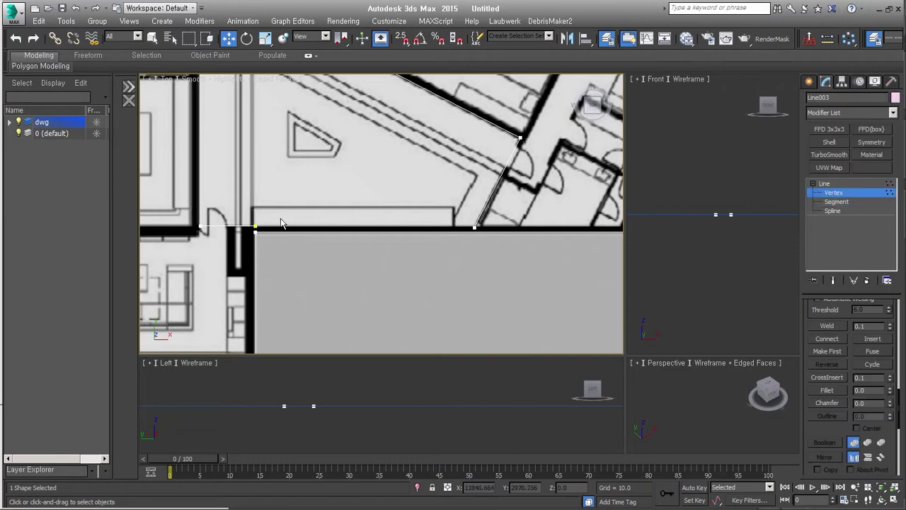
click(255, 227)
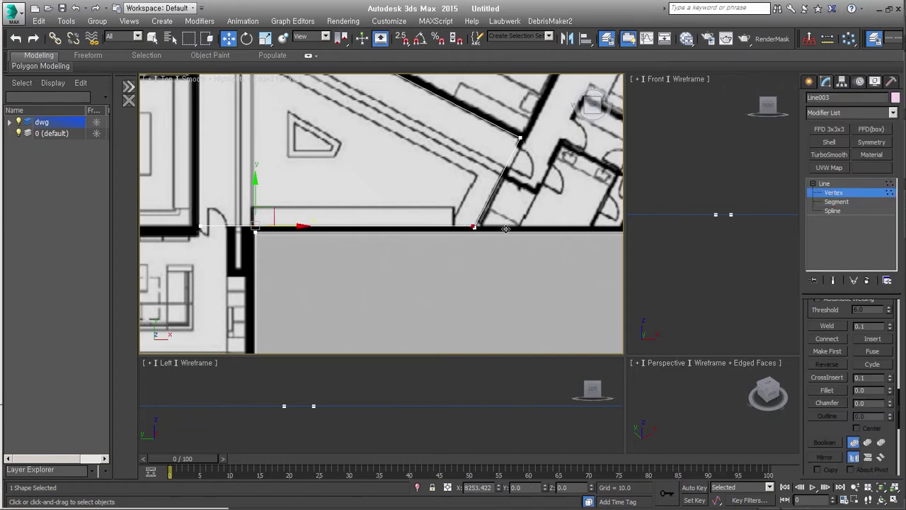
scroll(504, 228, up, 4)
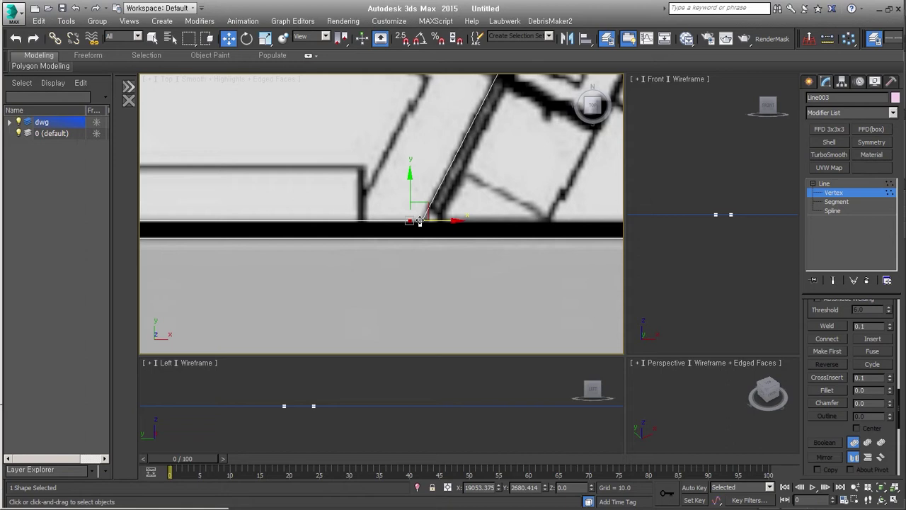
click(833, 211)
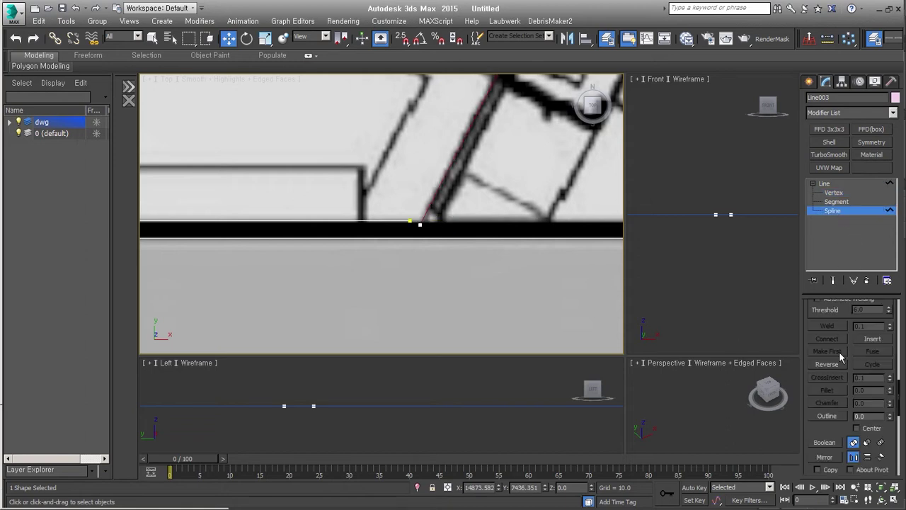
drag(826, 429, 838, 317)
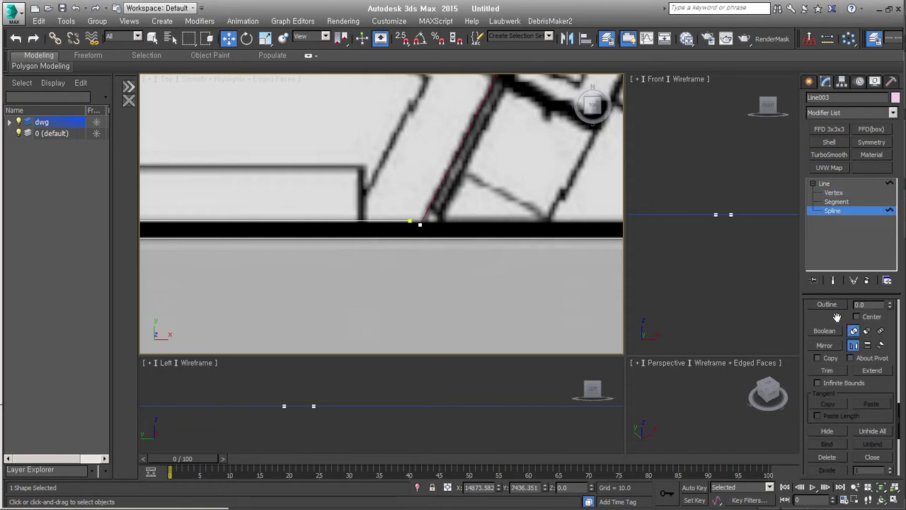
click(872, 371)
click(399, 215)
right_click(400, 211)
click(830, 371)
click(425, 216)
right_click(421, 219)
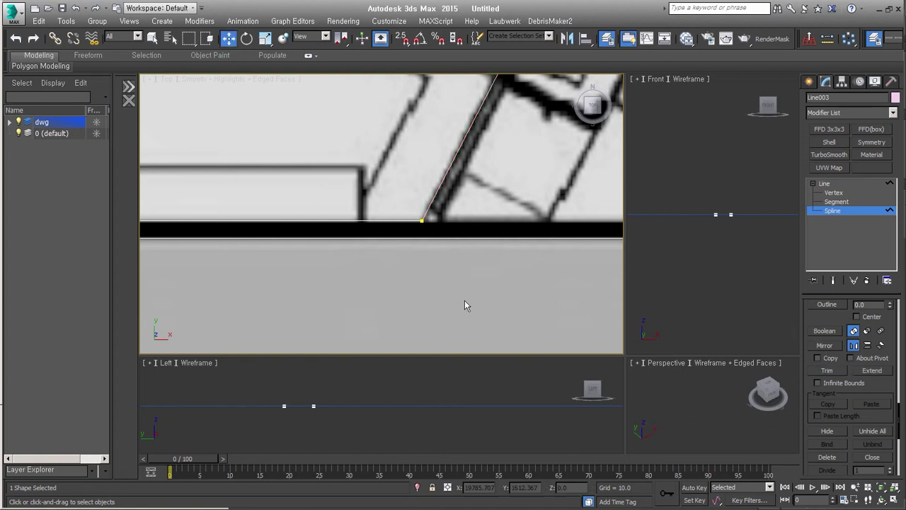
scroll(464, 300, down, 5)
mouse_move(463, 283)
middle_down()
mouse_move(479, 257)
mouse_move(489, 289)
middle_up()
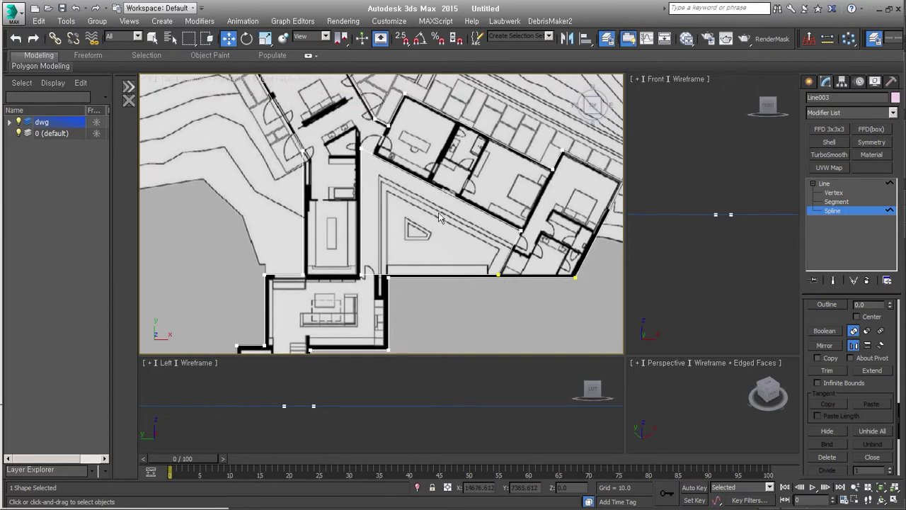
middle_drag(540, 249, 538, 242)
scroll(489, 168, down, 3)
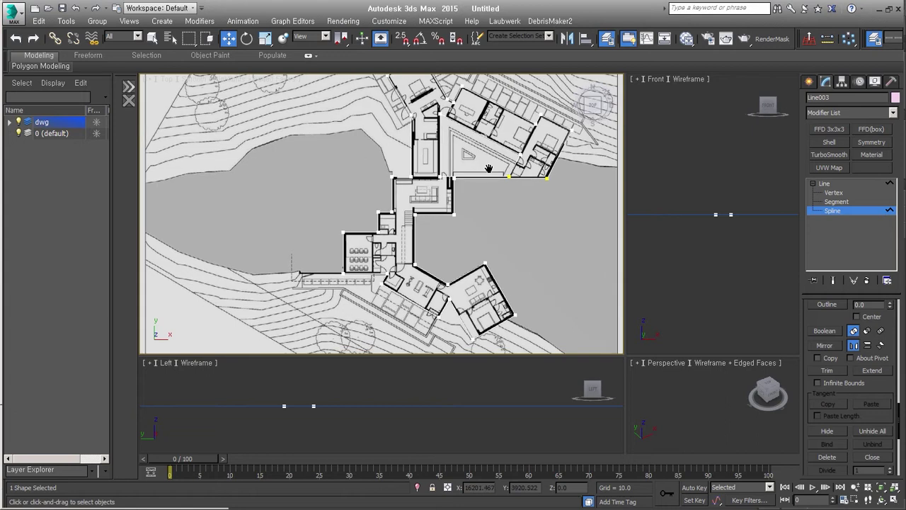
middle_drag(489, 168, 492, 165)
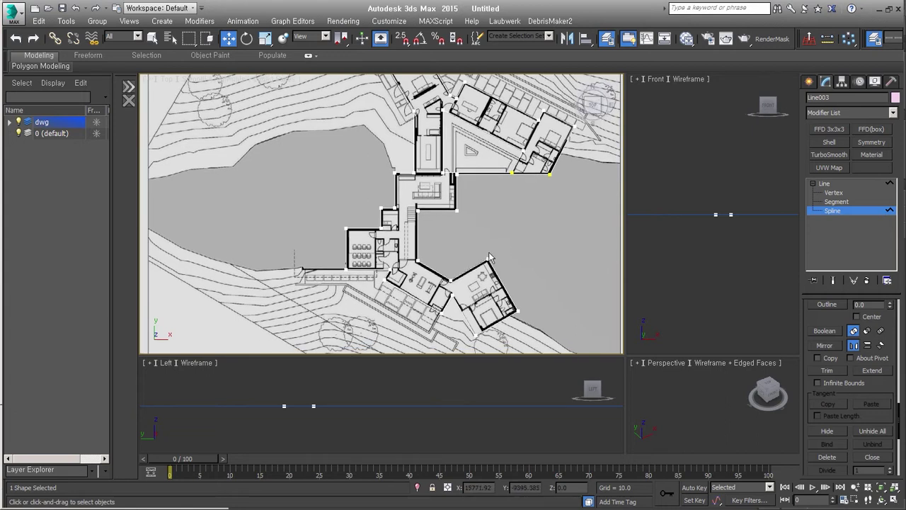
middle_drag(492, 206, 487, 248)
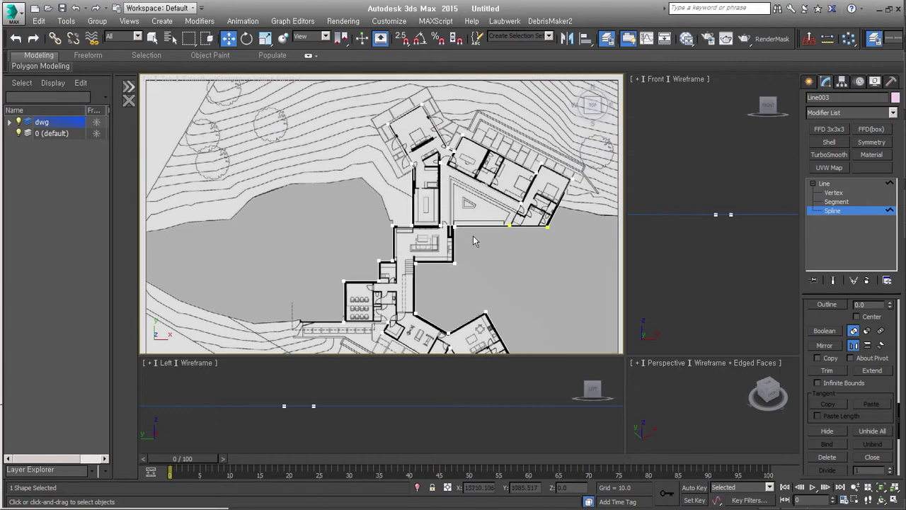
middle_drag(458, 201, 449, 214)
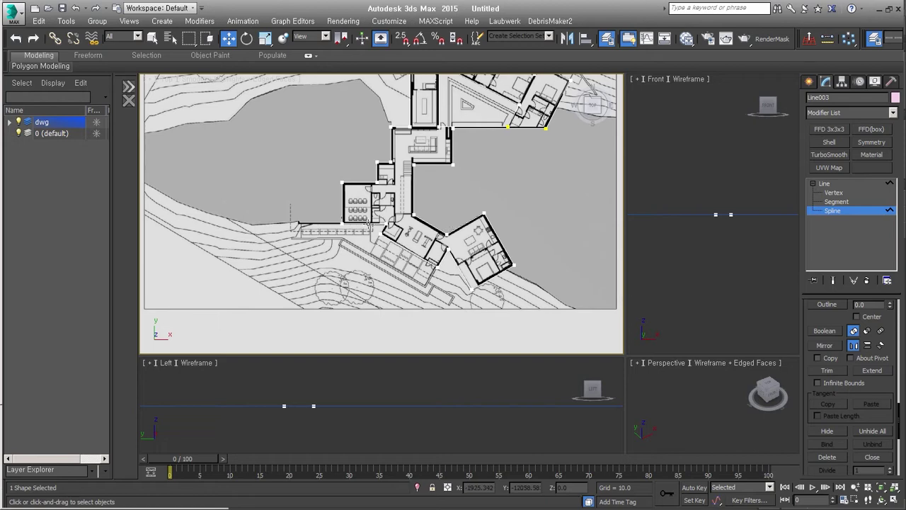
scroll(478, 275, up, 3)
scroll(439, 226, up, 3)
Step: Move the lower-right room's diagonal and lower segments onto the plan's wall lines
middle_drag(395, 209, 396, 236)
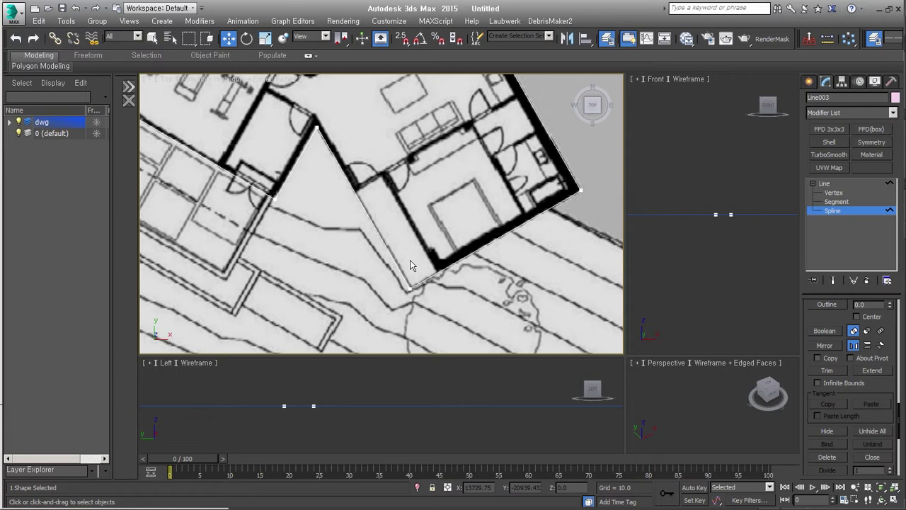
click(837, 203)
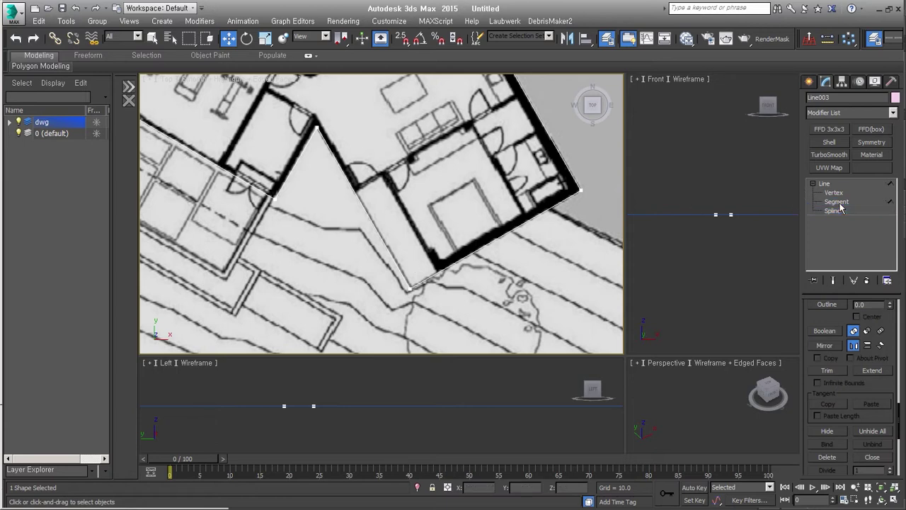
scroll(455, 204, down, 3)
click(400, 194)
scroll(443, 203, up, 3)
drag(444, 203, 467, 191)
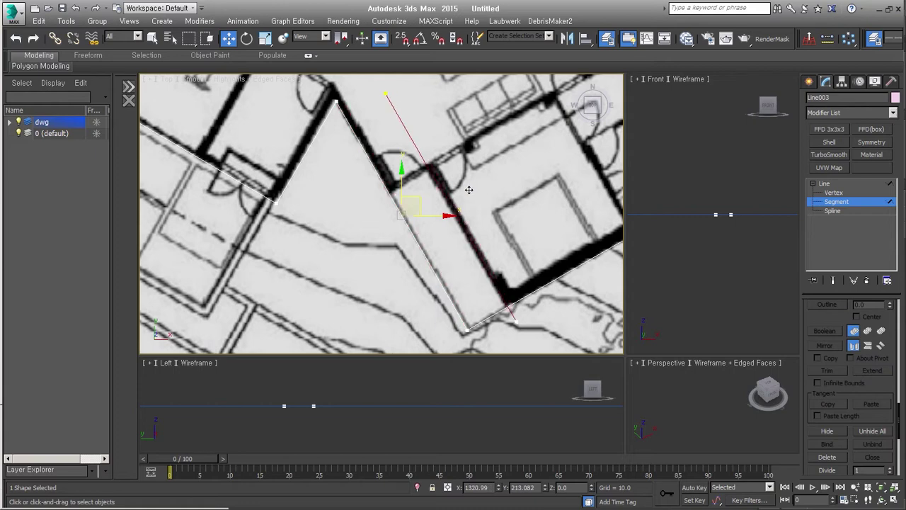
middle_drag(467, 191, 408, 203)
click(496, 277)
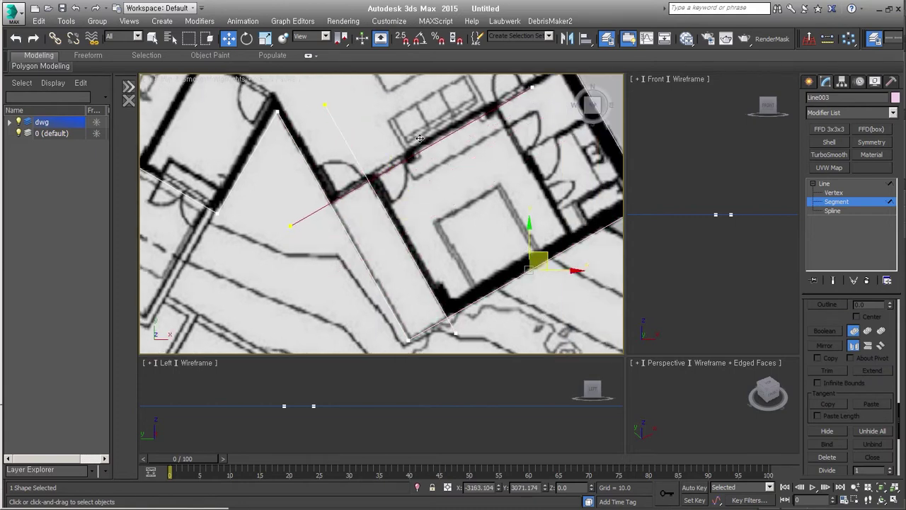
drag(536, 259, 415, 131)
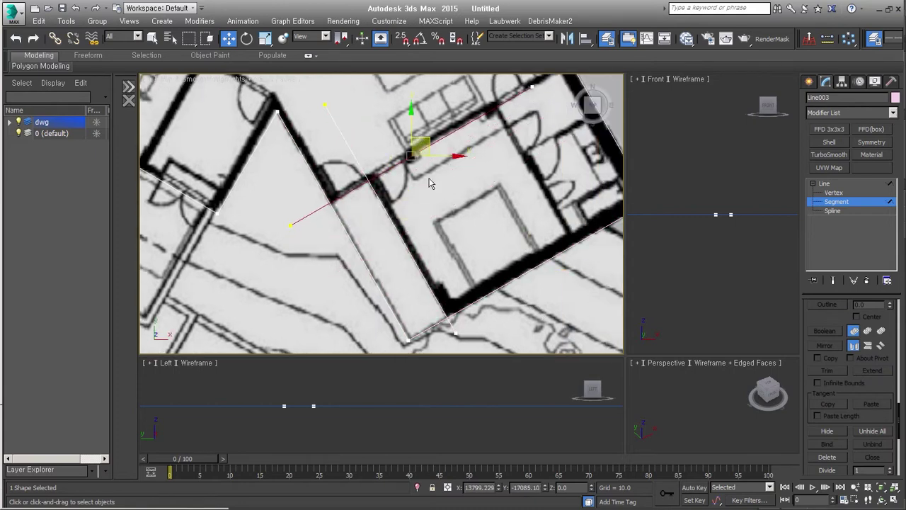
Step: Trim the crossing overshoots, tail and leftover diagonal pieces around the room
click(833, 210)
click(840, 371)
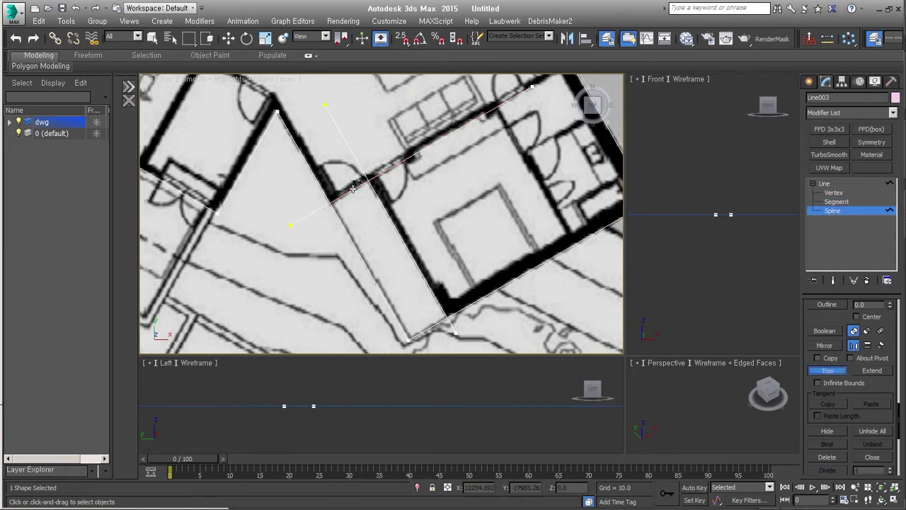
click(354, 151)
click(344, 219)
click(453, 327)
click(408, 249)
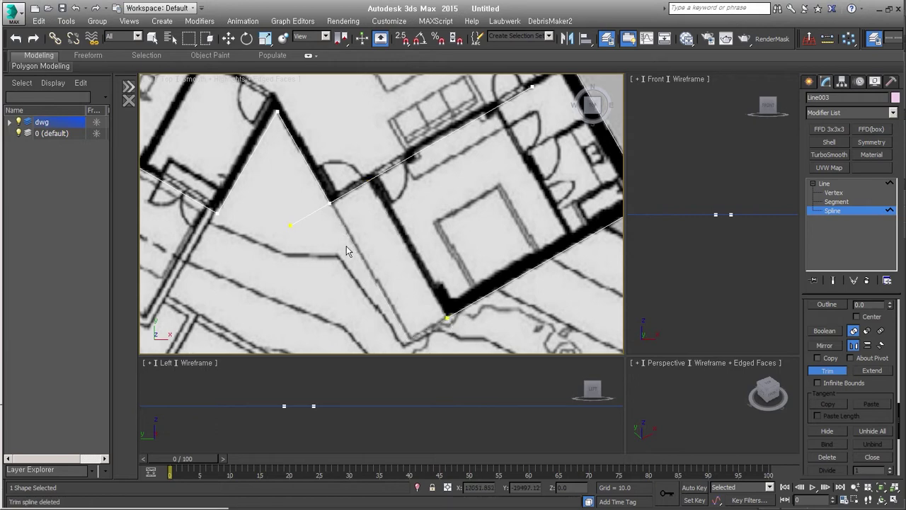
scroll(415, 237, down, 3)
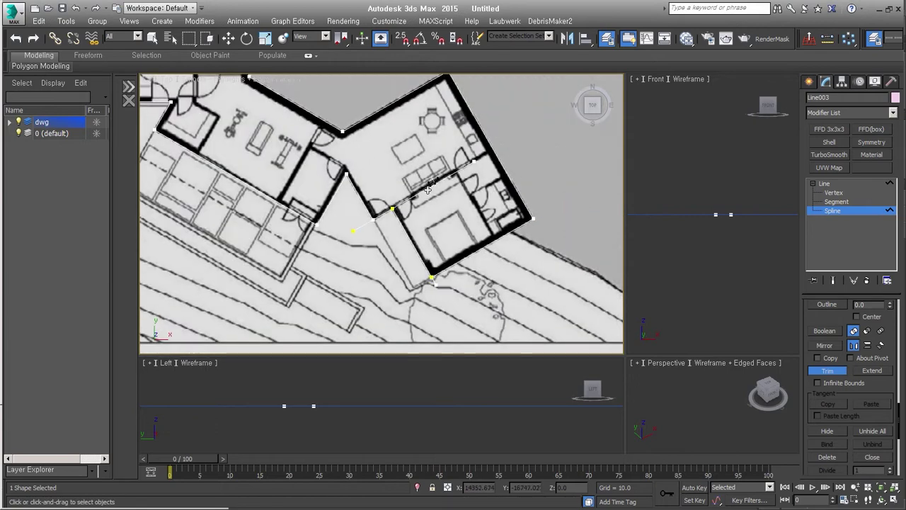
click(437, 186)
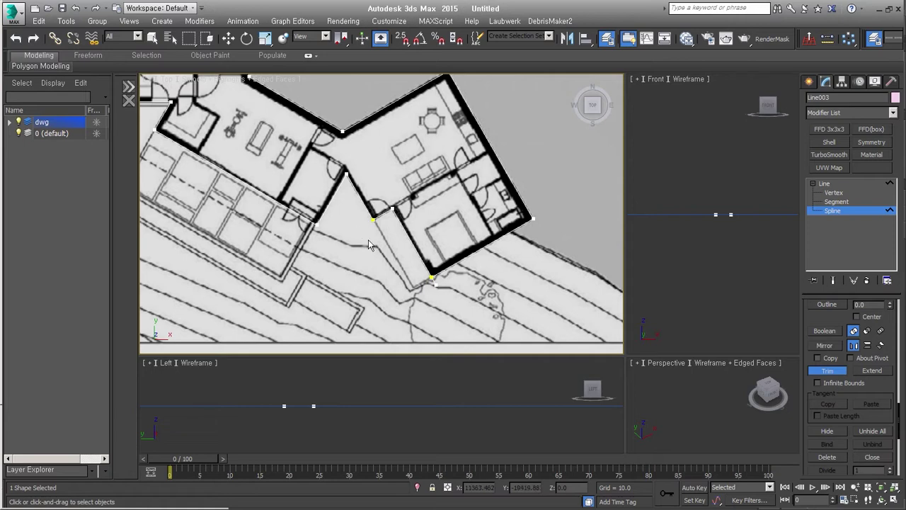
key(w)
Step: Clear the segment selection and enable Connect at Vertex level
click(432, 280)
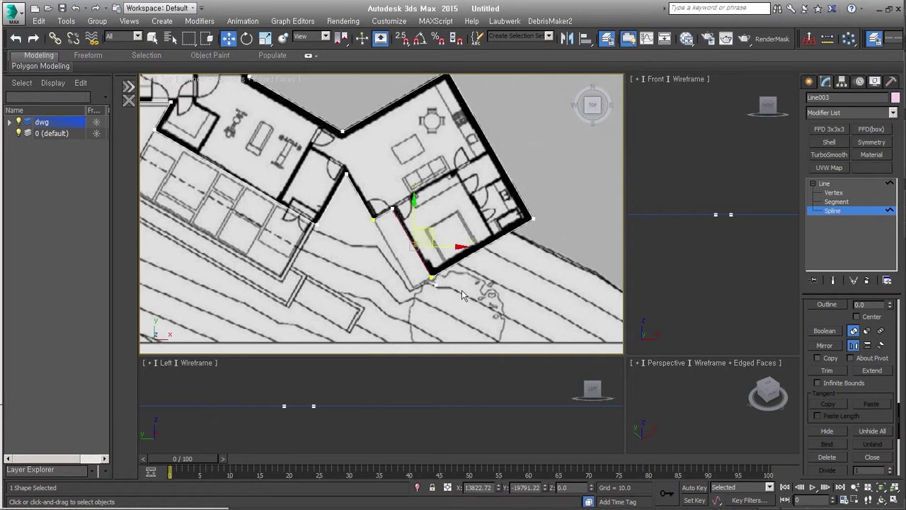
click(461, 289)
scroll(417, 260, up, 3)
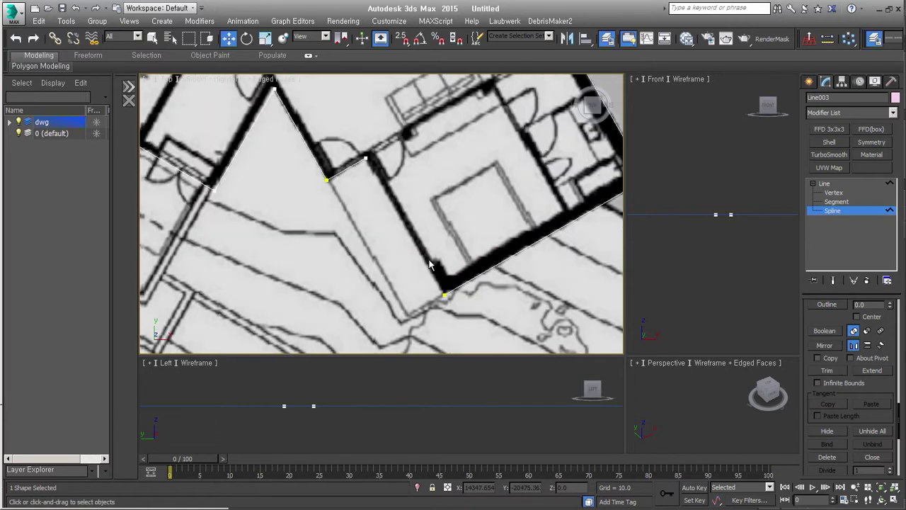
click(836, 192)
scroll(838, 314, up, 2)
scroll(834, 369, up, 2)
click(827, 383)
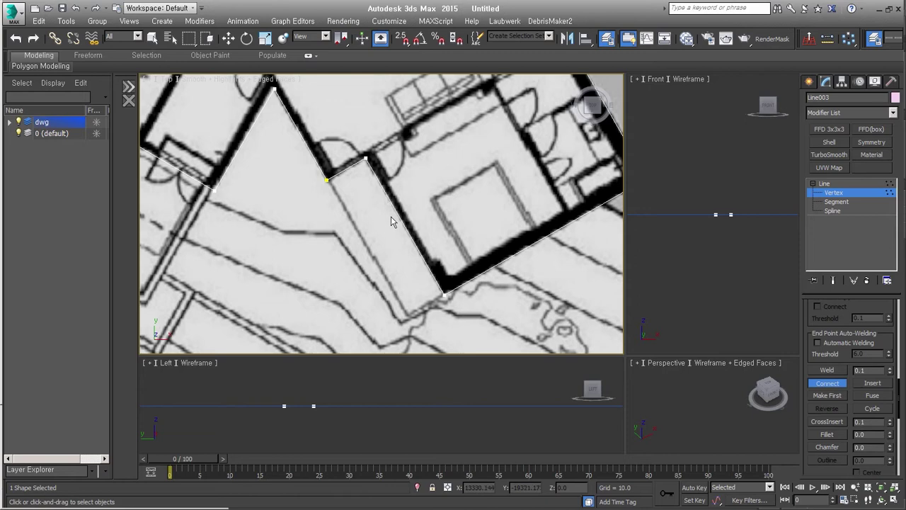
scroll(395, 221, down, 4)
scroll(467, 226, down, 2)
Step: Change the selected vertices' type and weld the overlapping wall outline vertices together
scroll(446, 241, down, 1)
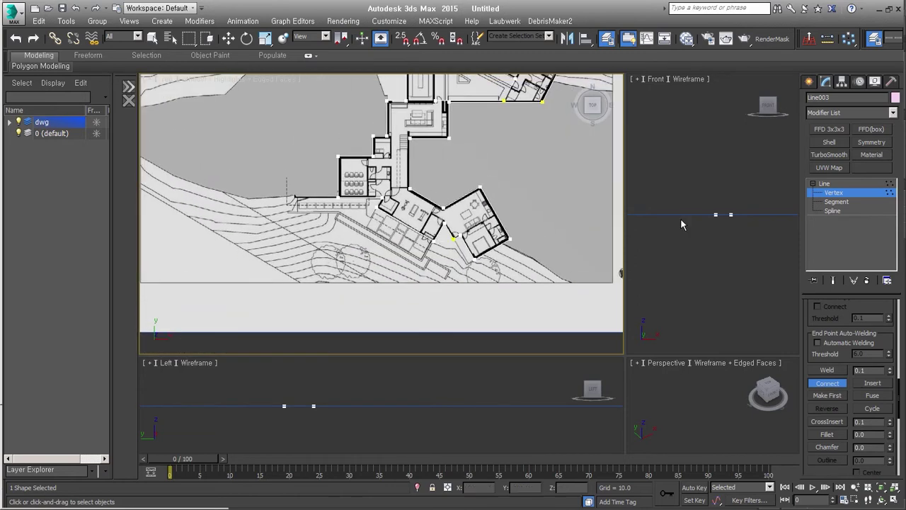
right_click(516, 241)
right_click(507, 237)
click(494, 166)
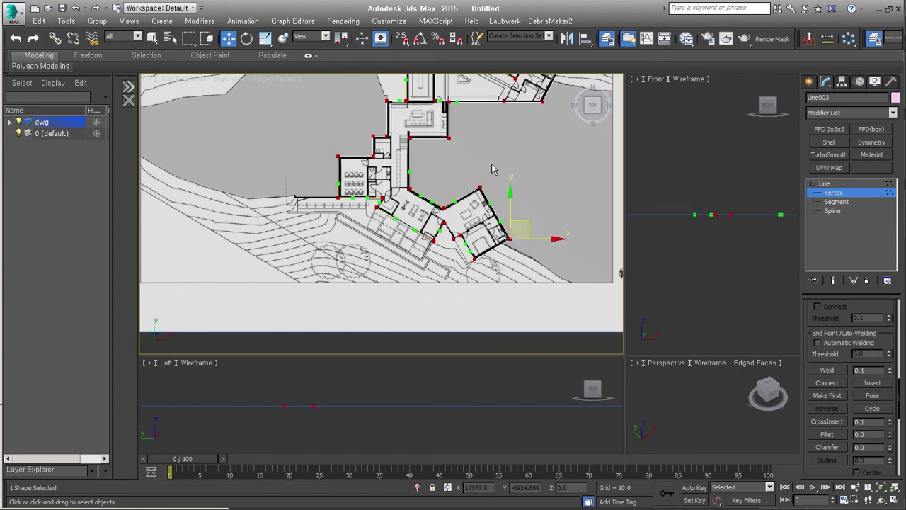
right_click(511, 247)
click(494, 173)
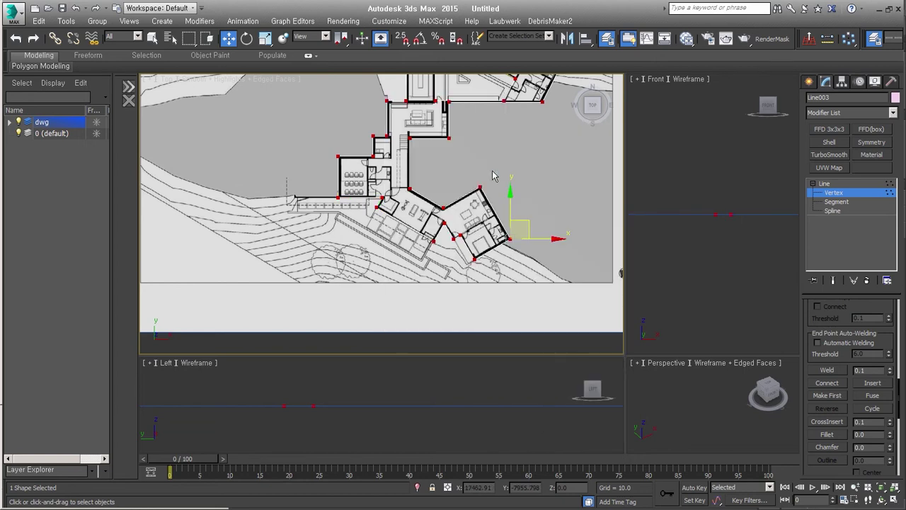
click(827, 371)
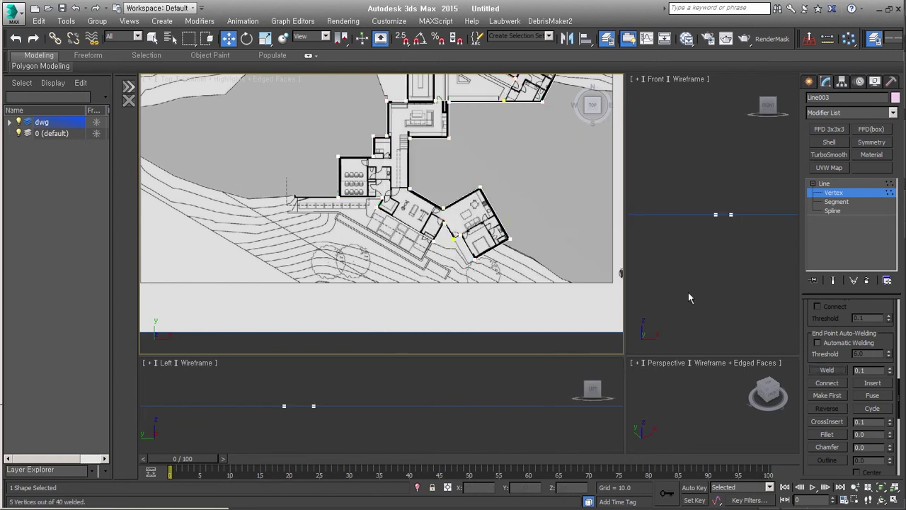
Step: Select all outline vertices, change the vertex type, and return to the Line level
scroll(544, 220, down, 3)
scroll(528, 218, down, 1)
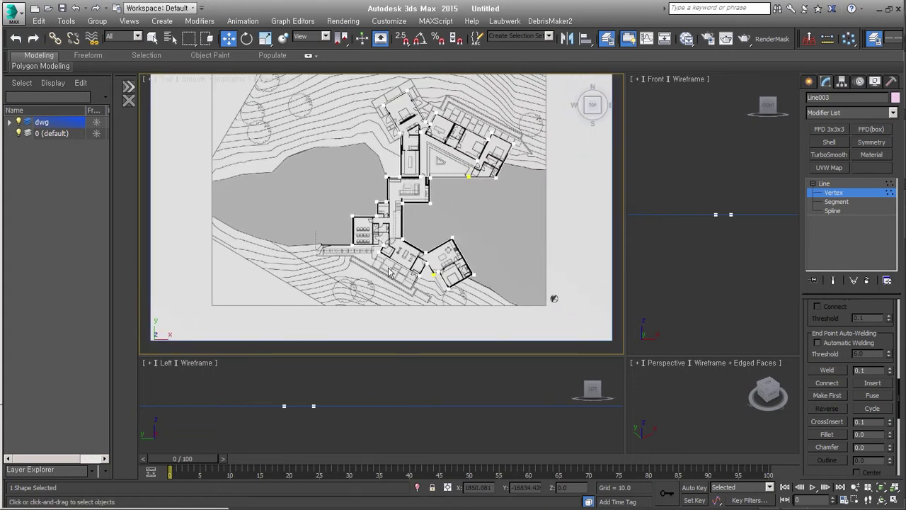
drag(532, 295, 222, 85)
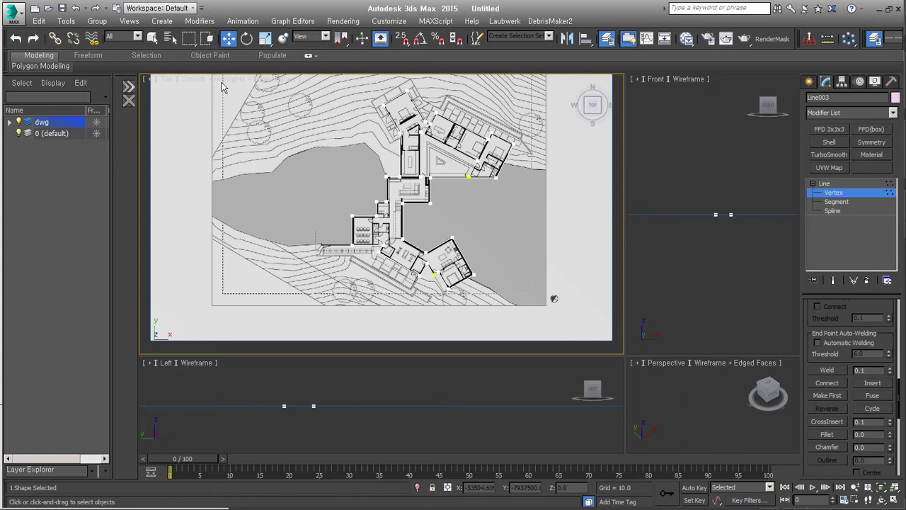
click(497, 177)
right_click(497, 176)
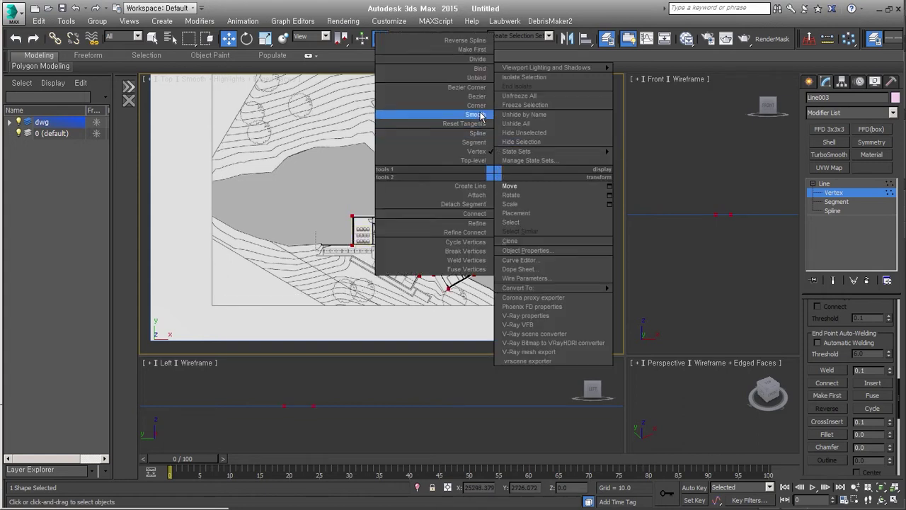
click(476, 116)
click(825, 183)
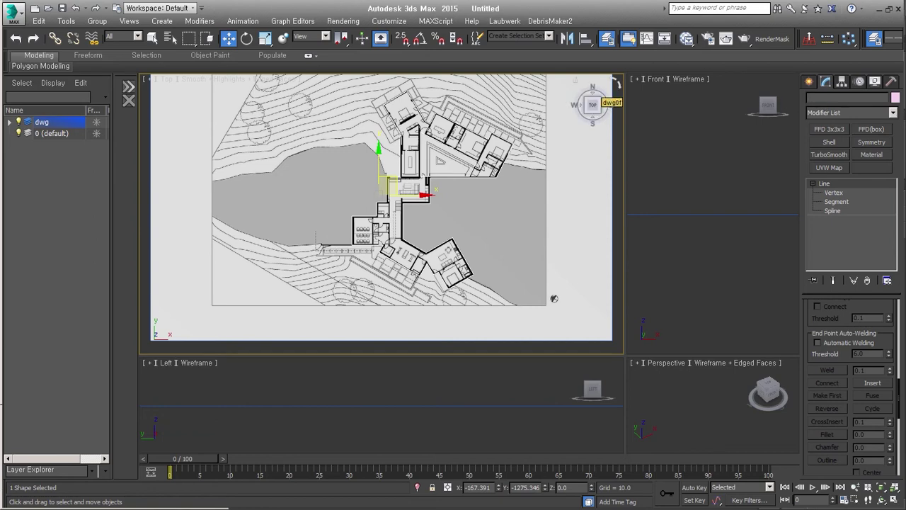
Step: Widen the Scene Explorer and create a new layer named 0F
drag(593, 105, 579, 152)
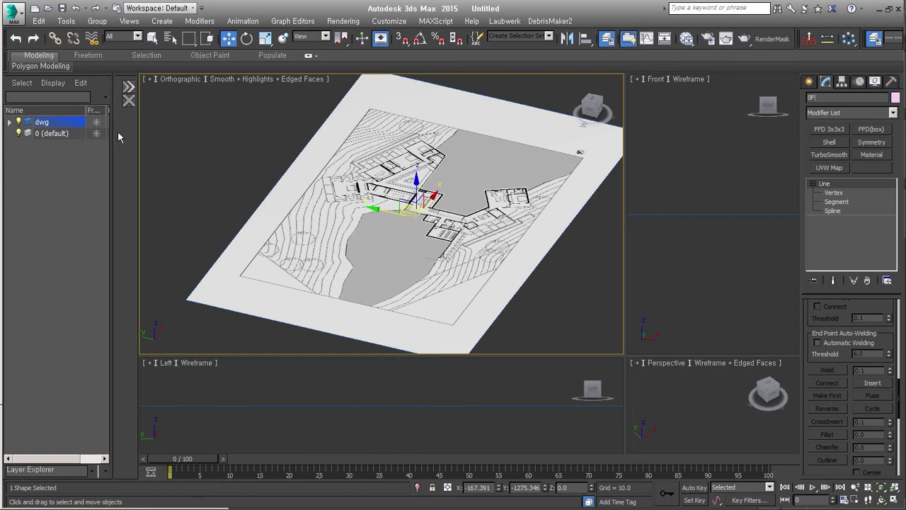
drag(112, 133, 155, 133)
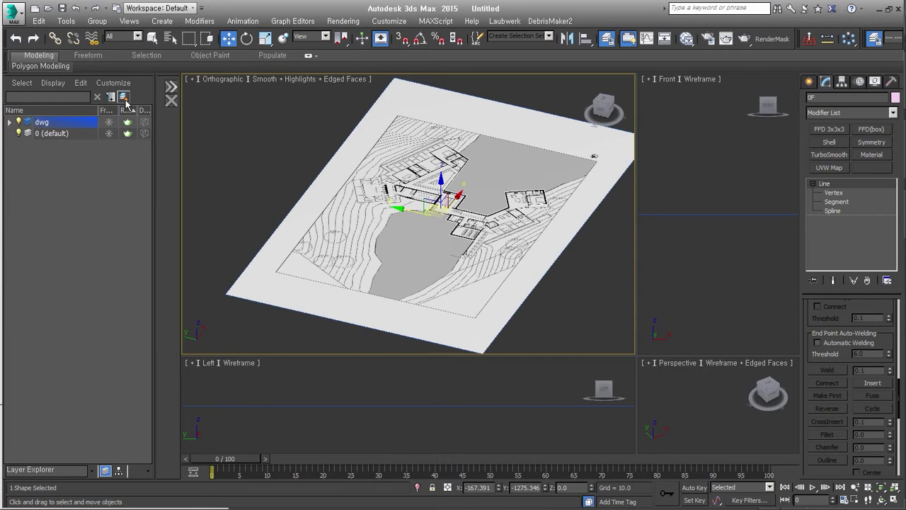
click(124, 97)
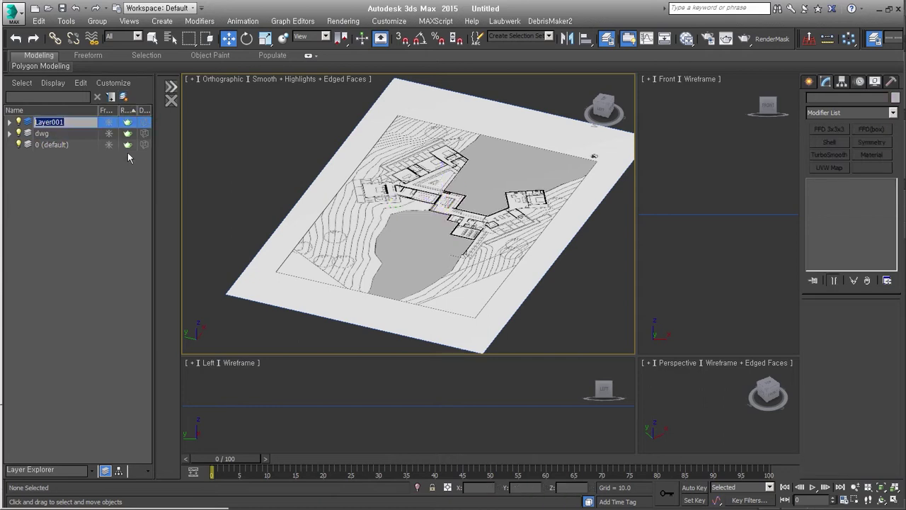
text(0F)
key(Return)
Step: Select the dwg plane and show it in Top view, fitted and centred
mouse_move(433, 263)
alt+middle_down()
mouse_move(485, 265)
mouse_move(512, 309)
alt+middle_up()
click(470, 267)
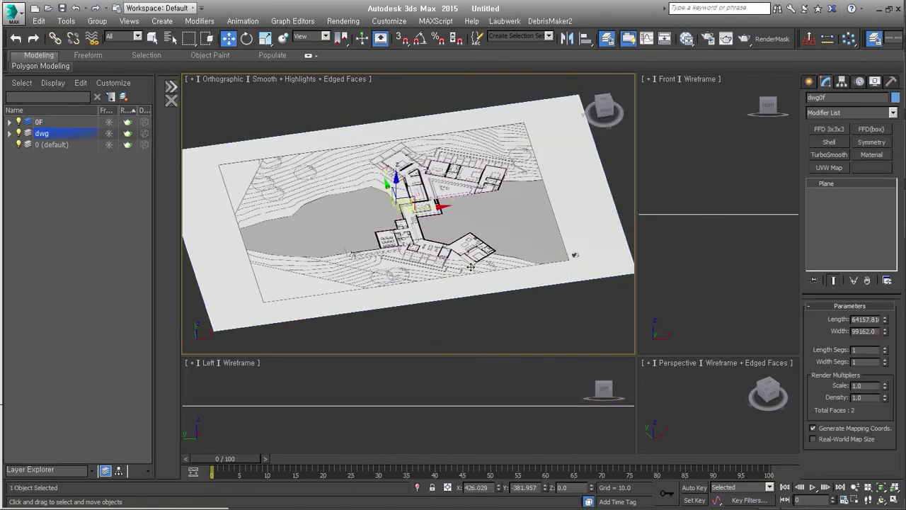
key(t)
key(z)
scroll(435, 256, up, 3)
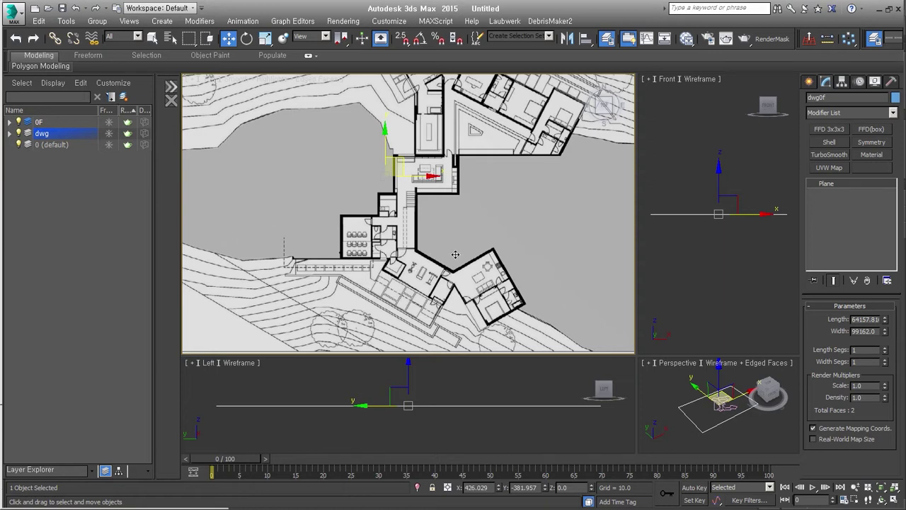
middle_drag(457, 309, 483, 313)
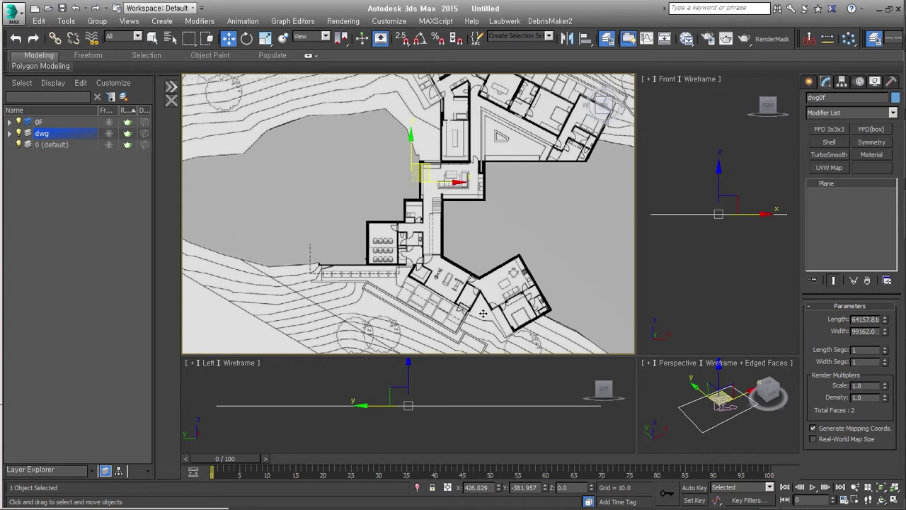
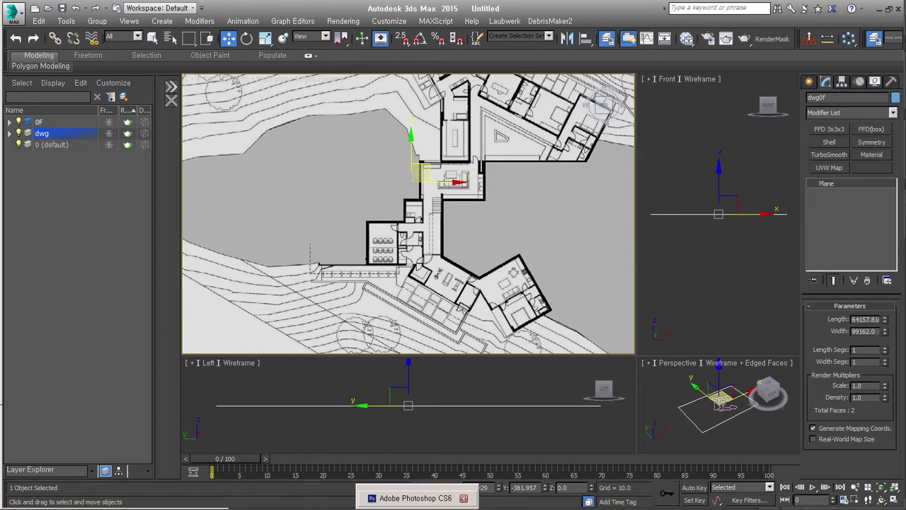
Step: Apply the 1f.JPG first-floor plan image from the Oak Pass House folder to the site plane
click(762, 496)
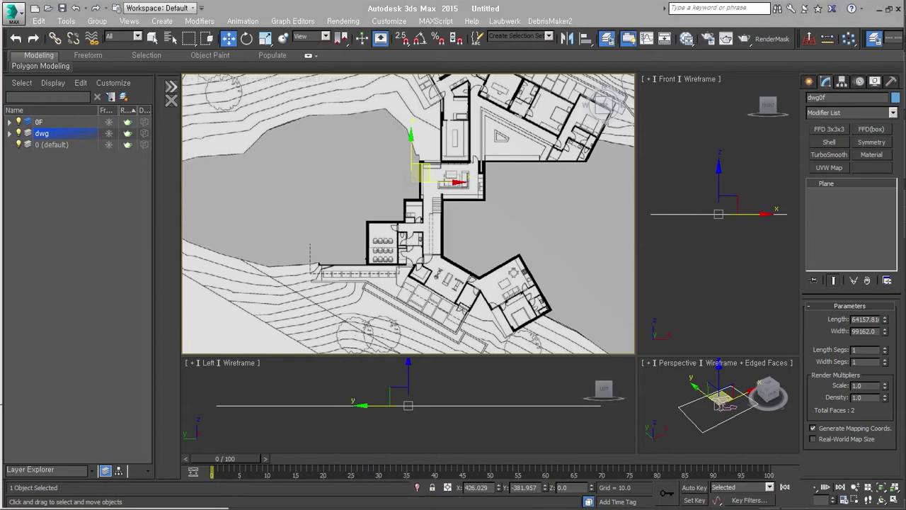
drag(269, 211, 469, 196)
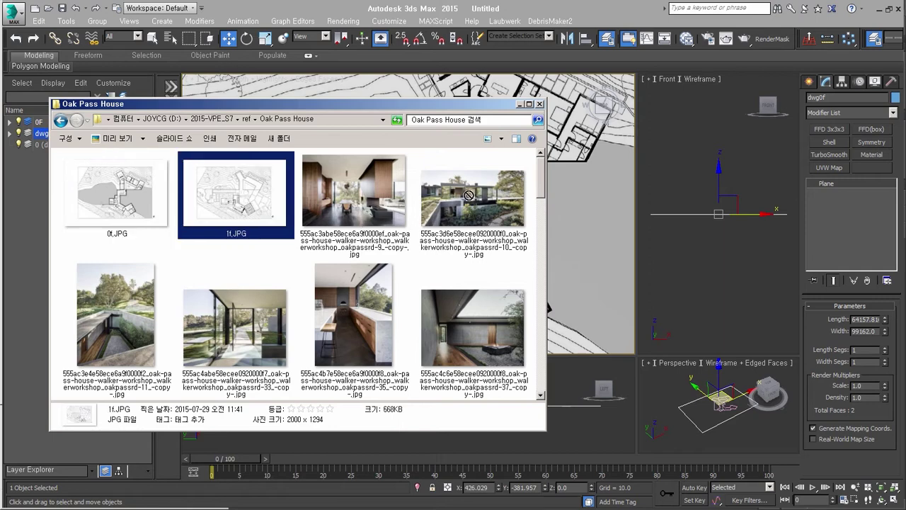
drag(610, 242, 605, 239)
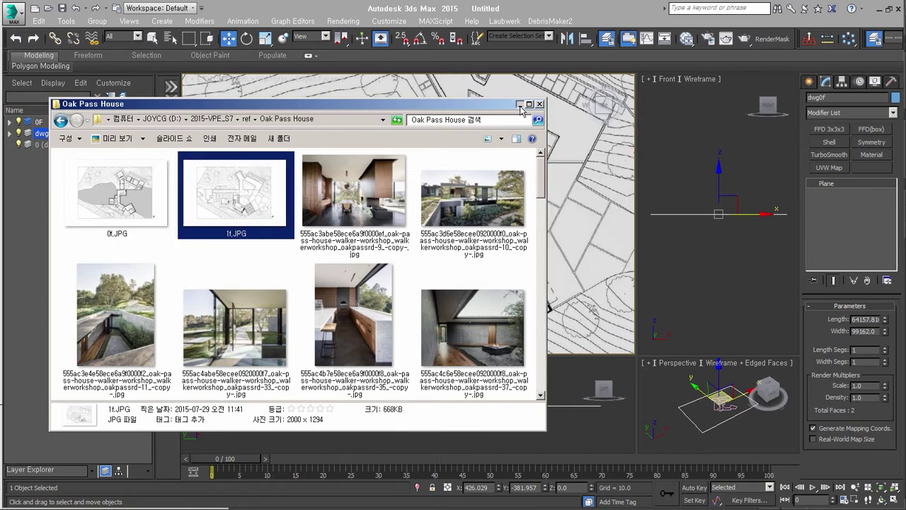
click(539, 103)
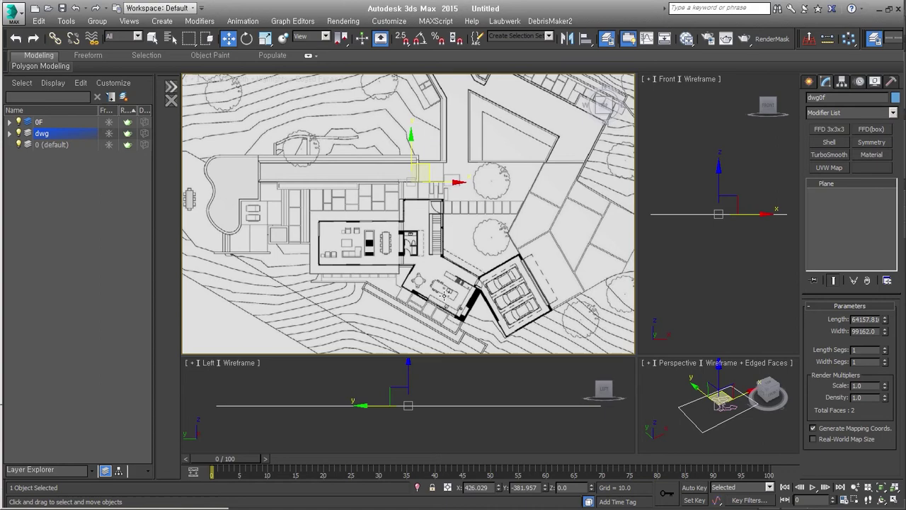
alt+middle_drag(444, 294, 409, 268)
key(shift+z)
click(712, 278)
Step: Select the 0F wall outline, review it across the plan, and start cloning it
click(439, 213)
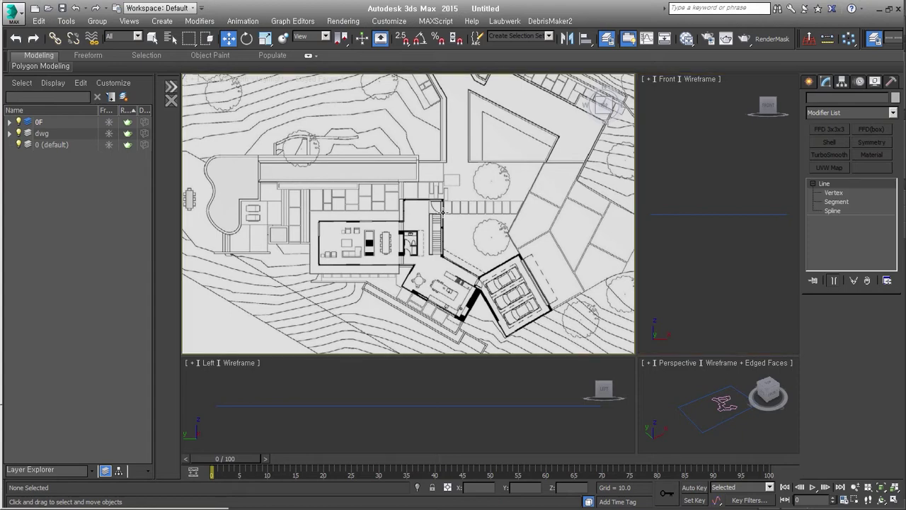
scroll(383, 247, up, 4)
mouse_move(383, 248)
middle_down()
mouse_move(333, 228)
mouse_move(331, 175)
mouse_move(351, 254)
middle_up()
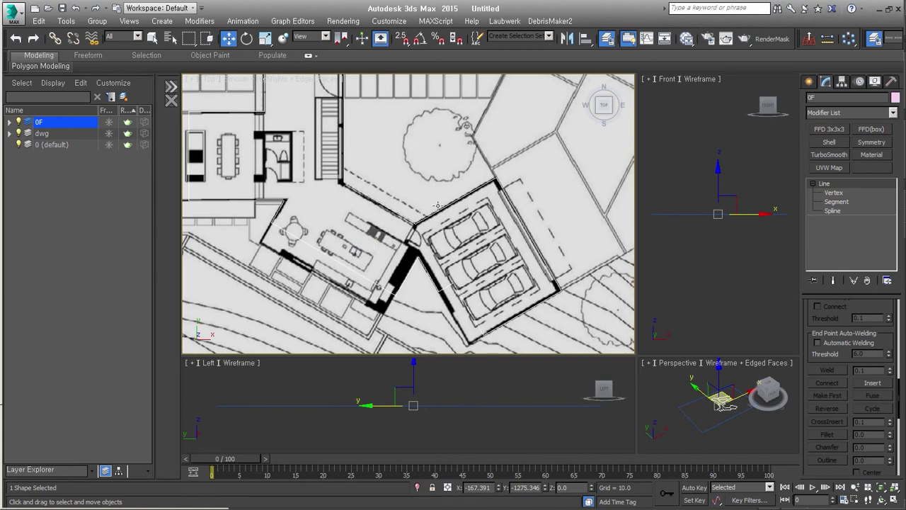
middle_drag(319, 263, 432, 246)
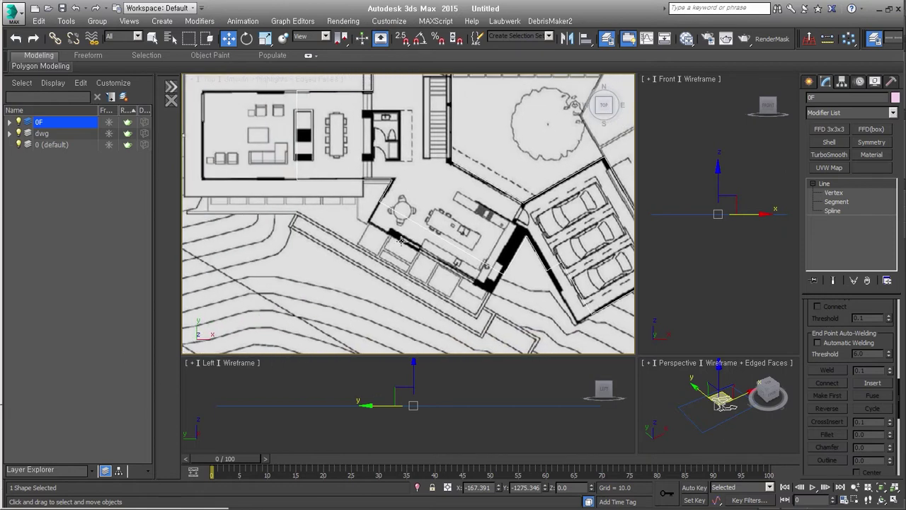
middle_drag(303, 135, 410, 199)
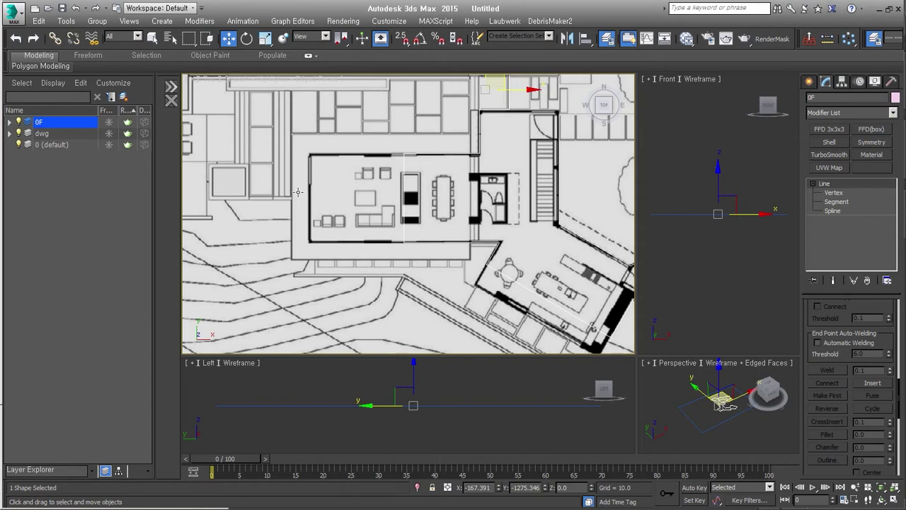
scroll(439, 195, down, 2)
scroll(439, 195, down, 2)
scroll(344, 237, down, 1)
middle_drag(365, 186, 366, 235)
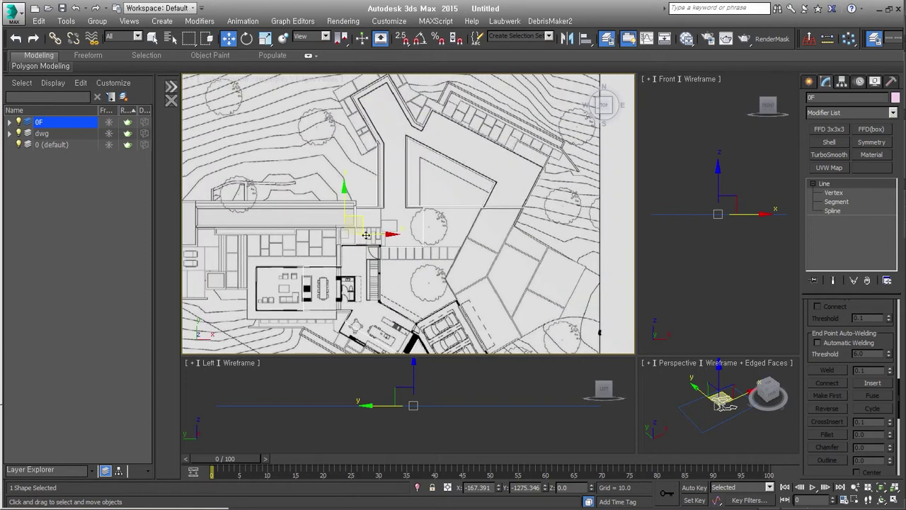
middle_drag(425, 246, 401, 125)
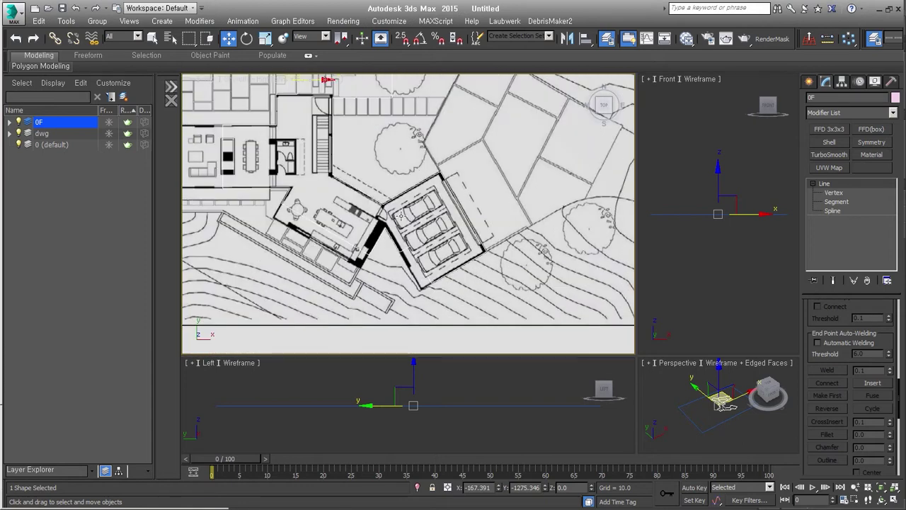
middle_drag(358, 173, 418, 220)
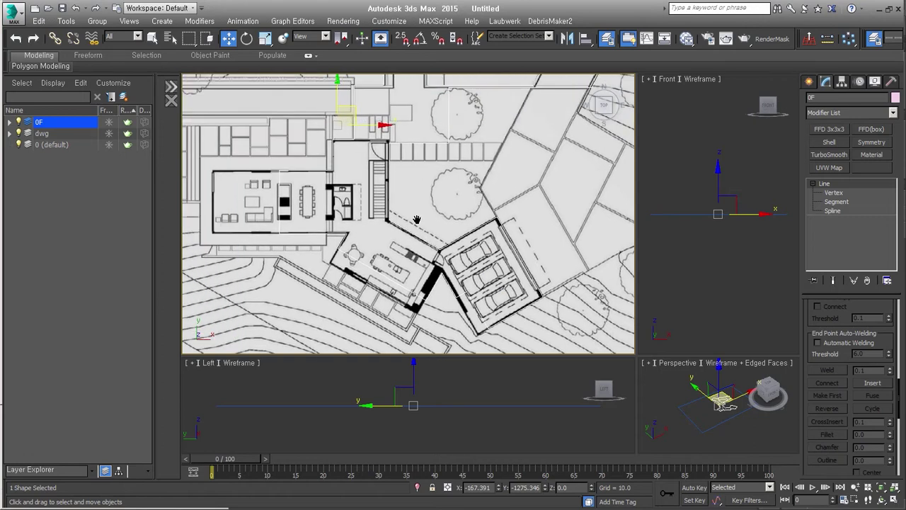
key(ctrl+v)
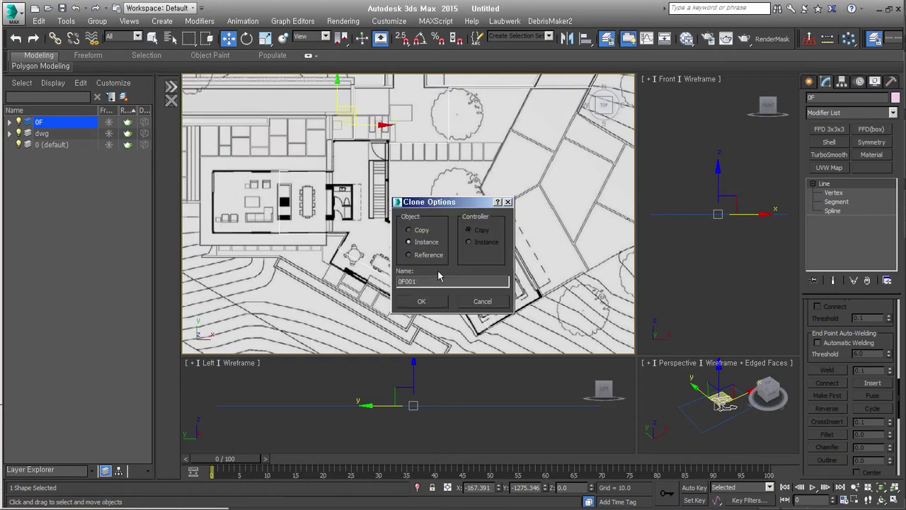
Step: Name the instance copy of the 0F outline 1F and confirm the clone
double_click(433, 282)
text(1)
key(Return)
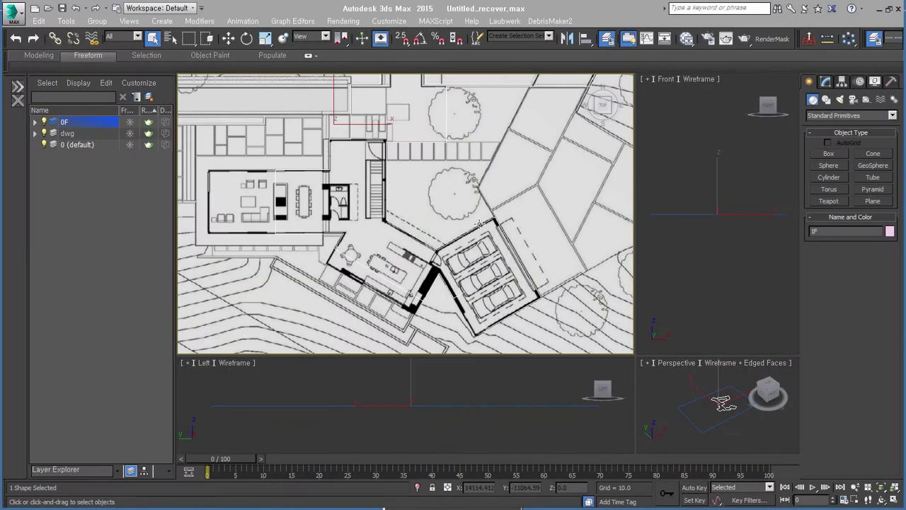
Step: Create a new layer named 1F and select the copied outline
click(148, 96)
text(1F)
key(Return)
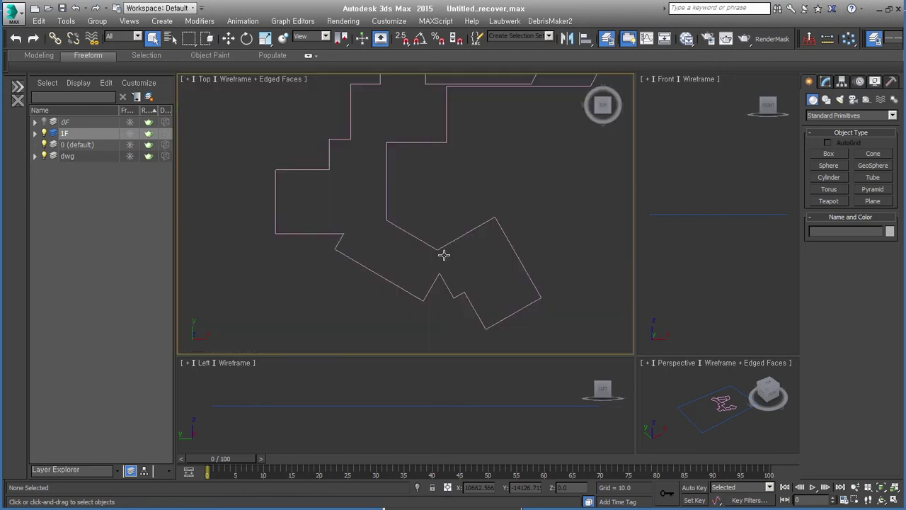
click(424, 239)
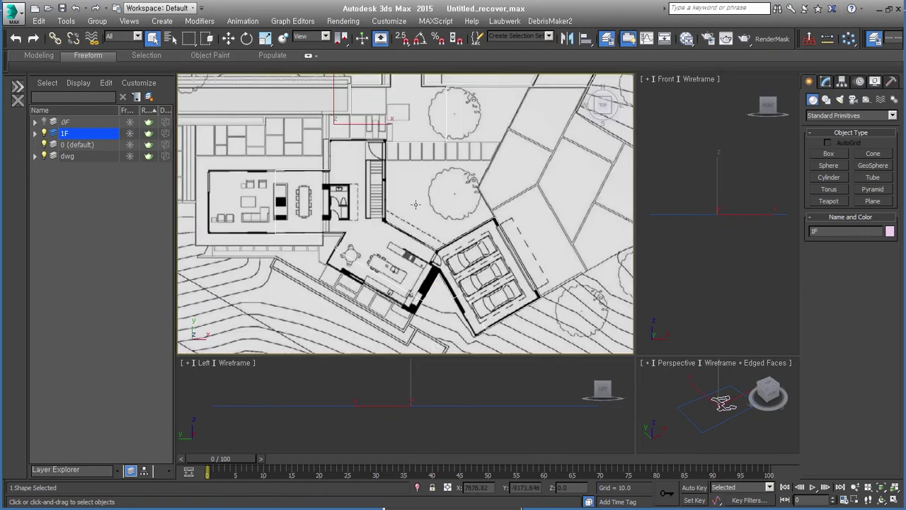
Step: Inspect the 1F outline's wall segments at Segment level, then clear the selection
scroll(311, 191, up, 3)
click(826, 81)
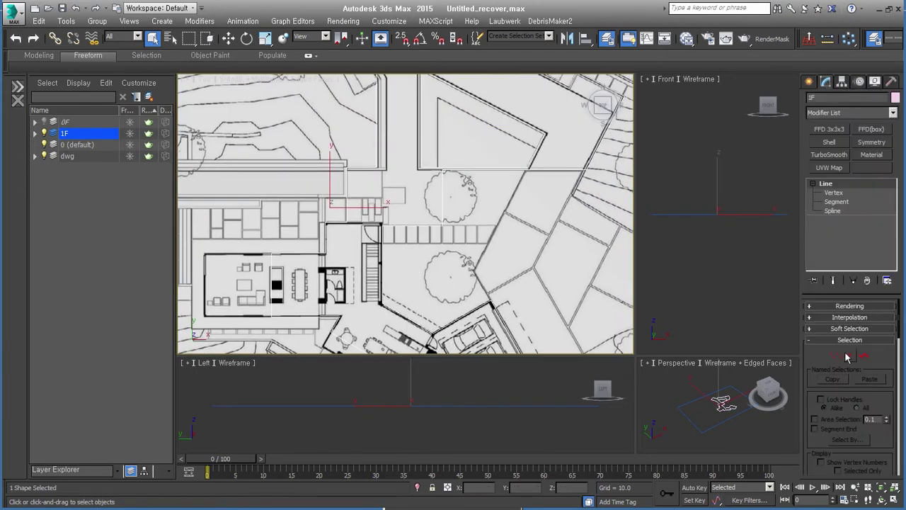
click(850, 357)
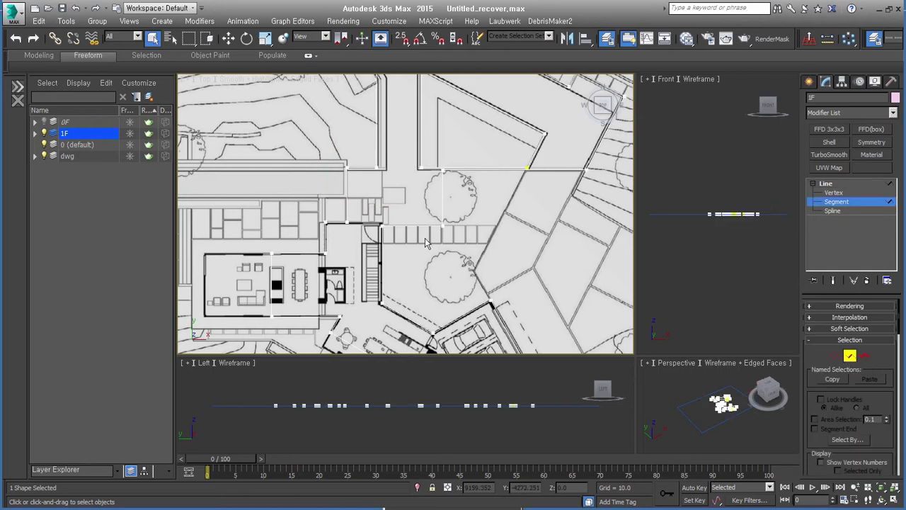
click(425, 170)
ctrl+click(383, 142)
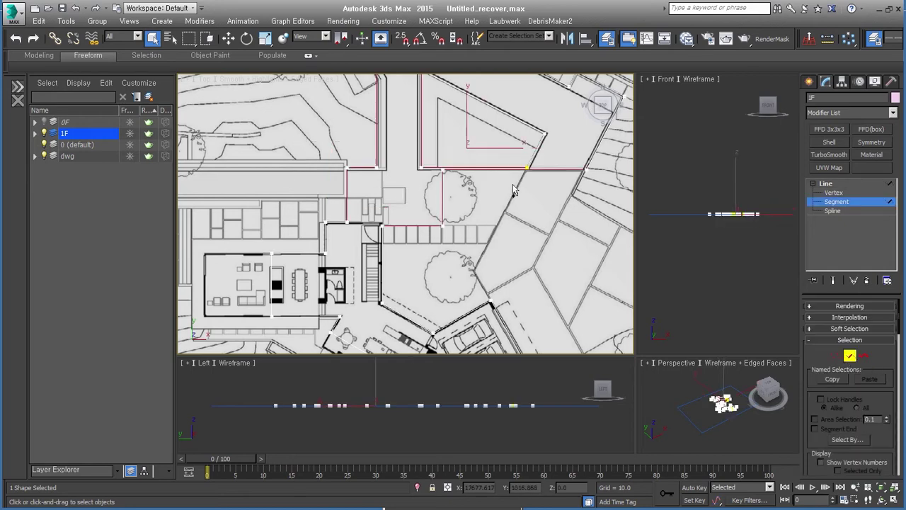
scroll(476, 222, down, 3)
ctrl+click(478, 213)
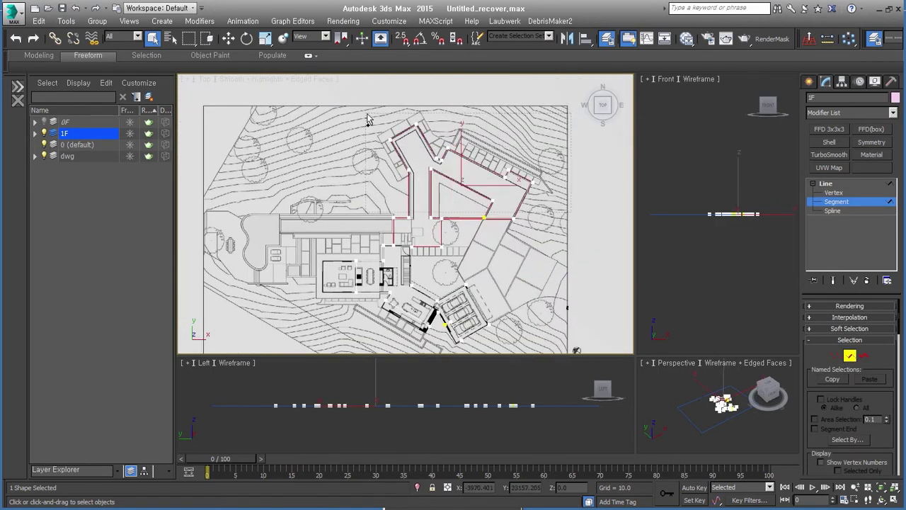
click(478, 210)
scroll(406, 304, up, 4)
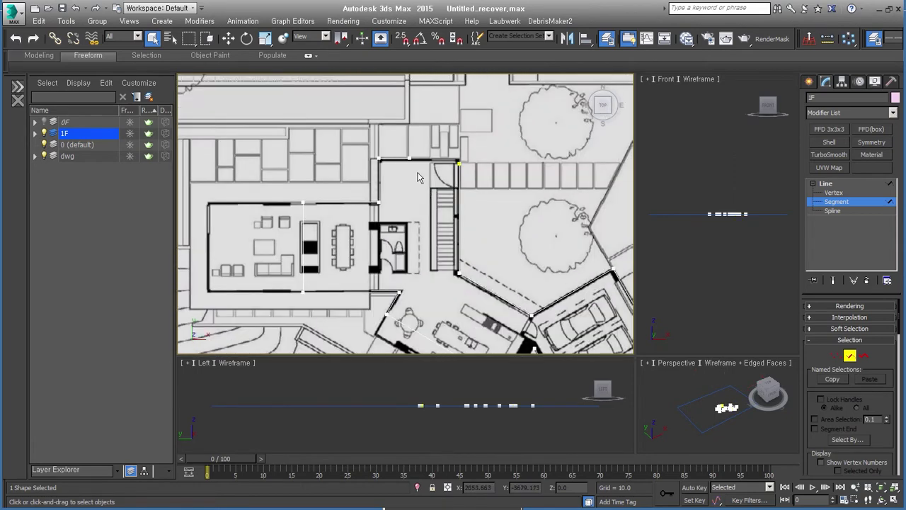
Step: Snap the top wall's end vertex onto the plan's top wall line
click(834, 192)
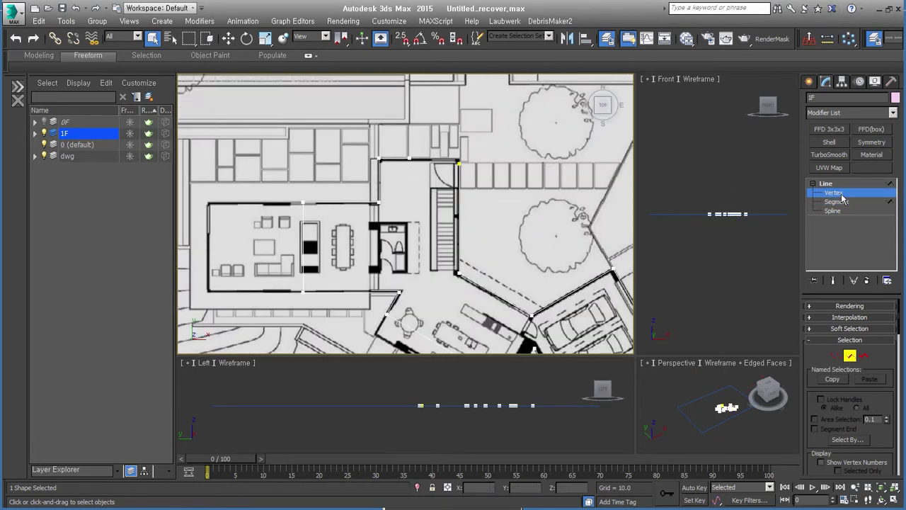
drag(387, 142, 427, 170)
scroll(425, 168, up, 3)
right_click(425, 167)
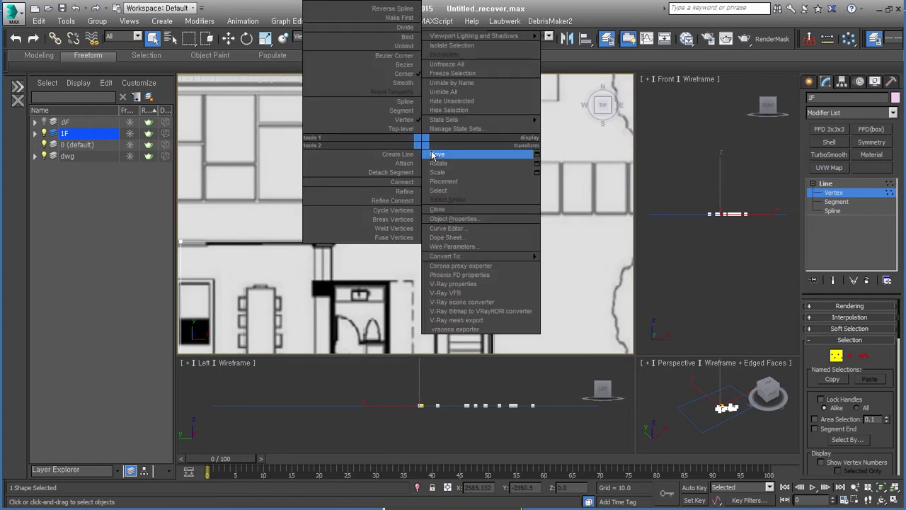
click(439, 153)
click(492, 163)
key(s)
drag(494, 137, 494, 127)
Step: Move the kitchen wing's lower wall segment onto the plan's lower wall line
scroll(363, 196, down, 3)
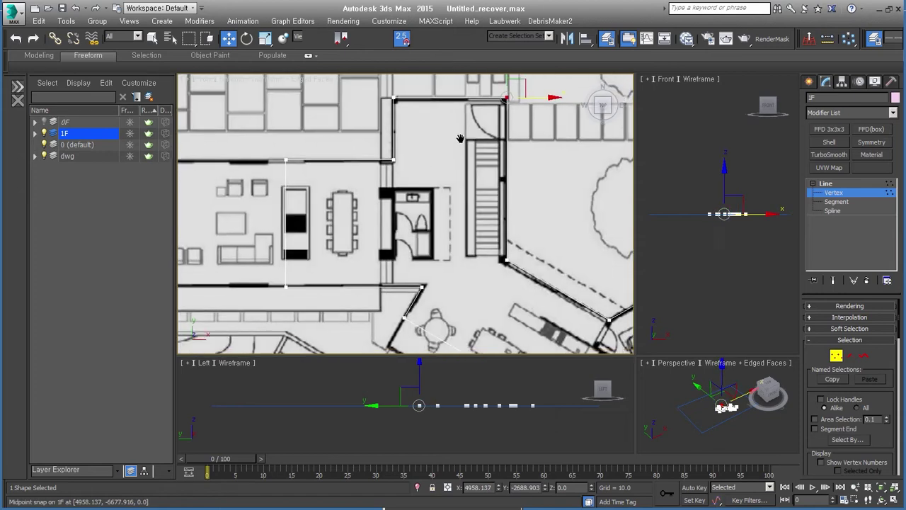
scroll(363, 197, down, 3)
scroll(315, 170, up, 3)
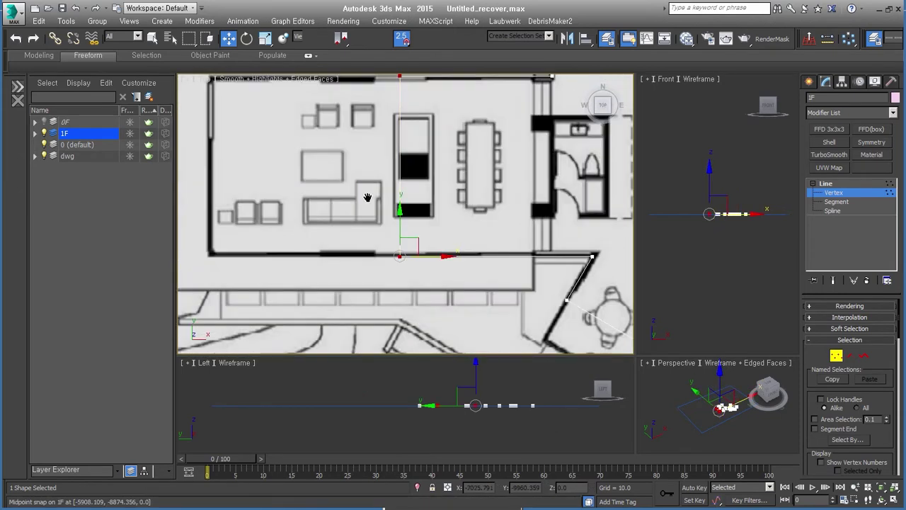
scroll(315, 170, up, 3)
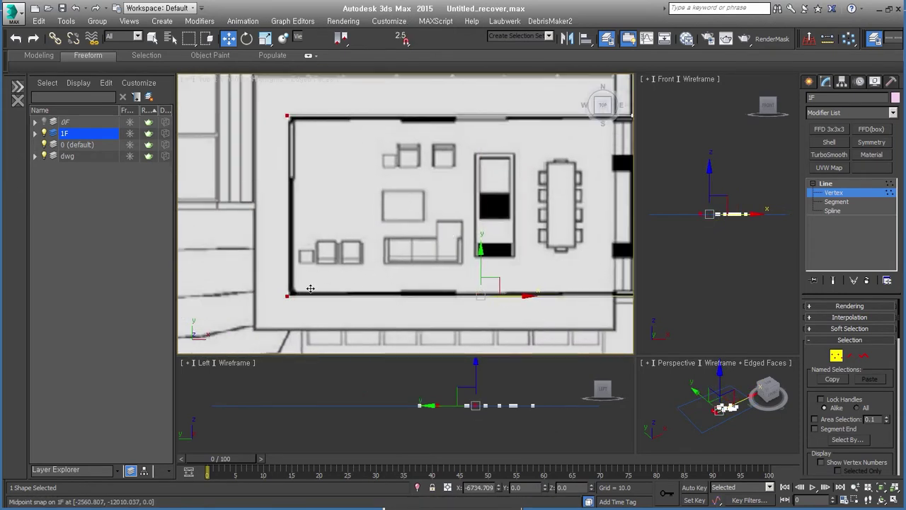
scroll(311, 289, down, 3)
middle_drag(499, 352, 442, 229)
scroll(460, 231, up, 2)
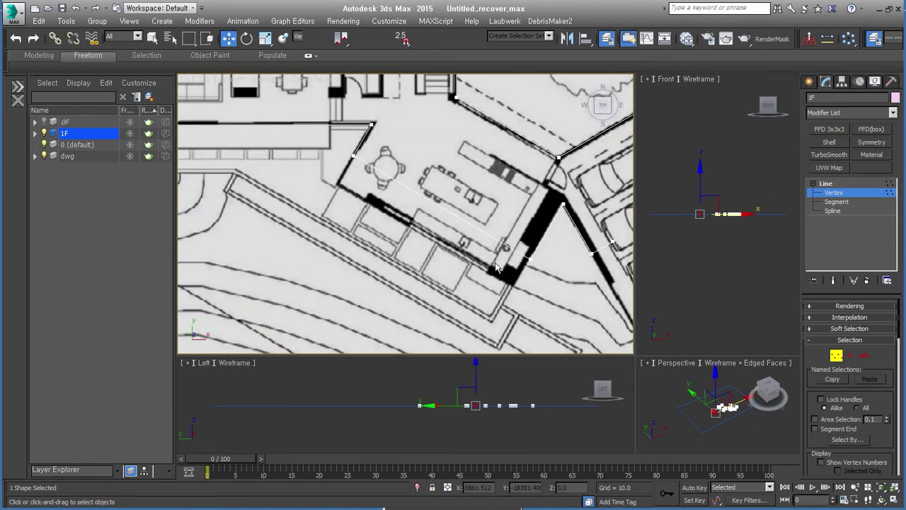
scroll(472, 228, down, 2)
scroll(545, 266, up, 1)
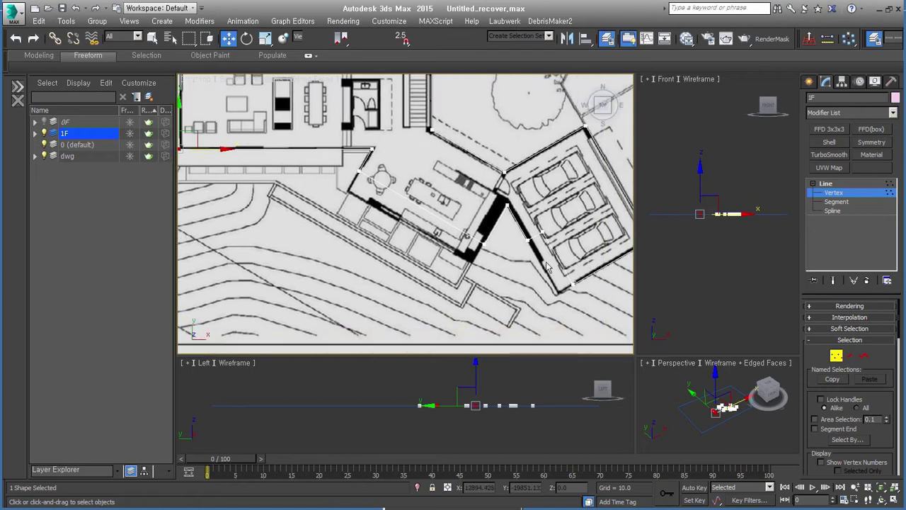
click(836, 202)
click(420, 203)
scroll(420, 198, up, 2)
drag(444, 197, 423, 223)
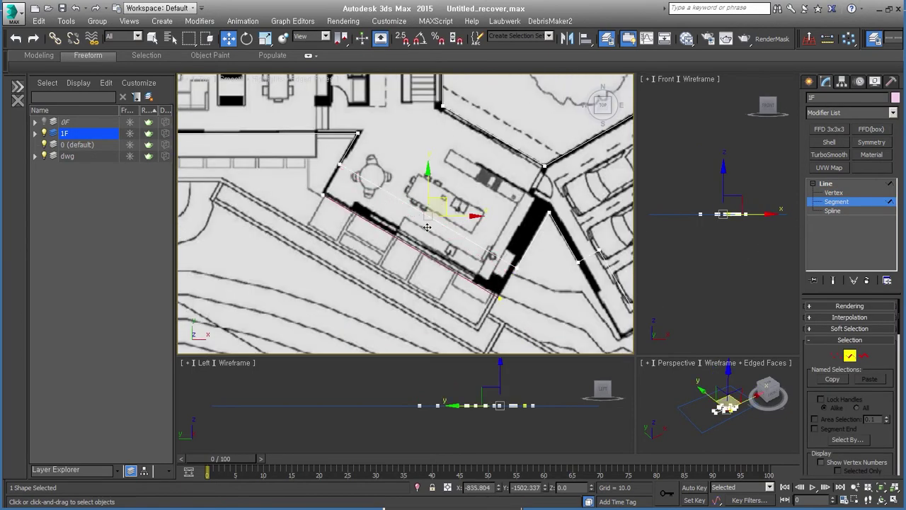
drag(423, 223, 420, 221)
Step: Check the remaining wall and diagonal segments, then return the 1F line to Spline level
middle_drag(510, 309, 481, 281)
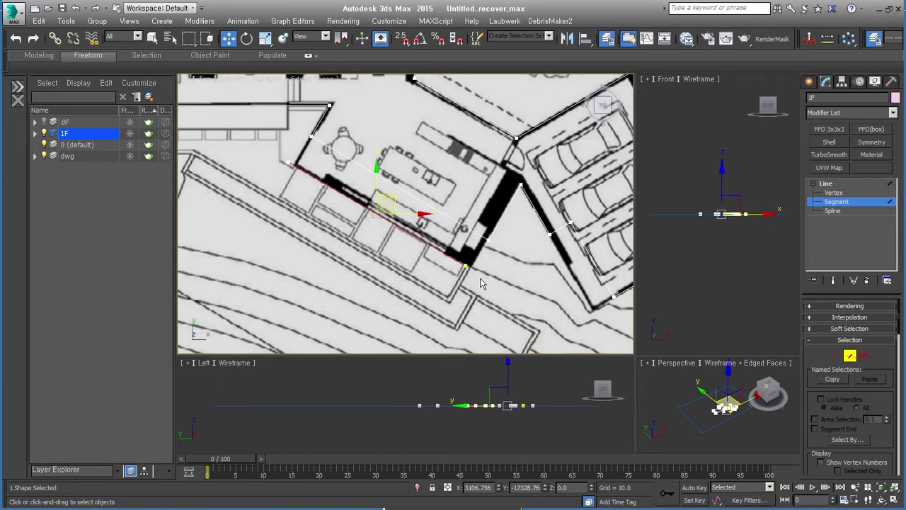
middle_drag(539, 267, 528, 235)
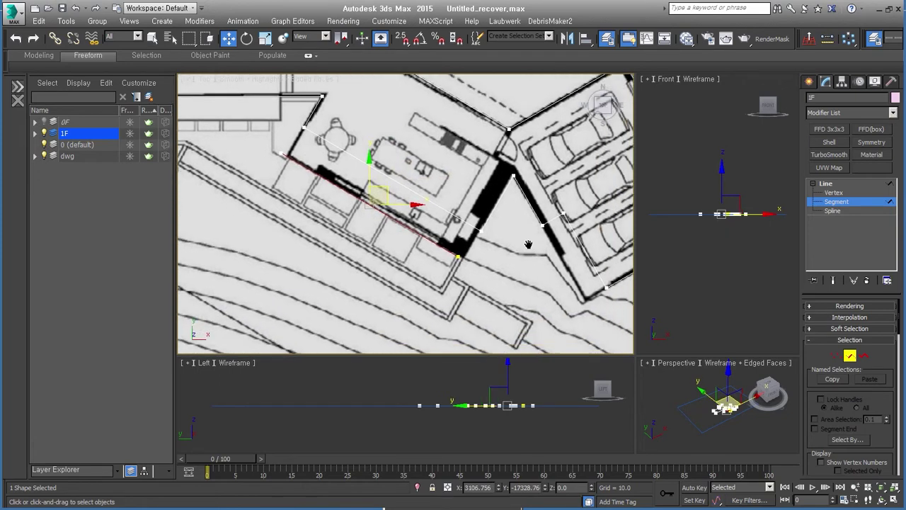
middle_drag(618, 260, 548, 271)
click(599, 239)
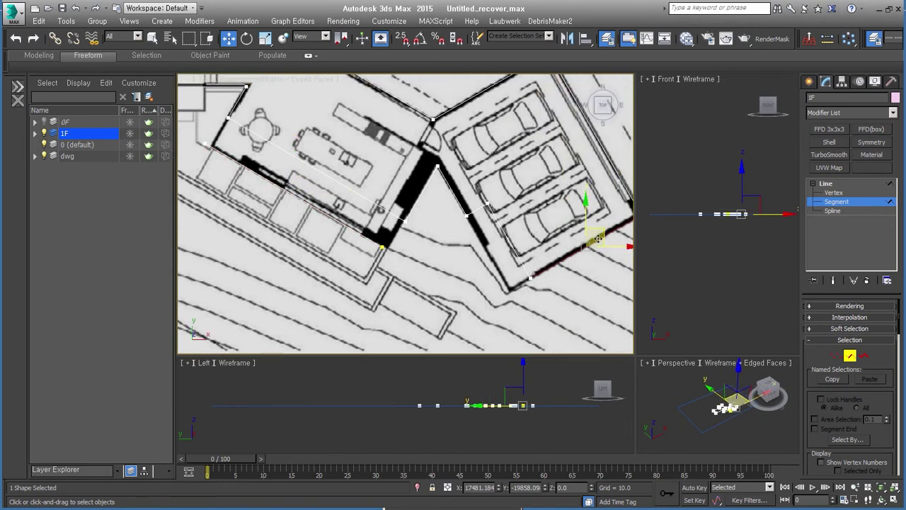
click(440, 254)
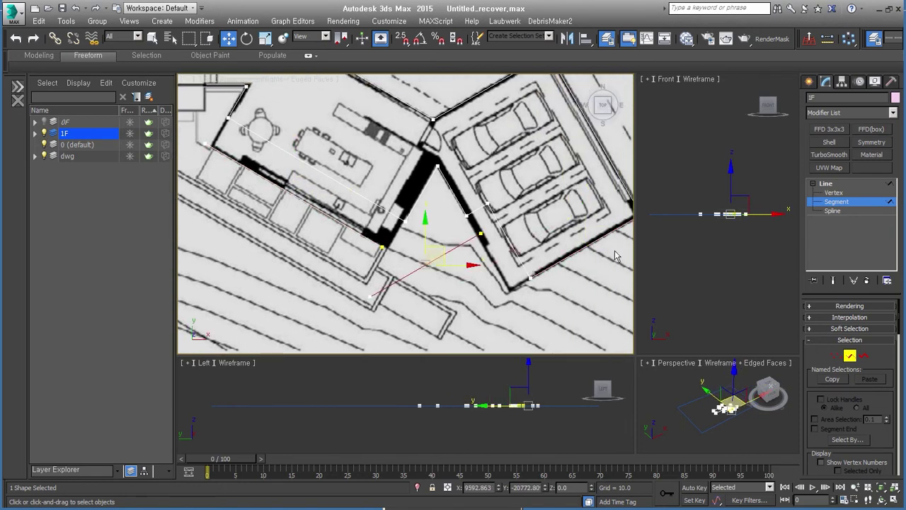
click(401, 317)
click(842, 210)
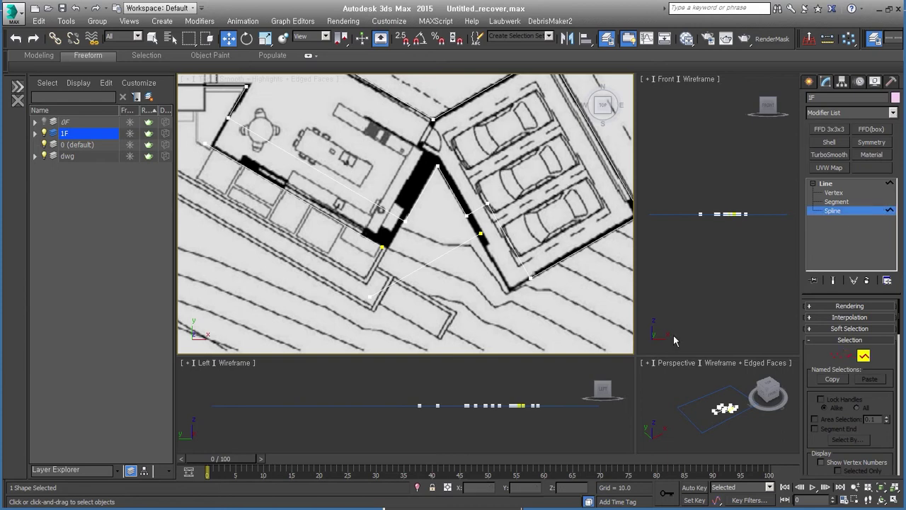
Step: Delete the stray segment from the 1F outline
scroll(860, 405, down, 5)
scroll(846, 365, down, 5)
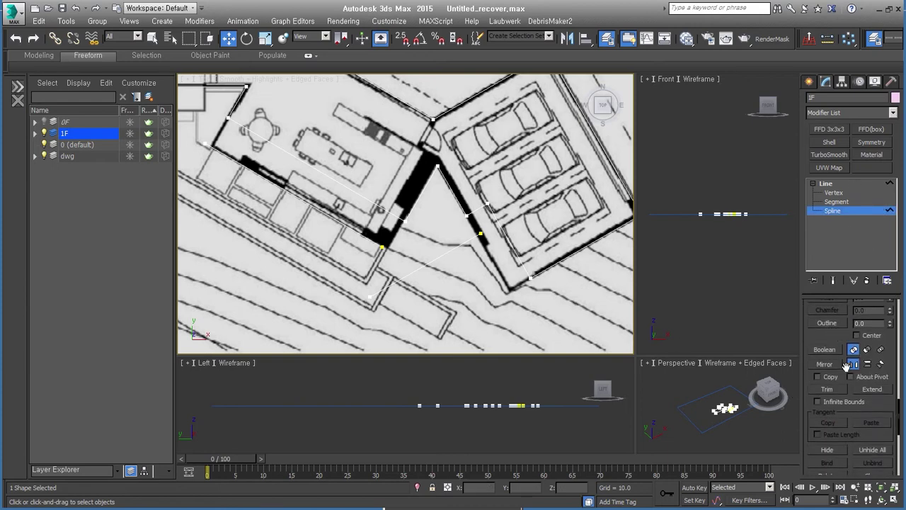
click(867, 394)
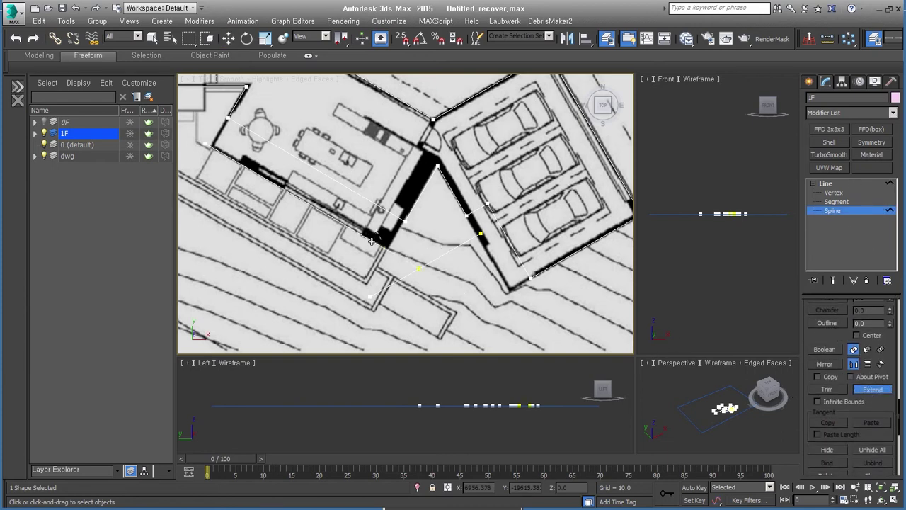
scroll(441, 242, up, 2)
right_click(460, 254)
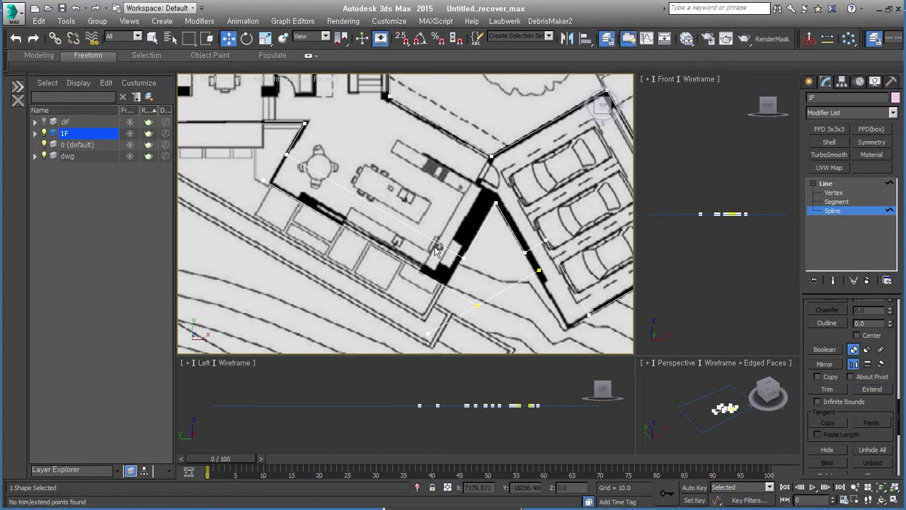
click(823, 207)
click(836, 202)
click(386, 238)
key(Delete)
Step: Extend the open end down to the lower wall line and trim the overhang at the corner
click(838, 203)
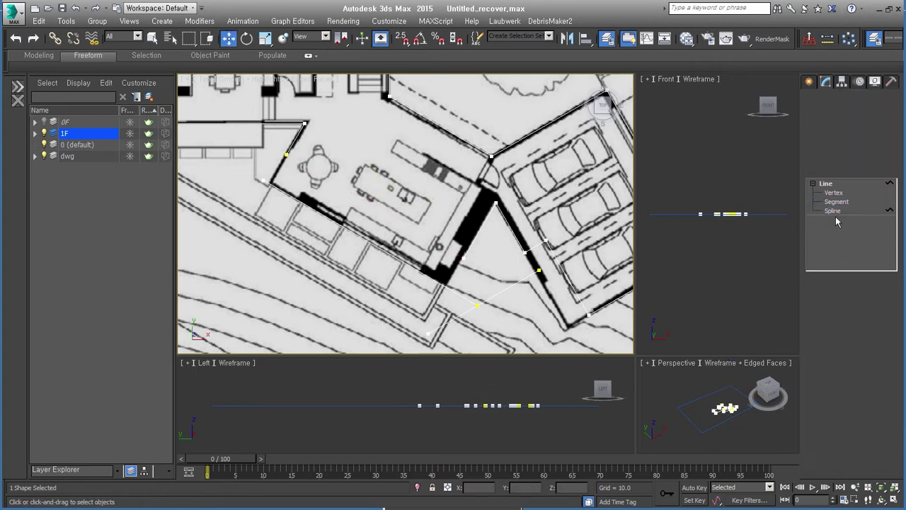
click(833, 210)
click(873, 389)
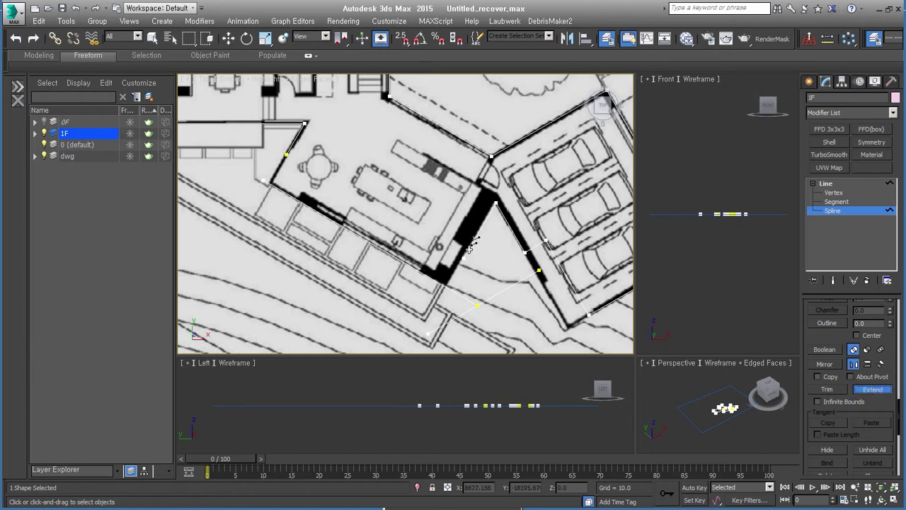
click(292, 147)
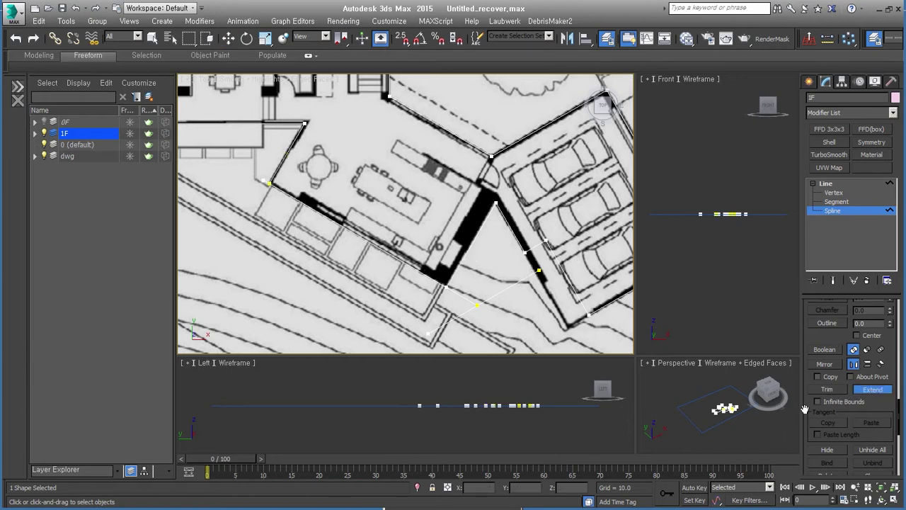
click(826, 389)
click(269, 180)
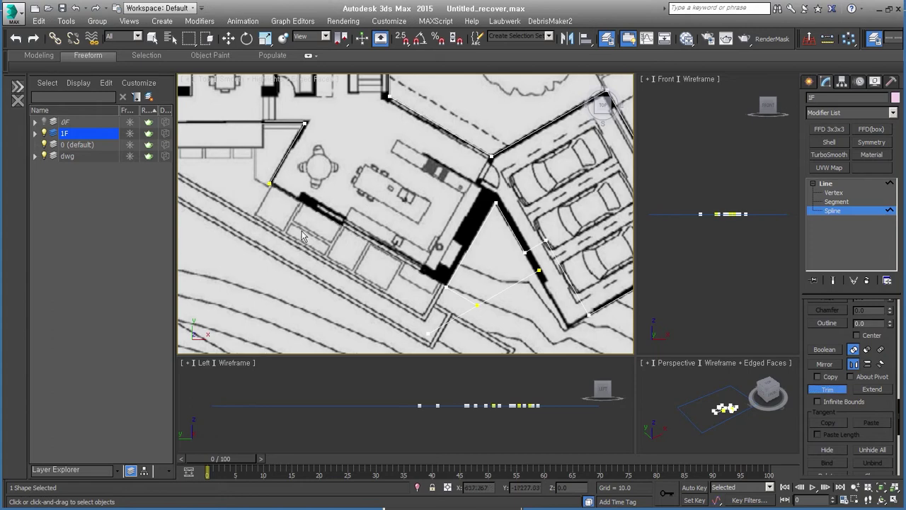
click(464, 310)
right_click(464, 310)
Step: Review the cleaned-up lower corner and switch the outline to Vertex level
scroll(276, 194, up, 2)
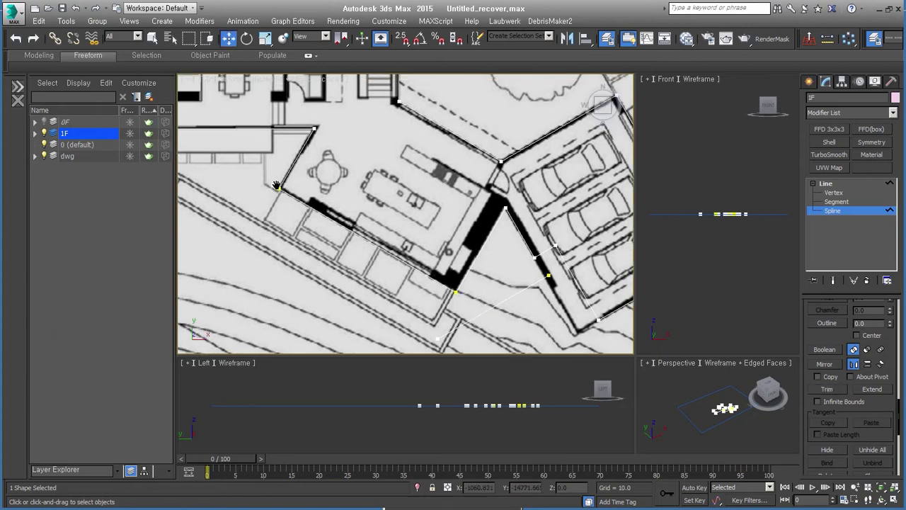
scroll(289, 200, up, 3)
scroll(334, 271, down, 1)
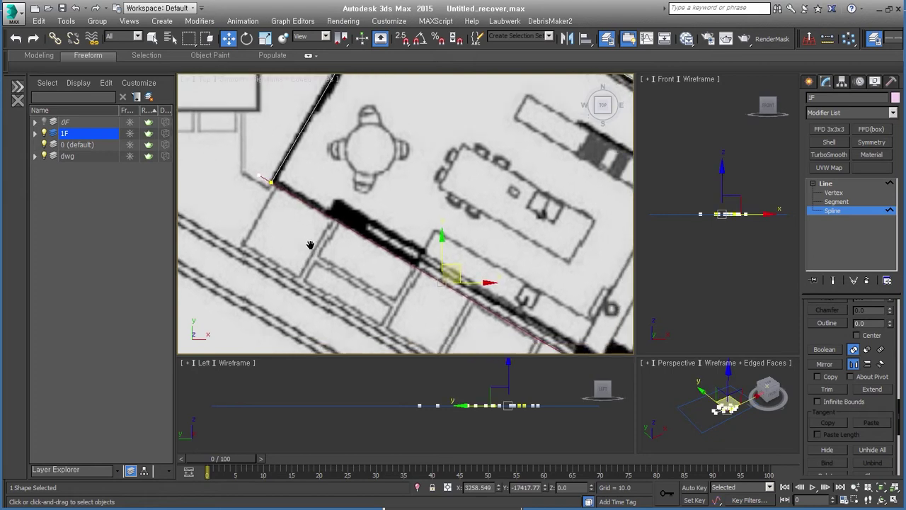
scroll(313, 249, down, 3)
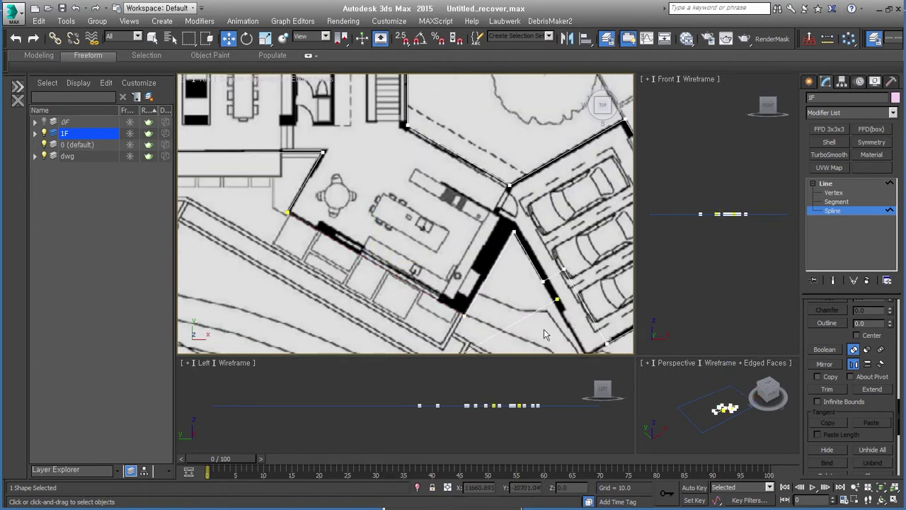
scroll(828, 335, up, 5)
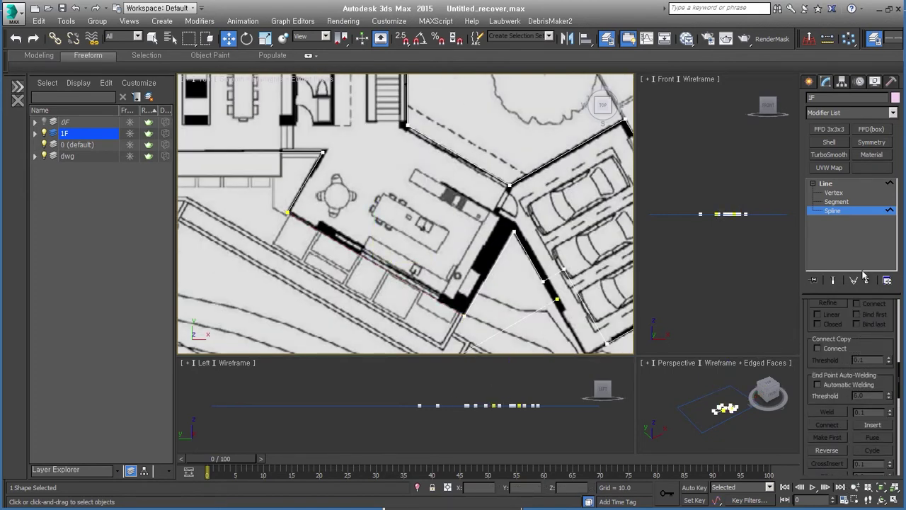
key(1)
scroll(850, 305, down, 1)
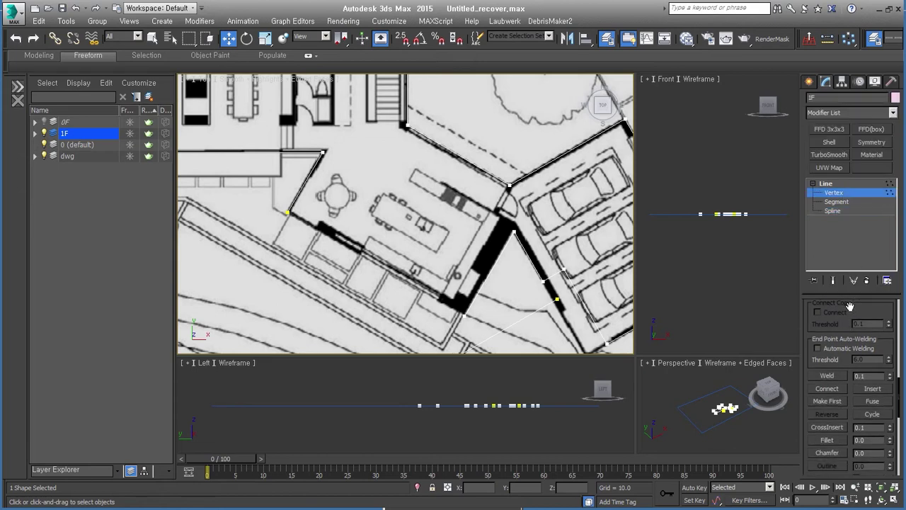
Step: Connect the open vertex end along the lower wall of the 1F outline
click(829, 390)
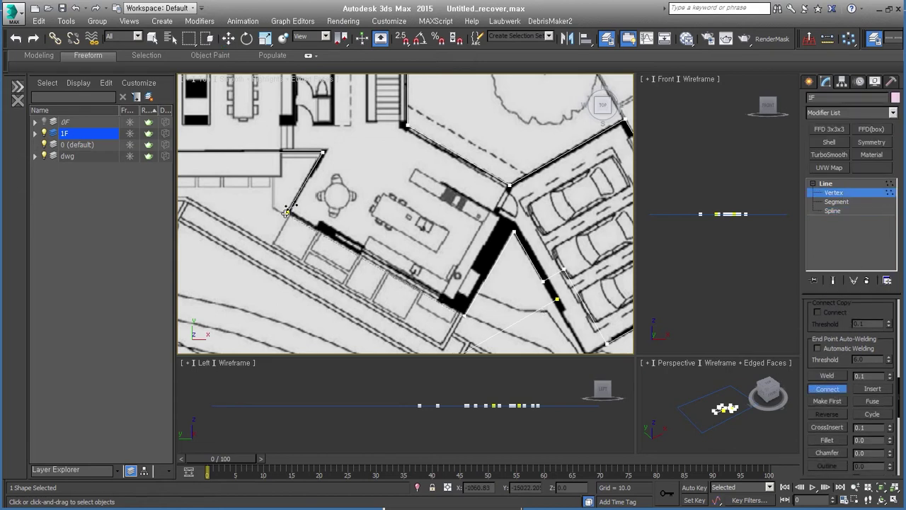
drag(288, 213, 460, 312)
middle_drag(445, 249, 385, 189)
key(Escape)
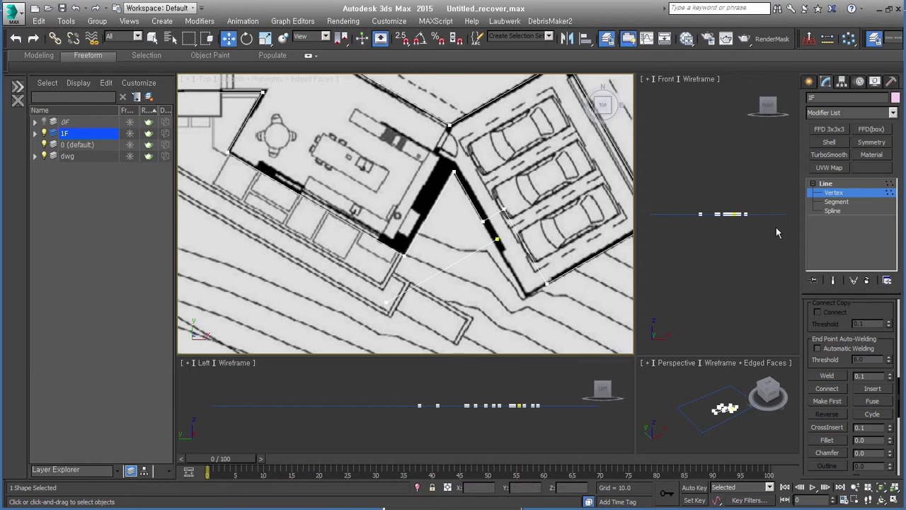
Step: Try extending the garage-side spline end, undoing the short end segment
click(821, 212)
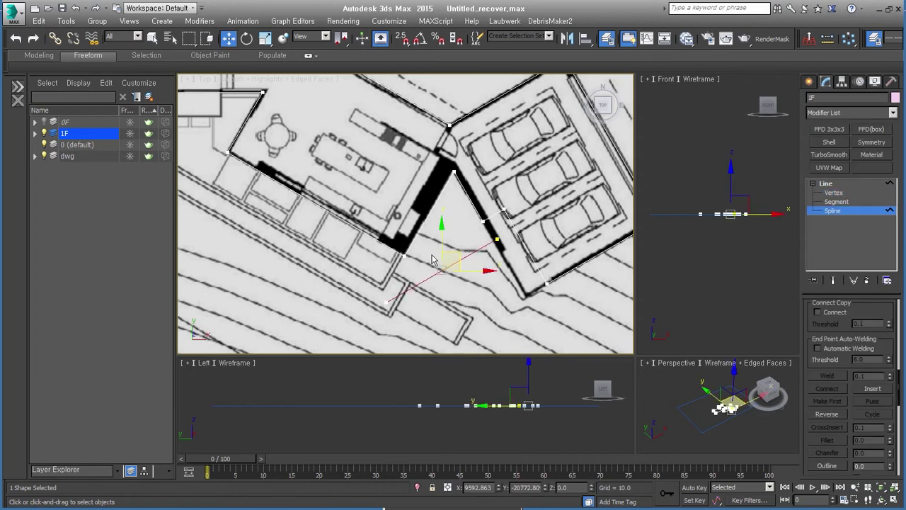
click(504, 220)
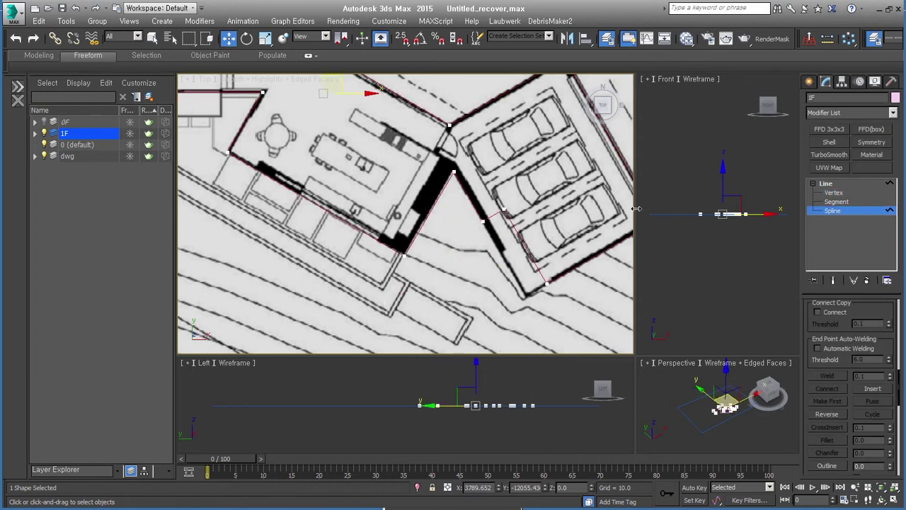
click(835, 202)
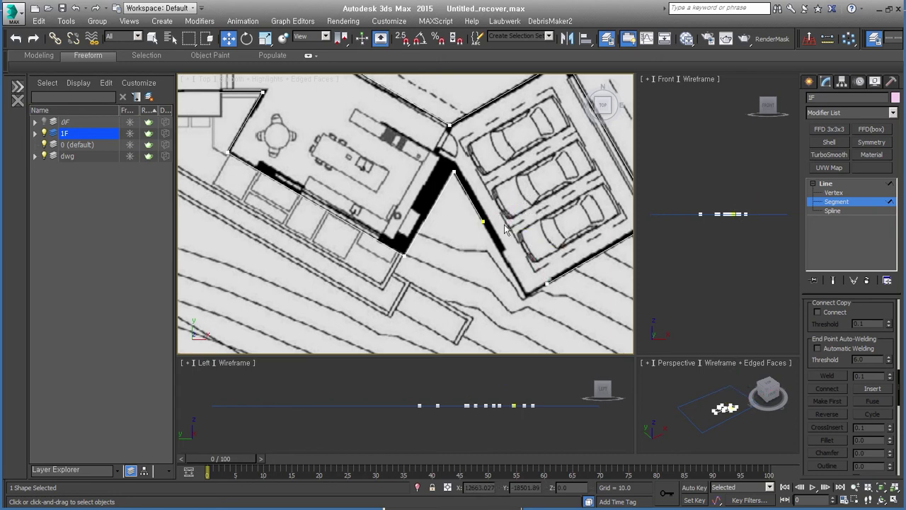
click(832, 211)
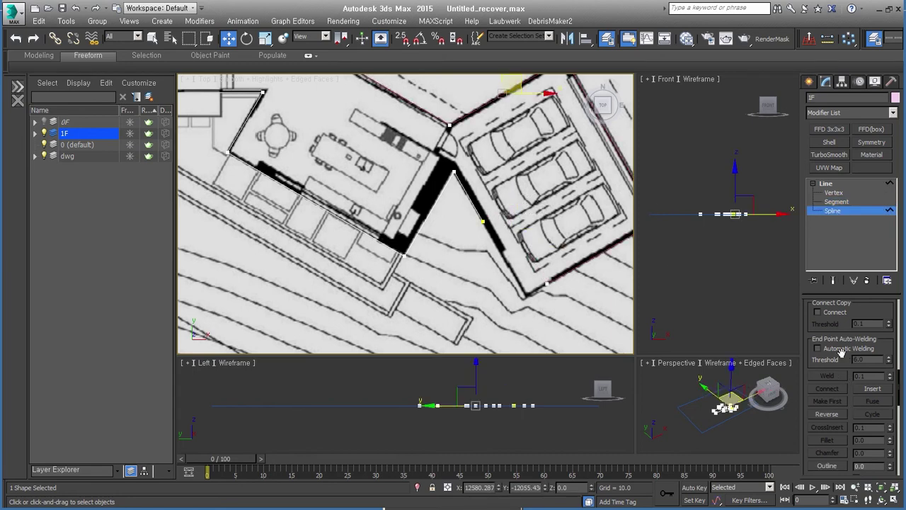
scroll(844, 357, down, 4)
click(873, 396)
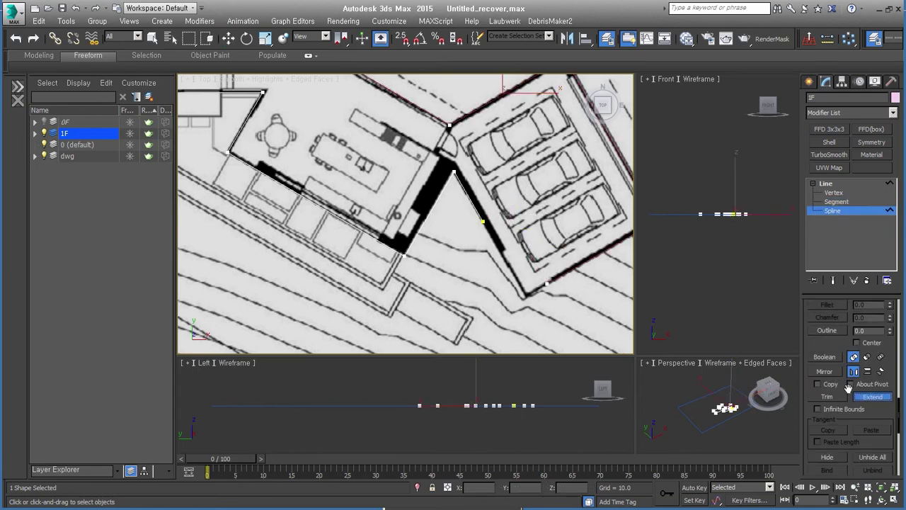
click(470, 209)
key(ctrl+z)
click(479, 211)
Step: Retry extending the garage-side end and turn off Infinite Bounds for Extend
middle_drag(510, 289, 483, 241)
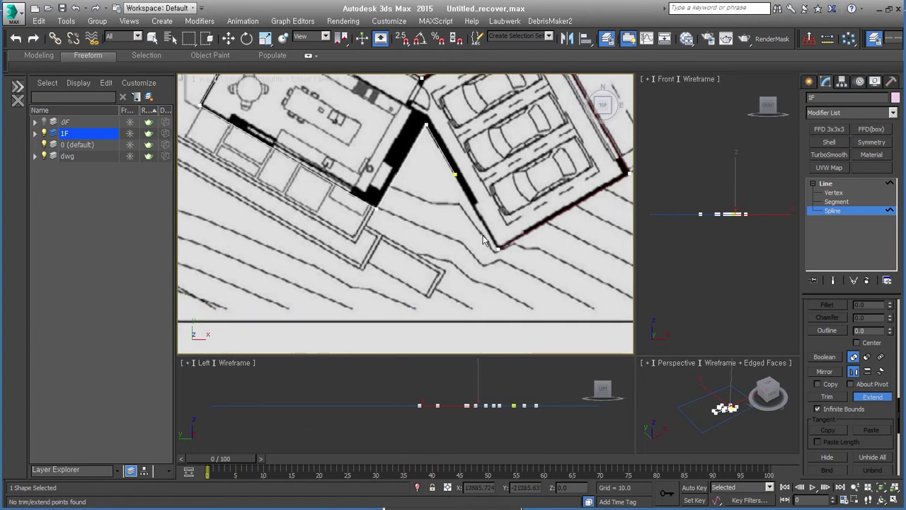
middle_drag(512, 283, 524, 308)
click(836, 202)
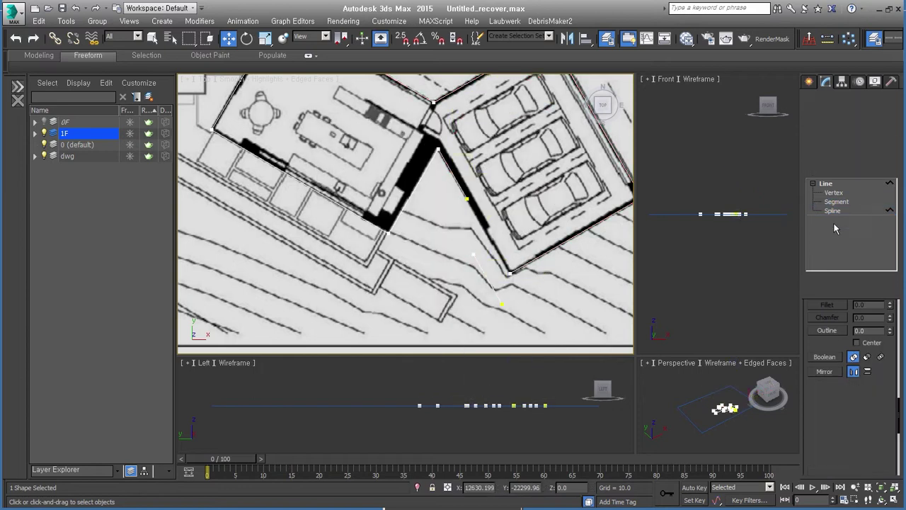
click(872, 396)
click(467, 199)
right_click(525, 286)
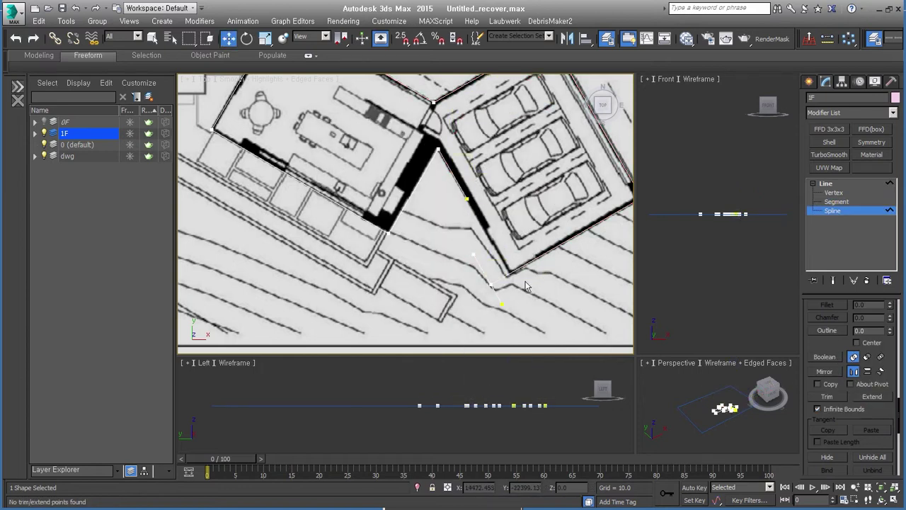
middle_drag(525, 286, 480, 296)
scroll(859, 363, up, 2)
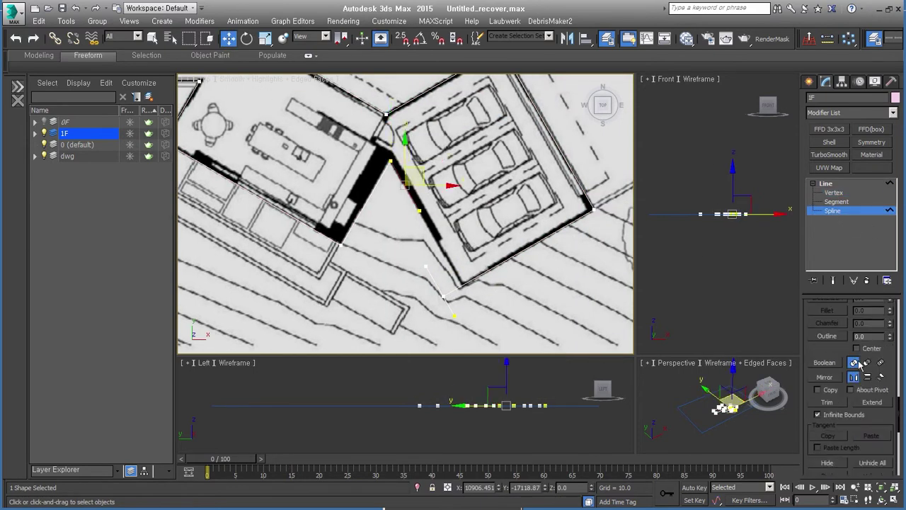
click(818, 414)
scroll(505, 291, down, 5)
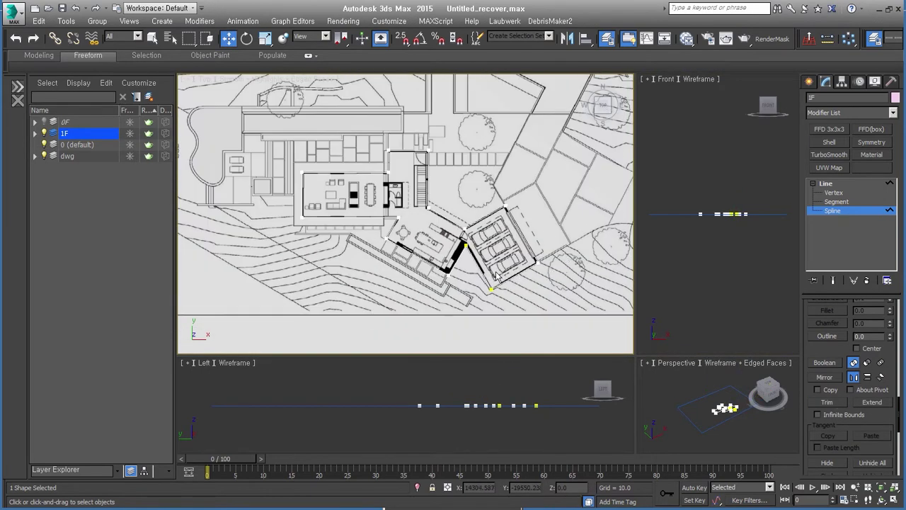
scroll(327, 191, up, 1)
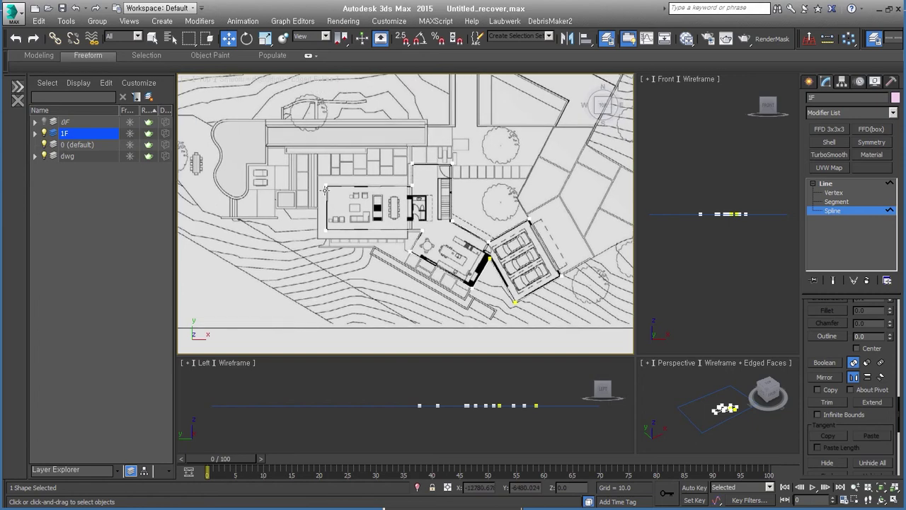
Step: Pan across the plan and show the 1F line's Line modifier stack in the Modify panel
scroll(325, 190, up, 3)
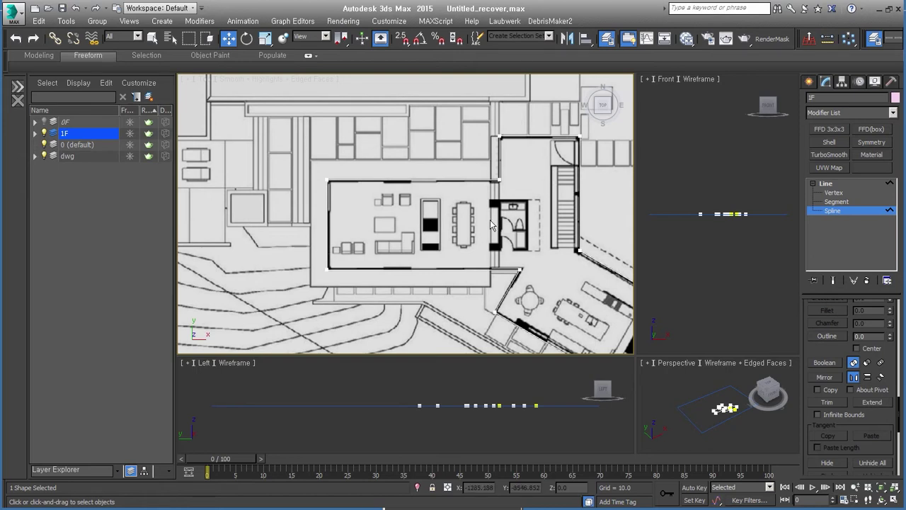
scroll(490, 220, down, 2)
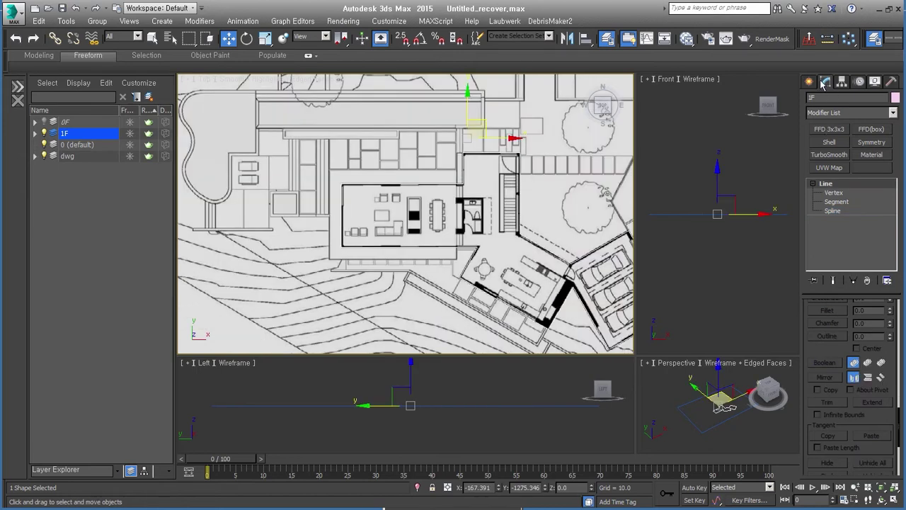
click(809, 82)
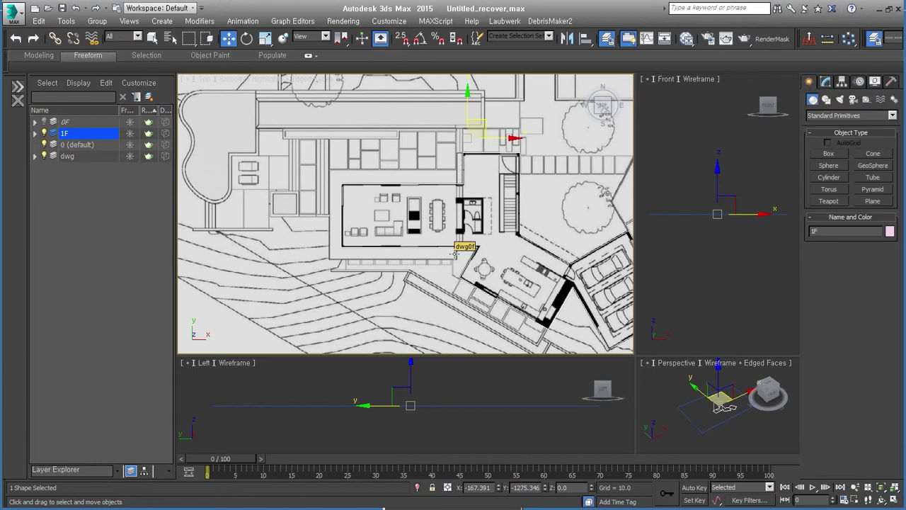
middle_drag(455, 254, 396, 228)
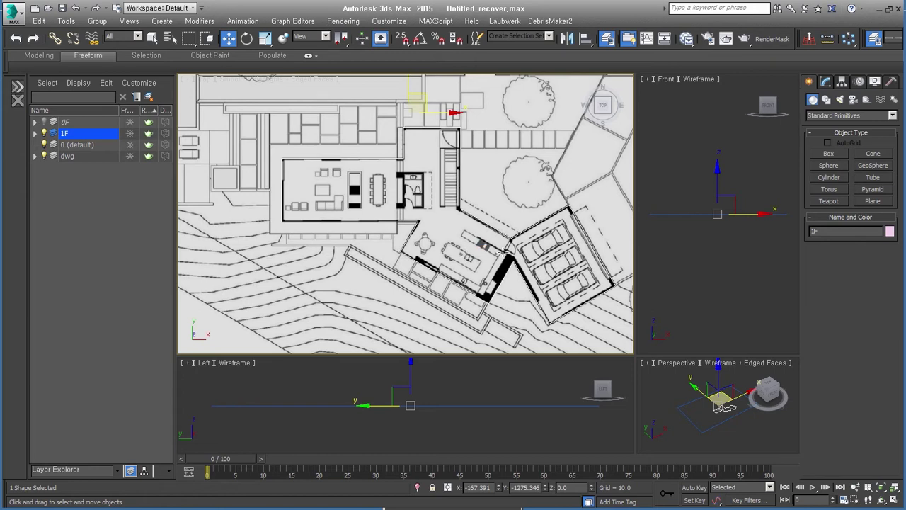
middle_drag(504, 249, 482, 269)
click(825, 81)
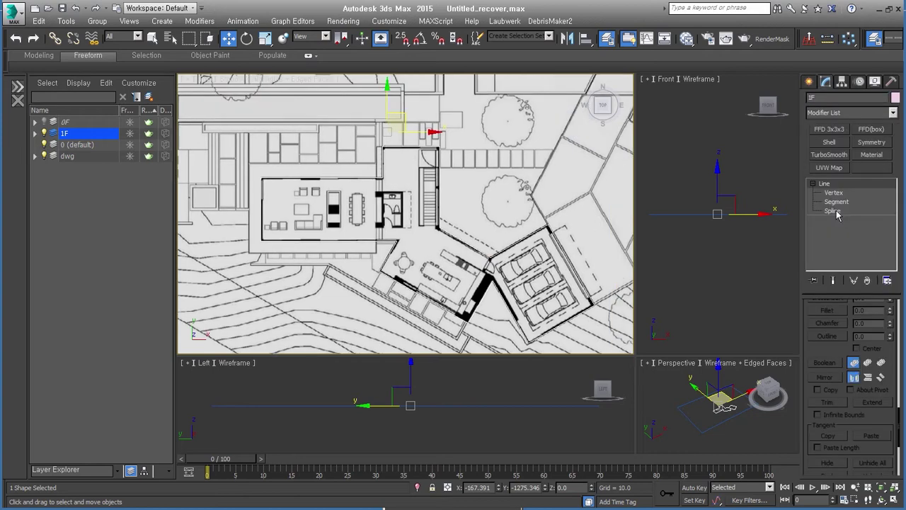
Step: Weld the three overlapping end vertices of the 1F line at Vertex level
click(834, 212)
scroll(434, 267, up, 2)
scroll(433, 268, up, 4)
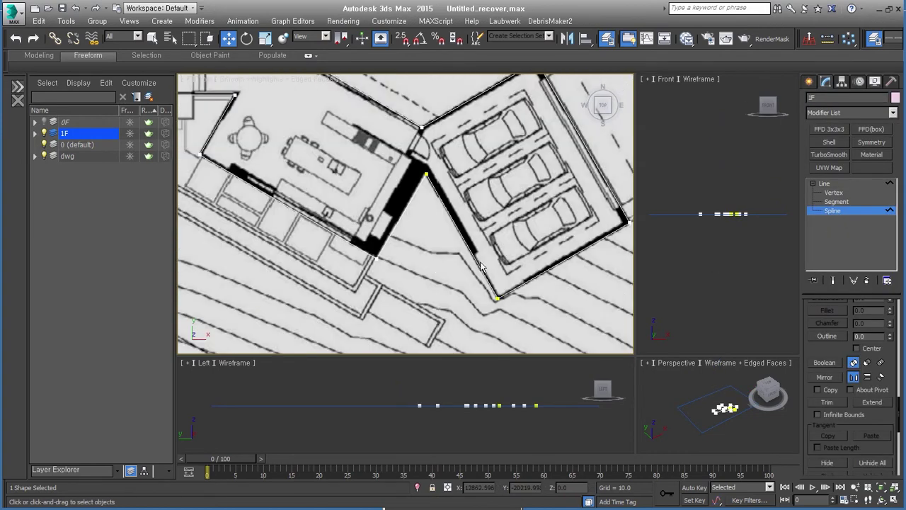
key(1)
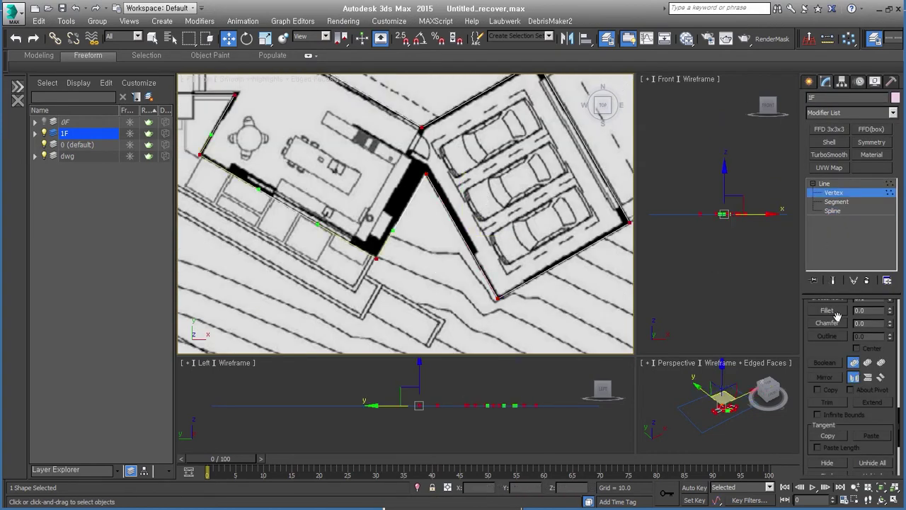
drag(835, 352, 836, 418)
click(836, 396)
key(3)
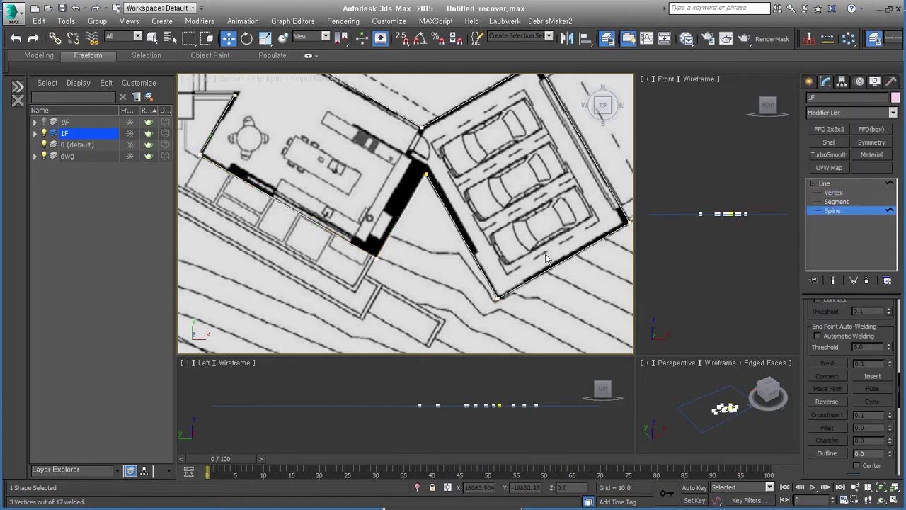
Step: Start an Outline offset on the 1F spline and zoom in on its corner
middle_drag(589, 259, 578, 282)
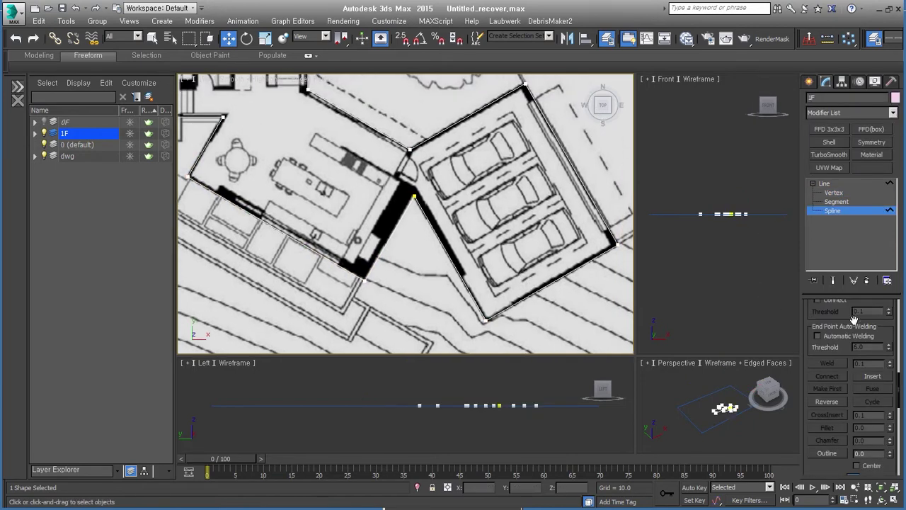
scroll(837, 312, down, 5)
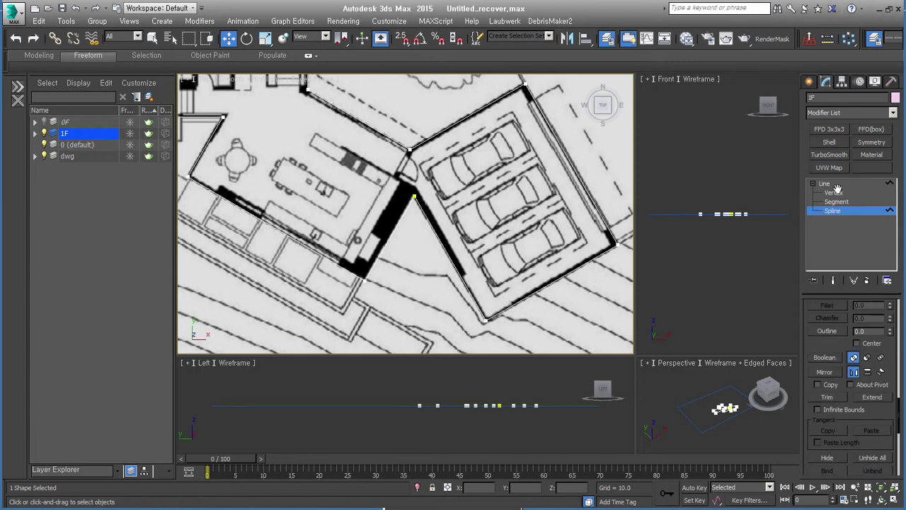
click(828, 327)
middle_drag(406, 222, 551, 295)
middle_drag(373, 191, 454, 223)
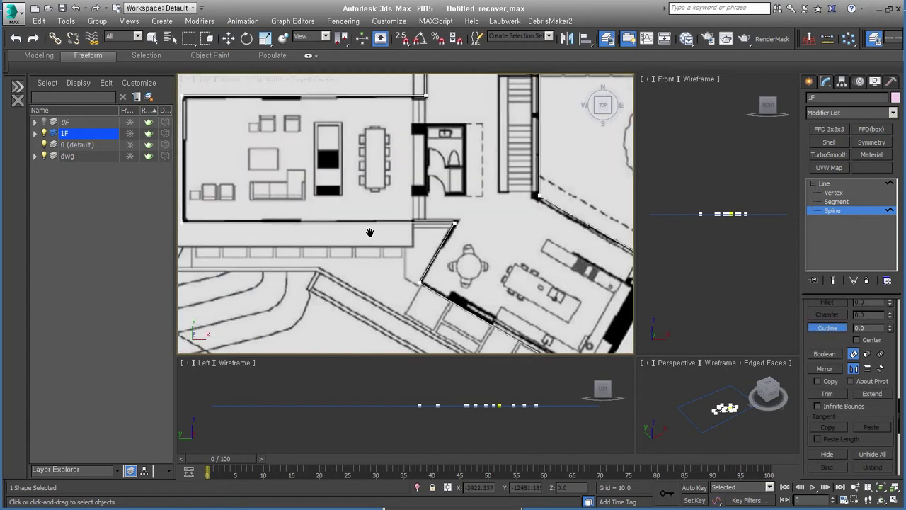
Step: Outline the 1F spline with an offset of about 197 units to double its wall lines
scroll(454, 223, up, 2)
drag(454, 224, 453, 225)
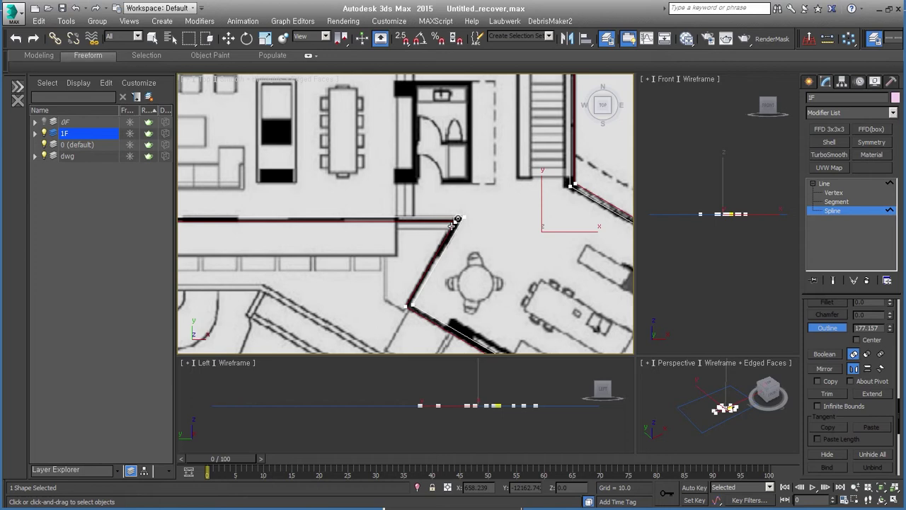
drag(452, 225, 457, 222)
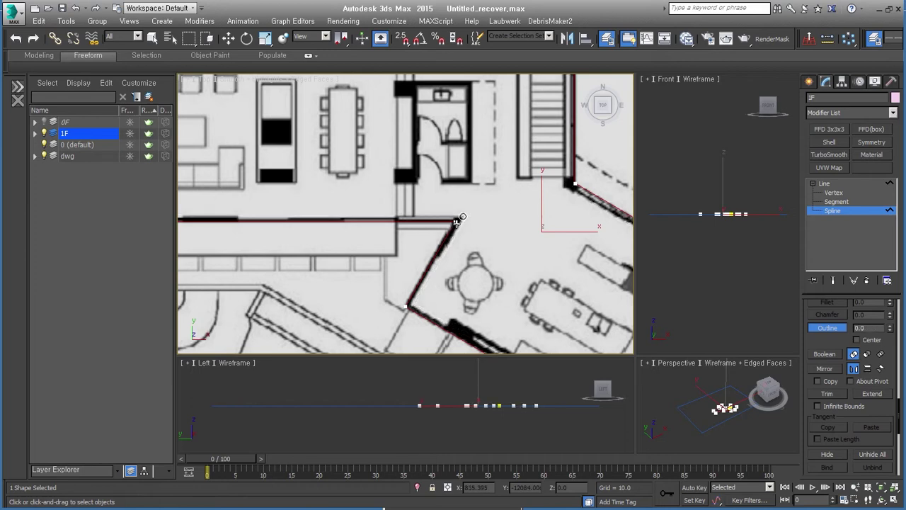
key(Return)
Step: Leave outline mode and pan across the plan to inspect the doubled walls and kitchen wing
scroll(493, 263, down, 2)
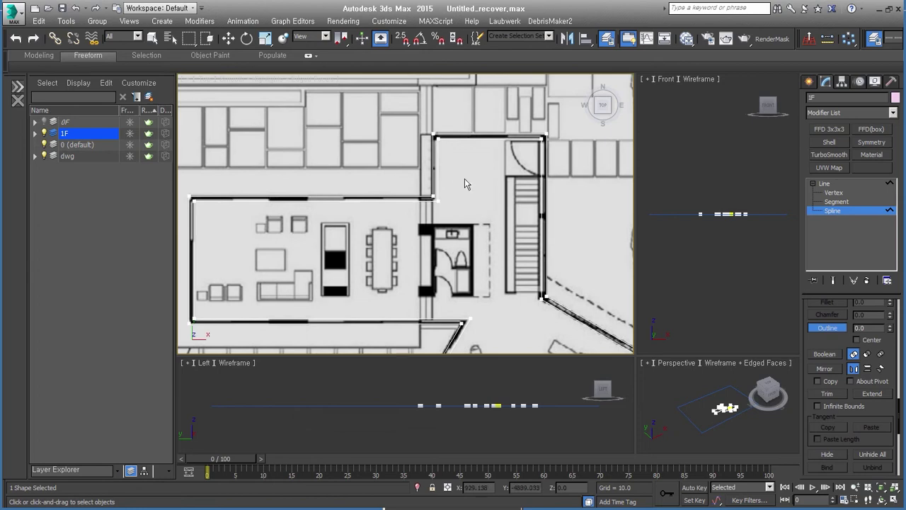
key(w)
mouse_move(456, 177)
middle_down()
mouse_move(439, 201)
mouse_move(412, 164)
middle_up()
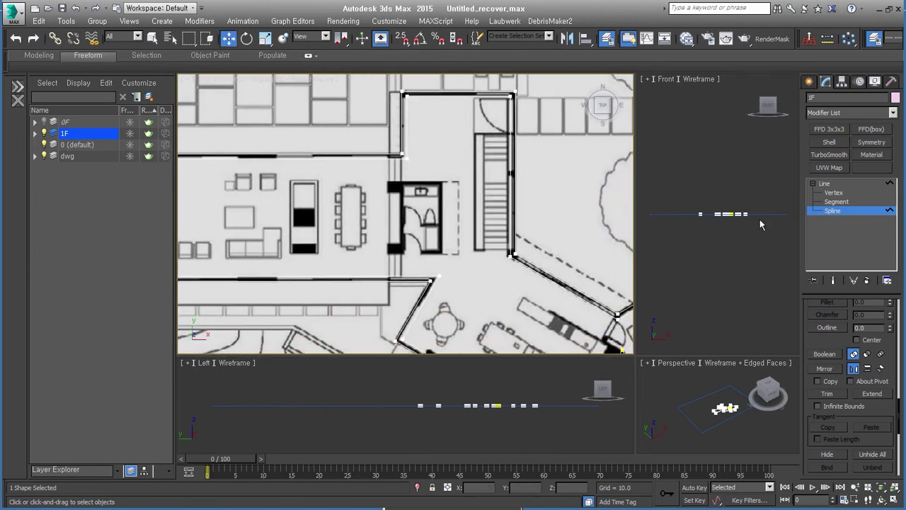
middle_drag(516, 280, 481, 195)
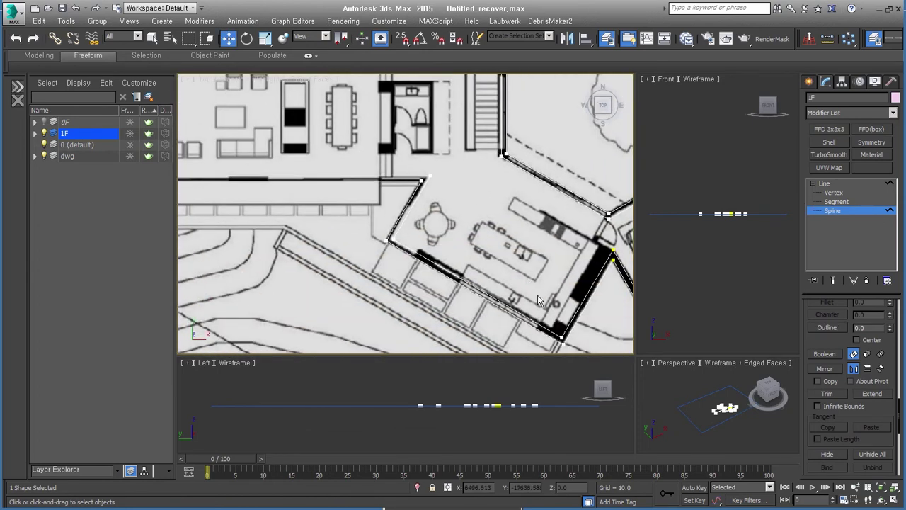
middle_drag(409, 271, 369, 222)
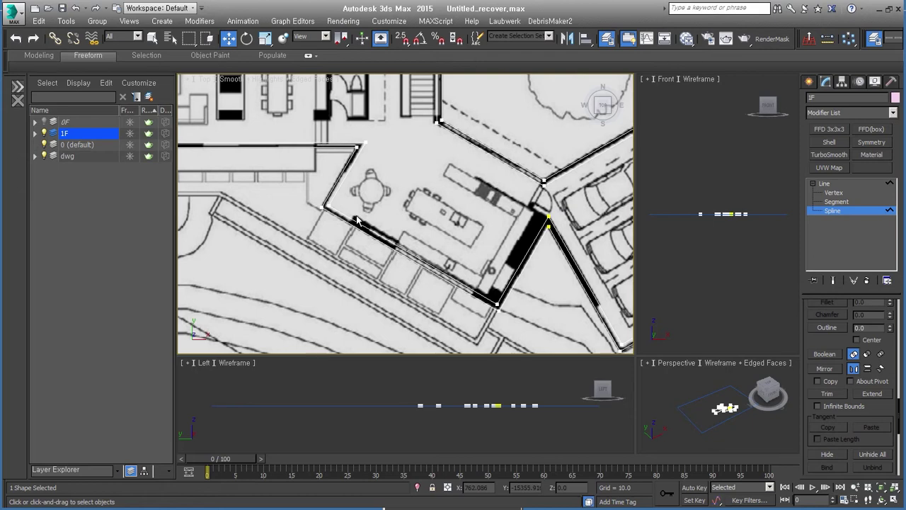
scroll(357, 221, up, 2)
scroll(336, 216, up, 2)
Step: At Segment level, move the lower wall segment by the dining area onto the plan's wall line
key(2)
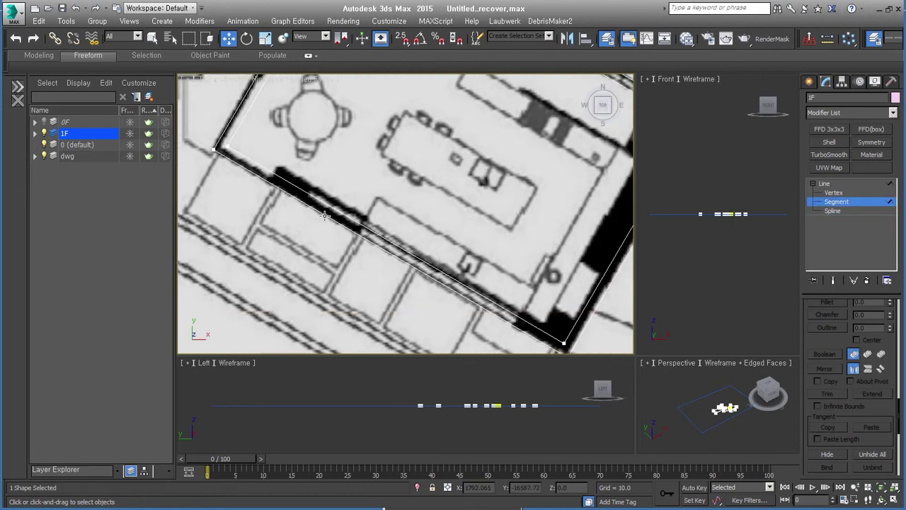
middle_drag(324, 215, 349, 238)
drag(397, 218, 372, 245)
scroll(390, 259, down, 2)
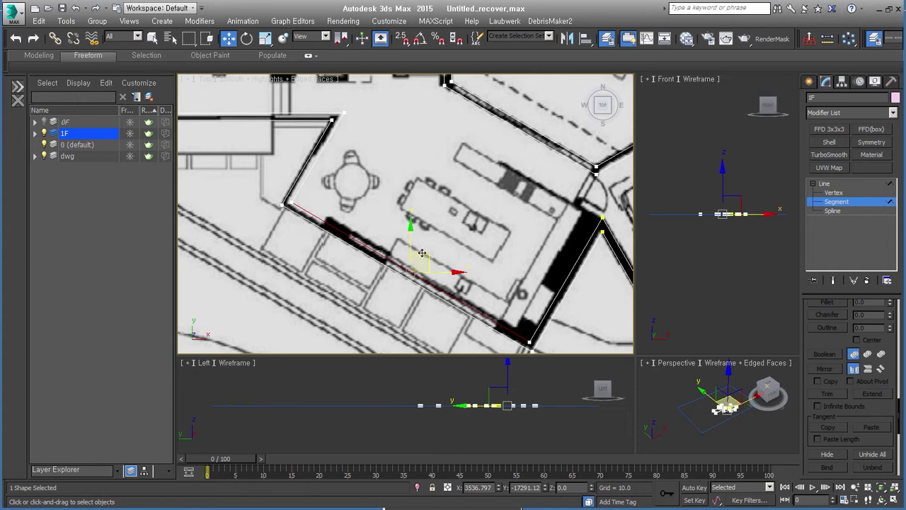
drag(428, 253, 431, 251)
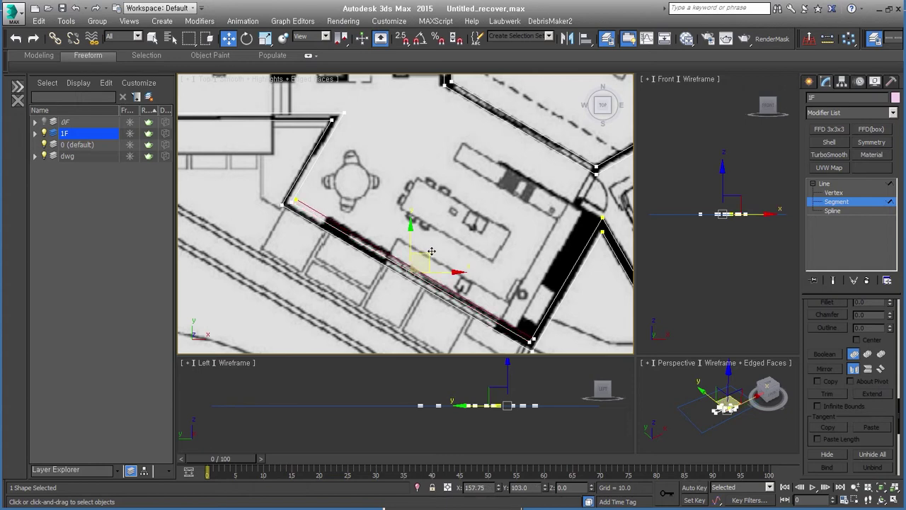
click(566, 269)
click(354, 170)
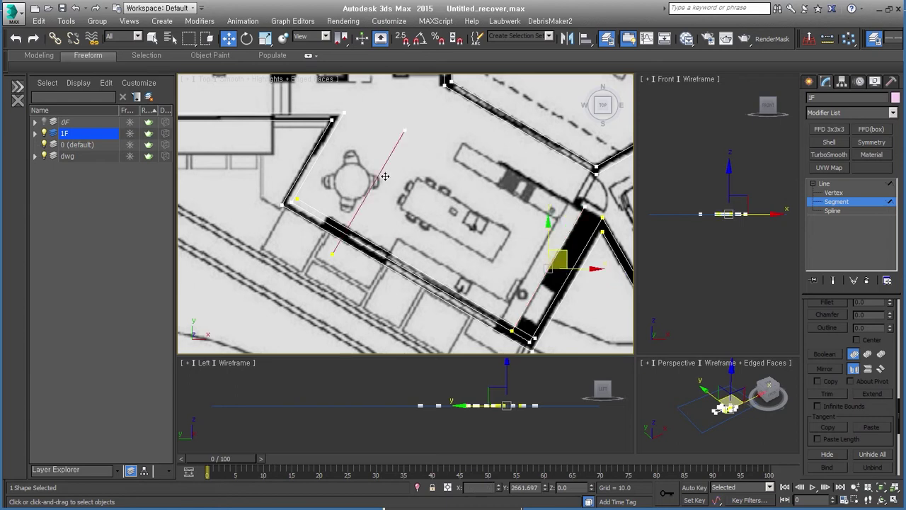
scroll(295, 226, up, 3)
scroll(854, 331, down, 5)
Step: At Spline level, use Trim on the overlapping outline lines at the wall corner
key(3)
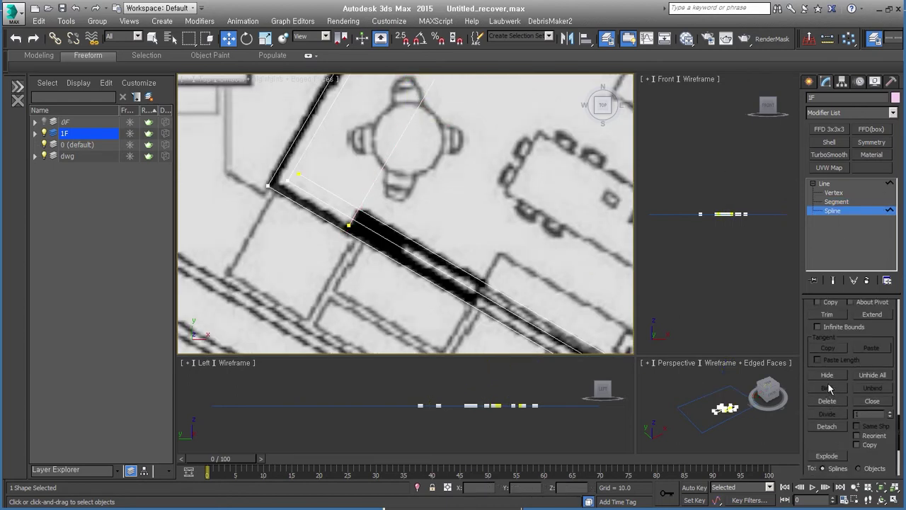
click(827, 314)
mouse_move(354, 216)
middle_down()
mouse_move(362, 247)
mouse_move(502, 260)
mouse_move(482, 278)
middle_up()
scroll(420, 261, down, 2)
click(252, 174)
scroll(496, 298, up, 2)
scroll(510, 269, up, 1)
scroll(524, 241, up, 1)
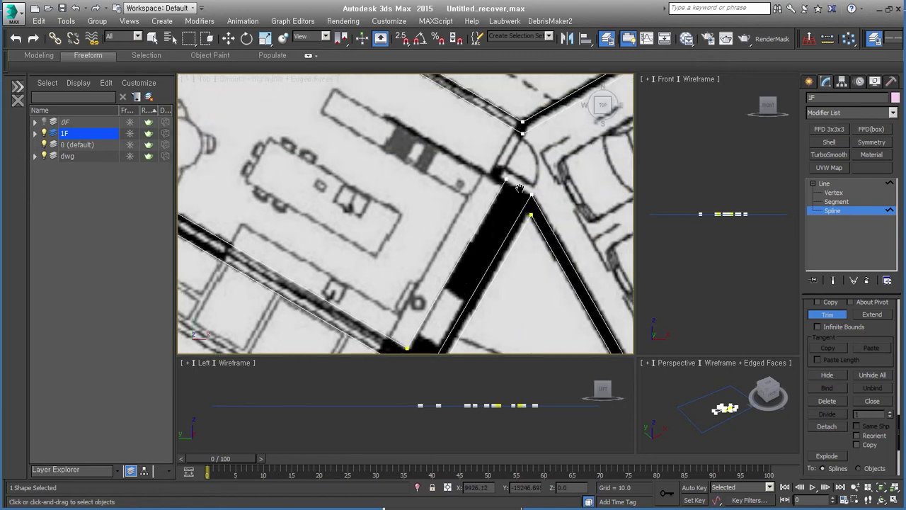
scroll(529, 221, up, 1)
key(w)
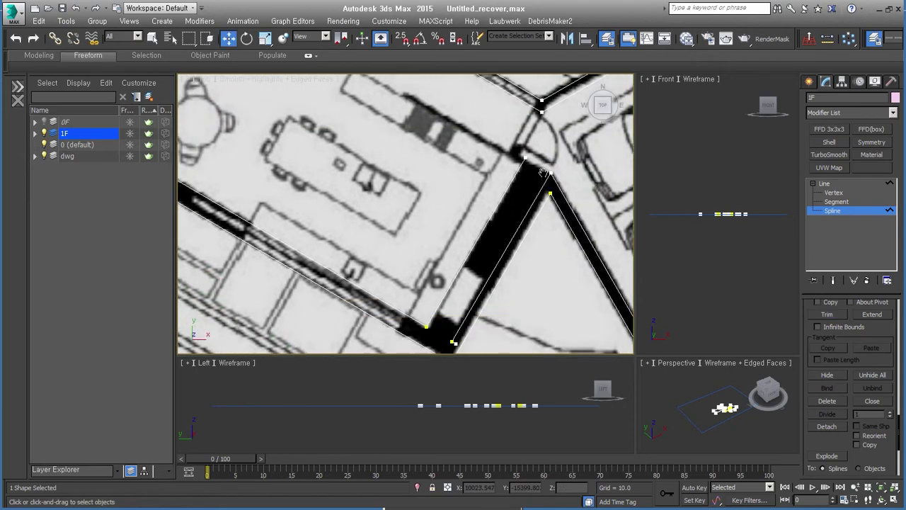
Step: Select the kitchen-wall outline, switch to Vertex level and enable Connect
middle_drag(492, 300, 510, 233)
click(487, 287)
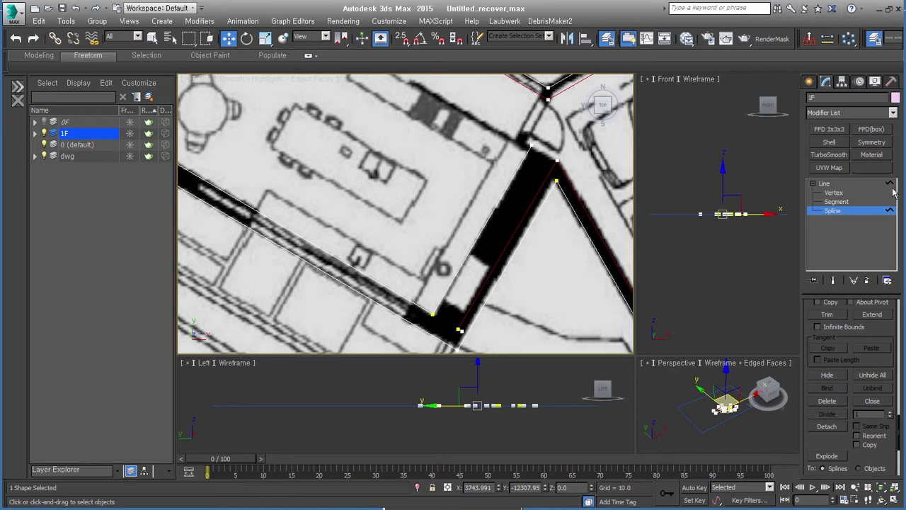
click(836, 202)
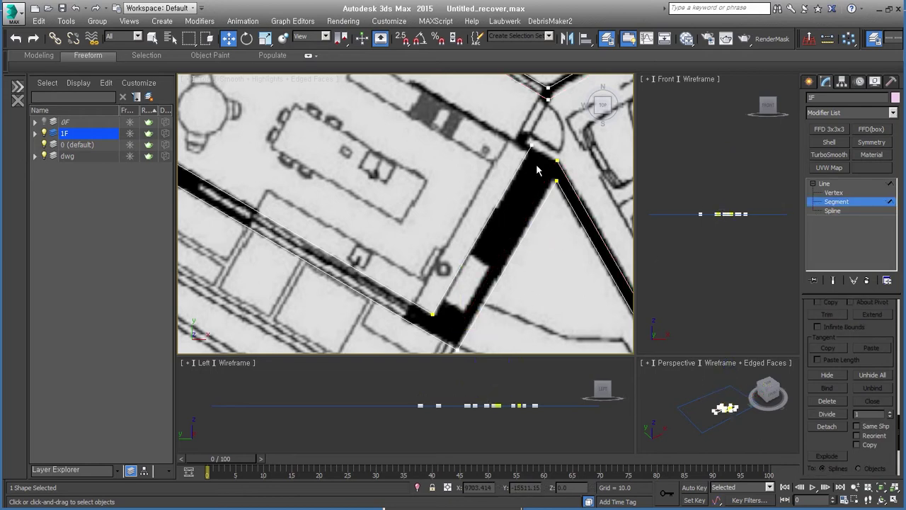
middle_drag(461, 323, 436, 373)
click(834, 193)
scroll(825, 382, up, 3)
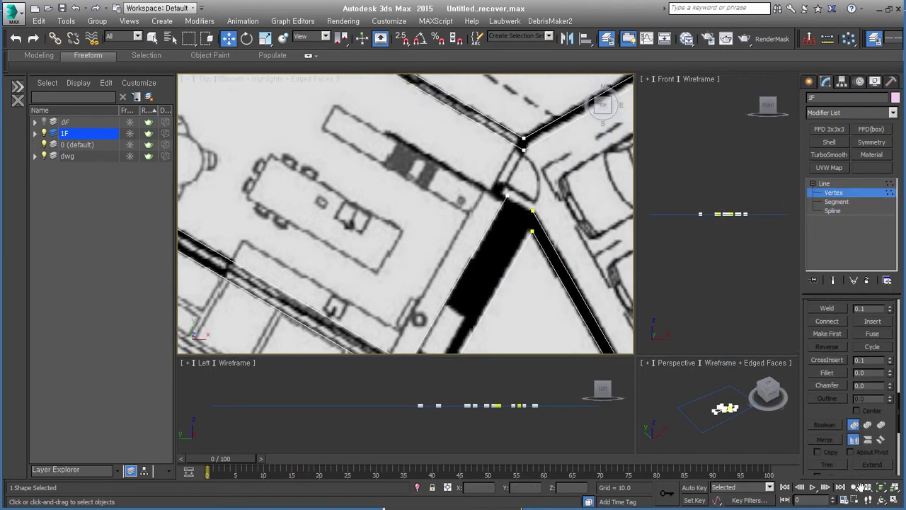
click(828, 328)
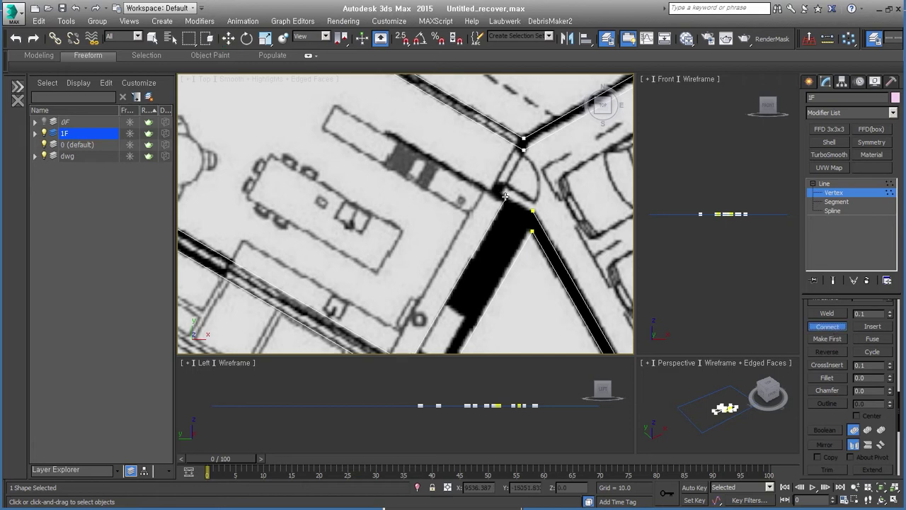
scroll(448, 244, down, 3)
scroll(435, 213, down, 3)
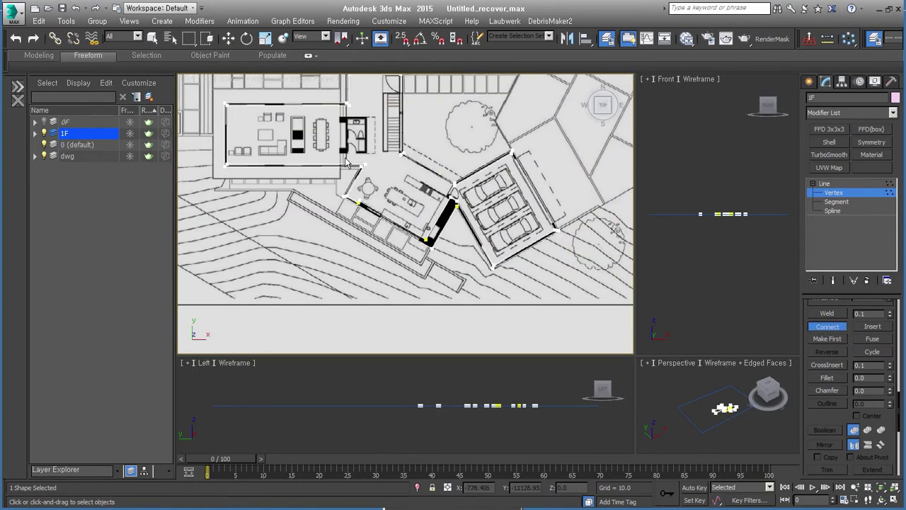
Step: Check the 1F outline vertices against the upper floor plan walls, ending in an angled view
scroll(344, 163, up, 2)
middle_drag(344, 163, 472, 210)
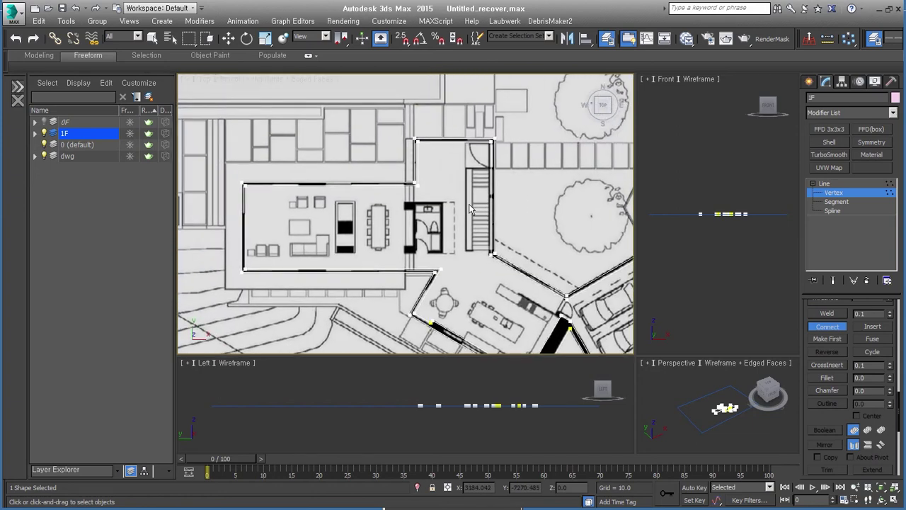
key(w)
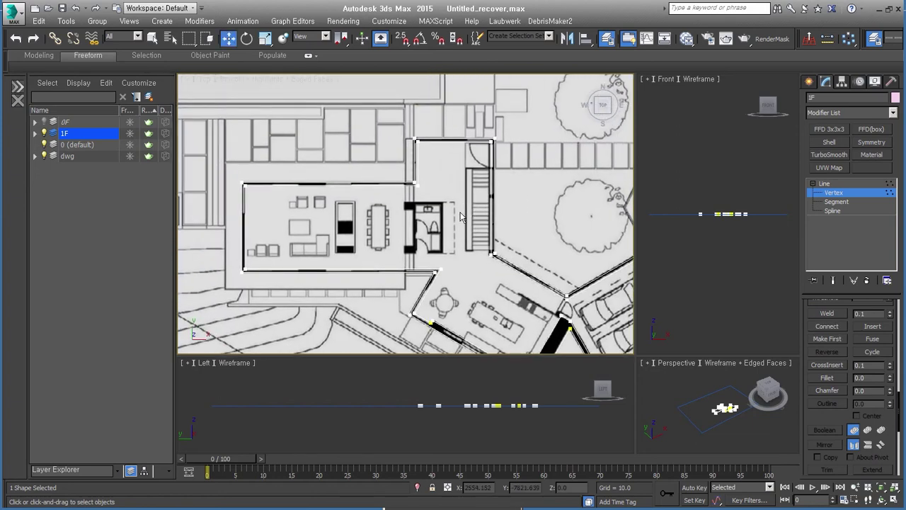
scroll(461, 221, up, 1)
scroll(401, 243, up, 1)
scroll(363, 253, up, 1)
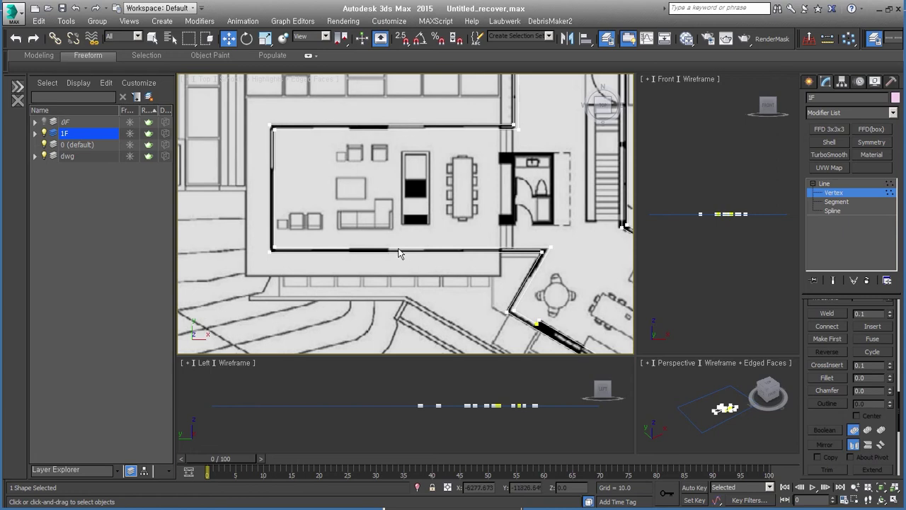
middle_drag(373, 205, 391, 211)
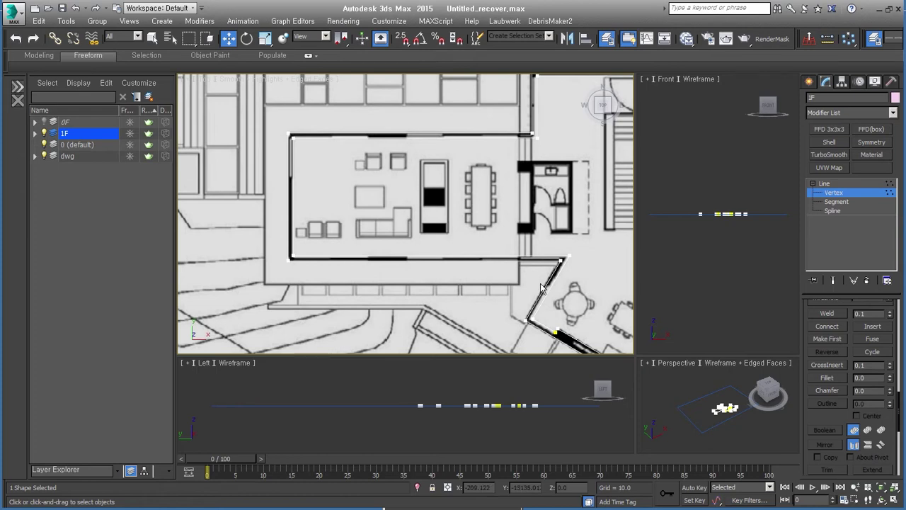
scroll(453, 248, down, 3)
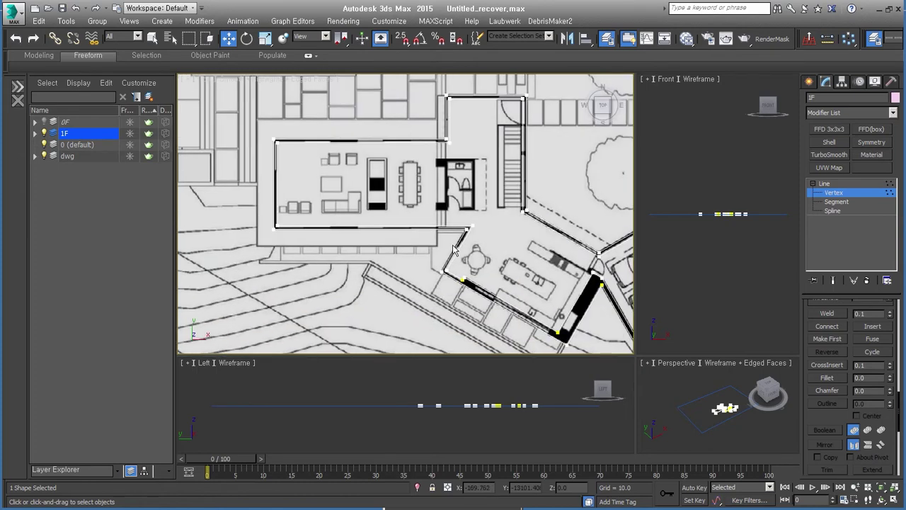
alt+middle_drag(454, 249, 513, 236)
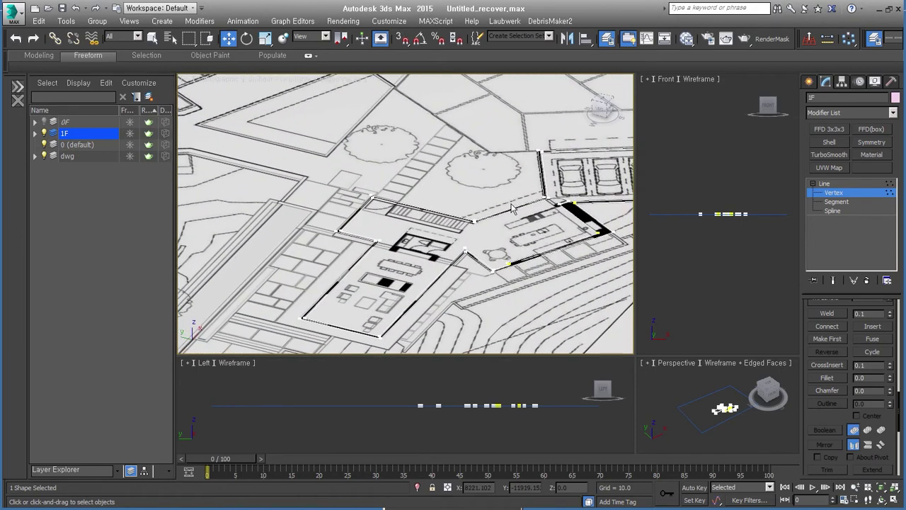
click(856, 193)
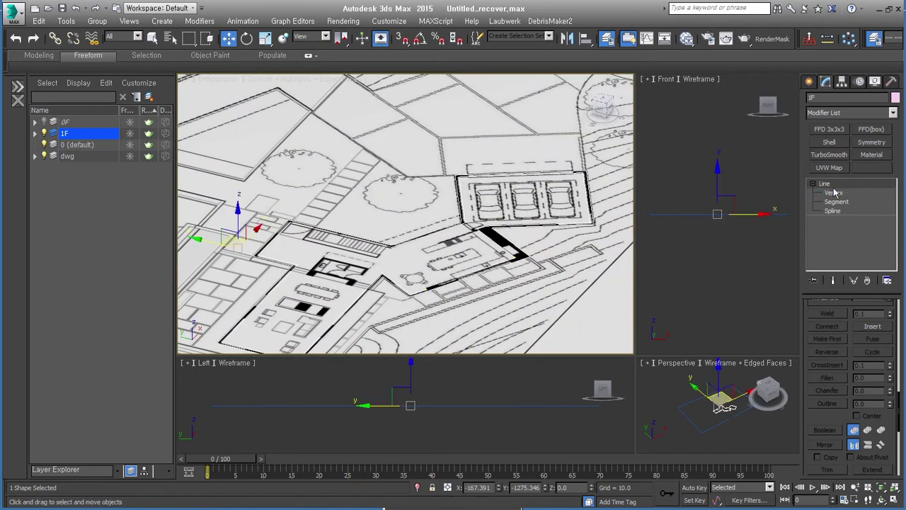
Step: Add a Shell to the 1F outline, weld its overlapping vertices, and set Outer Amount 549.3
click(829, 141)
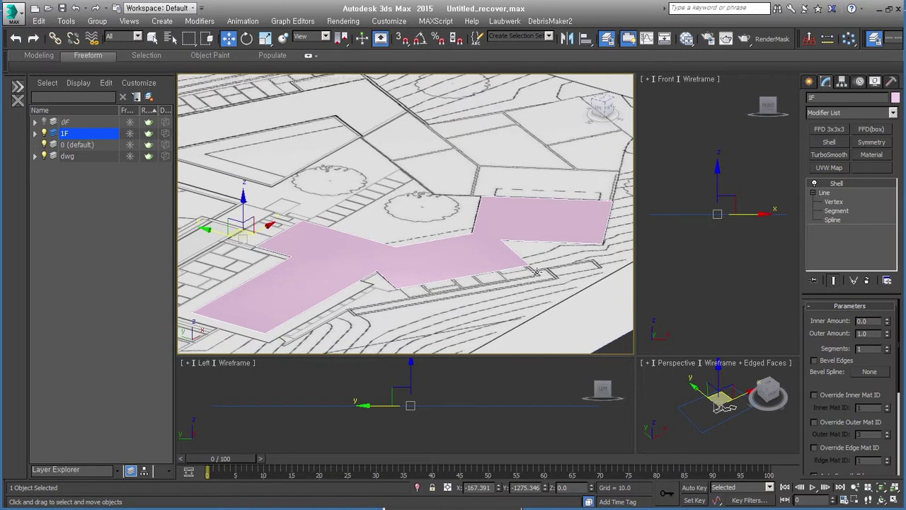
click(839, 202)
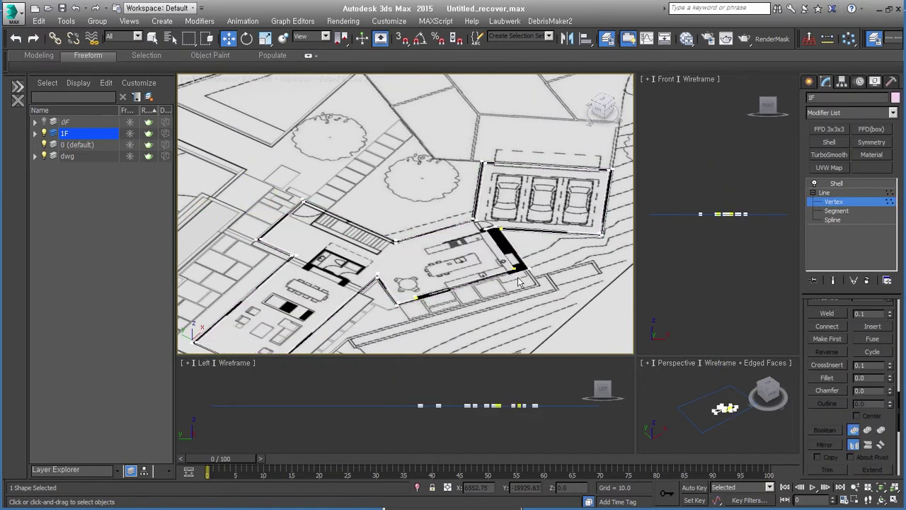
click(834, 315)
click(837, 184)
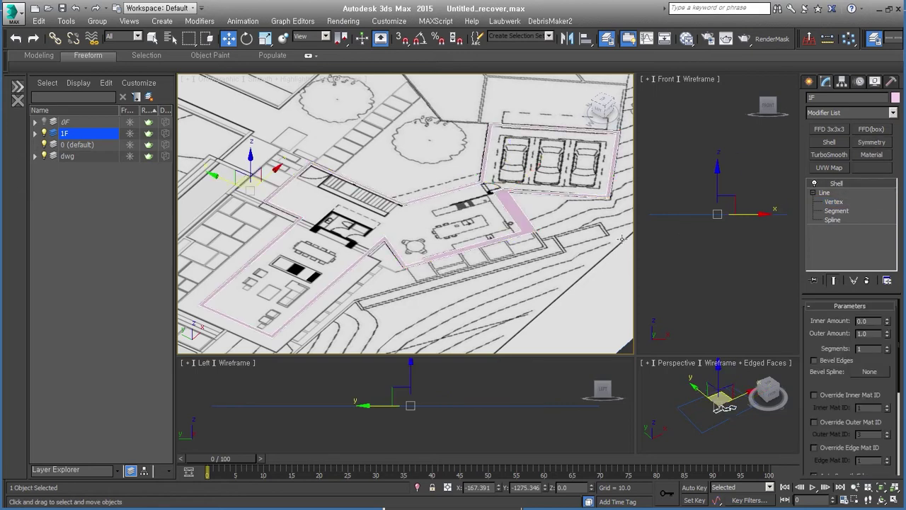
drag(887, 332, 732, 314)
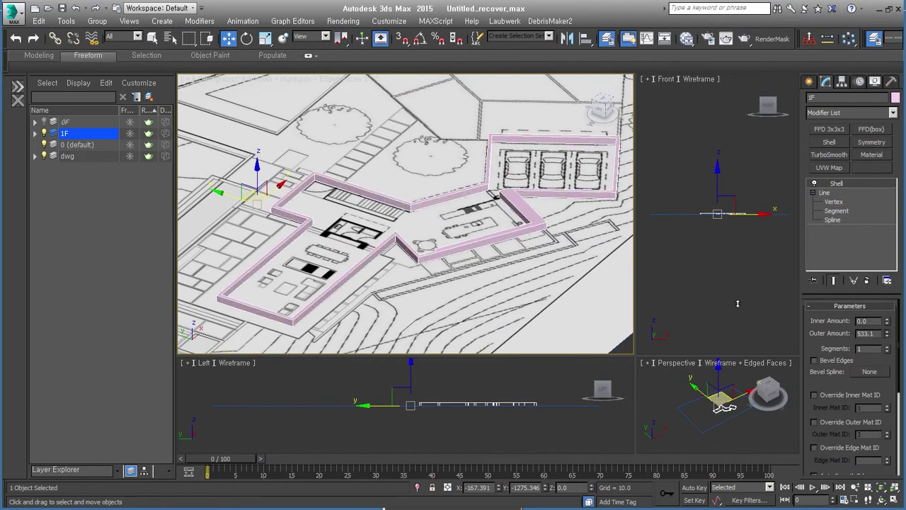
scroll(424, 242, up, 5)
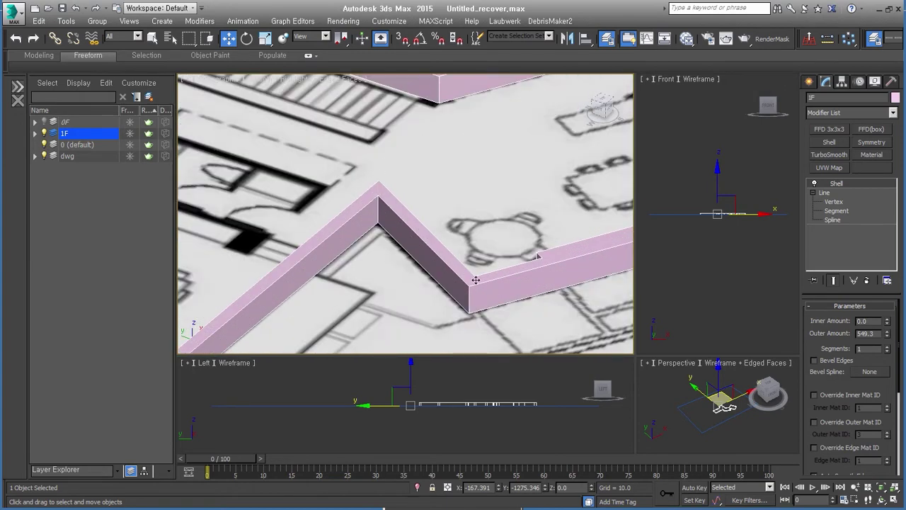
scroll(476, 281, down, 3)
scroll(386, 266, up, 2)
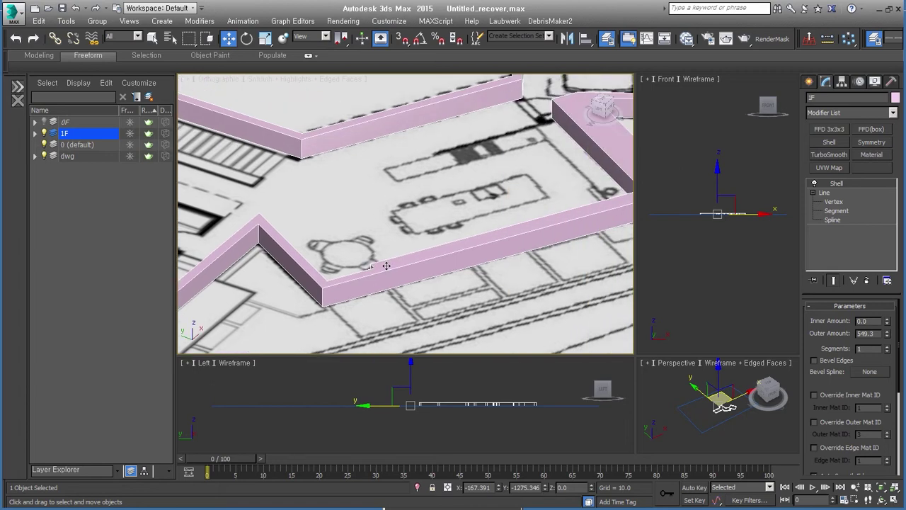
scroll(387, 294, down, 1)
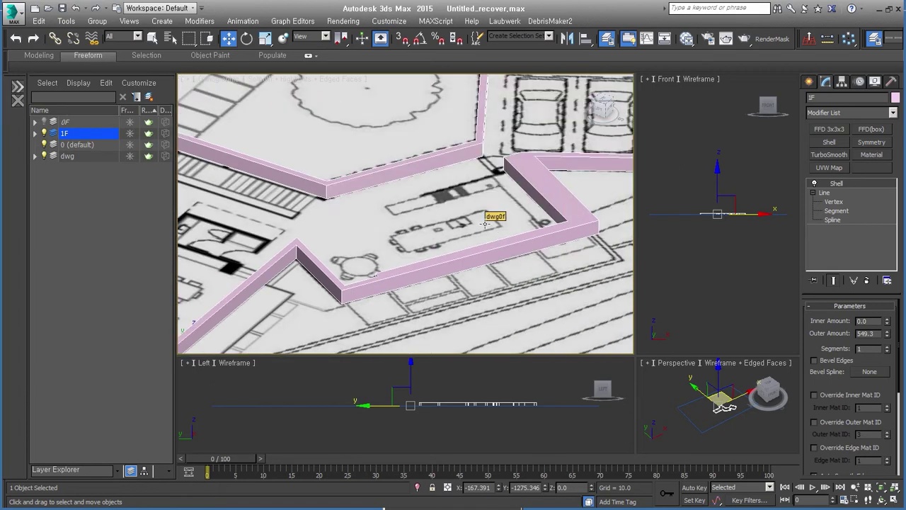
middle_drag(491, 214, 504, 205)
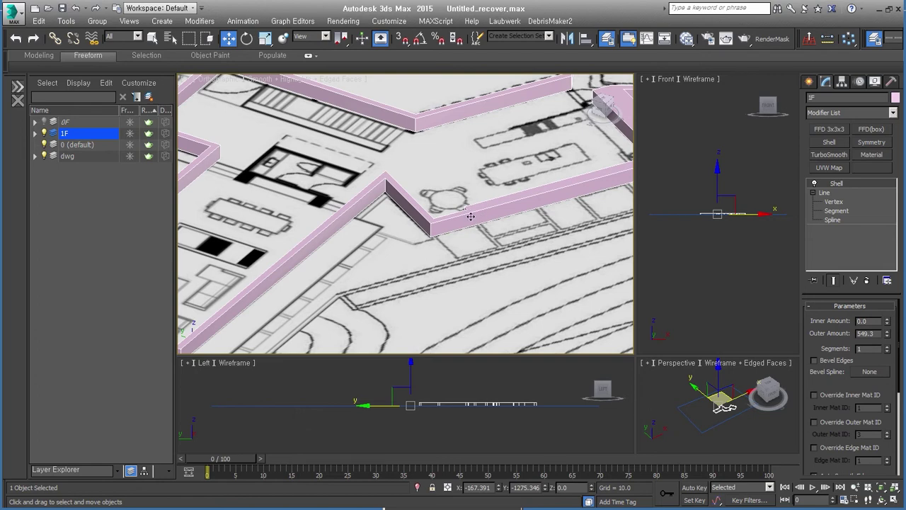
Step: Refine the 1F outline with a new vertex near the round-table corner, then return to Shell
click(834, 202)
click(833, 281)
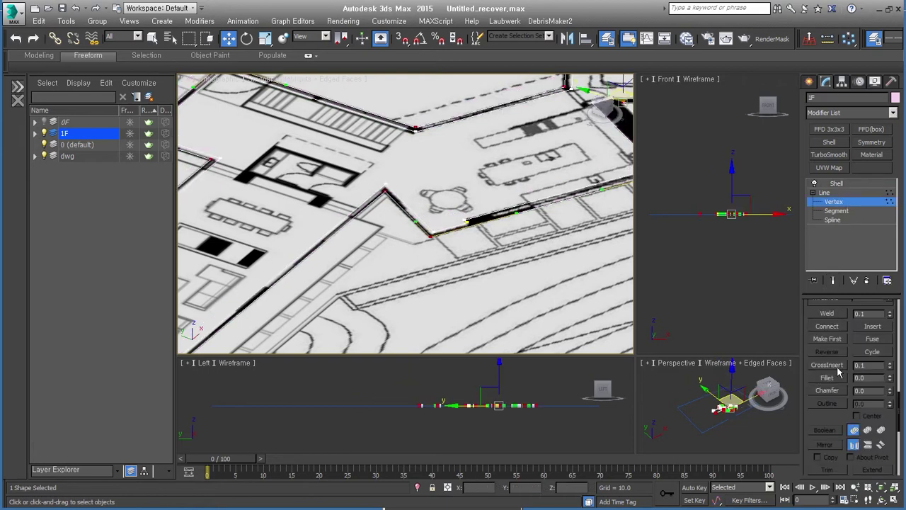
drag(852, 323, 849, 408)
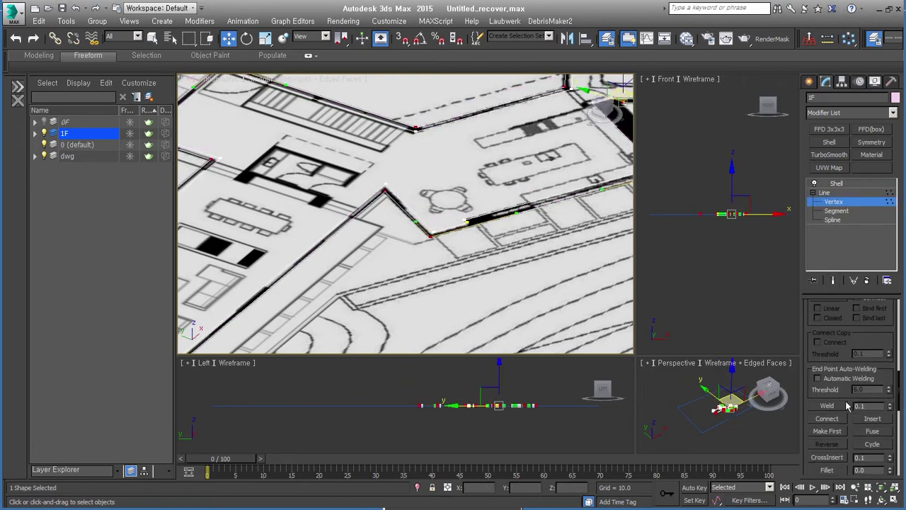
scroll(842, 409, up, 3)
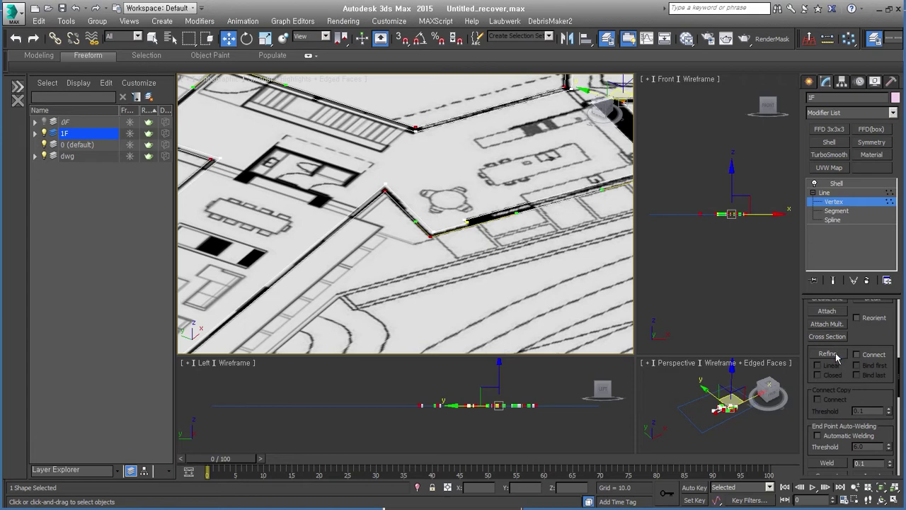
click(829, 353)
click(470, 225)
key(w)
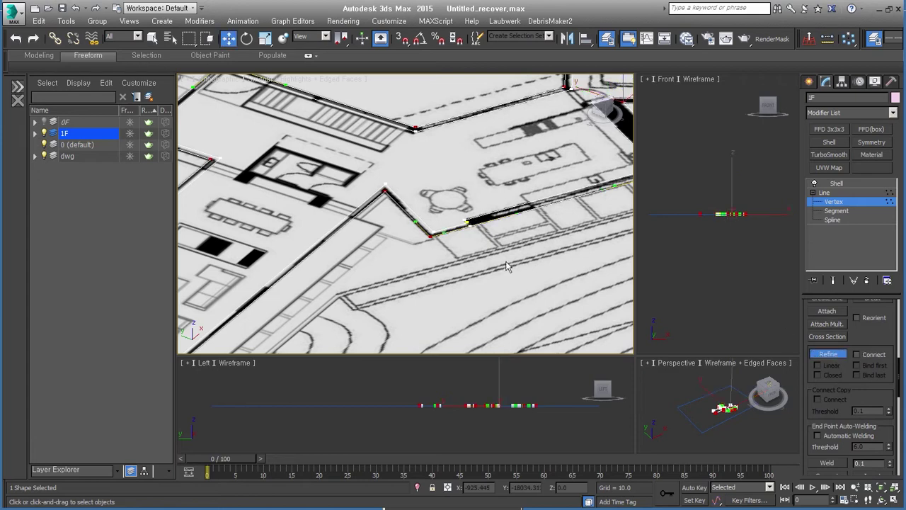
click(847, 204)
click(849, 183)
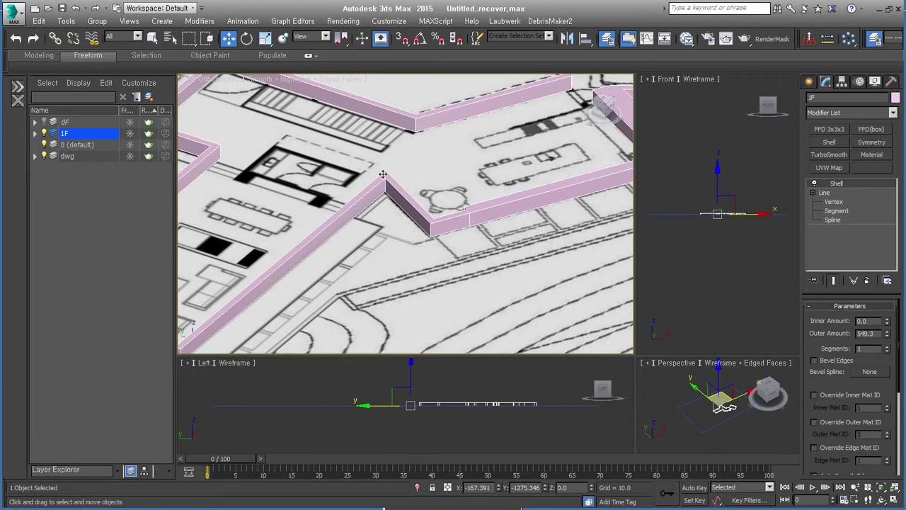
middle_drag(516, 208, 387, 250)
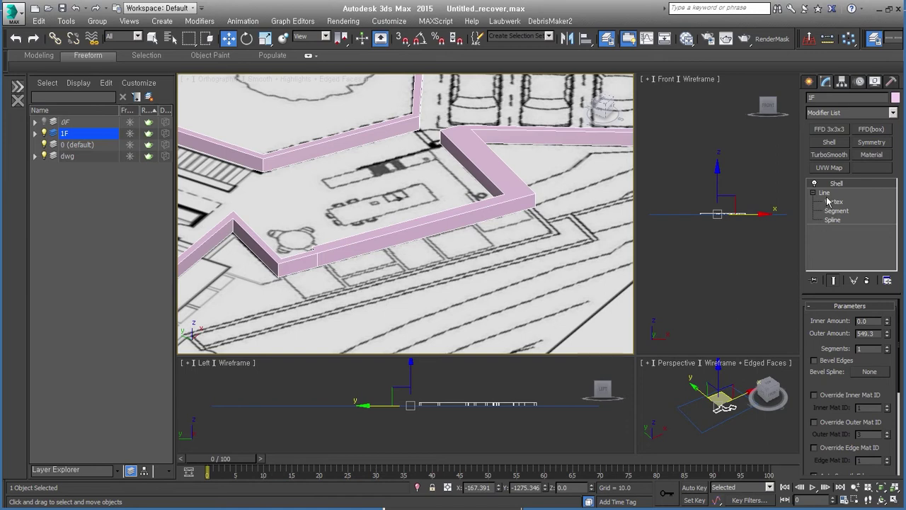
key(alt+e)
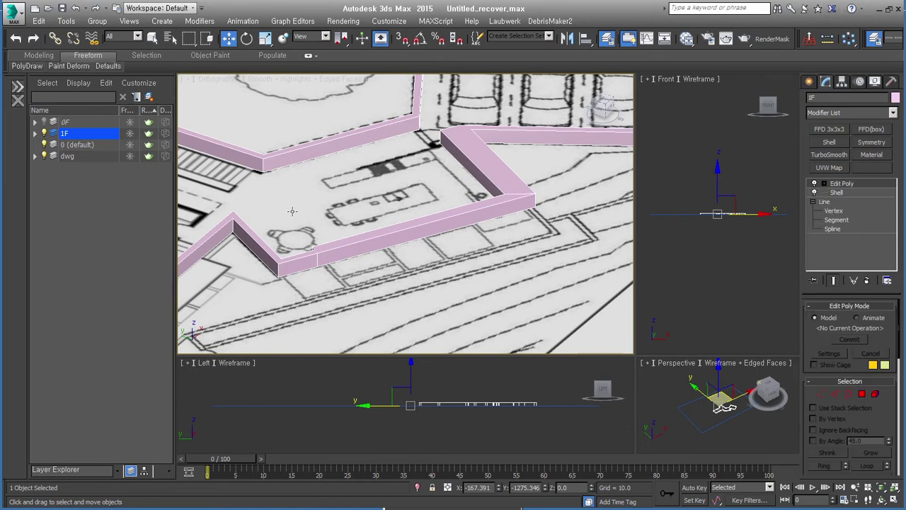
alt+middle_drag(357, 192, 396, 177)
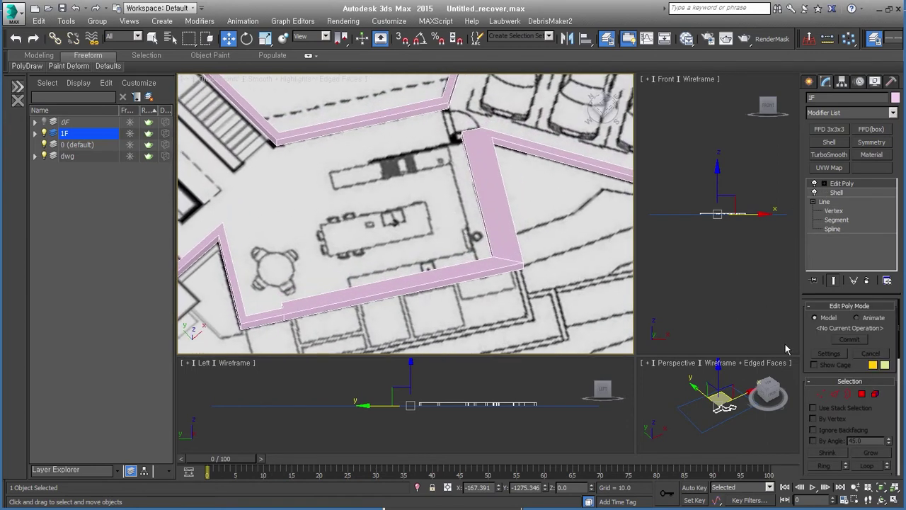
click(823, 395)
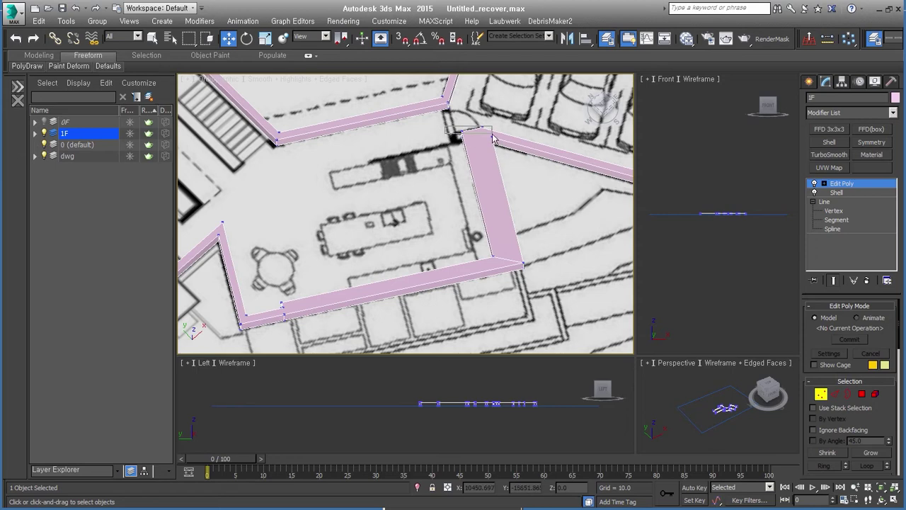
alt+middle_drag(499, 141, 504, 153)
click(492, 146)
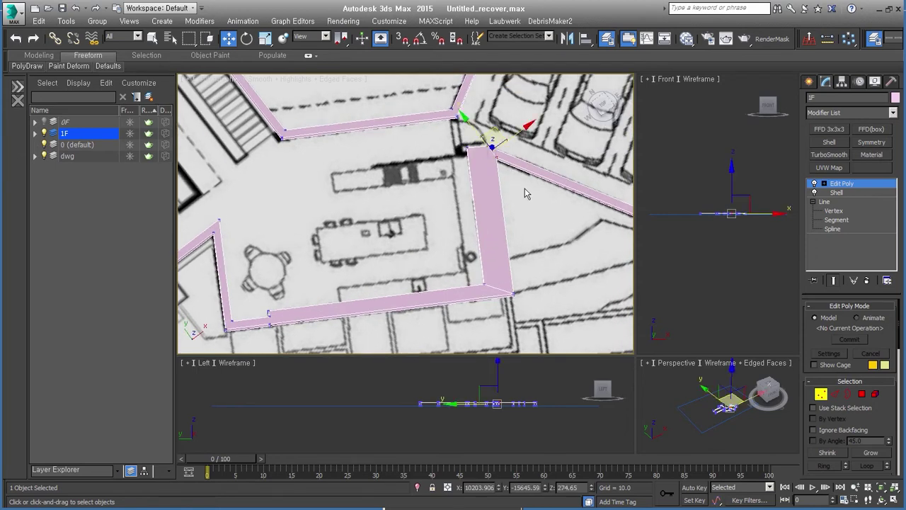
alt+middle_drag(494, 245, 501, 283)
click(292, 168)
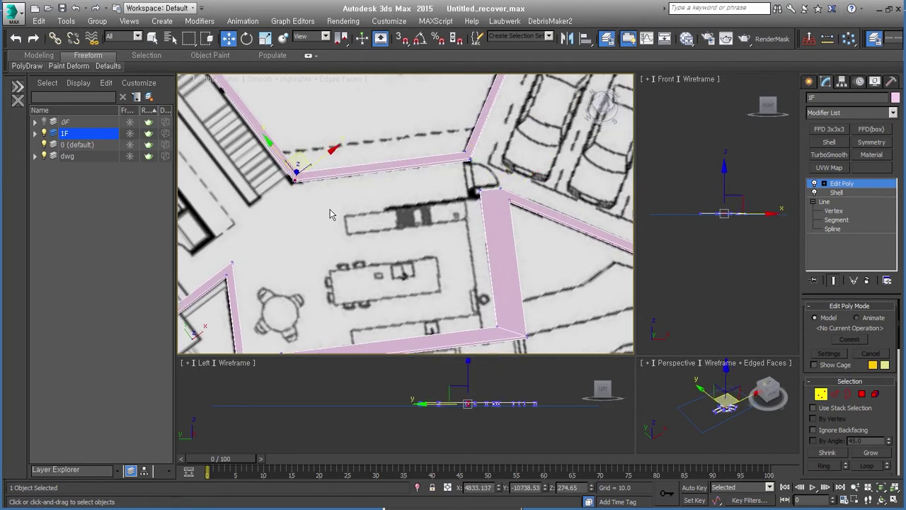
alt+middle_drag(330, 214, 327, 212)
click(366, 220)
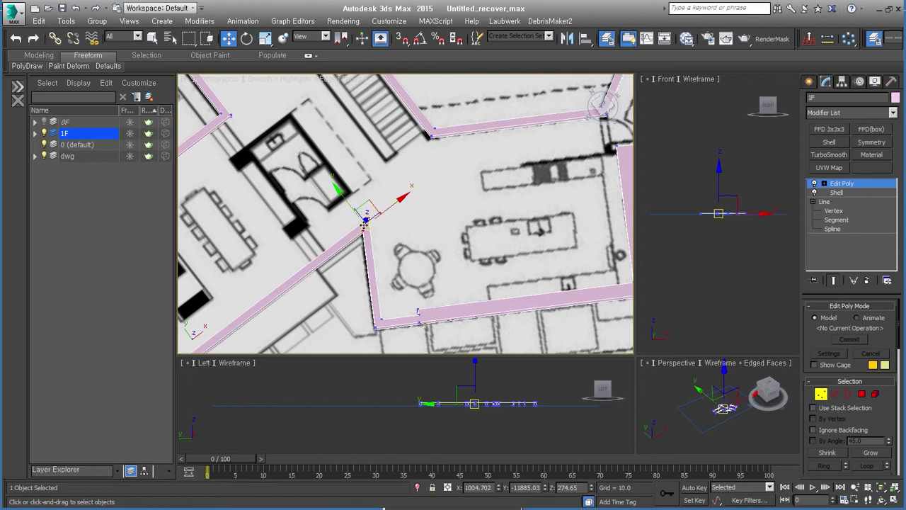
middle_drag(417, 313, 322, 276)
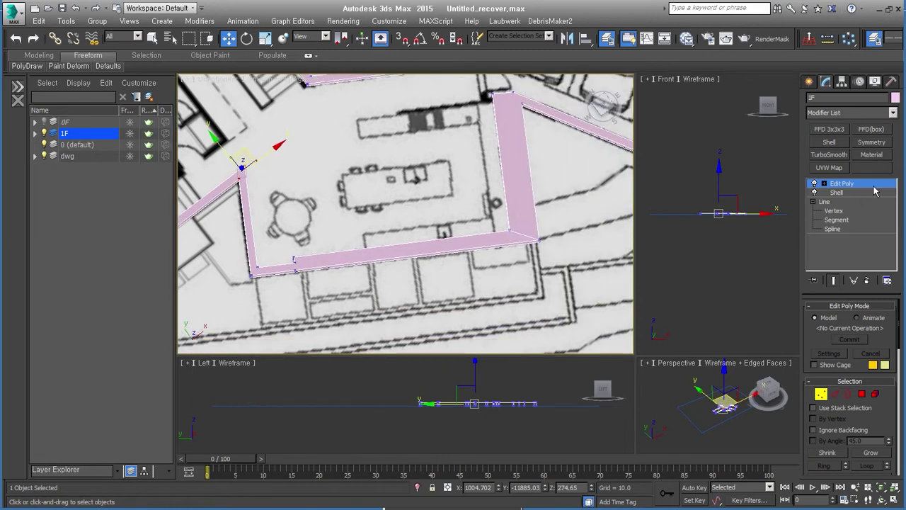
click(867, 280)
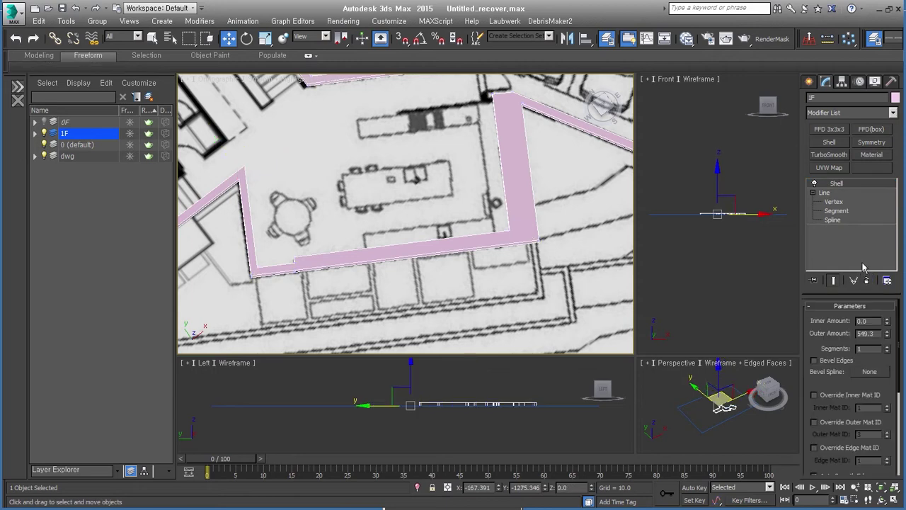
Step: Select wall-corner vertices on the 1F outline, apply a quad-menu option, and return to Shell
click(834, 202)
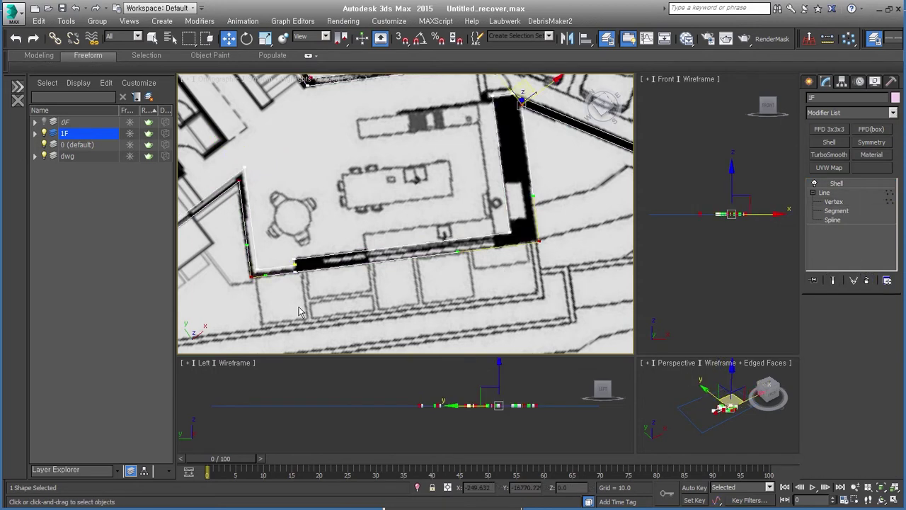
click(295, 267)
click(630, 321)
click(538, 238)
right_click(533, 239)
click(515, 172)
click(836, 184)
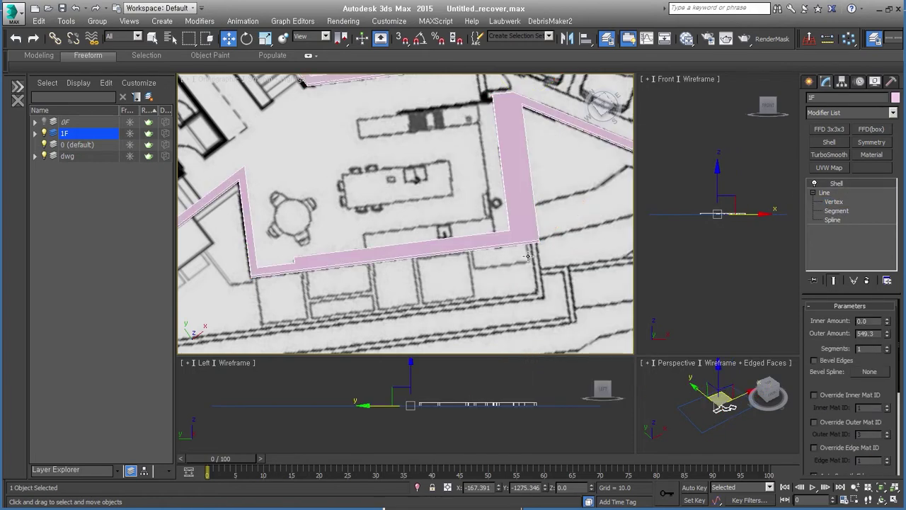
Step: Orbit and zoom into a perspective view of the shelled 1F walls
scroll(425, 213, down, 3)
mouse_move(425, 213)
alt+middle_down()
mouse_move(575, 210)
mouse_move(499, 222)
alt+middle_up()
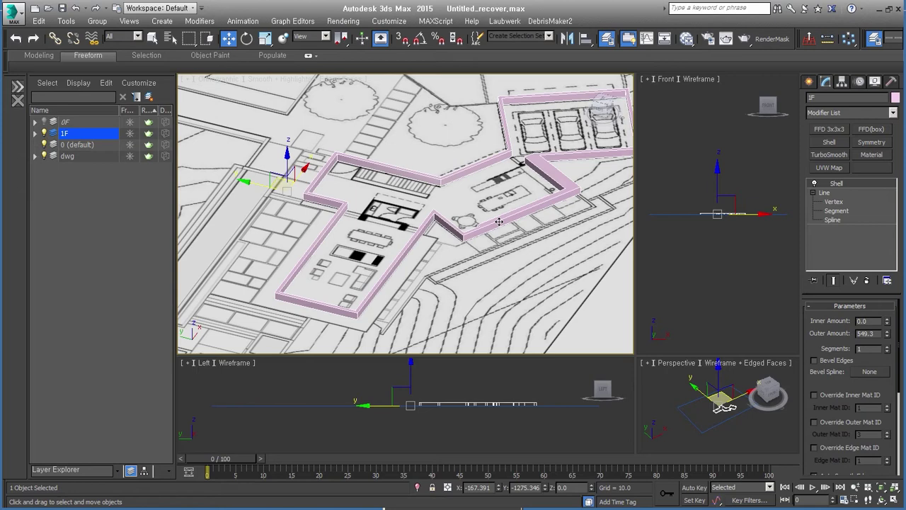
scroll(489, 232, up, 3)
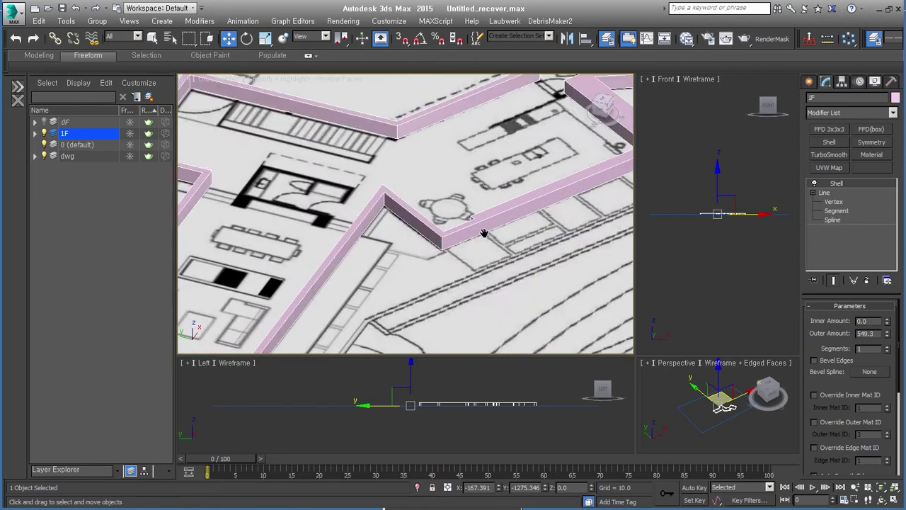
scroll(482, 229, up, 3)
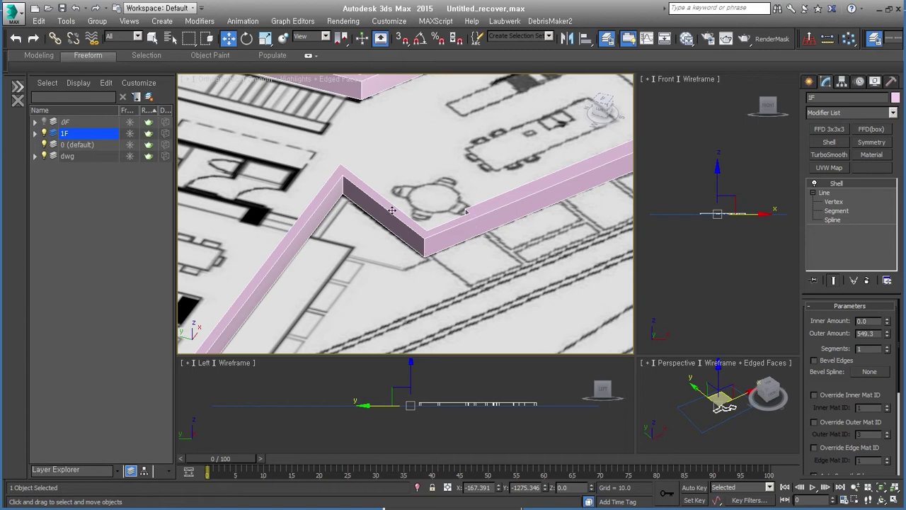
scroll(371, 207, down, 2)
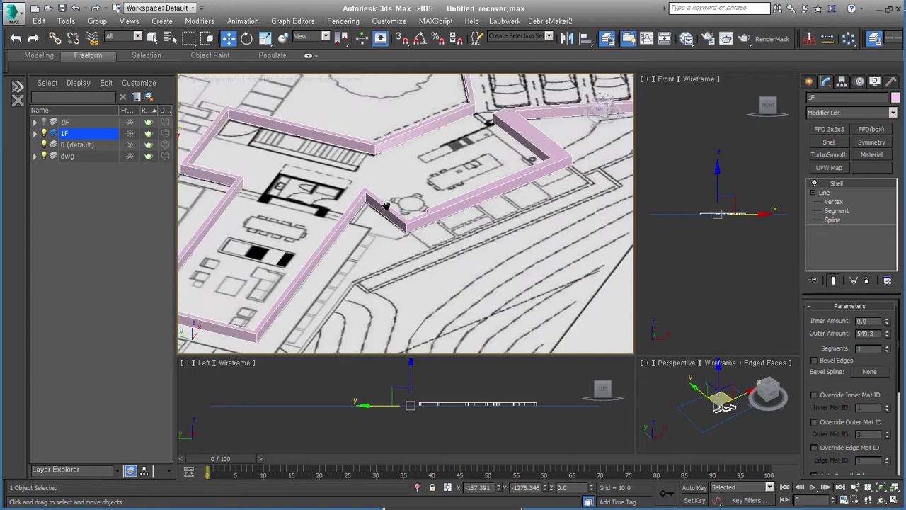
scroll(400, 202, down, 2)
scroll(444, 205, down, 2)
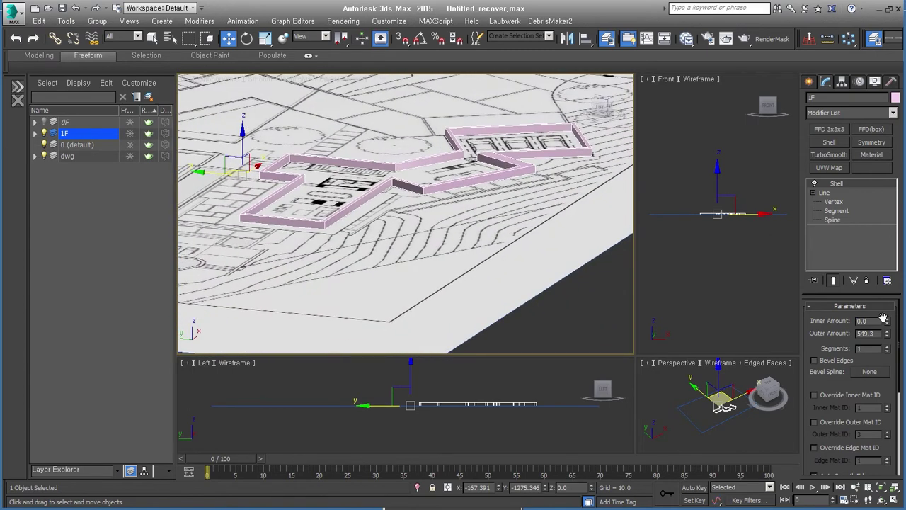
key(ctrl+c)
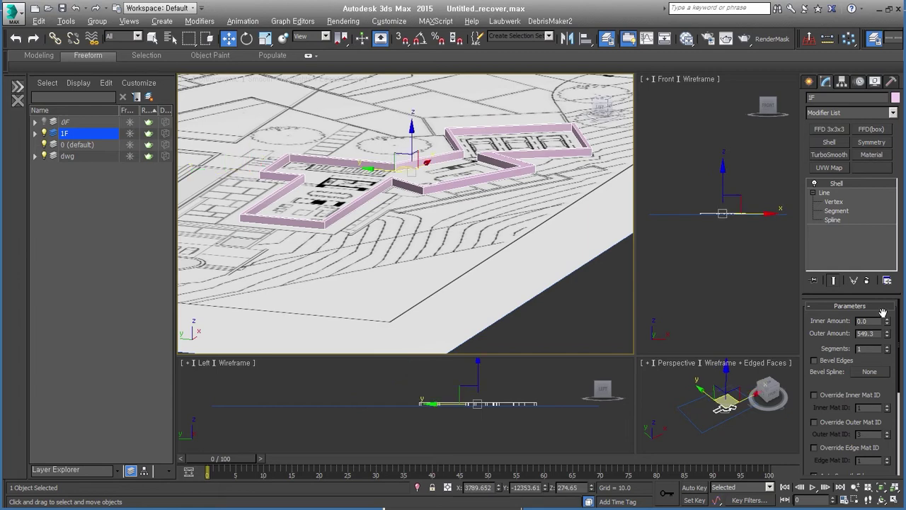
scroll(538, 283, down, 4)
scroll(516, 305, down, 1)
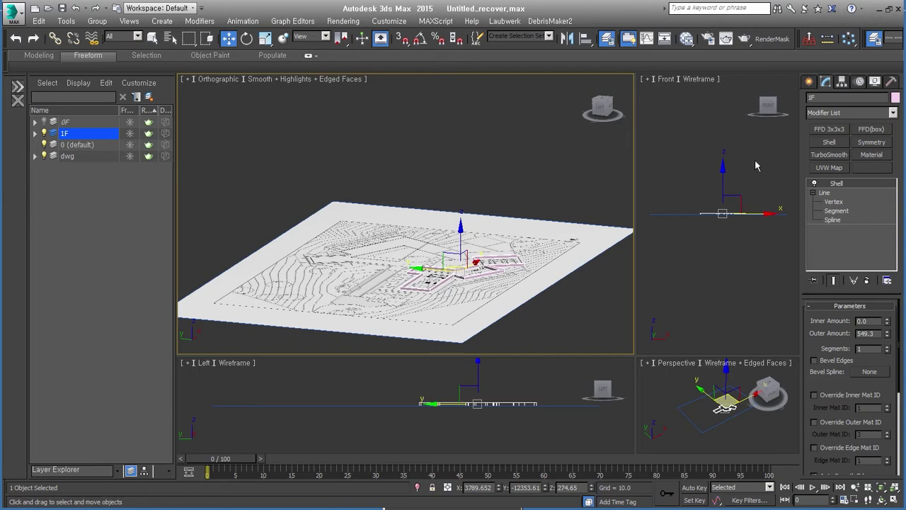
Step: Select the dwg0f site-plan sheet and bring up its transform quad menu
click(809, 82)
alt+middle_drag(520, 269, 557, 246)
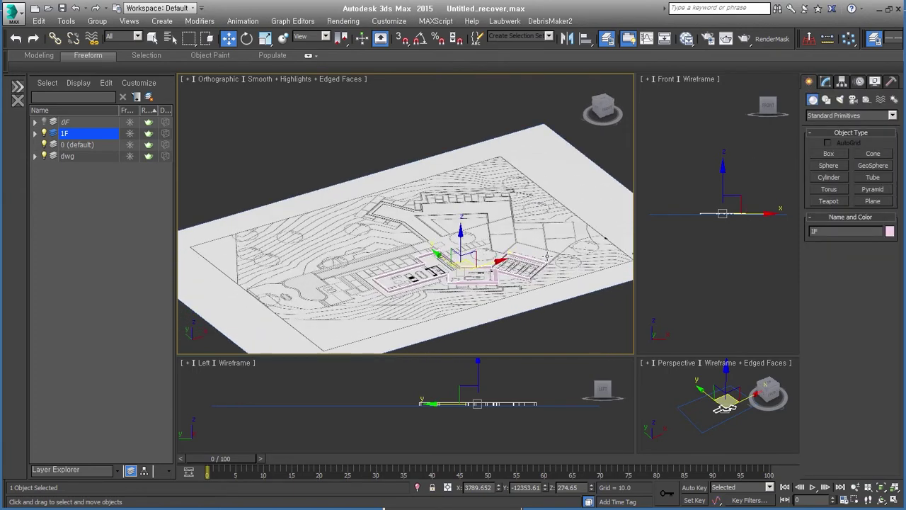
click(557, 246)
right_click(416, 249)
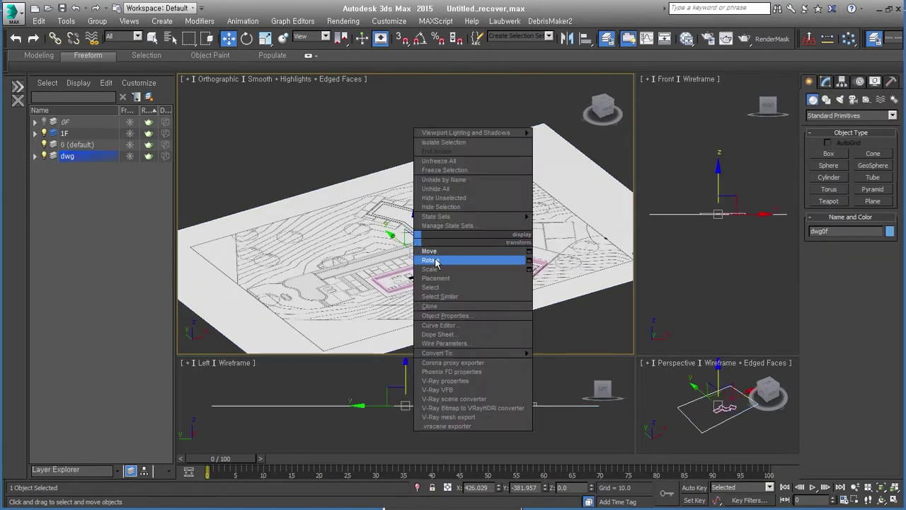
Step: Shift-rotate the dwg0f sheet -90° to create the upright copy dwg0f001
click(442, 256)
alt+middle_drag(442, 256, 442, 301)
mouse_move(445, 249)
mouse_down()
mouse_move(360, 235)
mouse_move(384, 246)
mouse_move(364, 250)
mouse_move(386, 249)
mouse_up()
click(454, 307)
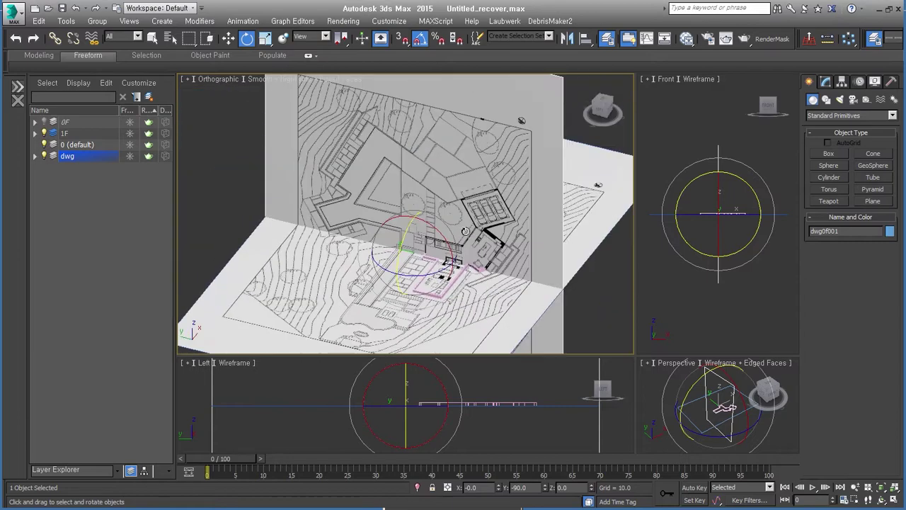
click(769, 507)
Step: Drag section1.JPG from the Oak Pass House folder onto the upright dwg0f001 sheet
scroll(406, 269, down, 2)
scroll(406, 269, down, 2)
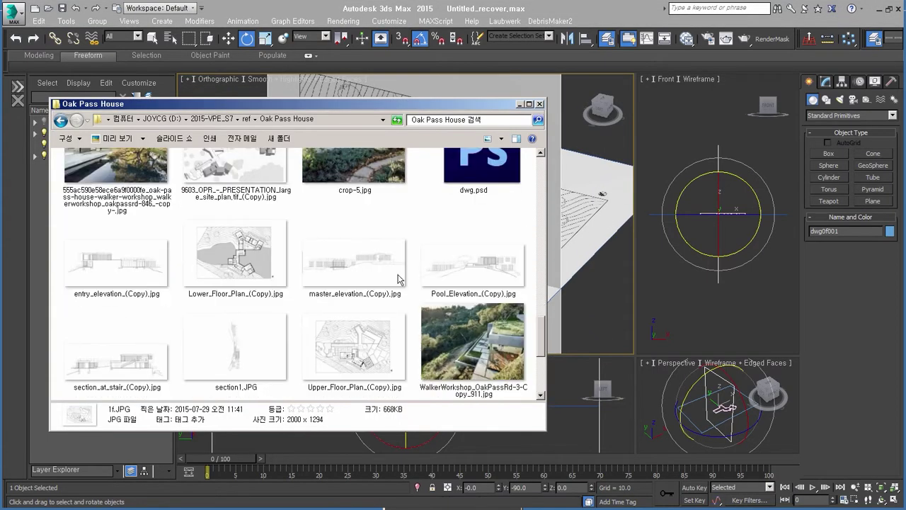
click(256, 360)
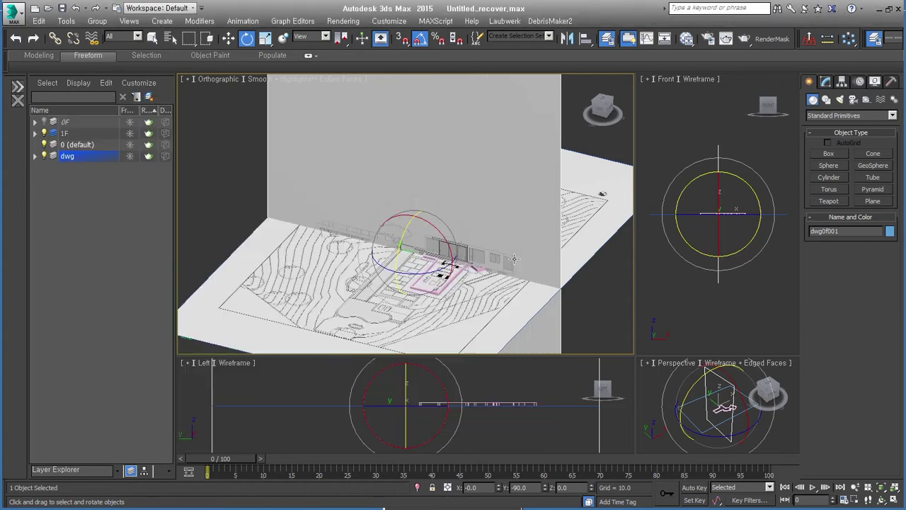
click(519, 103)
alt+middle_drag(430, 271, 478, 221)
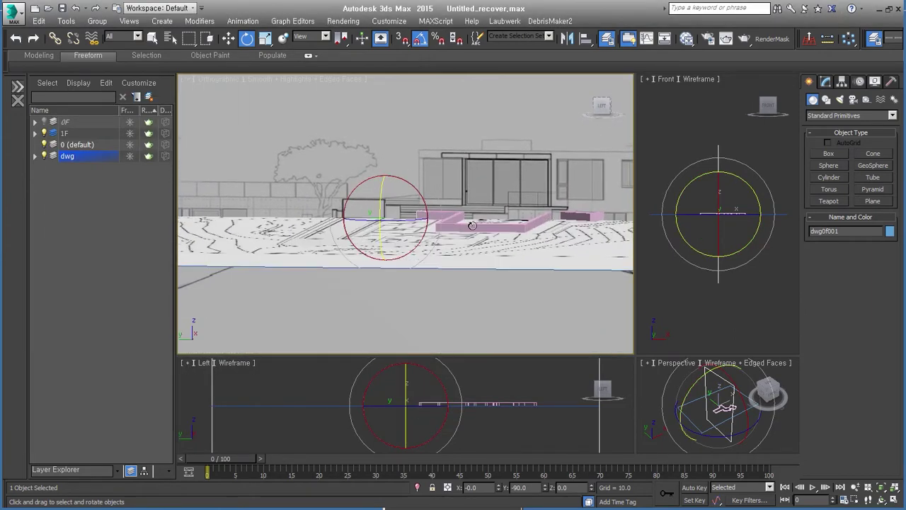
Step: Move the section sheet vertically until its floor line meets the base of the 1F walls
right_click(404, 178)
click(418, 190)
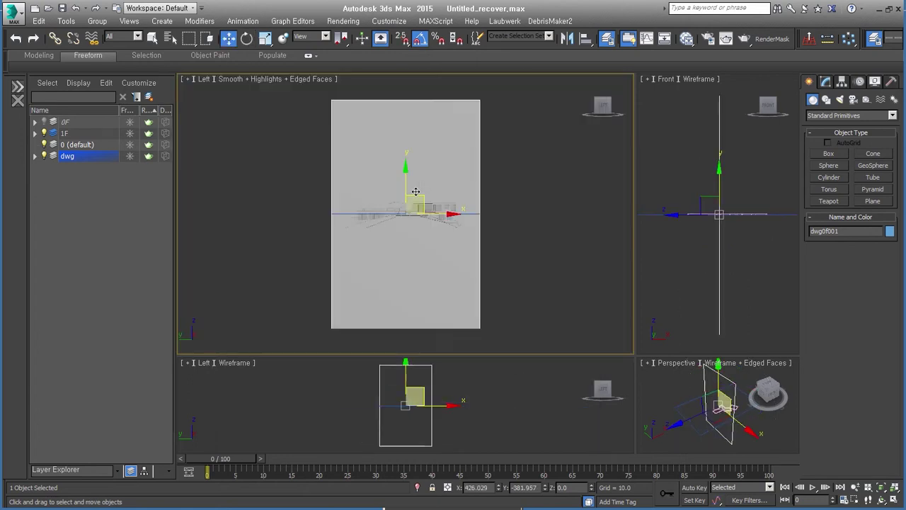
scroll(438, 250, up, 2)
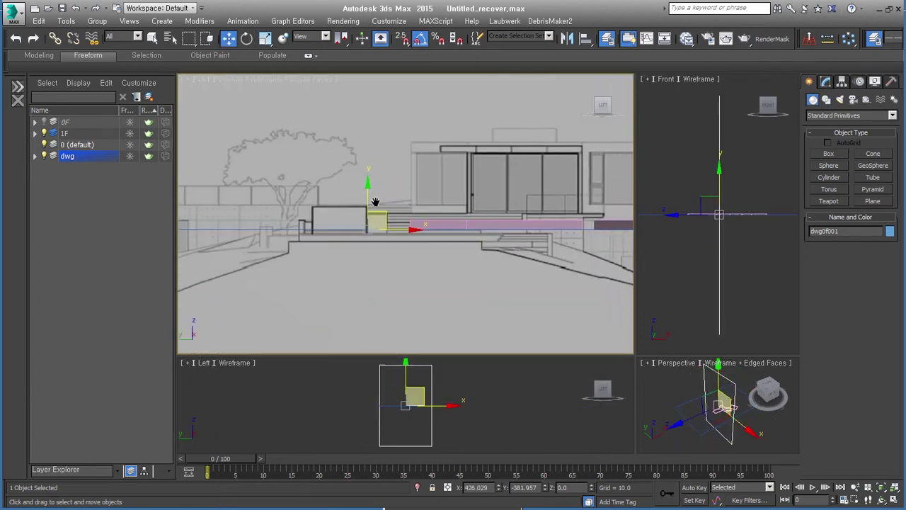
middle_drag(437, 250, 361, 207)
drag(362, 208, 364, 229)
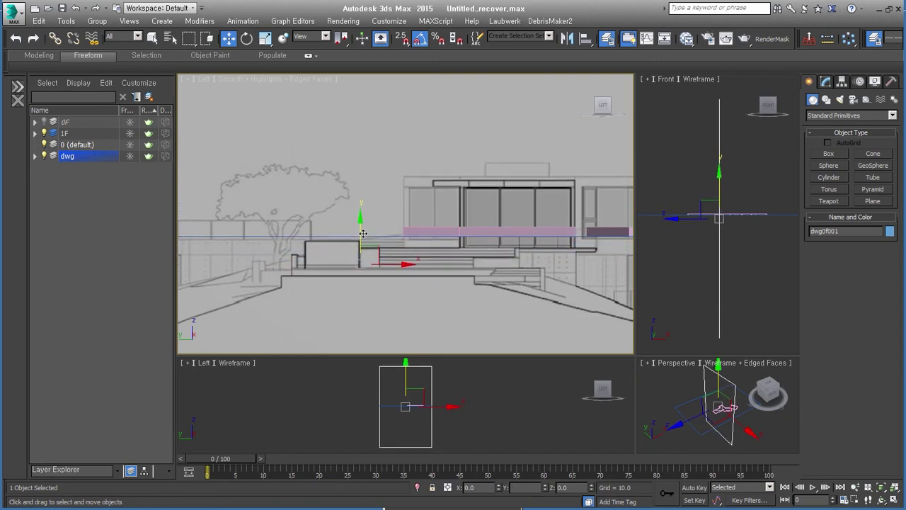
drag(363, 229, 360, 255)
scroll(360, 255, up, 5)
drag(328, 304, 325, 310)
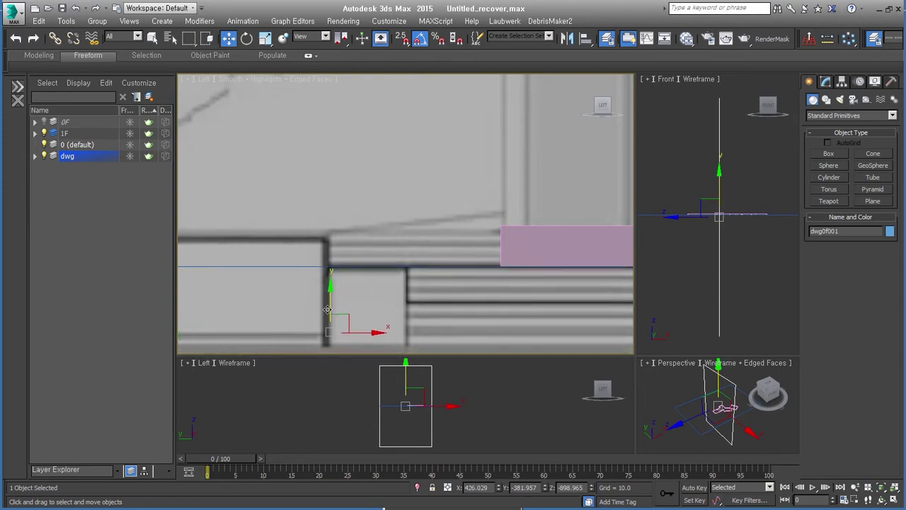
scroll(344, 146, down, 3)
click(462, 202)
scroll(481, 223, down, 2)
scroll(496, 241, up, 1)
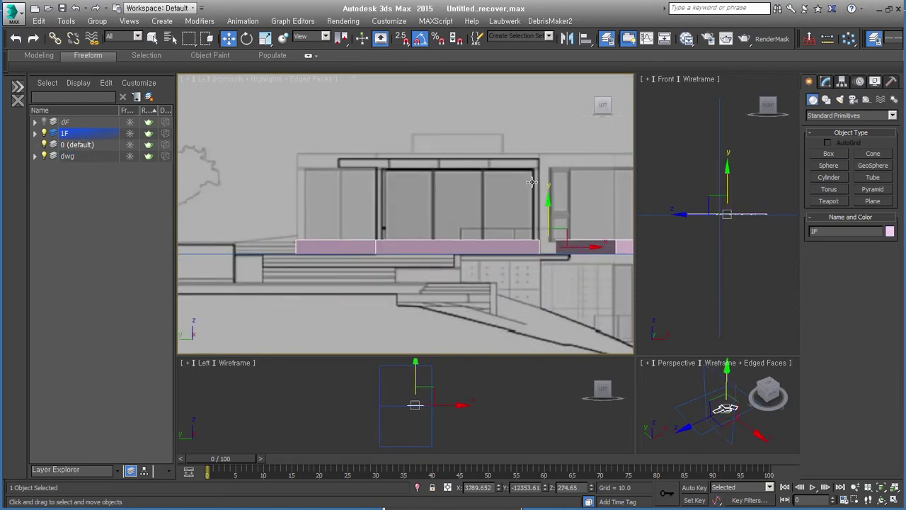
Step: Raise the 1F Shell Outer Amount to 3400 and higher toward the section's roof line
scroll(519, 217, down, 2)
click(825, 81)
drag(888, 335, 662, 334)
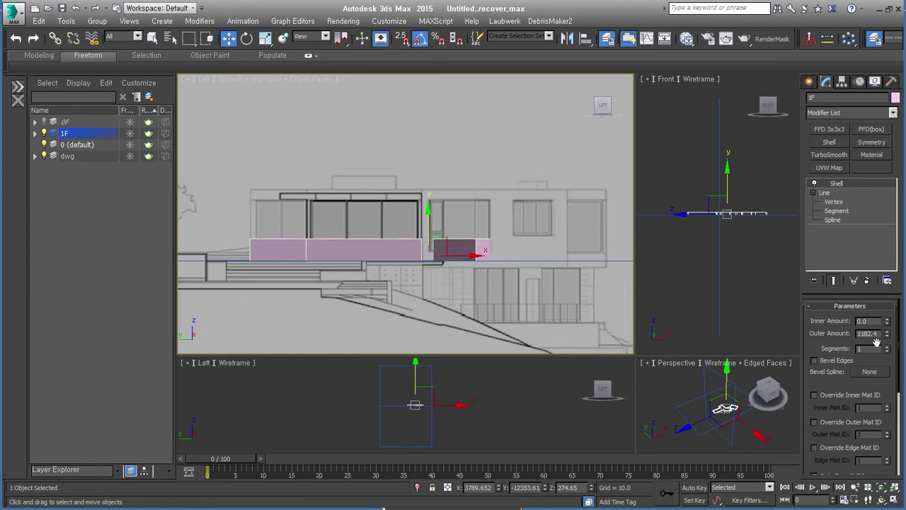
text(3400)
key(Return)
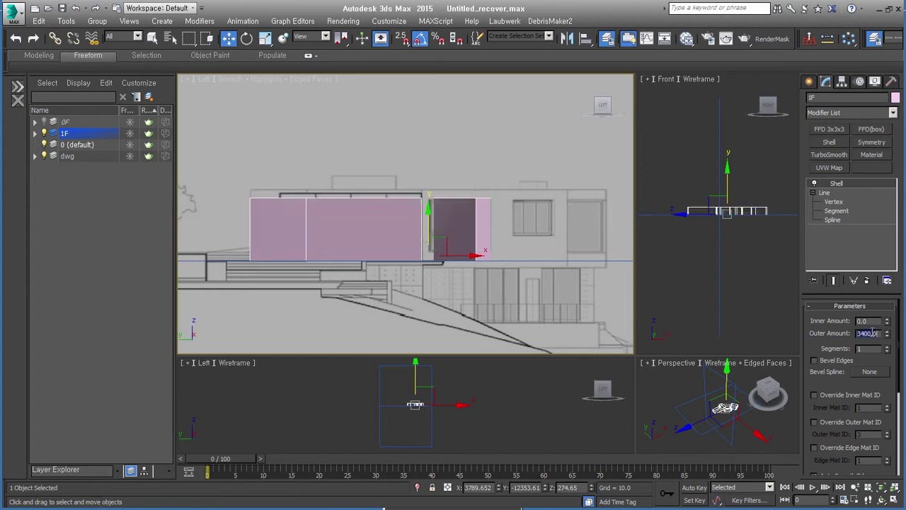
drag(887, 334, 888, 319)
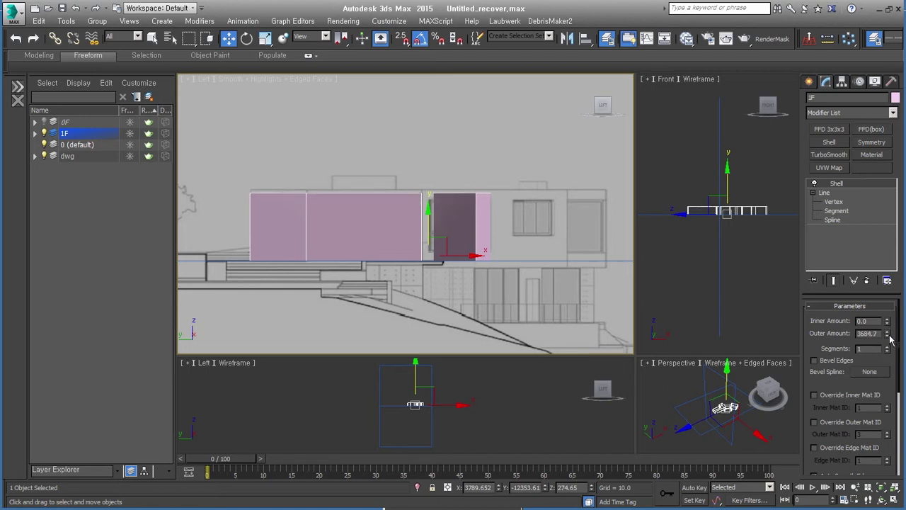
drag(888, 331, 888, 313)
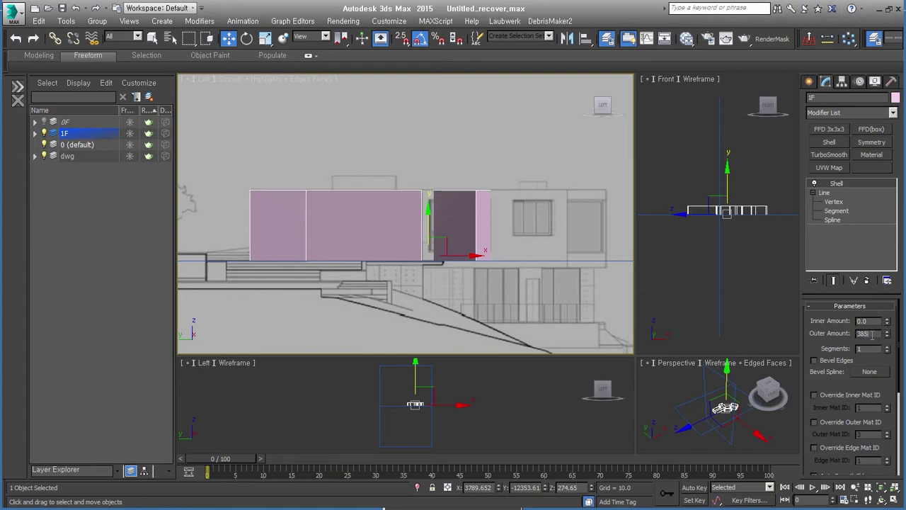
Step: Compare against the glass facade's roof line and bring the wall height back to about 3295
mouse_move(465, 226)
middle_down()
mouse_move(475, 231)
mouse_move(359, 260)
mouse_move(342, 256)
middle_up()
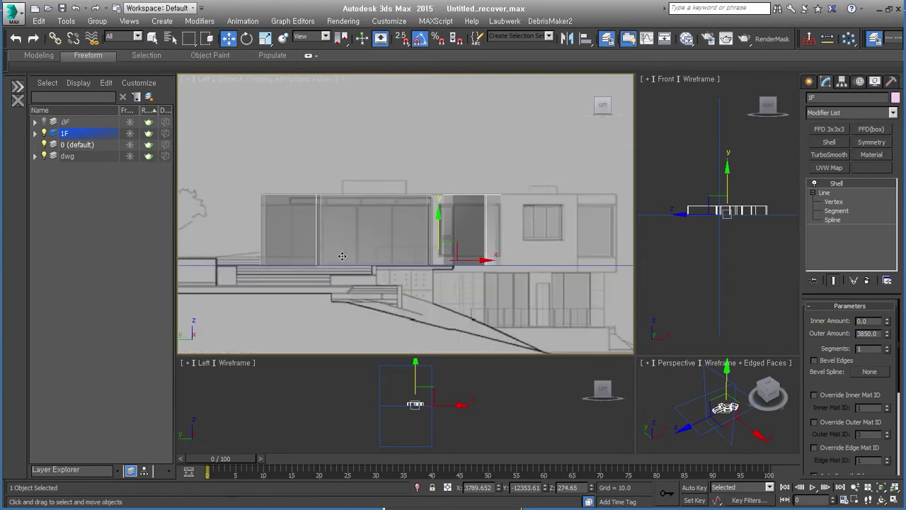
middle_drag(369, 184, 389, 188)
scroll(388, 188, up, 2)
scroll(433, 203, up, 1)
scroll(432, 202, up, 1)
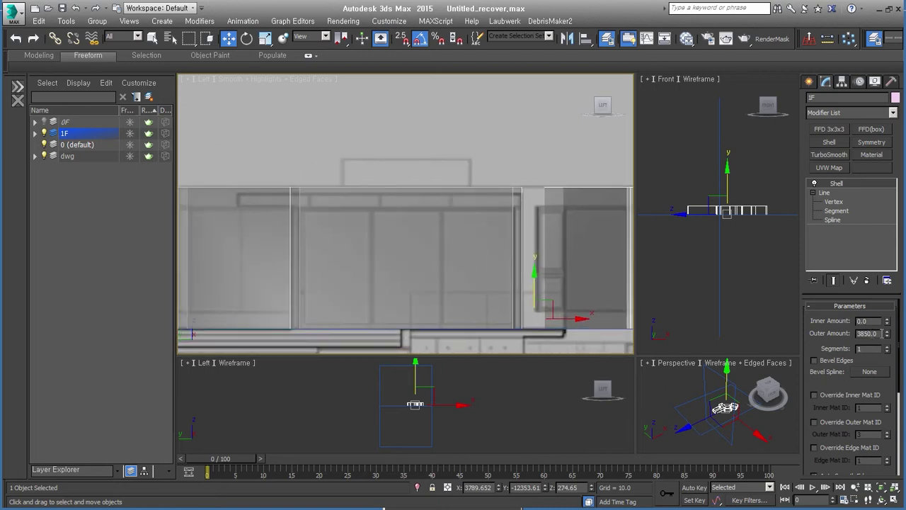
drag(887, 333, 778, 306)
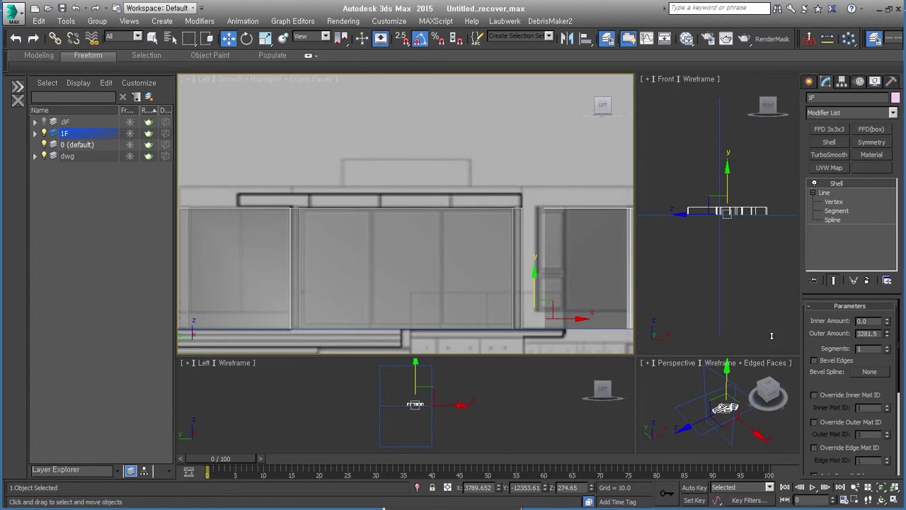
drag(769, 333, 771, 349)
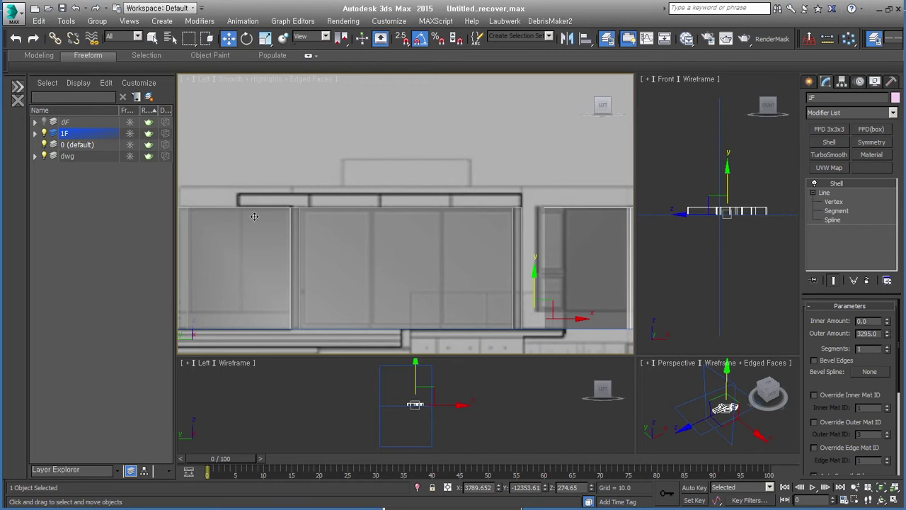
Step: Set the 1F Shell Outer Amount to exactly 3300
middle_drag(277, 189, 363, 192)
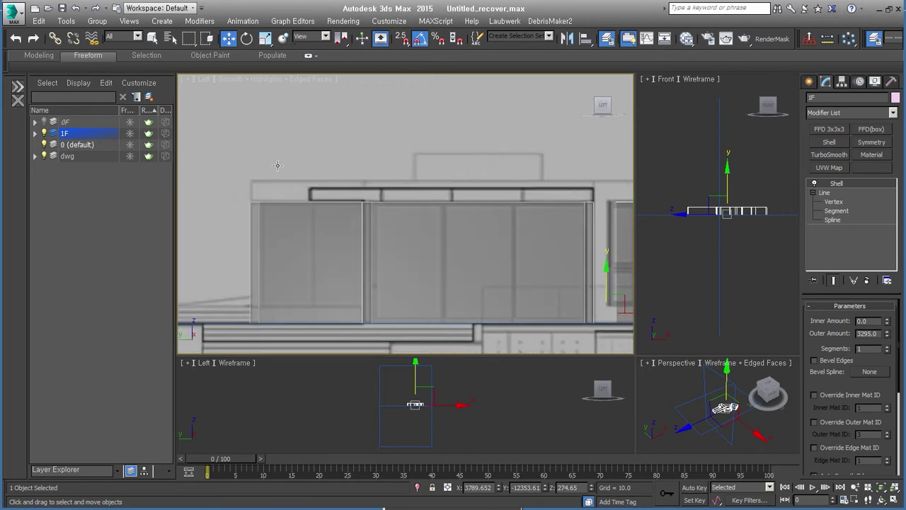
mouse_move(543, 269)
middle_down()
mouse_move(487, 266)
mouse_move(463, 251)
middle_up()
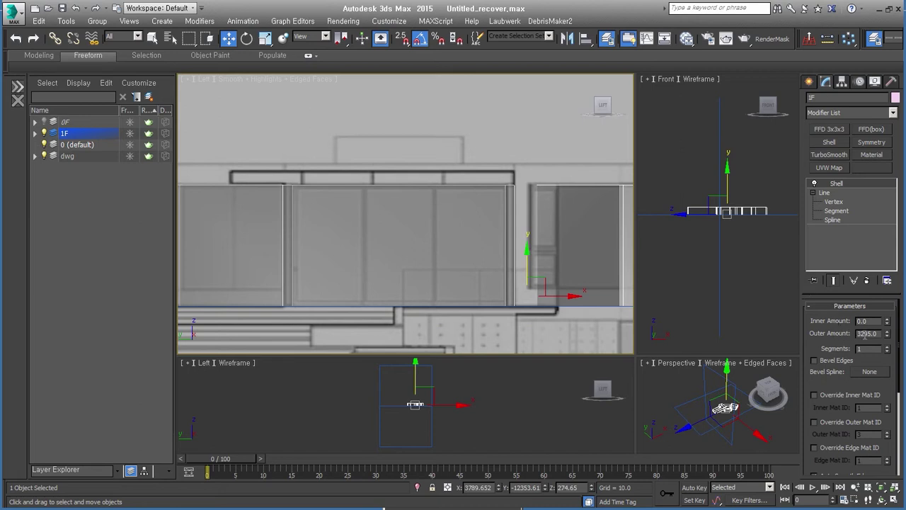
double_click(871, 334)
text(3300)
key(Return)
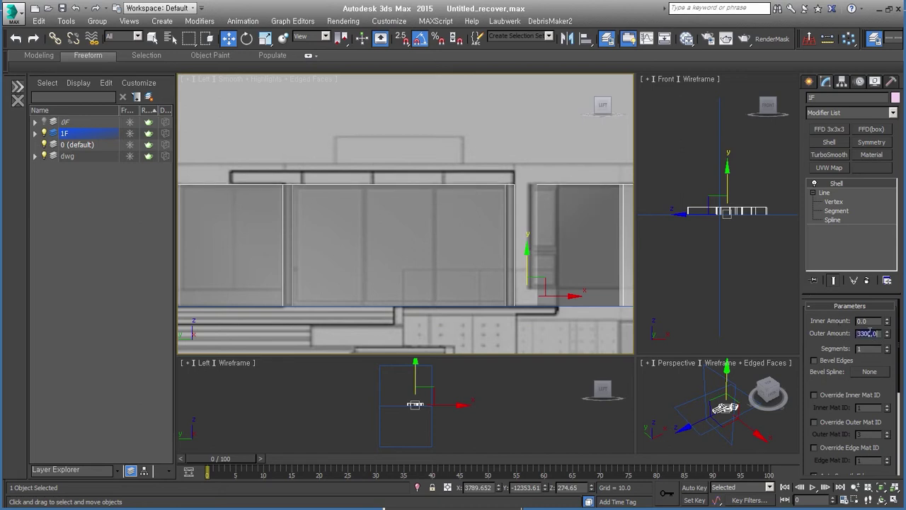
text(3)
text(s)
Step: Copy the walls up one storey as 1F001 and remove its Shell modifier
mouse_move(524, 246)
mouse_down()
mouse_move(512, 110)
mouse_move(527, 245)
mouse_move(501, 172)
mouse_move(502, 182)
mouse_up()
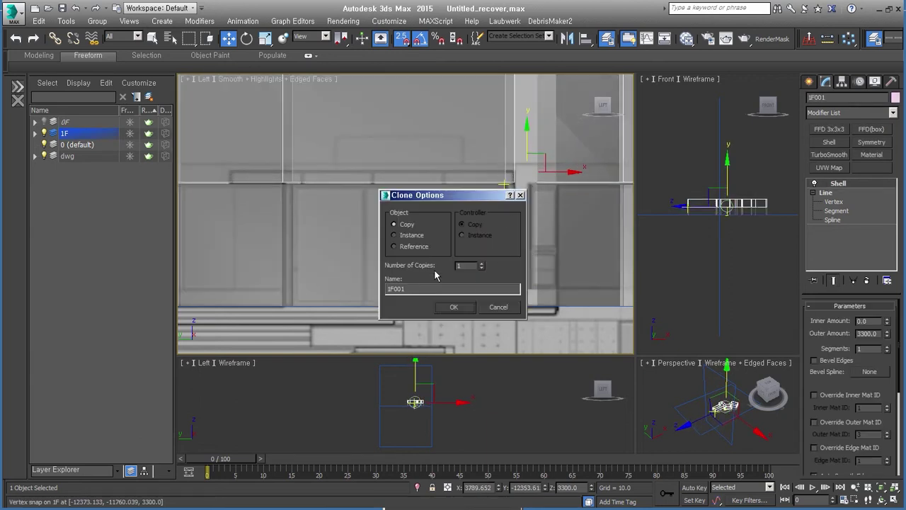
key(Return)
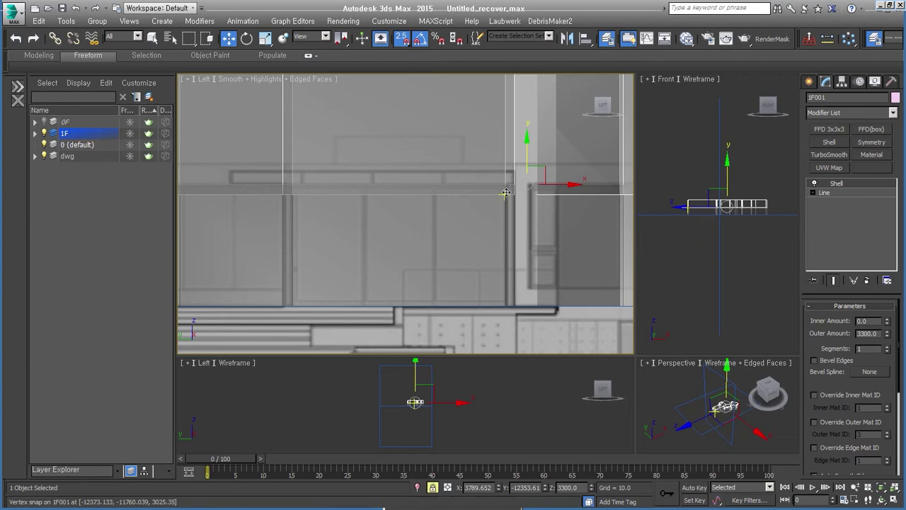
alt+middle_drag(548, 226, 481, 257)
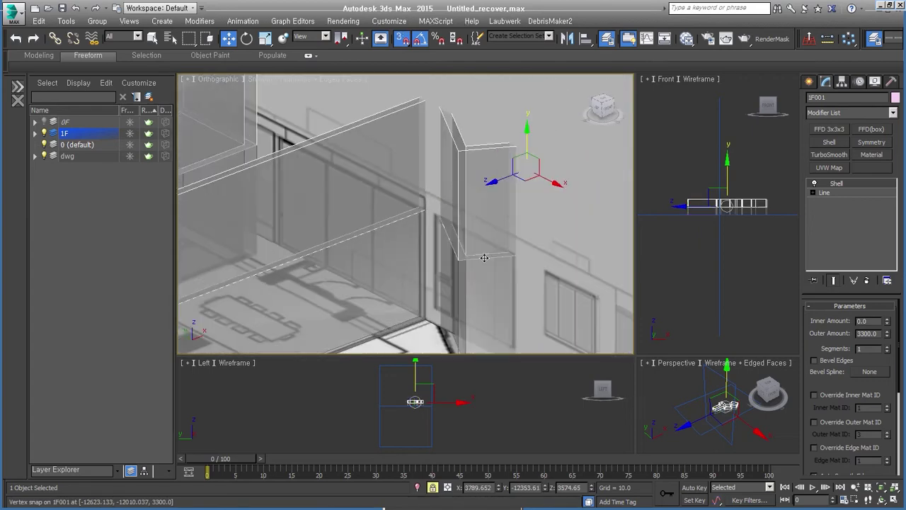
scroll(482, 257, down, 3)
scroll(482, 257, down, 2)
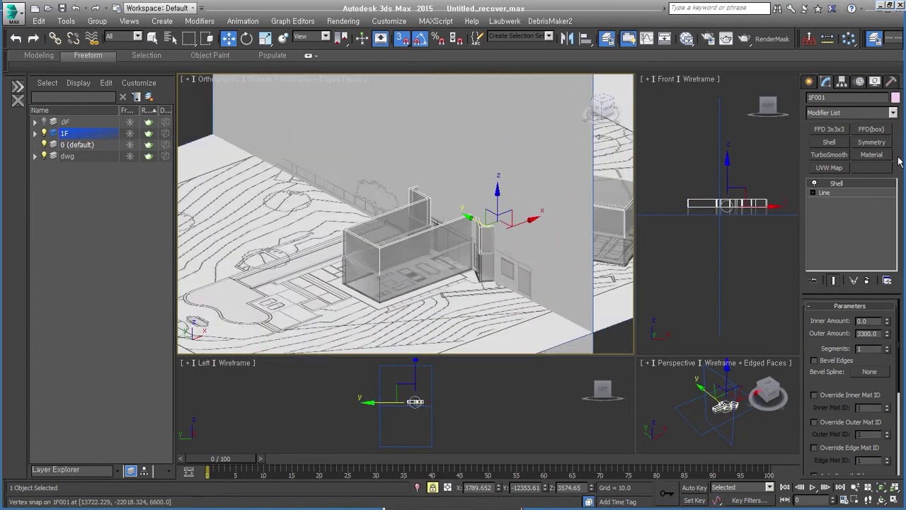
click(866, 280)
Step: Isolate the 1F001 outline in Top view, then select and clear its whole spline
mouse_move(424, 234)
alt+middle_down()
mouse_move(449, 246)
mouse_move(432, 237)
alt+middle_up()
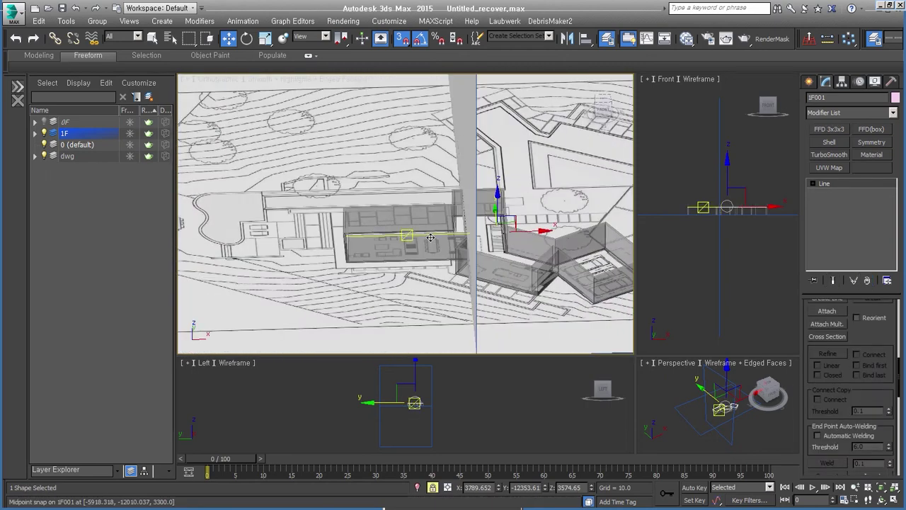
key(alt+q)
key(t)
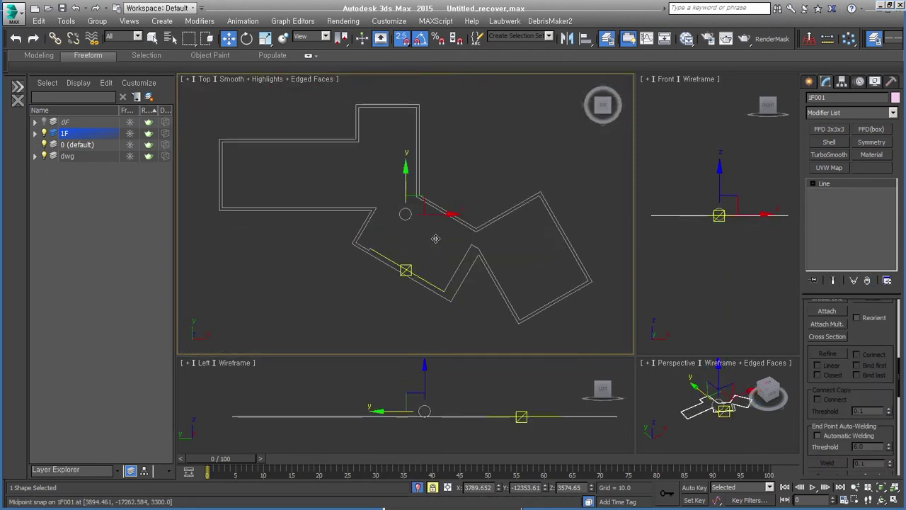
key(z)
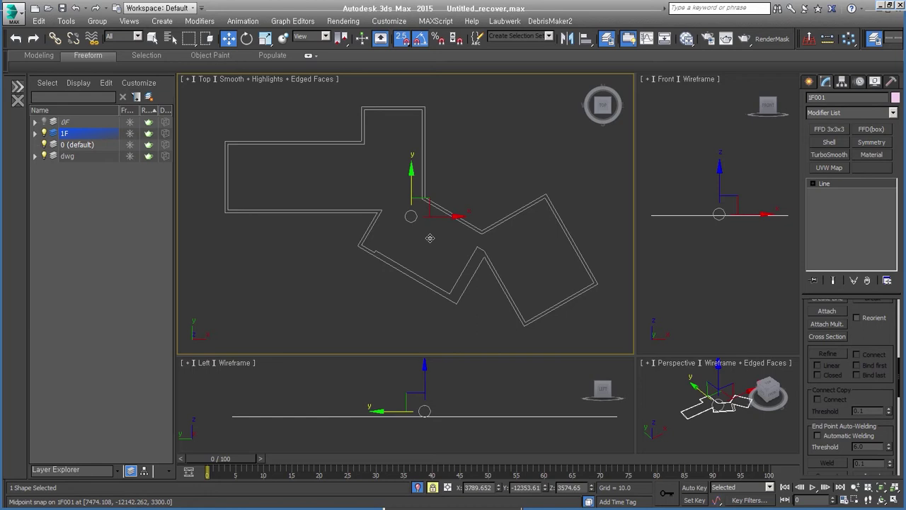
click(813, 184)
click(833, 210)
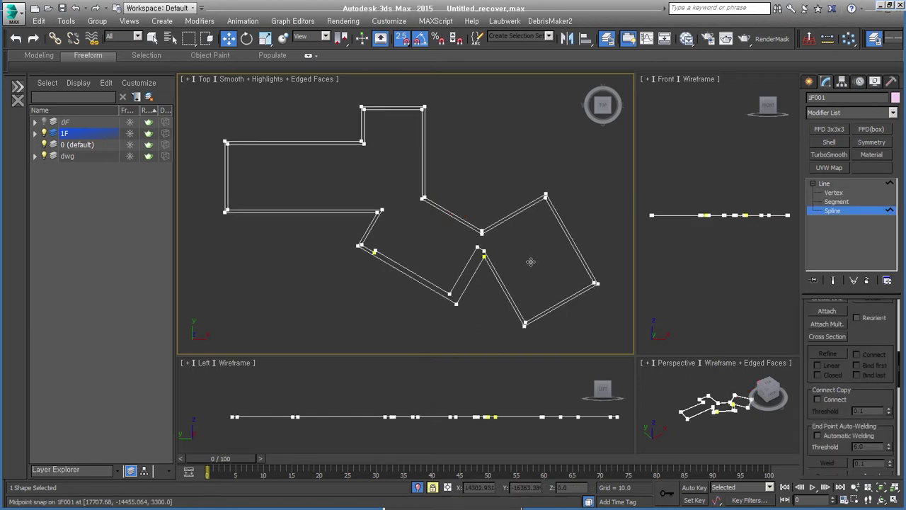
click(572, 240)
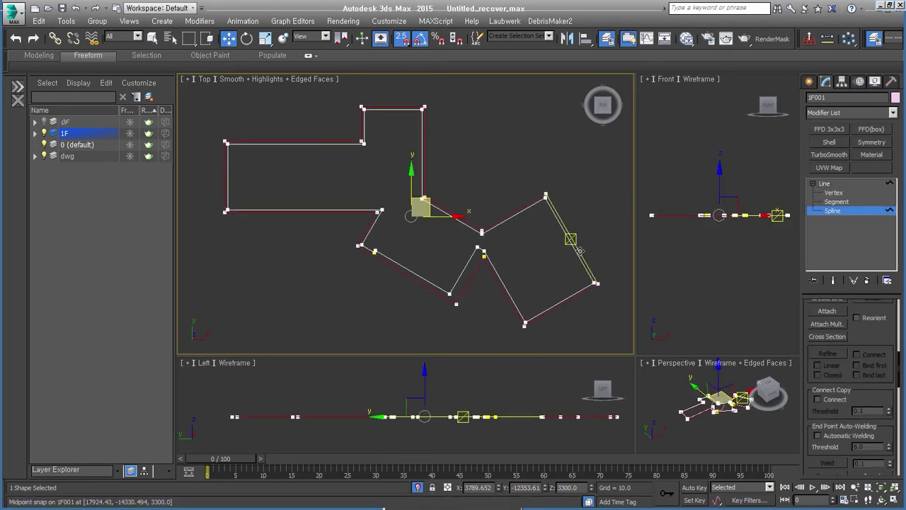
click(383, 191)
Step: Shell the 1F001 outline with a 550 outer amount
key(3)
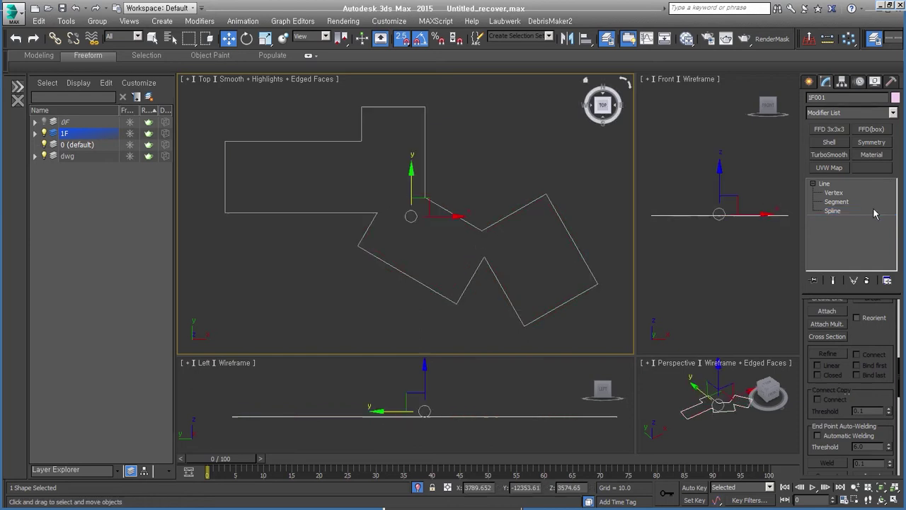
click(811, 81)
mouse_move(546, 259)
alt+middle_down()
mouse_move(574, 204)
mouse_move(563, 207)
alt+middle_up()
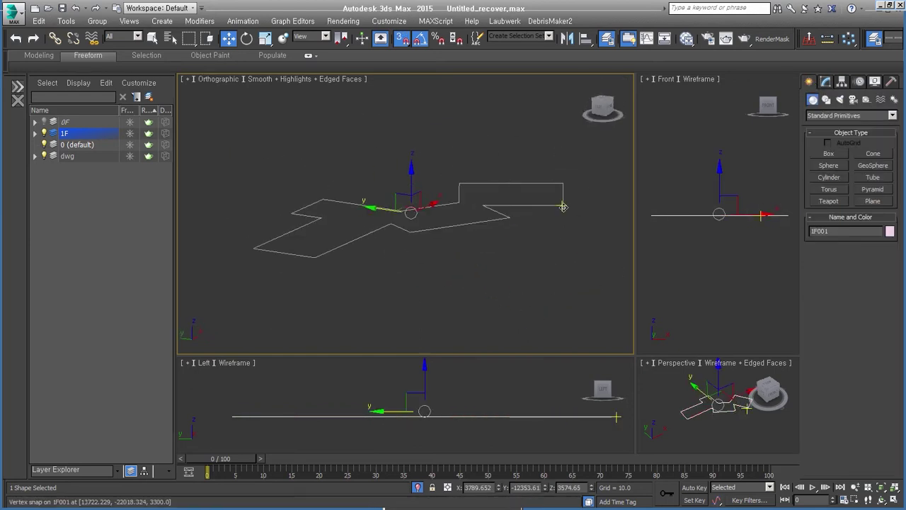
key(F3)
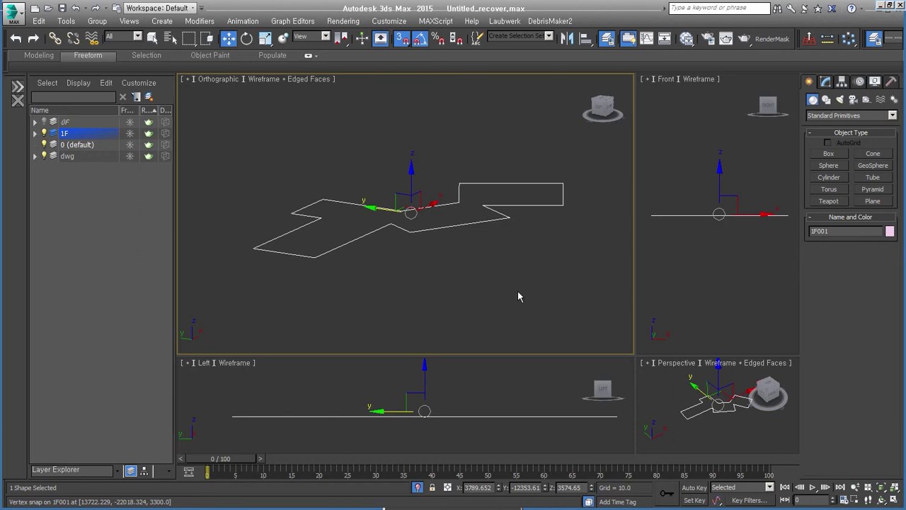
text(550)
key(Return)
Step: Check the shell in the Left view and raise its outer amount to 600
key(l)
scroll(458, 211, up, 2)
scroll(467, 213, up, 2)
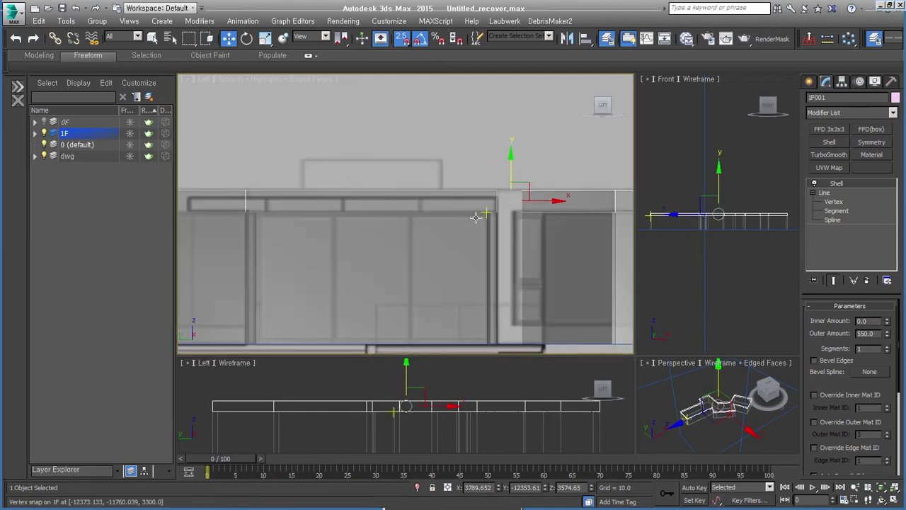
scroll(479, 216, up, 2)
click(870, 334)
text(00)
key(Return)
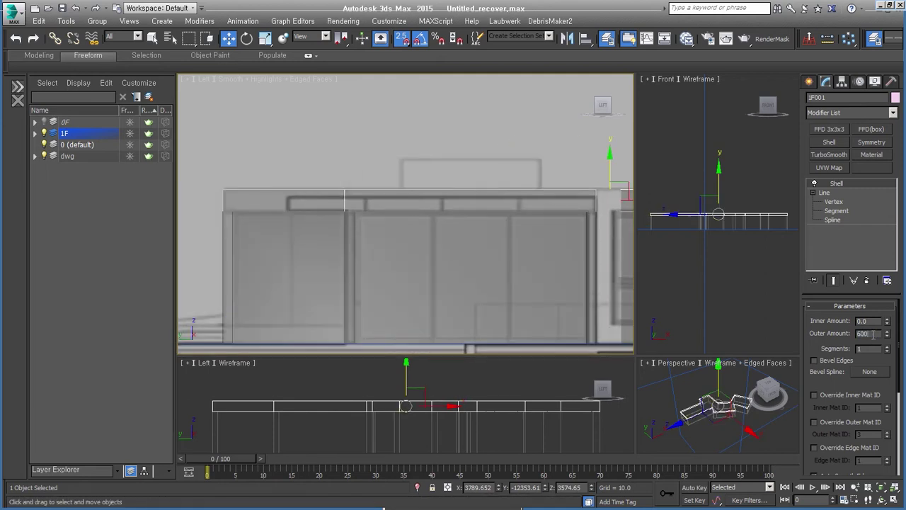
Step: At Vertex level, select the outline's top-left corner vertex
scroll(443, 214, down, 2)
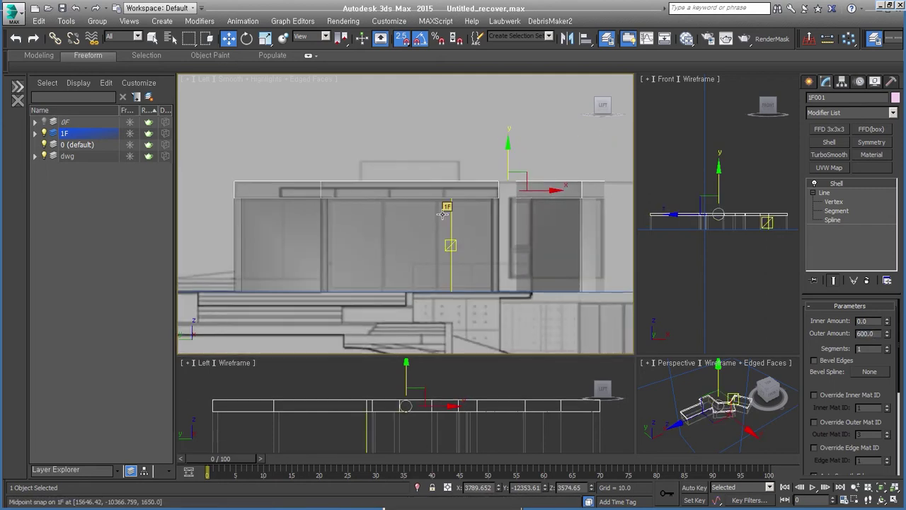
drag(443, 214, 455, 218)
mouse_move(365, 223)
alt+middle_down()
mouse_move(483, 221)
mouse_move(536, 163)
mouse_move(390, 180)
alt+middle_up()
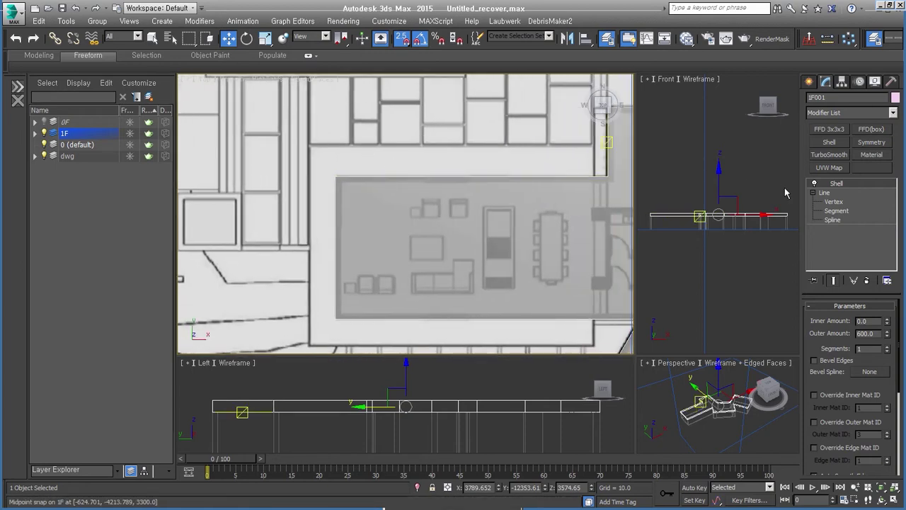
click(834, 201)
click(335, 177)
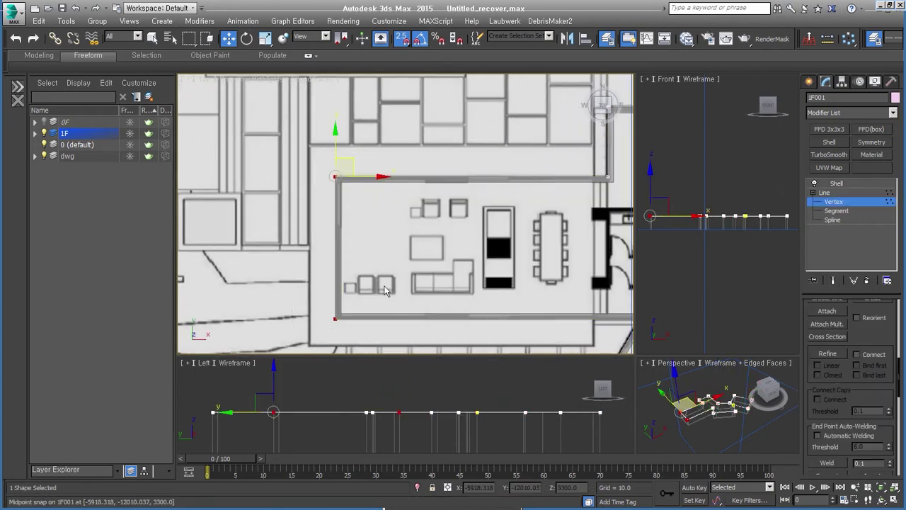
Step: With snaps off, move the top-left corner vertex left onto the wall line
middle_drag(369, 177, 410, 164)
key(s)
drag(409, 163, 387, 164)
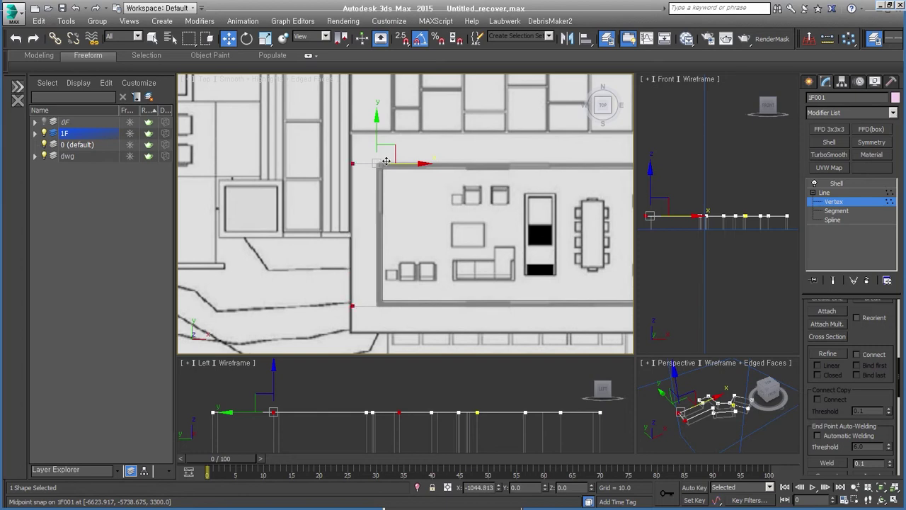
scroll(369, 222, down, 2)
middle_drag(382, 212, 338, 236)
click(498, 205)
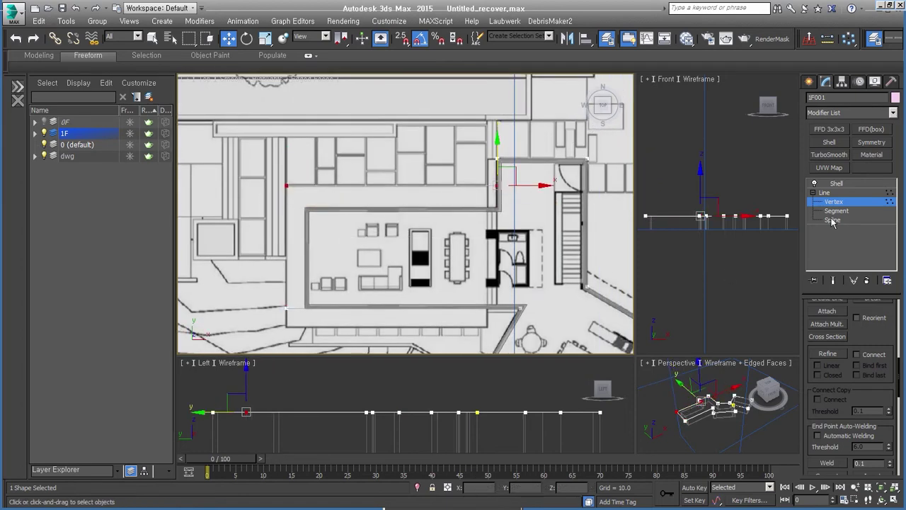
Step: Return from Vertex level to the Shell result and orbit to check the walls
click(857, 191)
click(859, 183)
click(859, 183)
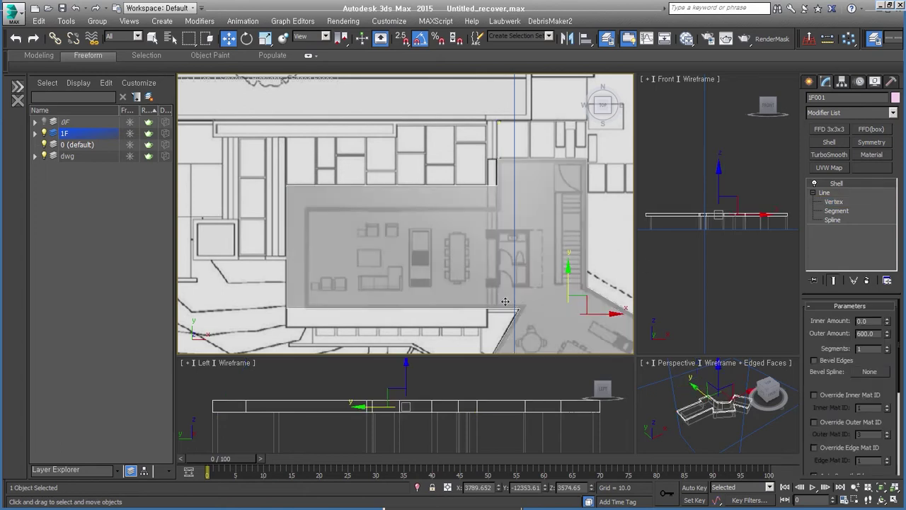
alt+middle_drag(499, 290, 518, 175)
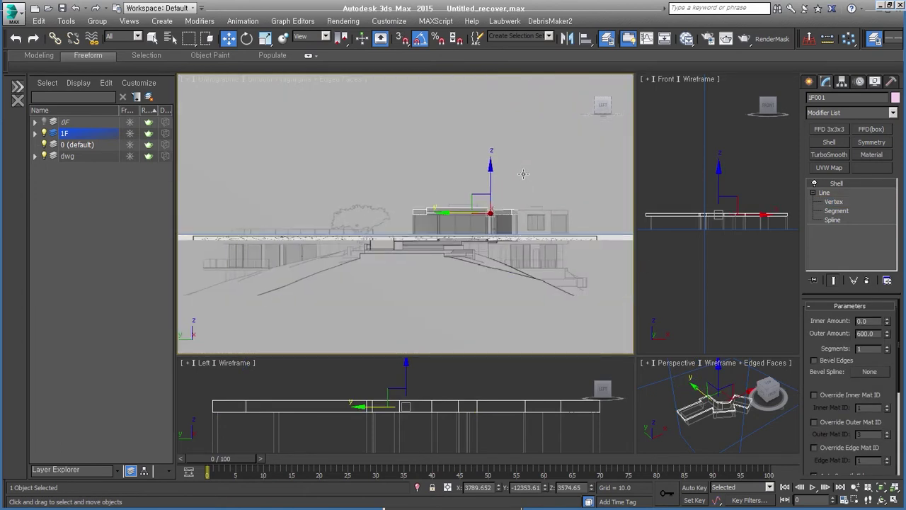
scroll(461, 217, up, 3)
mouse_move(505, 228)
alt+middle_down()
mouse_move(475, 234)
mouse_move(542, 223)
mouse_move(557, 230)
alt+middle_up()
Step: Unhide the 0F layer and select the 0F shape
click(811, 82)
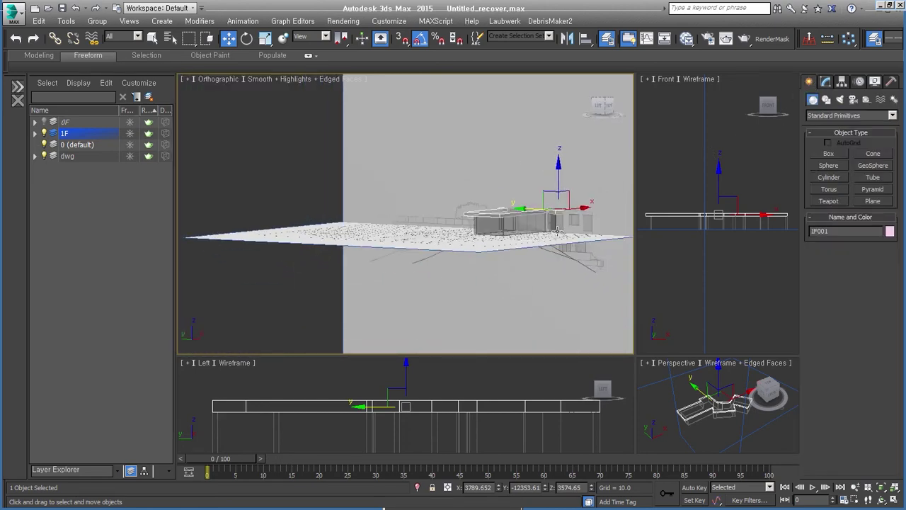
click(45, 122)
alt+middle_drag(527, 241, 522, 234)
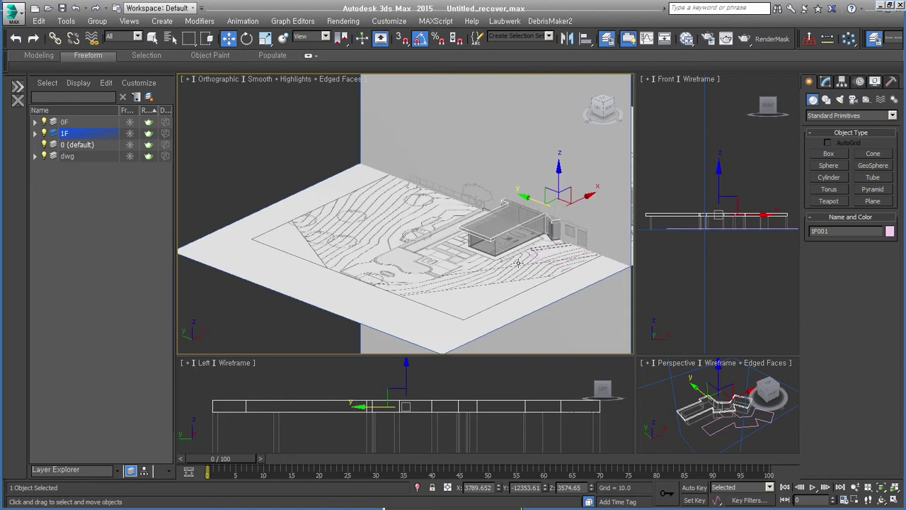
key(F3)
click(553, 267)
click(554, 267)
mouse_move(554, 266)
alt+middle_down()
mouse_move(539, 294)
mouse_move(538, 208)
mouse_move(468, 227)
alt+middle_up()
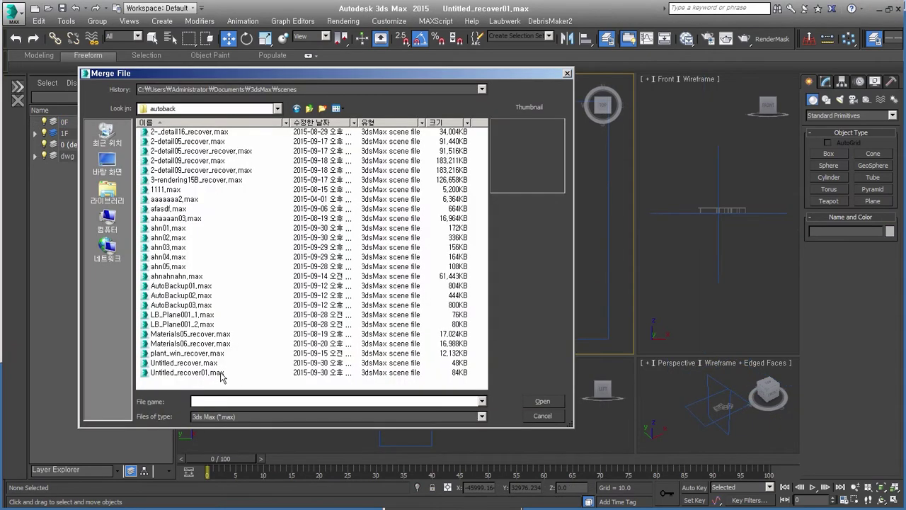
Step: Merge the 0F object from Untitled_recover.max and view it in the Left view
click(204, 365)
double_click(205, 364)
double_click(359, 172)
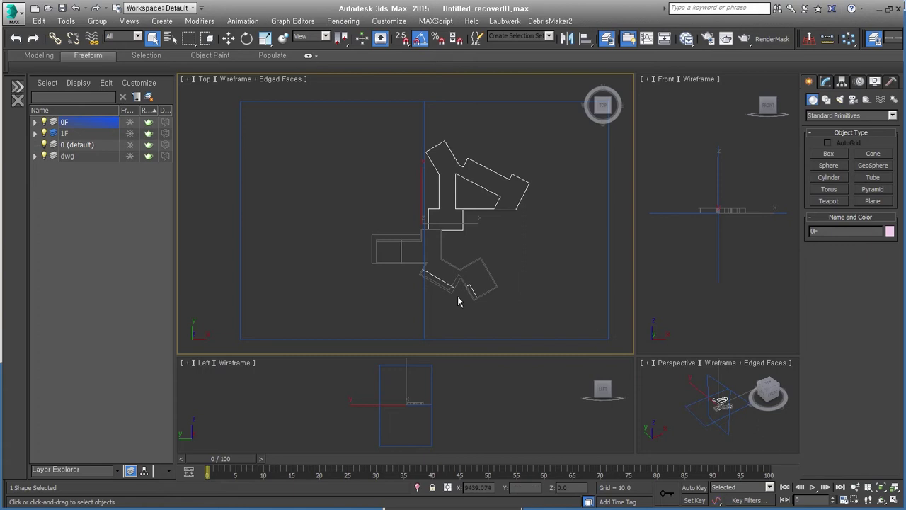
alt+middle_drag(459, 298, 481, 240)
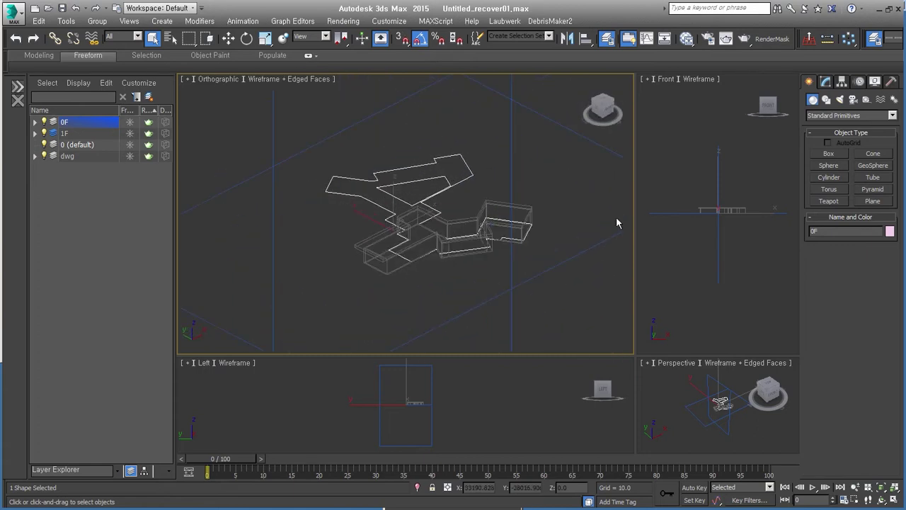
key(l)
key(ctrl+shift+z)
key(F3)
Step: Apply a Shell modifier to the 0F line
scroll(466, 229, up, 2)
scroll(466, 230, up, 2)
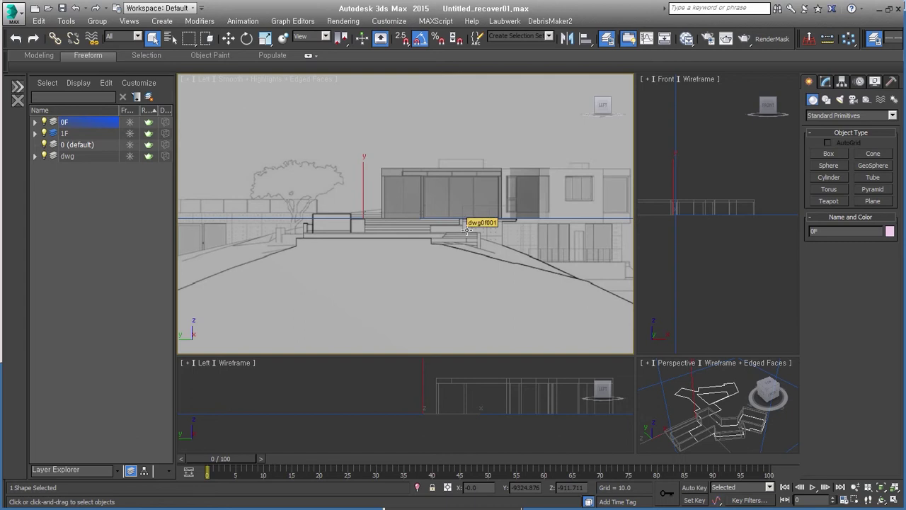
middle_drag(466, 229, 448, 244)
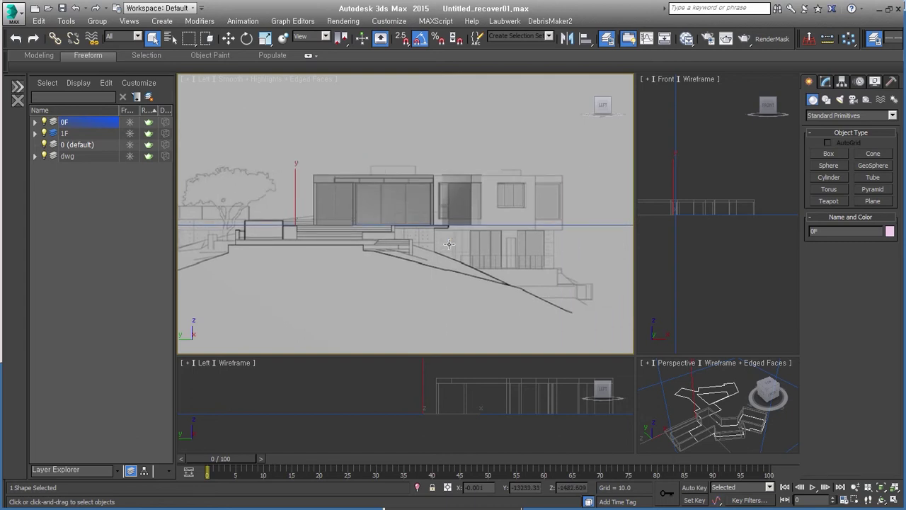
click(824, 81)
click(829, 141)
alt+middle_drag(451, 245, 482, 227)
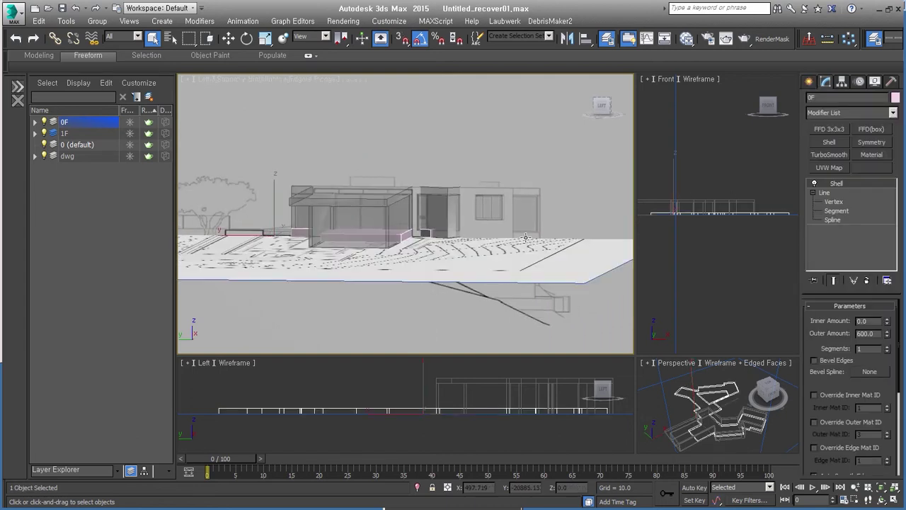
Step: Set the 0F shell's outer amount to 0 and inner amount to about 1078
right_click(886, 333)
drag(887, 316, 465, 193)
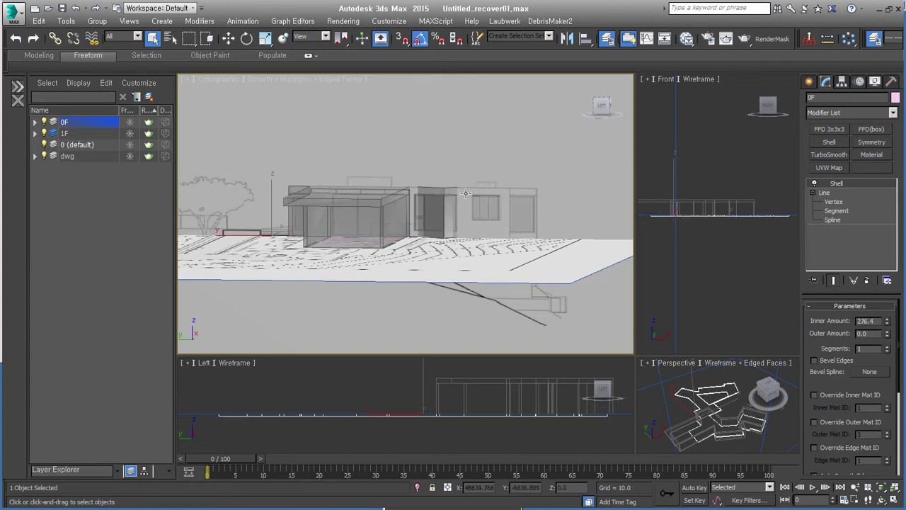
alt+middle_drag(465, 193, 471, 269)
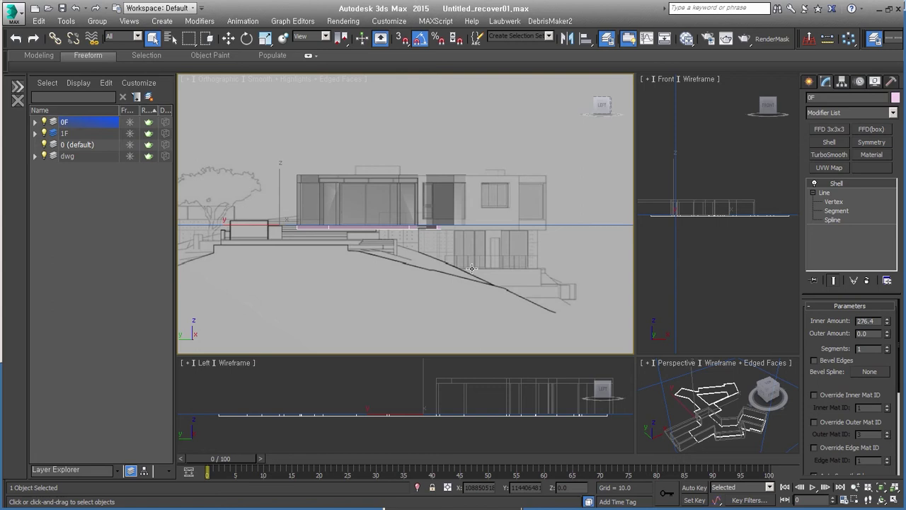
alt+middle_drag(470, 268, 474, 253)
drag(888, 321, 887, 284)
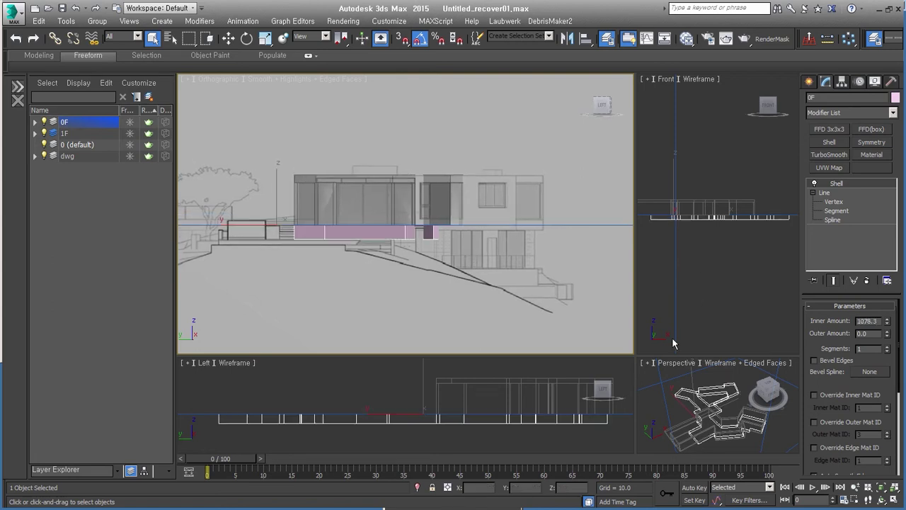
middle_drag(417, 232, 463, 214)
Step: Move the 0F slab 400 units downward using offset entry
right_click(385, 209)
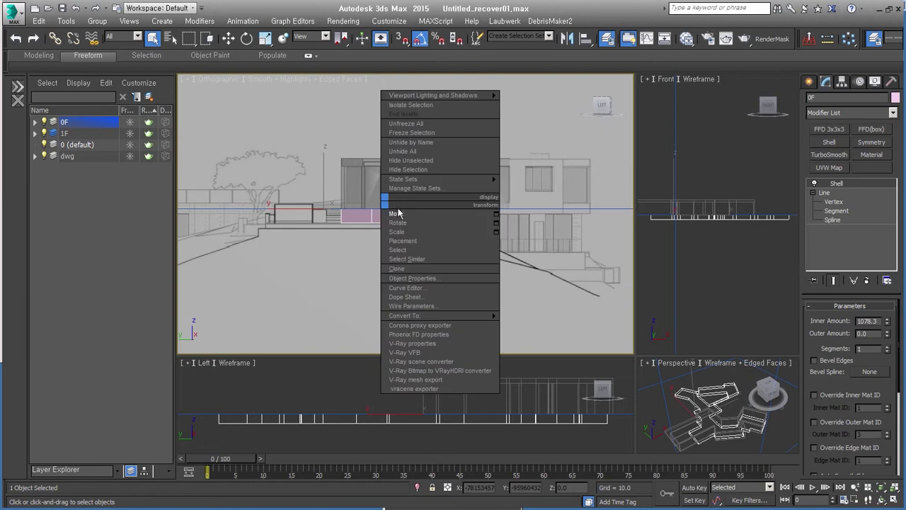
click(398, 212)
scroll(403, 208, up, 2)
scroll(404, 212, up, 1)
mouse_move(405, 212)
middle_down()
mouse_move(426, 233)
mouse_move(405, 236)
middle_up()
middle_drag(469, 220, 499, 216)
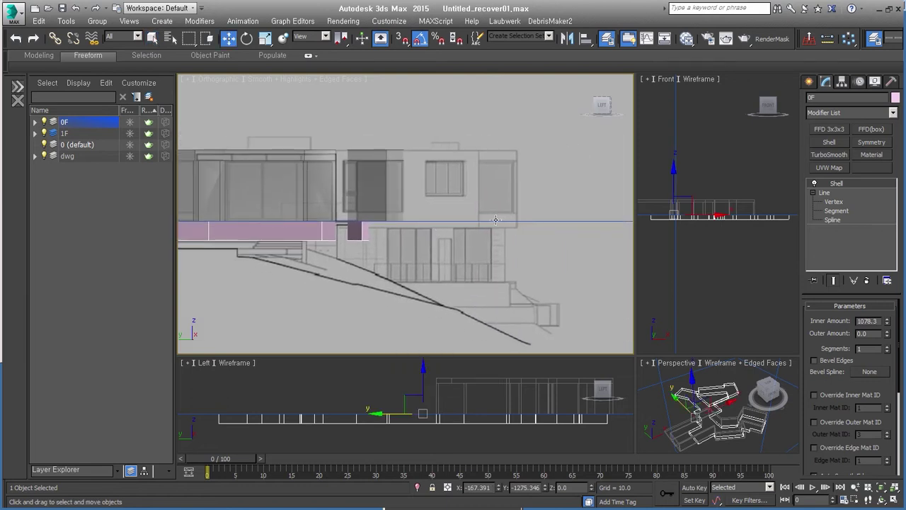
mouse_move(389, 224)
alt+middle_down()
mouse_move(319, 237)
mouse_move(572, 222)
alt+middle_up()
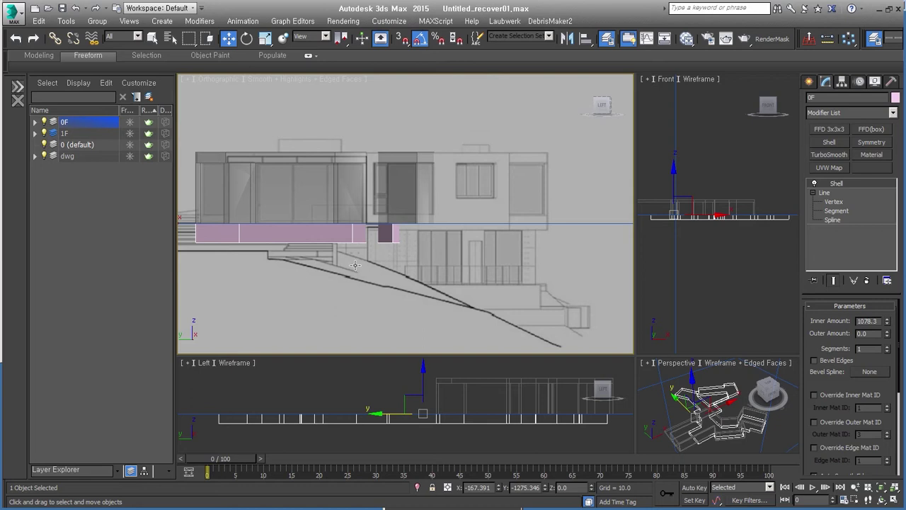
alt+middle_drag(382, 259, 488, 262)
drag(300, 196, 300, 200)
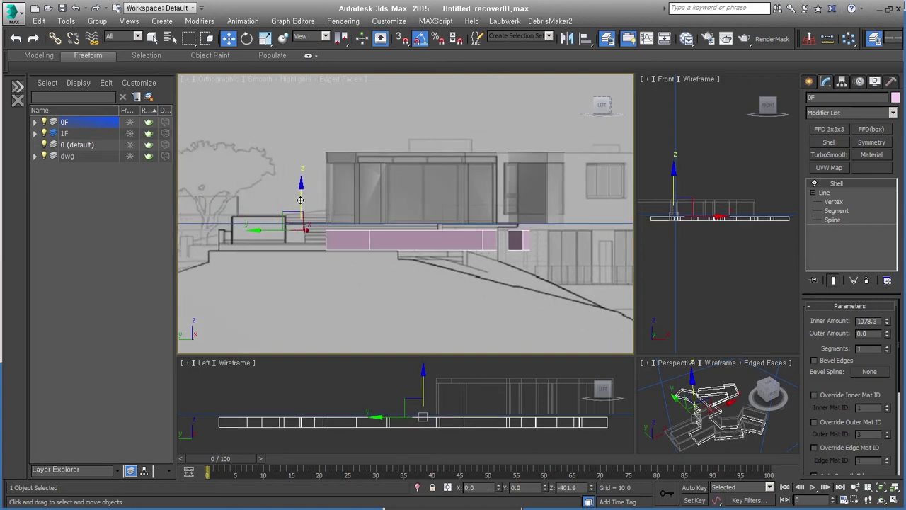
key(ctrl+z)
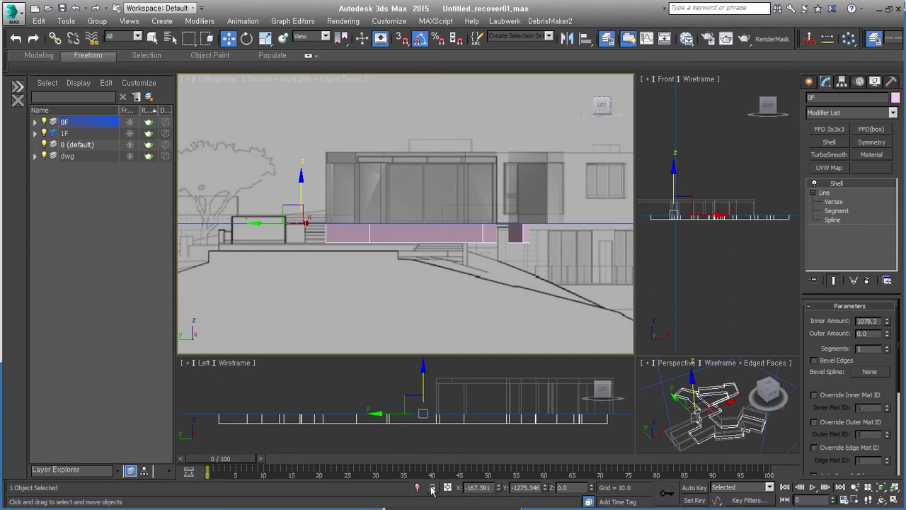
click(447, 487)
key(Return)
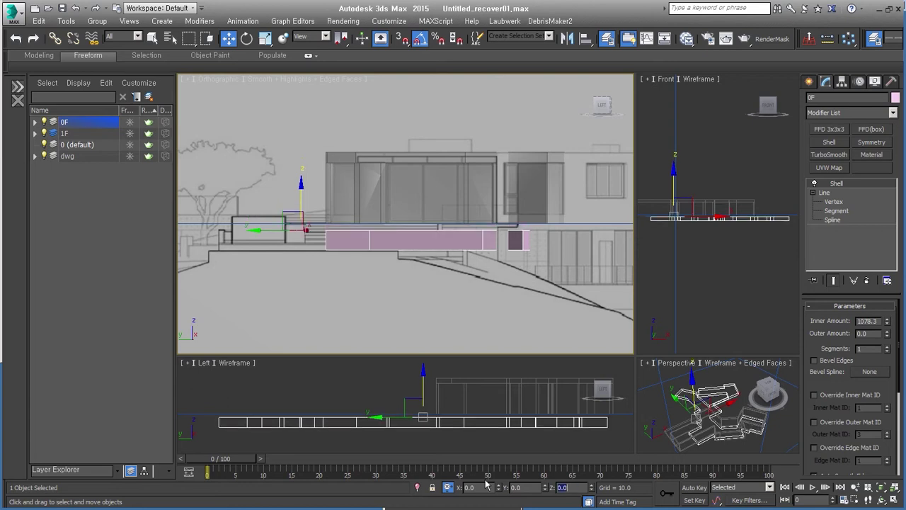
Step: Set the 0F Shell inner amount to 3600
click(876, 321)
text(3600)
key(Return)
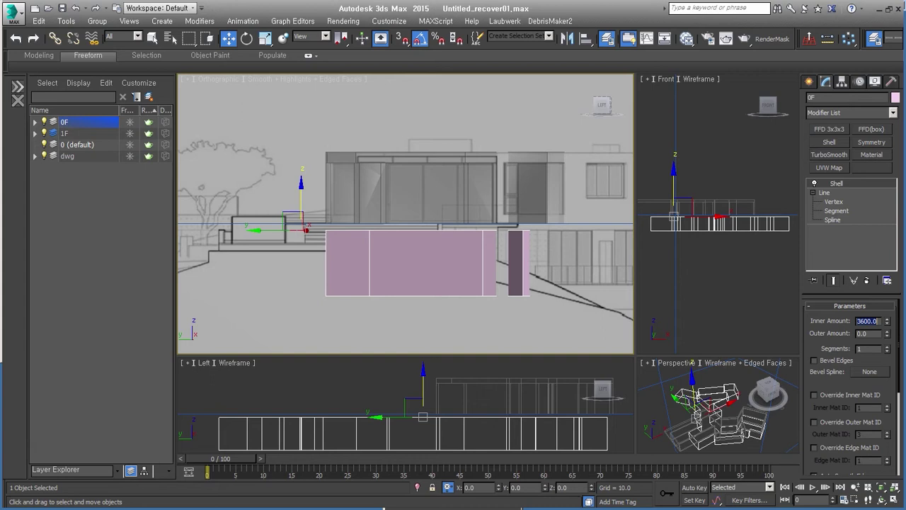
middle_drag(560, 285, 460, 276)
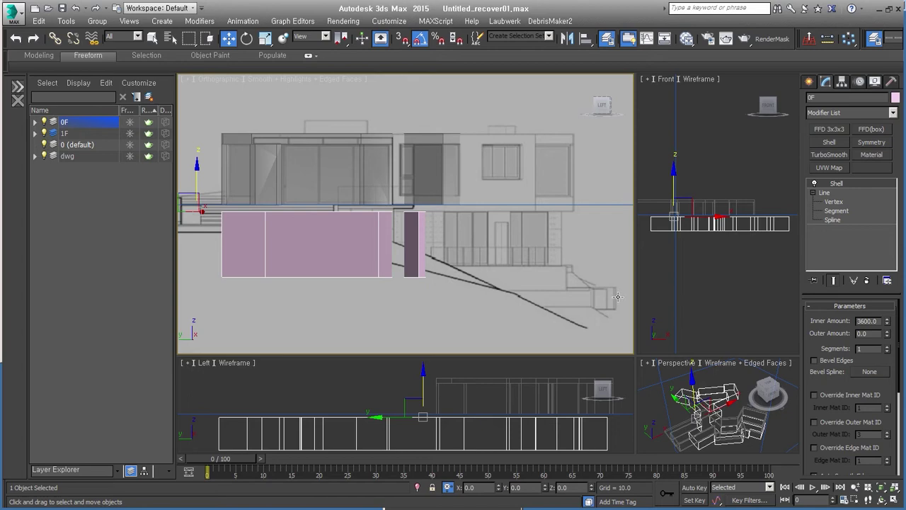
mouse_move(444, 264)
middle_down()
mouse_move(491, 262)
mouse_move(443, 271)
mouse_move(447, 211)
mouse_move(422, 198)
mouse_move(422, 183)
mouse_move(435, 160)
mouse_move(456, 176)
middle_up()
click(572, 167)
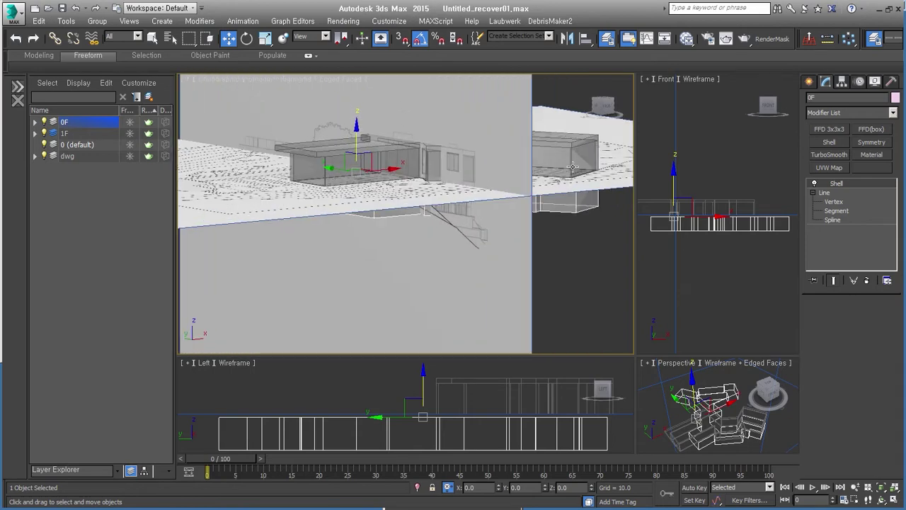
Step: In the Left view, set the 1F Shell inner amount to 400
mouse_move(519, 203)
alt+middle_down()
mouse_move(541, 188)
mouse_move(548, 194)
alt+middle_up()
key(ctrl+z)
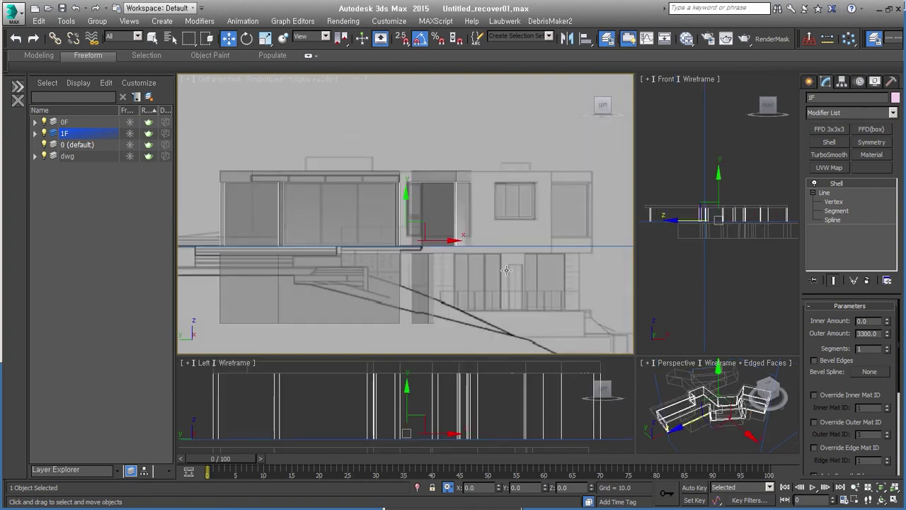
key(l)
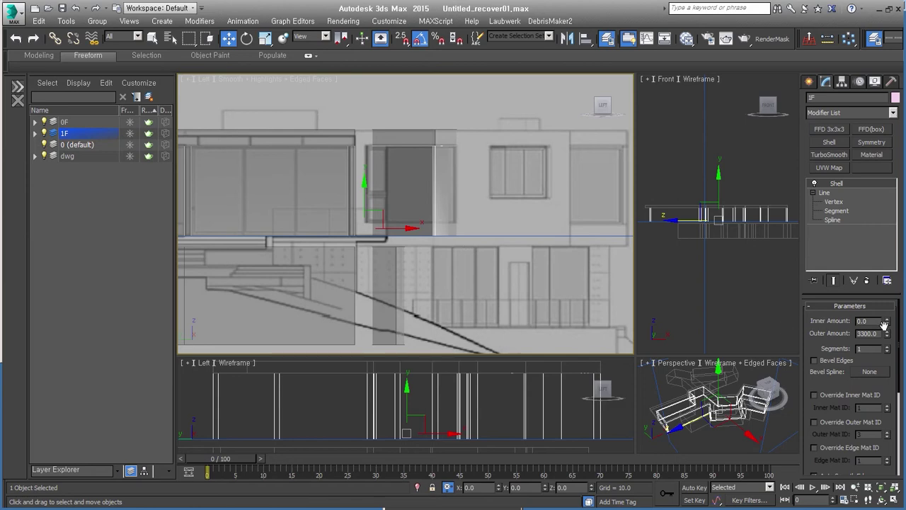
double_click(877, 322)
text(400)
key(Return)
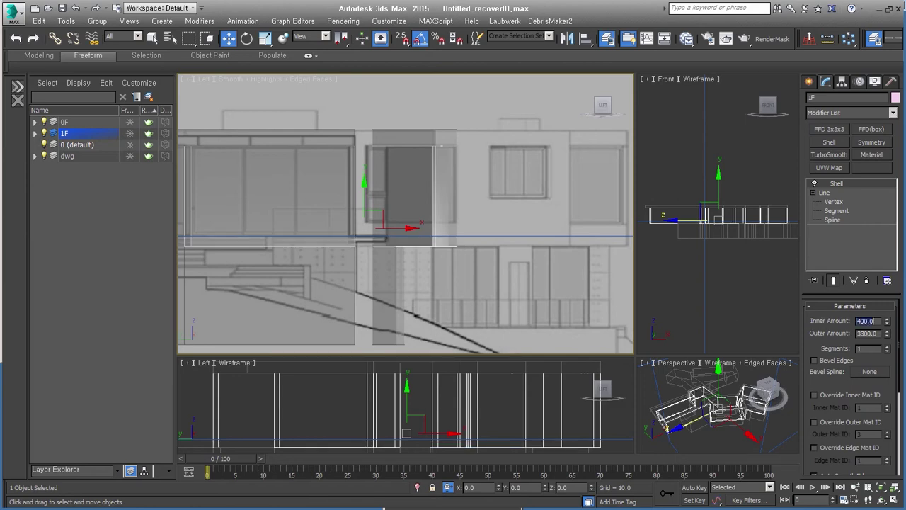
Step: Orbit to inspect the 1F slab edge, then hide the dwg layer
mouse_move(397, 227)
alt+middle_down()
mouse_move(457, 258)
mouse_move(440, 245)
alt+middle_up()
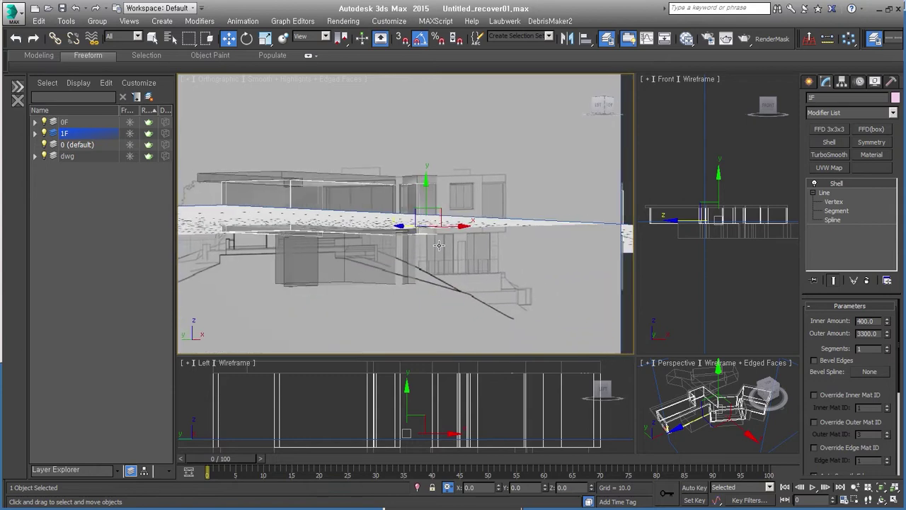
mouse_move(441, 245)
alt+middle_down()
mouse_move(450, 247)
mouse_move(425, 236)
alt+middle_up()
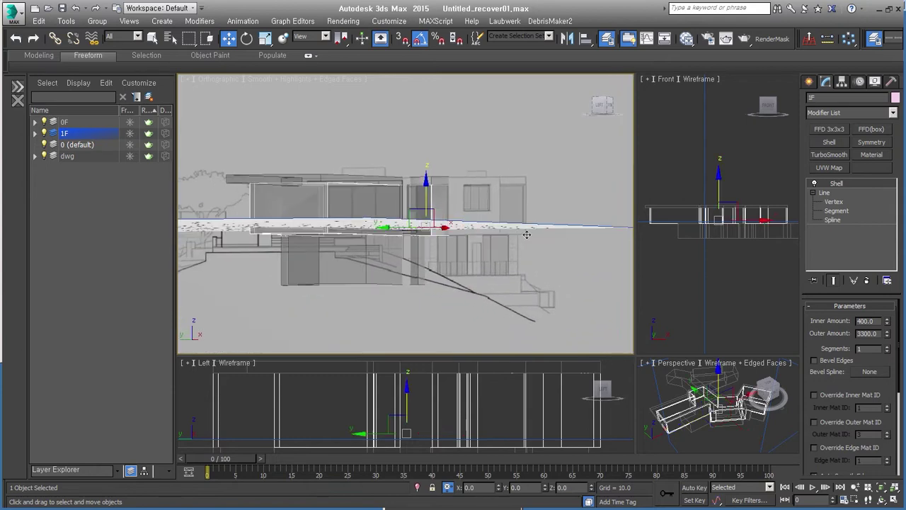
alt+middle_drag(527, 234, 370, 238)
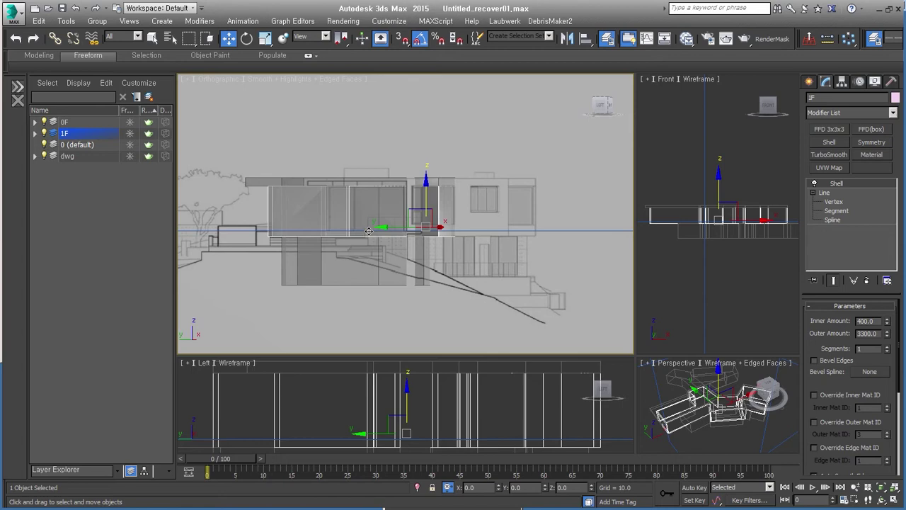
alt+middle_drag(382, 232, 432, 226)
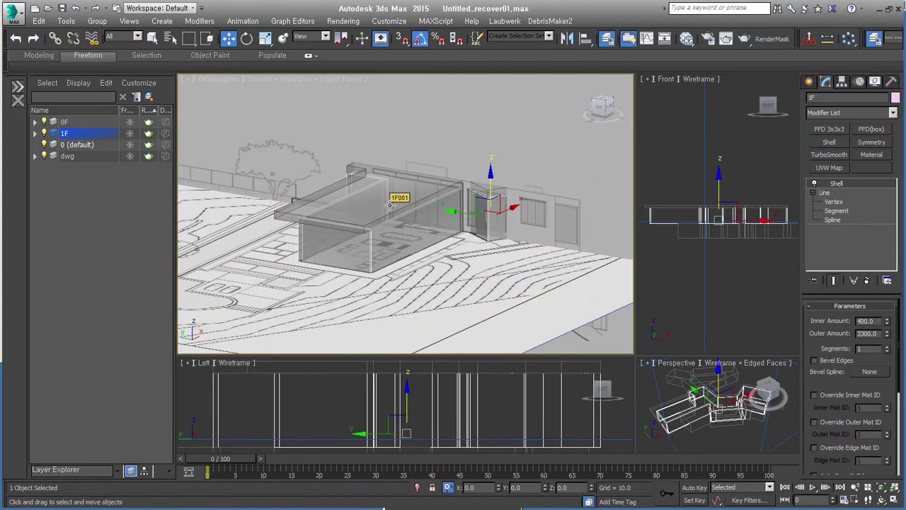
scroll(457, 230, down, 4)
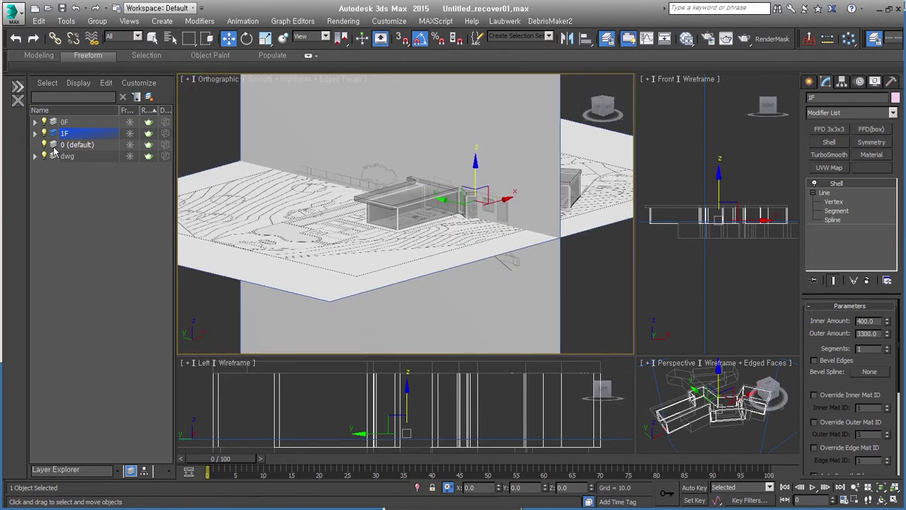
click(44, 156)
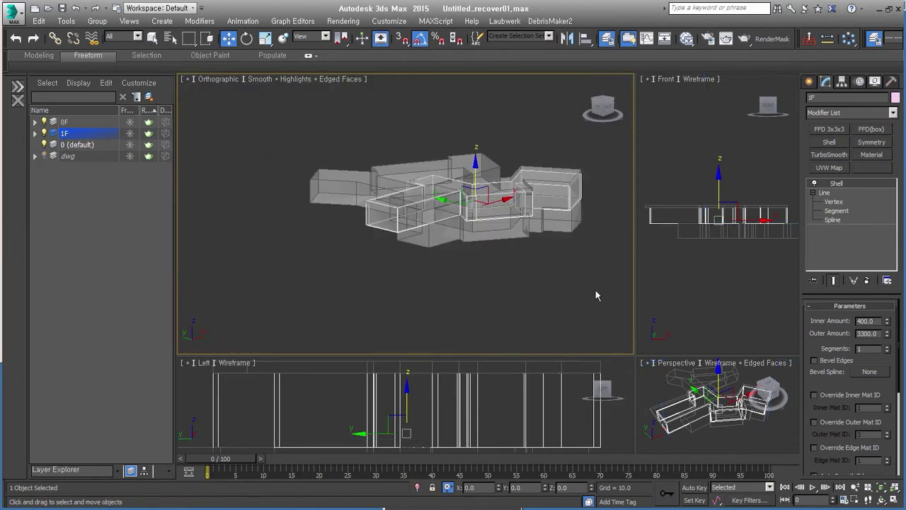
Step: Select all building objects, shade them, and frame them in the Top view
click(506, 276)
key(ctrl+a)
key(alt+x)
mouse_move(506, 275)
alt+middle_down()
mouse_move(575, 214)
mouse_move(519, 234)
mouse_move(415, 216)
alt+middle_up()
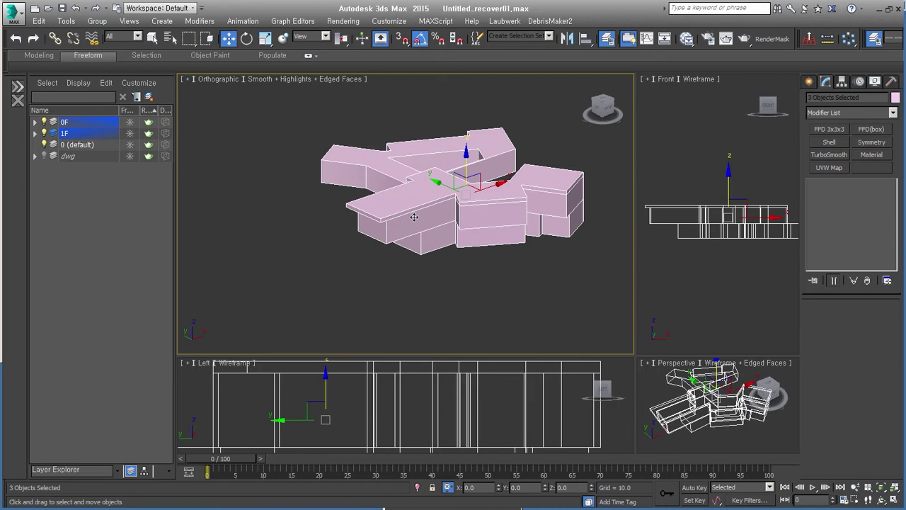
key(t)
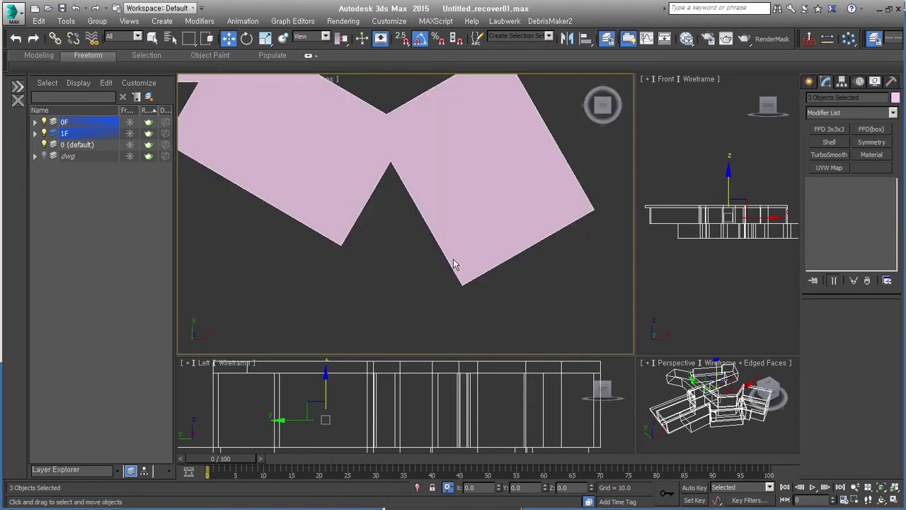
key(ctrl+shift+z)
click(504, 262)
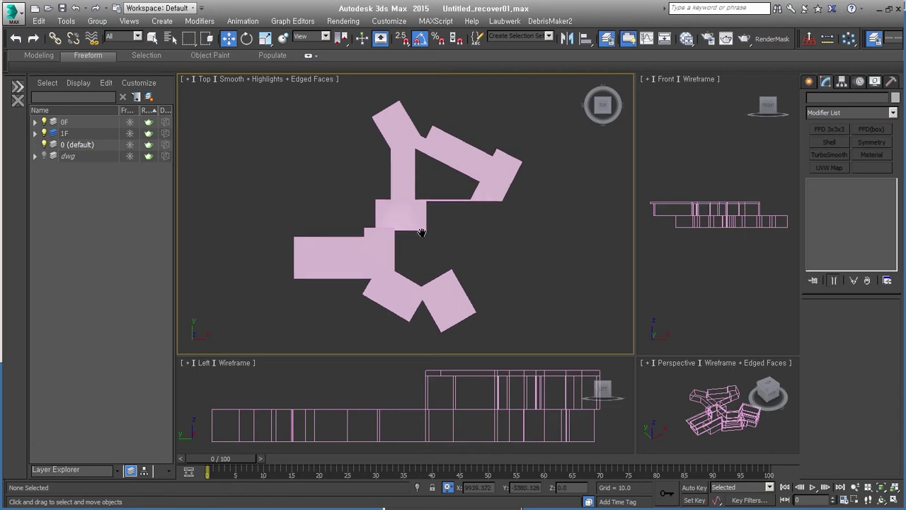
Step: Hide the 1F and 0F layers and show the dwg site plan layer
middle_drag(420, 236, 453, 227)
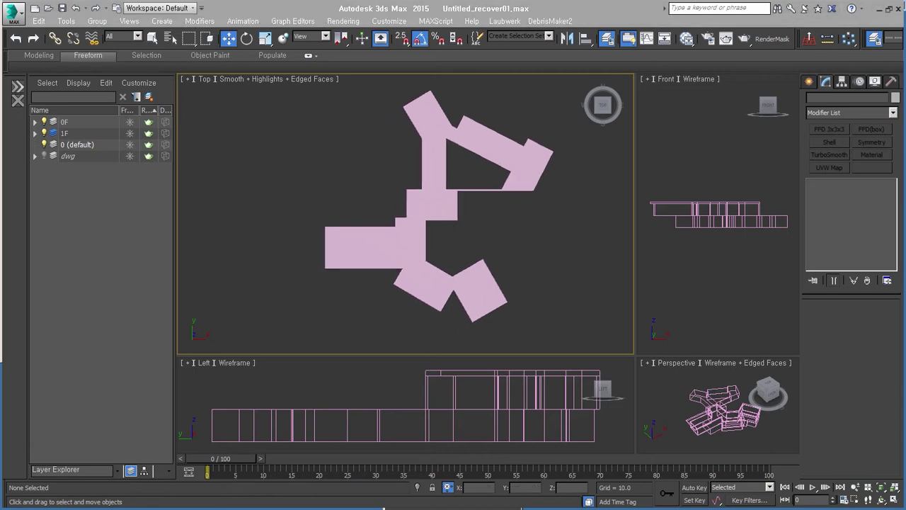
middle_drag(410, 254, 423, 250)
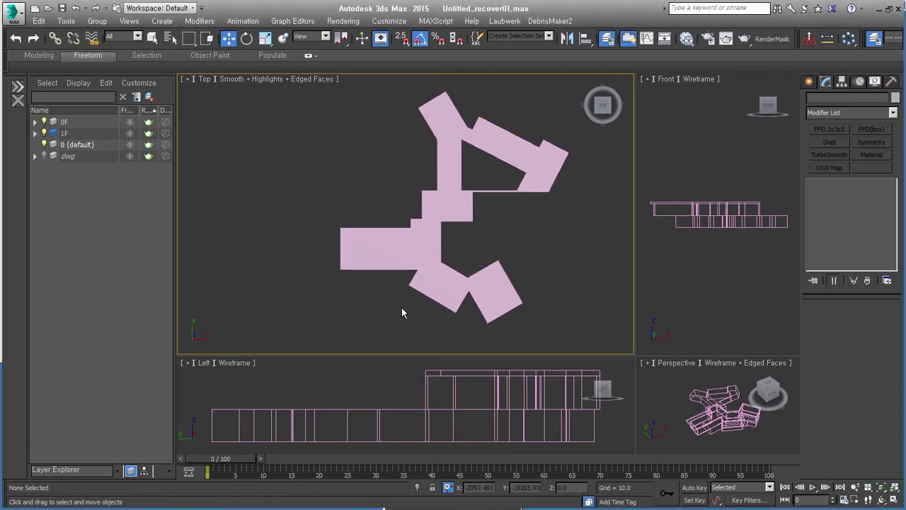
middle_drag(403, 309, 415, 301)
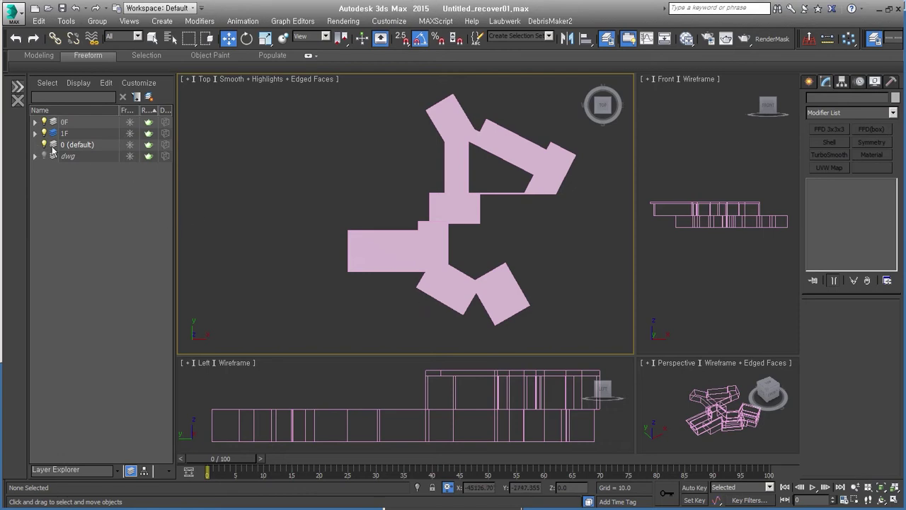
click(44, 133)
click(43, 122)
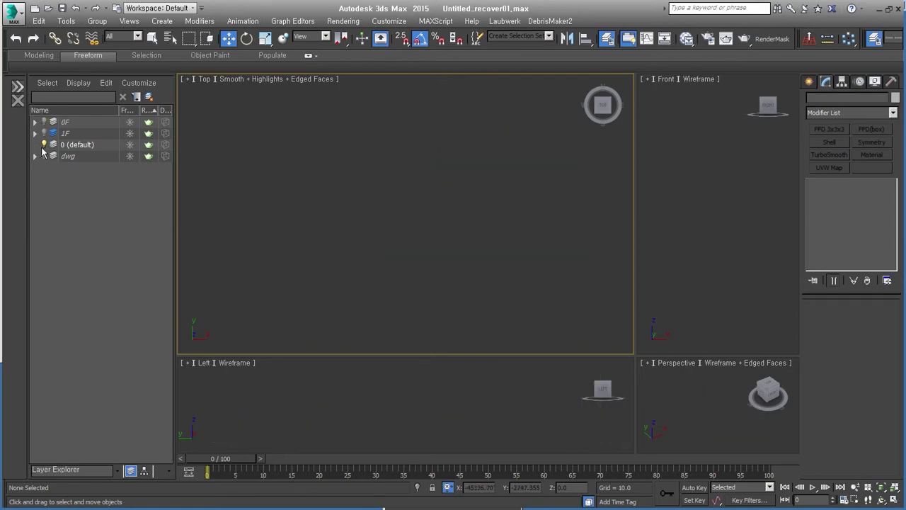
click(44, 156)
Step: Zoom in on the house's northern wing and show the 0F layer again
scroll(400, 220, up, 1)
scroll(400, 219, up, 1)
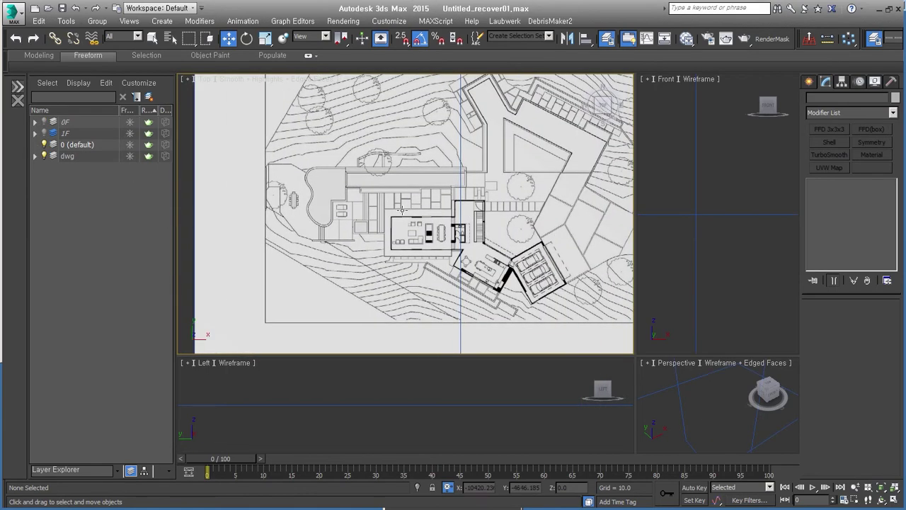
scroll(401, 220, up, 1)
scroll(433, 222, up, 1)
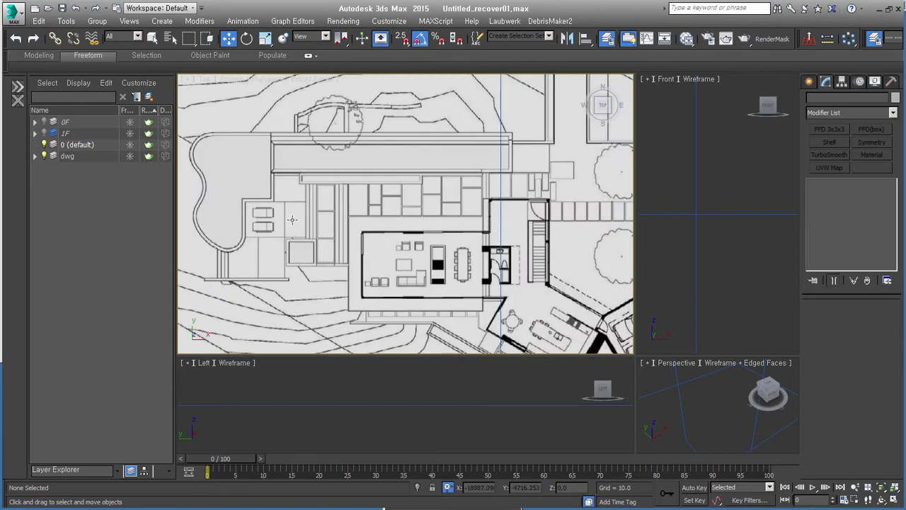
middle_drag(547, 217, 374, 262)
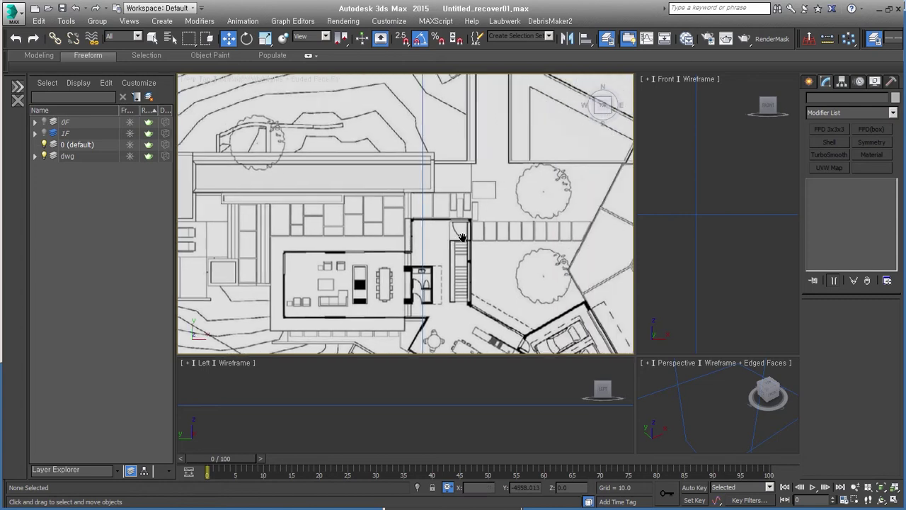
middle_drag(389, 221, 375, 278)
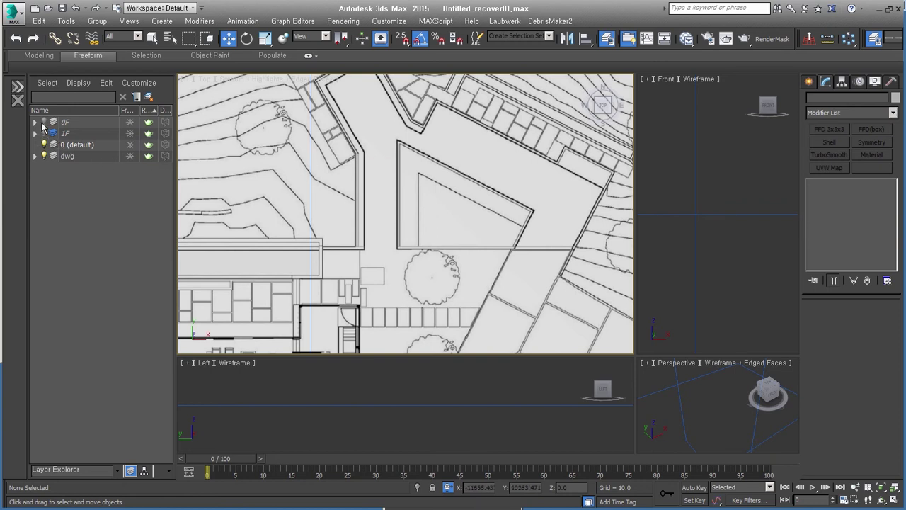
click(44, 122)
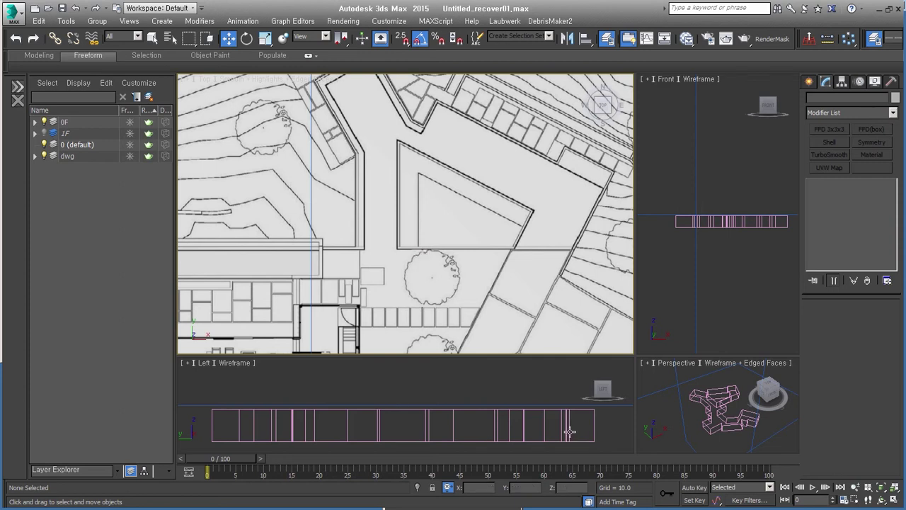
Step: Raise the dwg0f site-plan plane slightly in the Left view, then select the 0F walls
middle_drag(491, 421, 411, 408)
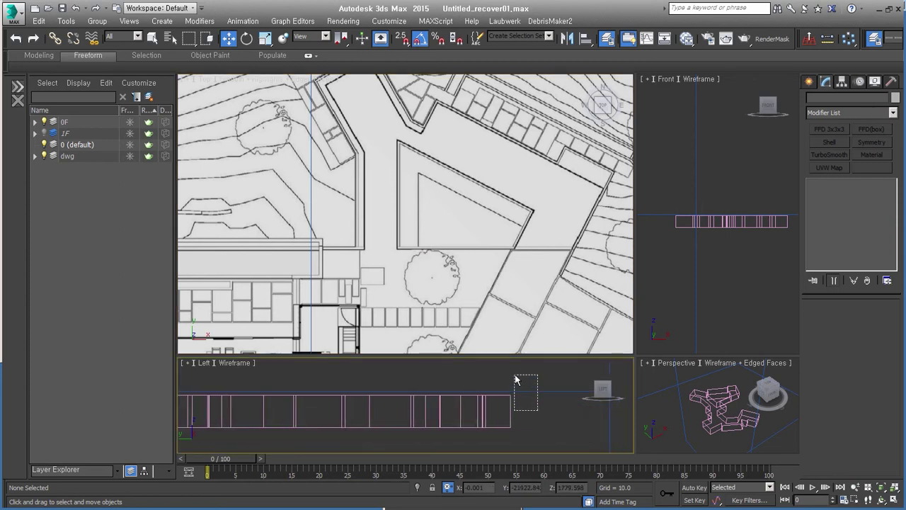
click(384, 391)
drag(321, 375, 320, 373)
click(425, 416)
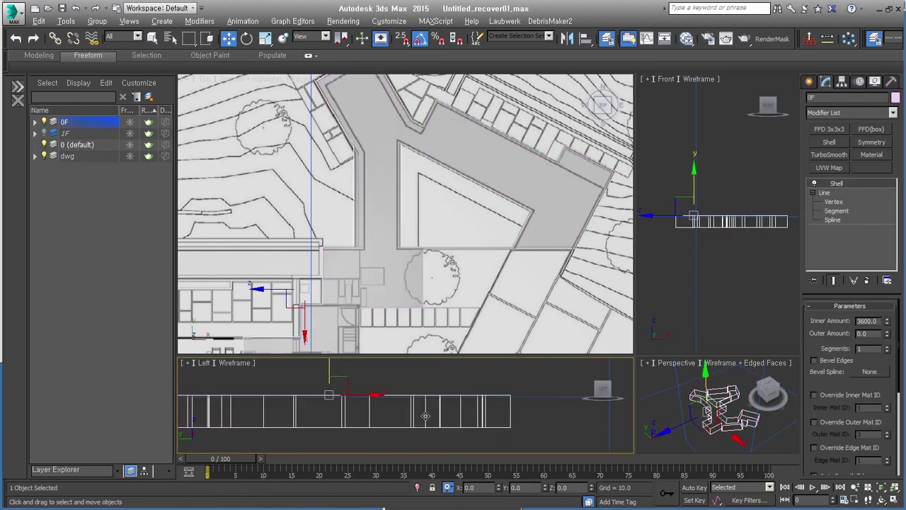
Step: Pan the Top view to frame the whole building and show the standard primitives
middle_drag(390, 232, 451, 223)
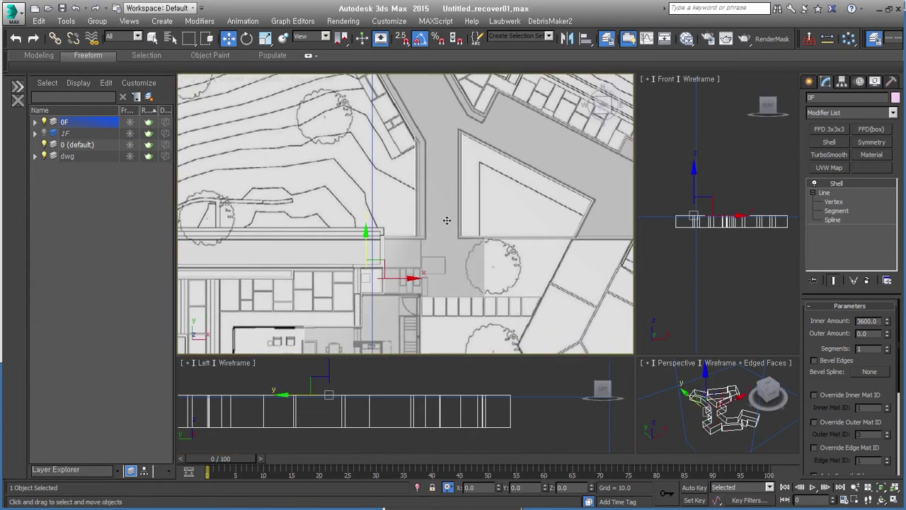
middle_drag(399, 269, 462, 211)
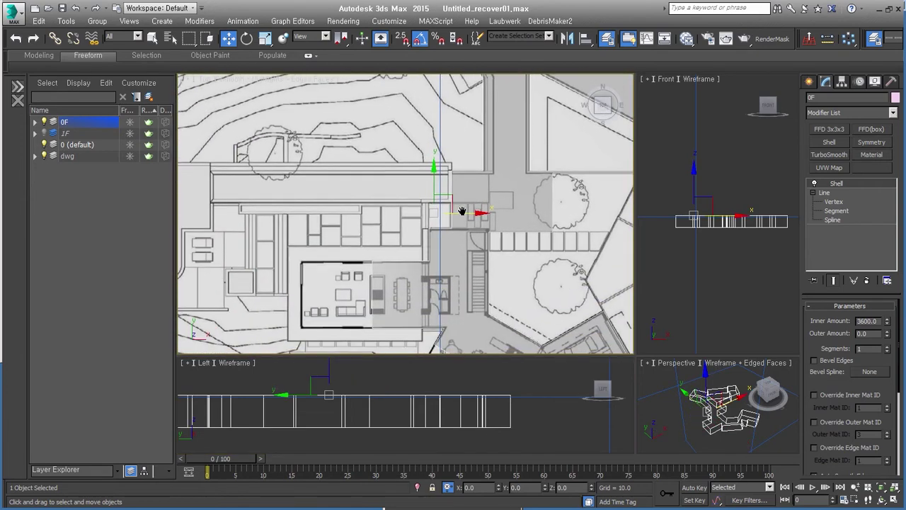
mouse_move(462, 211)
middle_down()
mouse_move(455, 257)
mouse_move(434, 281)
middle_up()
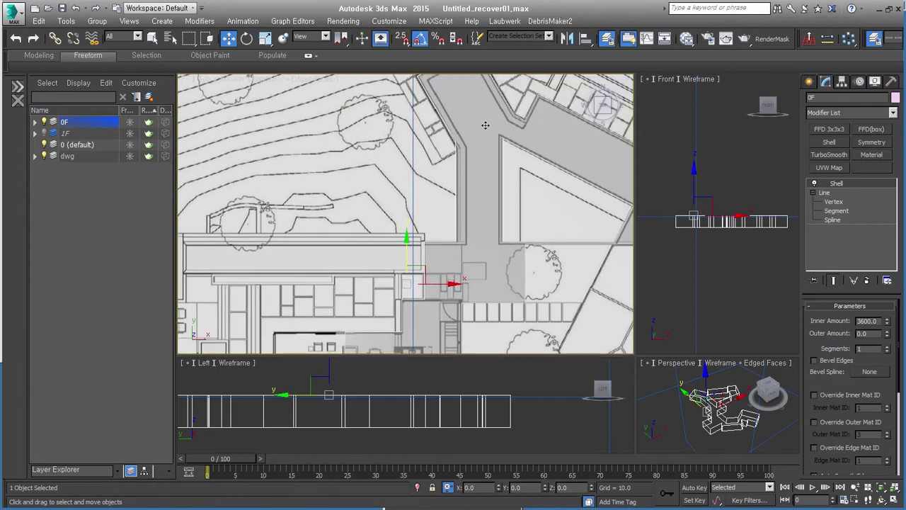
middle_drag(487, 126, 475, 143)
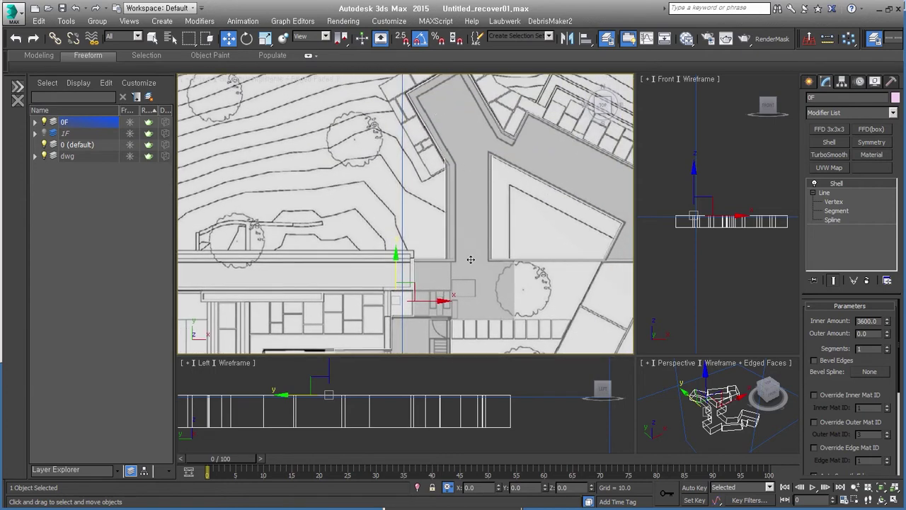
scroll(479, 250, down, 2)
middle_drag(423, 252, 443, 231)
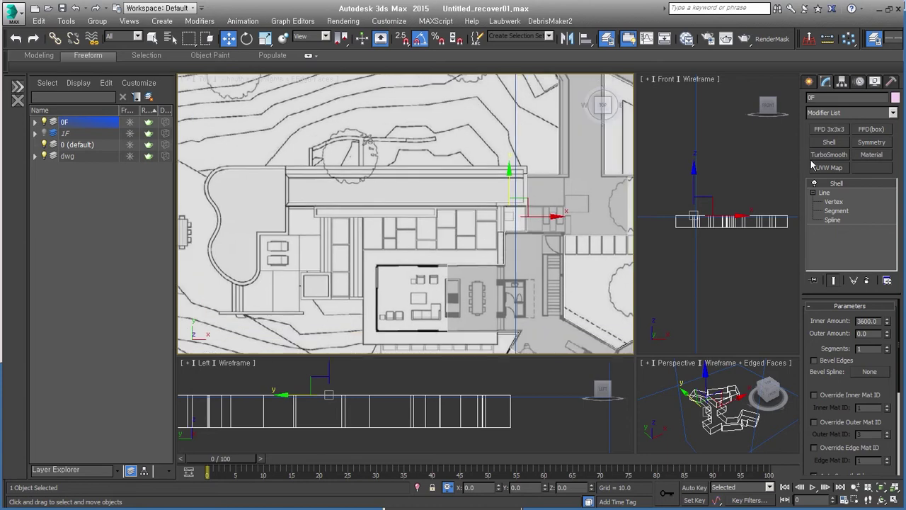
click(810, 83)
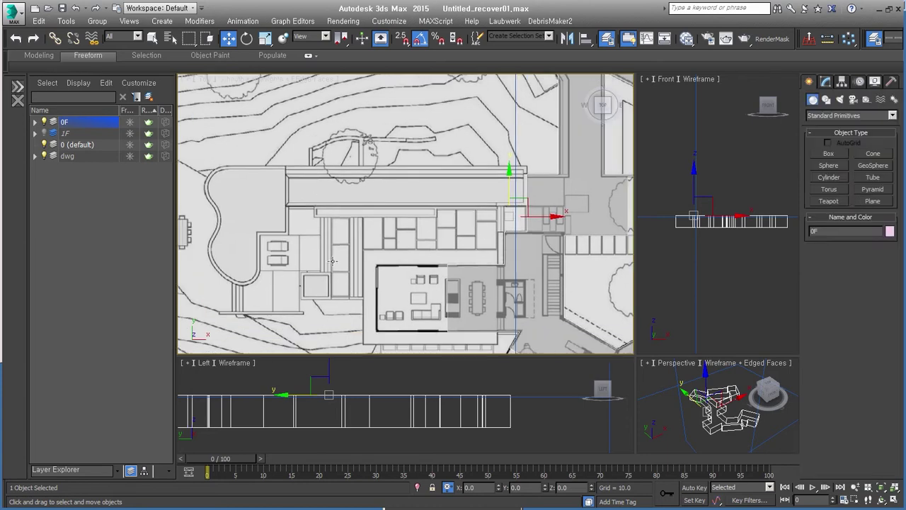
Step: Bring the house plan's entry area into view and make layer 0 (default) current
middle_drag(550, 206, 415, 174)
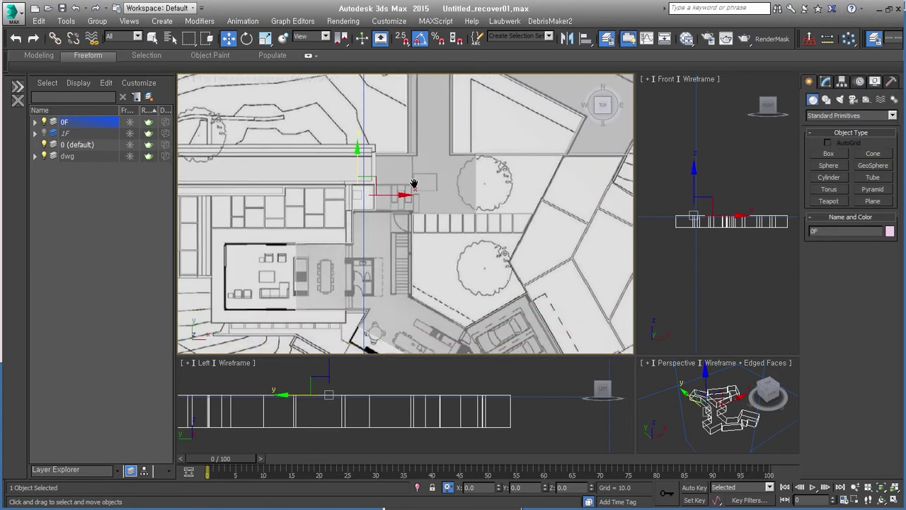
scroll(456, 228, up, 2)
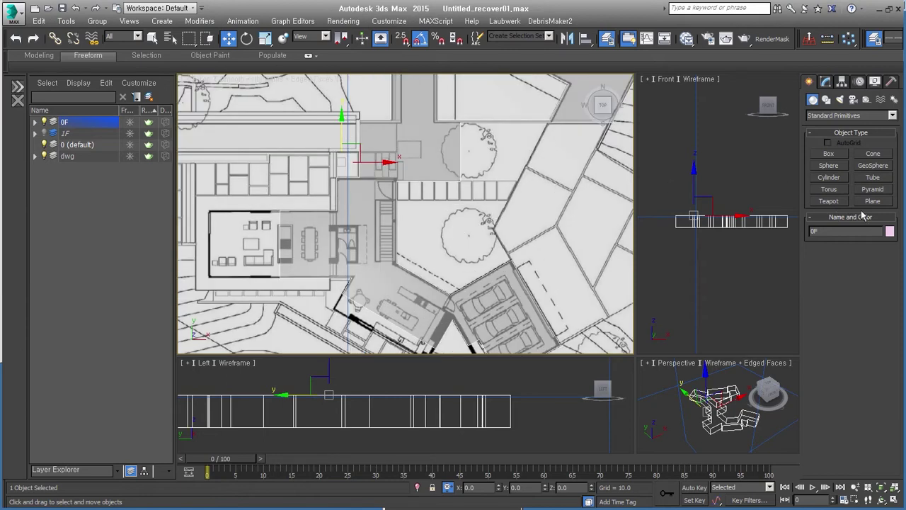
middle_drag(236, 172, 378, 172)
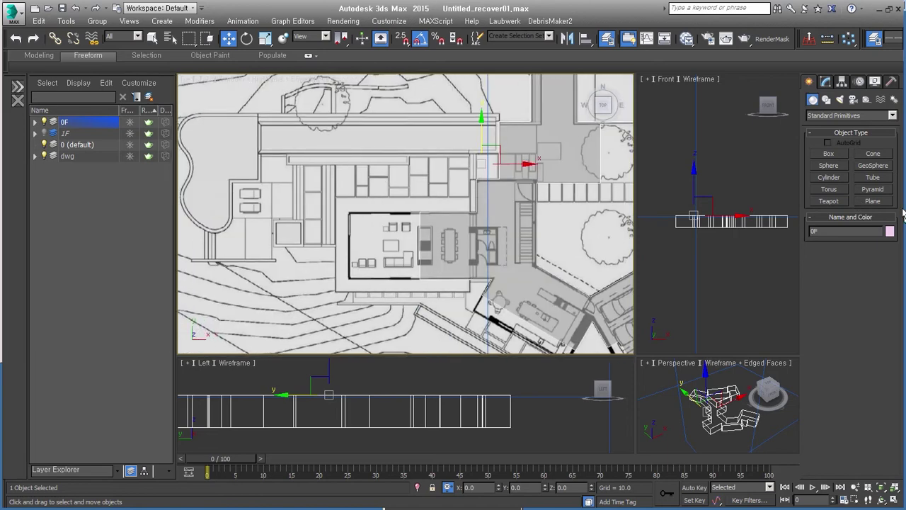
click(873, 201)
click(555, 226)
click(54, 125)
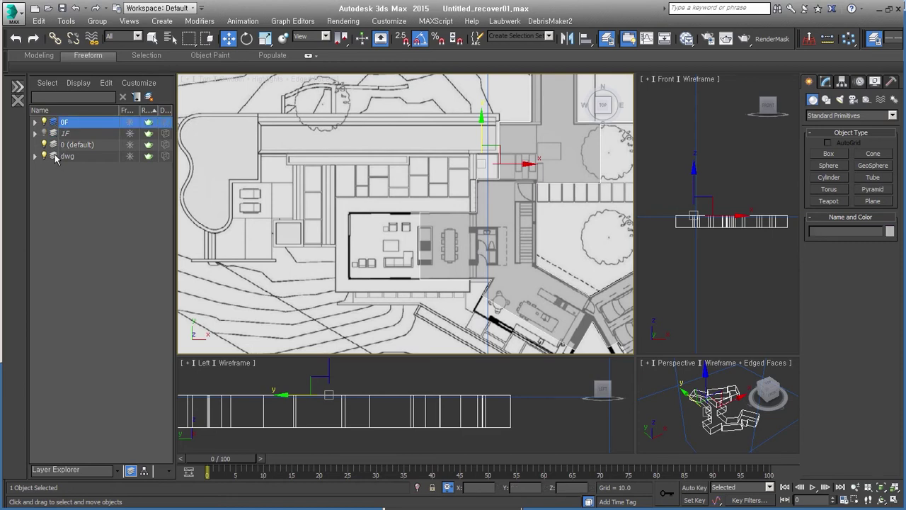
click(54, 156)
click(53, 145)
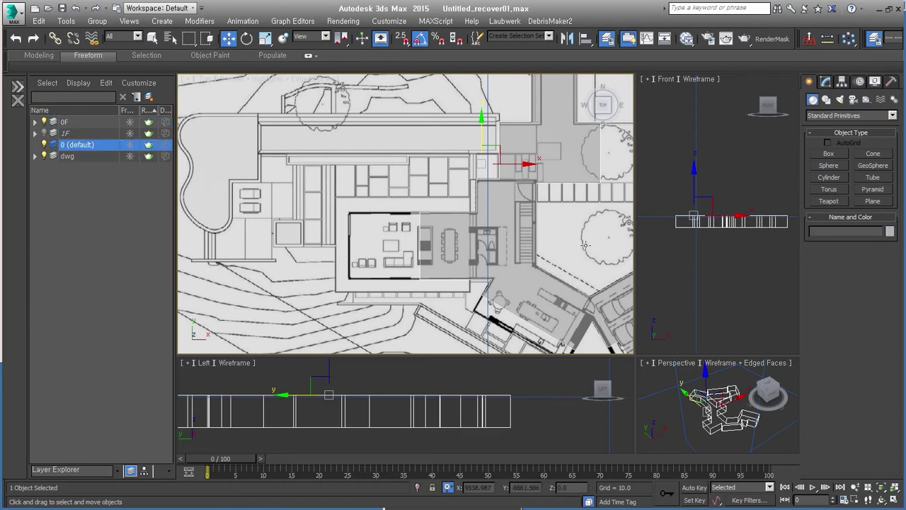
Step: With snaps on, draw a plane about 2685 × 2105 over the entry area near the stairs
click(883, 204)
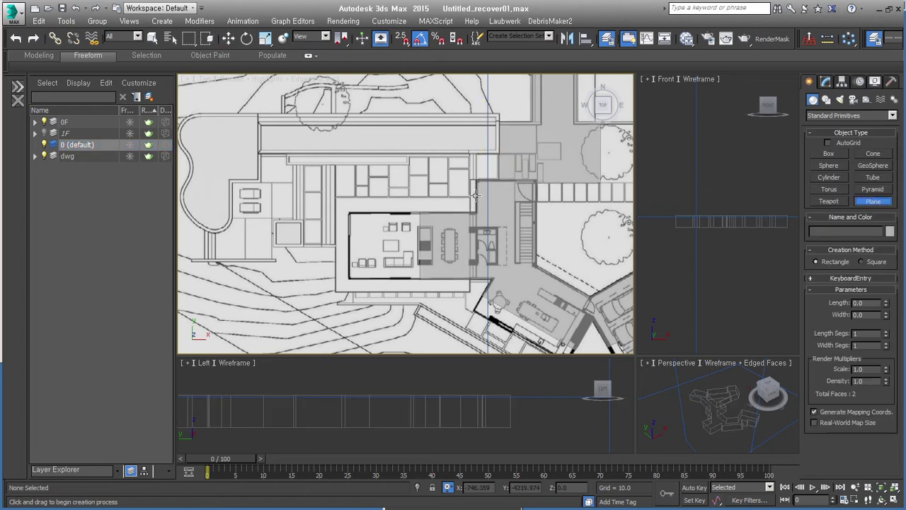
scroll(446, 213, up, 1)
scroll(443, 219, up, 1)
scroll(443, 220, up, 1)
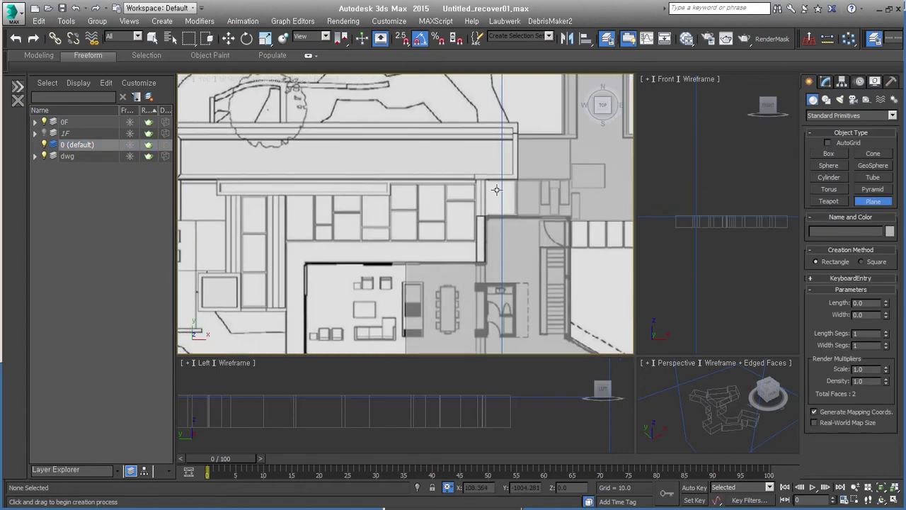
middle_drag(501, 212, 389, 238)
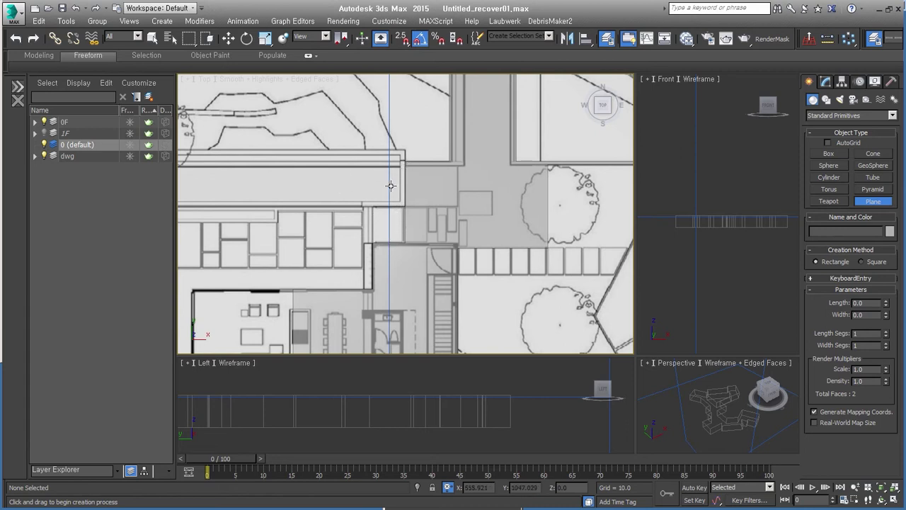
middle_drag(383, 211, 420, 247)
key(s)
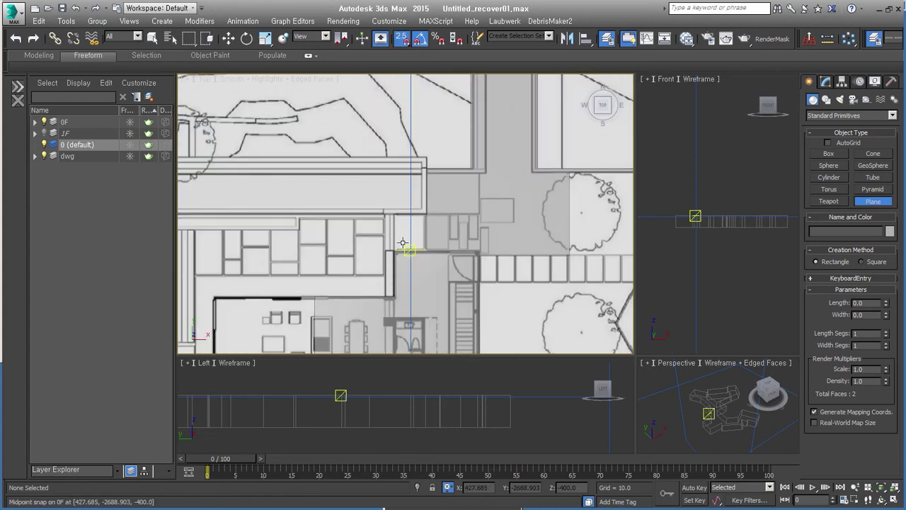
drag(395, 249, 426, 211)
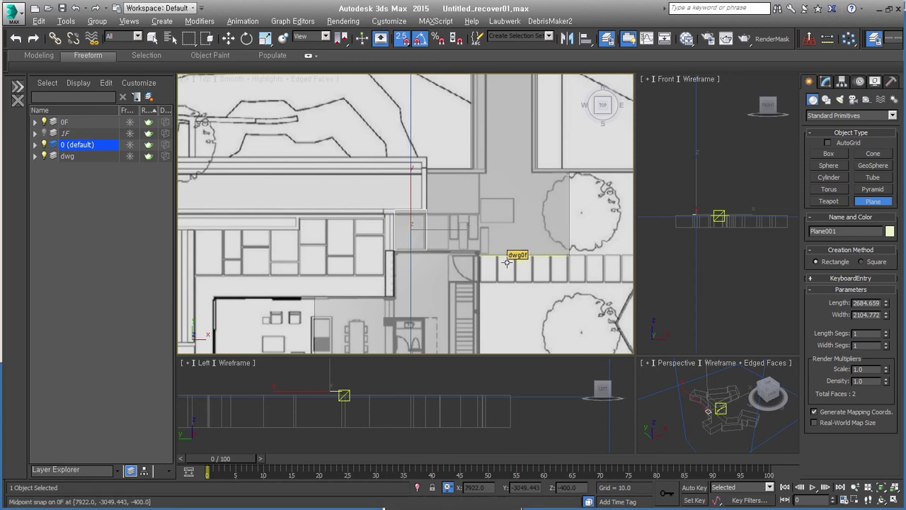
Step: Convert the plane to Editable Poly and select its left edge at Edge level
key(w)
click(833, 322)
click(407, 211)
scroll(407, 210, up, 3)
drag(476, 175, 474, 182)
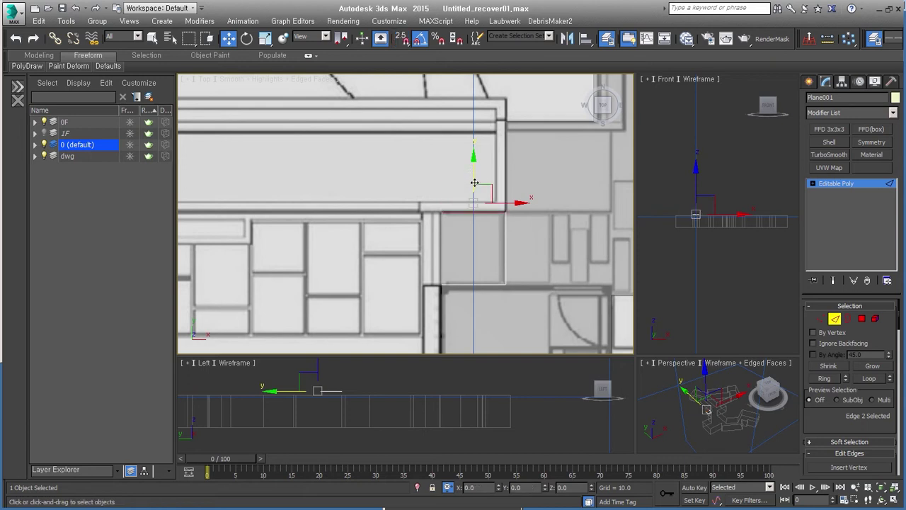
middle_drag(456, 182, 531, 168)
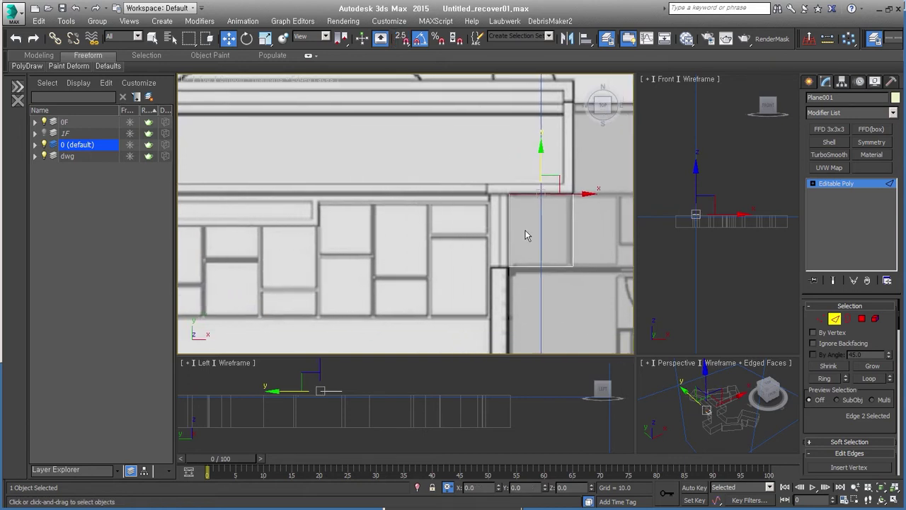
click(510, 230)
middle_drag(509, 230, 541, 219)
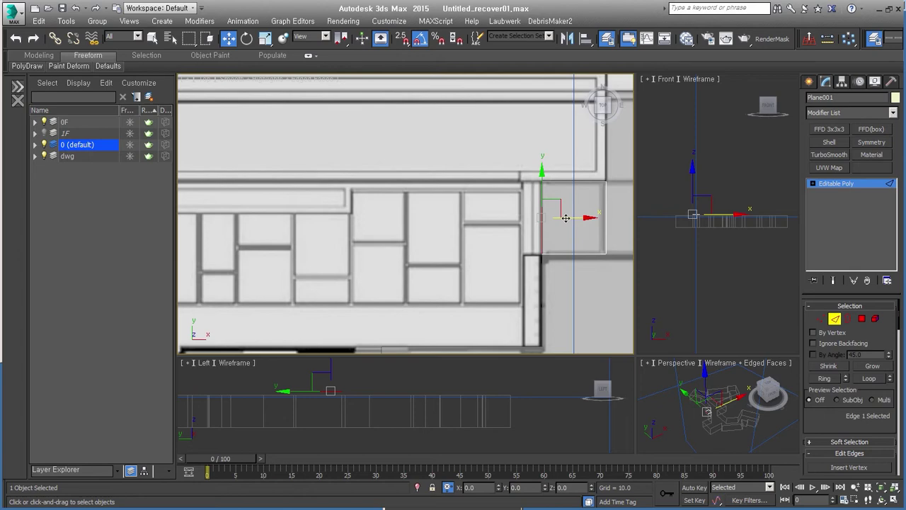
click(543, 225)
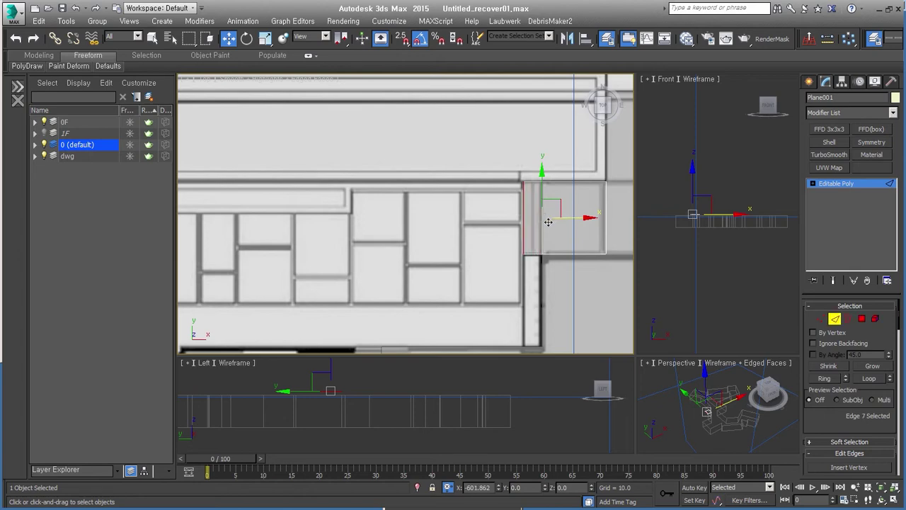
Step: Shift-drag the left edge to extrude a new strip leftward over the house's upper wing
scroll(546, 243, down, 4)
scroll(546, 244, up, 3)
middle_drag(546, 243, 592, 230)
shift+drag(592, 230, 402, 219)
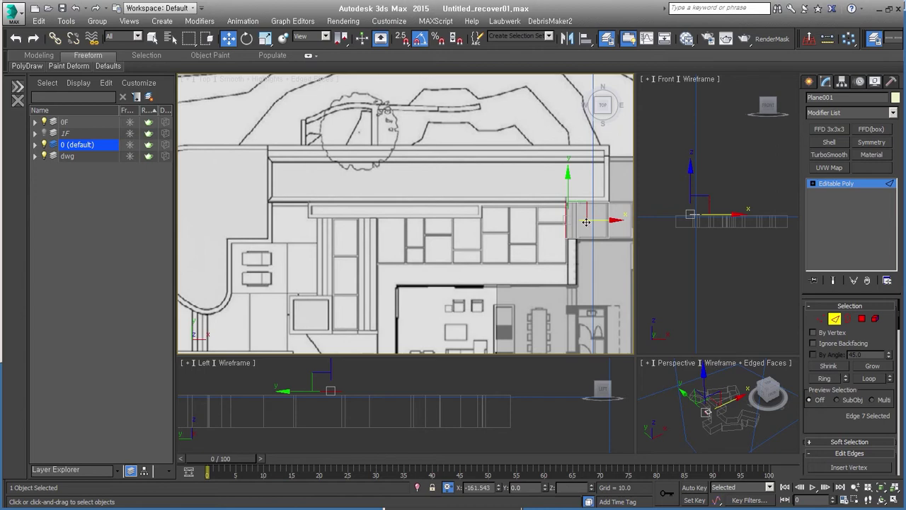
mouse_move(383, 229)
middle_down()
mouse_move(420, 193)
mouse_move(433, 219)
middle_up()
click(436, 207)
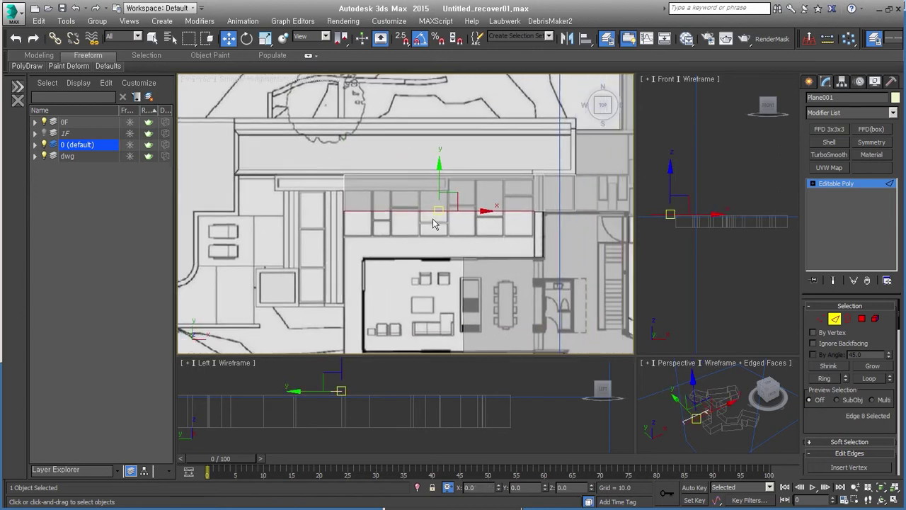
Step: Snap the strip's end edges to the 1F outline, then extend them left to the wing's end
click(45, 133)
key(s)
drag(438, 209, 333, 233)
middle_drag(334, 232, 394, 233)
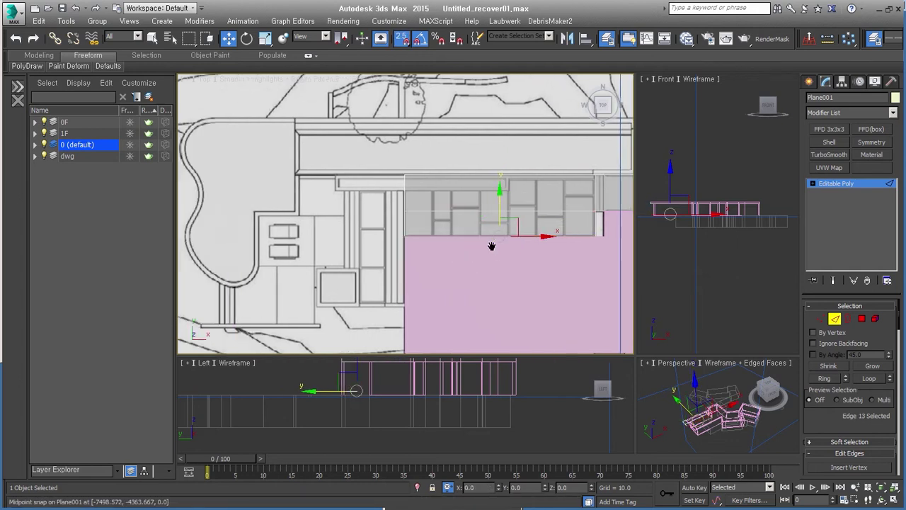
drag(382, 172, 431, 258)
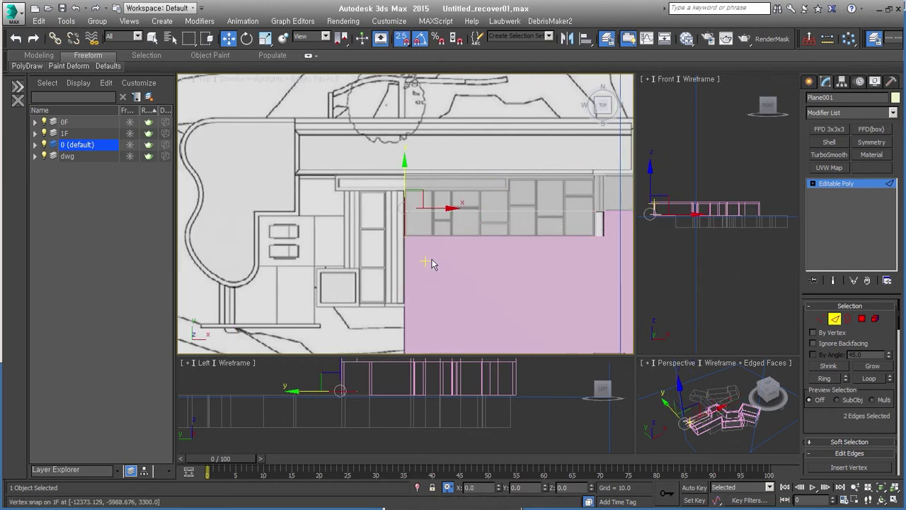
click(44, 133)
drag(433, 209, 333, 211)
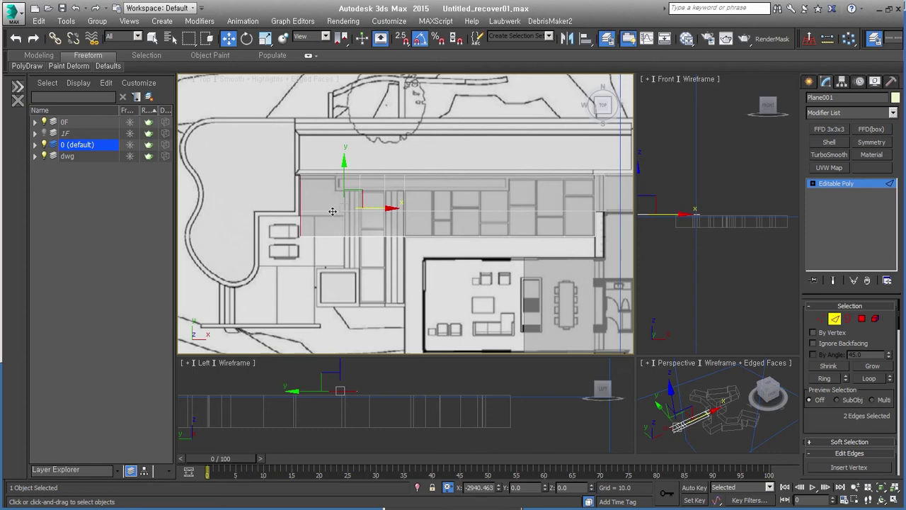
drag(332, 211, 291, 211)
mouse_move(293, 280)
middle_down()
mouse_move(394, 257)
mouse_move(348, 249)
middle_up()
Step: Move the slab's lower border edges at the left end down to the plan line
scroll(400, 181, up, 2)
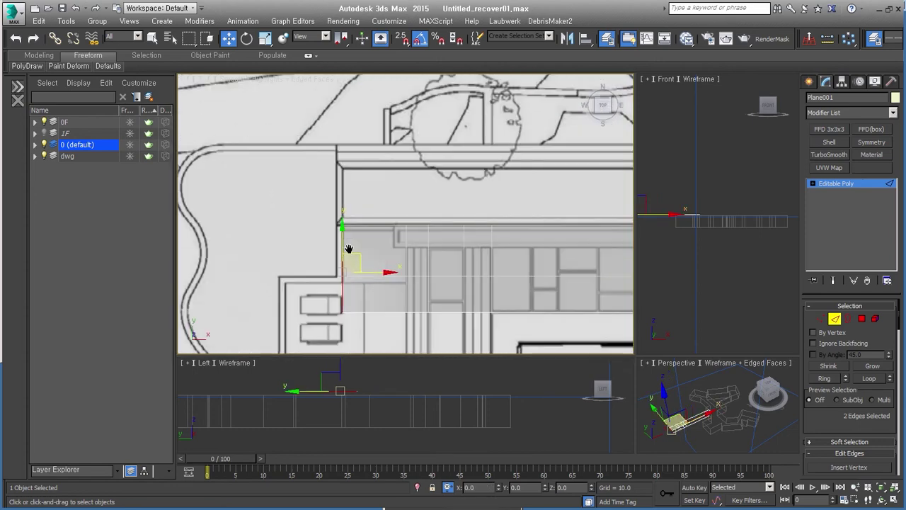
mouse_move(373, 273)
middle_down()
mouse_move(461, 170)
mouse_move(429, 154)
mouse_move(376, 150)
mouse_move(263, 179)
middle_up()
middle_drag(335, 227, 379, 209)
click(386, 184)
drag(386, 184, 386, 189)
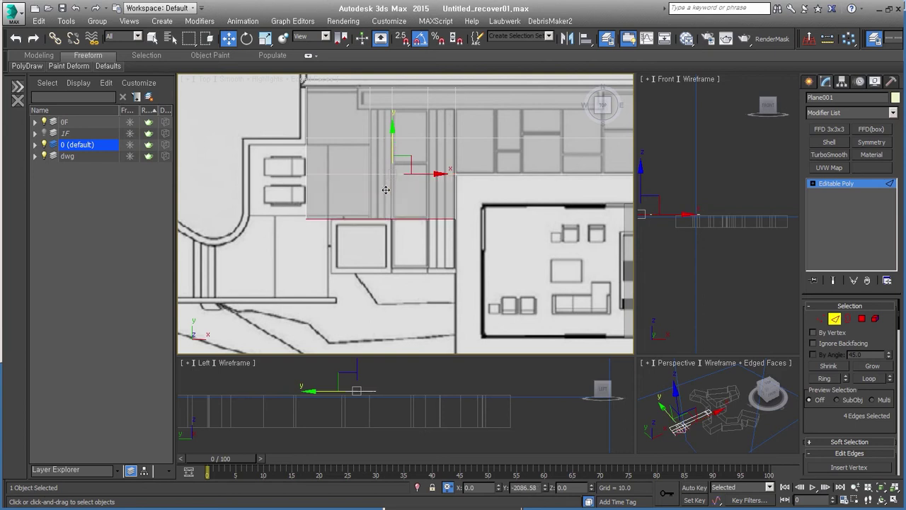
click(385, 190)
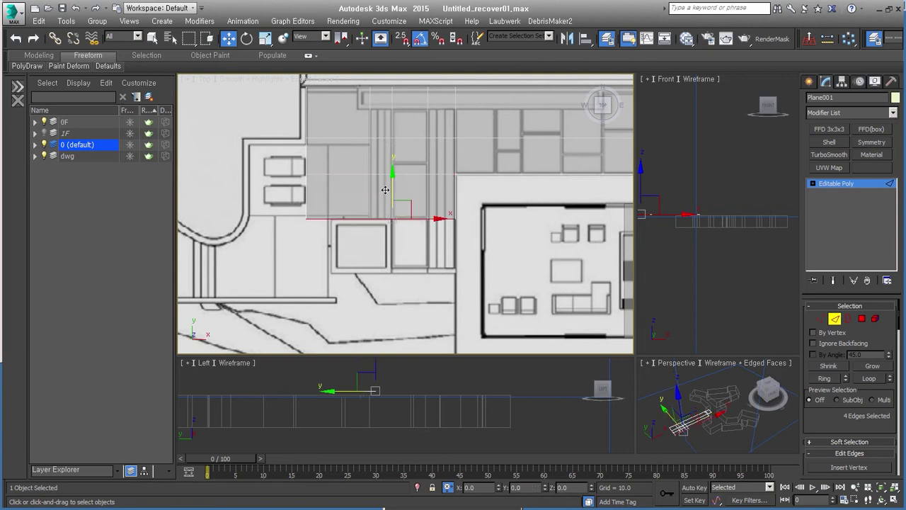
middle_drag(426, 186, 408, 139)
drag(408, 140, 409, 189)
middle_drag(261, 203, 395, 286)
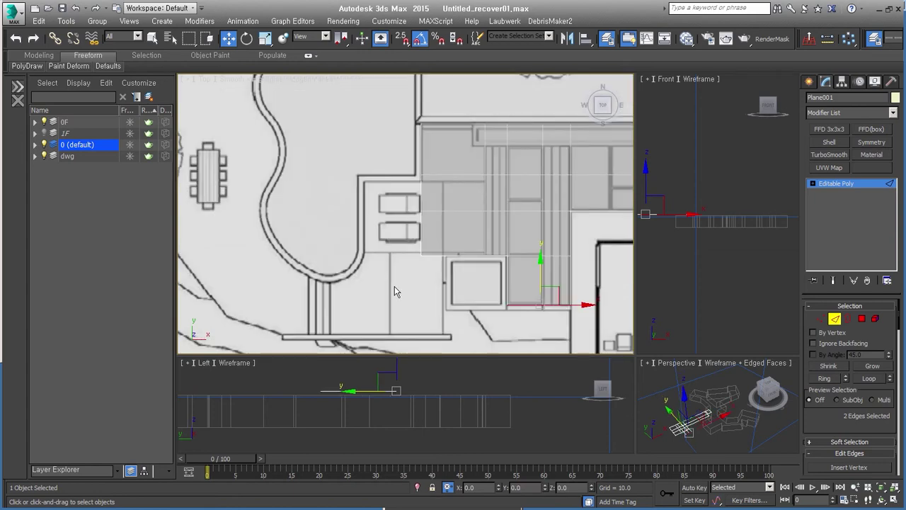
click(453, 236)
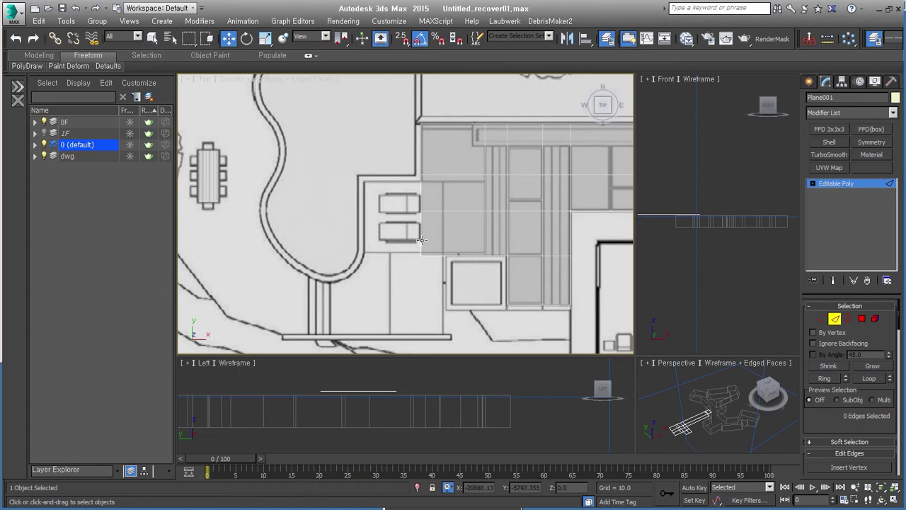
Step: Shift corner vertices to angle the slab edge beside the parked cars, then return to Edge level
mouse_move(421, 239)
middle_down()
mouse_move(390, 248)
mouse_move(388, 197)
middle_up()
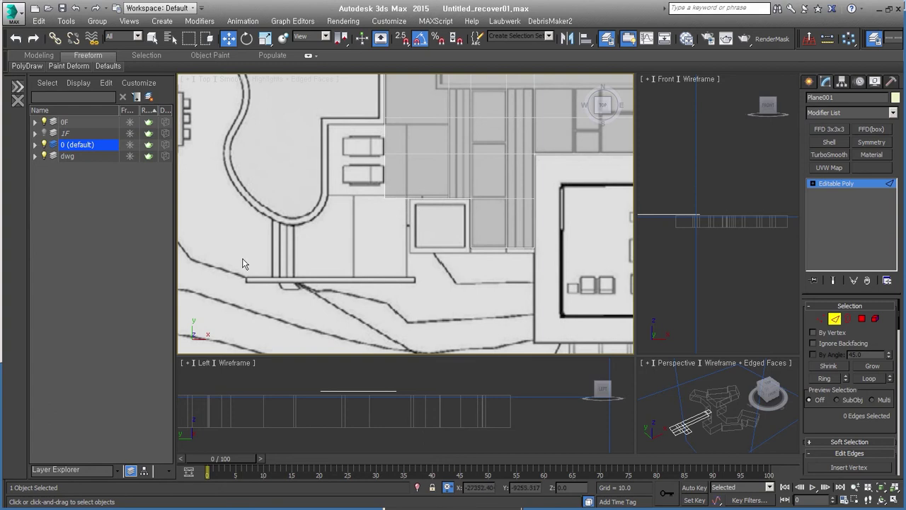
middle_drag(336, 248, 287, 275)
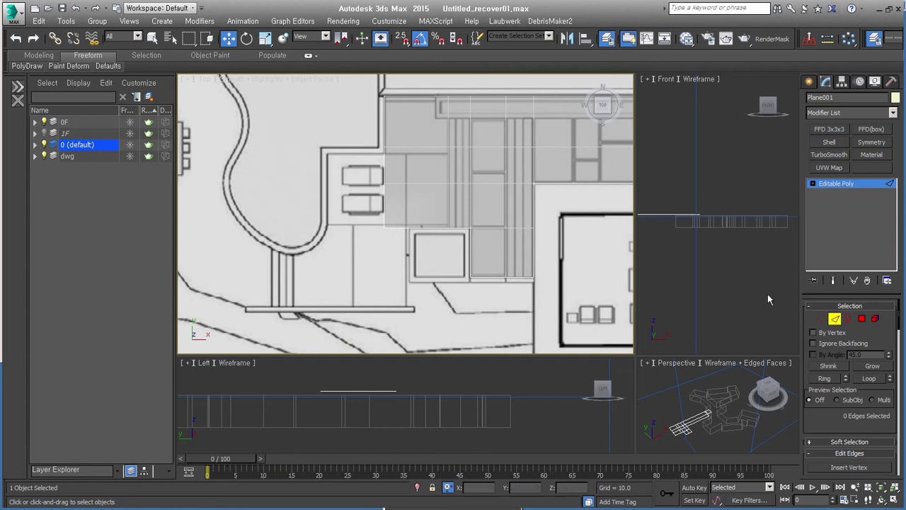
click(820, 319)
click(383, 228)
drag(408, 228, 429, 223)
click(384, 269)
middle_drag(380, 202, 404, 210)
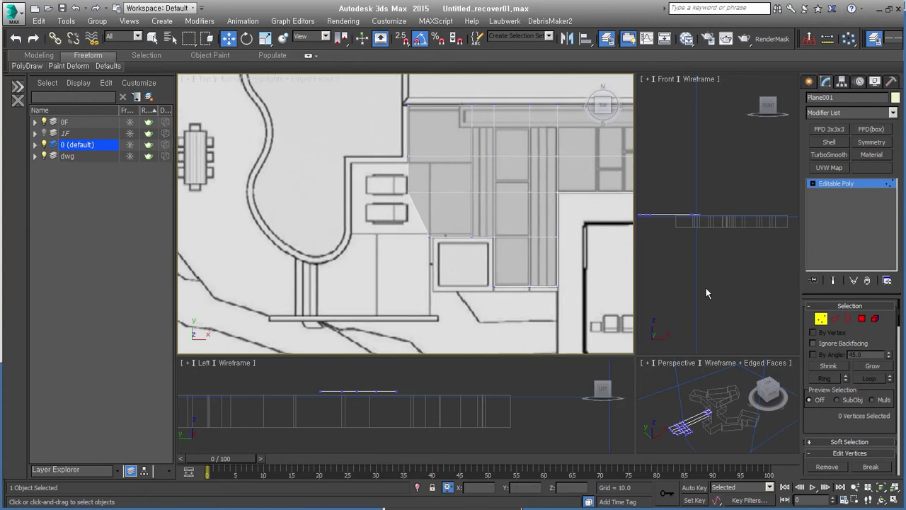
drag(438, 167, 437, 166)
drag(407, 125, 408, 130)
key(2)
click(408, 177)
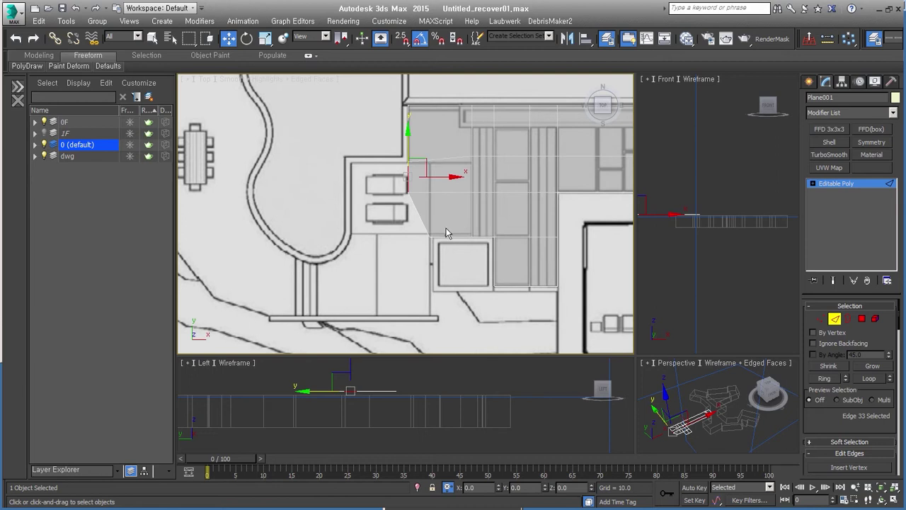
Step: Extend the ground plane with new edge strips to the left and downward
middle_drag(446, 232, 474, 242)
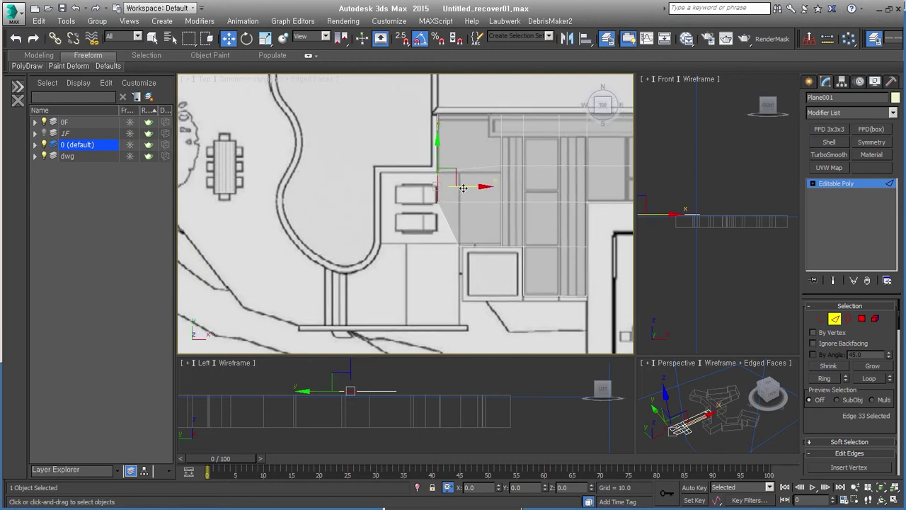
shift+drag(464, 188, 409, 193)
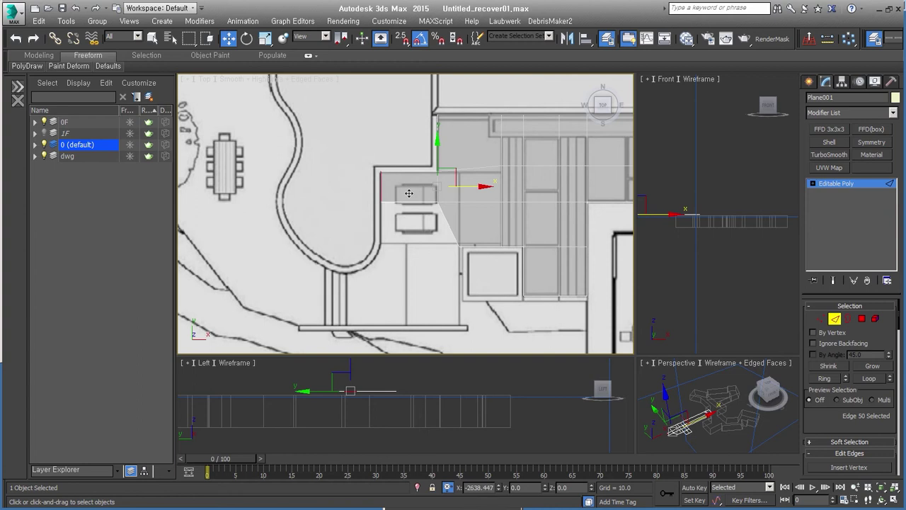
middle_drag(409, 194, 441, 176)
click(440, 184)
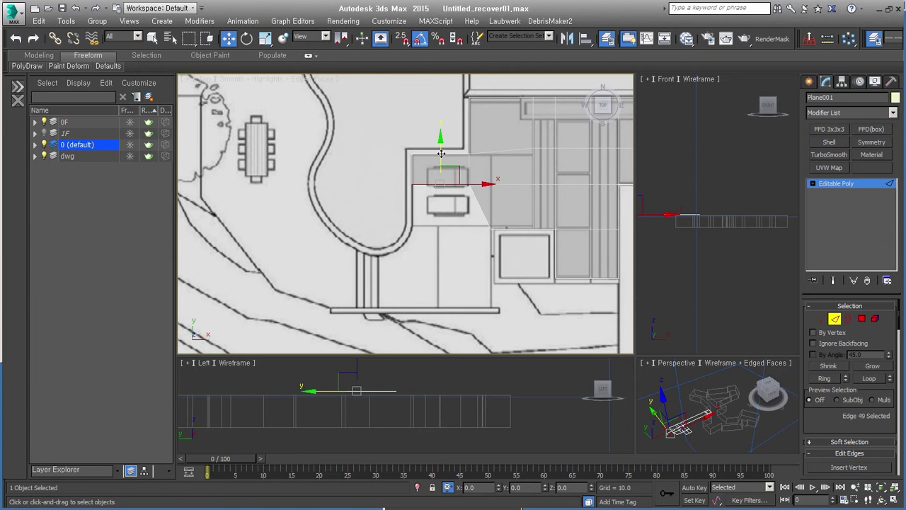
shift+drag(441, 153, 444, 201)
Step: With snaps on, extend the ground down to the DWG's front boundary line
key(s)
middle_drag(450, 271, 495, 236)
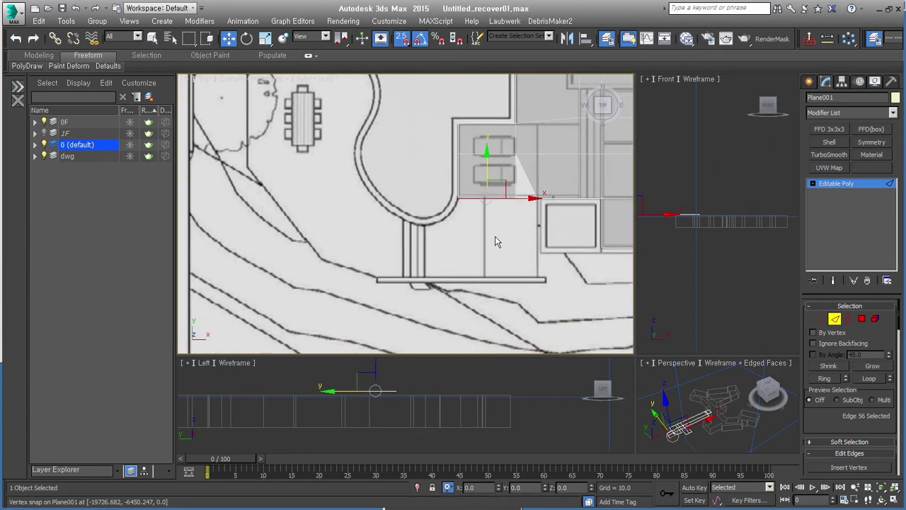
shift+drag(485, 168, 487, 247)
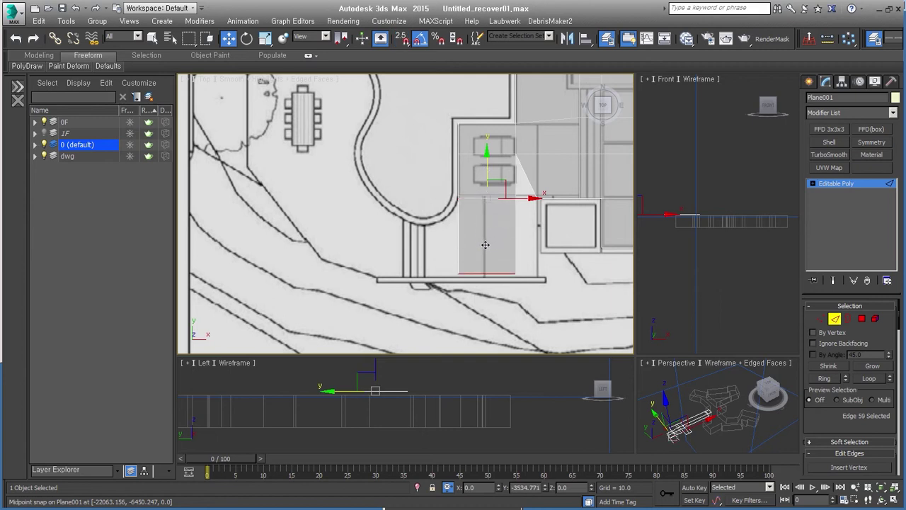
middle_drag(521, 257, 431, 267)
Step: Snap the lower vertical edge of the ground onto the corner vertex
click(425, 189)
click(425, 224)
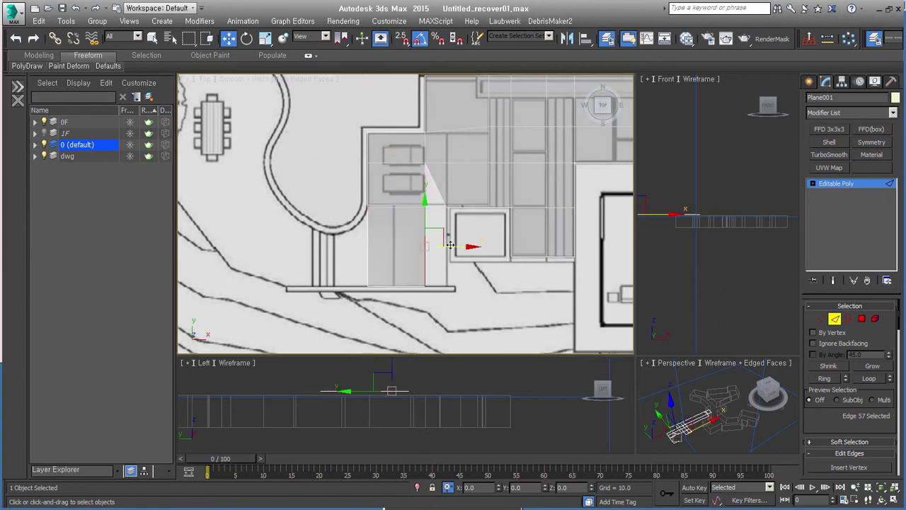
key(s)
drag(424, 224, 444, 207)
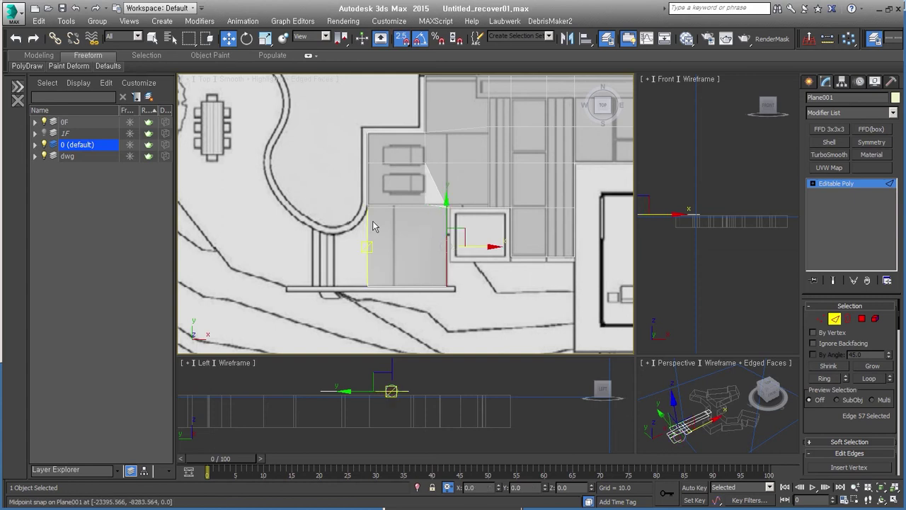
scroll(371, 201, up, 4)
click(439, 210)
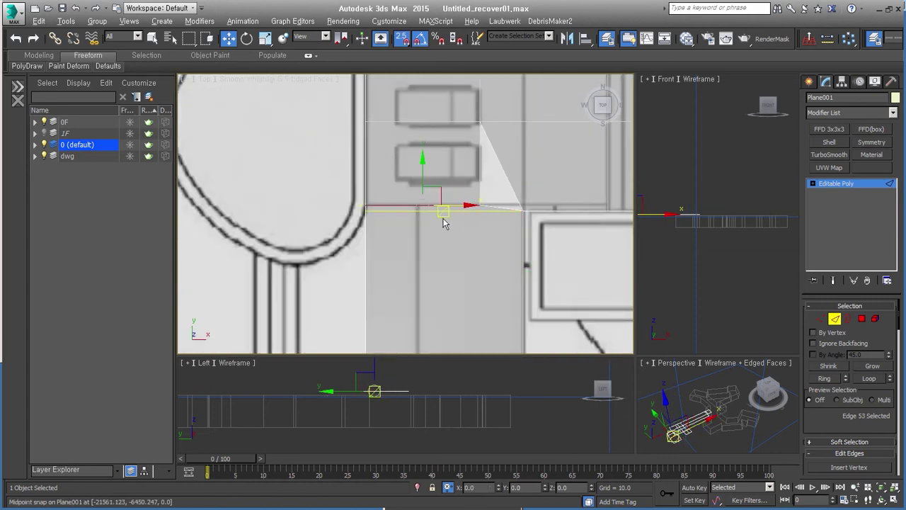
middle_drag(487, 241, 448, 238)
click(524, 239)
scroll(493, 241, down, 2)
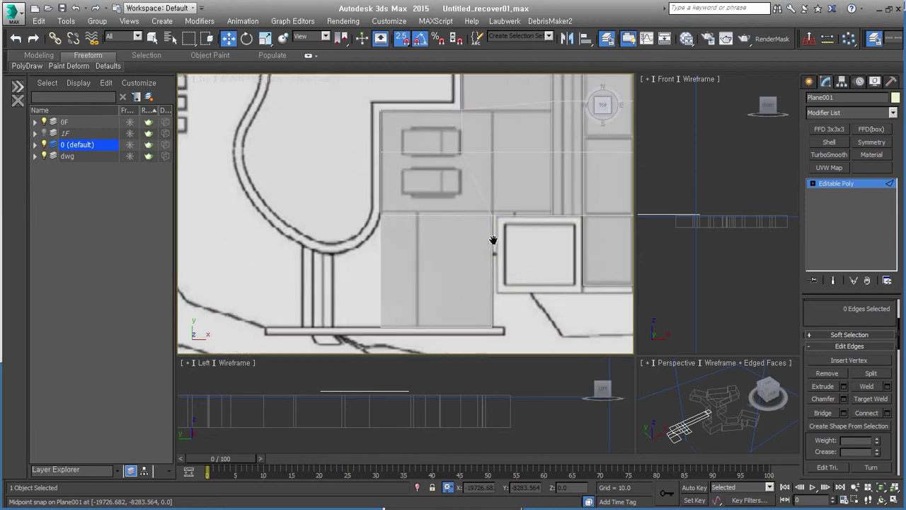
Step: Leave sub-object editing and reselect the ground plane Plane001 near the stairs
click(813, 184)
click(834, 193)
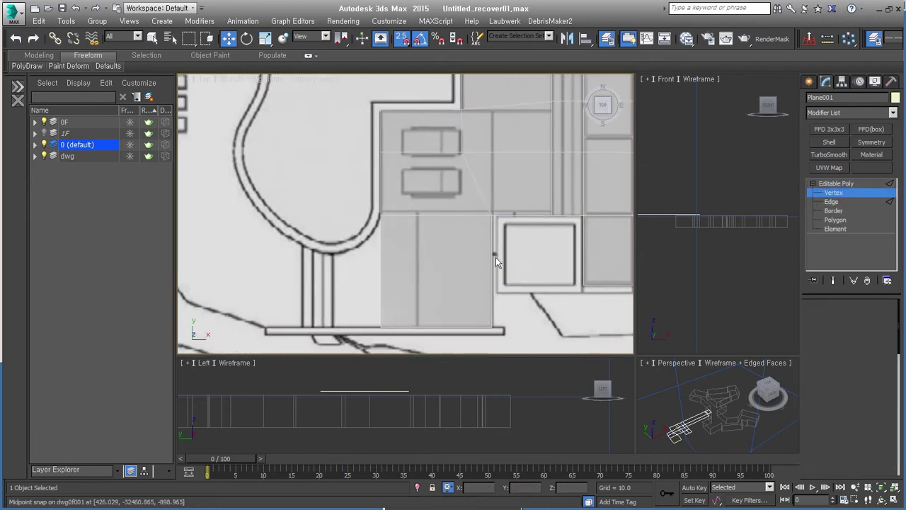
scroll(842, 314, down, 2)
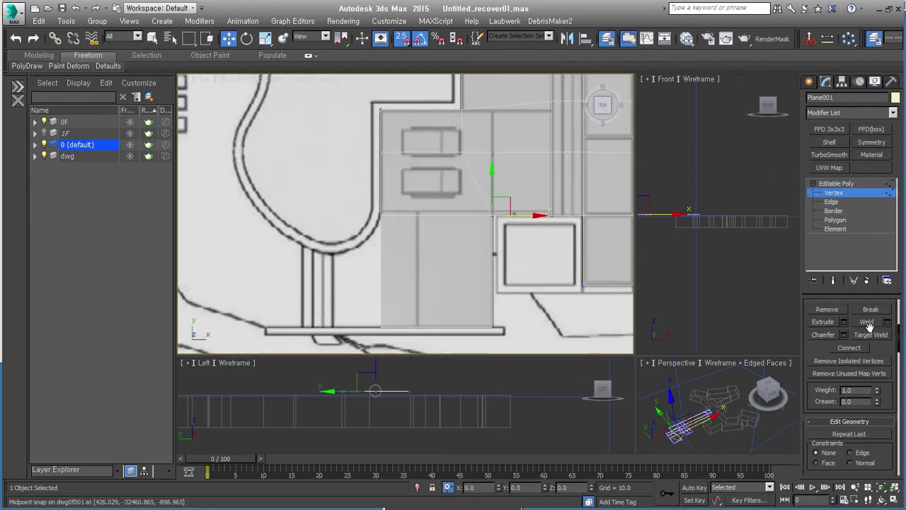
click(834, 193)
scroll(521, 287, down, 2)
middle_drag(522, 286, 429, 283)
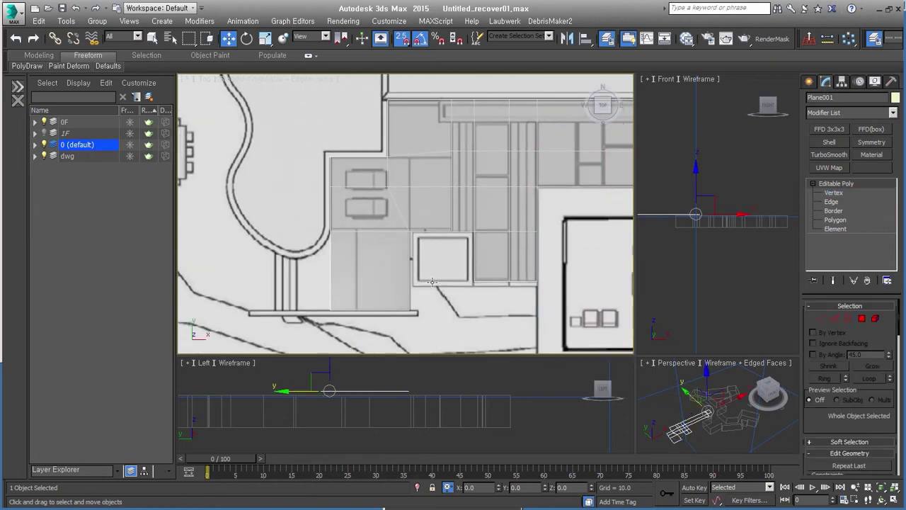
middle_drag(350, 269, 408, 270)
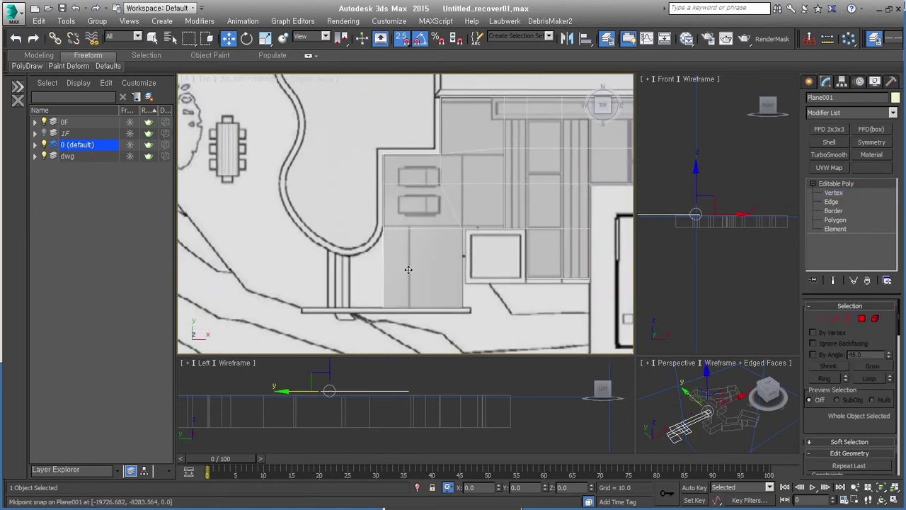
middle_drag(460, 266, 496, 259)
click(525, 264)
click(526, 263)
Step: Move Plane001's vertical edge left and extrude a new strip toward the curved wall
key(2)
click(500, 259)
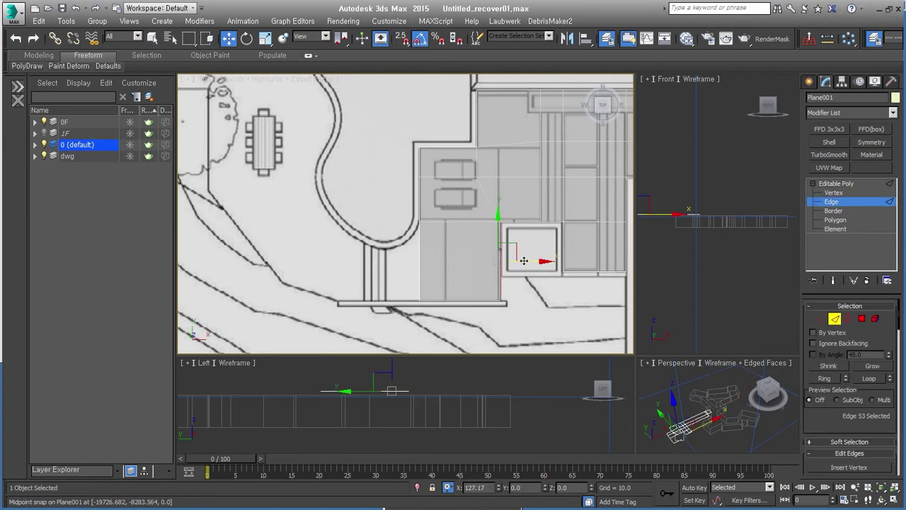
click(409, 274)
mouse_move(409, 274)
middle_down()
mouse_move(474, 267)
mouse_move(461, 265)
middle_up()
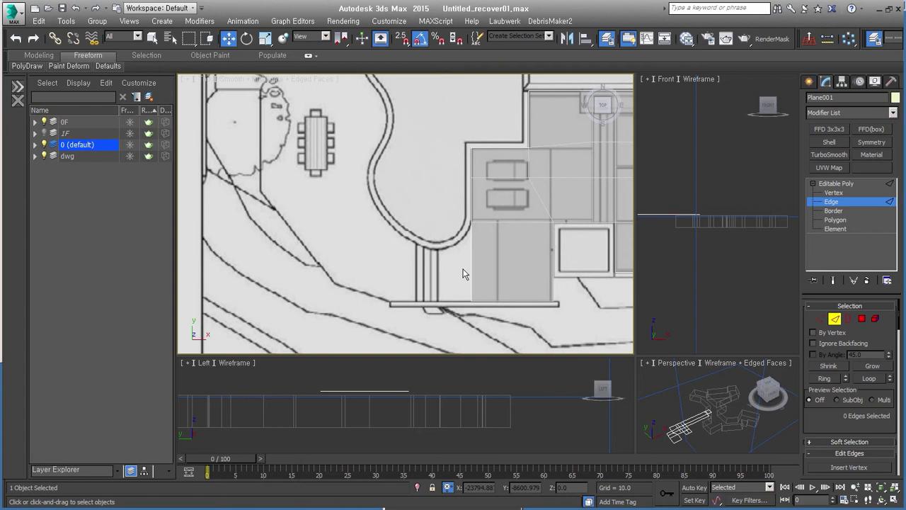
click(474, 259)
middle_drag(498, 263, 525, 263)
shift+drag(518, 263, 490, 264)
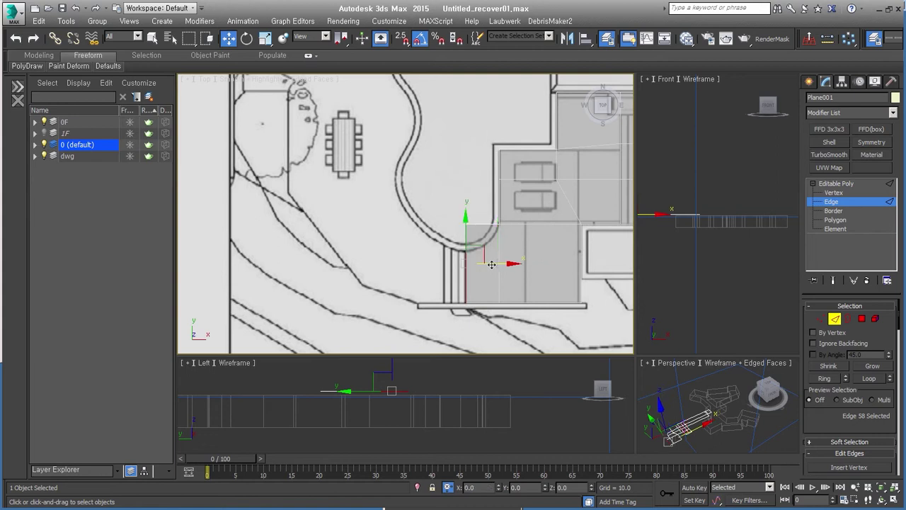
shift+drag(495, 264, 474, 264)
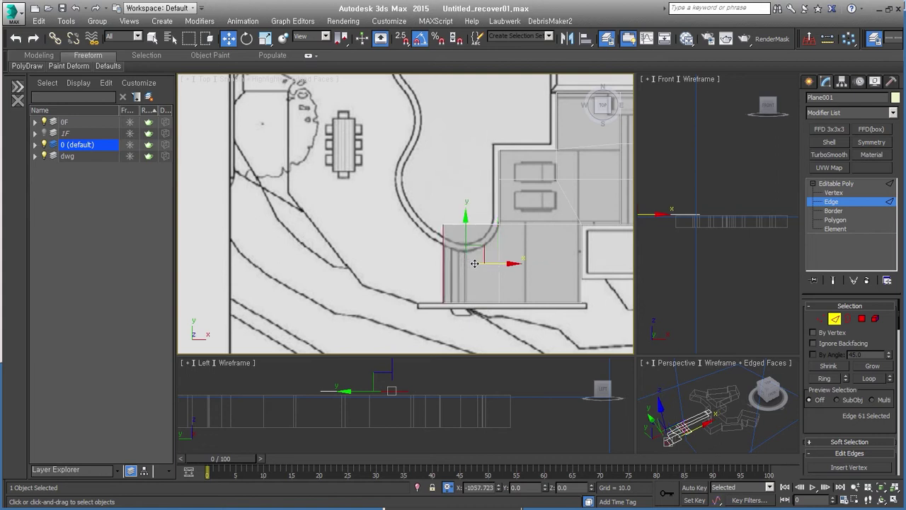
click(499, 251)
click(820, 319)
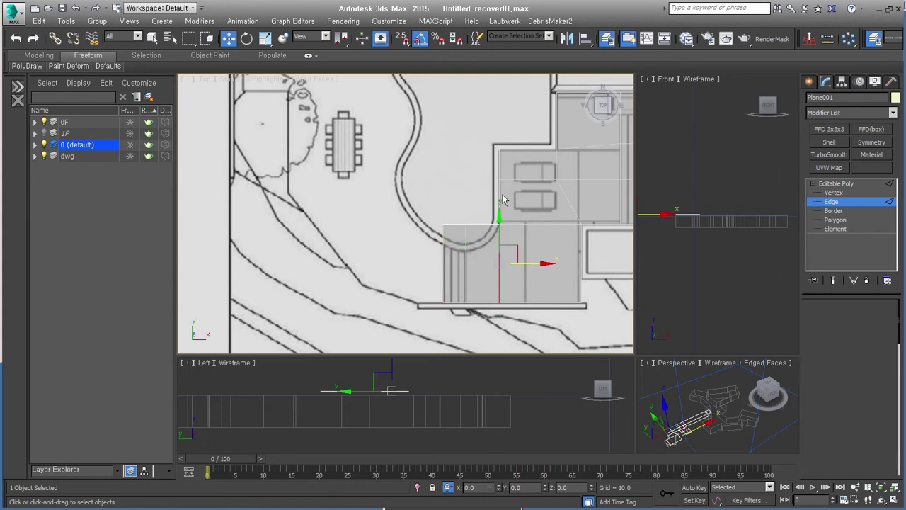
Step: Move the strip's left corner vertex onto the curved wall line
click(466, 222)
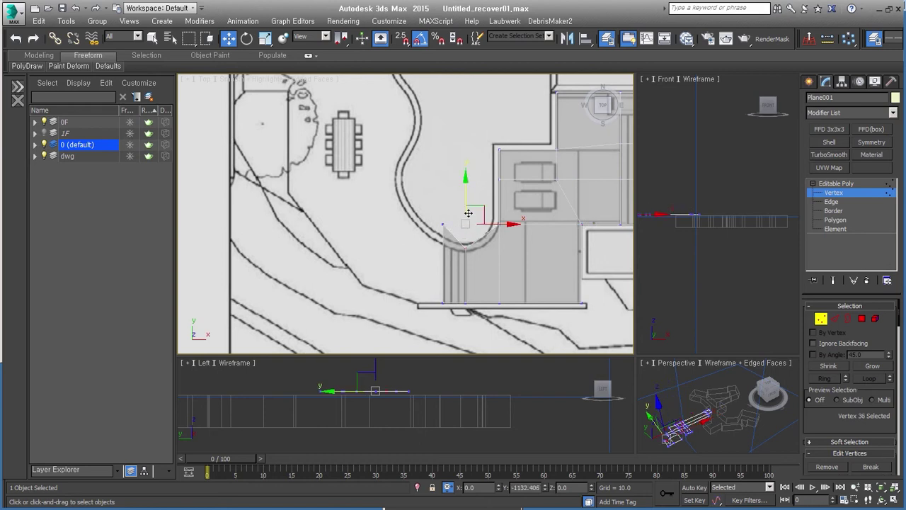
click(442, 223)
drag(444, 209, 428, 206)
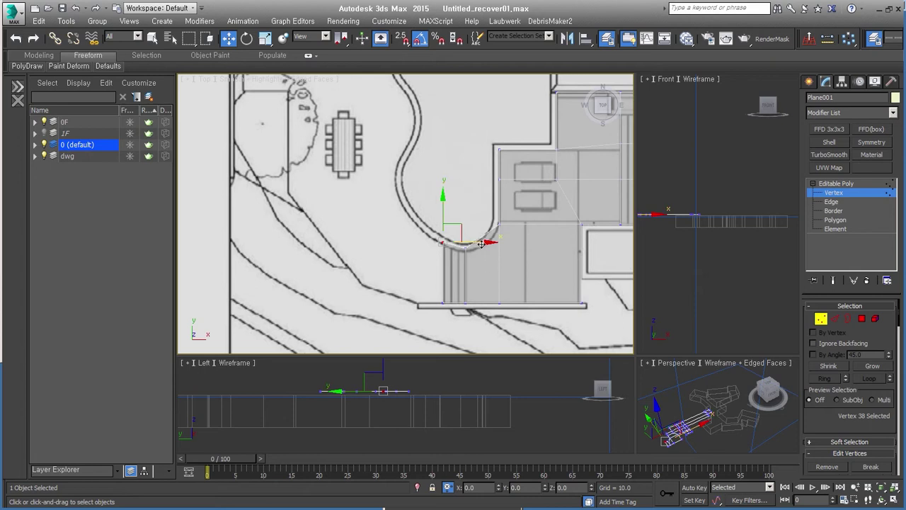
click(484, 273)
Step: Cut a new edge across the ground from the bottom edge to the curve
key(alt+c)
click(481, 302)
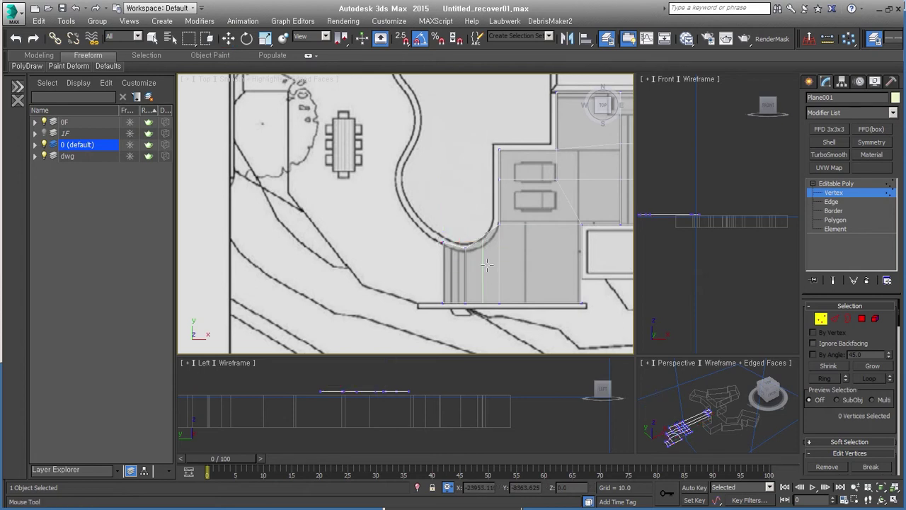
click(480, 243)
click(484, 239)
right_click(484, 239)
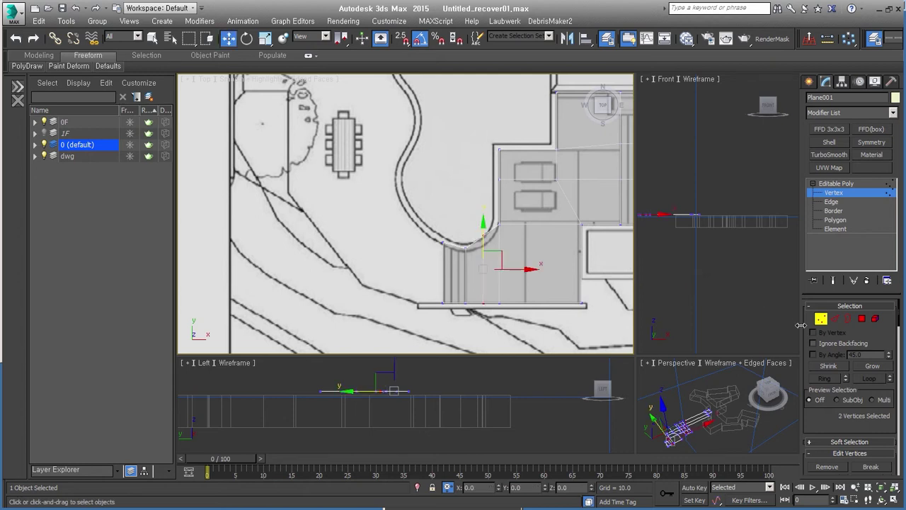
Step: Move the new vertex on the curved edge onto the wall line
drag(478, 214, 494, 245)
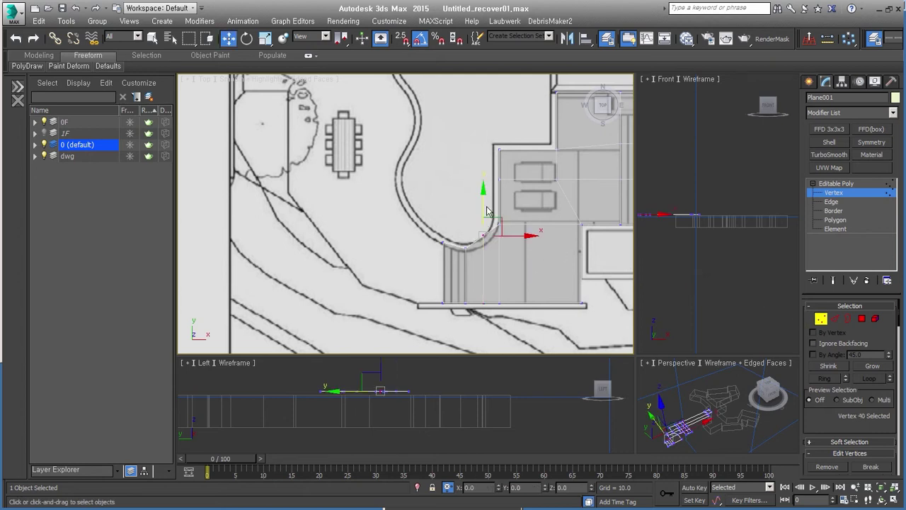
drag(480, 210, 480, 197)
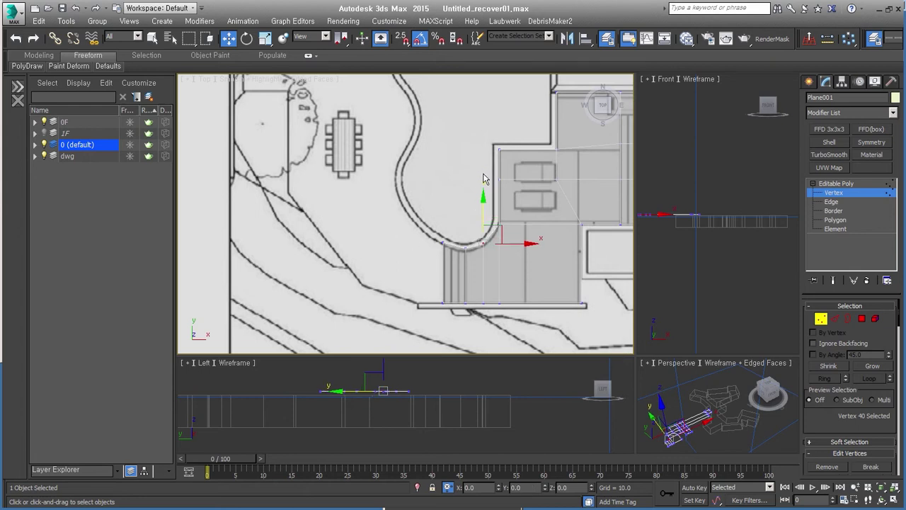
click(436, 168)
middle_drag(468, 231, 390, 246)
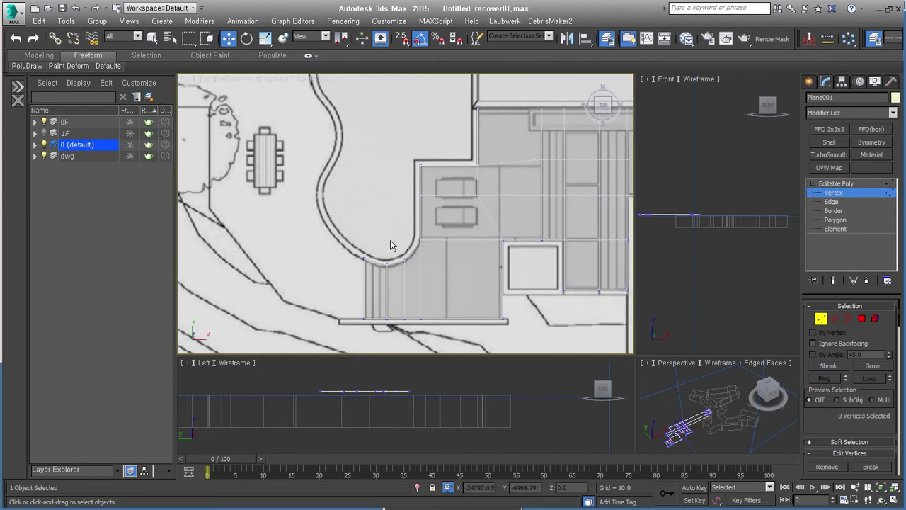
mouse_move(390, 240)
middle_down()
mouse_move(376, 241)
mouse_move(515, 237)
mouse_move(563, 274)
middle_up()
scroll(376, 241, down, 2)
middle_drag(467, 257, 540, 260)
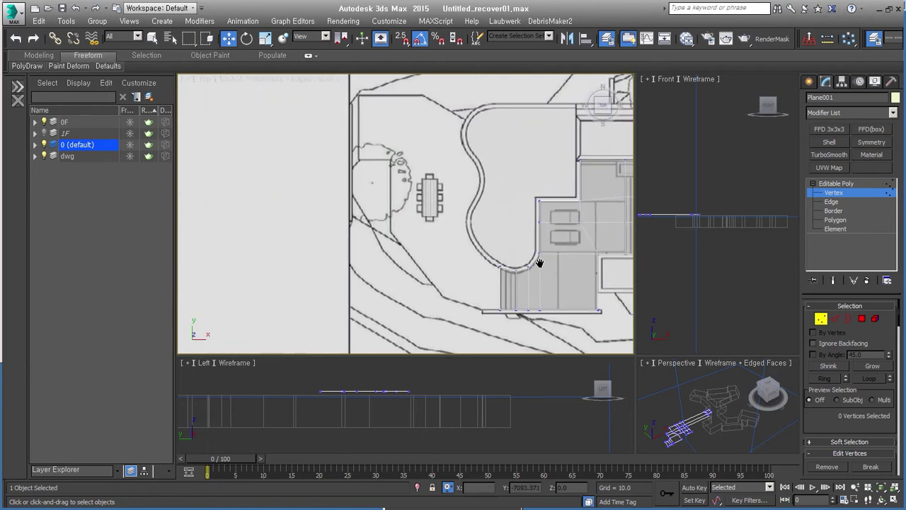
click(835, 319)
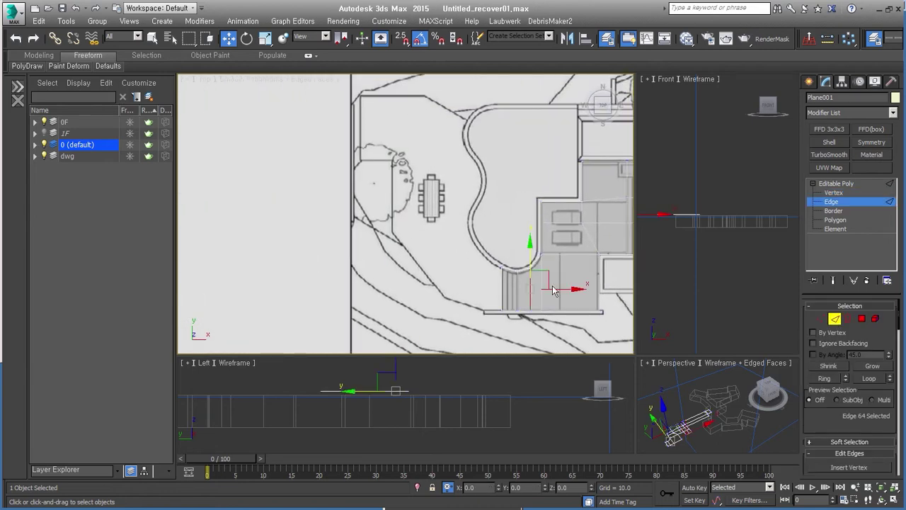
Step: Extrude the edge left into a new strip along the path
mouse_move(500, 284)
shift+mouse_down()
mouse_move(464, 292)
mouse_move(428, 278)
mouse_move(394, 184)
shift+mouse_up()
click(458, 267)
click(393, 298)
click(445, 274)
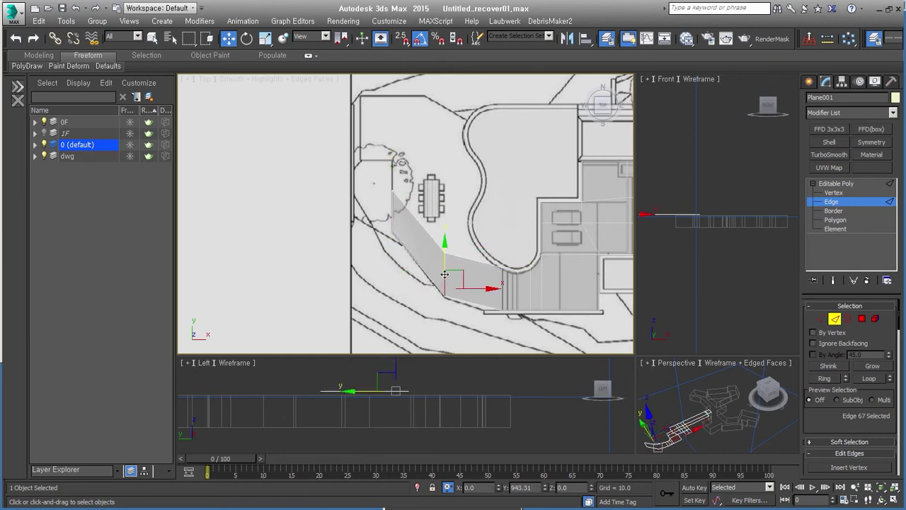
click(475, 272)
middle_drag(474, 272, 464, 275)
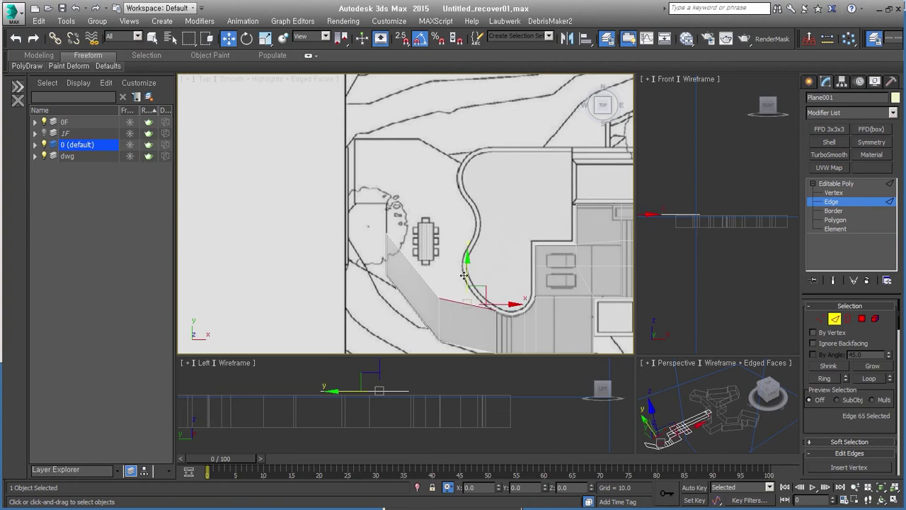
Step: Move the two vertices across the strip to fit the curved wall outline
click(439, 289)
key(1)
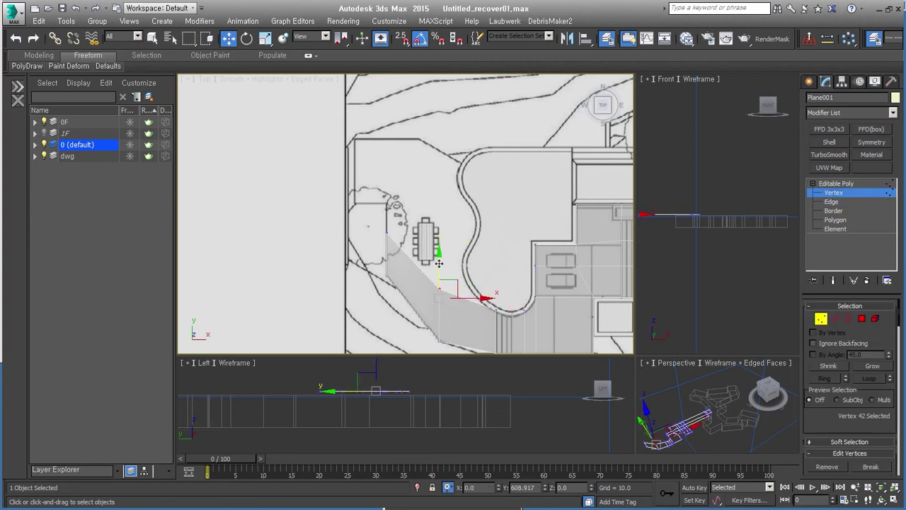
middle_drag(484, 353, 474, 281)
drag(476, 280, 454, 222)
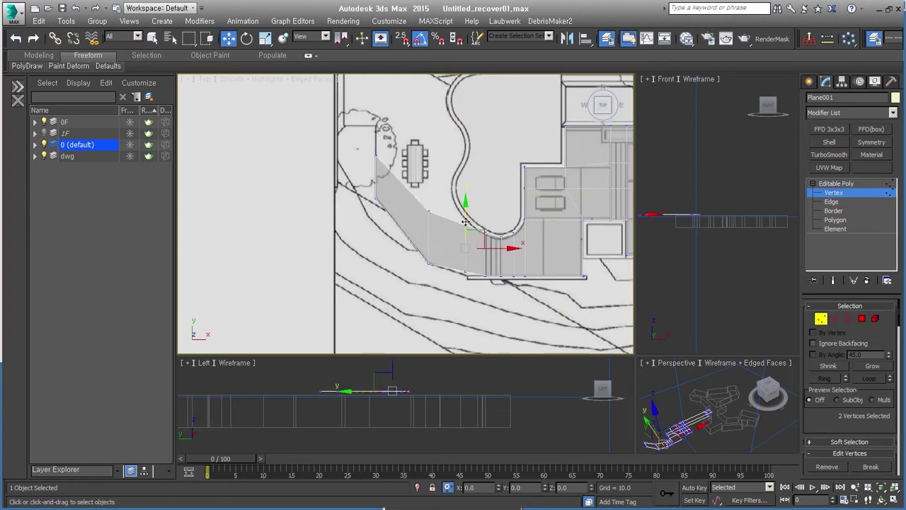
scroll(467, 226, down, 2)
scroll(467, 227, down, 2)
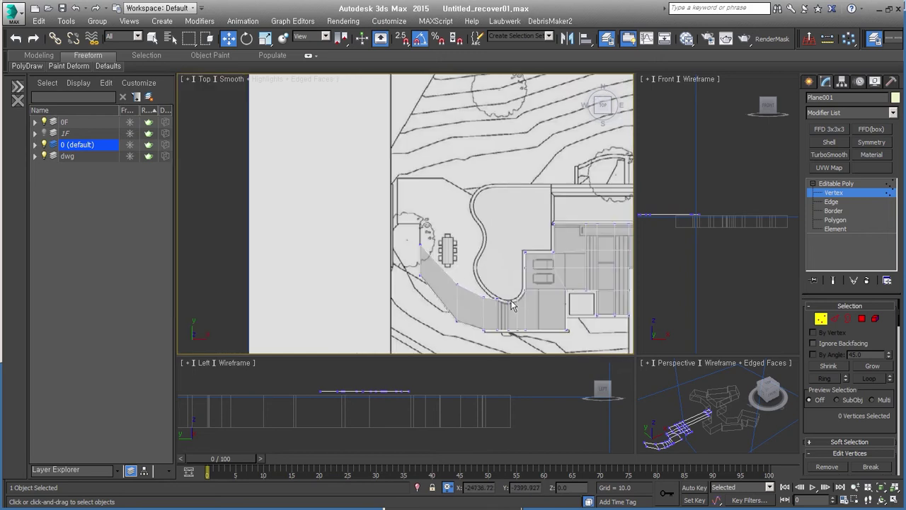
click(466, 274)
middle_drag(534, 301, 446, 284)
Step: Detach the northern strip's polygons from Plane001 as Object001 and select it
key(1)
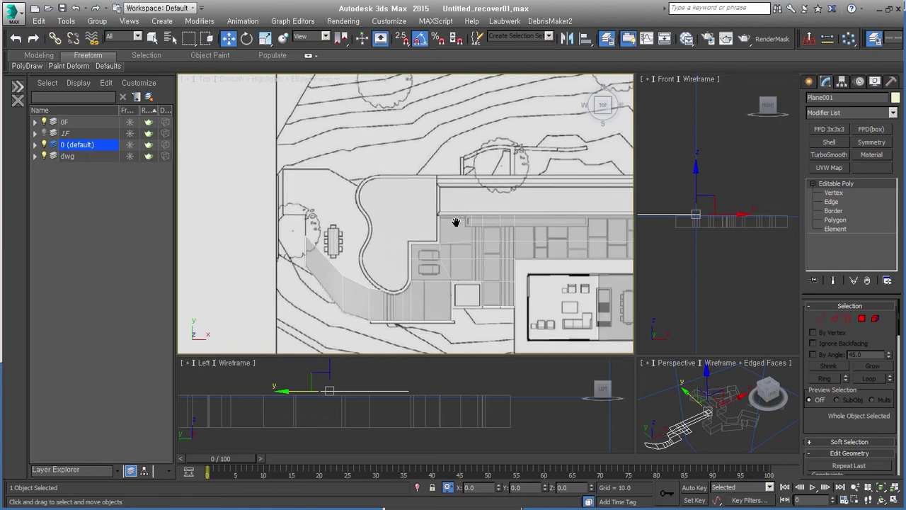
scroll(458, 222, up, 3)
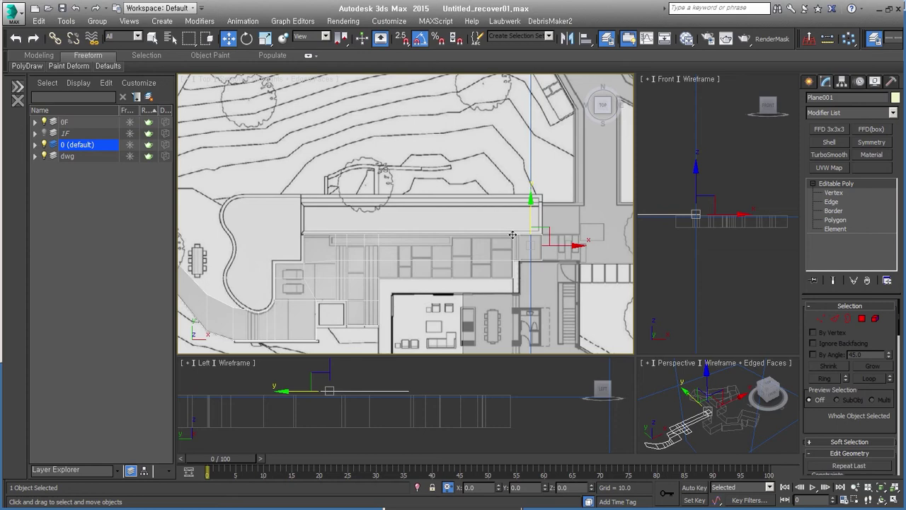
scroll(513, 235, up, 2)
click(834, 319)
click(548, 238)
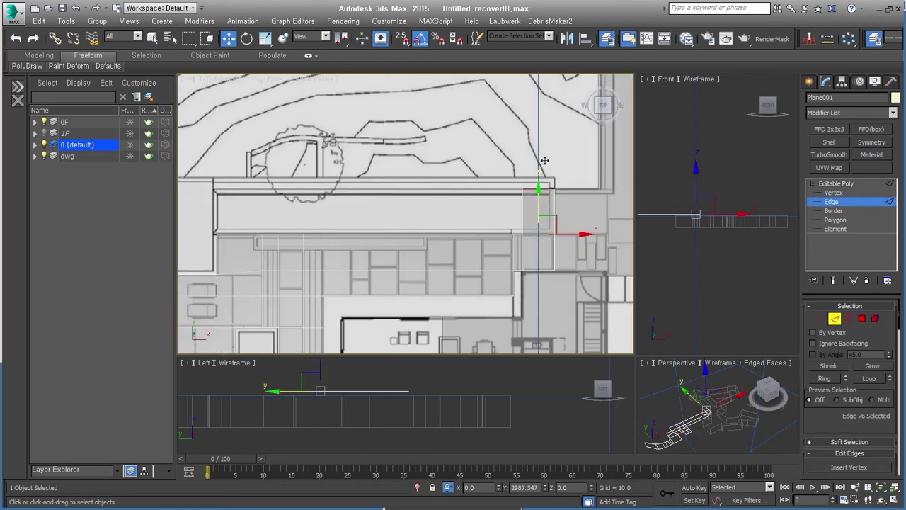
middle_drag(483, 226, 526, 218)
click(861, 318)
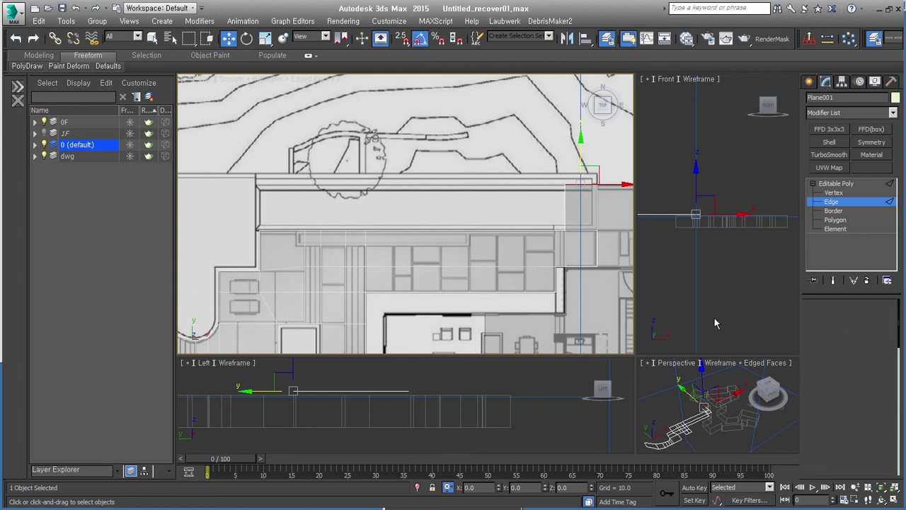
key(alt+d)
key(Return)
click(862, 318)
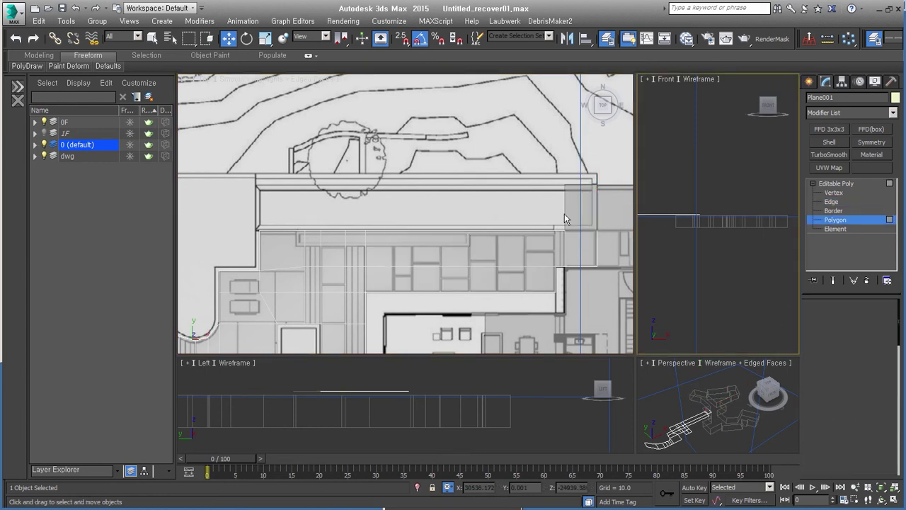
click(588, 207)
click(834, 319)
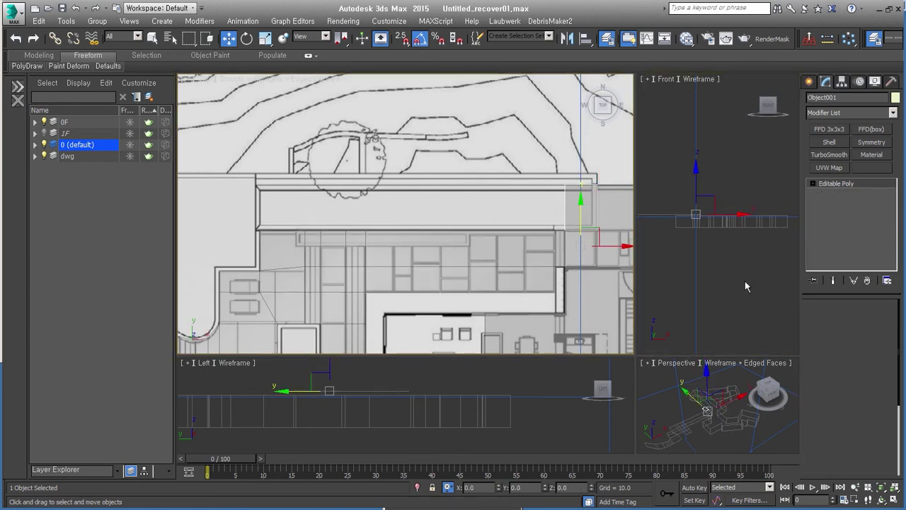
Step: Shorten Object001 by moving its right-end edge left and raise its top edge
click(584, 207)
drag(585, 207, 286, 207)
click(429, 185)
drag(428, 153, 427, 137)
middle_drag(427, 137, 449, 75)
scroll(483, 154, down, 3)
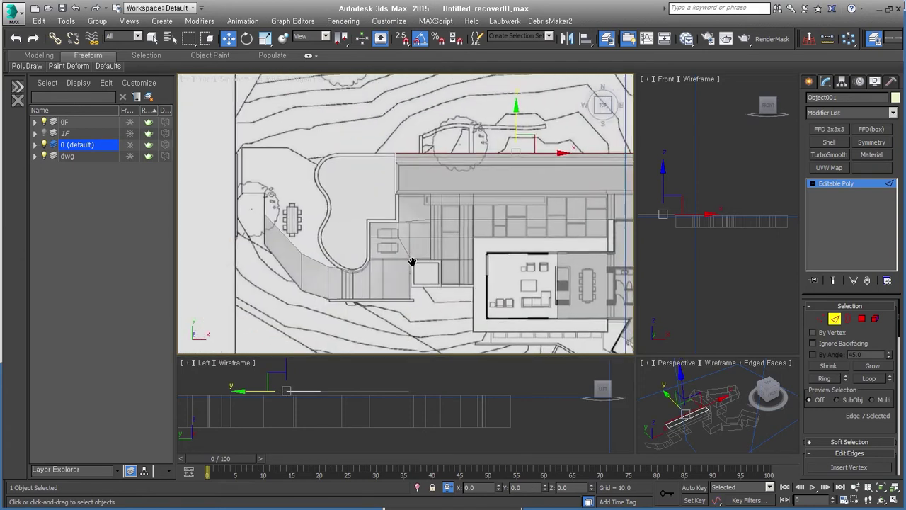
middle_drag(371, 213, 388, 220)
click(386, 213)
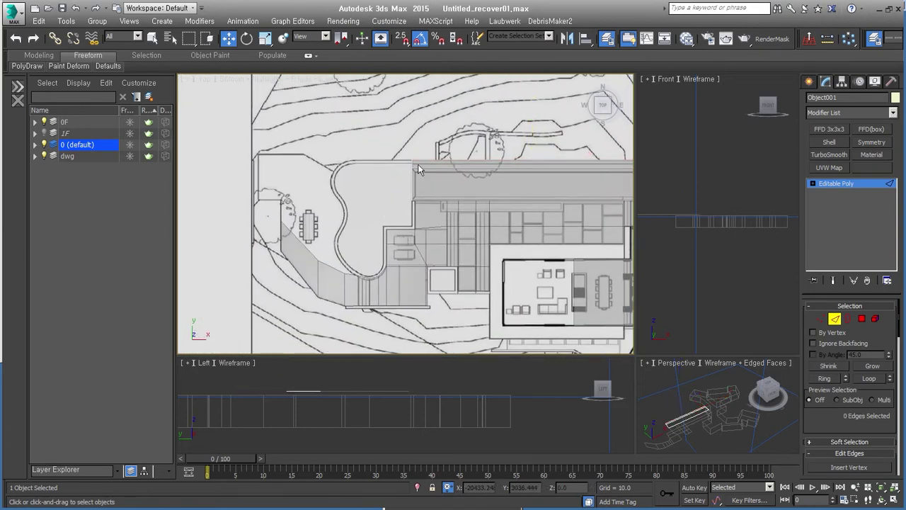
Step: Start a snapped line at the building corner, tracing along the wall top and down the curve
click(810, 82)
click(825, 99)
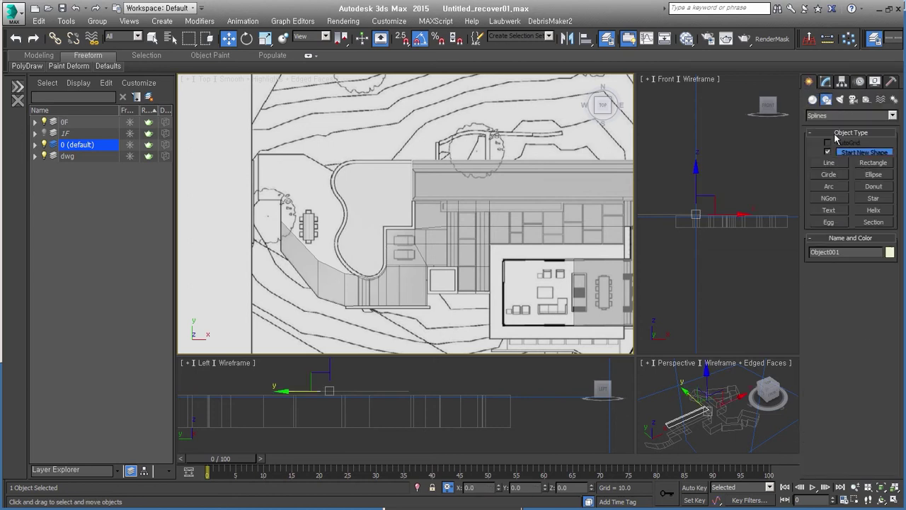
click(829, 162)
middle_drag(414, 164, 484, 168)
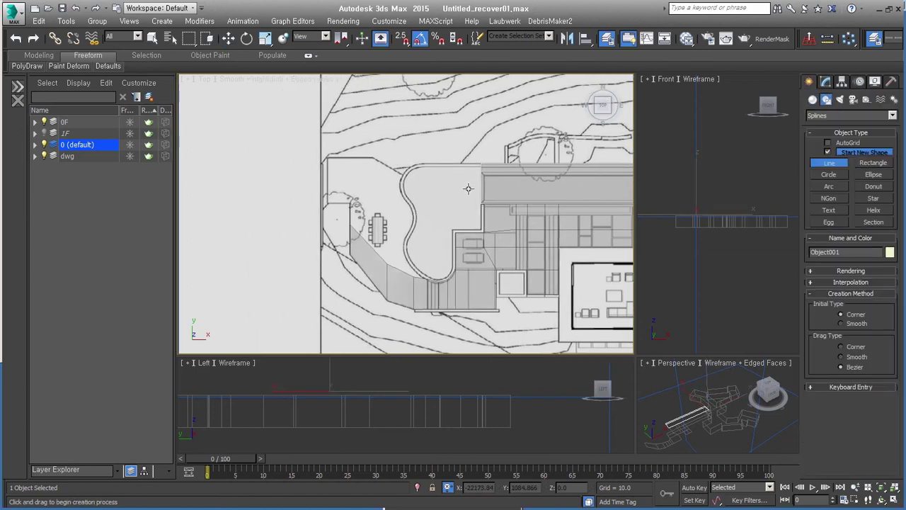
key(s)
click(481, 164)
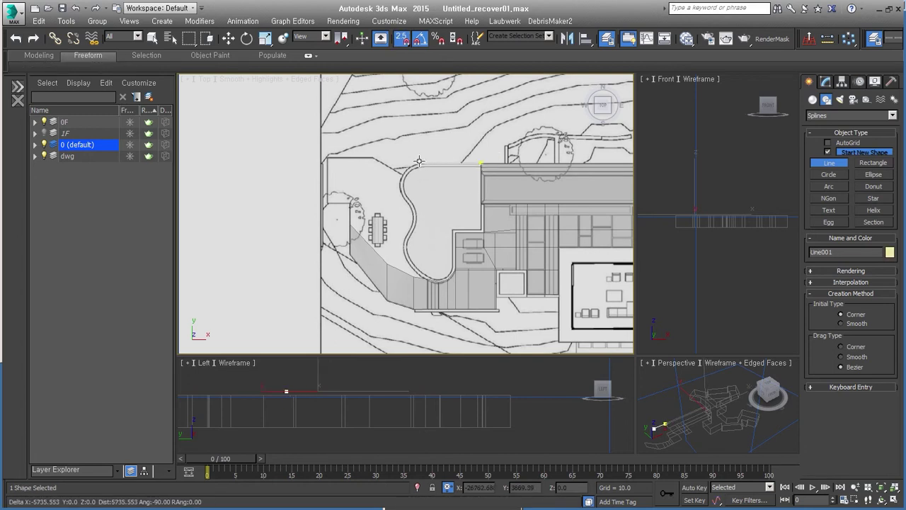
click(424, 163)
click(401, 183)
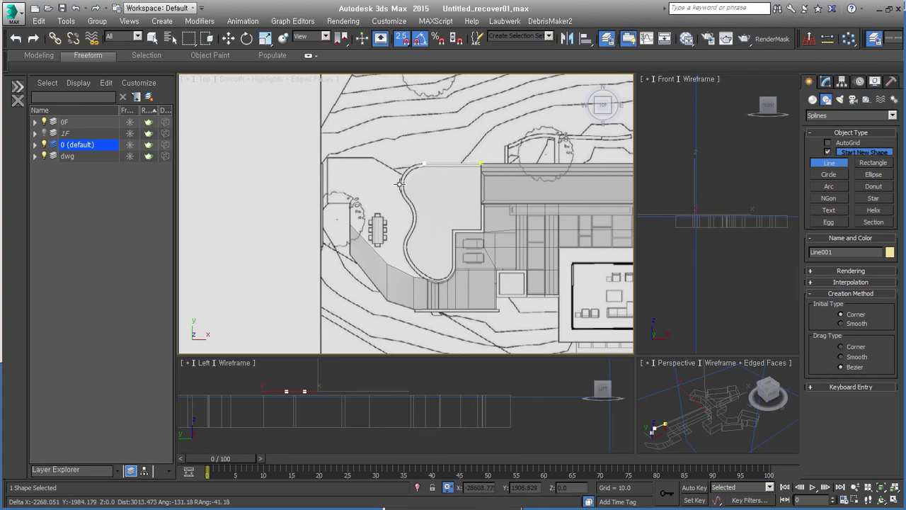
click(413, 216)
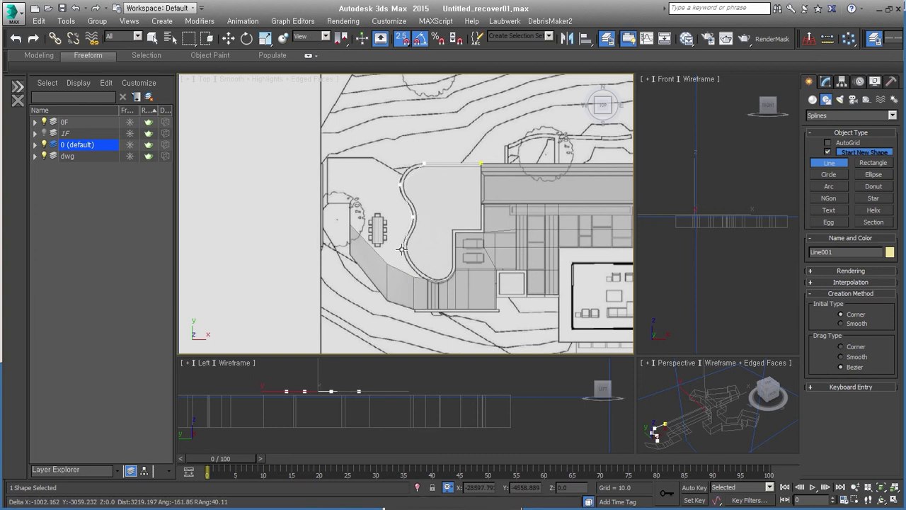
click(402, 247)
Step: Finish Line001 around the curve's bottom, snapping to the ground vertex and building corner
key(s)
click(439, 281)
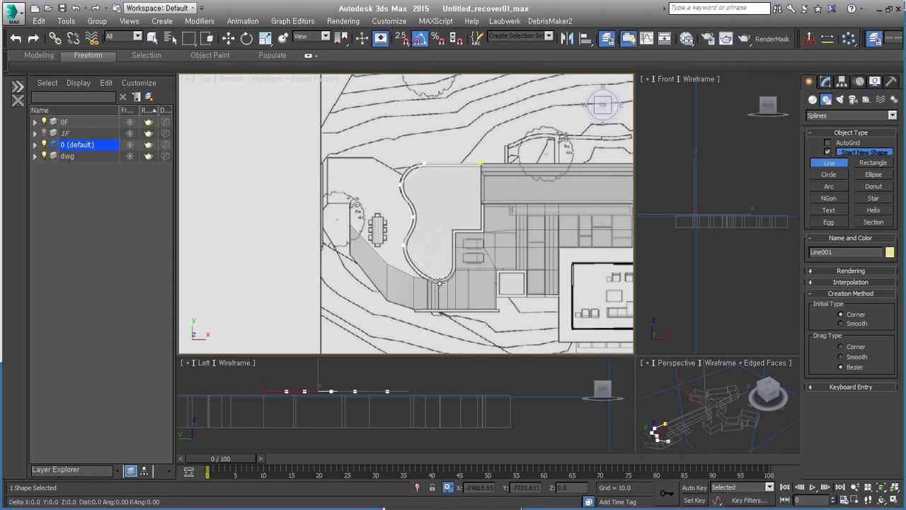
key(s)
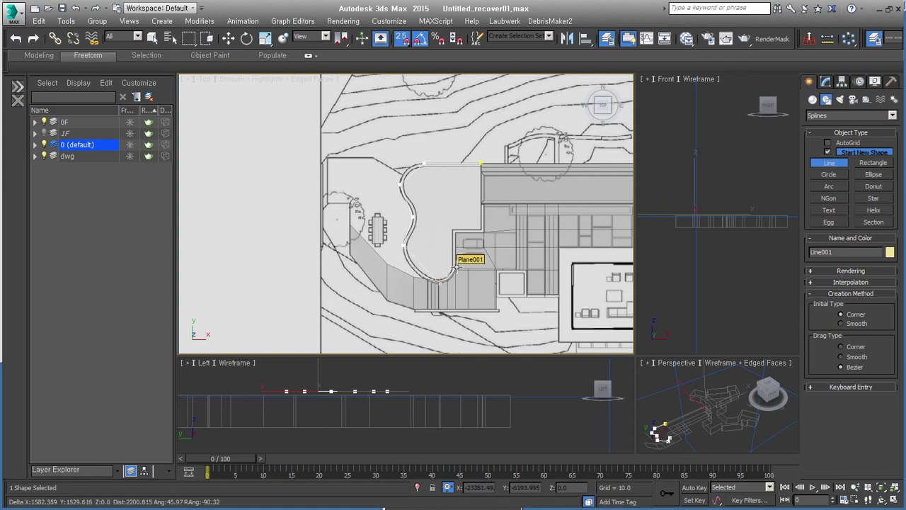
click(454, 264)
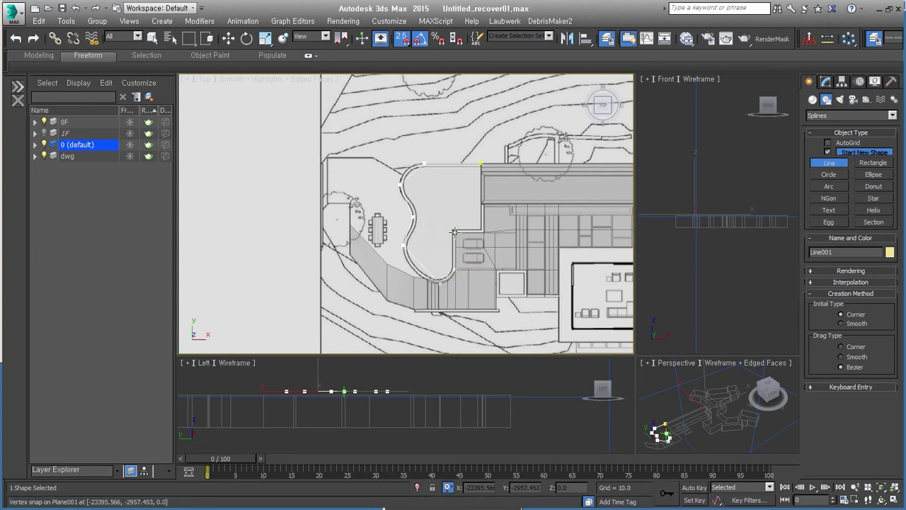
click(485, 231)
right_click(482, 204)
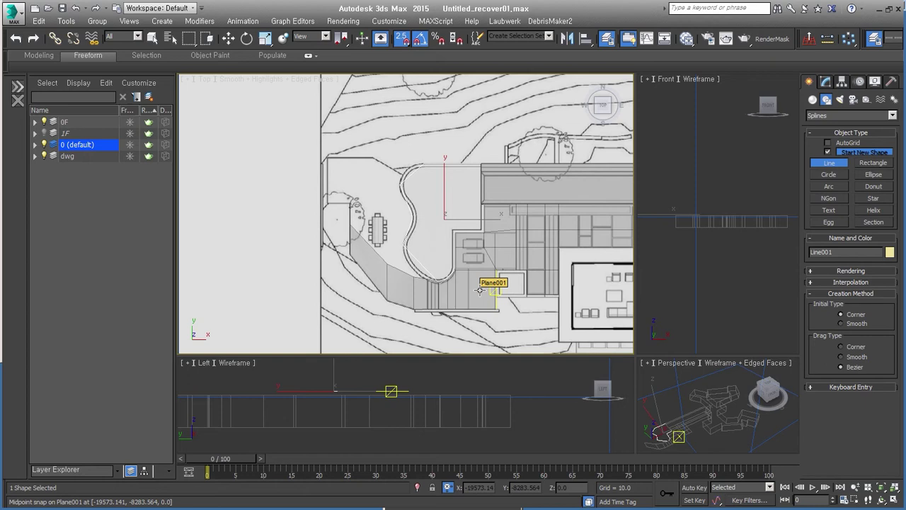
key(w)
scroll(386, 156, up, 1)
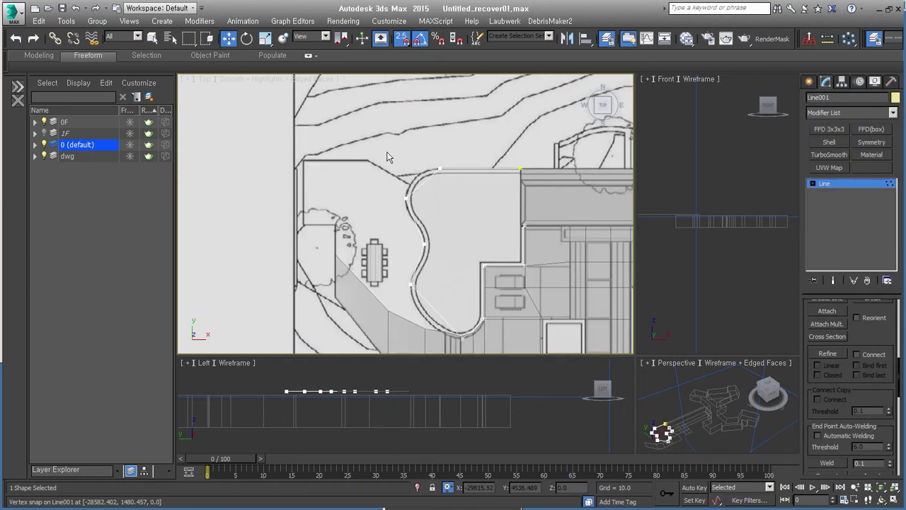
Step: Box-select Line001's vertices along the curve and convert them to Bezier
scroll(421, 142, up, 1)
drag(414, 124, 457, 301)
right_click(439, 256)
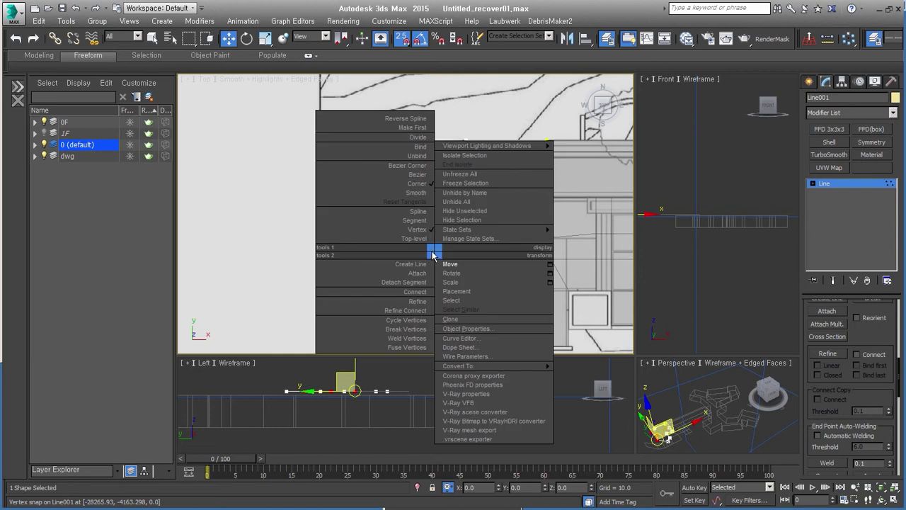
click(423, 174)
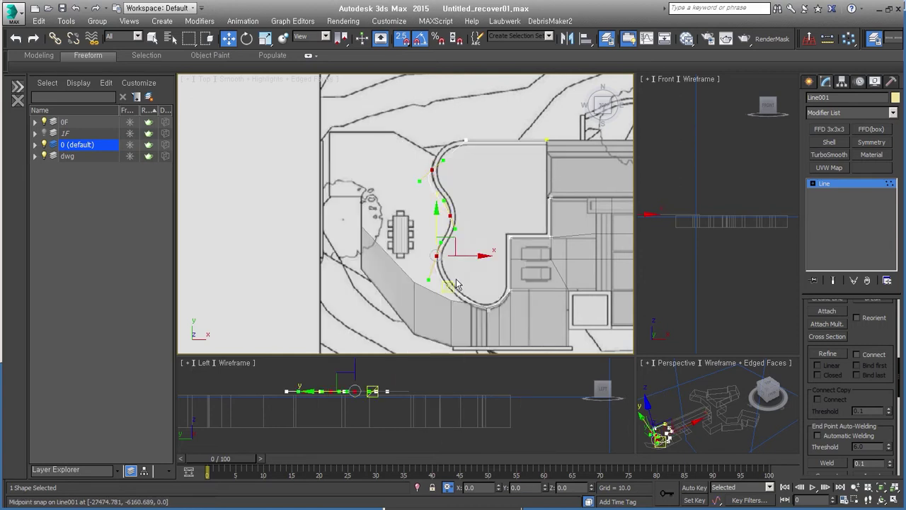
Step: Convert individual vertices on the curve to Bezier points
click(452, 216)
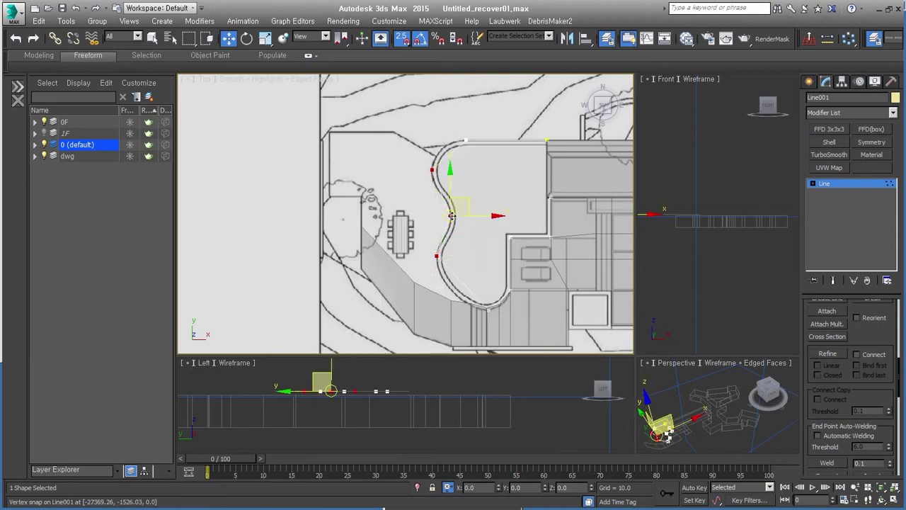
right_click(452, 215)
click(425, 159)
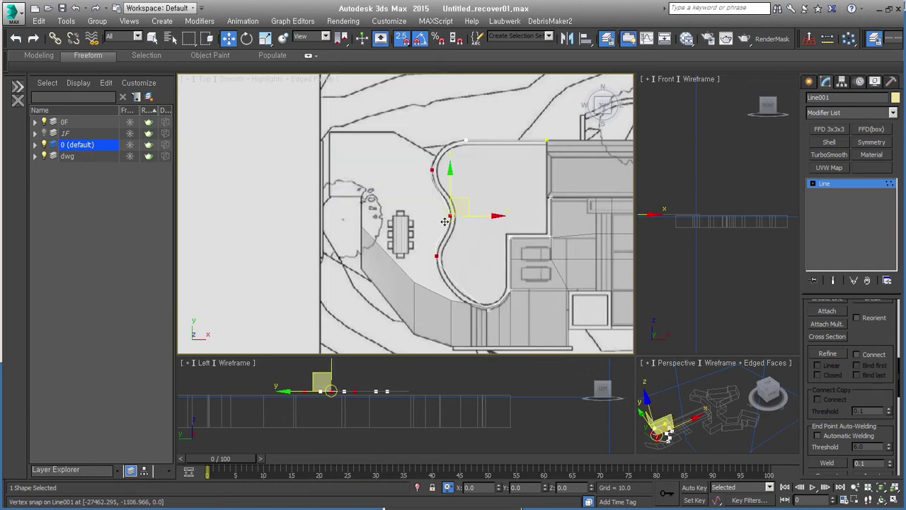
right_click(445, 220)
click(433, 144)
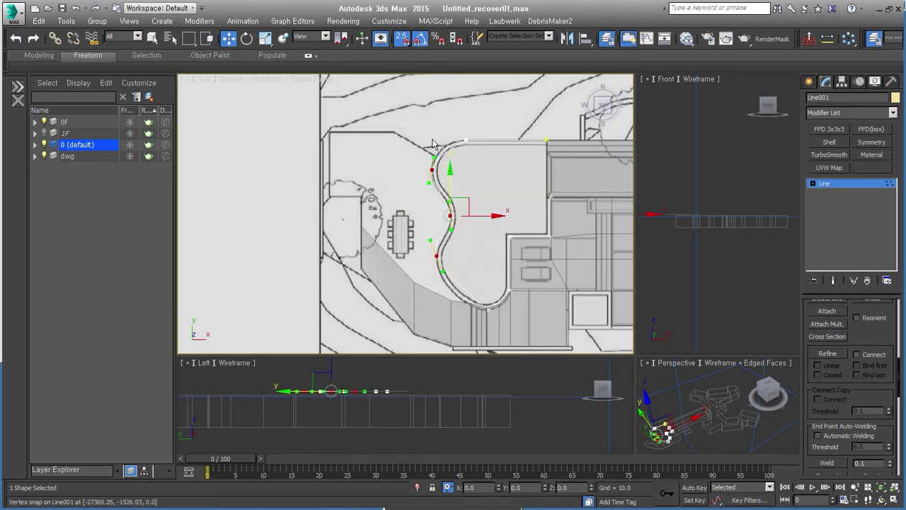
click(439, 257)
middle_drag(441, 271, 461, 263)
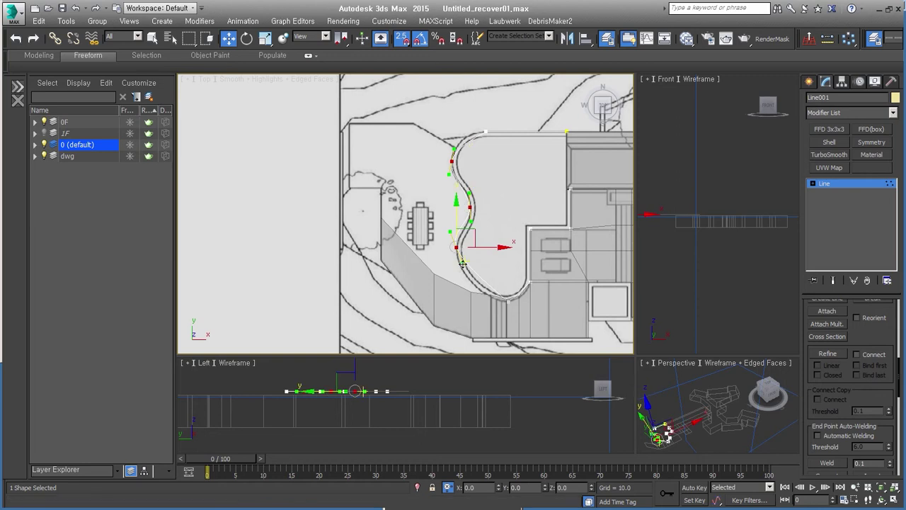
Step: Make the curve's bottom vertex smooth to reshape the curve, with snapping turned off
click(504, 303)
right_click(507, 306)
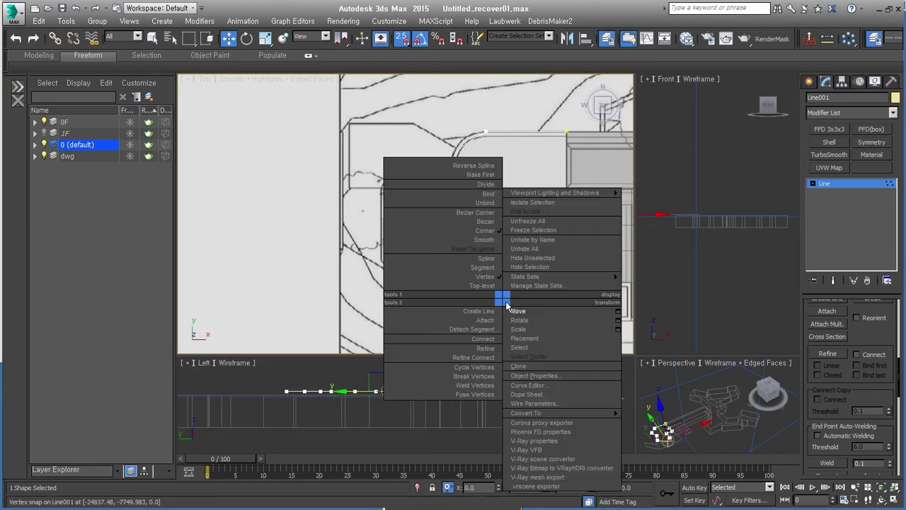
click(486, 239)
right_click(507, 304)
click(486, 241)
key(s)
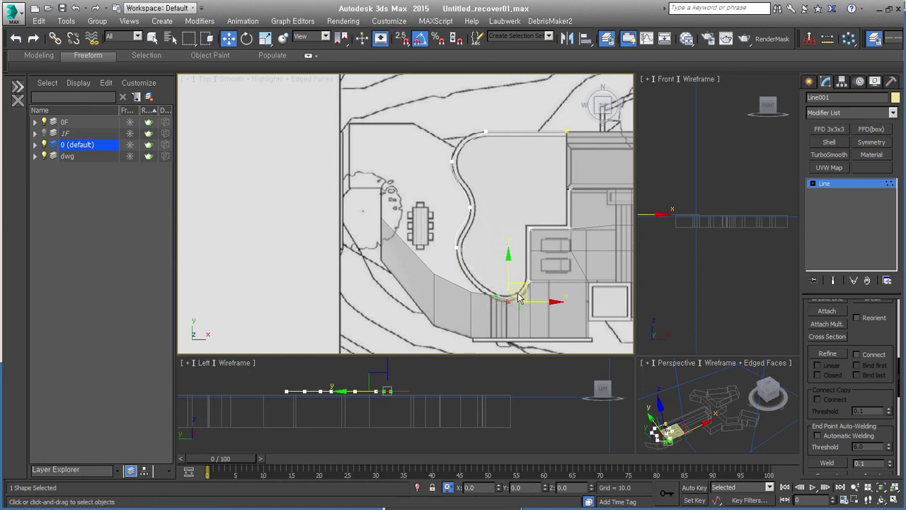
scroll(513, 289, up, 3)
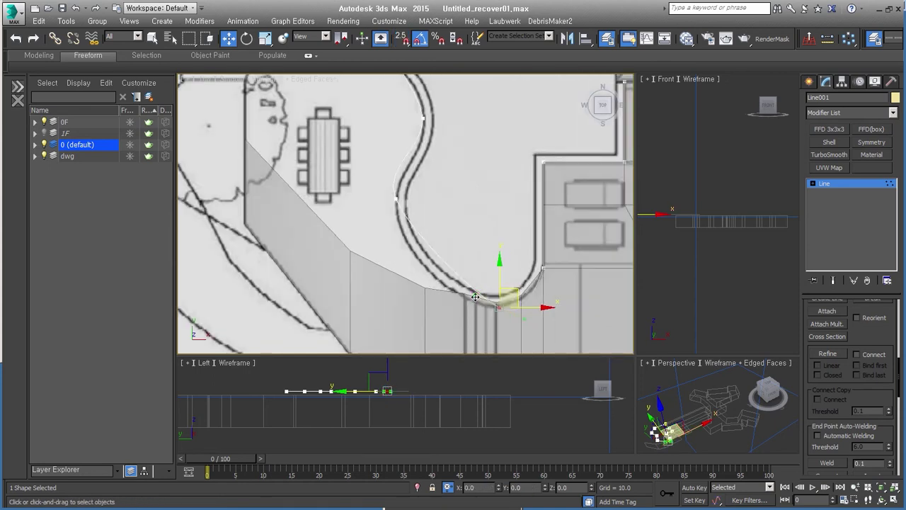
Step: Step through the vertices up the curve to its top vertex
click(396, 198)
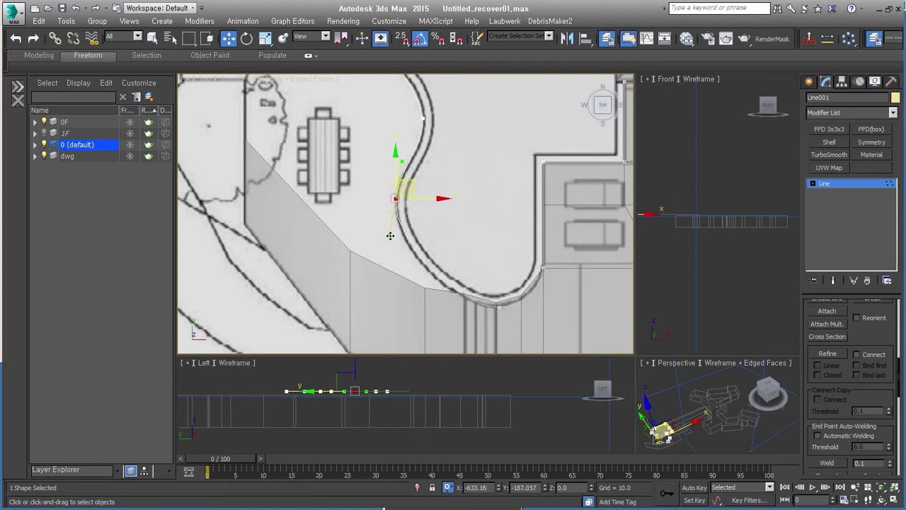
middle_drag(390, 237, 434, 350)
click(465, 233)
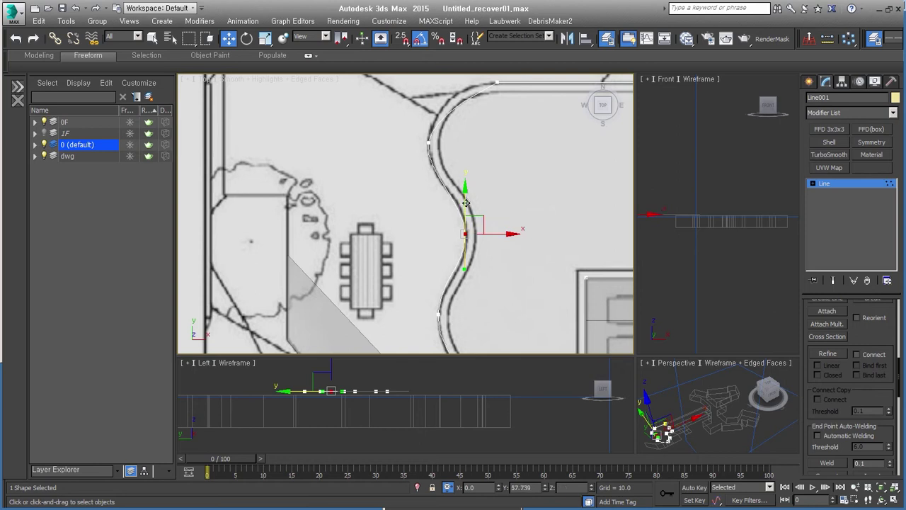
click(429, 143)
middle_drag(430, 170, 447, 249)
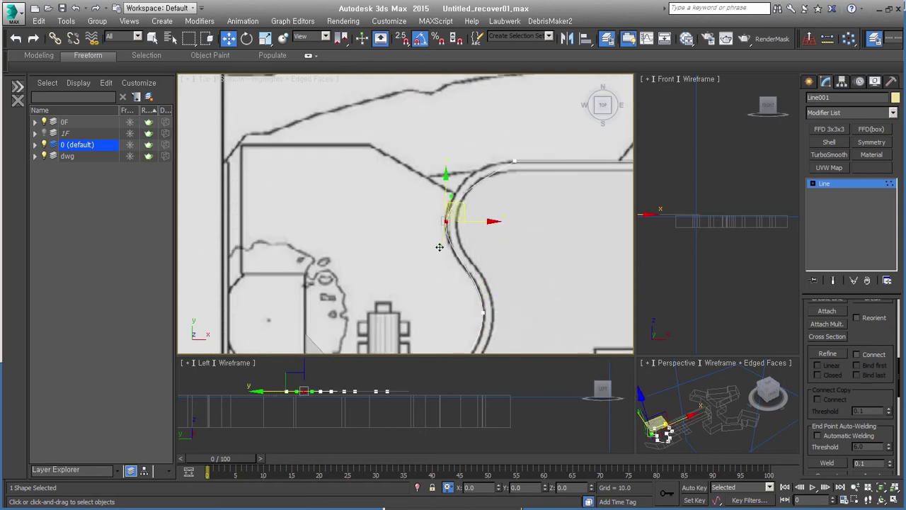
middle_drag(443, 210, 412, 165)
scroll(413, 170, down, 2)
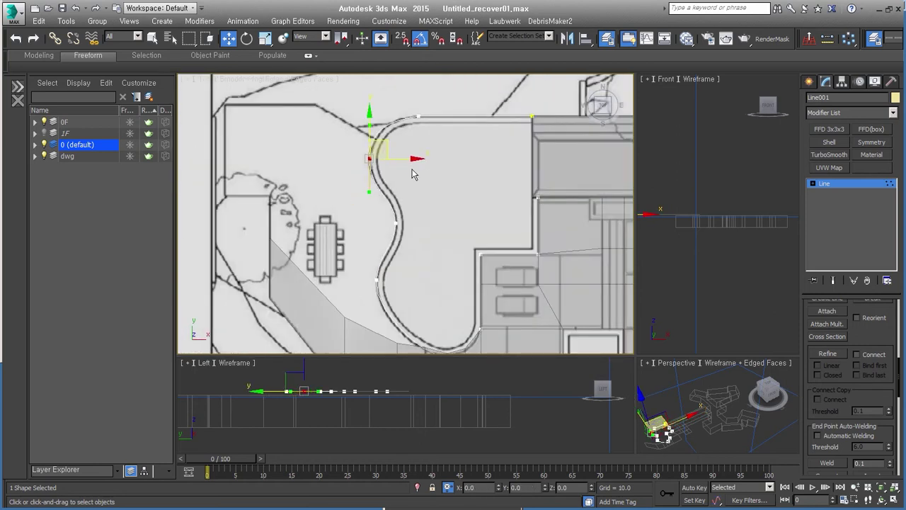
click(419, 116)
middle_drag(473, 341, 494, 271)
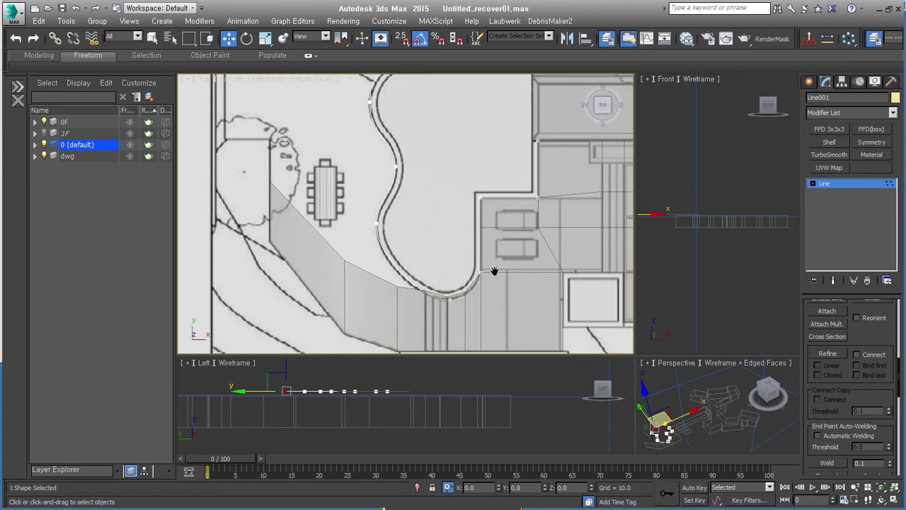
Step: Set the vertex type at the curve's corner and check the corner vertices
right_click(479, 269)
click(477, 304)
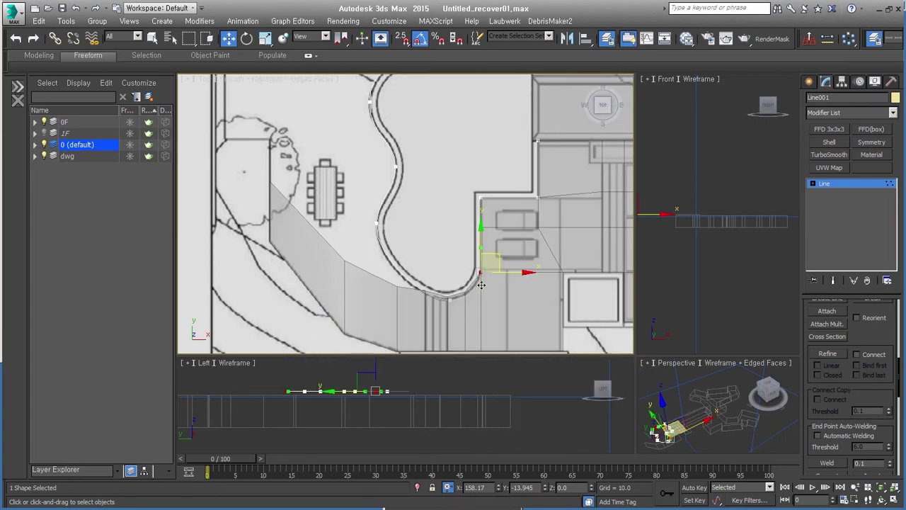
middle_drag(482, 285, 525, 419)
middle_drag(470, 248, 484, 90)
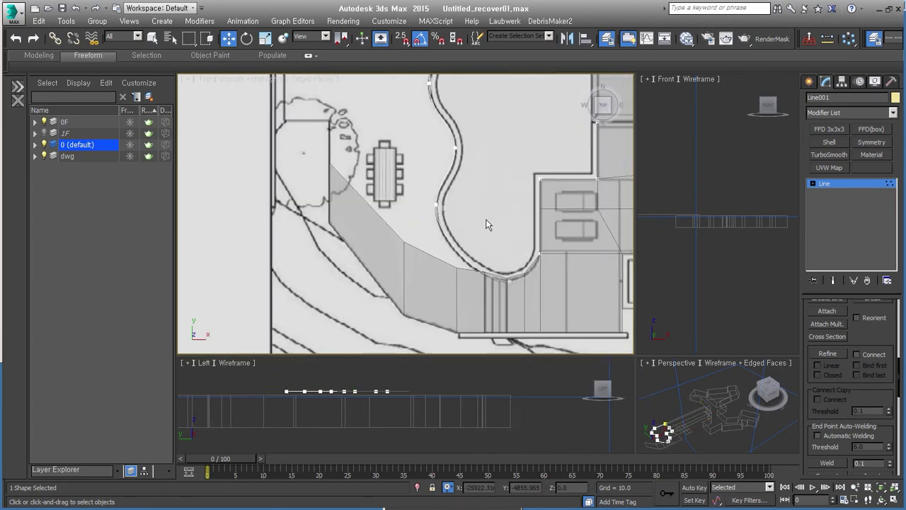
click(507, 273)
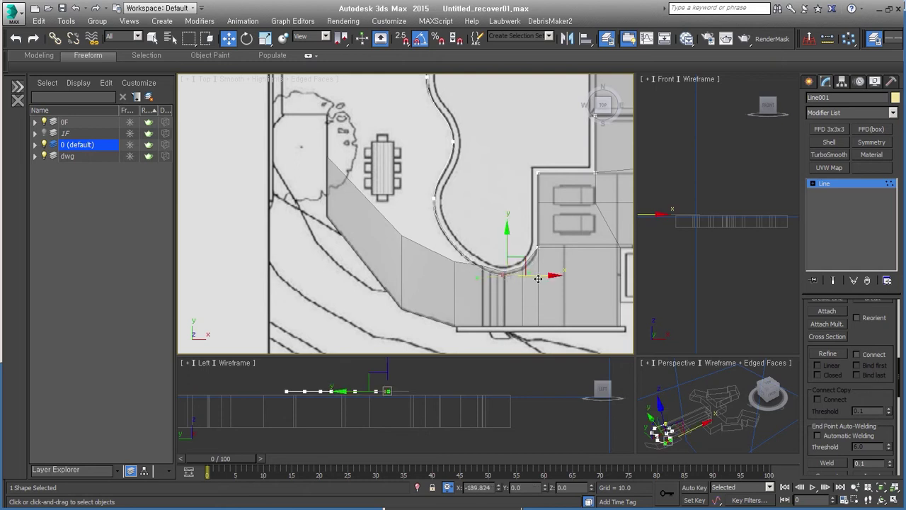
Step: Nudge the left-side vertex so the line fits the DWG curve
click(432, 196)
drag(432, 193, 449, 189)
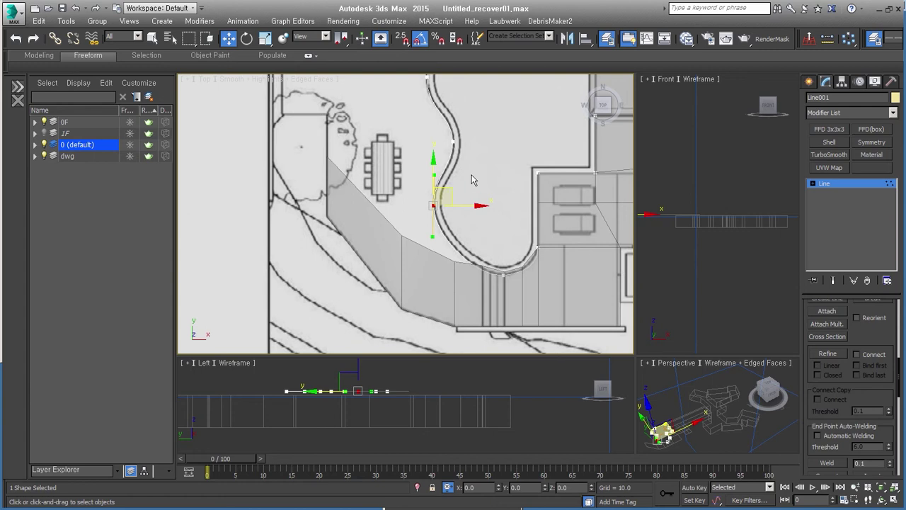
click(496, 213)
middle_drag(537, 231, 455, 306)
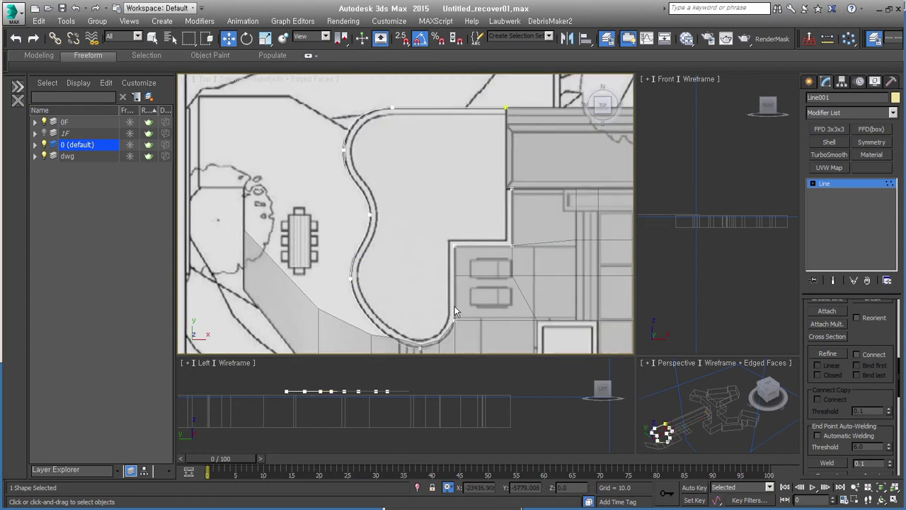
scroll(835, 368, down, 5)
drag(815, 393, 838, 265)
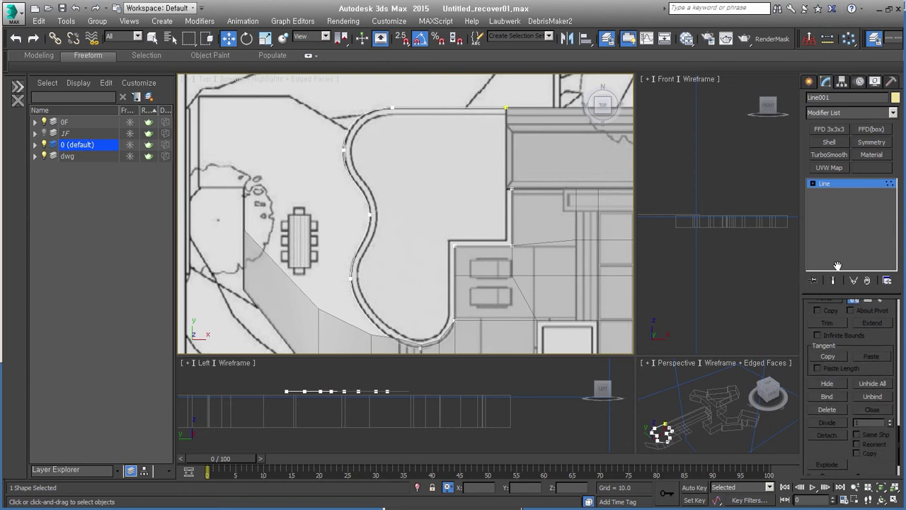
Step: Outline the Line001 spline by 290.1 to form a curved wall band
drag(832, 446, 832, 358)
scroll(838, 359, up, 3)
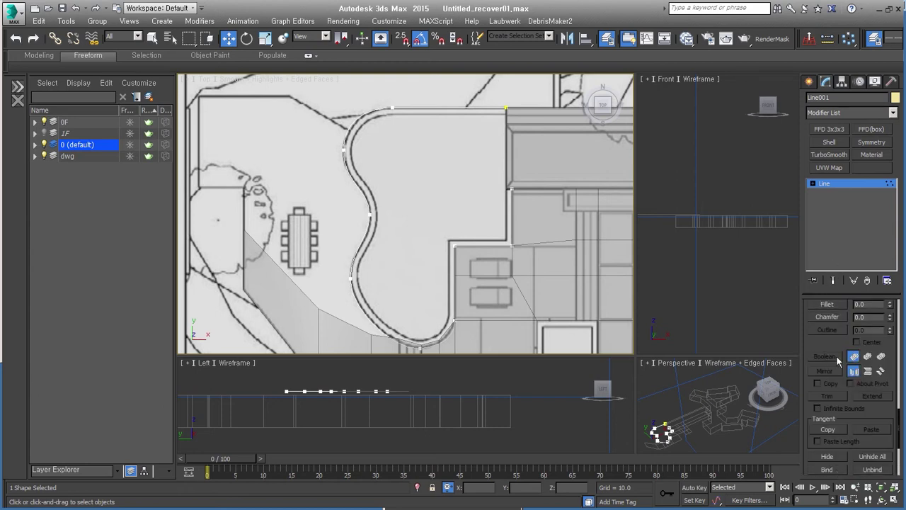
click(813, 183)
click(836, 211)
click(827, 330)
drag(450, 330, 451, 324)
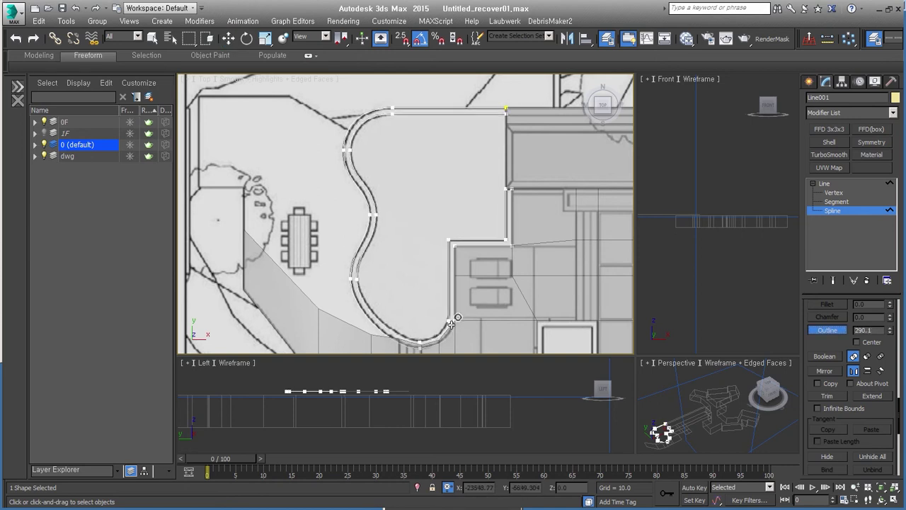
key(w)
Step: Return to the Top view and select the ground plane Plane001
scroll(453, 212, down, 2)
mouse_move(454, 213)
alt+middle_down()
mouse_move(498, 211)
mouse_move(434, 247)
alt+middle_up()
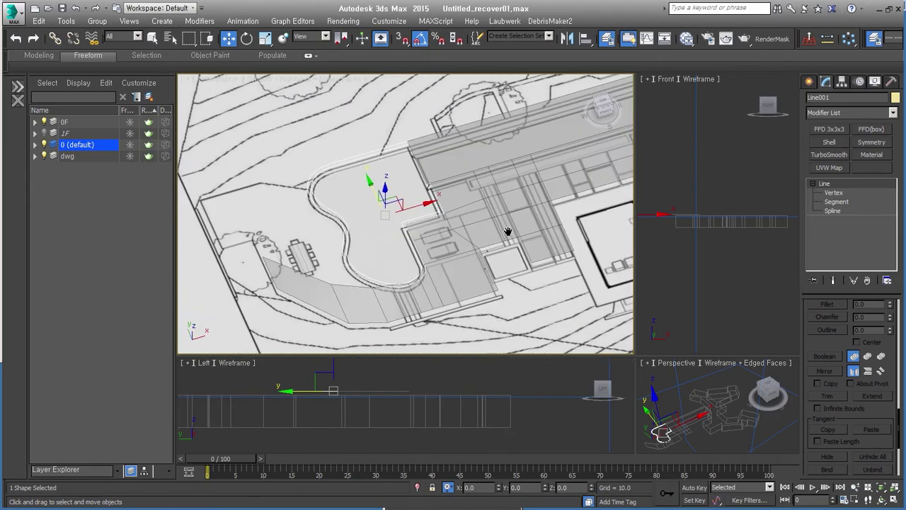
key(t)
click(408, 285)
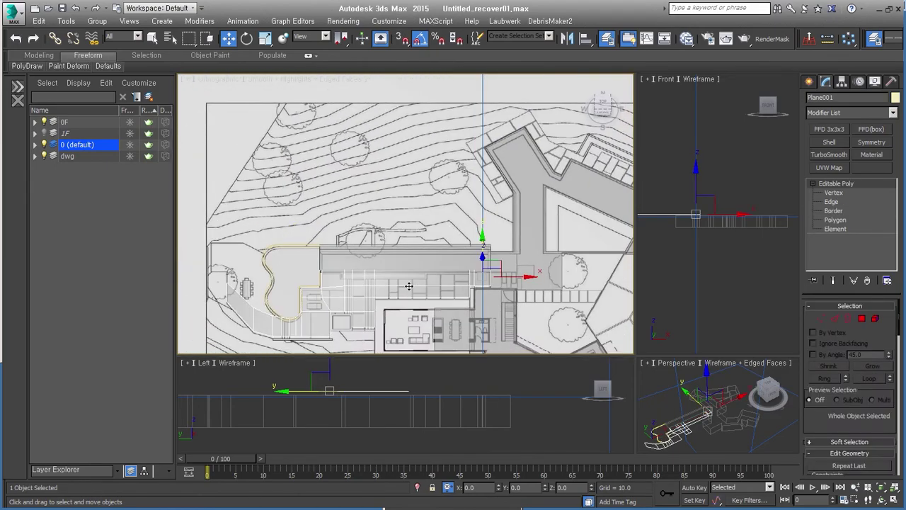
Step: At edge level, start selecting Plane001's edges beside the paving
scroll(409, 285, up, 2)
scroll(384, 249, up, 2)
scroll(384, 249, up, 2)
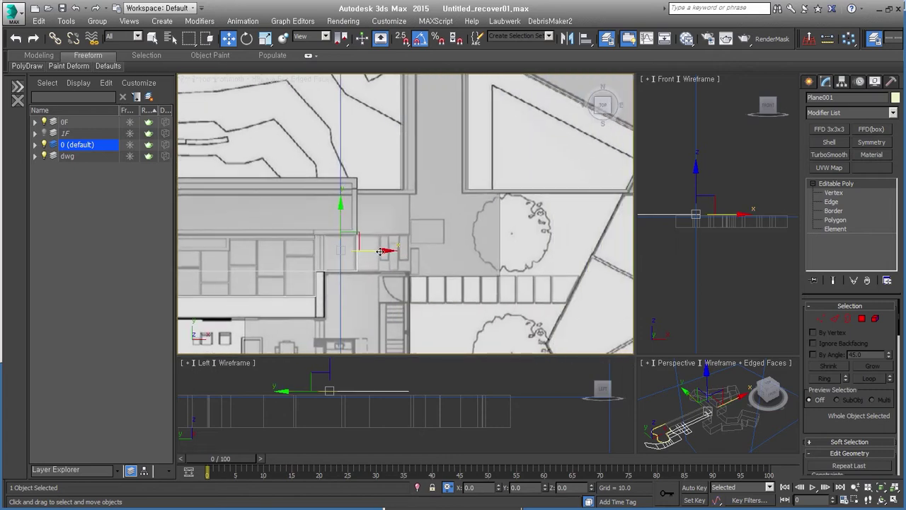
click(840, 319)
middle_drag(366, 247, 326, 249)
click(318, 253)
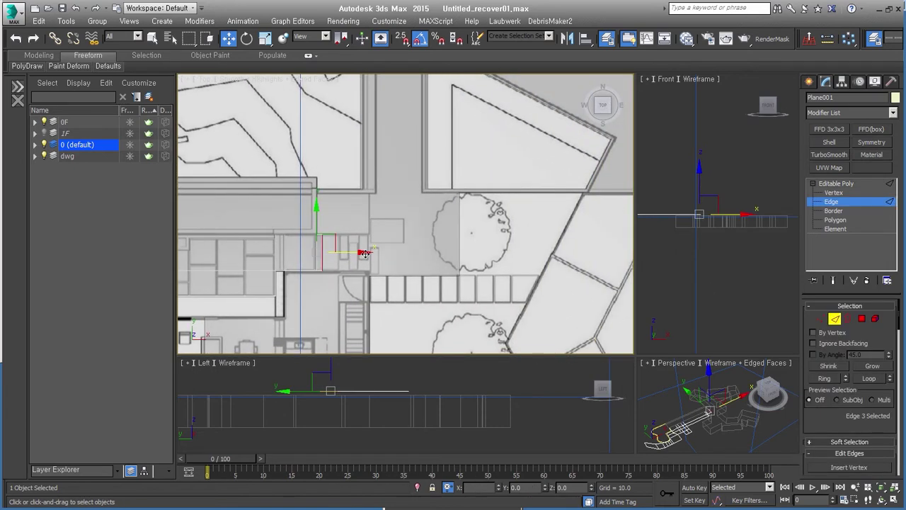
key(s)
click(355, 251)
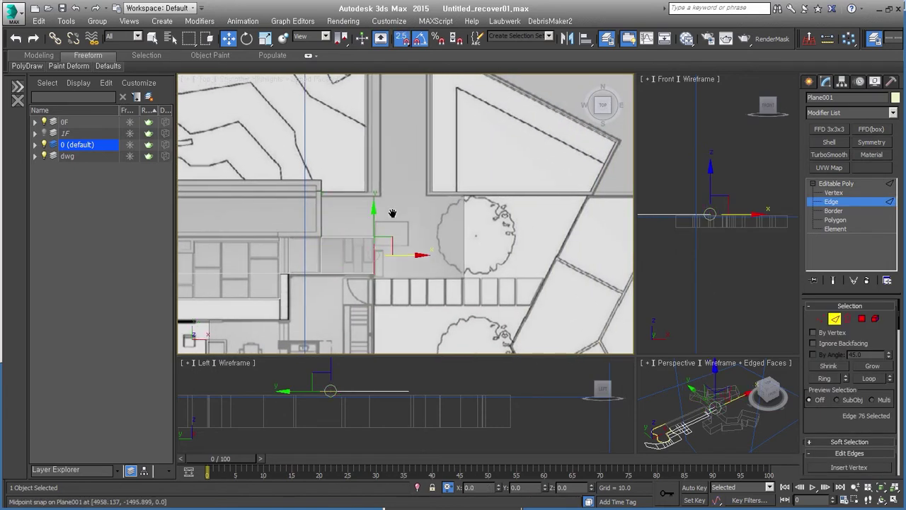
middle_drag(344, 235, 362, 252)
click(362, 253)
Step: Add more paving-side edges to the selection with snapping on
key(s)
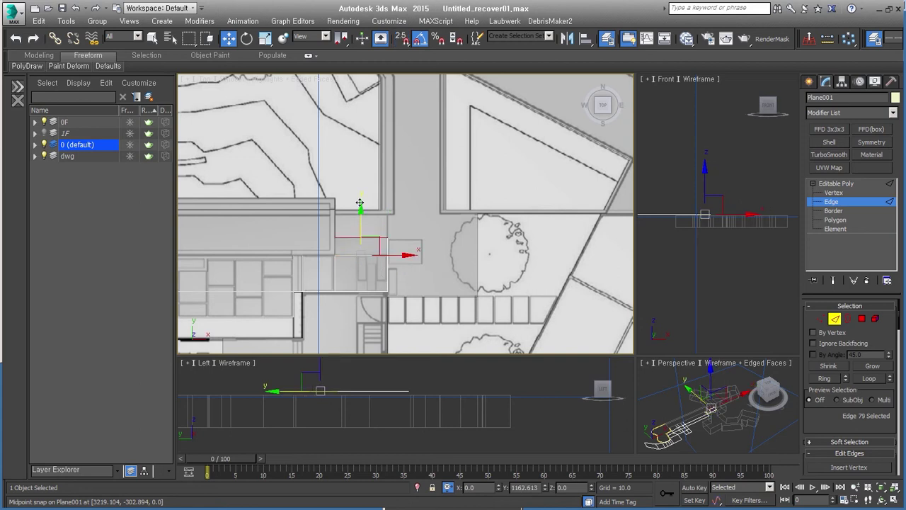
key(s)
click(359, 212)
middle_drag(429, 254, 358, 221)
scroll(359, 222, down, 2)
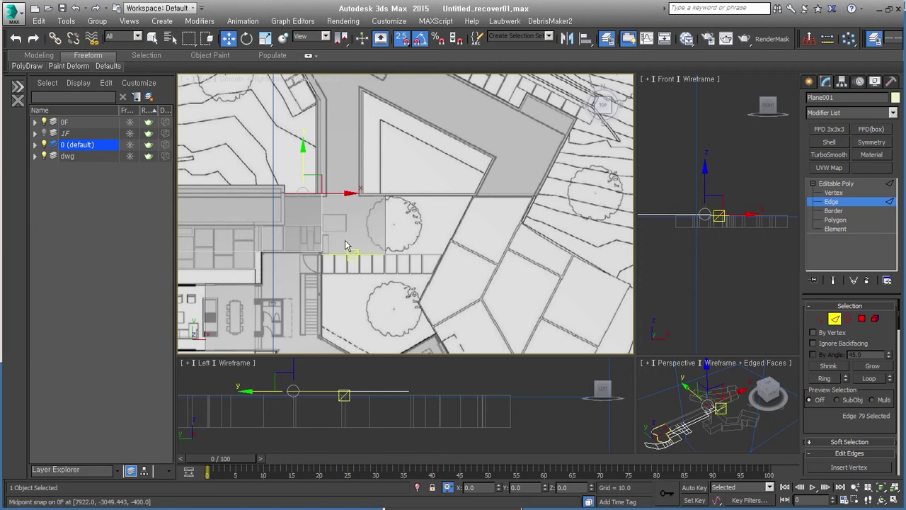
click(359, 220)
ctrl+click(404, 216)
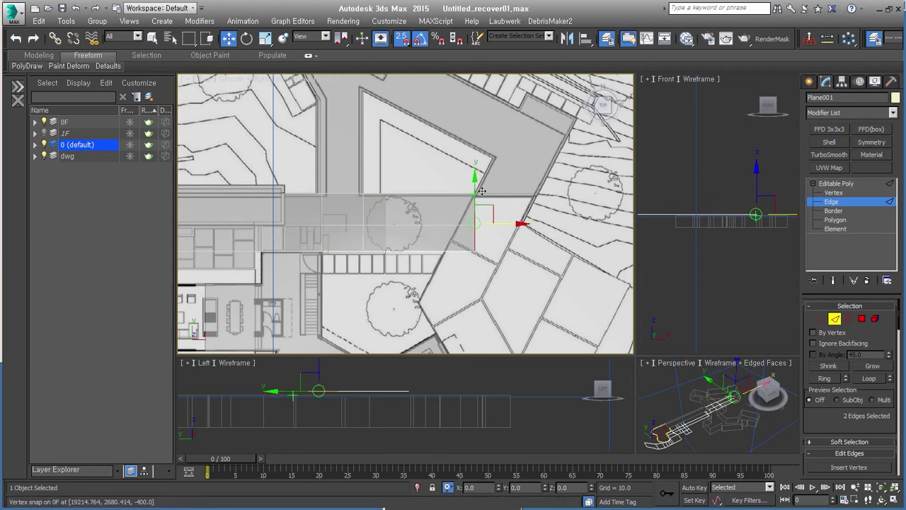
Step: Add a third edge and slide the selected edges down to the paving edge
middle_drag(533, 230, 475, 209)
middle_drag(249, 227, 344, 181)
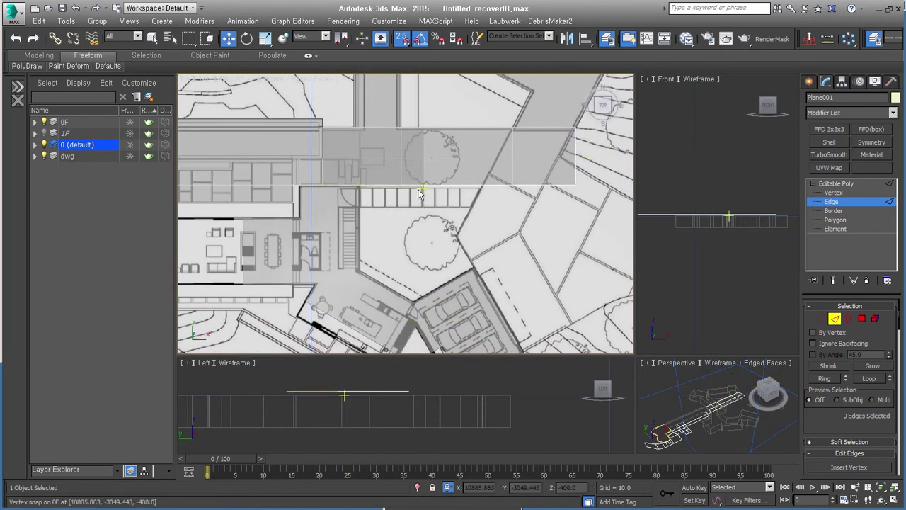
ctrl+click(538, 184)
middle_drag(532, 236, 447, 232)
middle_drag(340, 208, 439, 210)
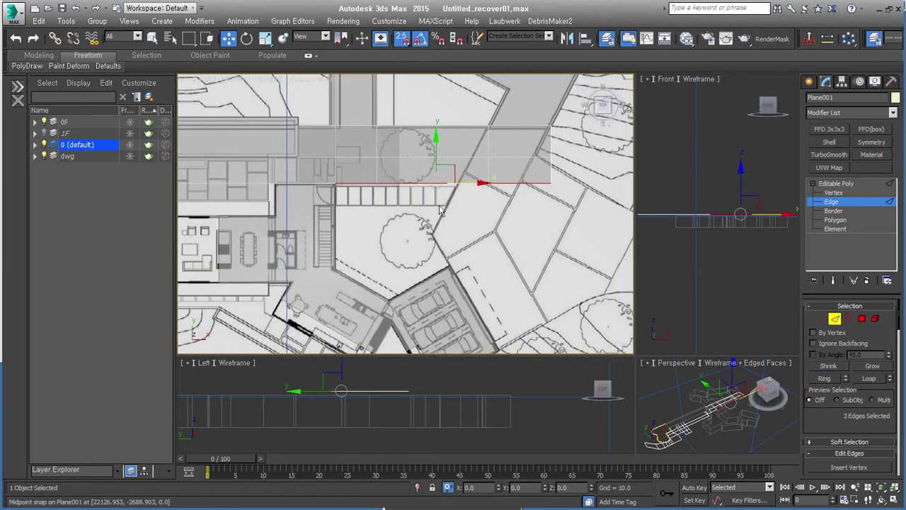
drag(436, 150, 420, 256)
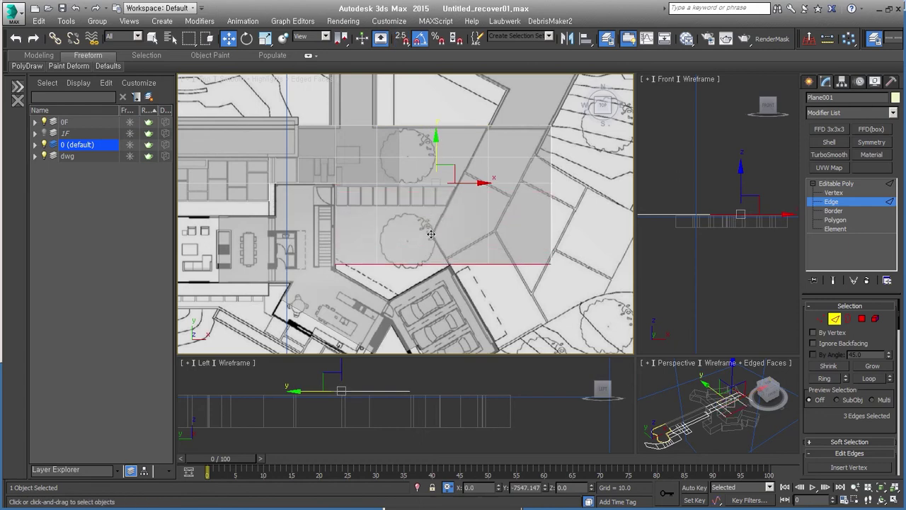
Step: Snap plane vertices onto the paving corners, including the right corner vertex
key(1)
click(335, 265)
mouse_move(341, 268)
mouse_down()
mouse_move(350, 257)
mouse_move(394, 283)
mouse_move(449, 261)
mouse_up()
key(s)
click(380, 265)
middle_drag(449, 261, 410, 246)
click(522, 233)
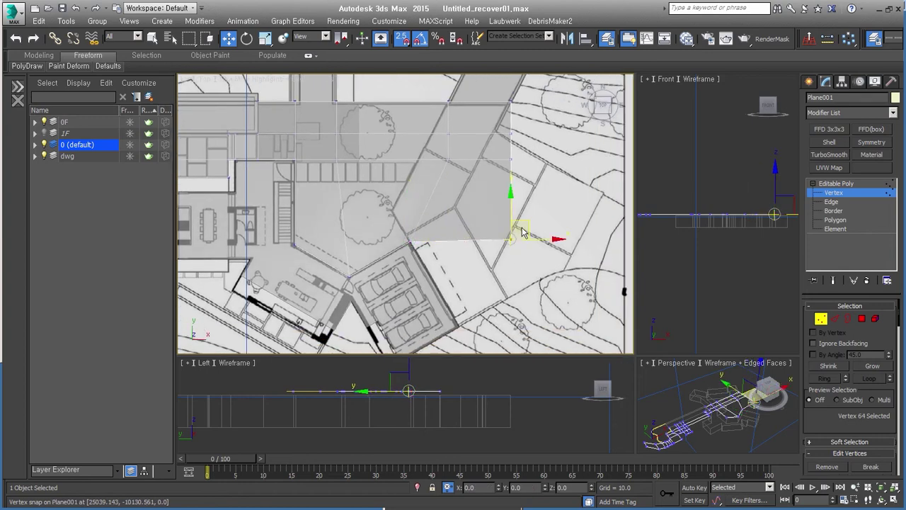
drag(522, 233, 465, 322)
middle_drag(465, 322, 467, 383)
Step: Shift the next corner vertex right to the paving edge
click(449, 220)
drag(459, 228, 473, 227)
click(463, 192)
click(439, 193)
click(432, 218)
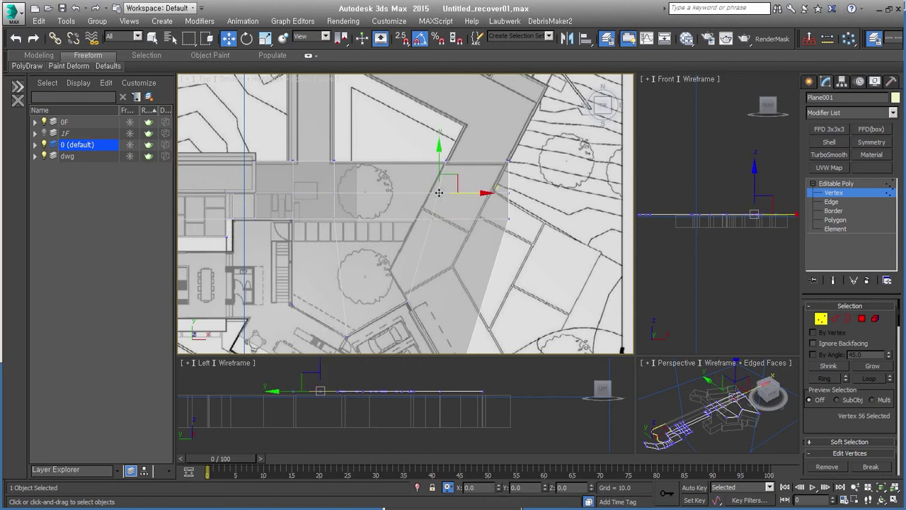
click(325, 220)
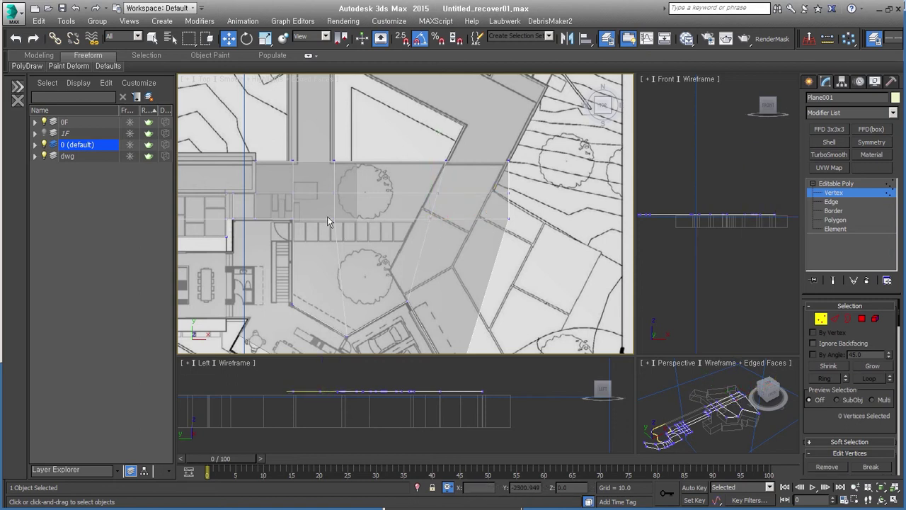
Step: Move the right-edge vertex onto the paving line
click(509, 218)
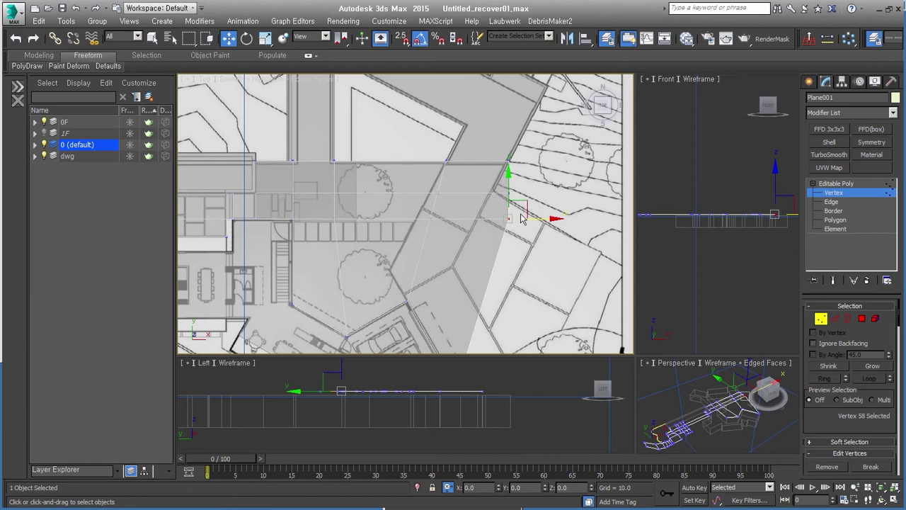
drag(514, 212, 507, 232)
click(508, 192)
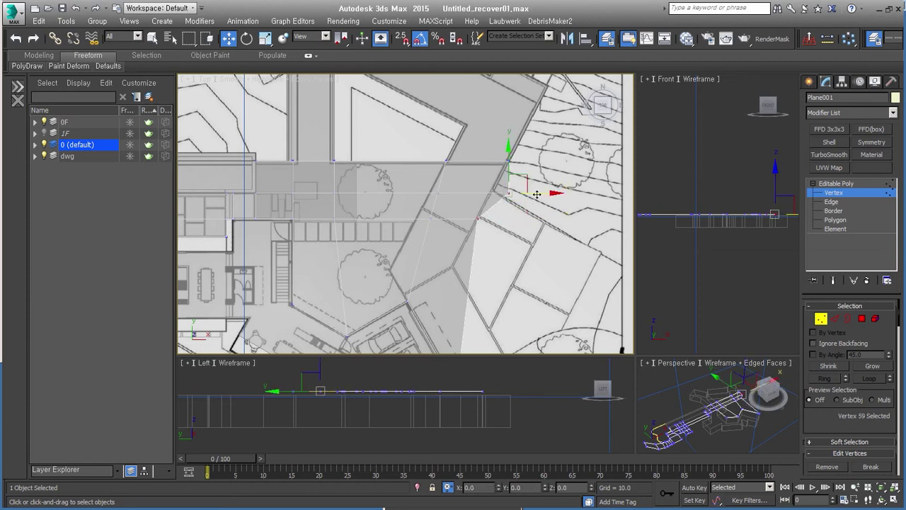
click(478, 218)
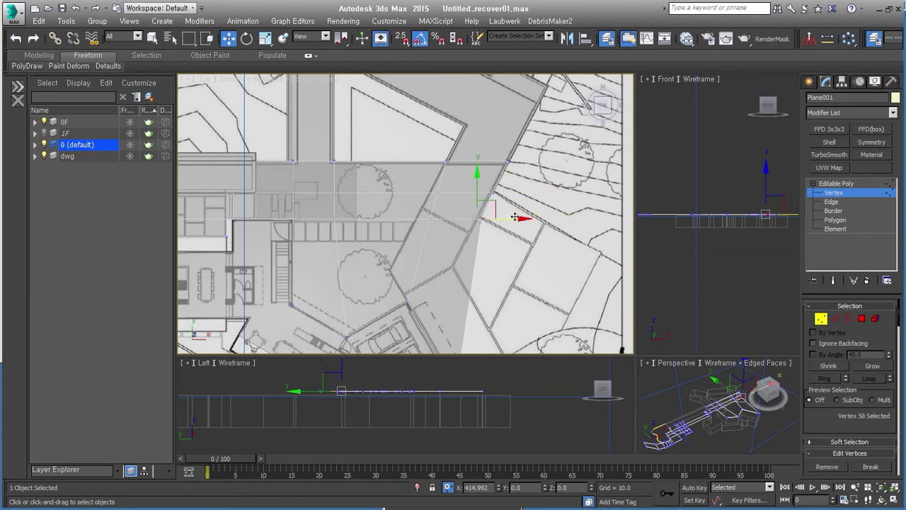
click(535, 213)
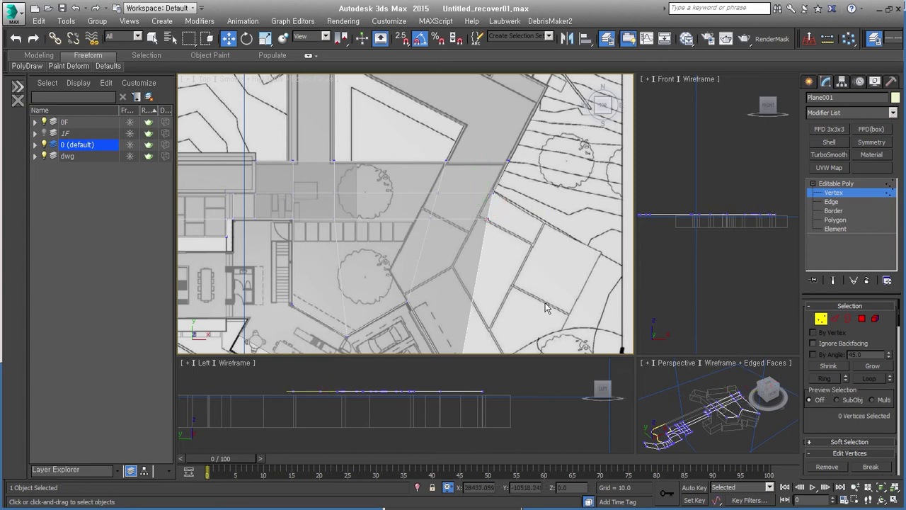
scroll(467, 219, down, 3)
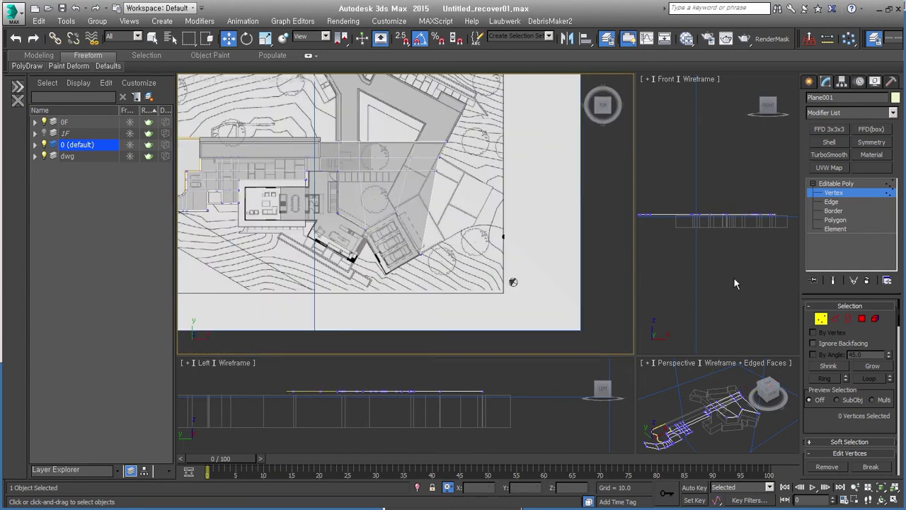
click(836, 319)
Step: Stretch Plane001's right border edge outward toward the plan's edge
click(429, 212)
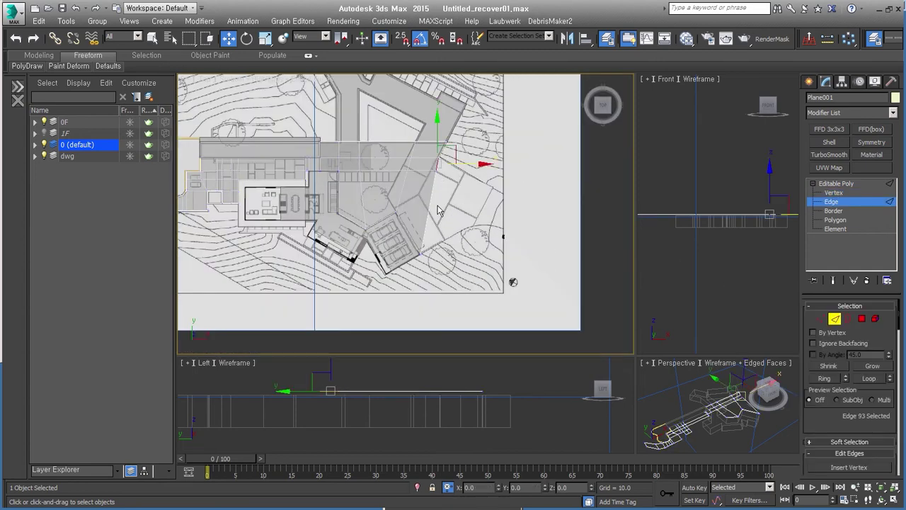
drag(447, 181, 516, 213)
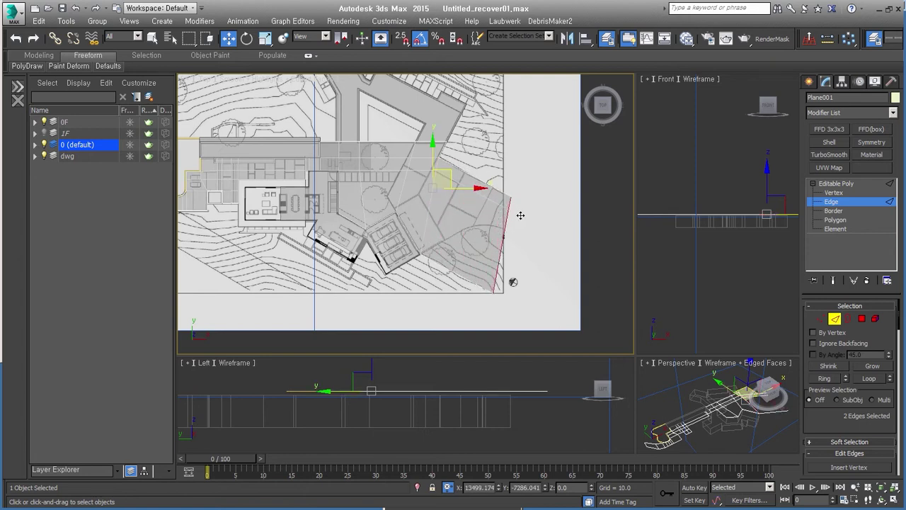
drag(516, 212, 521, 214)
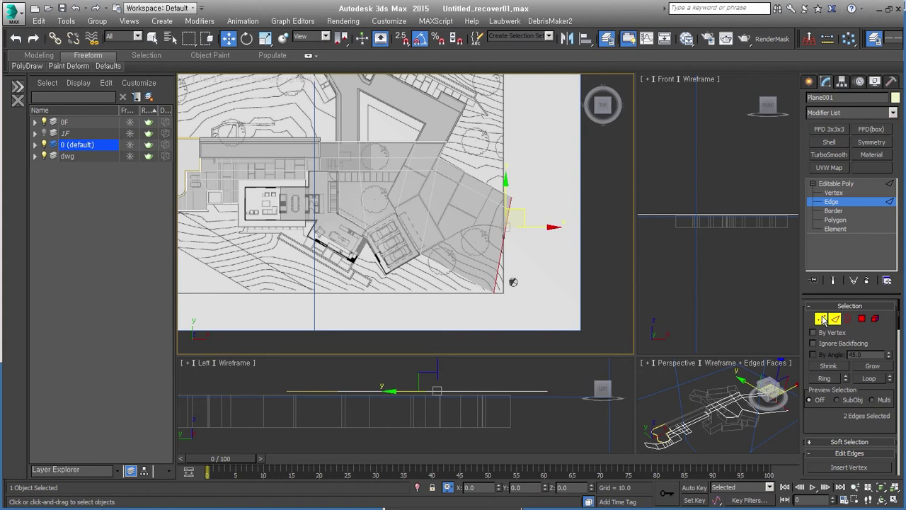
click(822, 319)
Step: Move the plane's bottom corner vertex up onto the plan's outline
click(496, 295)
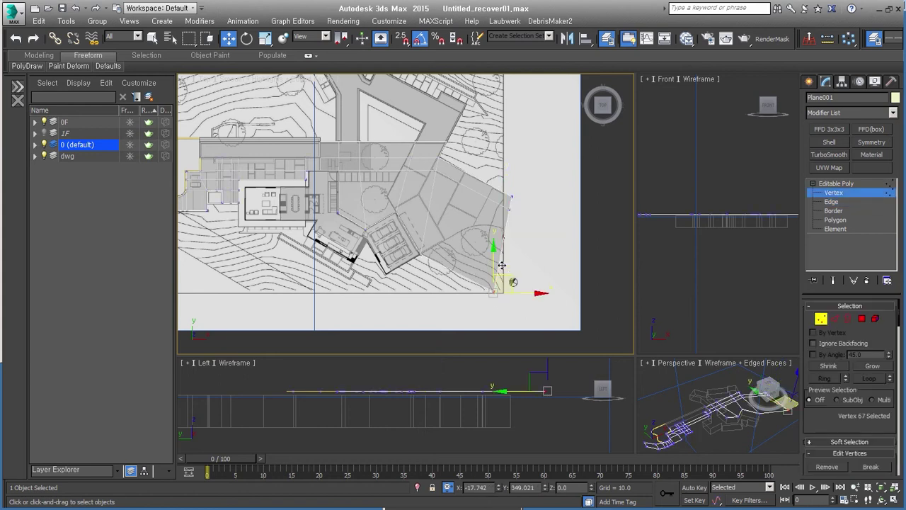
drag(501, 266, 513, 210)
click(513, 211)
middle_drag(479, 223, 527, 219)
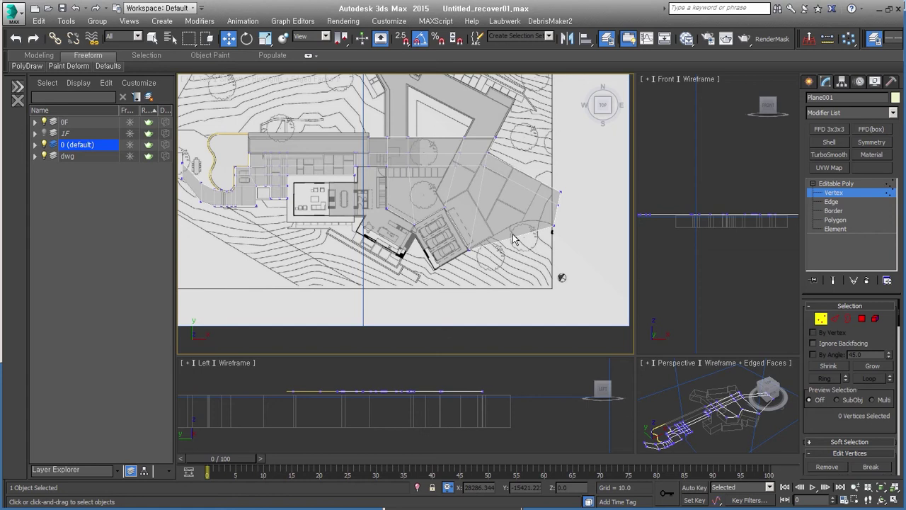
Step: Cut new edges across the plane's right wing
key(alt+c)
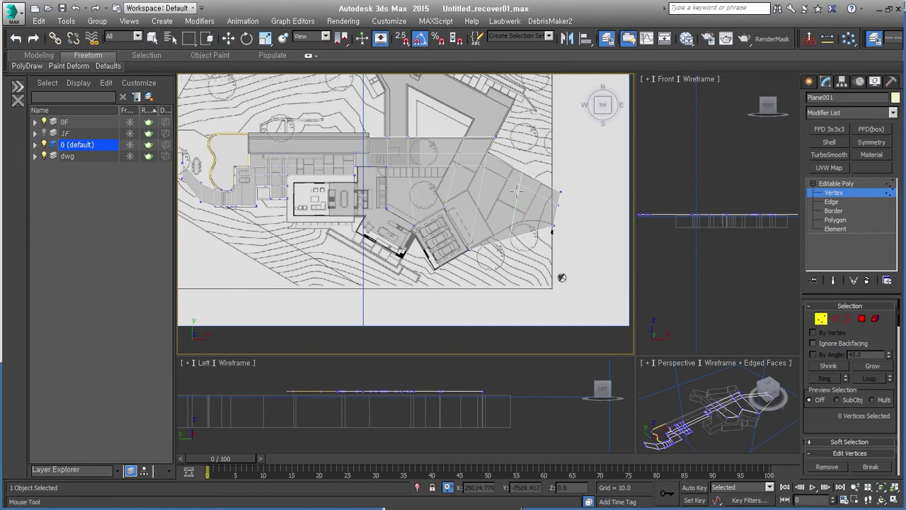
right_click(503, 188)
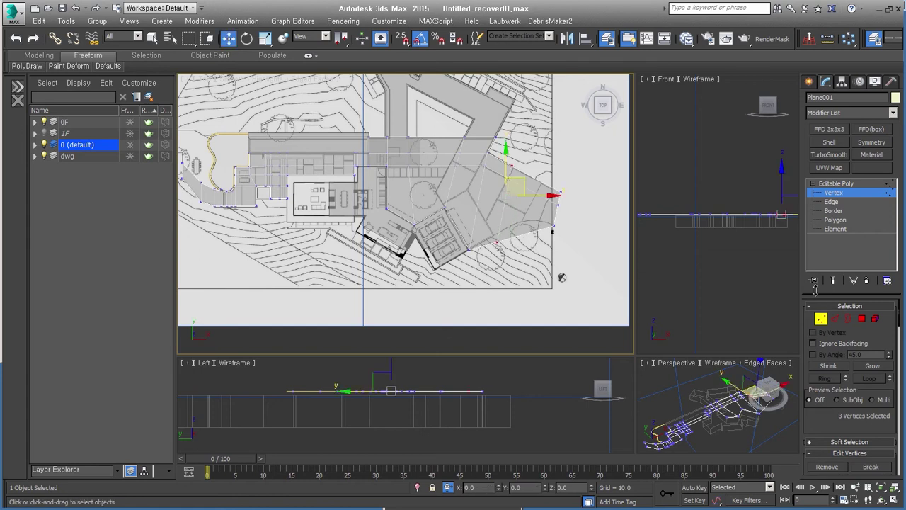
drag(487, 221, 524, 241)
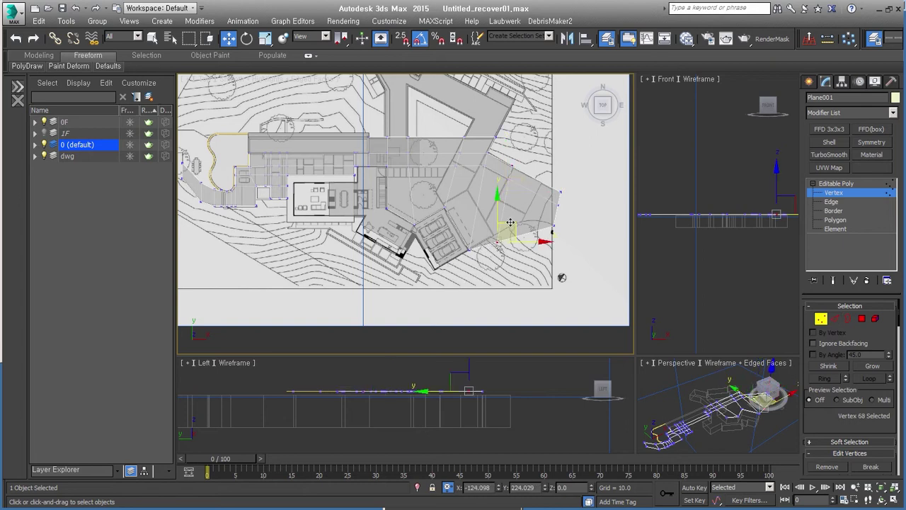
click(521, 262)
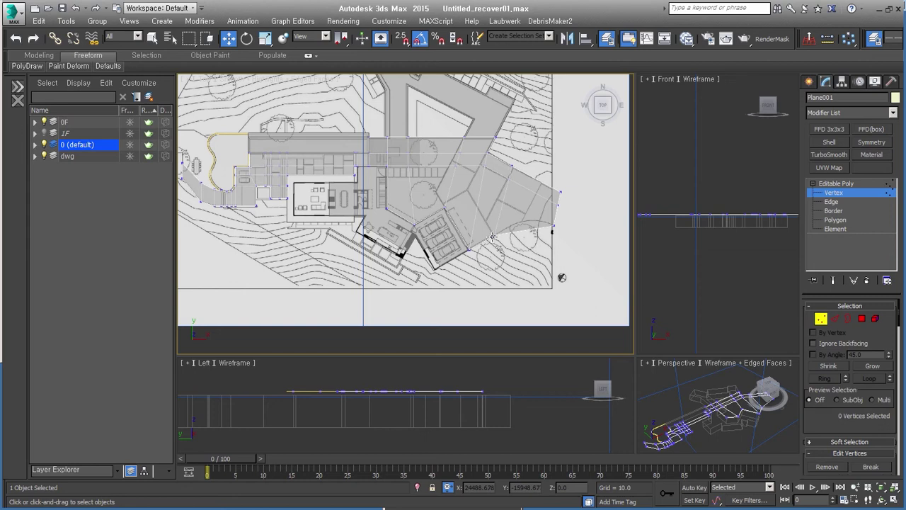
key(alt+c)
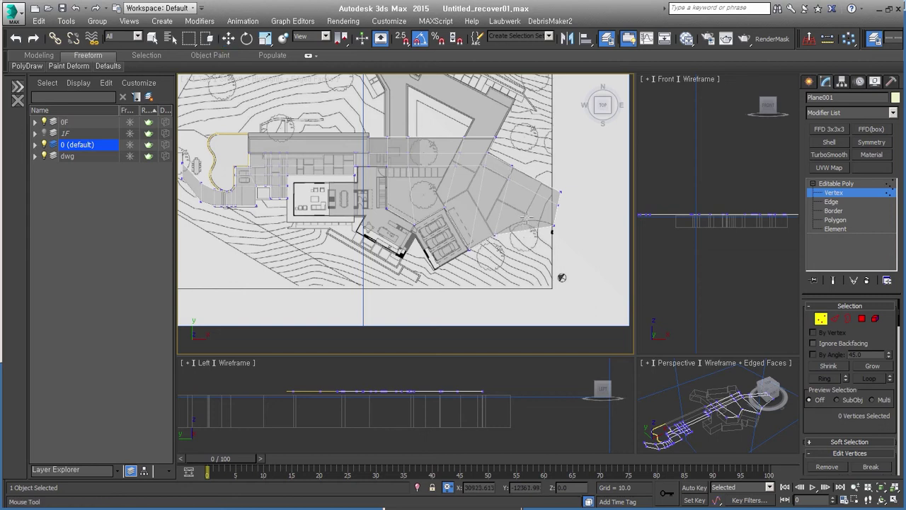
drag(528, 204, 565, 182)
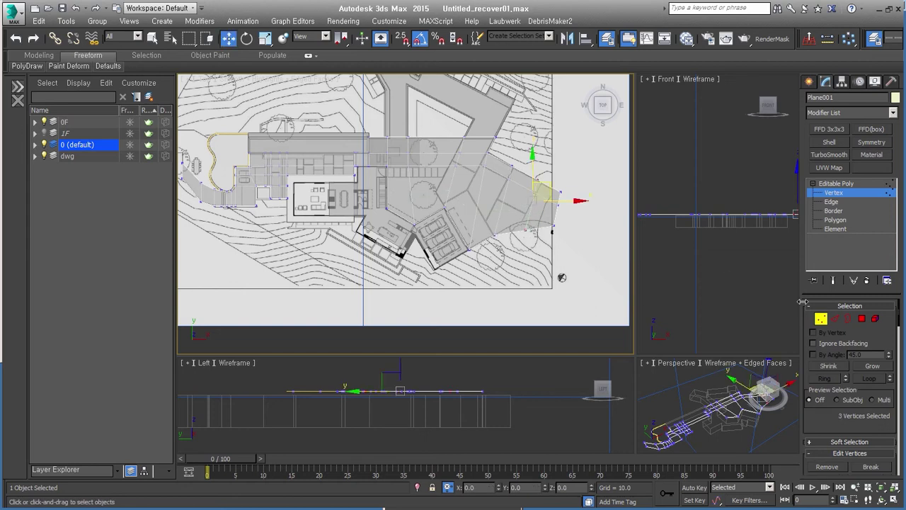
Step: Check vertices 71 and 69 on the right wing after the cut
click(532, 228)
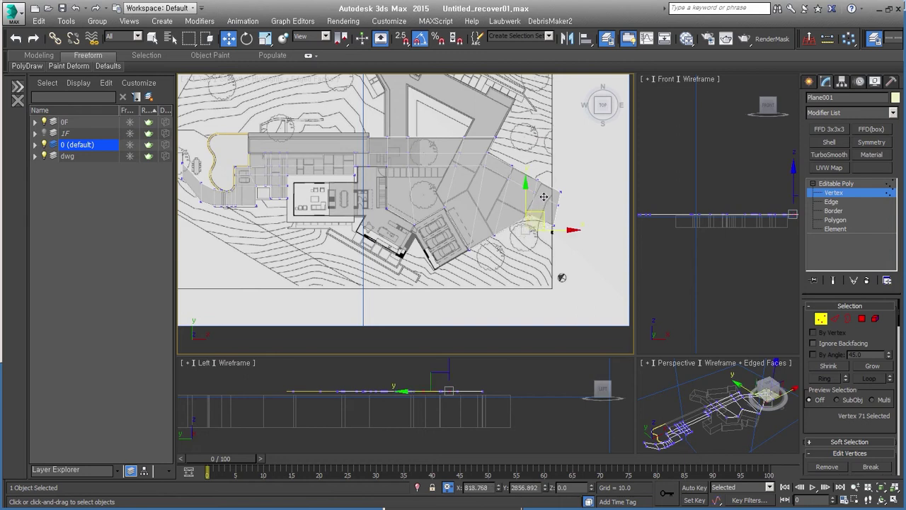
click(524, 249)
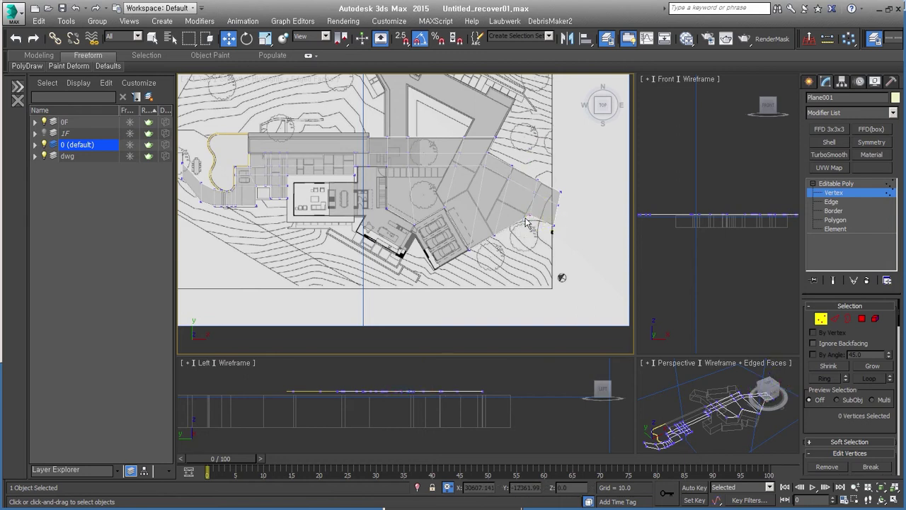
click(497, 228)
click(509, 180)
click(524, 243)
scroll(453, 212, up, 2)
scroll(463, 234, up, 2)
scroll(462, 234, up, 2)
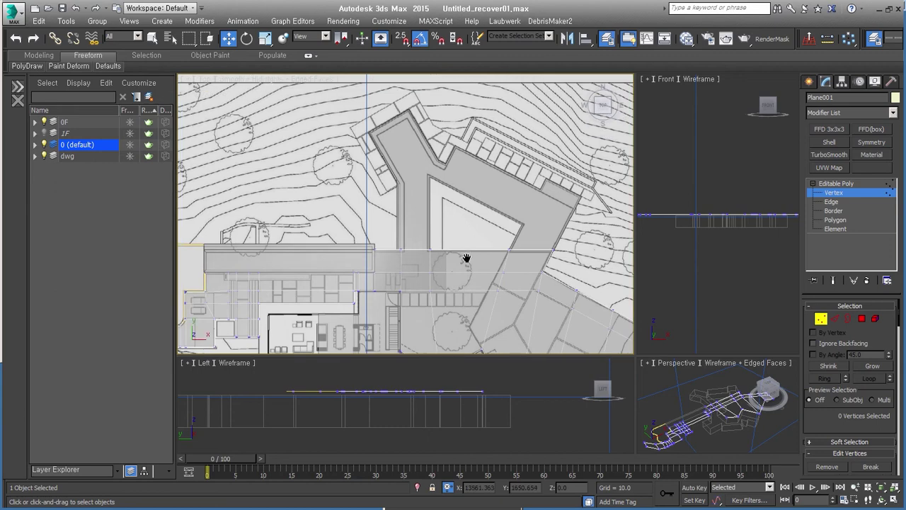
Step: Snap the three central-junction vertices onto a DWG point with vertex snapping
scroll(446, 259, up, 2)
drag(422, 251, 455, 288)
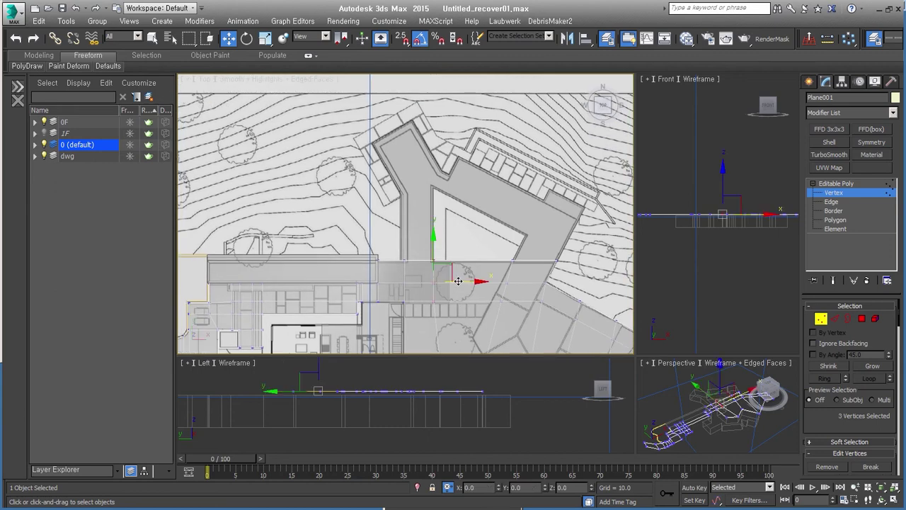
scroll(461, 290, up, 2)
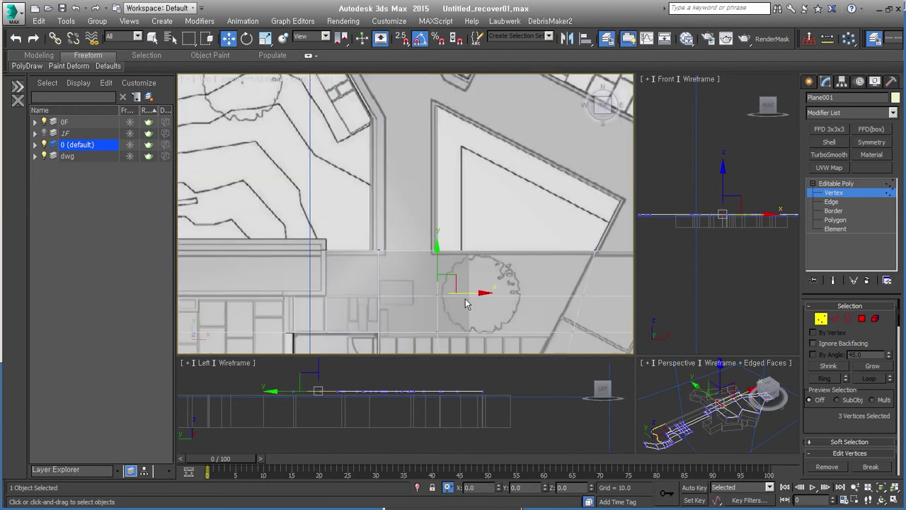
drag(466, 295, 440, 246)
key(s)
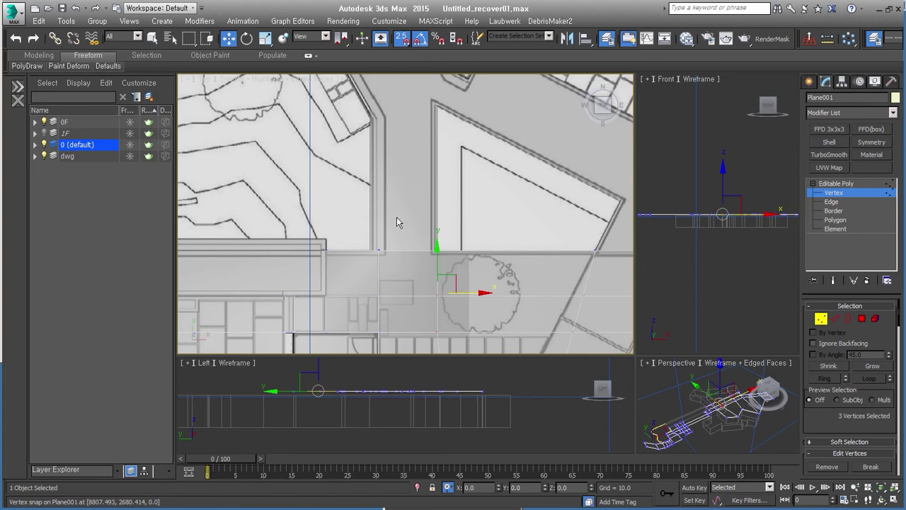
middle_drag(397, 221, 411, 255)
middle_drag(393, 284, 418, 204)
alt+click(439, 225)
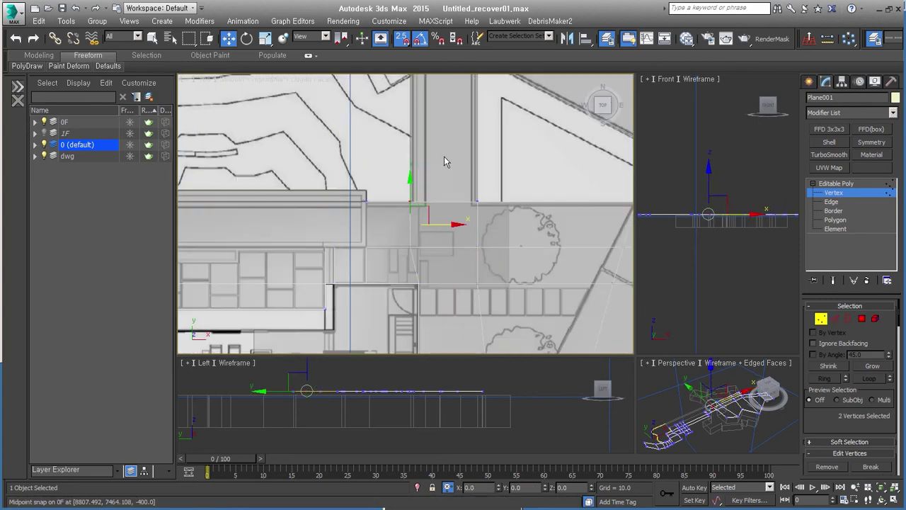
Step: Zoom out over the whole site and tilt the view to an angle
scroll(444, 162, down, 2)
click(427, 224)
scroll(439, 171, down, 2)
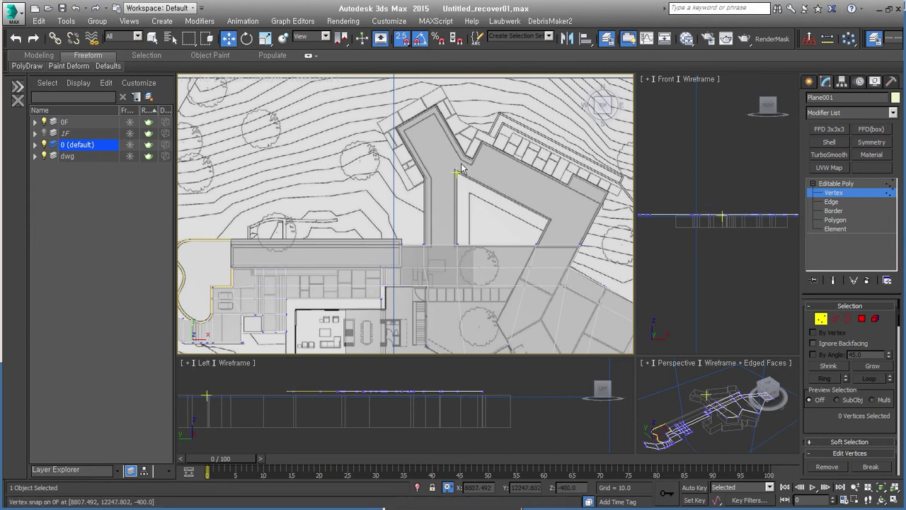
middle_drag(594, 214, 499, 206)
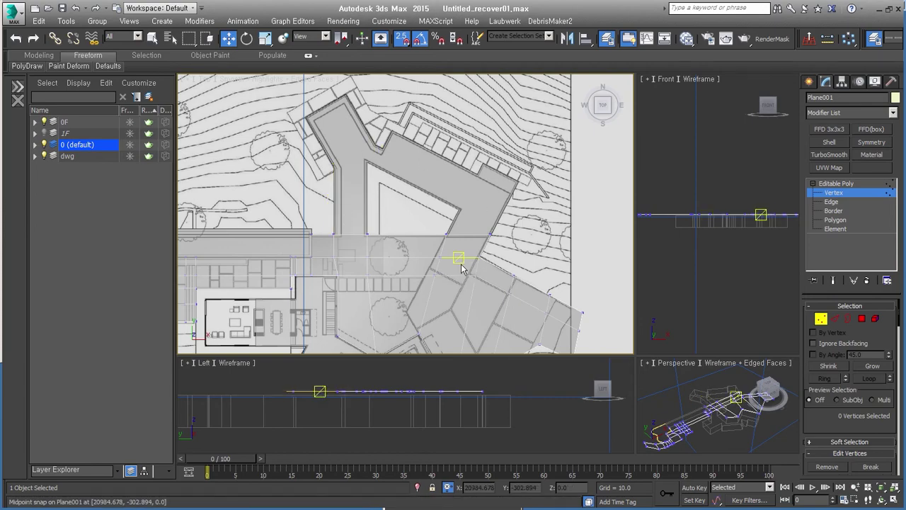
scroll(461, 267, down, 2)
alt+middle_drag(461, 267, 437, 204)
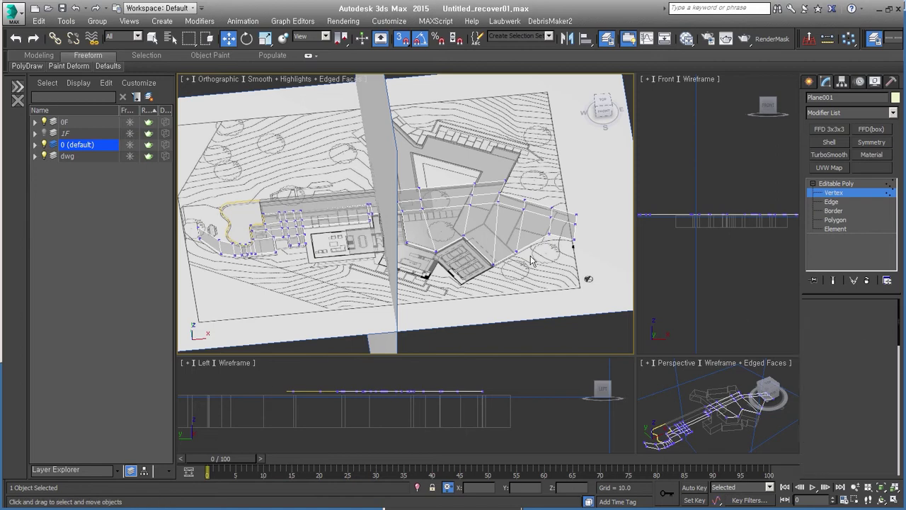
Step: Isolate Plane001 and select the ring of parallel edges across its narrow strip
key(1)
key(alt+q)
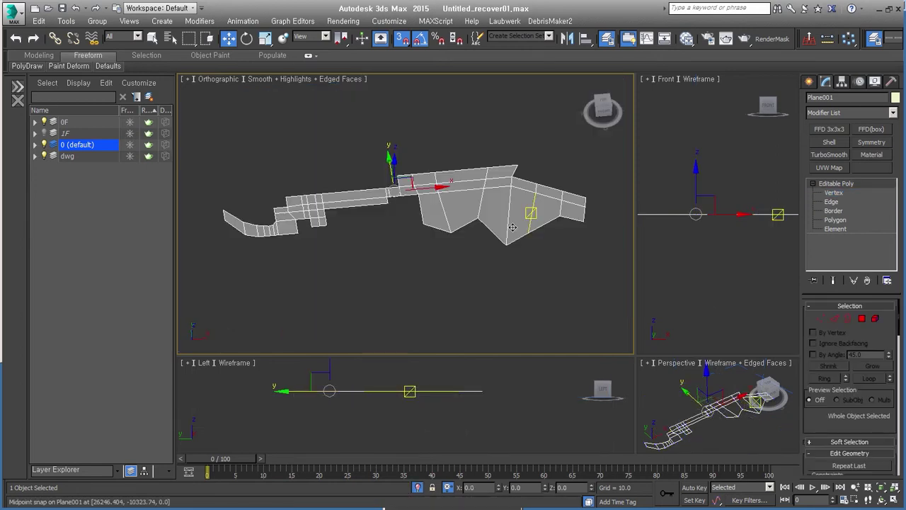
scroll(388, 185, up, 5)
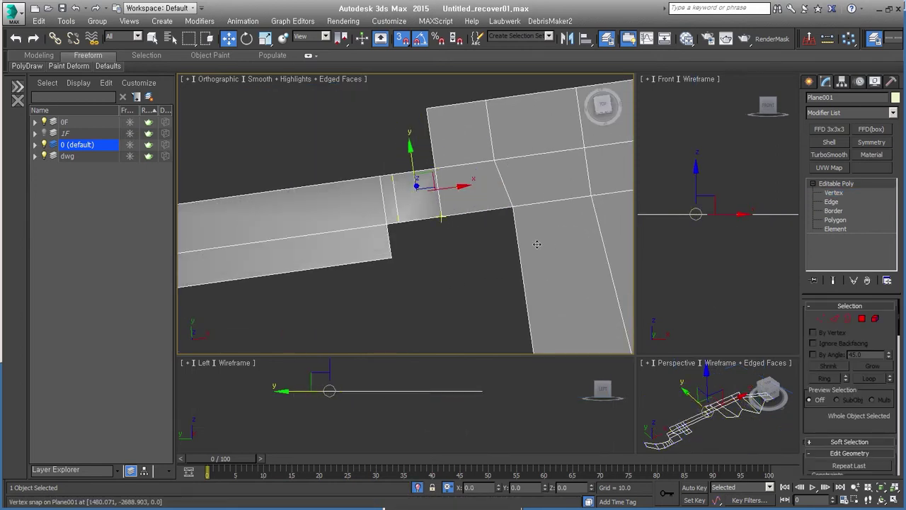
click(836, 320)
middle_drag(367, 191, 440, 175)
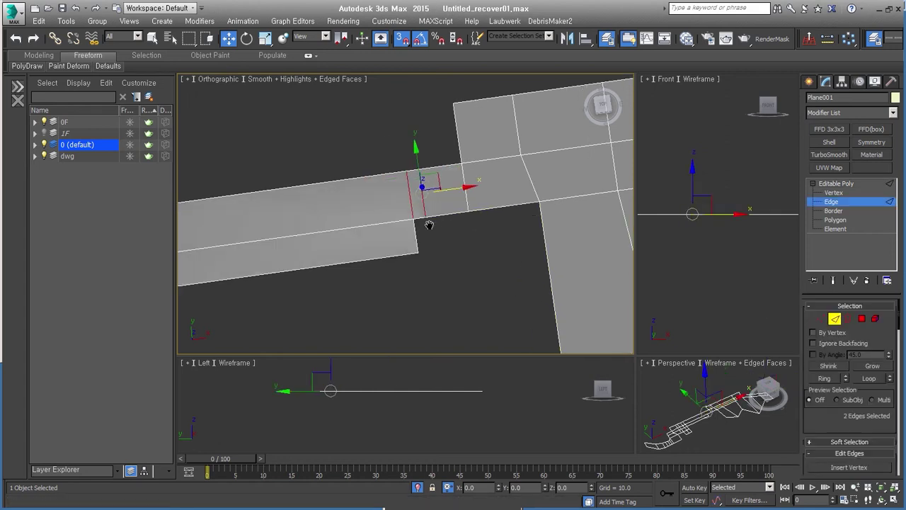
scroll(853, 423, down, 5)
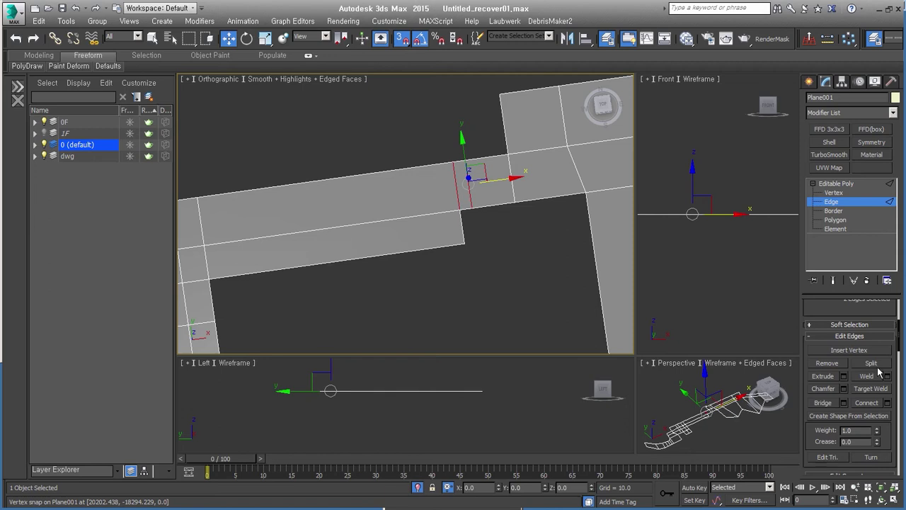
alt+middle_drag(327, 252, 569, 257)
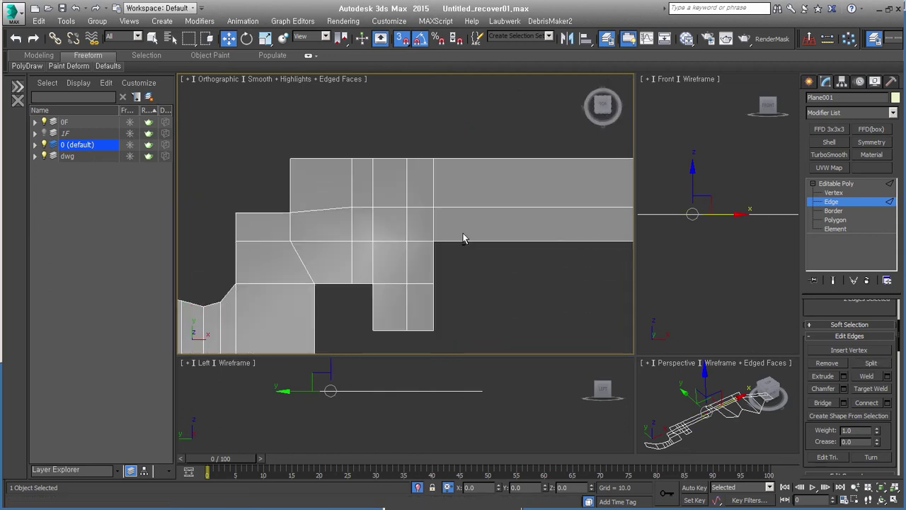
shift+click(351, 182)
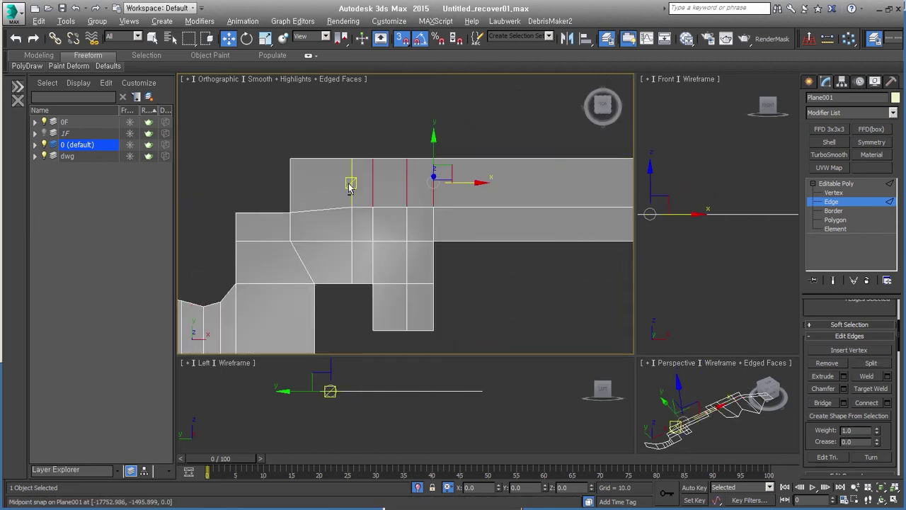
shift+click(390, 240)
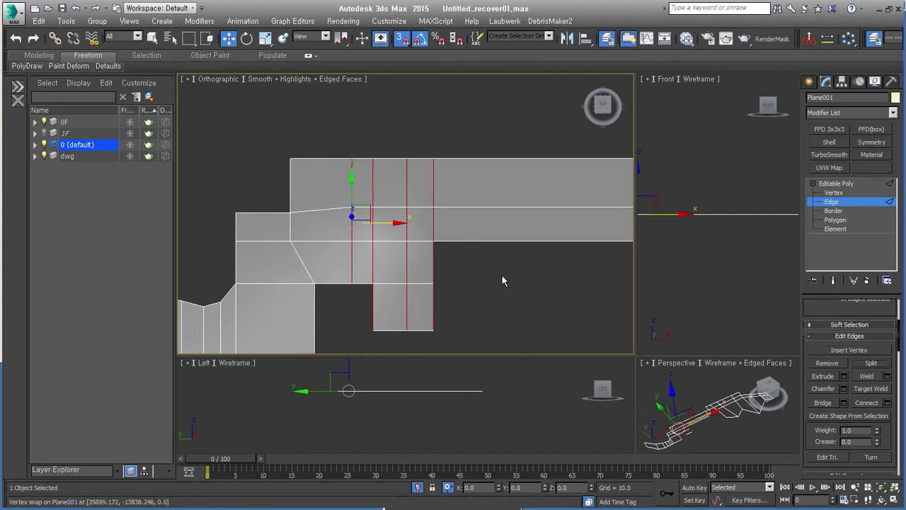
Step: Clear the edges, pan to the ground's right part, and pick a starting polygon
click(512, 297)
mouse_move(512, 297)
middle_down()
mouse_move(411, 290)
mouse_move(357, 303)
middle_up()
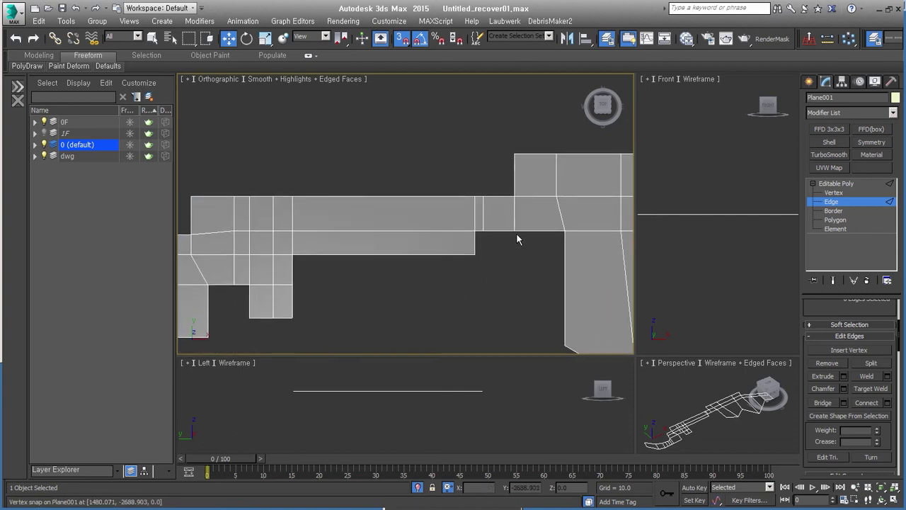
mouse_move(491, 269)
middle_down()
mouse_move(413, 267)
mouse_move(521, 258)
middle_up()
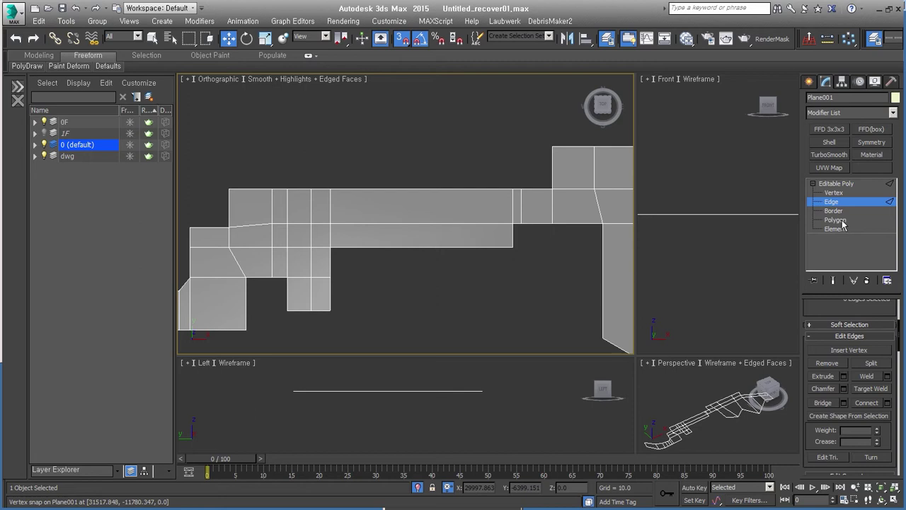
key(4)
click(465, 207)
Step: Select the ground polygons and inspect the slab from the front and left elevations
key(ctrl+a)
alt+middle_drag(466, 207, 403, 252)
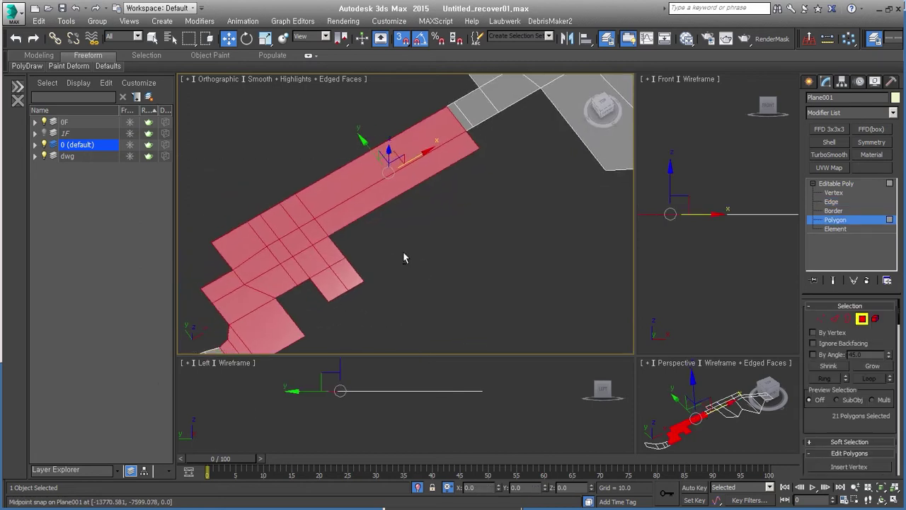
key(l)
key(f)
middle_drag(515, 172, 471, 256)
key(F3)
key(F3)
key(F3)
scroll(471, 256, down, 4)
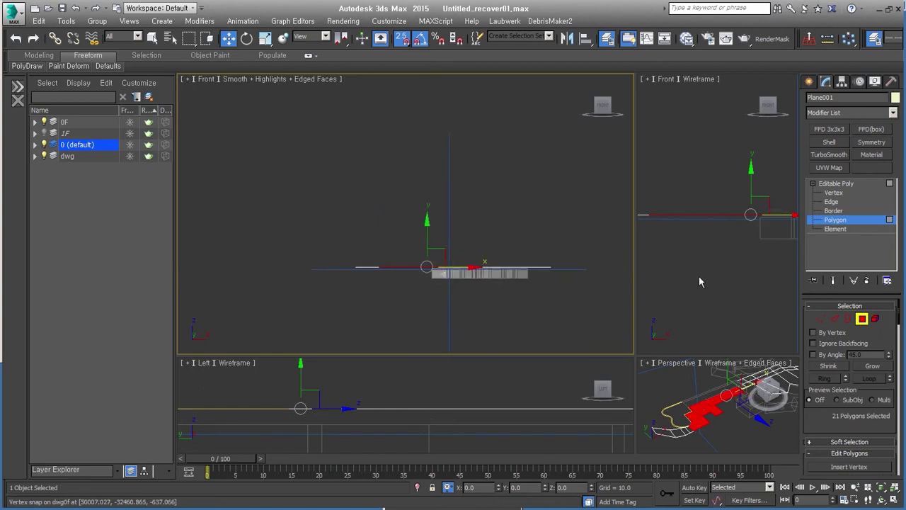
key(l)
scroll(417, 259, up, 4)
key(F3)
scroll(424, 222, up, 3)
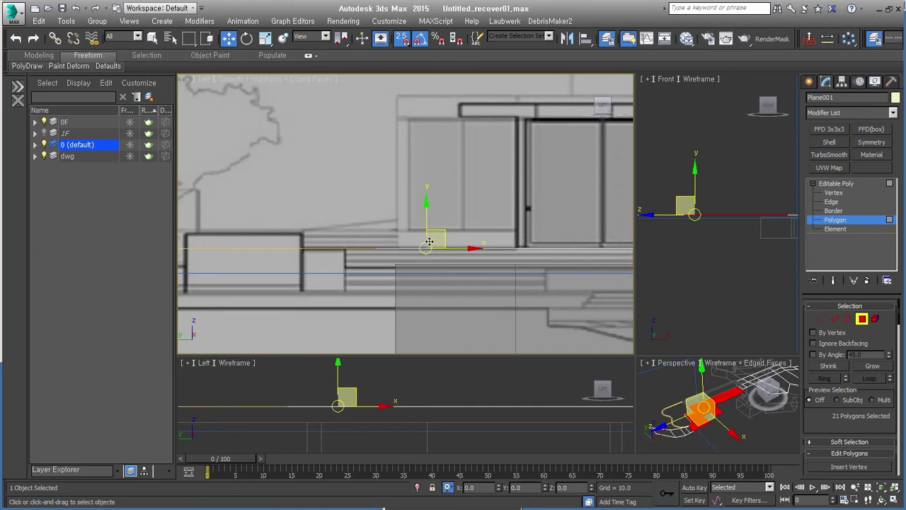
Step: Drop some polygons from the slab selection and try lowering the rest
alt+click(468, 256)
mouse_move(453, 257)
alt+middle_down()
mouse_move(431, 269)
mouse_move(537, 192)
mouse_move(513, 252)
alt+middle_up()
alt+click(537, 192)
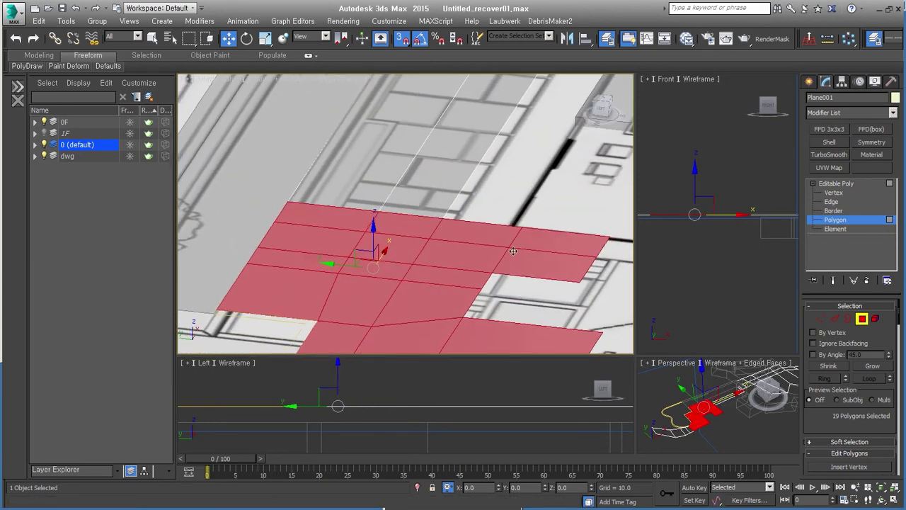
key(shift+z)
key(l)
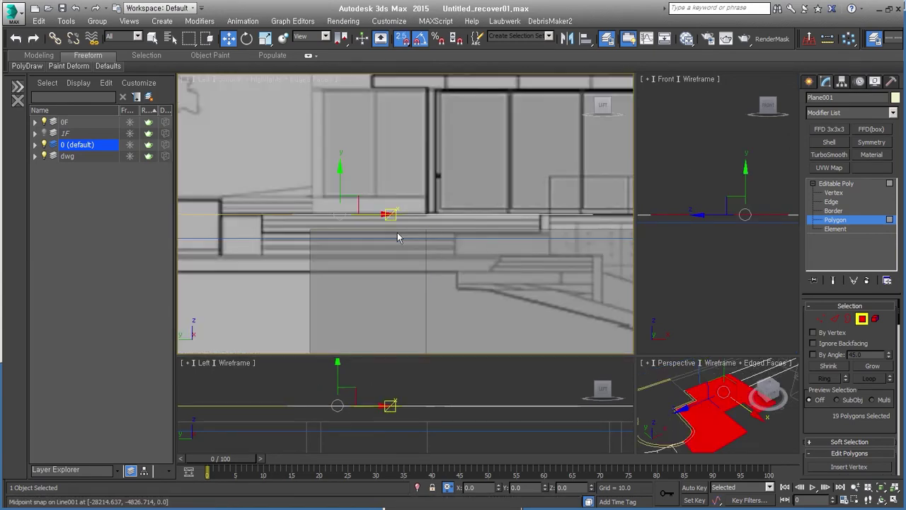
middle_drag(397, 238, 442, 250)
drag(384, 192, 387, 211)
alt+middle_drag(485, 252, 451, 269)
click(475, 238)
Step: Select the four-polygon strip element and raise it upward
click(876, 319)
click(457, 244)
drag(456, 244, 414, 144)
mouse_move(414, 143)
alt+middle_down()
mouse_move(446, 254)
mouse_move(412, 181)
alt+middle_up()
ctrl+click(446, 254)
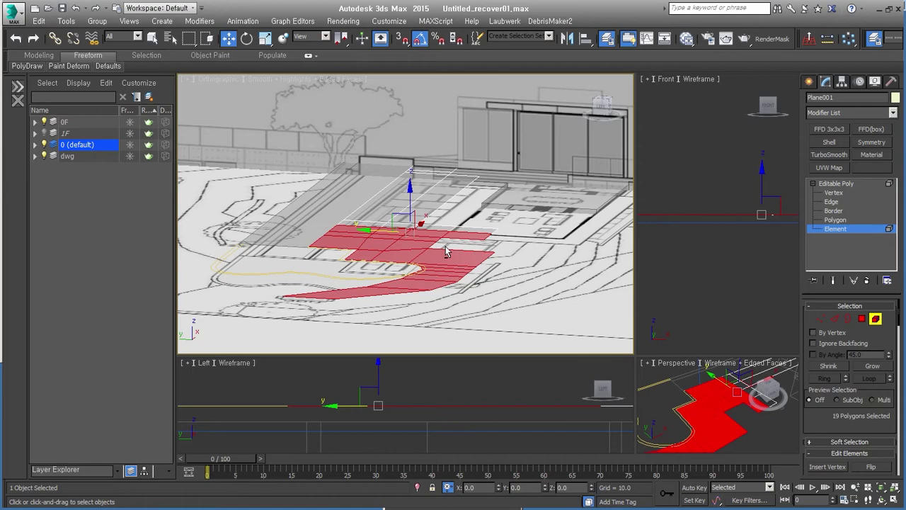
scroll(412, 180, up, 5)
Step: Undo the trial element moves, returning to the four-polygon strip
key(shift+z)
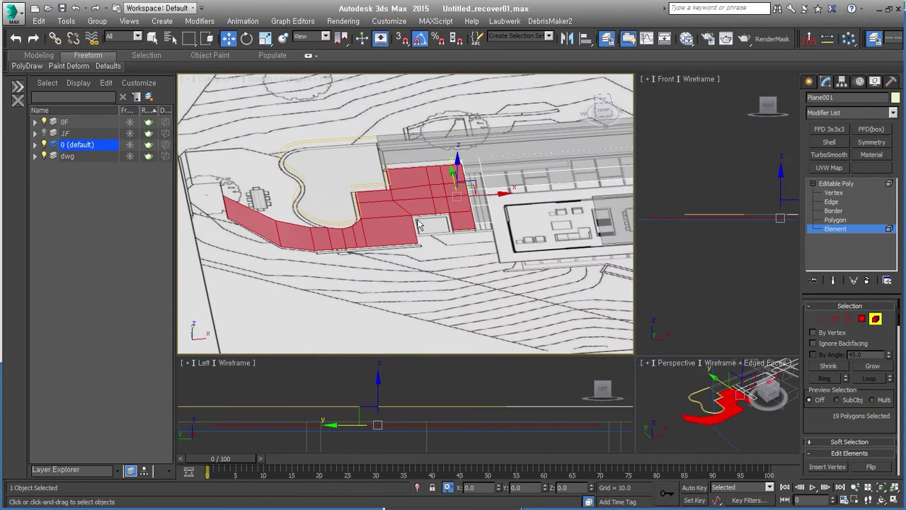
key(shift+z)
key(ctrl+z)
key(shift+z)
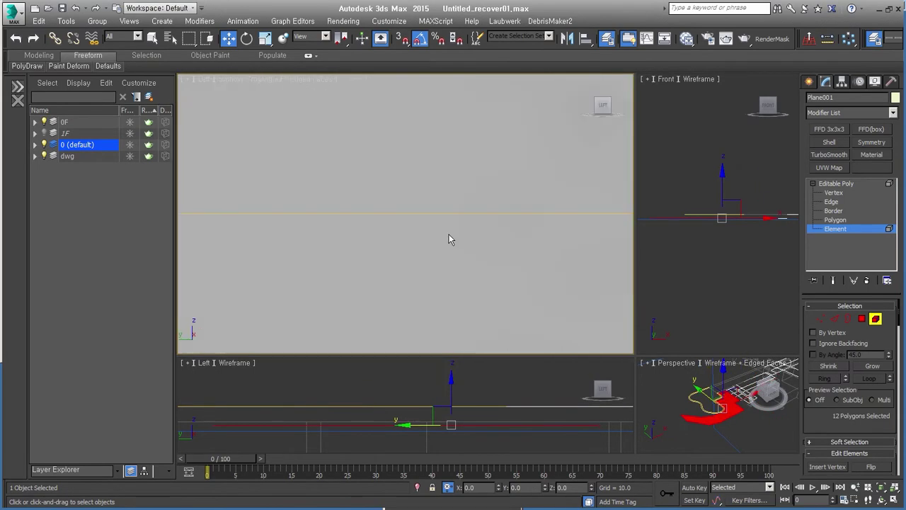
key(ctrl+z)
key(shift+z)
drag(476, 185, 475, 194)
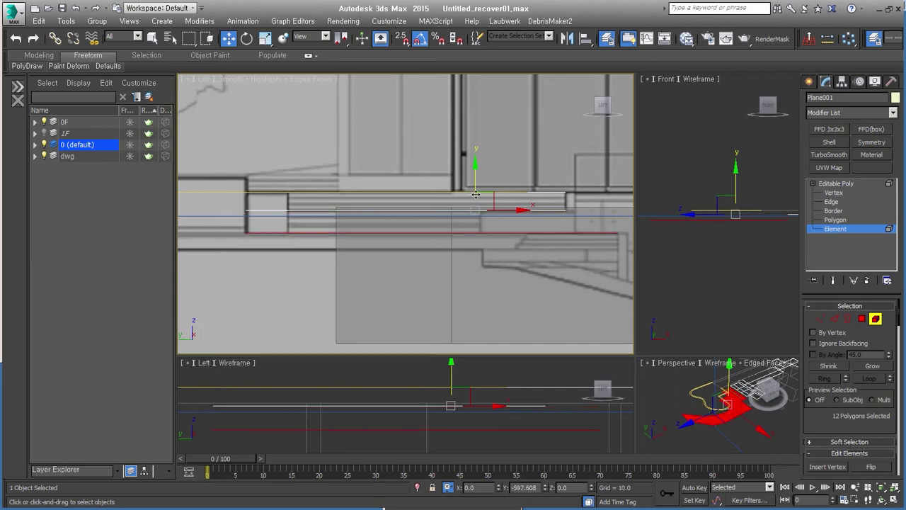
key(ctrl+z)
key(shift+z)
key(ctrl+z)
key(shift+z)
key(shift+z)
key(shift+z)
key(shift+z)
key(shift+z)
key(shift+z)
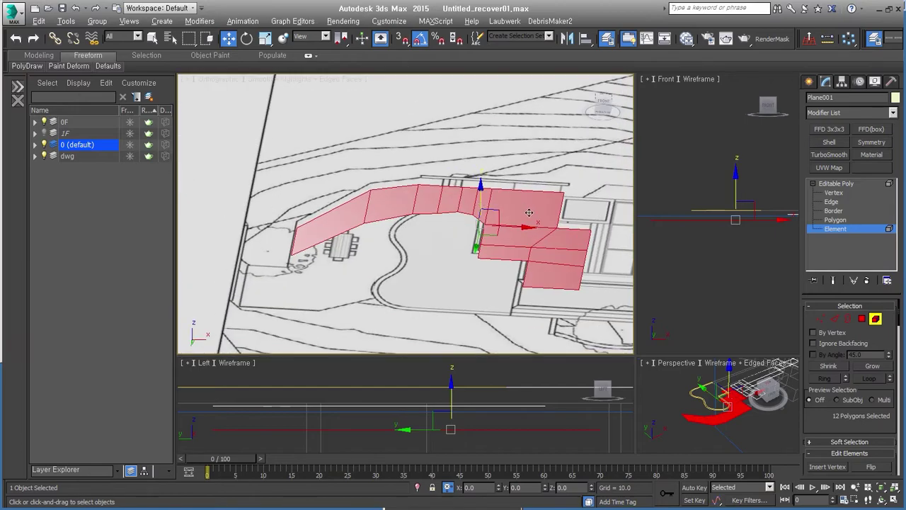
key(shift+z)
key(shift+z)
key(shift+z)
key(ctrl+z)
key(shift+z)
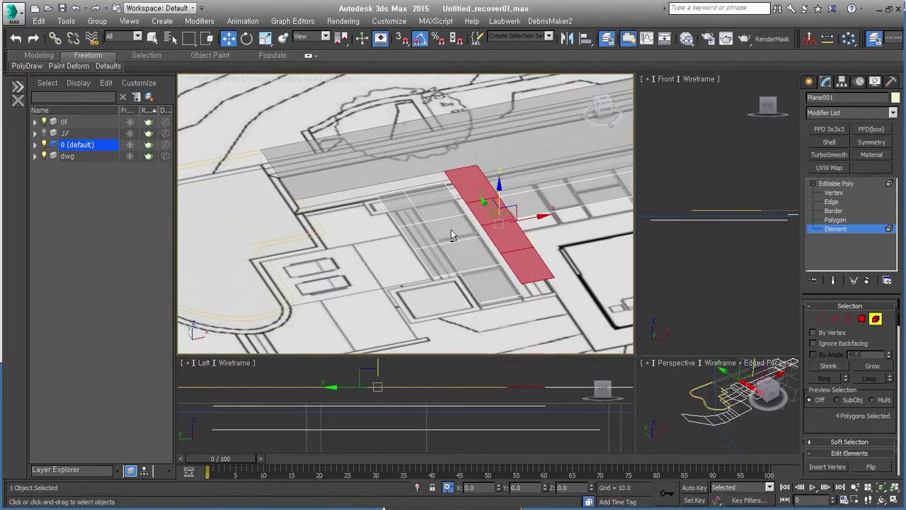
key(shift+z)
key(shift+z)
key(shift+z)
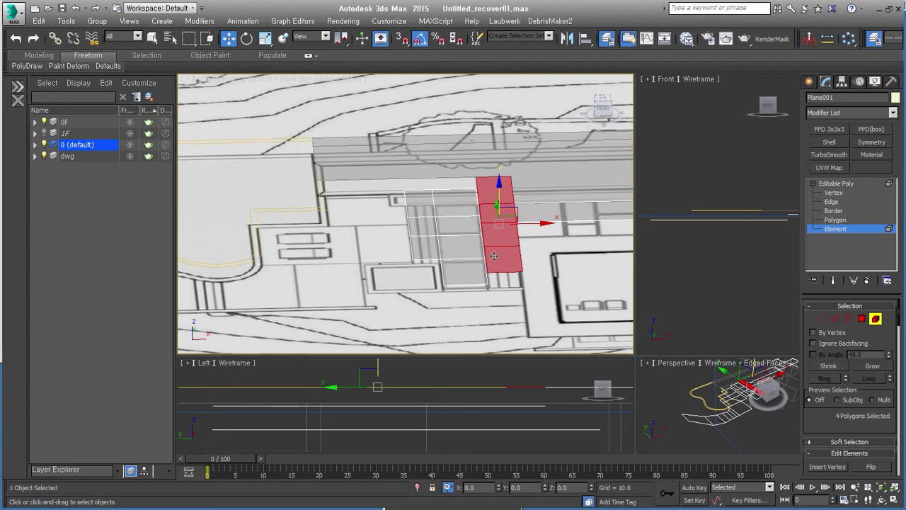
key(shift+z)
Step: Select the strip's five crosswise edges in Edge mode
key(shift+z)
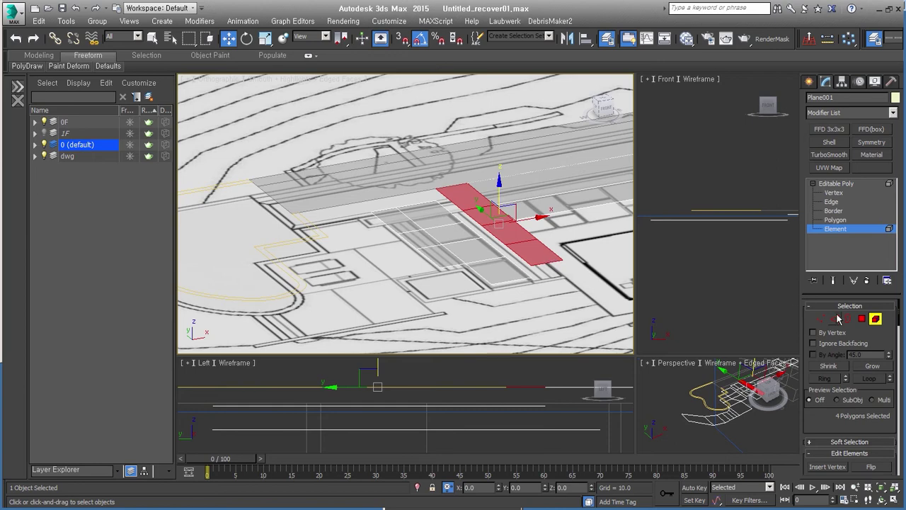
key(2)
key(shift+z)
key(shift+z)
double_click(497, 205)
key(shift+z)
scroll(490, 207, up, 2)
right_click(487, 205)
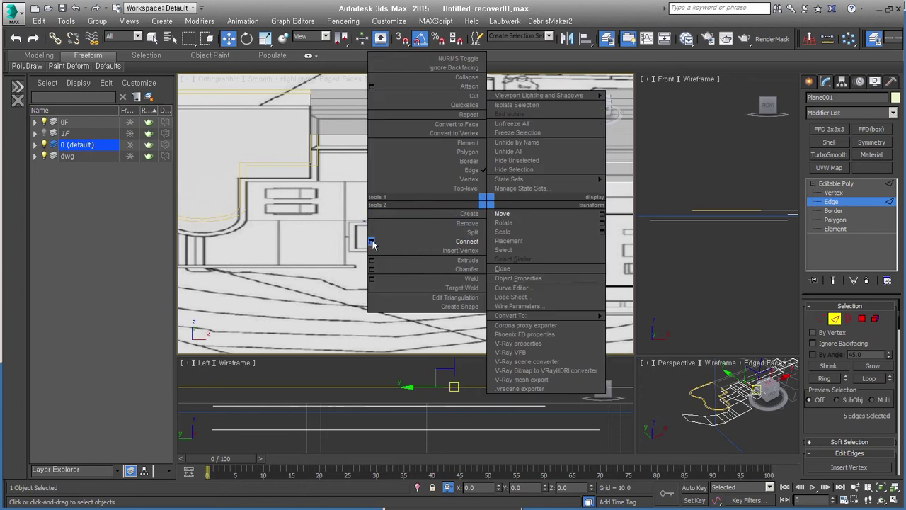
Step: Connect the strip's crosswise edges to split it lengthwise into bands
click(370, 242)
click(414, 268)
right_click(412, 150)
click(305, 216)
click(411, 265)
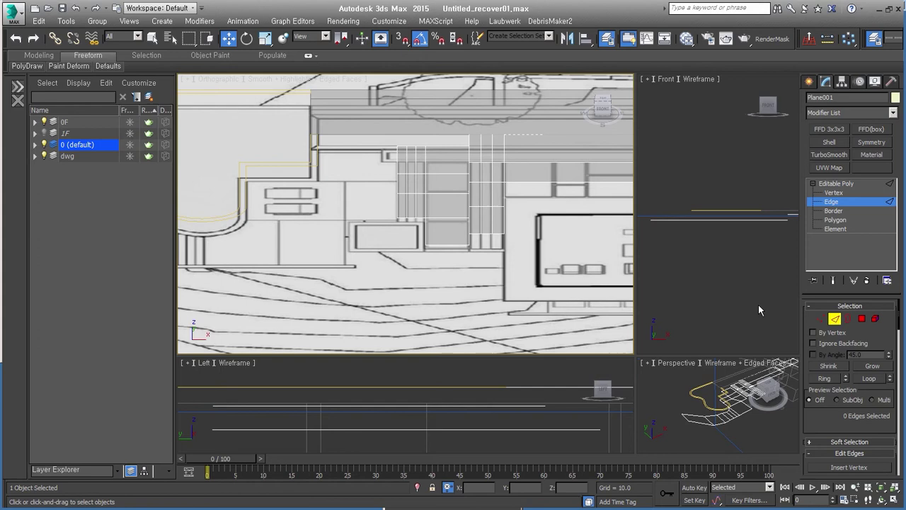
Step: Separate the strip element as Object002 and select it
click(875, 320)
click(491, 217)
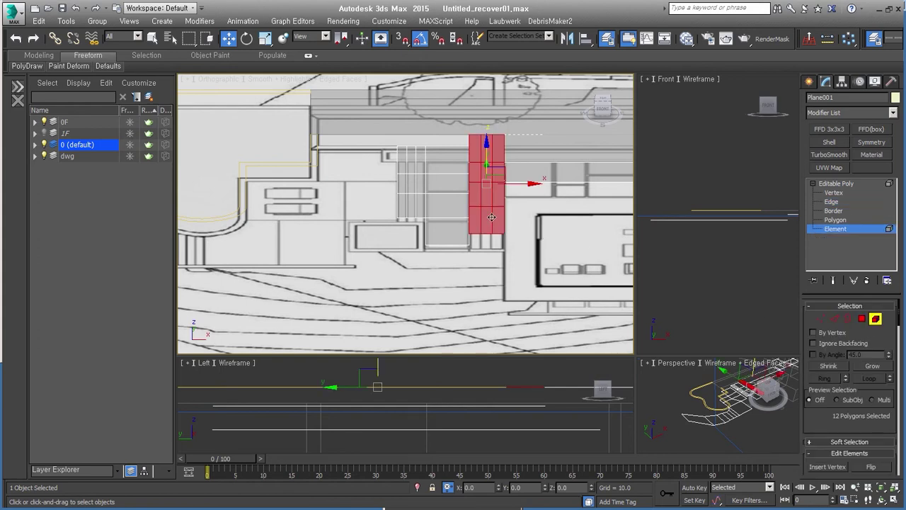
click(410, 195)
click(422, 176)
alt+middle_drag(456, 209, 484, 204)
click(572, 307)
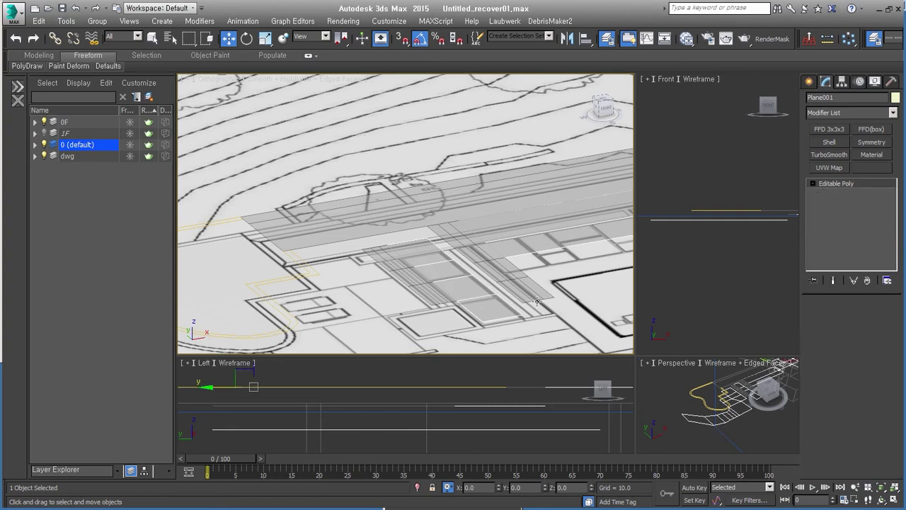
alt+middle_drag(573, 308, 460, 269)
scroll(425, 258, up, 3)
Step: Remove the three crosswise edge loops from Object002
click(834, 321)
double_click(446, 252)
ctrl+double_click(422, 206)
ctrl+double_click(382, 171)
scroll(828, 423, down, 3)
click(828, 418)
middle_drag(289, 258, 361, 263)
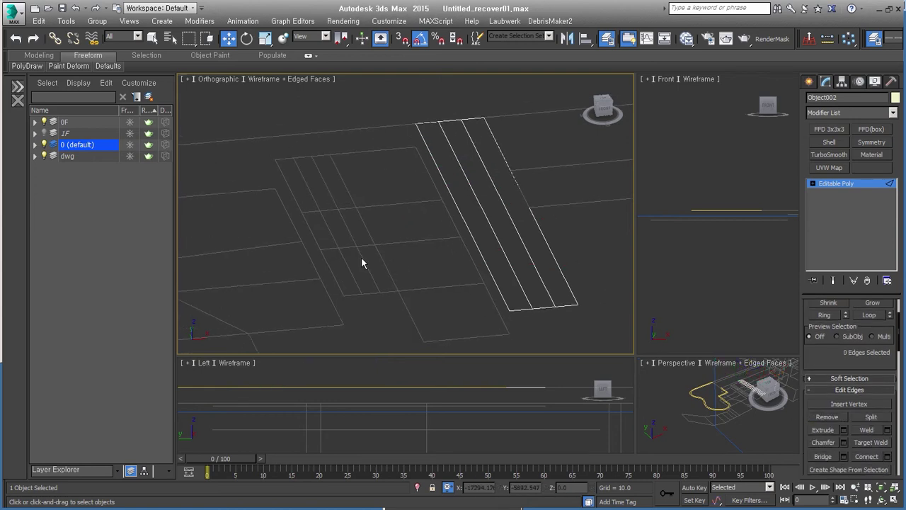
Step: Add an FFD 2x2x2 modifier to Object002
key(ctrl+a)
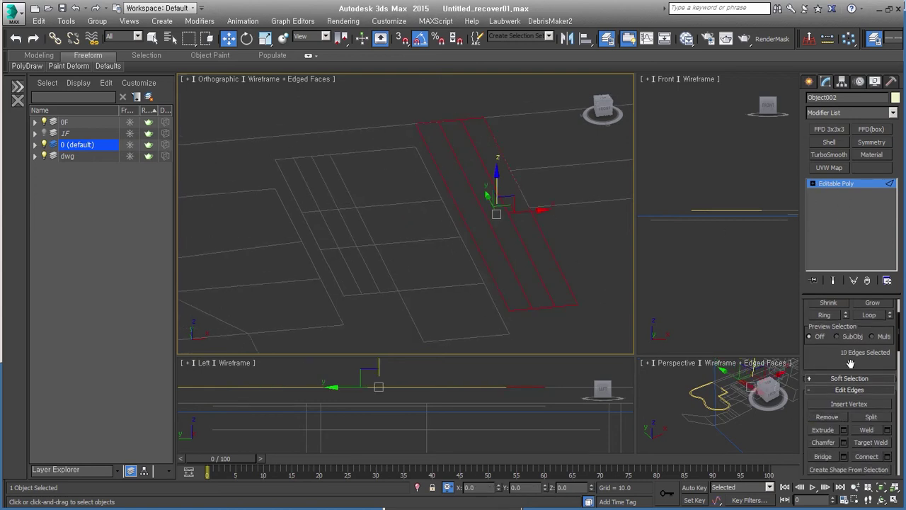
click(870, 418)
click(849, 184)
right_click(659, 257)
click(849, 113)
click(847, 184)
Step: Slope the strip by lowering one end of the FFD lattice, then collapse it
click(850, 183)
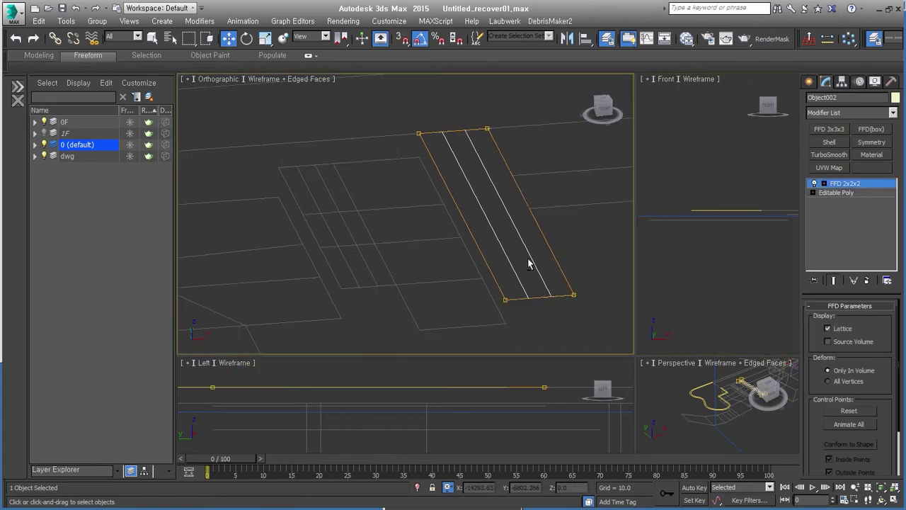
alt+middle_drag(528, 259, 522, 248)
click(423, 179)
ctrl+click(502, 249)
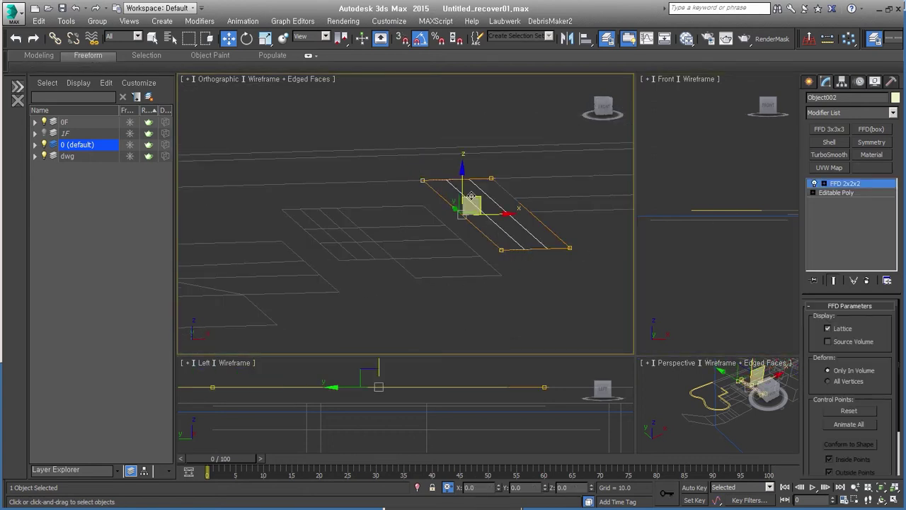
drag(461, 183, 461, 209)
mouse_move(577, 270)
alt+middle_down()
mouse_move(502, 281)
mouse_move(515, 288)
alt+middle_up()
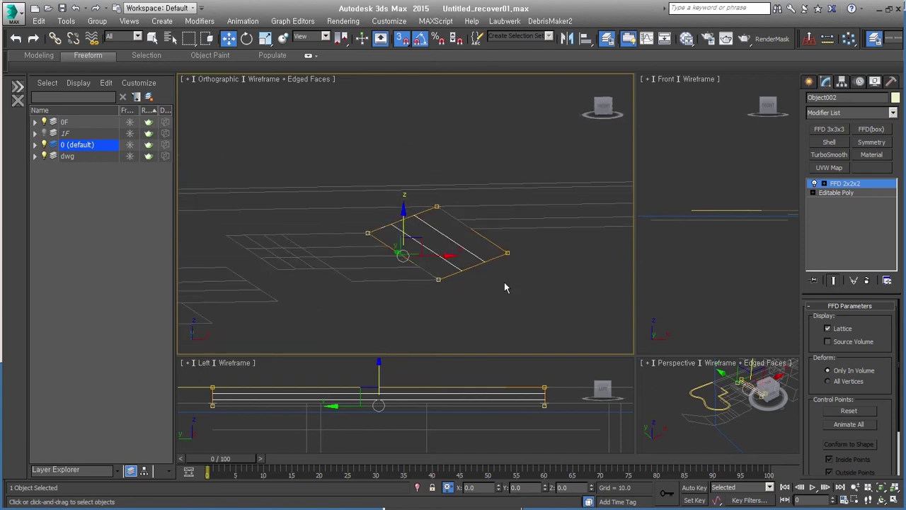
key(ctrl+shift+c)
Step: Try scaling the strip's polygons flat, then undo and return to Move
key(4)
key(r)
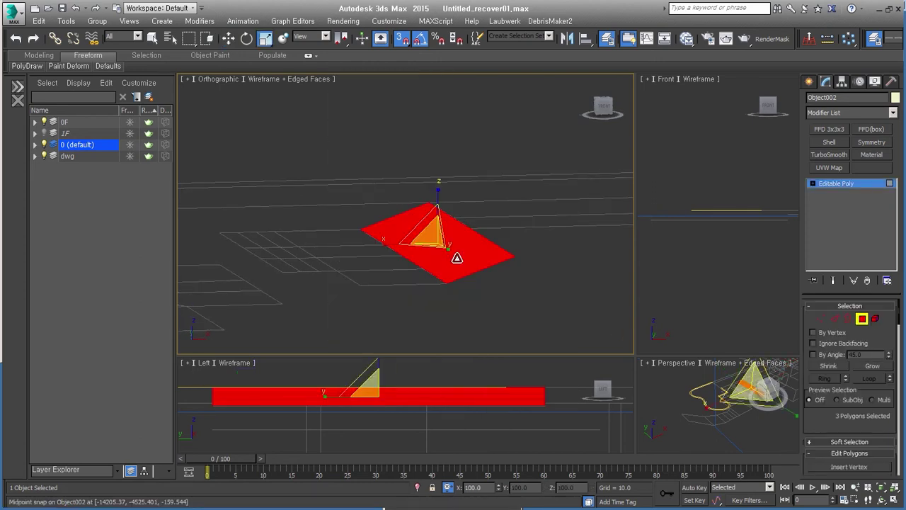
drag(434, 190, 436, 193)
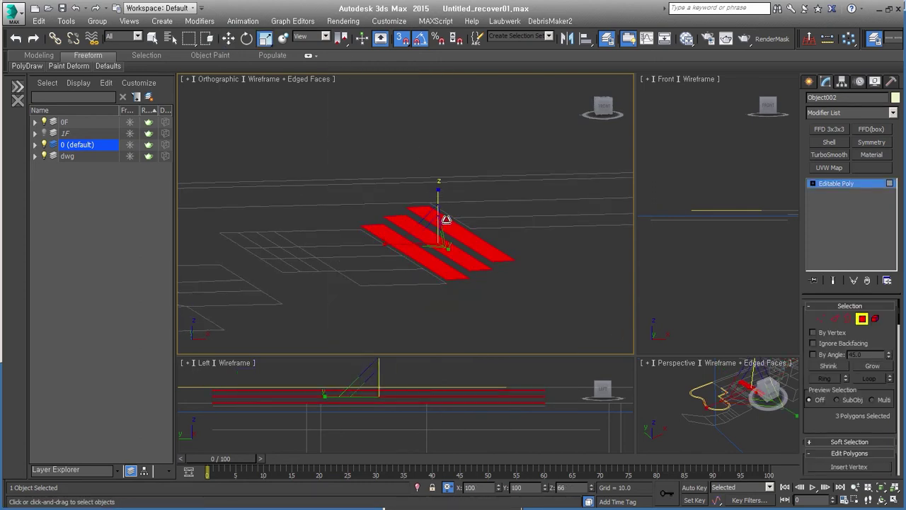
key(ctrl+z)
key(shift+z)
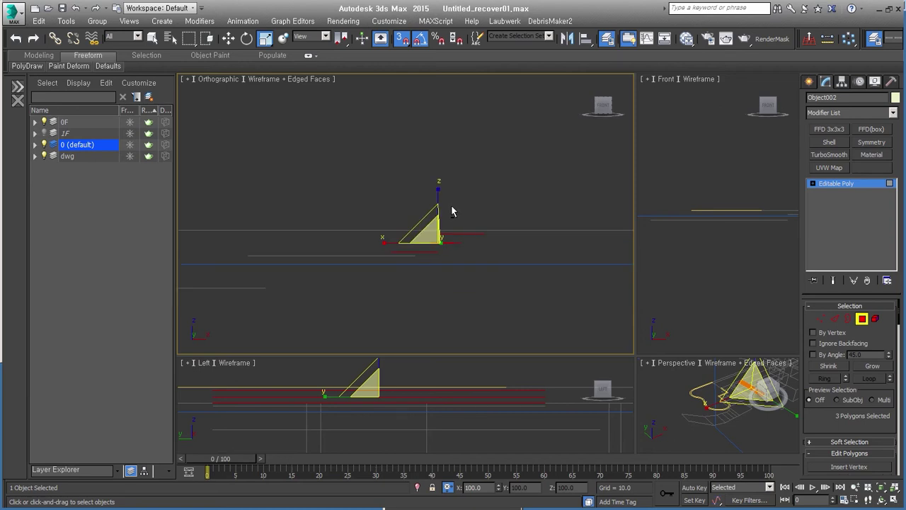
alt+middle_drag(450, 211, 450, 213)
right_click(450, 212)
click(451, 234)
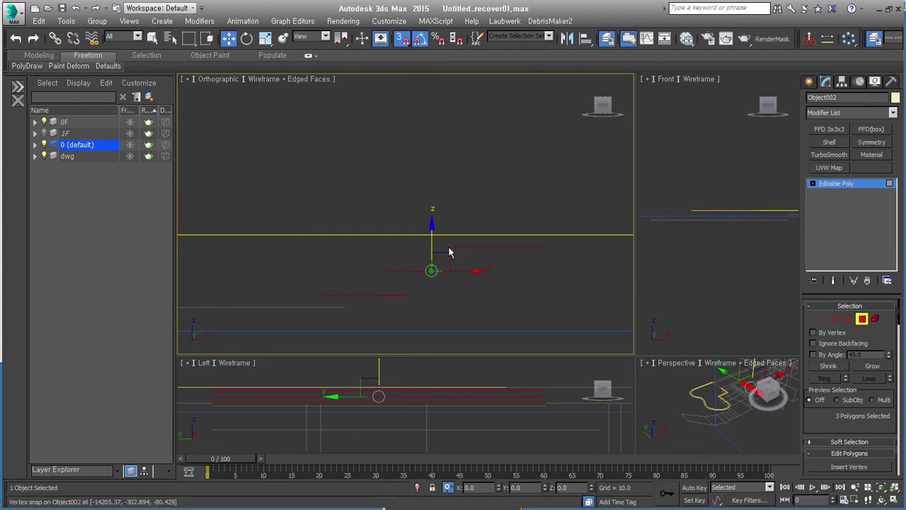
Step: Reapply an FFD to tilt the strip, then remove the modifier
key(s)
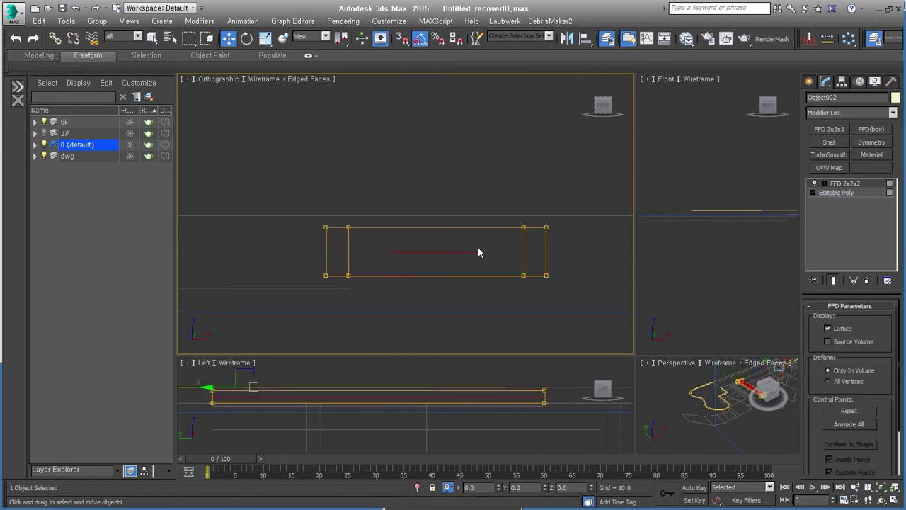
key(1)
drag(436, 212, 440, 242)
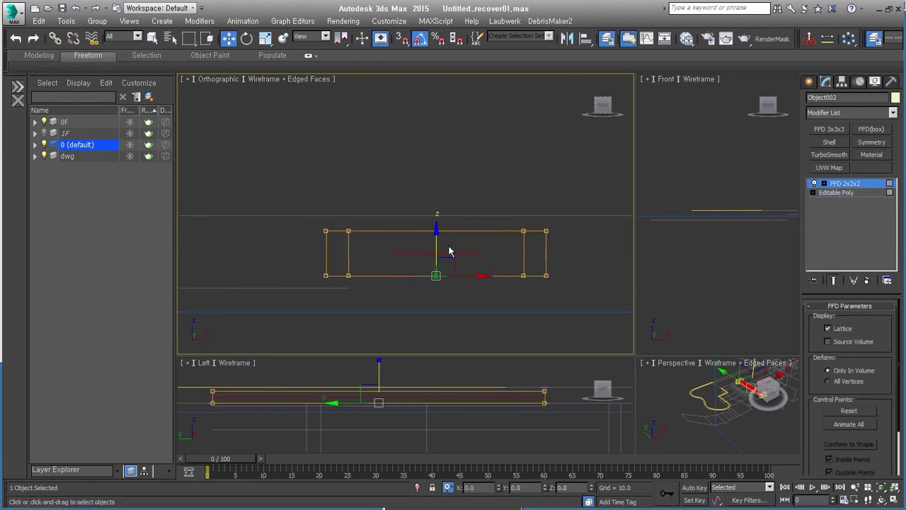
click(867, 279)
mouse_move(489, 265)
alt+middle_down()
mouse_move(472, 269)
mouse_move(459, 243)
alt+middle_up()
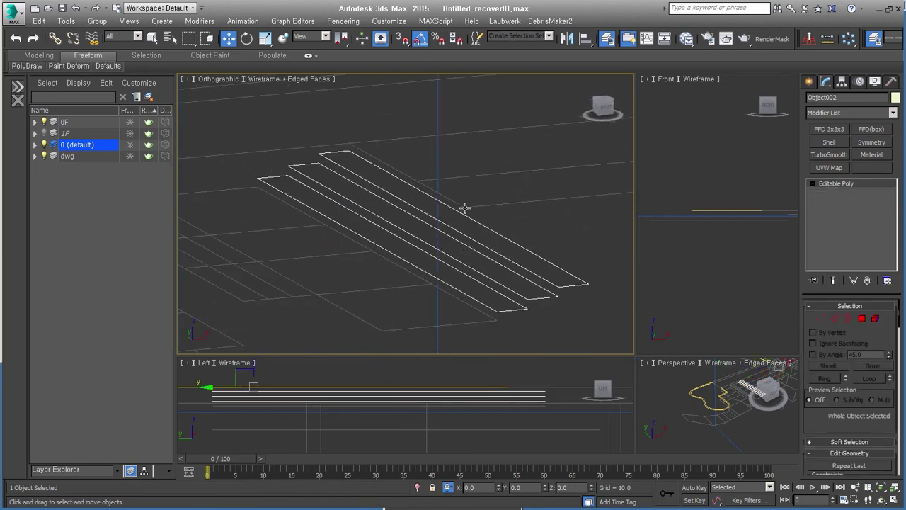
Step: Ring-select the three parallel strip edges and lower them into steps
click(836, 319)
click(547, 277)
shift+click(490, 282)
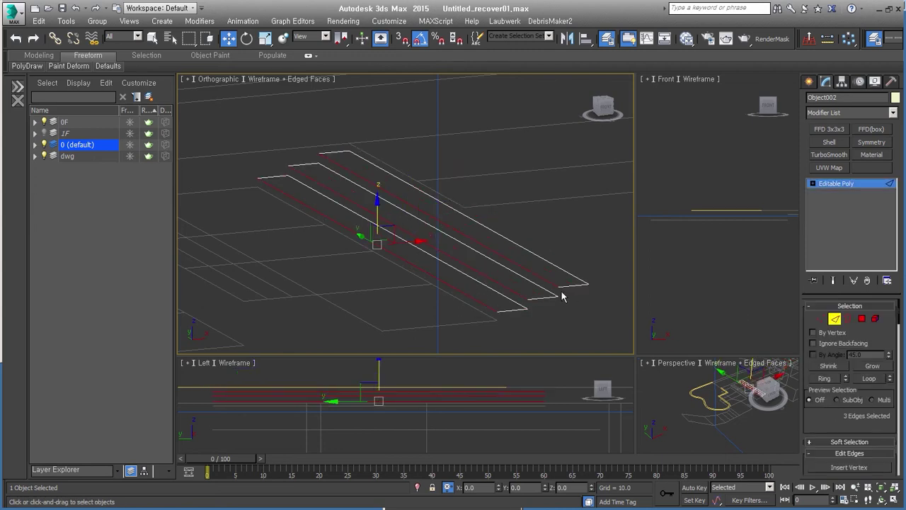
drag(560, 285, 559, 296)
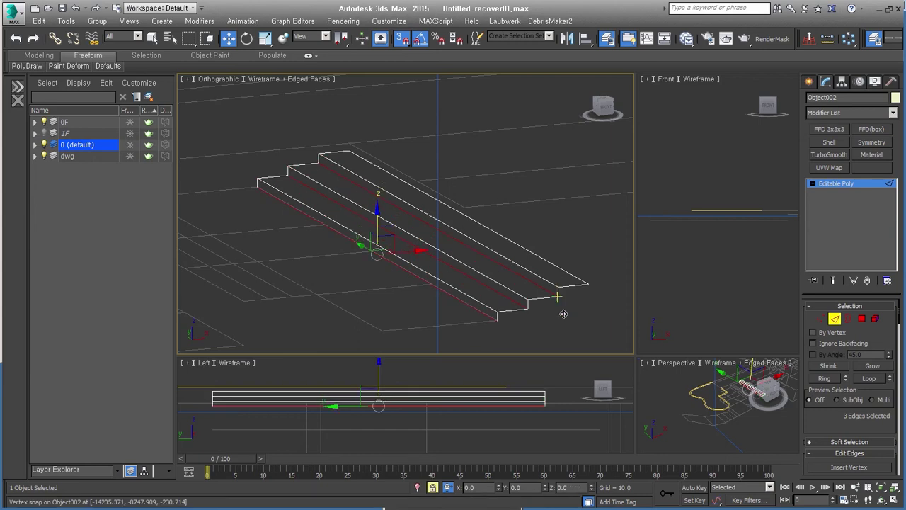
Step: Weld all overlapping vertices of the stair
click(822, 320)
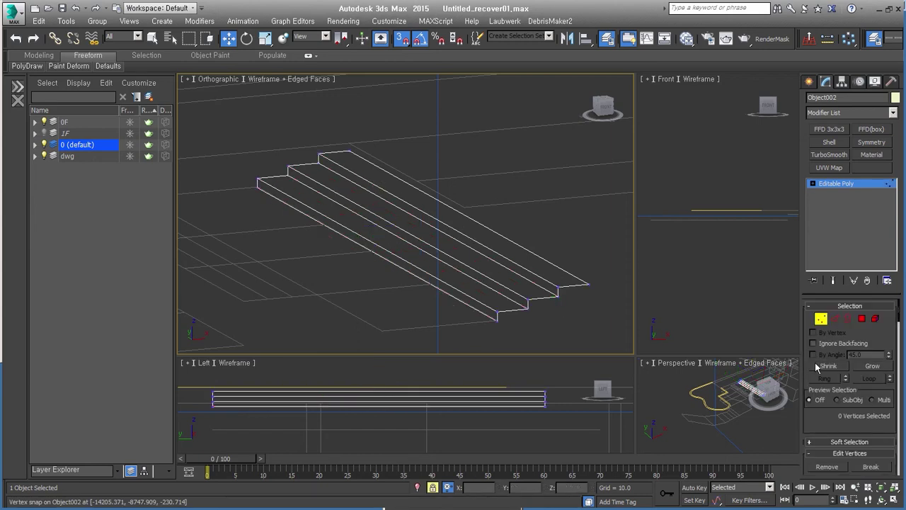
scroll(814, 414, down, 3)
key(ctrl+a)
click(866, 414)
scroll(512, 317, up, 3)
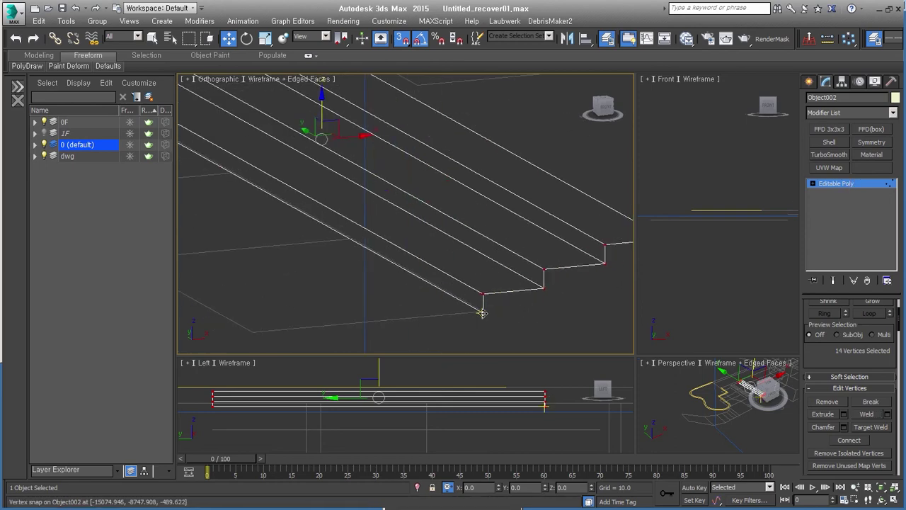
drag(482, 313, 482, 310)
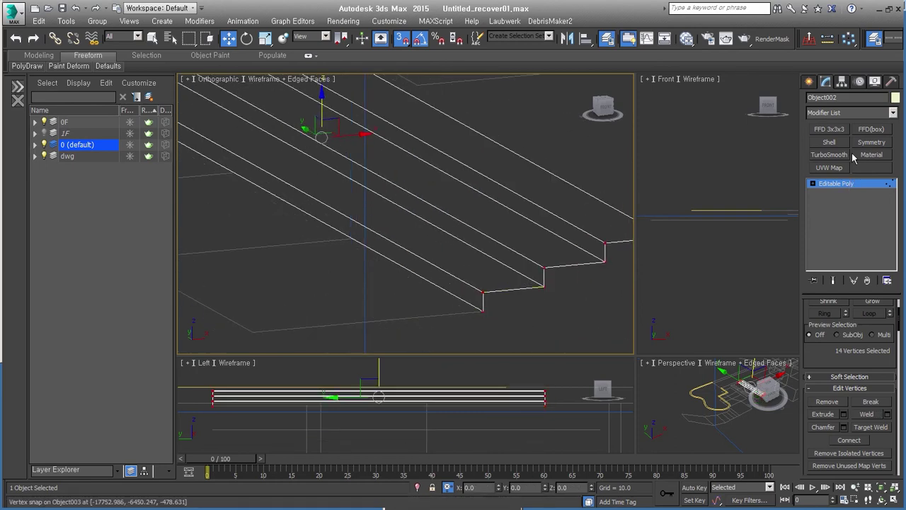
Step: Return to object level and select the other flat strip object
click(872, 183)
scroll(478, 259, down, 5)
scroll(431, 196, down, 2)
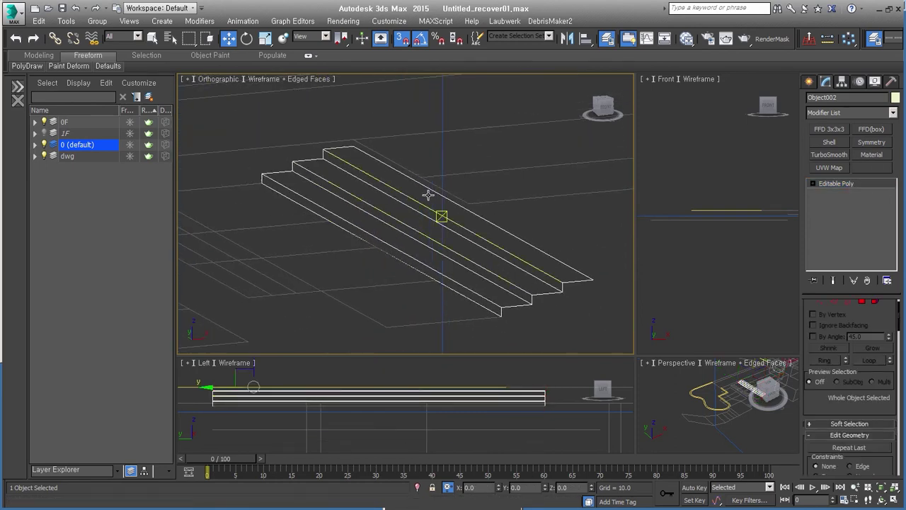
scroll(496, 218, down, 3)
scroll(461, 237, up, 2)
alt+middle_drag(555, 244, 538, 282)
click(825, 82)
Step: Select all edges of the strip object, try a 2x2x2 FFD on it, then remove it
key(2)
click(434, 263)
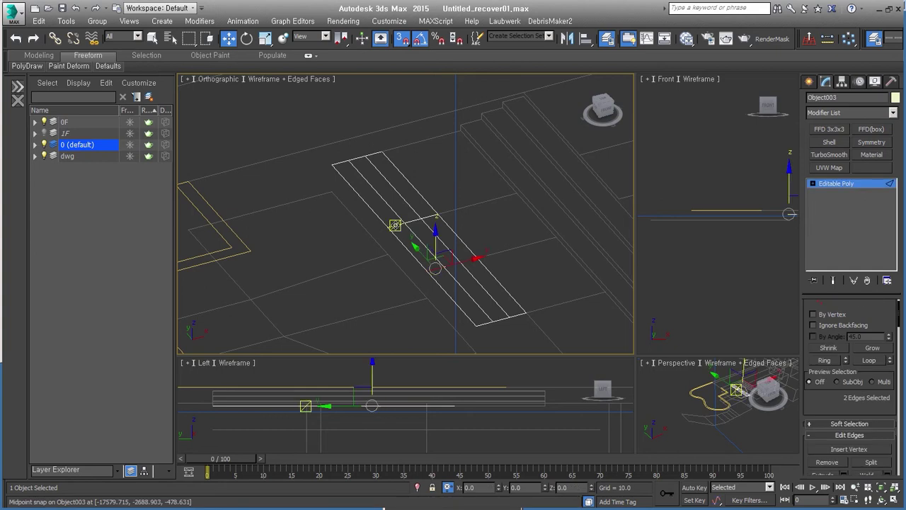
key(ctrl+a)
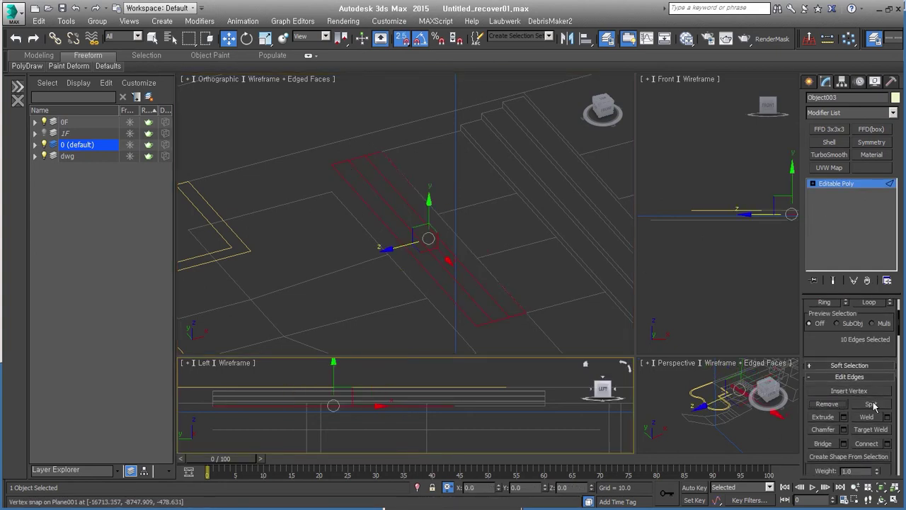
right_click(564, 251)
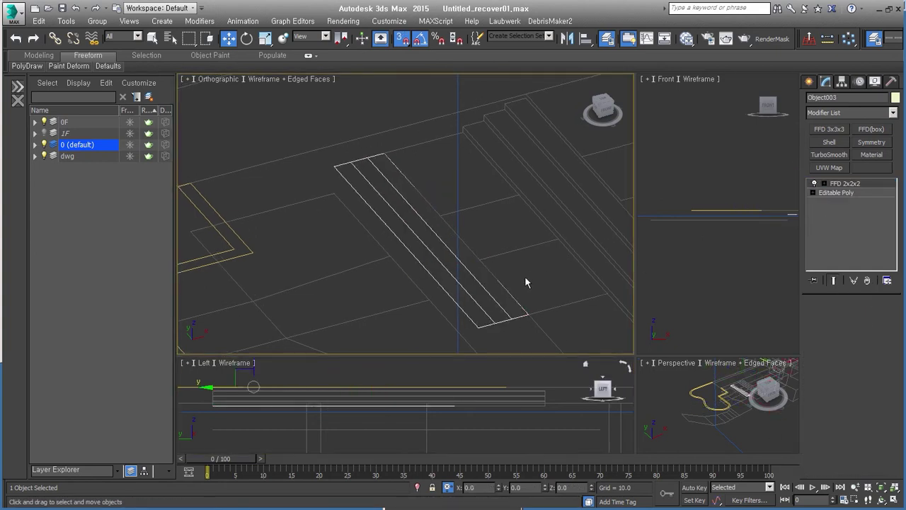
alt+middle_drag(525, 282, 425, 290)
drag(425, 290, 404, 271)
click(867, 280)
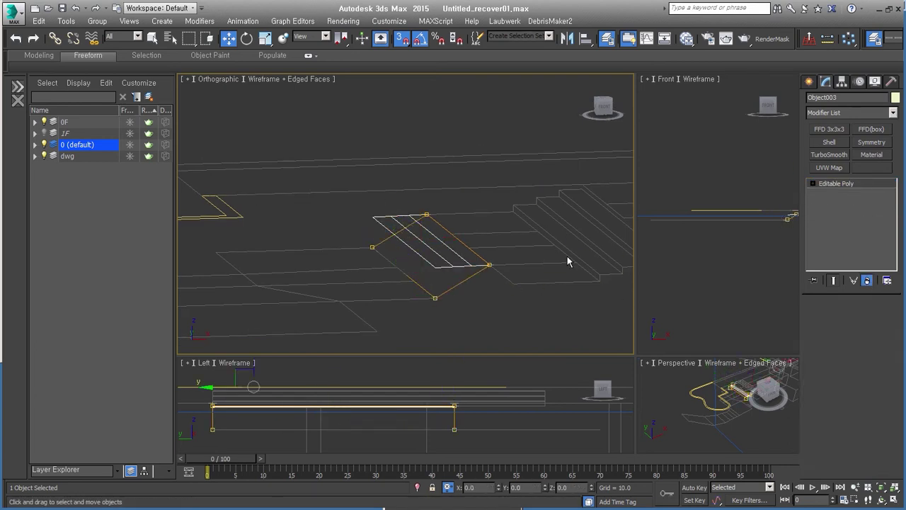
alt+middle_drag(569, 260, 488, 282)
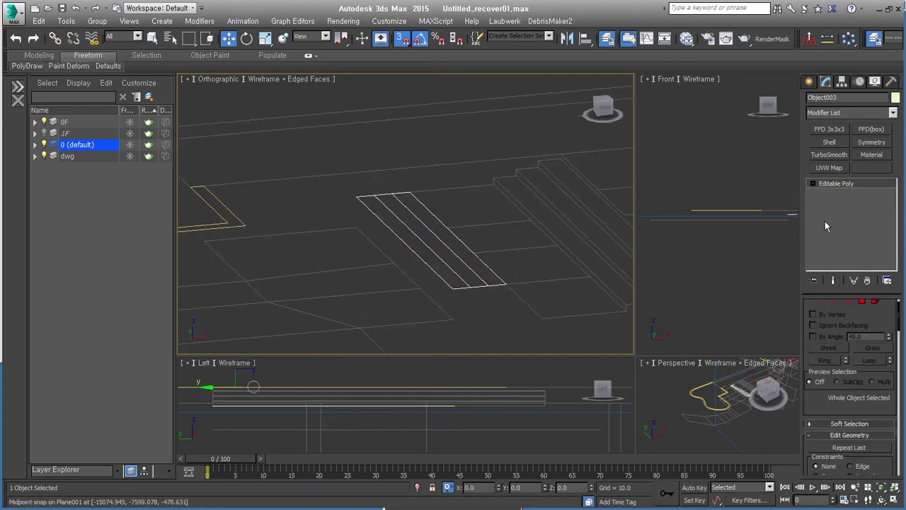
alt+middle_drag(496, 269, 409, 261)
click(408, 260)
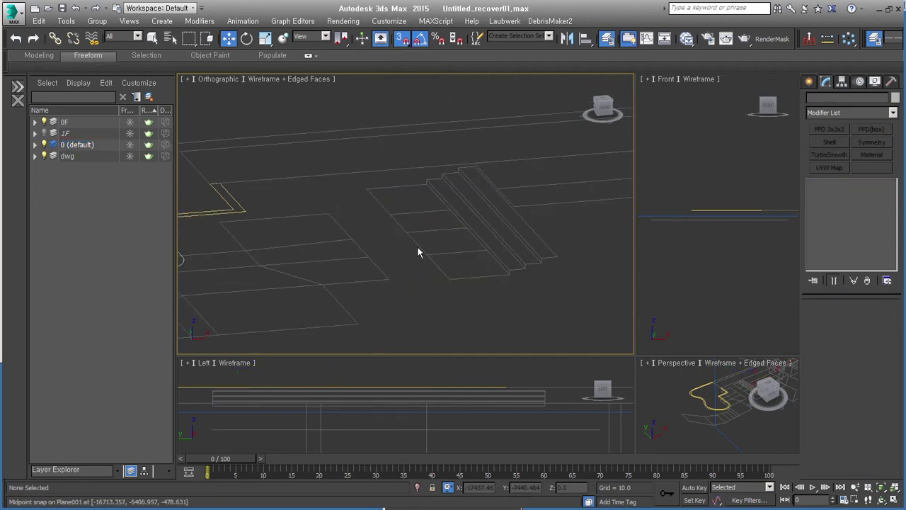
Step: Shift-clone the stair to the left of the original and lower the copy
click(527, 251)
mouse_move(558, 256)
mouse_down()
mouse_move(450, 283)
mouse_move(538, 252)
mouse_up()
shift+drag(530, 219, 432, 226)
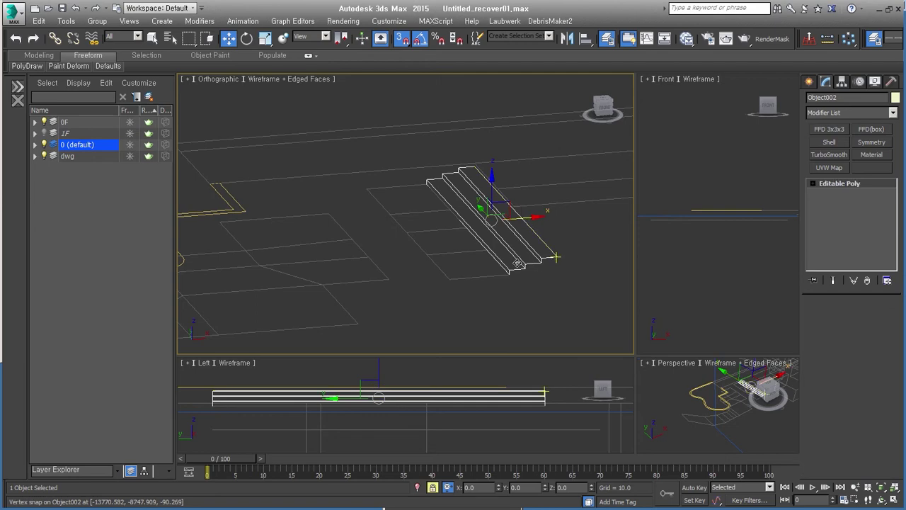
click(451, 306)
drag(389, 281, 388, 281)
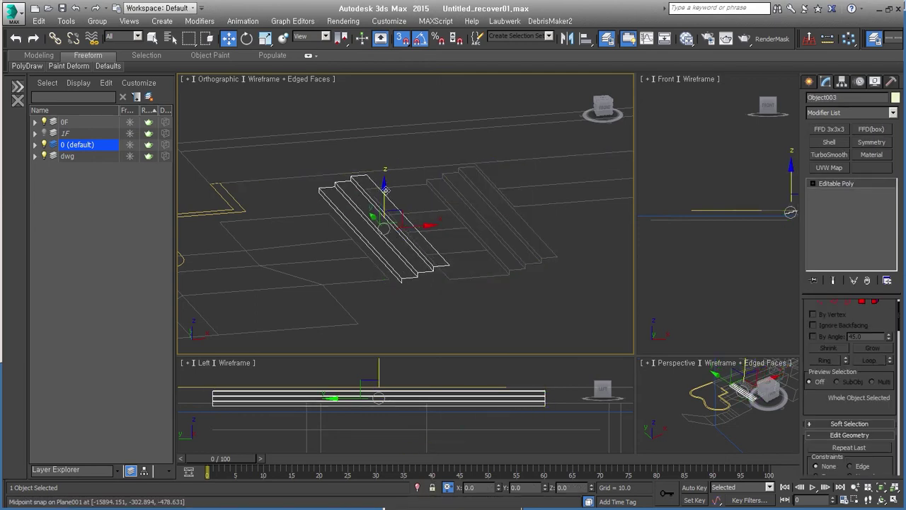
alt+middle_drag(389, 281, 404, 301)
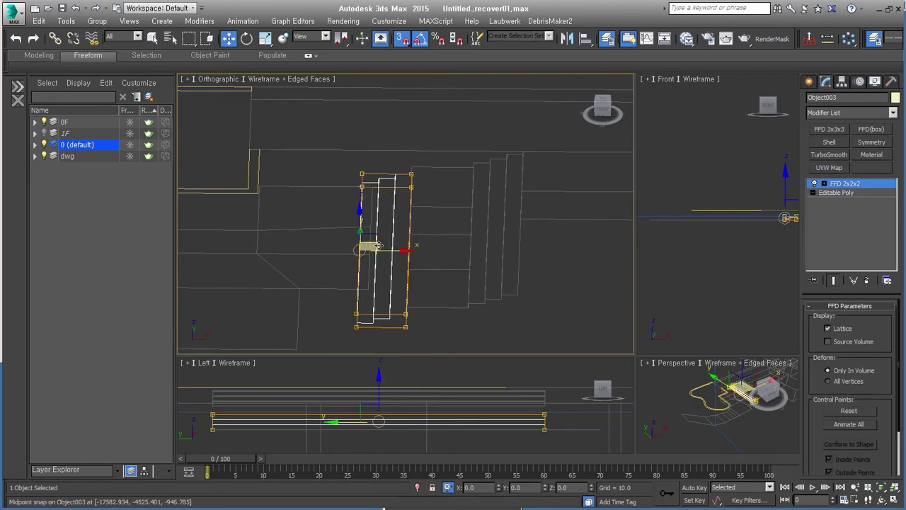
mouse_move(394, 205)
alt+middle_down()
mouse_move(397, 281)
mouse_move(378, 279)
mouse_move(487, 274)
mouse_move(474, 266)
mouse_move(467, 290)
mouse_move(488, 289)
mouse_move(412, 268)
mouse_move(351, 221)
alt+middle_up()
Step: Undo and redo the FFD change, toggle snapping, and pick an edge on the stair copy
key(ctrl+z)
key(ctrl+y)
scroll(473, 254, up, 3)
key(s)
key(ctrl+z)
alt+middle_drag(456, 235, 515, 304)
click(836, 303)
click(453, 225)
key(s)
click(555, 293)
Step: Move the yellow boundary line Line001 lower in Z
mouse_move(554, 293)
alt+middle_down()
mouse_move(472, 279)
mouse_move(435, 245)
mouse_move(455, 275)
alt+middle_up()
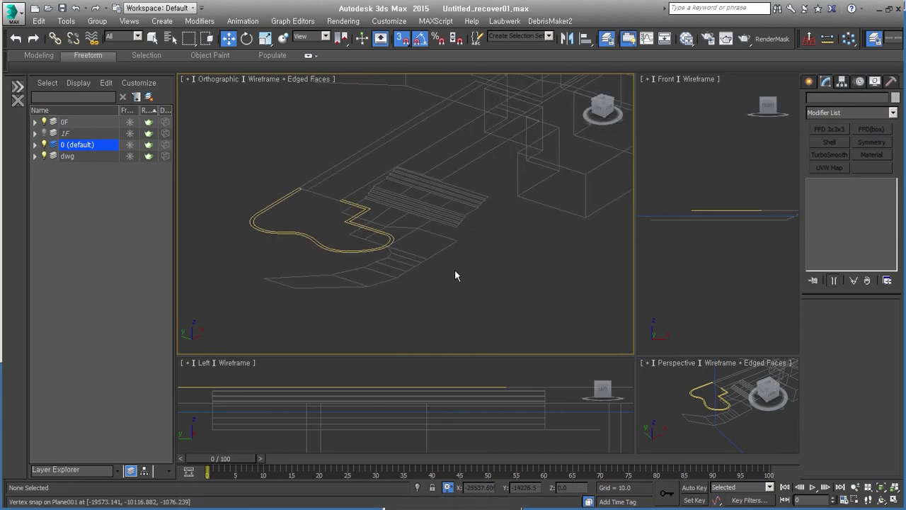
mouse_move(443, 263)
alt+middle_down()
mouse_move(421, 257)
mouse_move(468, 246)
mouse_move(399, 257)
alt+middle_up()
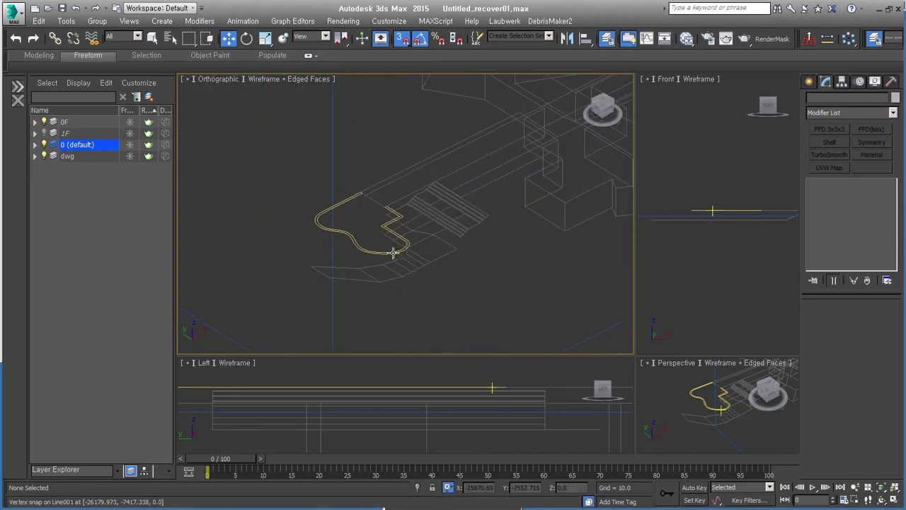
click(394, 252)
drag(401, 235, 398, 248)
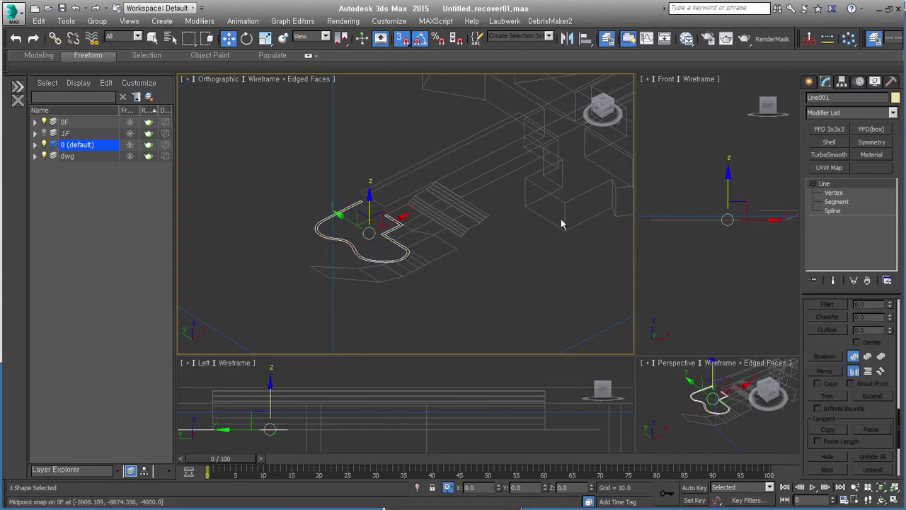
Step: Zoom in to a near top-down view and select the ground plane Plane001
middle_drag(588, 175, 425, 282)
scroll(428, 274, up, 2)
scroll(433, 267, up, 4)
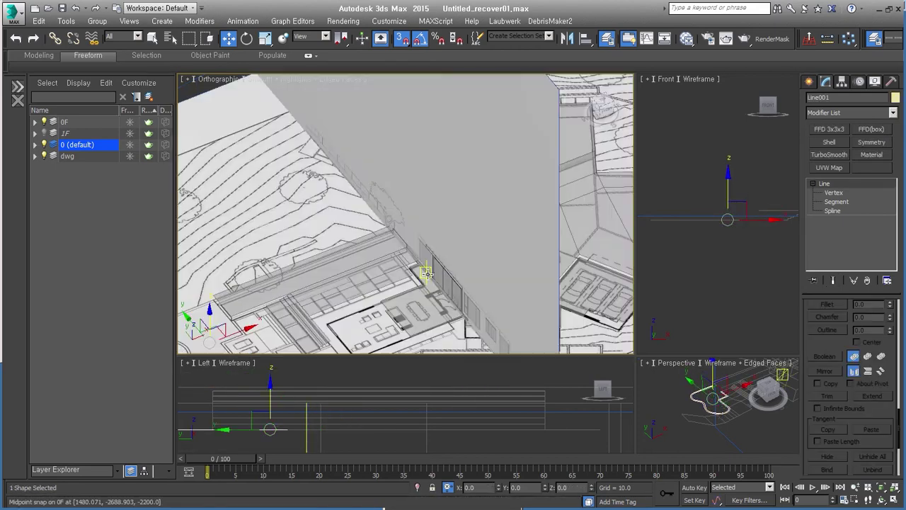
alt+middle_drag(454, 277, 439, 234)
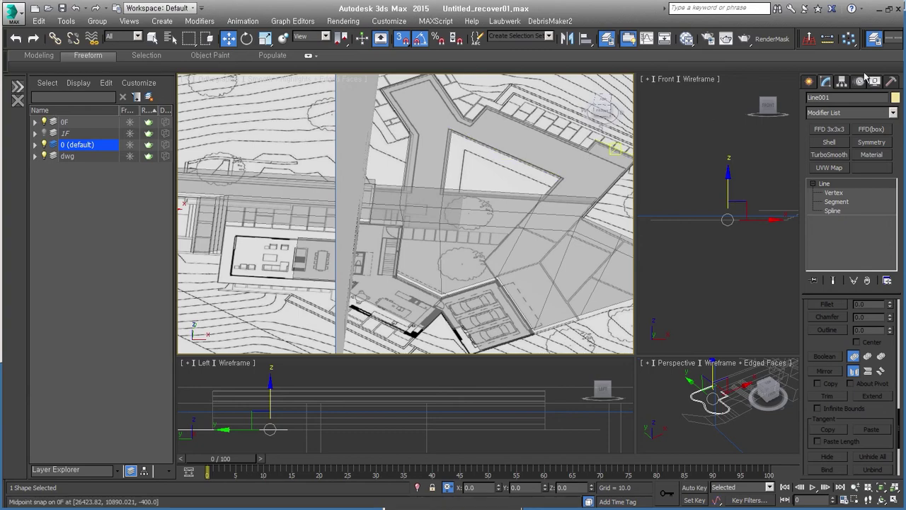
click(810, 81)
click(461, 234)
mouse_move(437, 238)
alt+middle_down()
mouse_move(425, 272)
mouse_move(640, 121)
alt+middle_up()
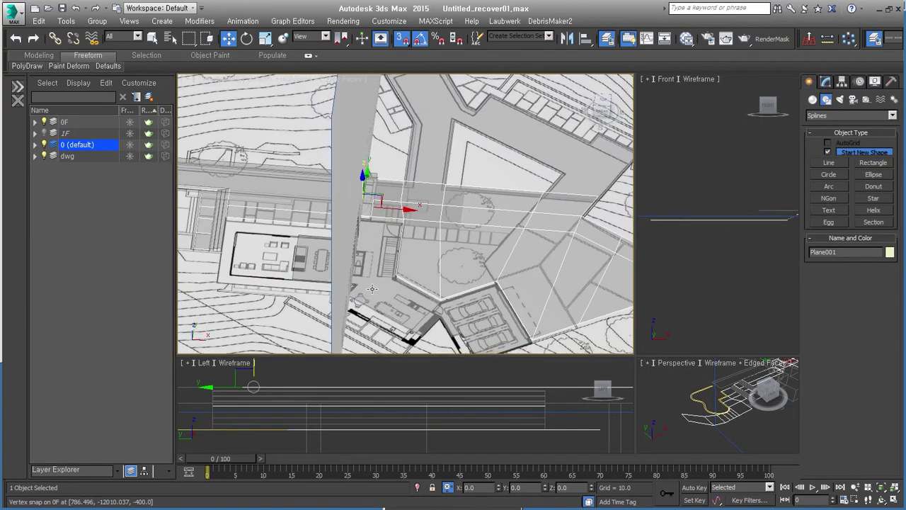
Step: Select Plane001's whole element and raise it slightly with snapping off
click(826, 81)
alt+middle_drag(495, 212, 510, 205)
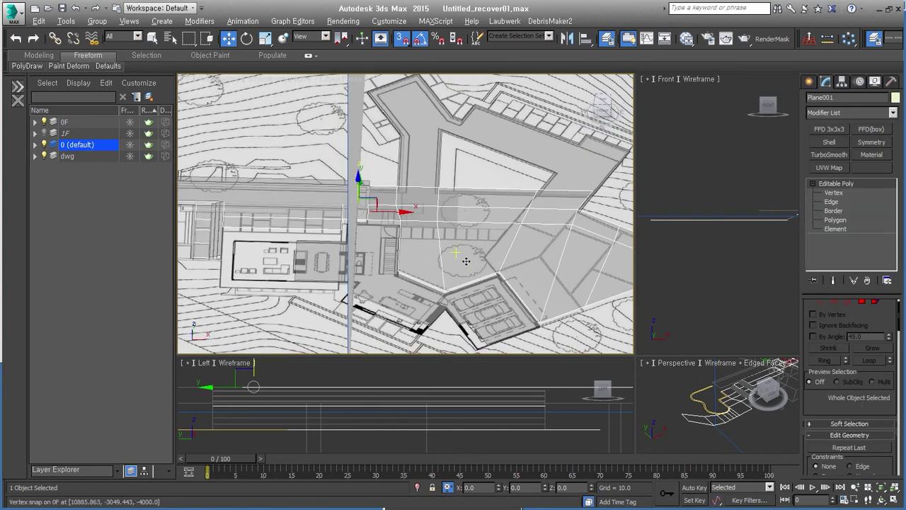
click(876, 302)
mouse_move(453, 234)
alt+middle_down()
mouse_move(400, 241)
mouse_move(473, 257)
alt+middle_up()
key(s)
drag(473, 257, 490, 226)
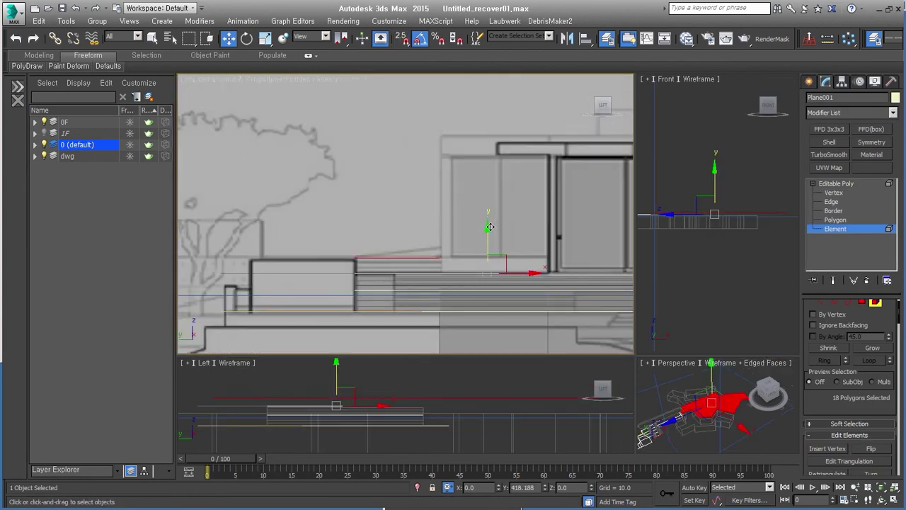
alt+middle_drag(490, 226, 415, 289)
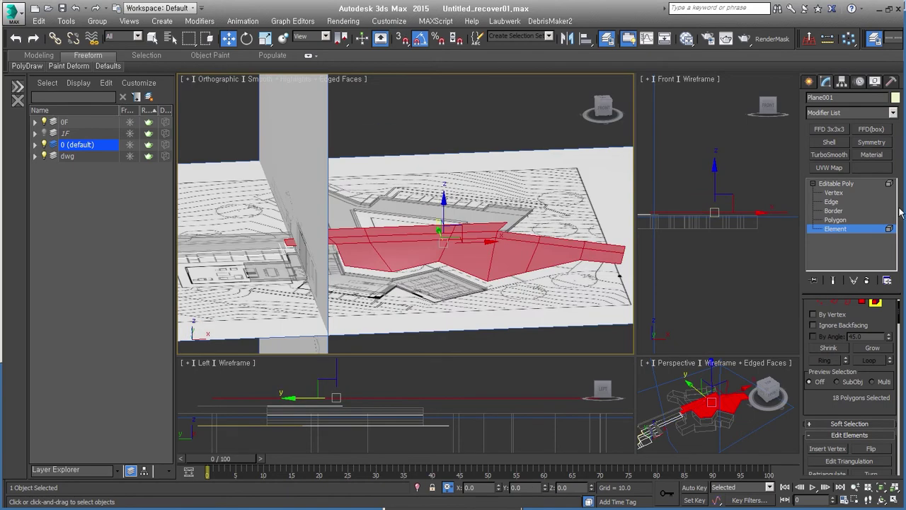
click(809, 82)
Step: Orbit and zoom out to view the whole site plane
scroll(428, 250, up, 4)
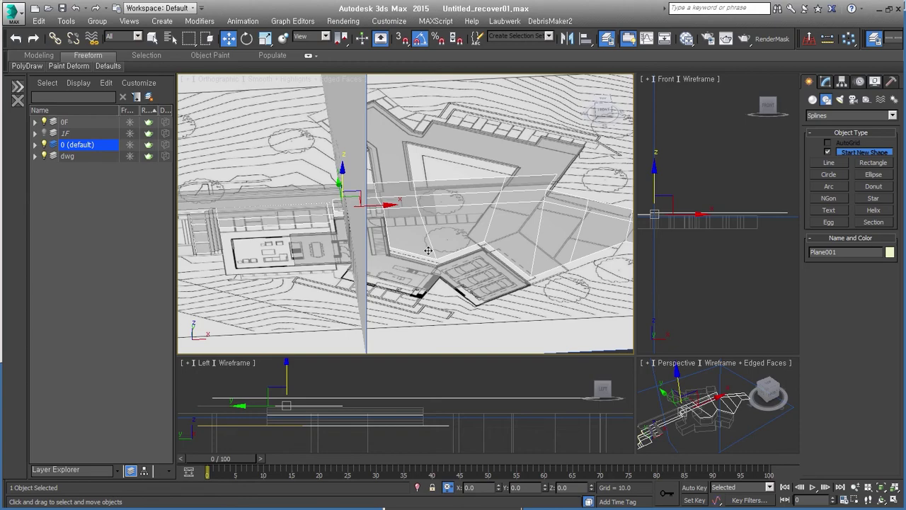
alt+middle_drag(428, 250, 331, 212)
scroll(425, 256, down, 4)
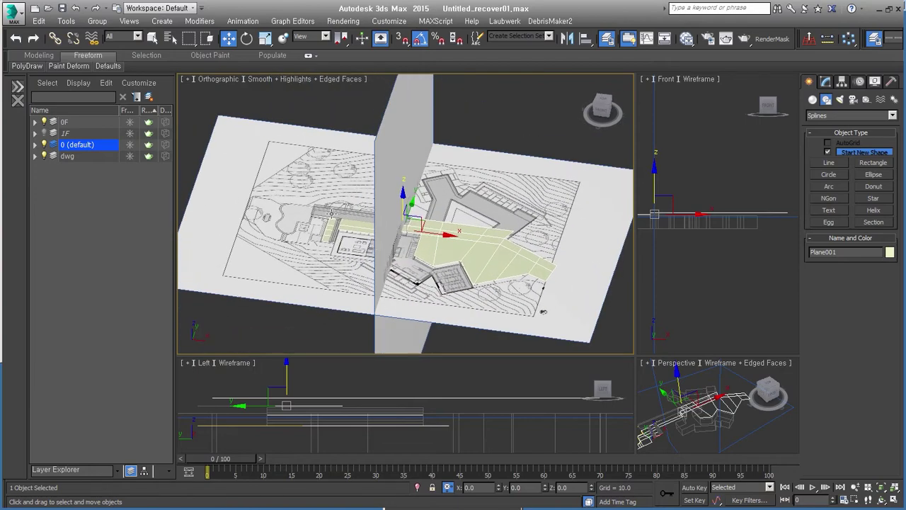
scroll(330, 210, up, 2)
scroll(336, 245, up, 2)
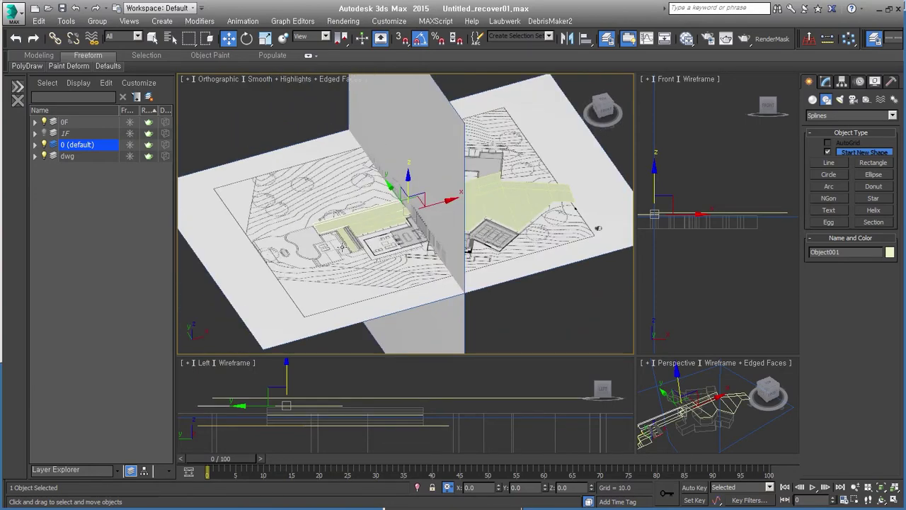
scroll(335, 245, up, 4)
scroll(336, 245, down, 2)
Step: Select the stair and ground objects in wireframe, then switch to the Oak Pass House folder
click(414, 211)
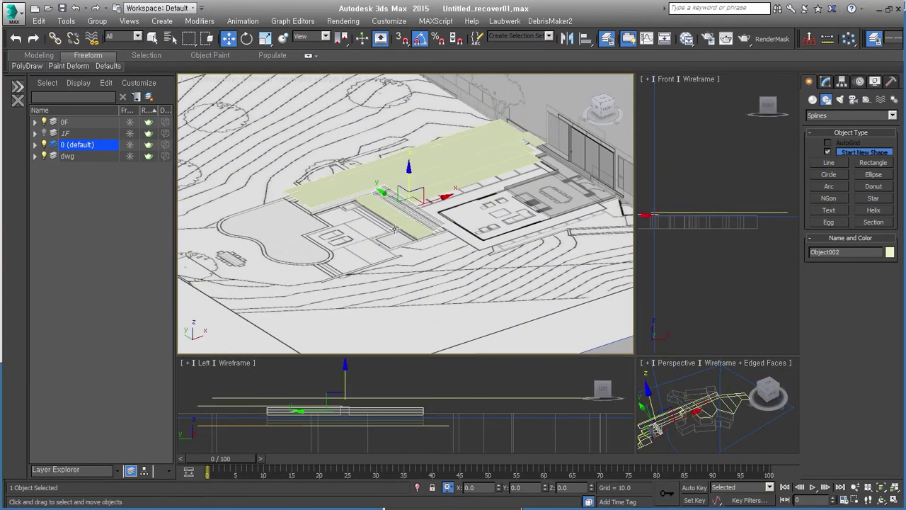
ctrl+click(394, 228)
key(F3)
middle_drag(415, 247, 504, 274)
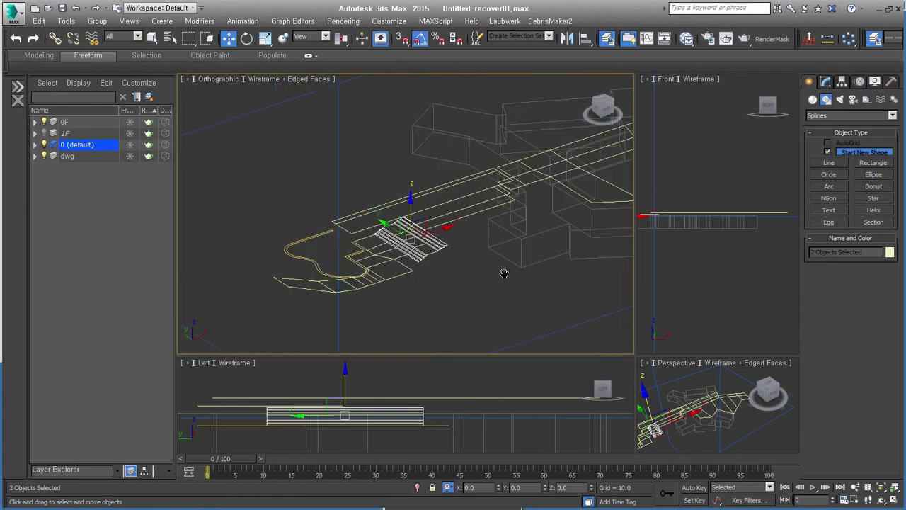
ctrl+drag(379, 278, 323, 233)
alt+middle_drag(347, 229, 432, 236)
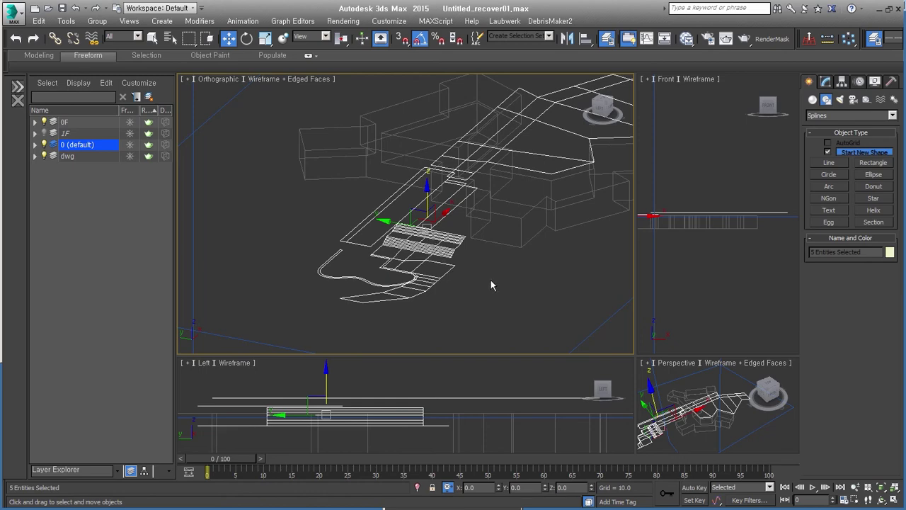
alt+middle_drag(492, 285, 542, 285)
click(390, 256)
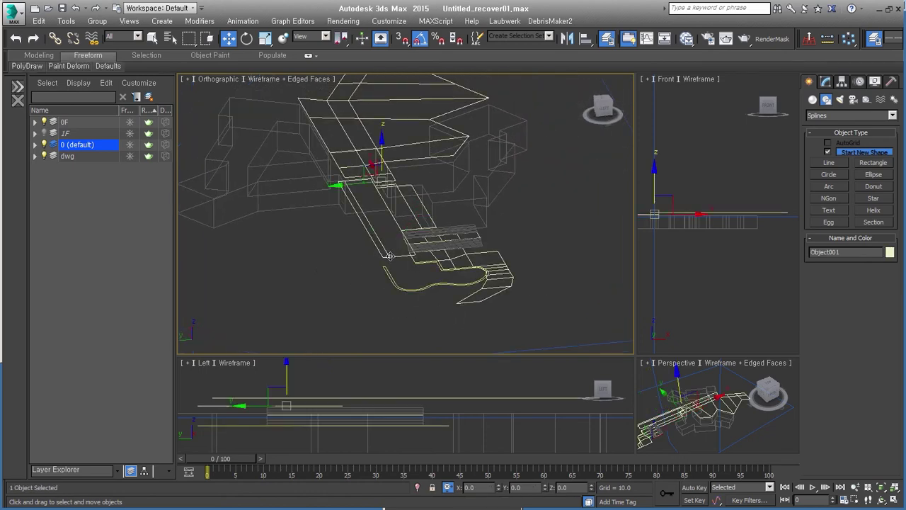
alt+middle_drag(389, 257, 380, 233)
scroll(331, 187, up, 3)
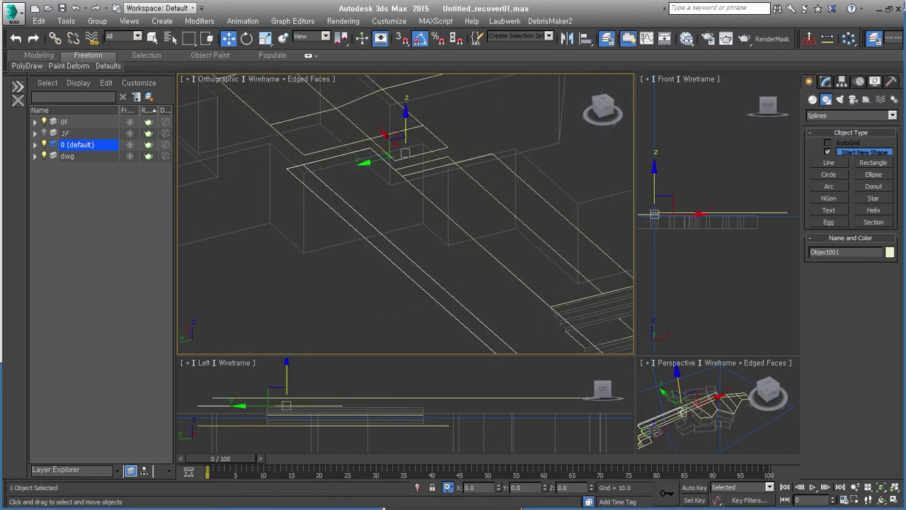
key(alt+Tab)
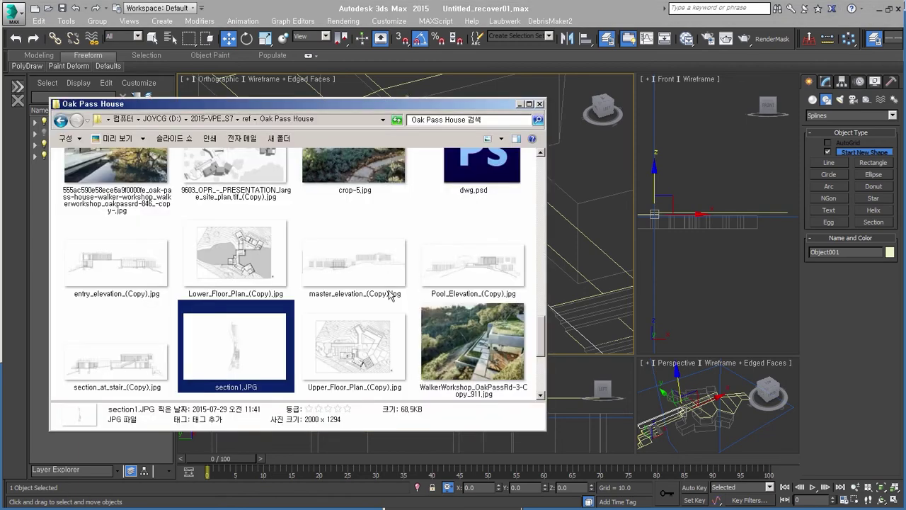
Step: Scroll through the reference thumbnails and select the tree-over-water photo
click(442, 325)
scroll(344, 282, up, 2)
scroll(344, 280, up, 3)
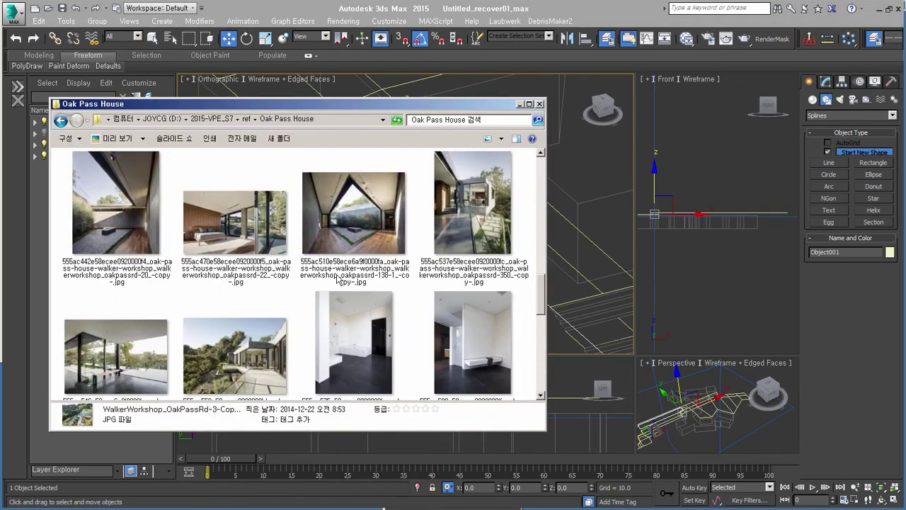
scroll(338, 281, up, 3)
click(344, 233)
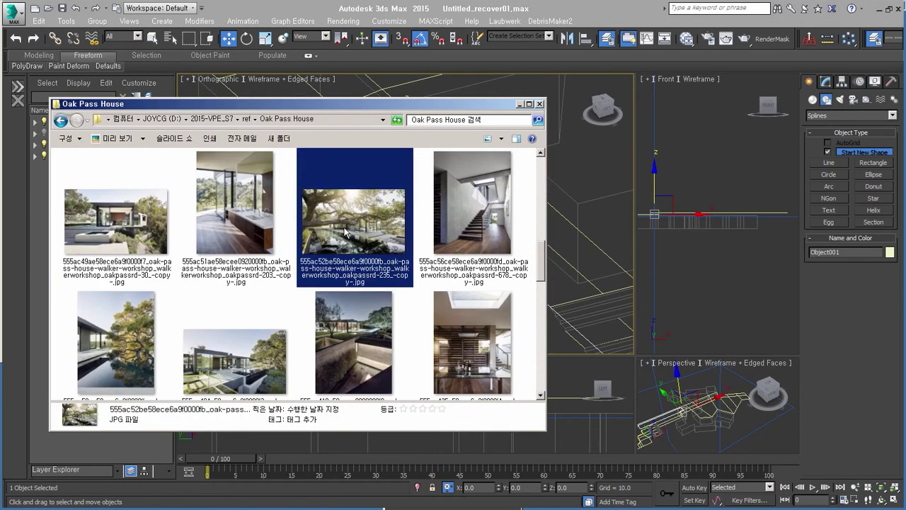
scroll(305, 328, up, 2)
scroll(306, 328, up, 2)
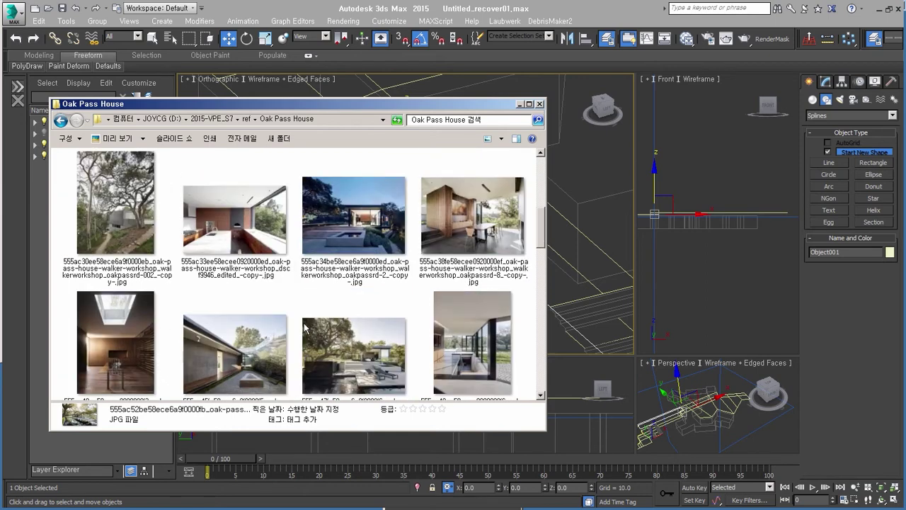
Step: View the oak-shaded terrace and pool photo, then return to the 3ds Max scene
double_click(306, 328)
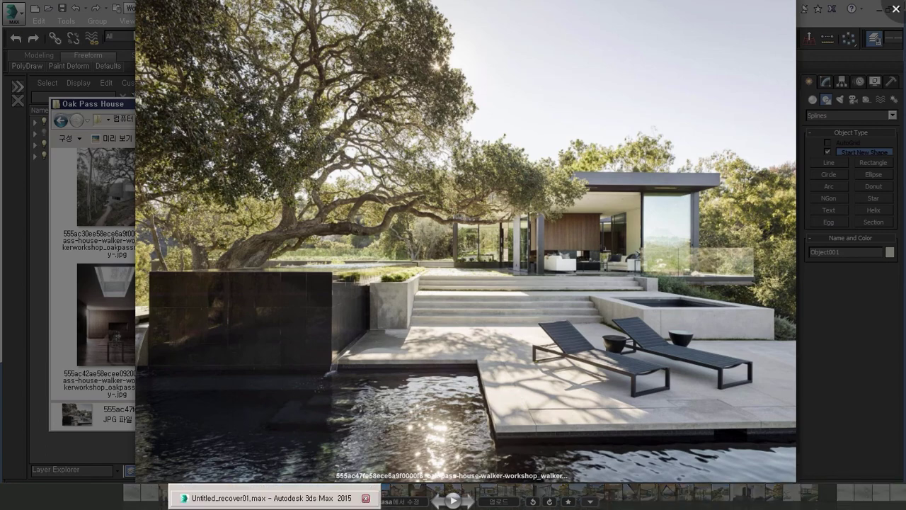
click(272, 498)
scroll(354, 155, up, 3)
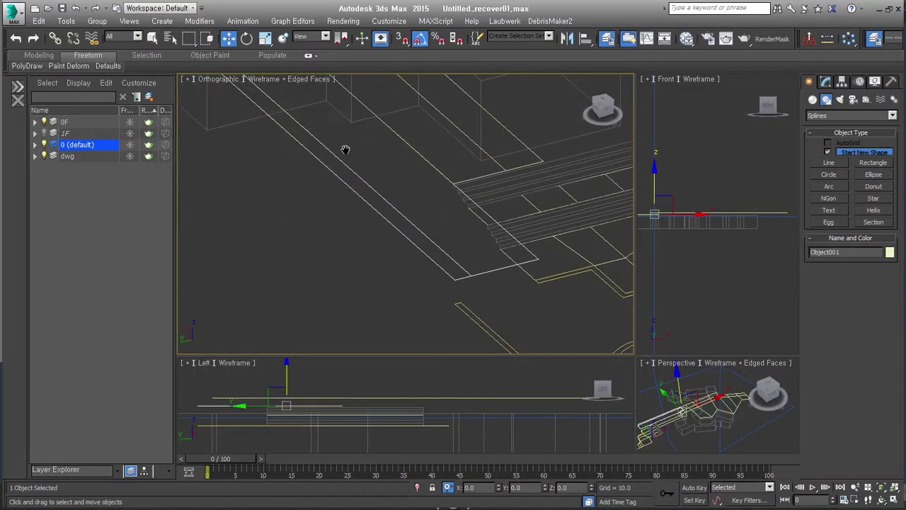
Step: Bring the stair area closer, switch to shaded display and hide the dwg layer
scroll(439, 281, down, 3)
scroll(292, 234, up, 3)
middle_drag(292, 235, 453, 244)
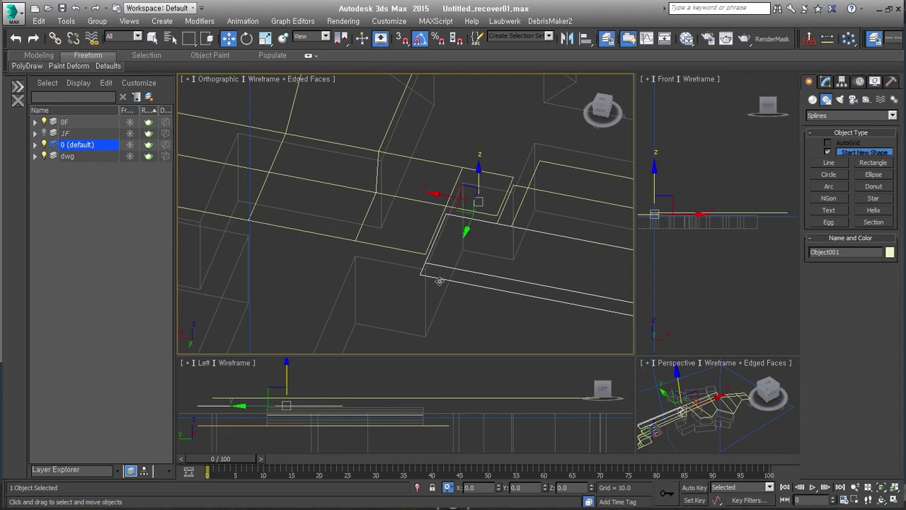
mouse_move(422, 296)
alt+middle_down()
mouse_move(449, 203)
mouse_move(471, 241)
mouse_move(458, 203)
mouse_move(434, 196)
mouse_move(429, 204)
mouse_move(449, 221)
alt+middle_up()
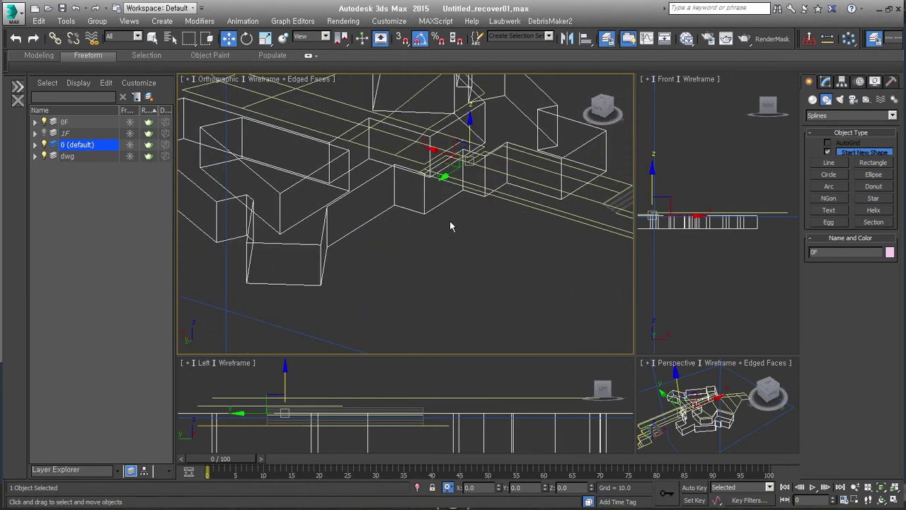
key(F3)
scroll(442, 218, down, 3)
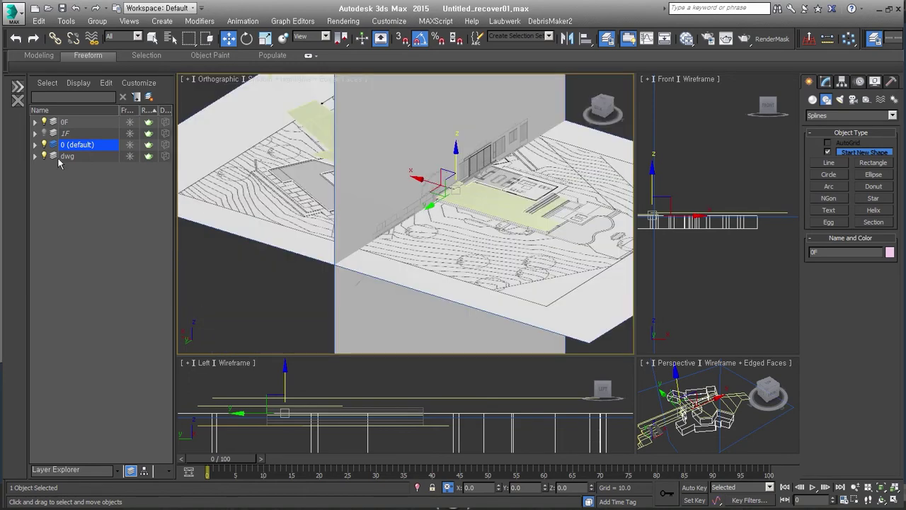
click(45, 156)
alt+middle_drag(537, 245, 453, 227)
Step: Unhide the 1F layer and open the 0F object's modifier stack
click(44, 133)
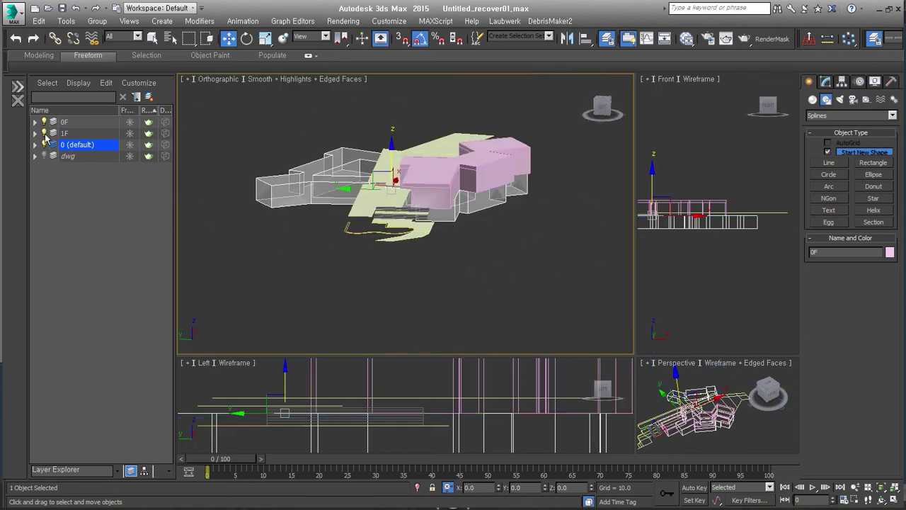
mouse_move(314, 226)
alt+middle_down()
mouse_move(376, 225)
mouse_move(392, 211)
alt+middle_up()
scroll(429, 144, up, 5)
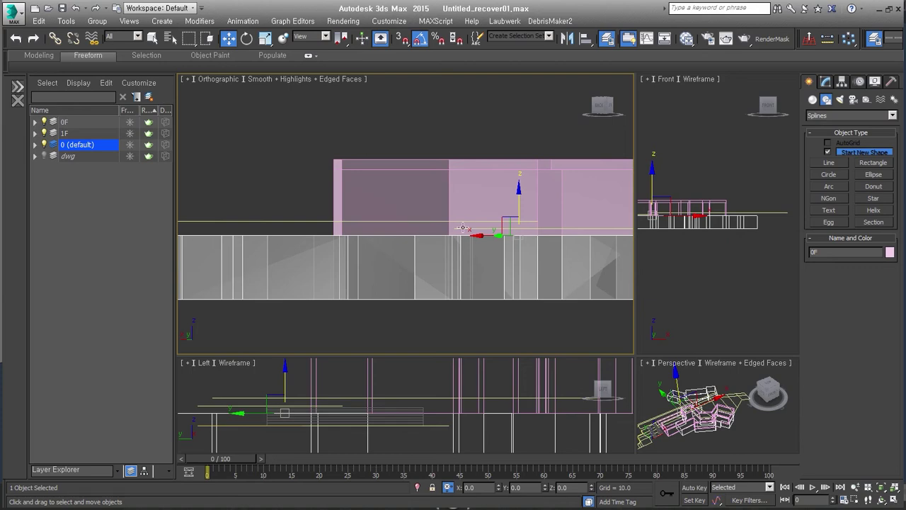
mouse_move(467, 226)
alt+middle_down()
mouse_move(432, 260)
mouse_move(446, 253)
mouse_move(402, 272)
mouse_move(474, 249)
alt+middle_up()
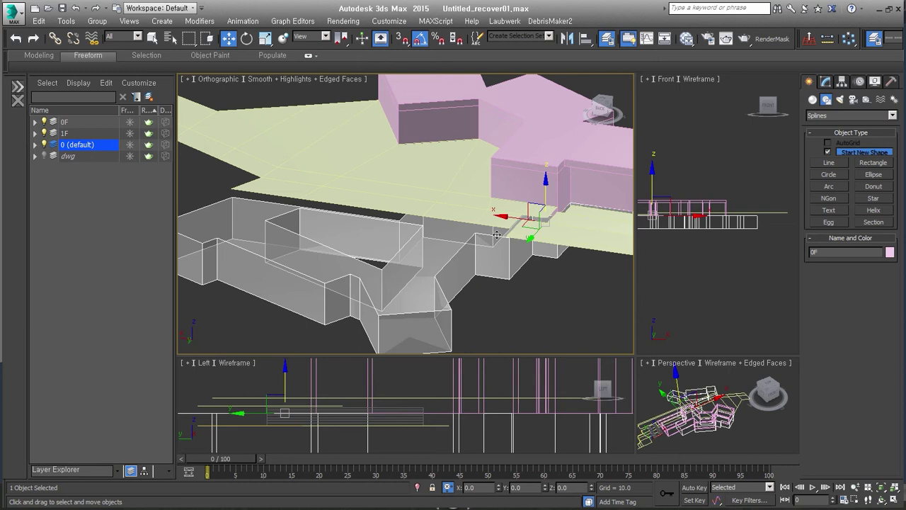
click(823, 84)
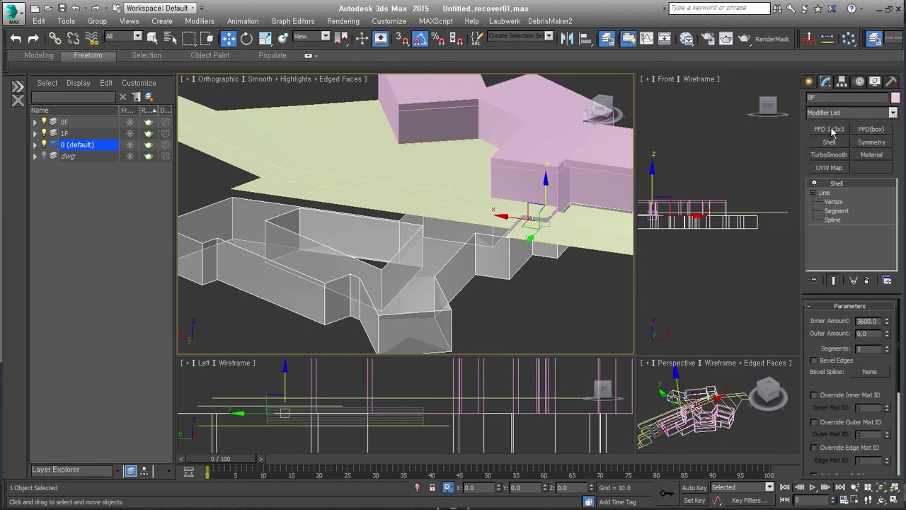
Step: Add an Edit Poly modifier to 0F and begin selecting its lower wall polygons
key(e)
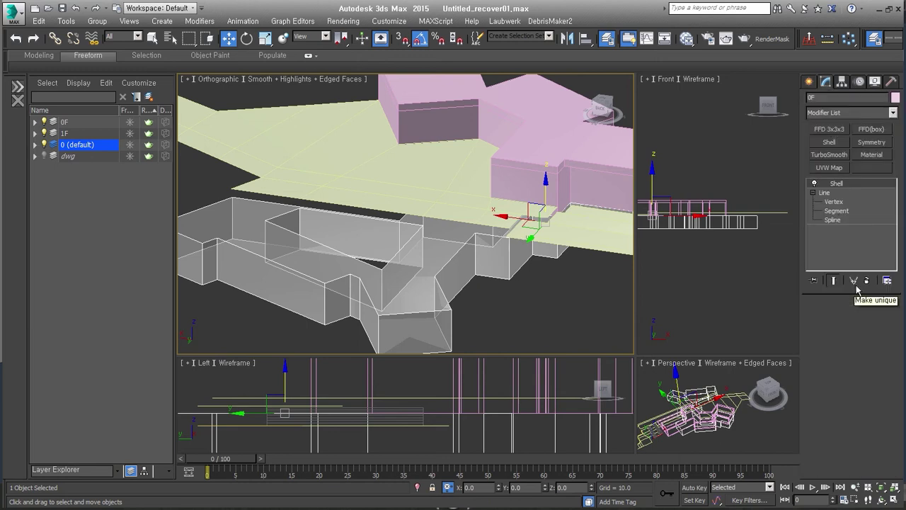
click(862, 394)
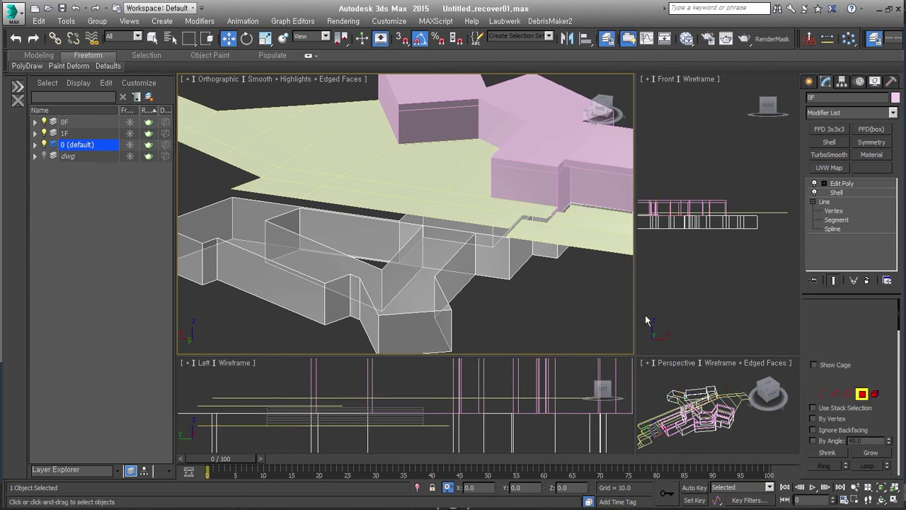
click(462, 256)
alt+middle_drag(489, 272, 503, 272)
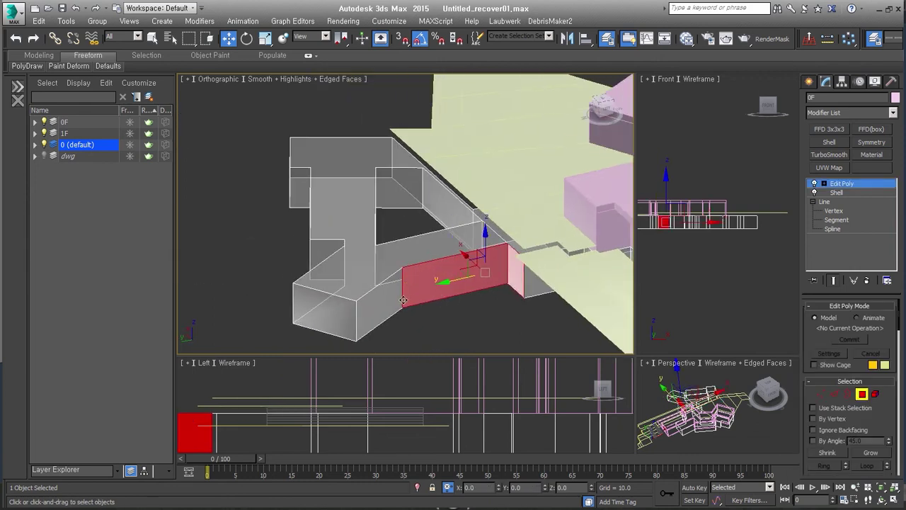
ctrl+click(381, 308)
ctrl+click(347, 311)
mouse_move(346, 311)
alt+middle_down()
mouse_move(356, 322)
mouse_move(407, 226)
alt+middle_up()
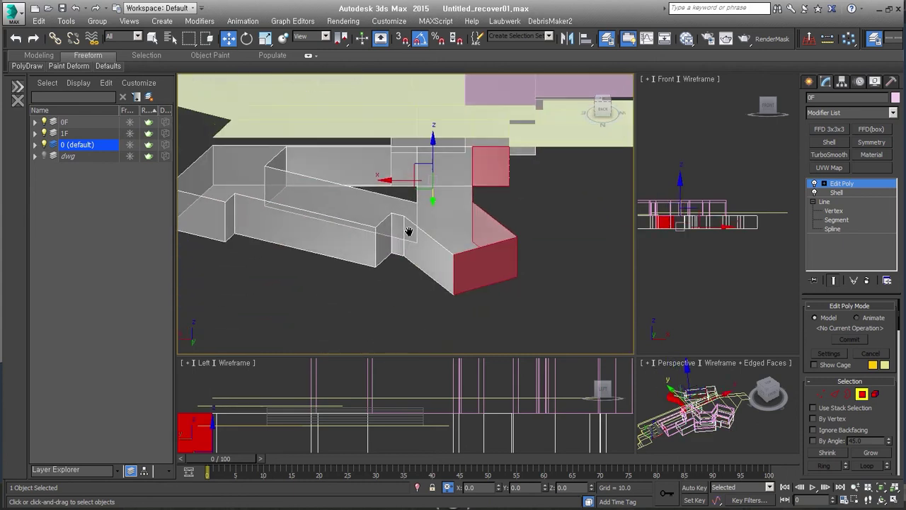
drag(822, 343, 823, 281)
Step: Ignore backfacing and add the remaining arm and path wall faces, eleven in total
click(837, 366)
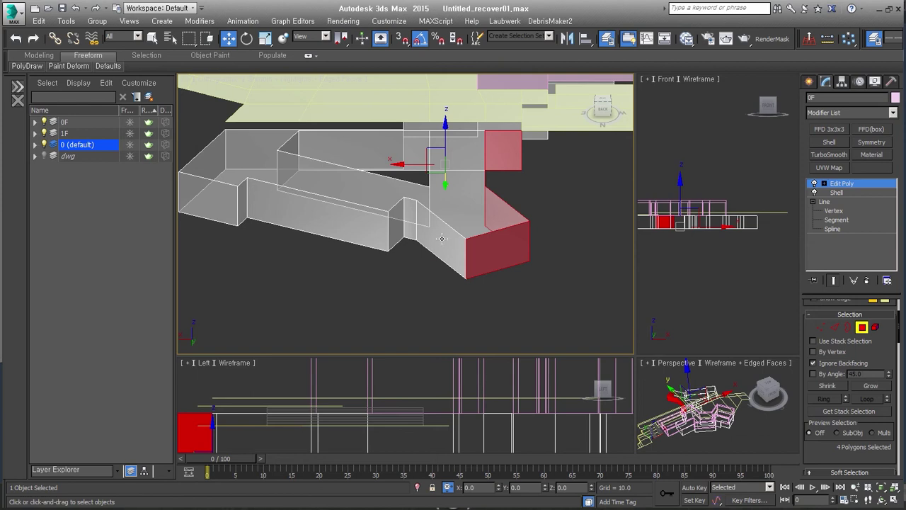
ctrl+click(442, 238)
ctrl+click(414, 221)
ctrl+click(392, 224)
ctrl+click(329, 203)
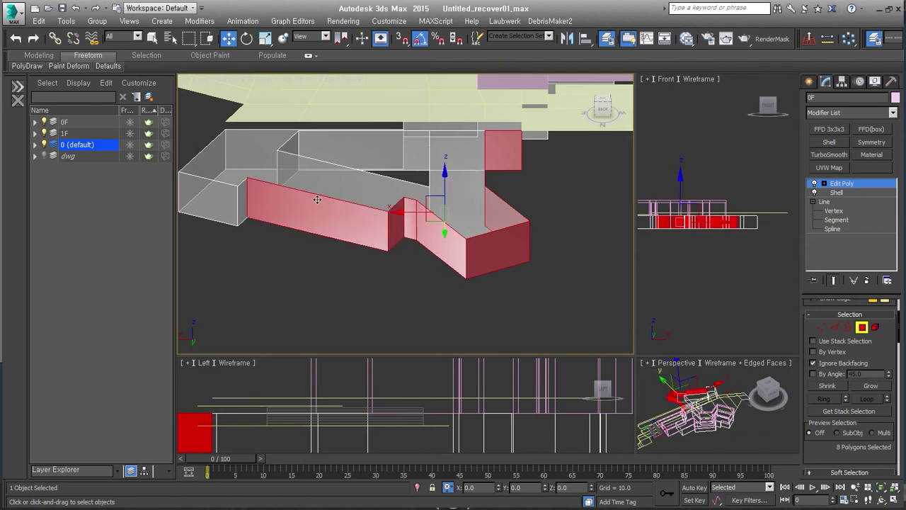
alt+middle_drag(244, 193, 298, 203)
ctrl+click(296, 207)
ctrl+click(240, 218)
mouse_move(241, 218)
alt+middle_down()
mouse_move(389, 315)
mouse_move(287, 300)
alt+middle_up()
ctrl+click(390, 314)
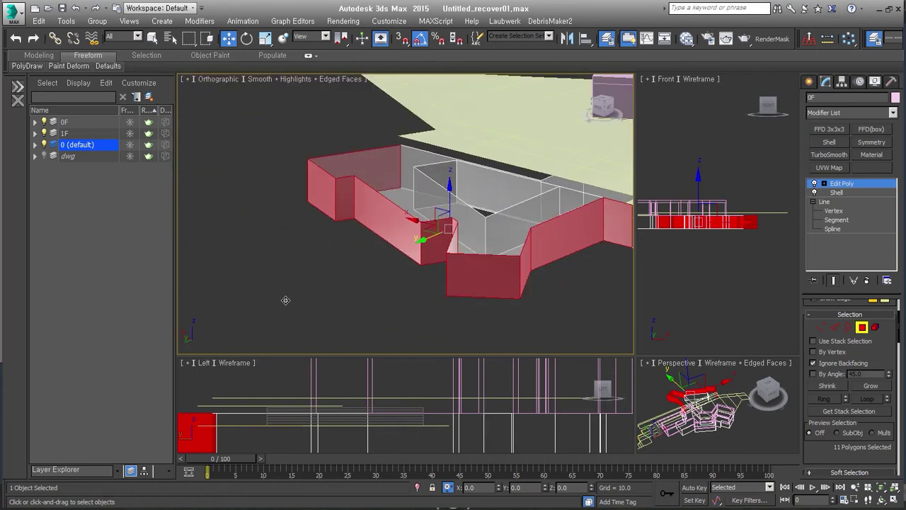
mouse_move(358, 281)
alt+middle_down()
mouse_move(412, 234)
mouse_move(454, 227)
mouse_move(451, 204)
alt+middle_up()
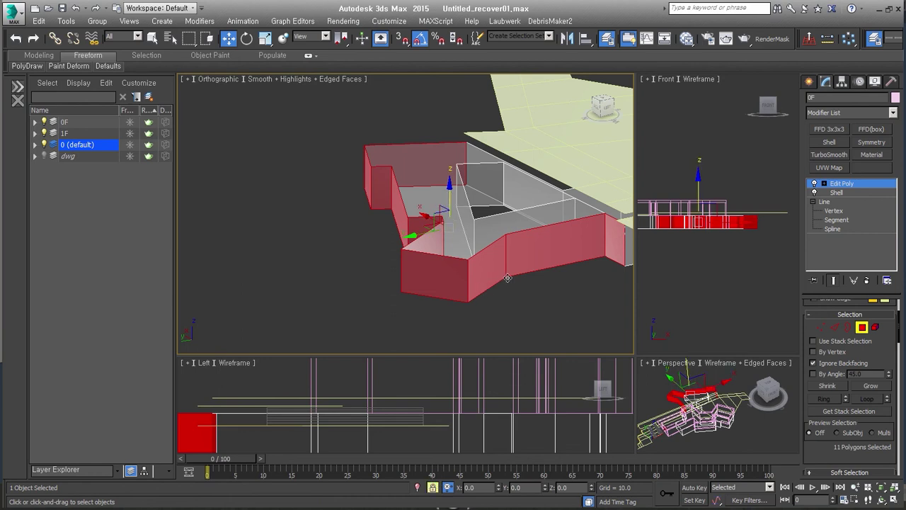
Step: Shift-move the selected faces up to 3600 with 3D snap, cloning them as a new object
key(alt+shift+s)
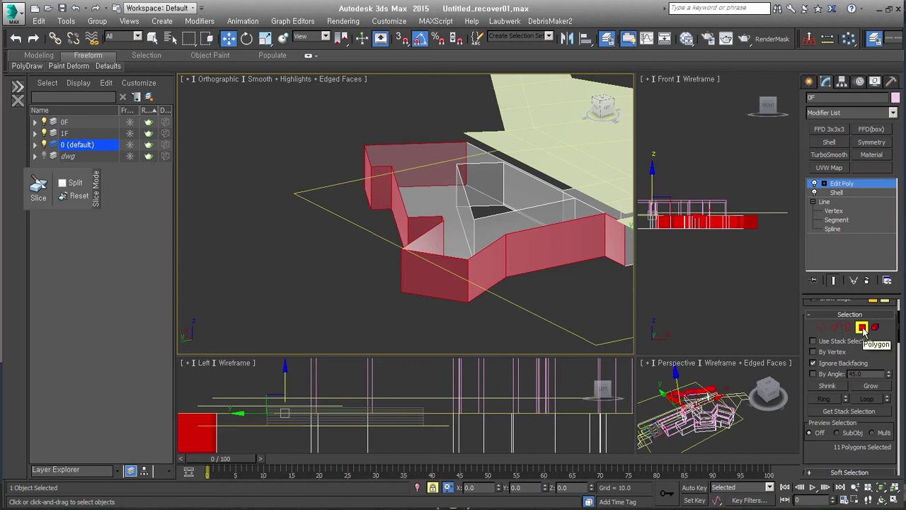
click(861, 327)
click(861, 327)
click(401, 39)
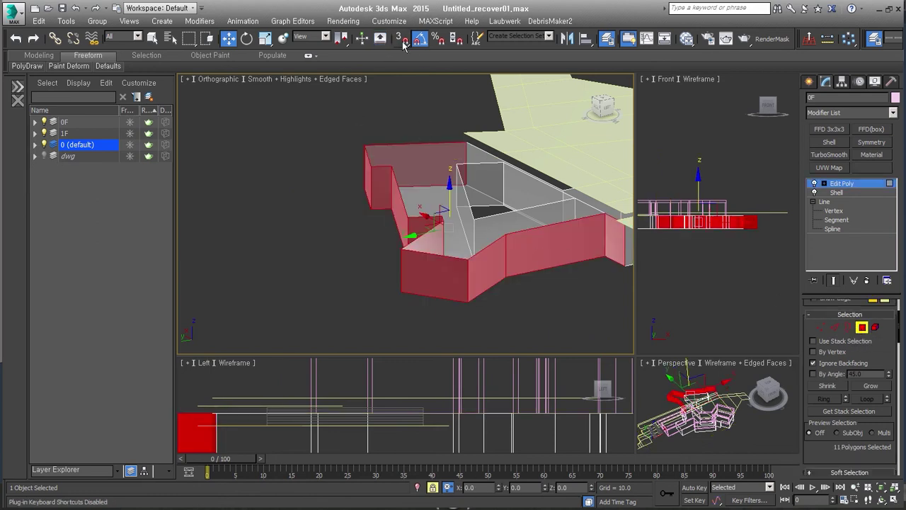
drag(508, 278, 507, 228)
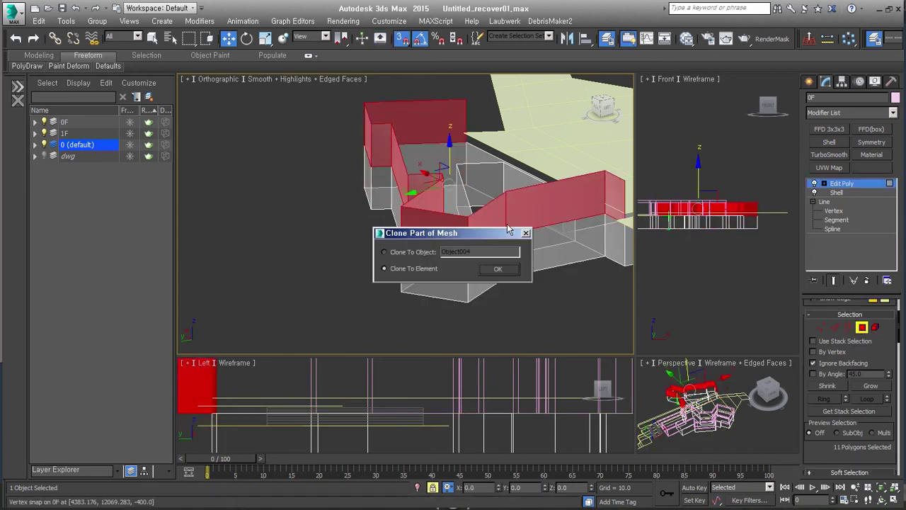
click(499, 269)
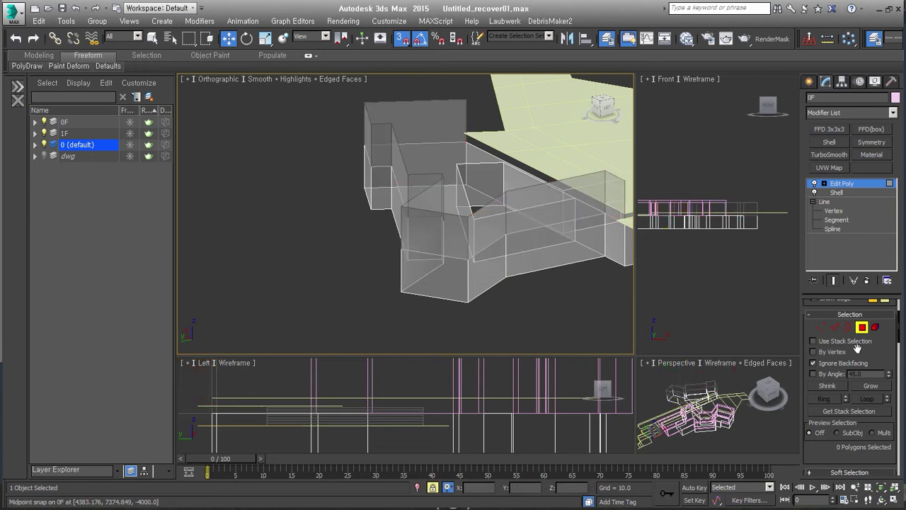
Step: Select the cloned Object004 and its top edge loop
key(2)
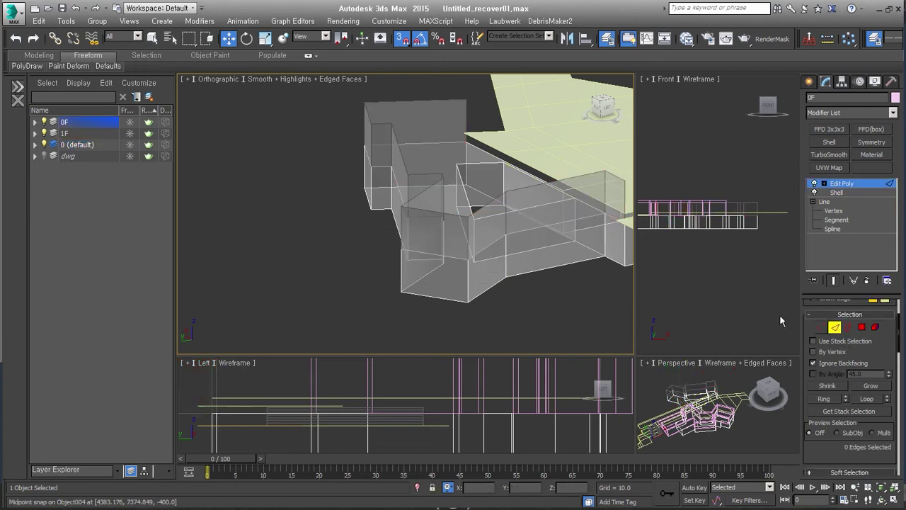
key(6)
click(549, 186)
key(2)
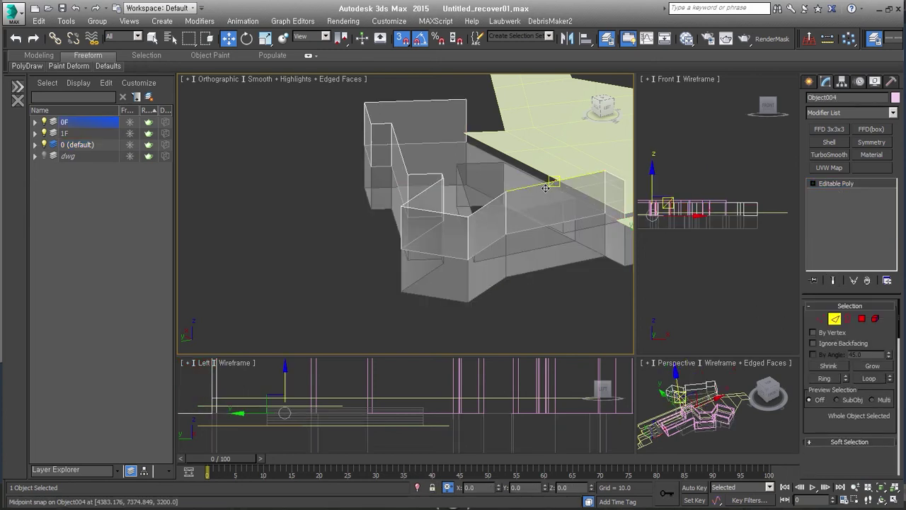
double_click(549, 186)
alt+middle_drag(549, 186, 497, 232)
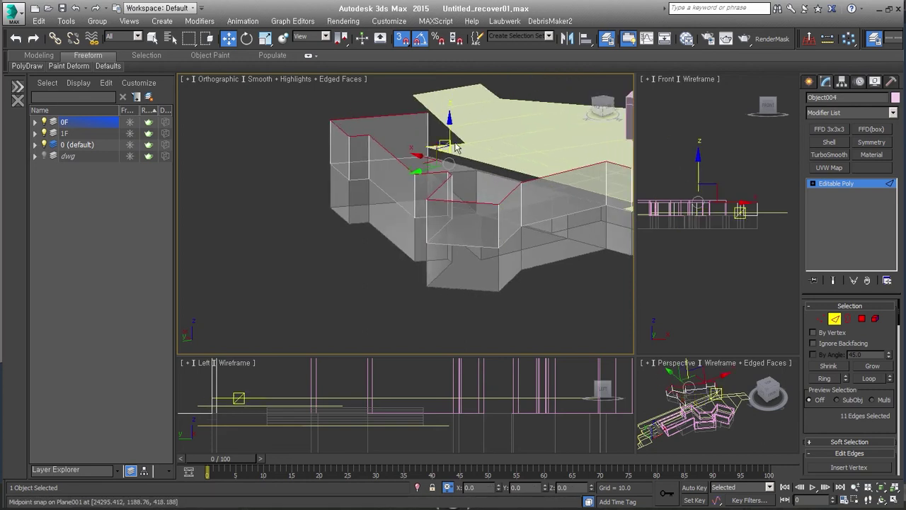
Step: Move Object004's top edge loop back to the wall tops with Z set to 0
drag(448, 164, 433, 248)
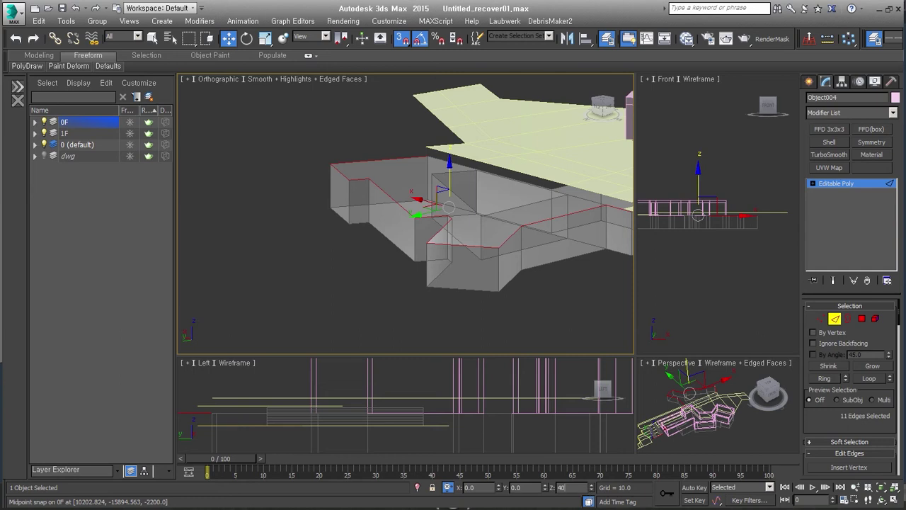
key(Return)
alt+middle_drag(495, 248, 515, 208)
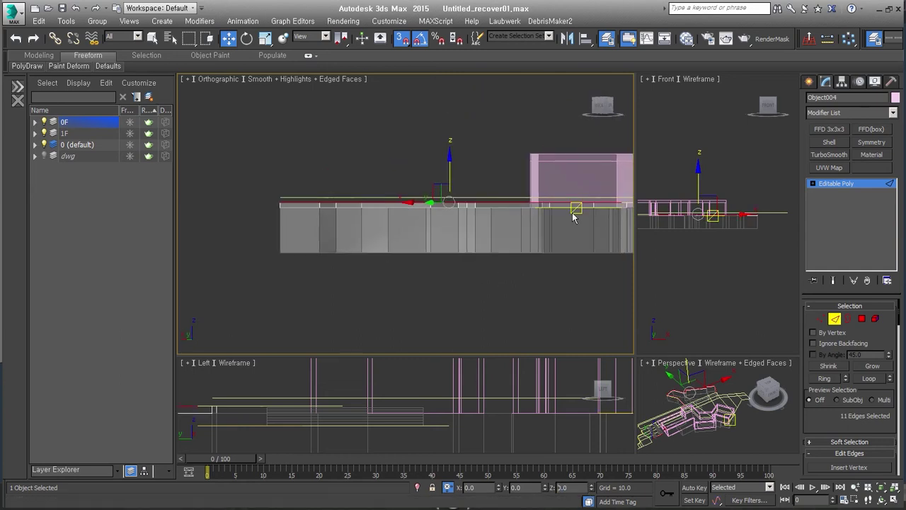
middle_drag(576, 213, 356, 238)
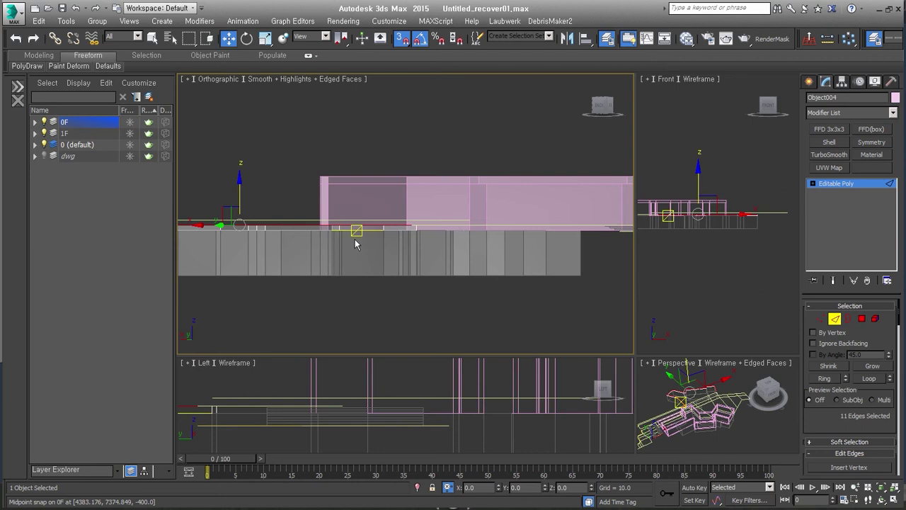
middle_drag(355, 240, 442, 232)
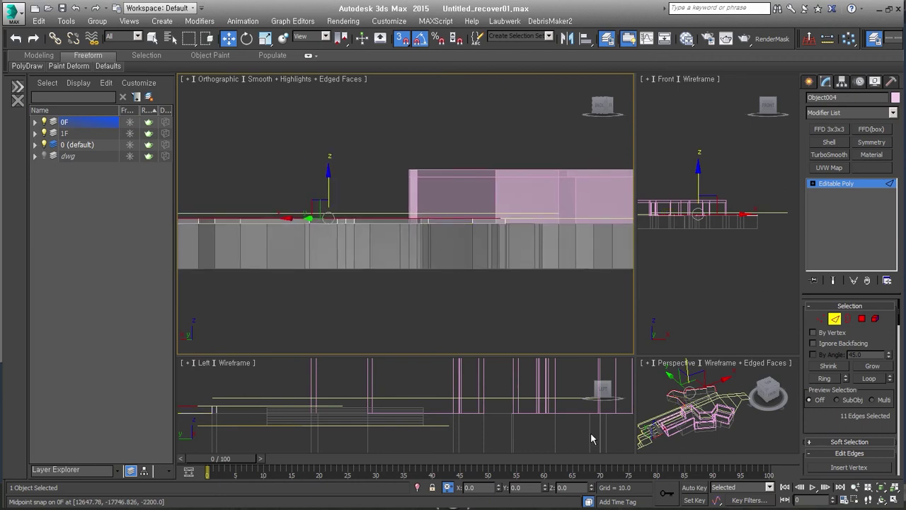
scroll(357, 301, down, 3)
scroll(361, 301, up, 1)
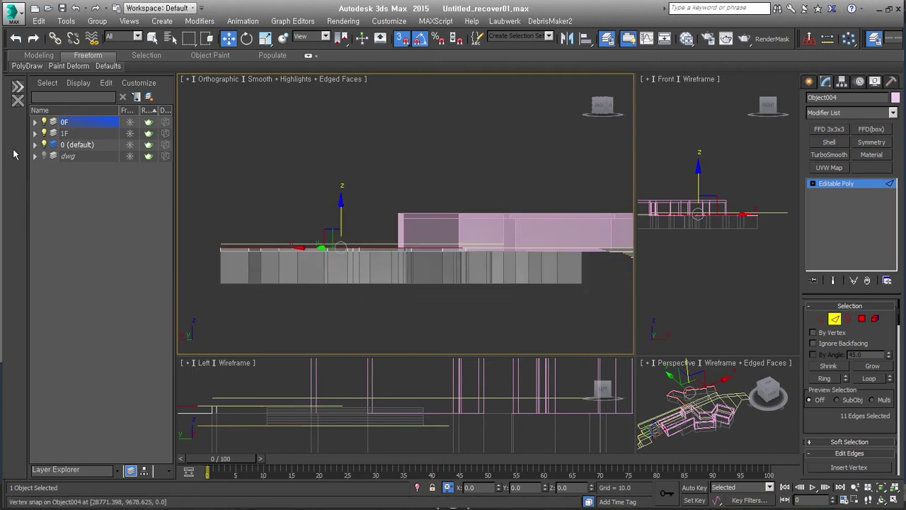
Step: Unhide the dwg layer and select the dwg drawing plane
click(43, 156)
scroll(417, 245, up, 2)
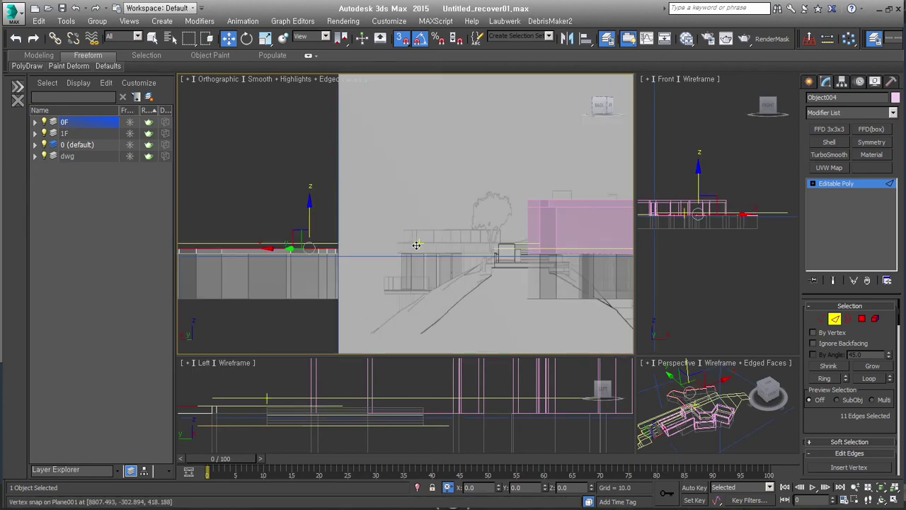
scroll(417, 245, down, 2)
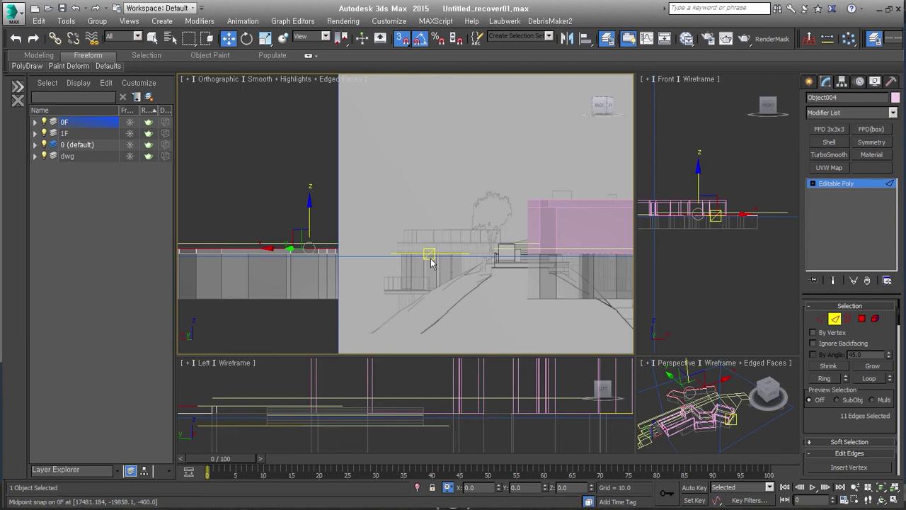
alt+middle_drag(431, 271, 496, 276)
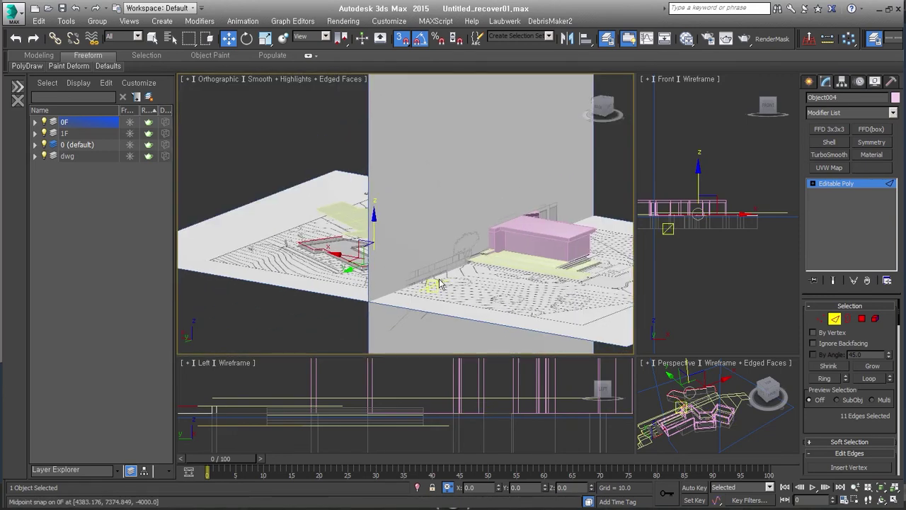
click(453, 255)
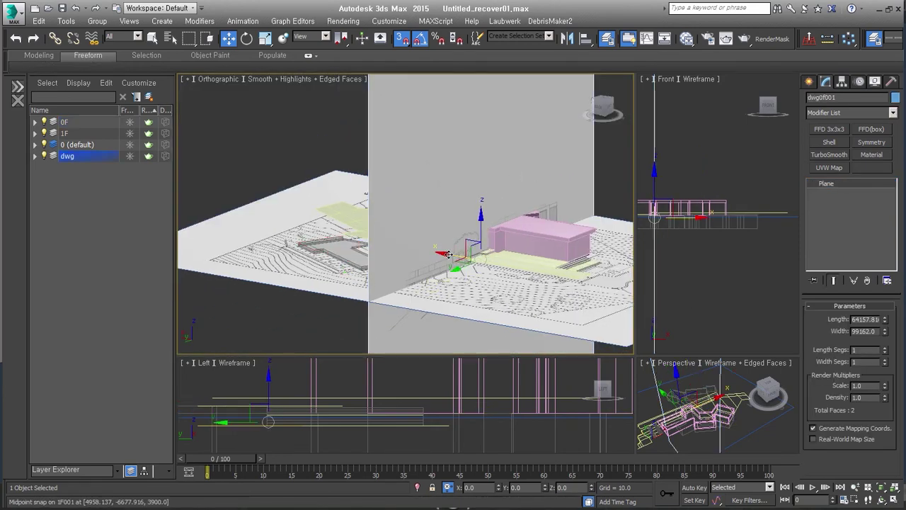
Step: Select Object004's top wall edges and raise them slightly along Z
alt+middle_drag(463, 262, 361, 233)
scroll(361, 233, up, 4)
click(495, 255)
alt+middle_drag(496, 255, 540, 266)
click(836, 320)
drag(376, 208, 633, 255)
drag(538, 218, 541, 208)
Step: Inspect the raised path walls in 3D, then deselect the left-hand wall faces in Polygon mode
mouse_move(540, 206)
alt+middle_down()
mouse_move(522, 286)
mouse_move(481, 312)
mouse_move(486, 343)
alt+middle_up()
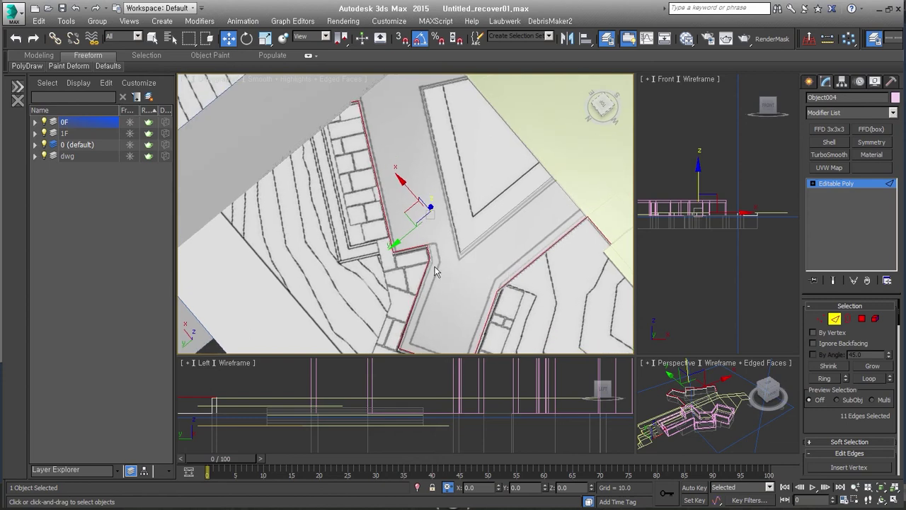
middle_drag(434, 271, 425, 193)
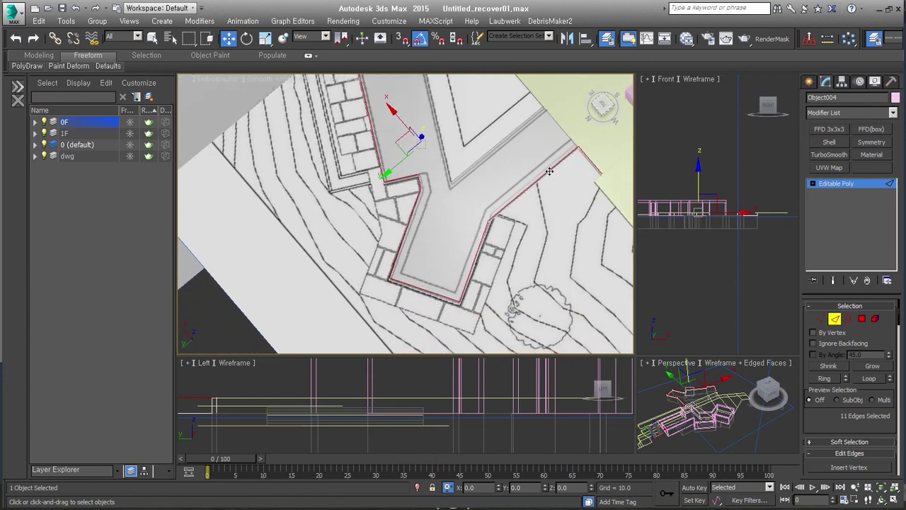
mouse_move(593, 185)
alt+middle_down()
mouse_move(504, 211)
mouse_move(514, 188)
alt+middle_up()
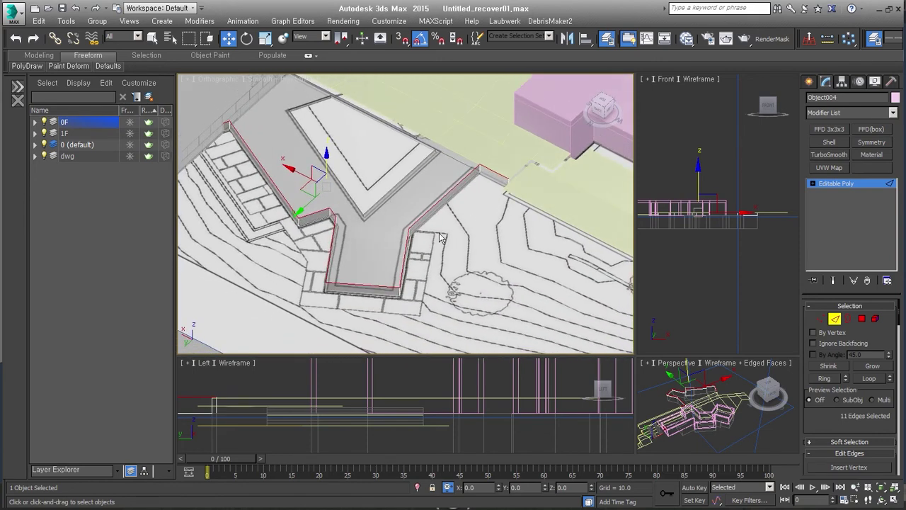
alt+middle_drag(439, 237, 449, 244)
ctrl+click(863, 318)
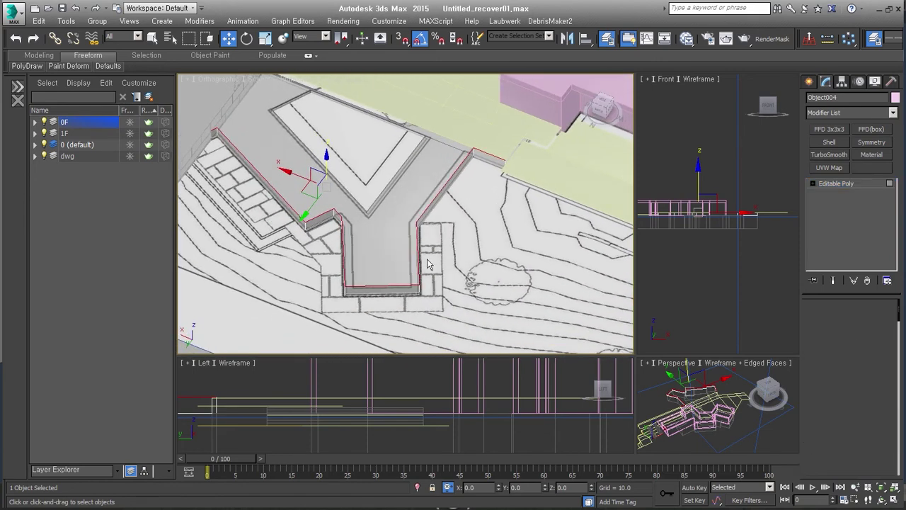
alt+click(346, 179)
Step: Detach the five selected wall faces as Object005
alt+middle_drag(473, 235, 442, 227)
key(alt+d)
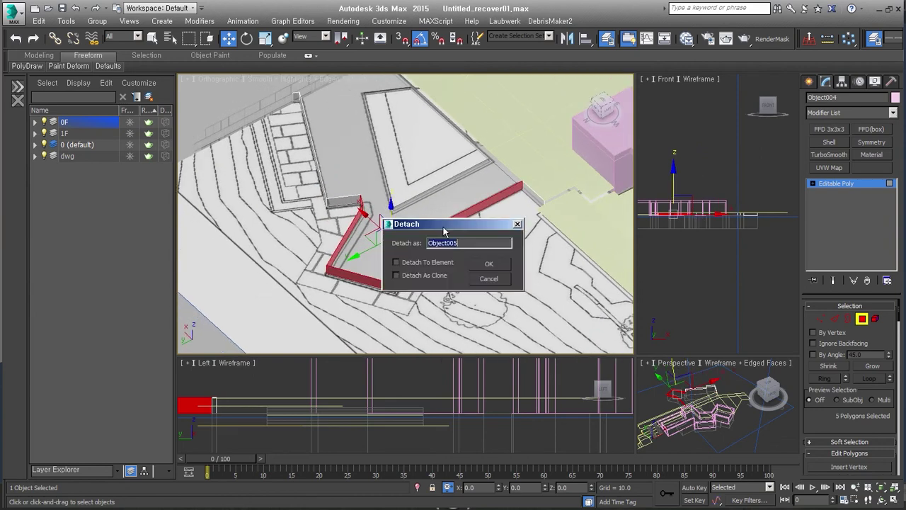
key(Return)
click(868, 322)
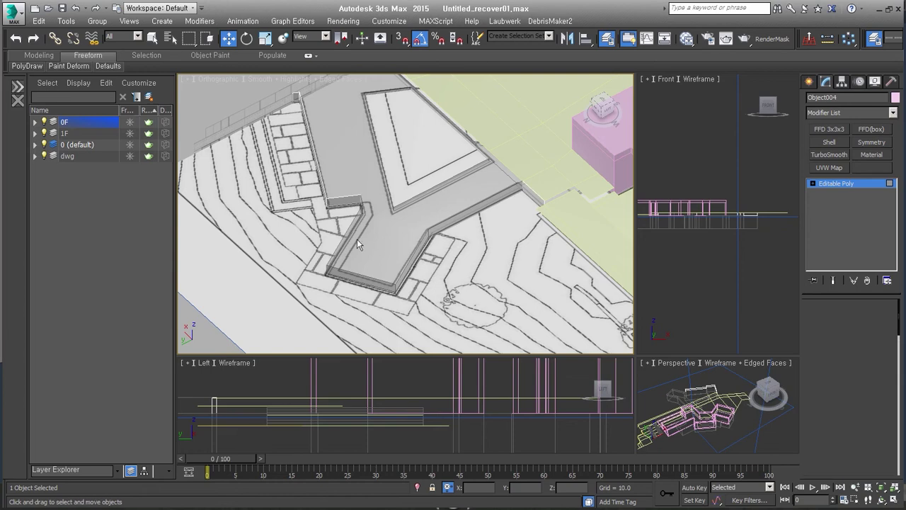
Step: Add a Shell modifier with 250 inner amount to the remaining walls, then select Object005
click(829, 141)
alt+middle_drag(333, 202, 344, 221)
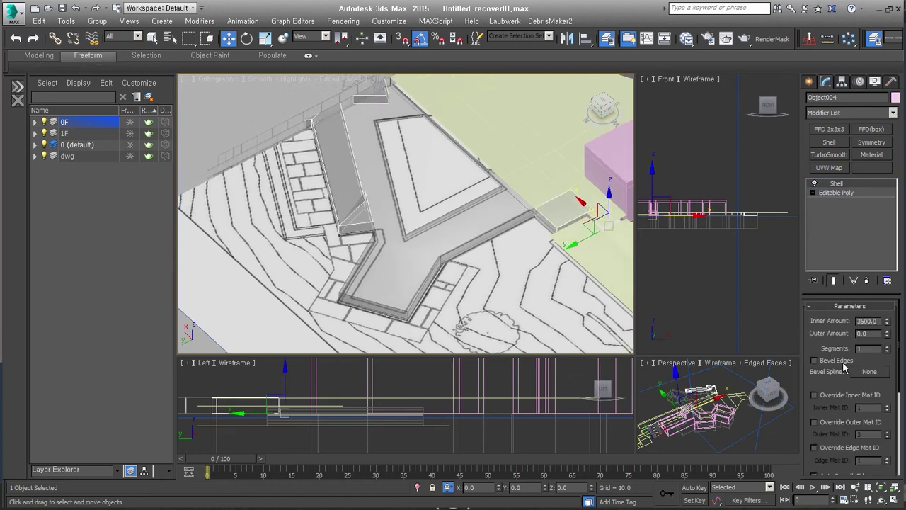
text(250)
key(Return)
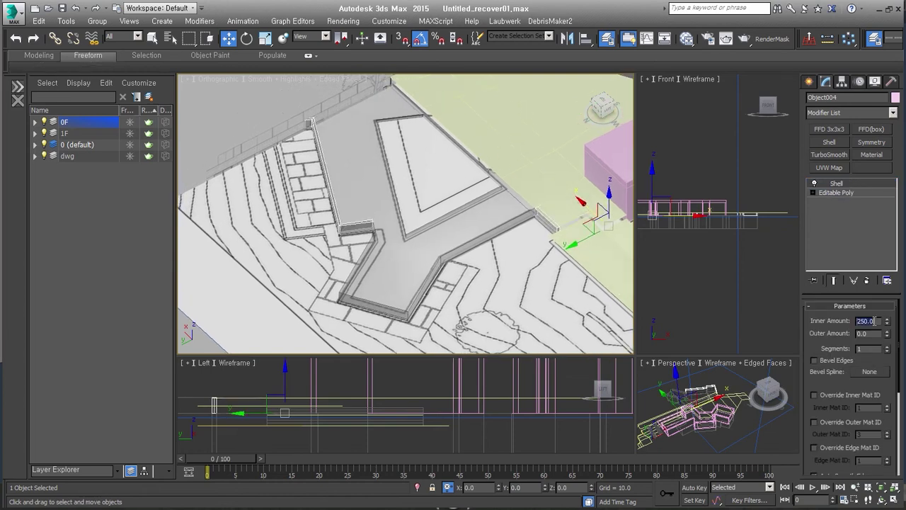
drag(848, 389, 828, 215)
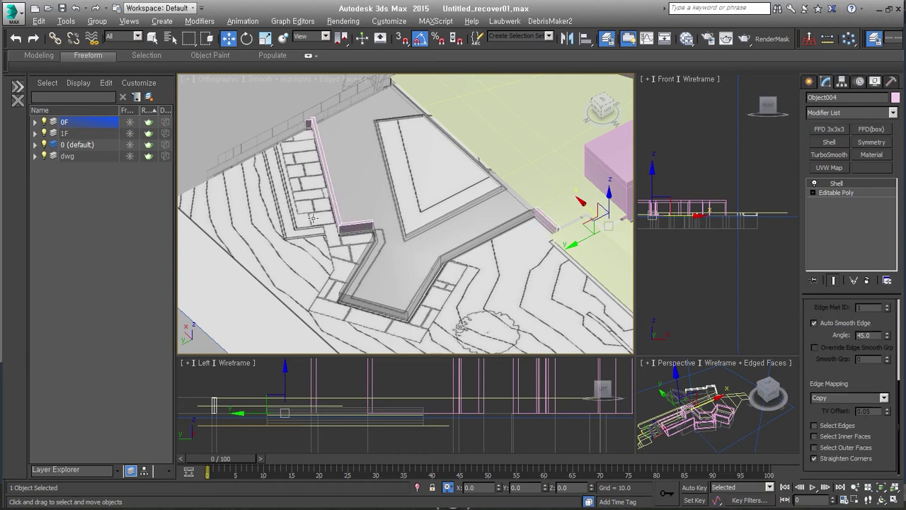
scroll(319, 220, up, 4)
mouse_move(433, 259)
middle_down()
mouse_move(404, 209)
mouse_move(339, 257)
mouse_move(430, 269)
middle_up()
click(434, 244)
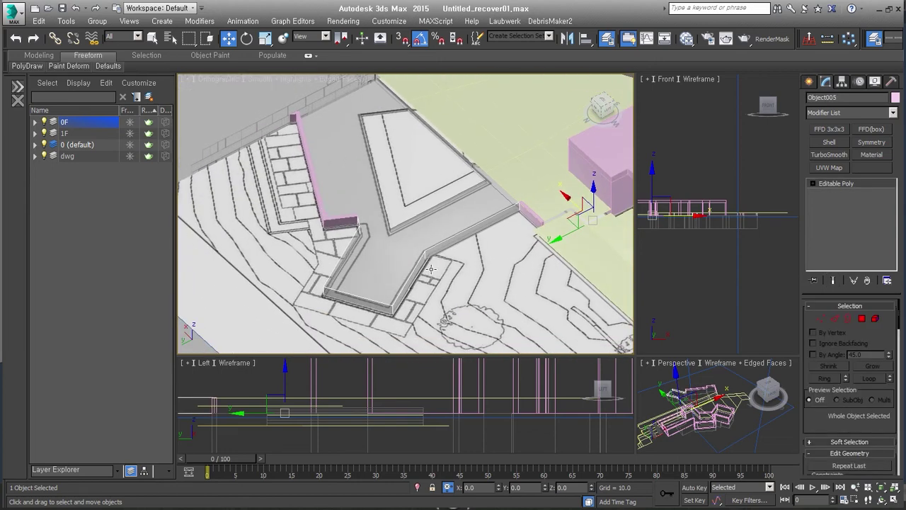
Step: Frame the walkway in top view and give it a Shell modifier with 800 inner amount
key(t)
key(z)
scroll(395, 212, up, 1)
scroll(403, 205, up, 2)
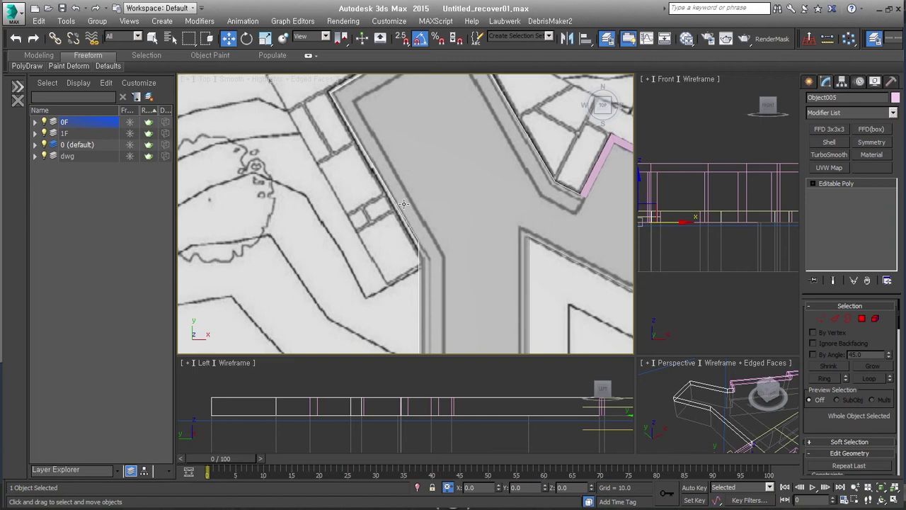
key(s)
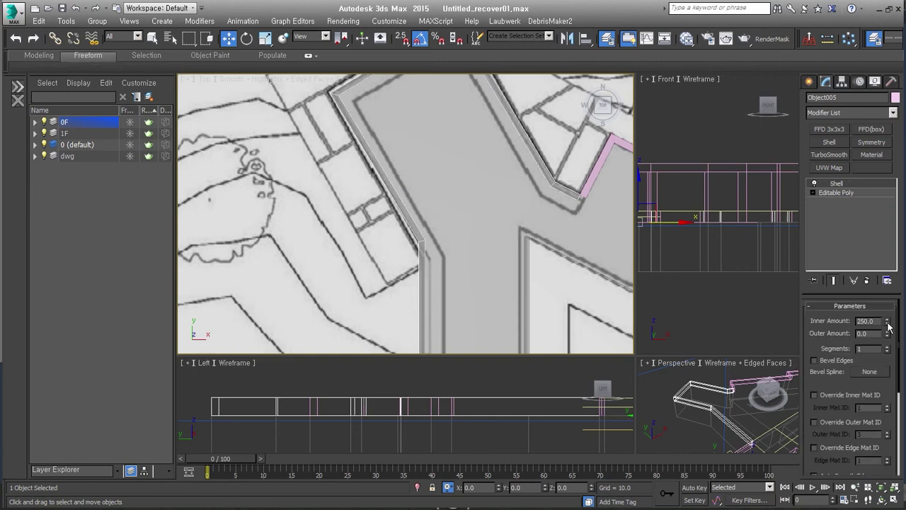
drag(887, 320, 807, 248)
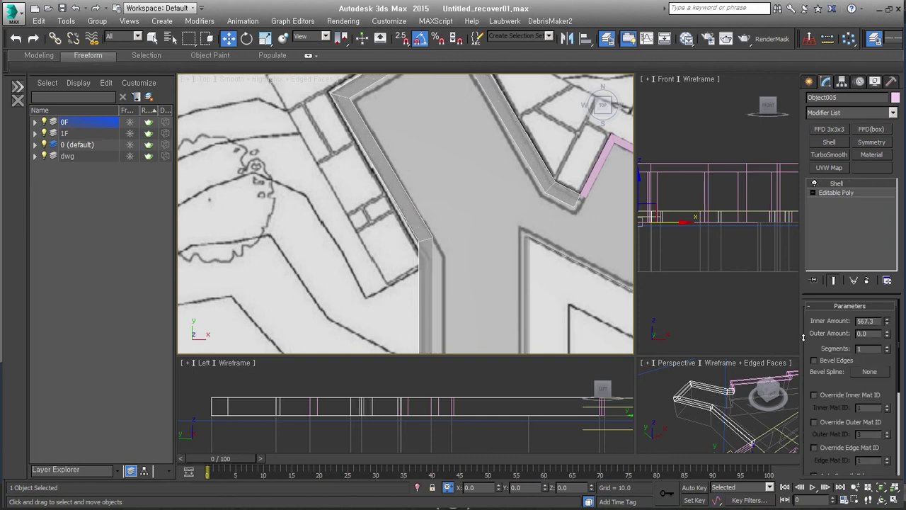
drag(807, 248, 822, 330)
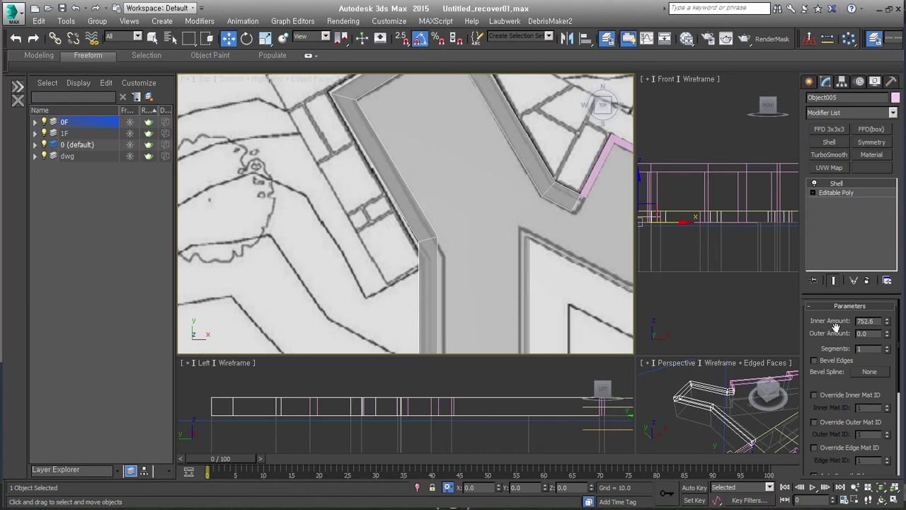
key(Return)
scroll(441, 239, down, 3)
scroll(441, 238, down, 2)
Step: With 3D Snap on, snap the two vertices at the walkway's end into alignment
mouse_move(441, 283)
alt+middle_down()
mouse_move(425, 314)
mouse_move(564, 220)
alt+middle_up()
scroll(565, 220, up, 2)
scroll(552, 222, up, 2)
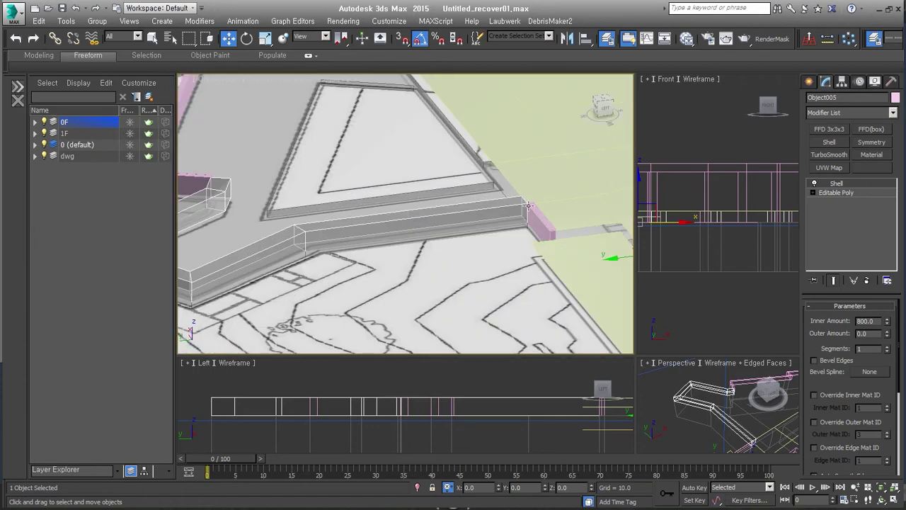
scroll(538, 224, up, 2)
scroll(523, 228, up, 2)
alt+middle_drag(522, 228, 479, 269)
scroll(479, 269, up, 2)
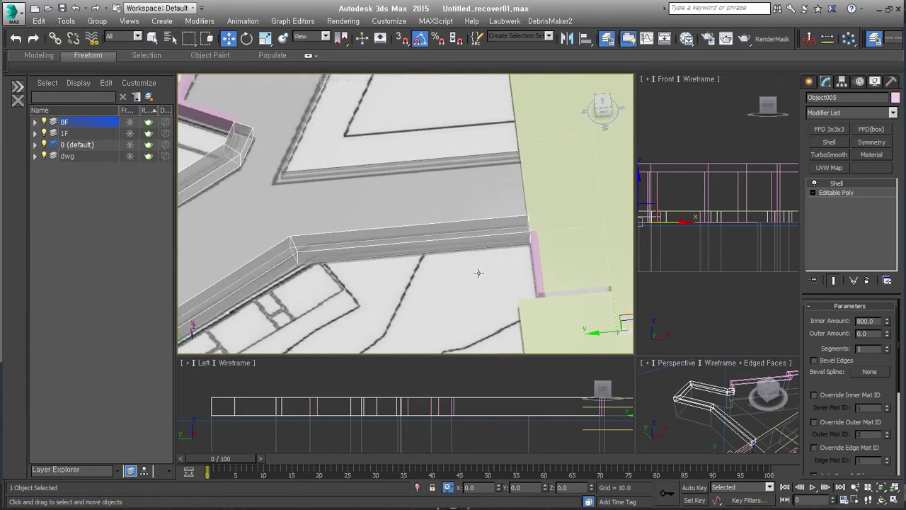
scroll(471, 277, up, 2)
scroll(472, 277, up, 1)
click(836, 192)
click(820, 318)
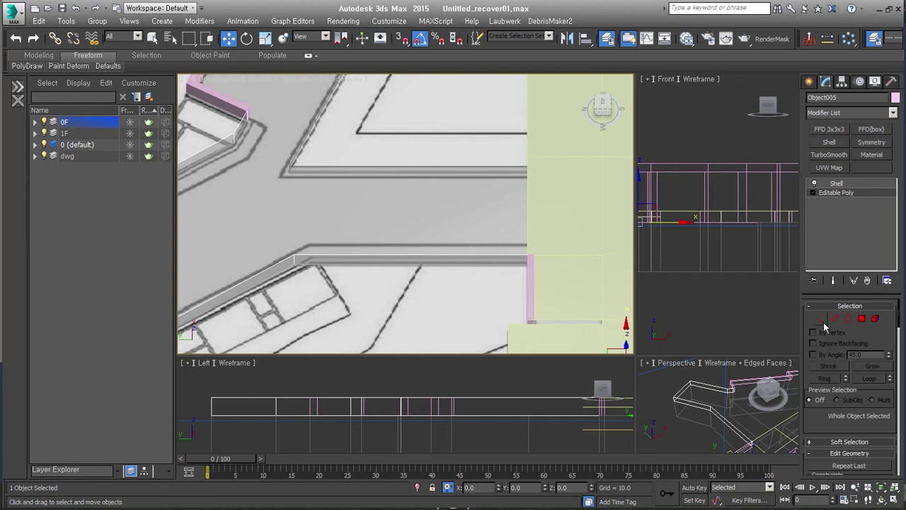
mouse_move(496, 234)
mouse_down()
mouse_move(513, 257)
mouse_move(542, 254)
mouse_up()
key(s)
click(827, 192)
click(836, 183)
Step: Recheck the two corner vertices, then return to the Shell result and view the whole site
mouse_move(536, 249)
middle_down()
mouse_move(447, 220)
mouse_move(397, 248)
middle_up()
click(813, 192)
click(833, 201)
click(501, 241)
scroll(503, 239, up, 3)
scroll(507, 234, up, 2)
scroll(509, 231, down, 2)
alt+middle_drag(521, 289, 501, 234)
click(836, 183)
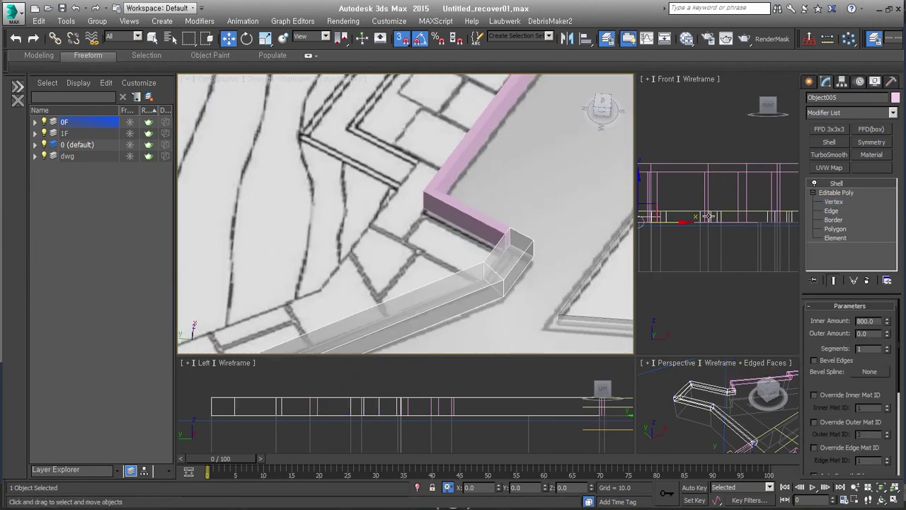
scroll(450, 249, down, 3)
mouse_move(450, 249)
alt+middle_down()
mouse_move(383, 238)
mouse_move(448, 252)
mouse_move(473, 225)
mouse_move(460, 228)
alt+middle_up()
scroll(410, 240, down, 2)
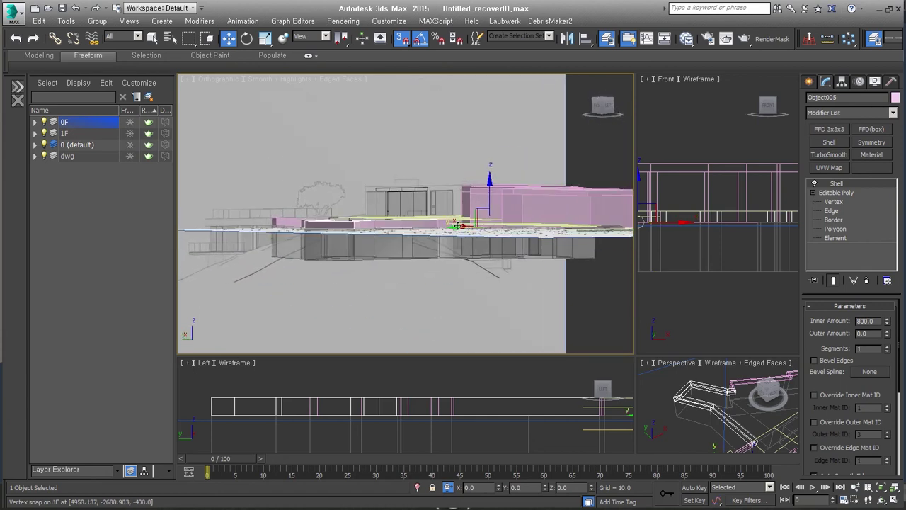
Step: Hide the DWG site drawing layer and select the ground plane
alt+middle_drag(464, 269, 467, 212)
click(811, 83)
alt+middle_drag(453, 283, 397, 267)
click(44, 156)
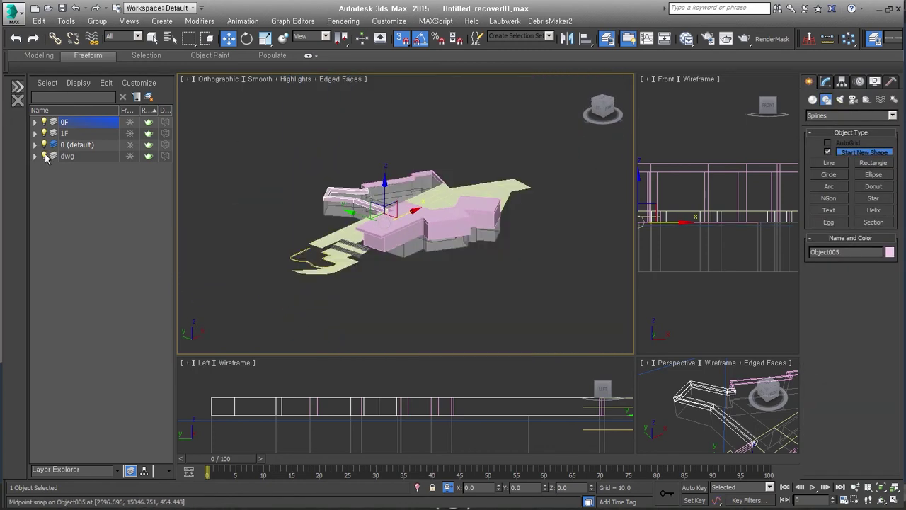
mouse_move(425, 283)
alt+middle_down()
mouse_move(406, 269)
mouse_move(453, 284)
alt+middle_up()
drag(560, 315, 348, 139)
alt+middle_drag(348, 139, 357, 249)
scroll(361, 225, up, 3)
scroll(362, 225, down, 2)
click(510, 303)
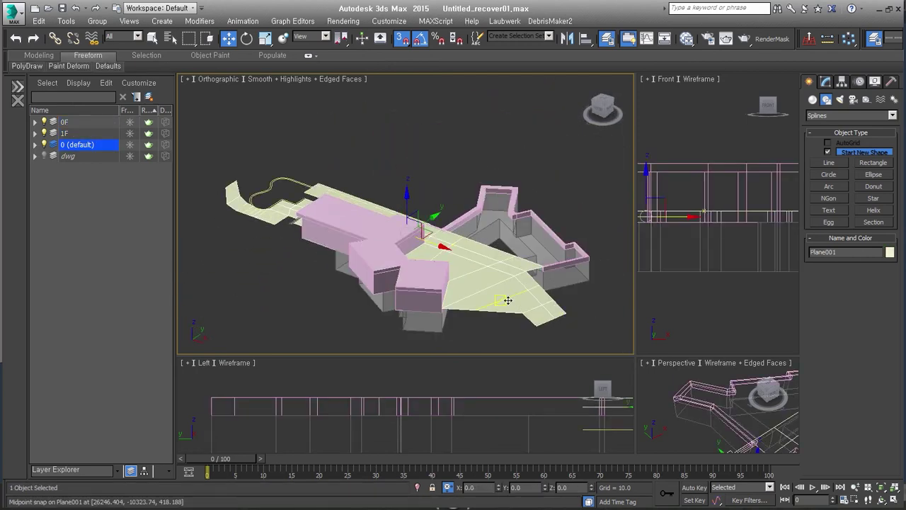
mouse_move(510, 303)
middle_down()
mouse_move(502, 252)
mouse_move(356, 296)
middle_up()
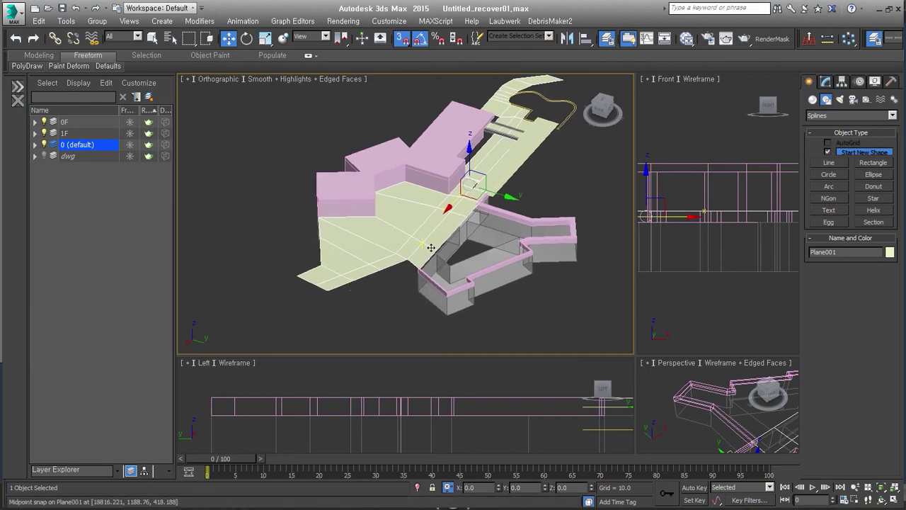
scroll(408, 269, down, 2)
middle_drag(380, 289, 360, 284)
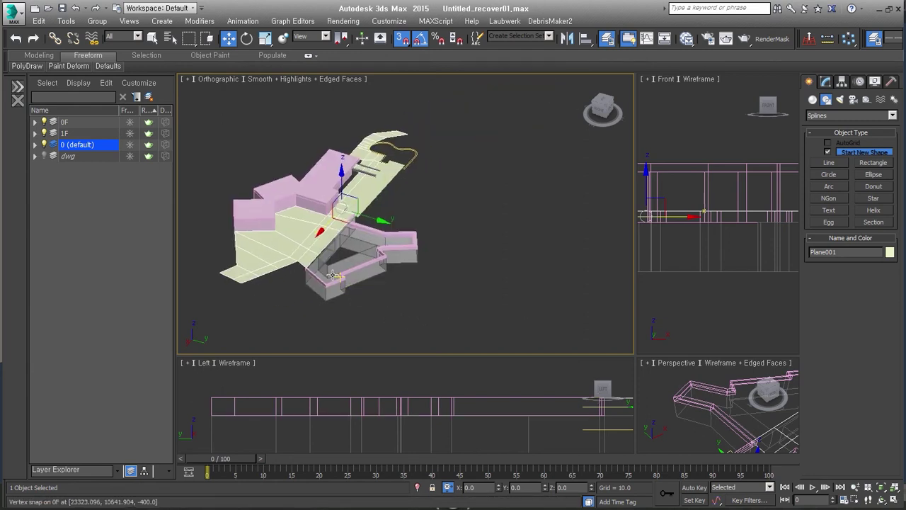
Step: At Edge level, select three edges along the ground plane's near end
click(831, 83)
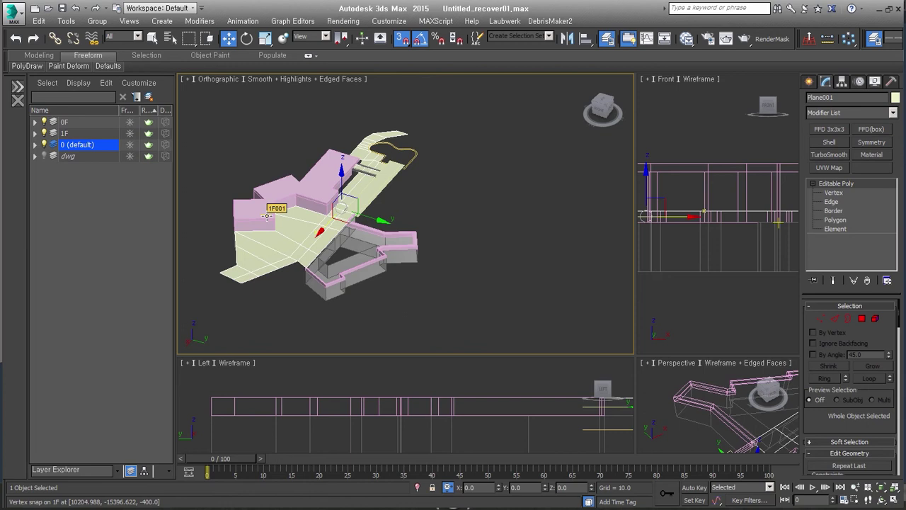
alt+middle_drag(266, 216, 361, 317)
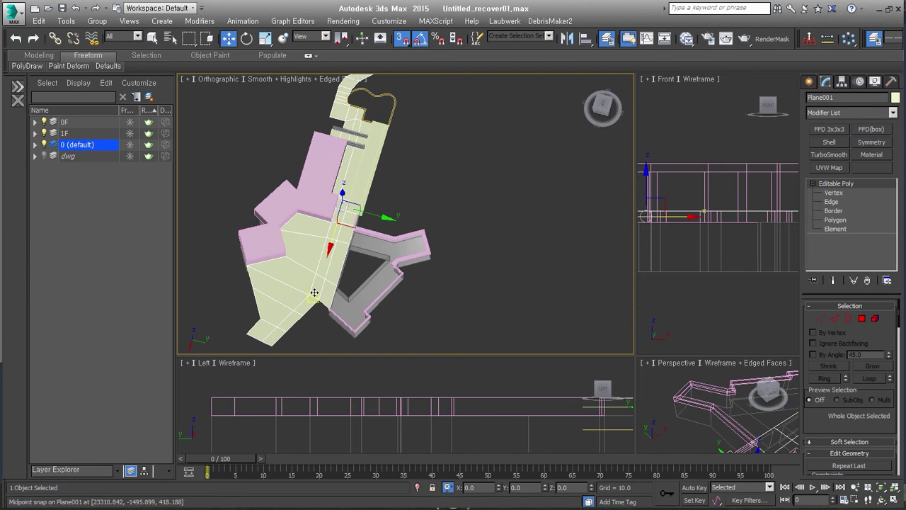
alt+middle_drag(315, 292, 435, 277)
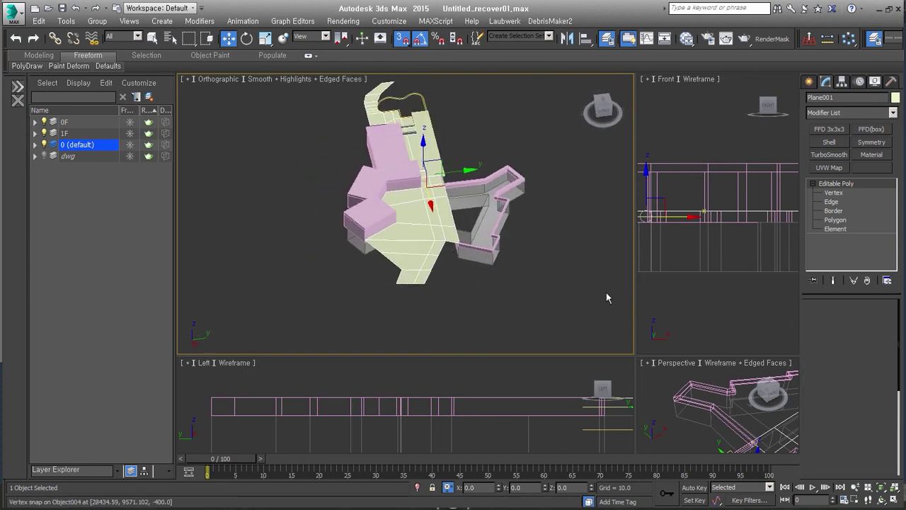
key(2)
click(449, 241)
ctrl+click(430, 276)
ctrl+click(453, 264)
mouse_move(453, 264)
alt+middle_down()
mouse_move(463, 284)
mouse_move(453, 233)
alt+middle_up()
Step: Pull the selected edges down and outward into new faces using Screen coordinates
drag(453, 232, 457, 231)
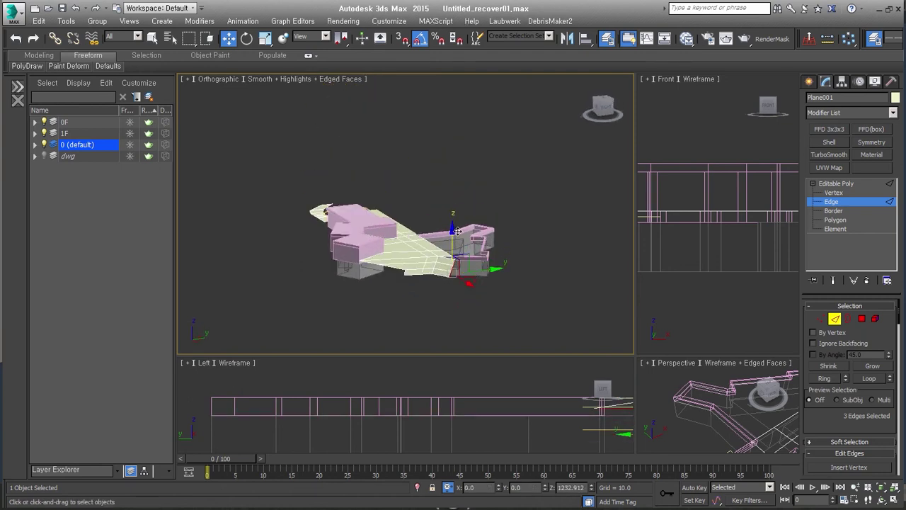
mouse_move(458, 231)
alt+middle_down()
mouse_move(474, 266)
mouse_move(446, 208)
alt+middle_up()
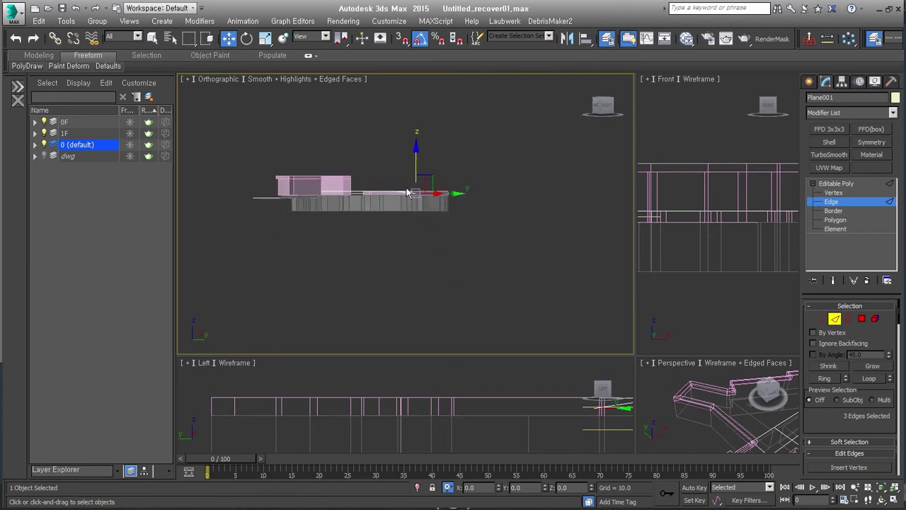
scroll(408, 193, up, 4)
click(320, 36)
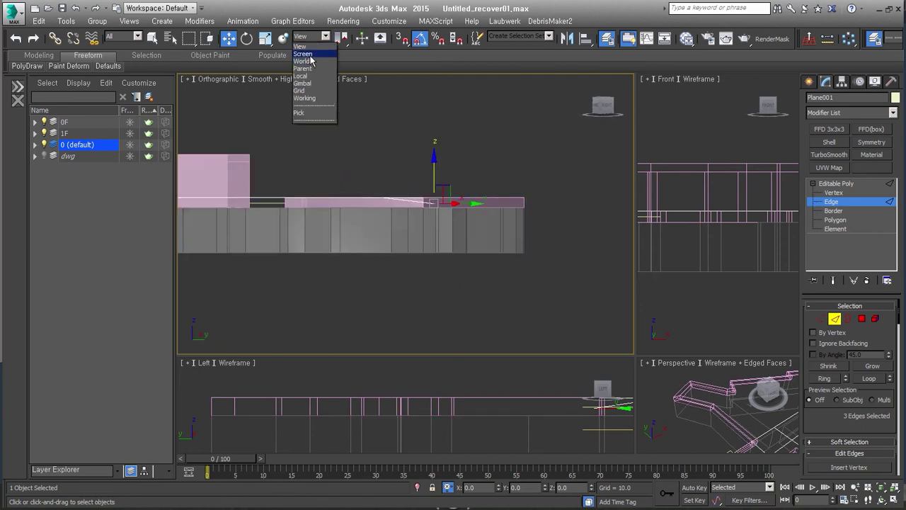
click(311, 55)
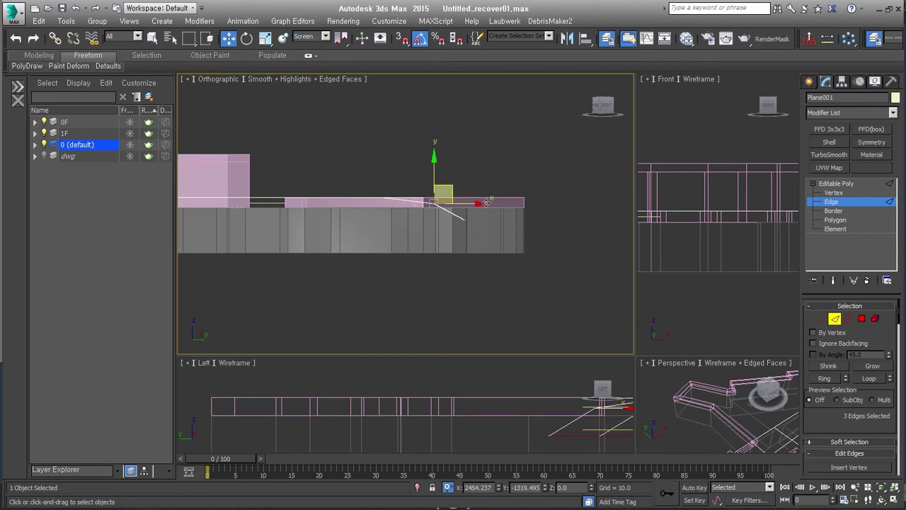
drag(452, 188, 516, 231)
mouse_move(517, 231)
alt+middle_down()
mouse_move(412, 250)
mouse_move(516, 263)
alt+middle_up()
Step: Extend the edge selection across all three rows and slide those edge columns along X
shift+click(502, 232)
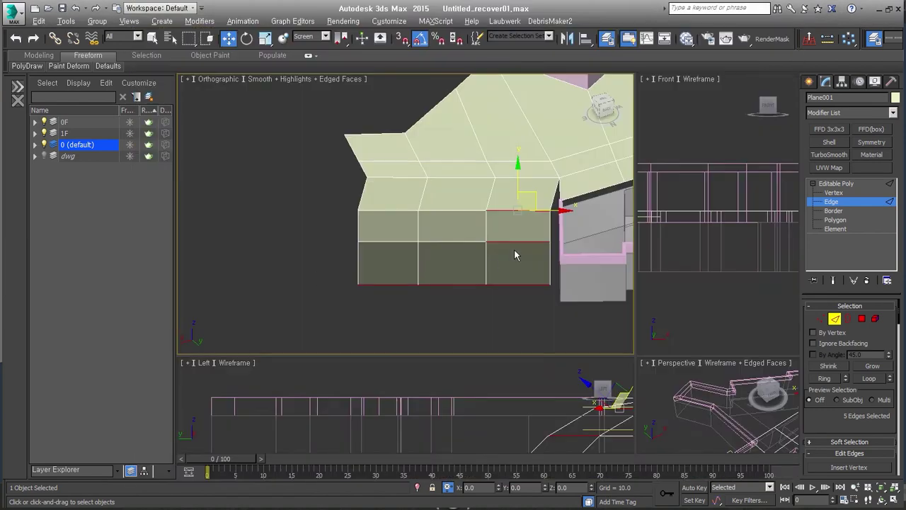
key(alt+l)
drag(489, 210, 499, 209)
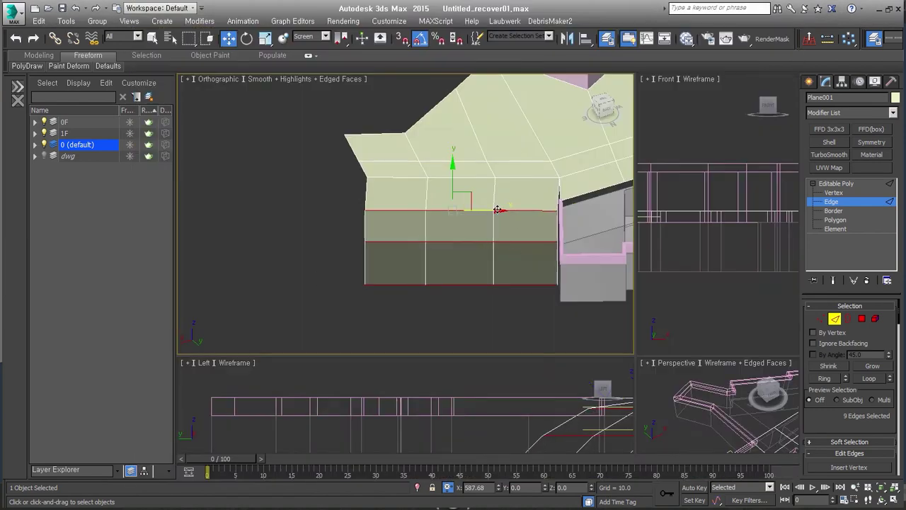
mouse_move(499, 210)
alt+middle_down()
mouse_move(524, 272)
mouse_move(510, 262)
mouse_move(484, 282)
alt+middle_up()
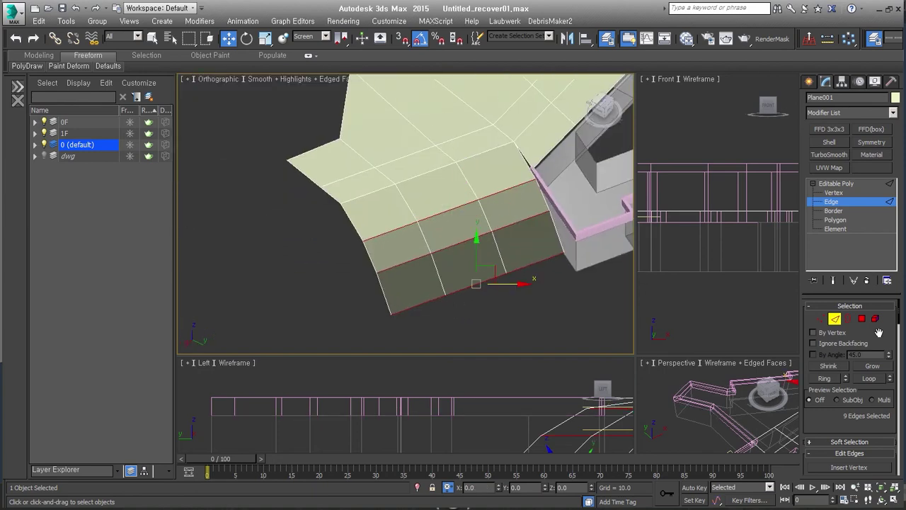
click(833, 320)
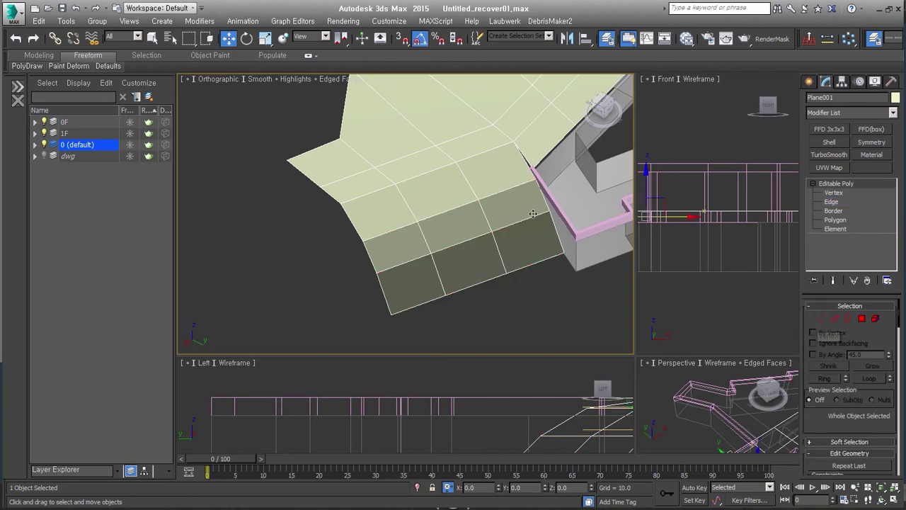
Step: Preview the plane with TurboSmooth, isolate it, then remove the TurboSmooth again
alt+middle_drag(533, 213, 488, 318)
key(ctrl+t)
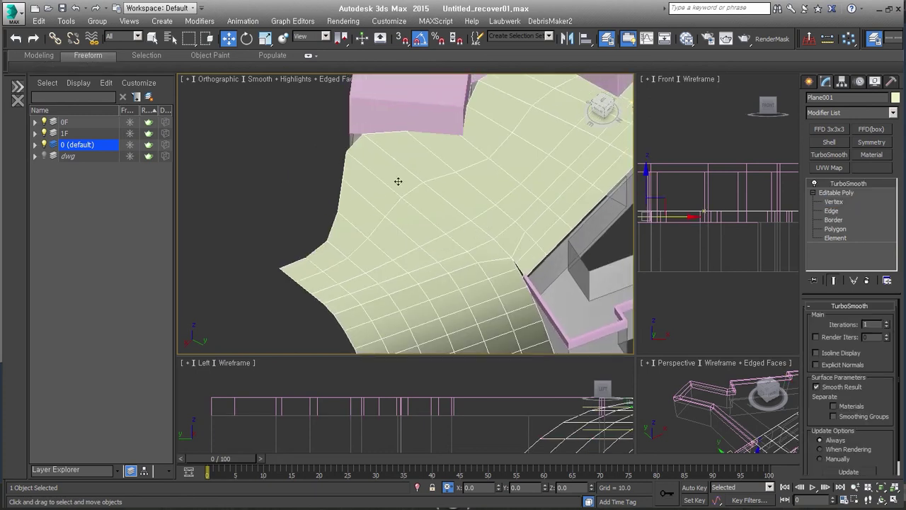
middle_drag(540, 138, 489, 134)
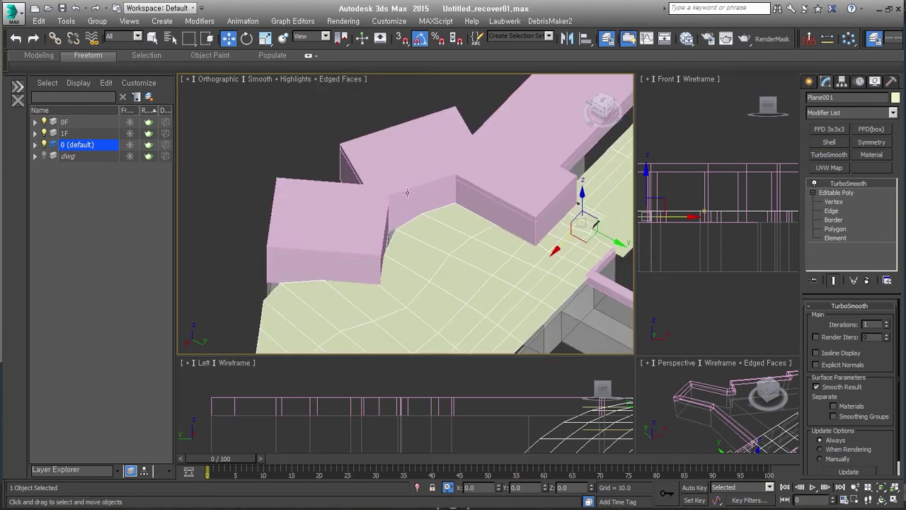
mouse_move(578, 229)
alt+middle_down()
mouse_move(362, 295)
mouse_move(389, 289)
mouse_move(371, 251)
alt+middle_up()
key(alt+q)
scroll(453, 185, up, 5)
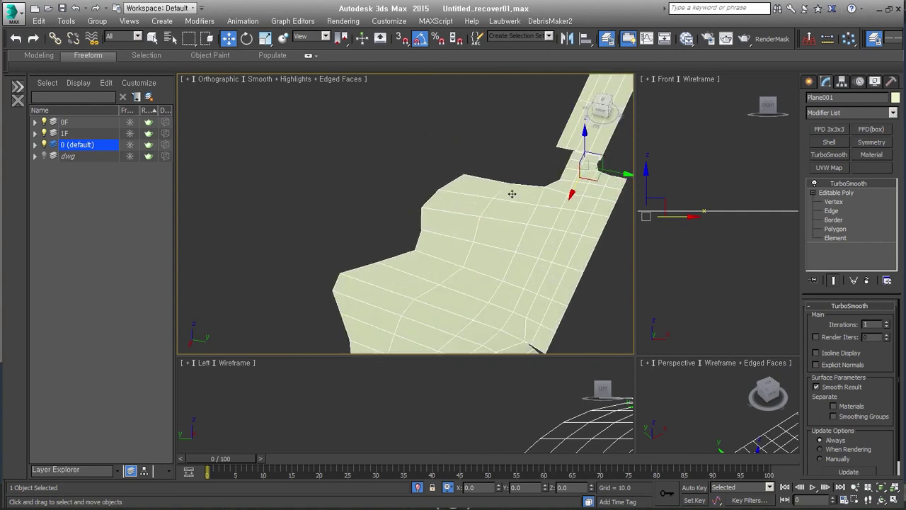
scroll(451, 210, up, 2)
scroll(451, 209, down, 2)
click(867, 281)
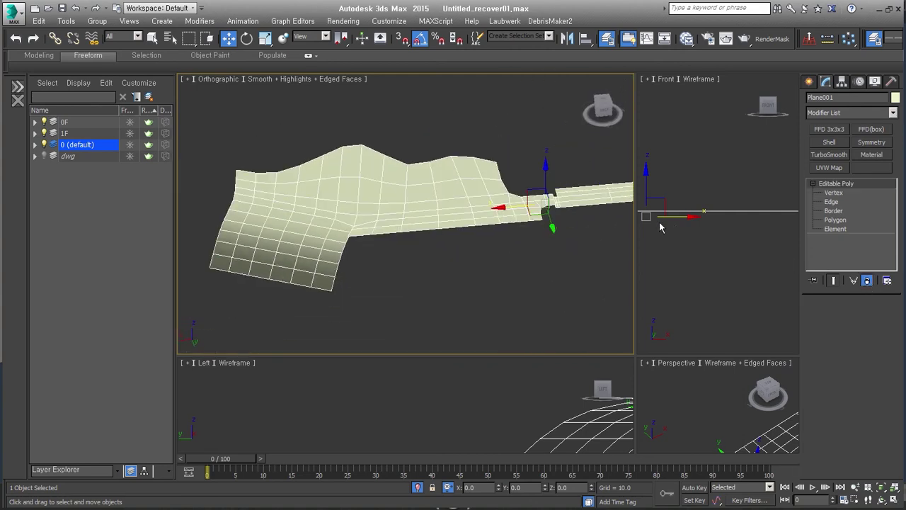
alt+middle_drag(675, 228, 478, 249)
scroll(467, 263, up, 3)
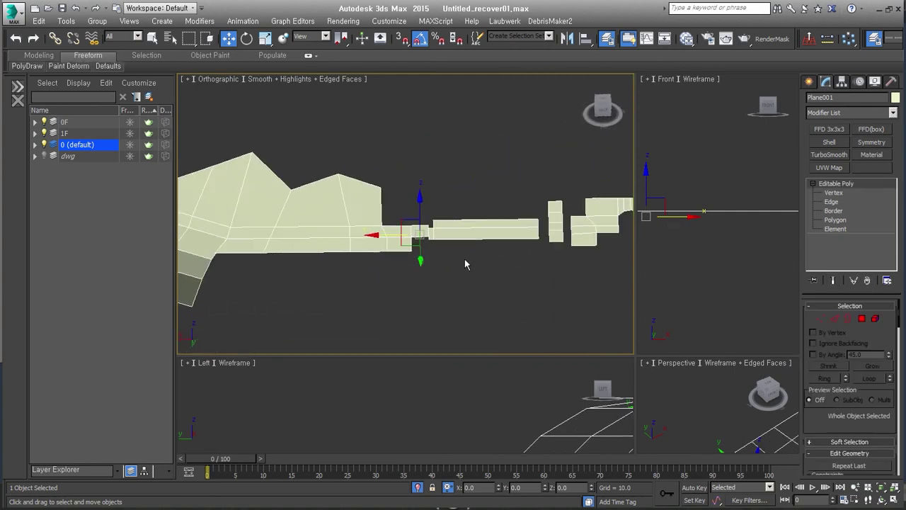
click(875, 319)
Step: Select the plane's right-hand strip by element and detach it as Object006
scroll(447, 255, down, 3)
alt+middle_drag(448, 255, 337, 266)
drag(331, 291, 527, 154)
middle_drag(387, 246, 447, 247)
key(ctrl+d)
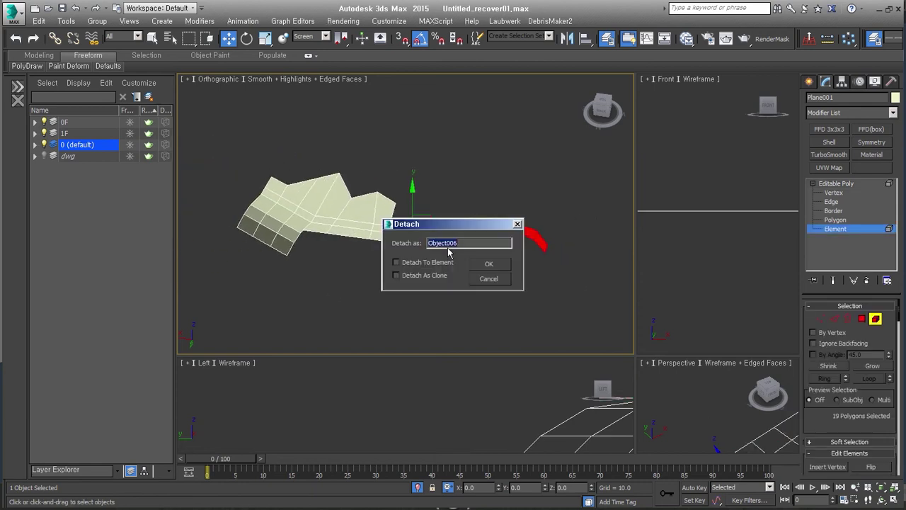
key(Return)
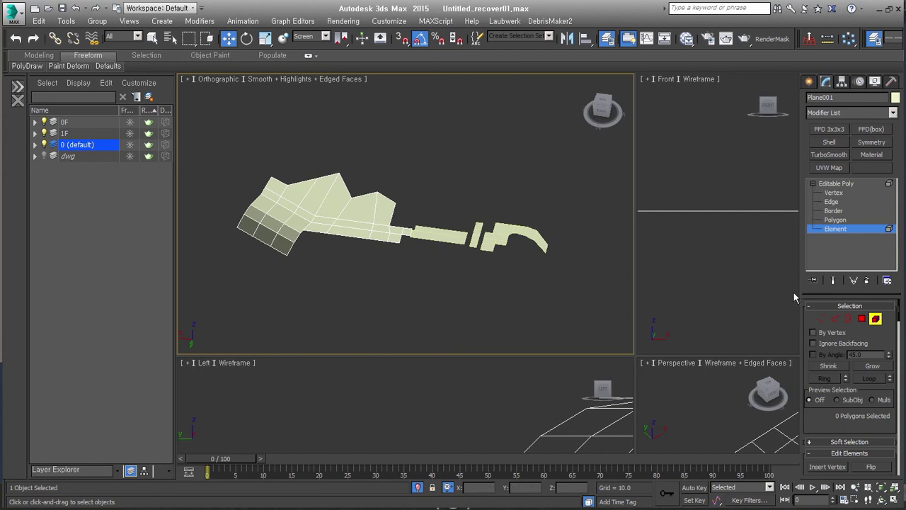
click(876, 319)
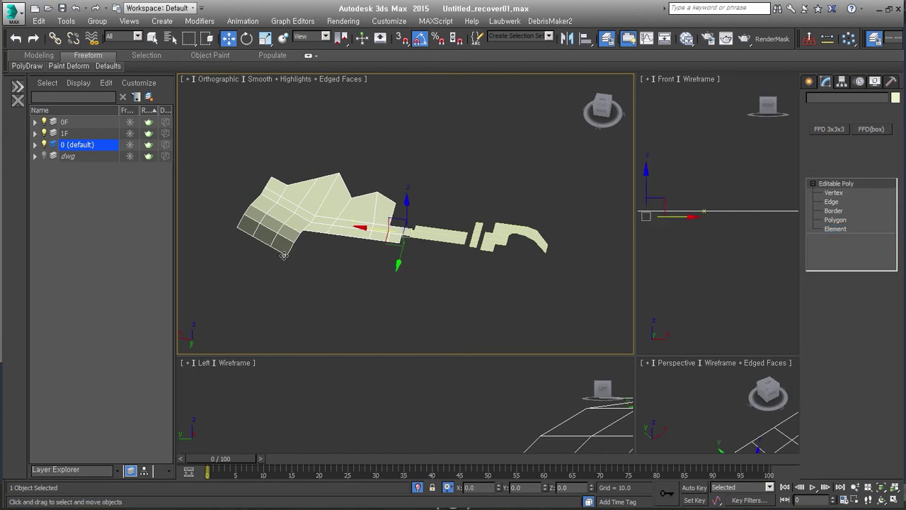
Step: Apply TurboSmooth at 1 iteration to the remaining ground plane
alt+middle_drag(319, 259, 362, 254)
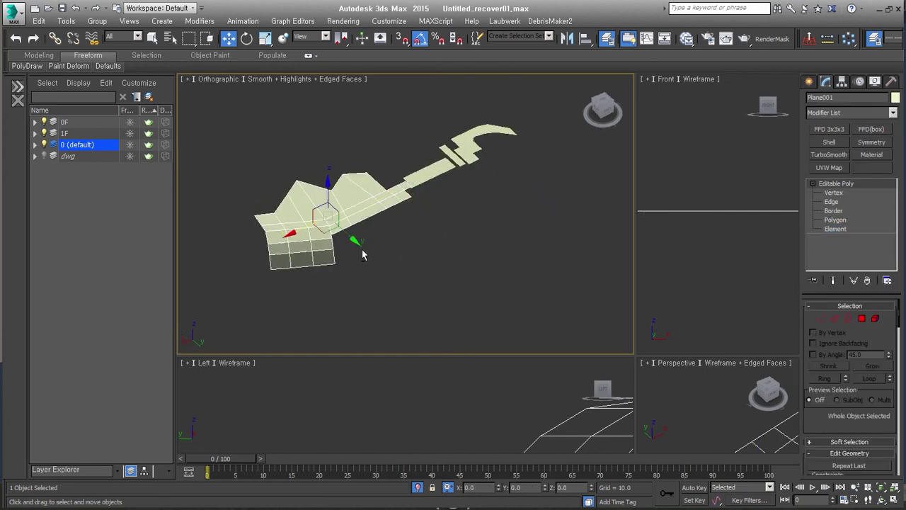
middle_drag(367, 252, 409, 265)
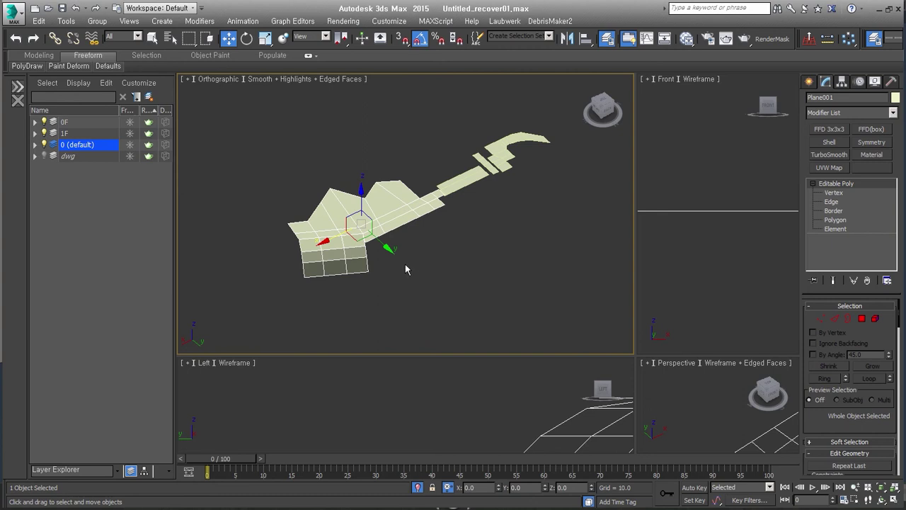
key(ctrl+t)
alt+middle_drag(364, 267, 361, 216)
scroll(362, 216, up, 5)
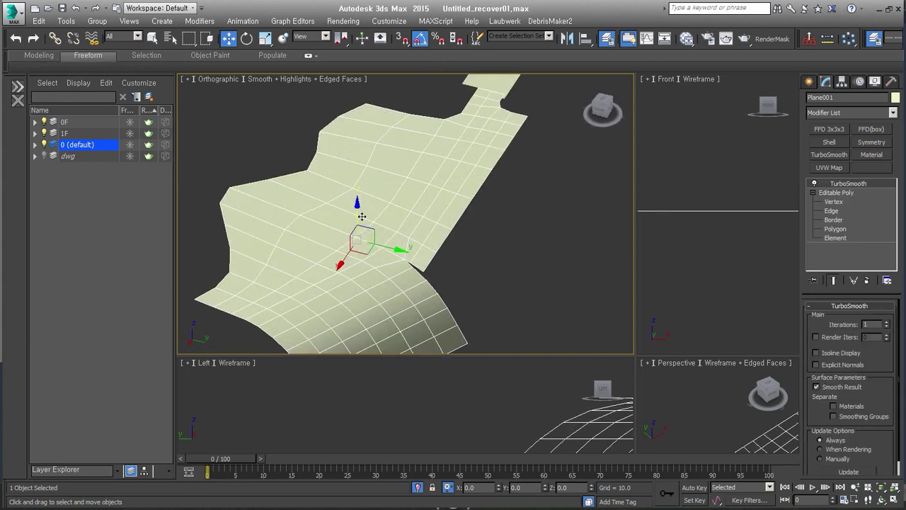
middle_drag(216, 202, 304, 198)
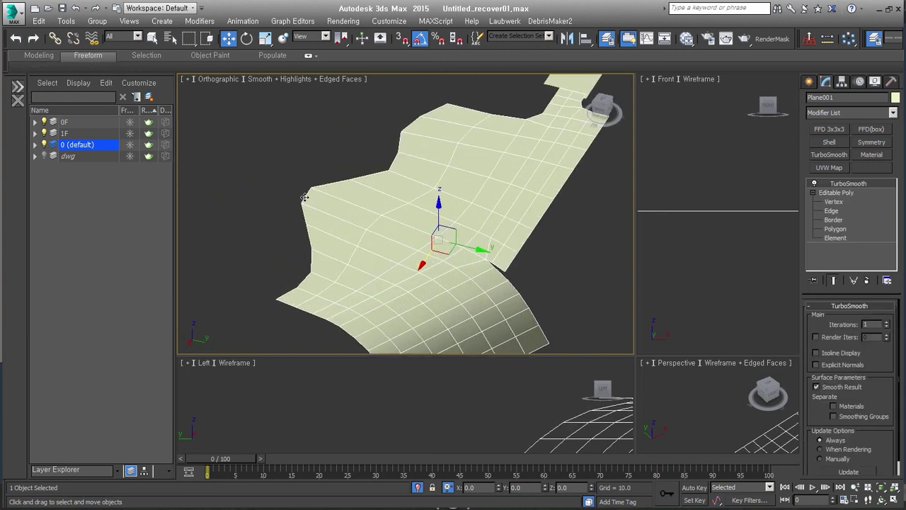
click(833, 222)
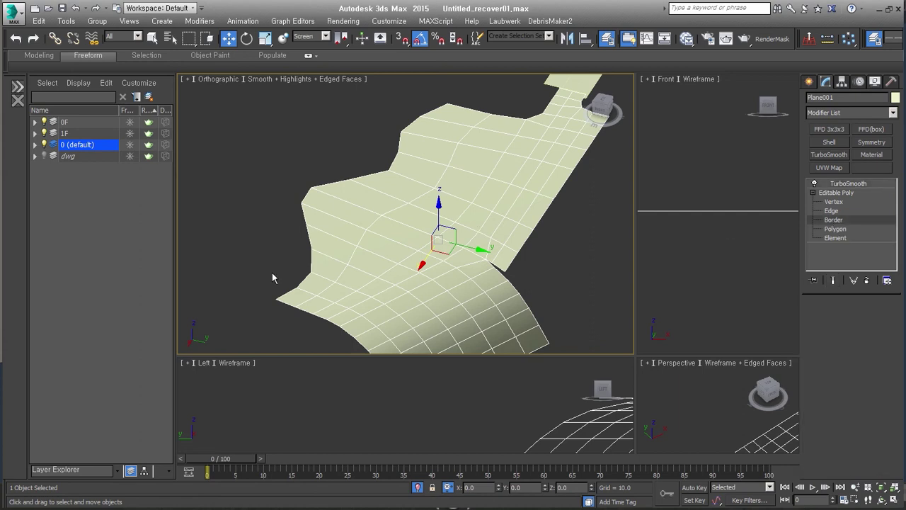
Step: Select the ground plane's outer border edges, trimming unwanted edges from the selection
click(299, 287)
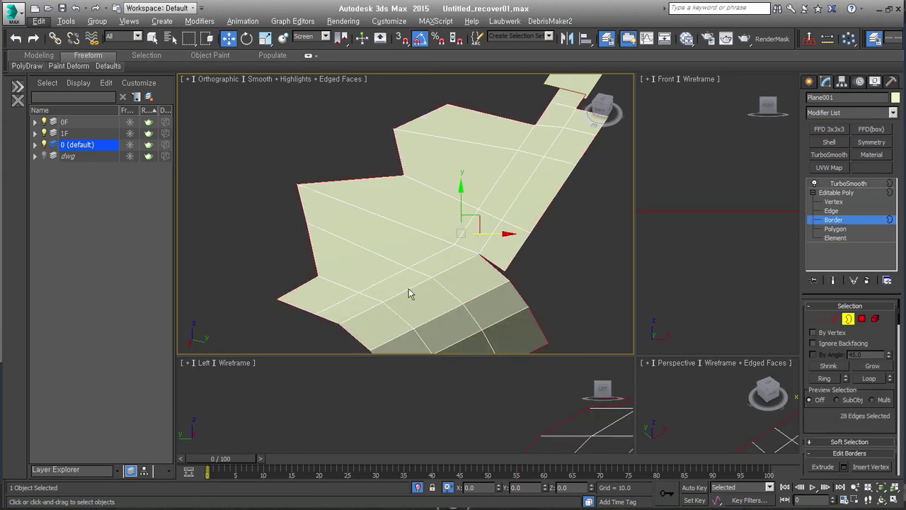
middle_drag(408, 294, 486, 276)
key(2)
drag(552, 343, 381, 259)
drag(588, 315, 477, 201)
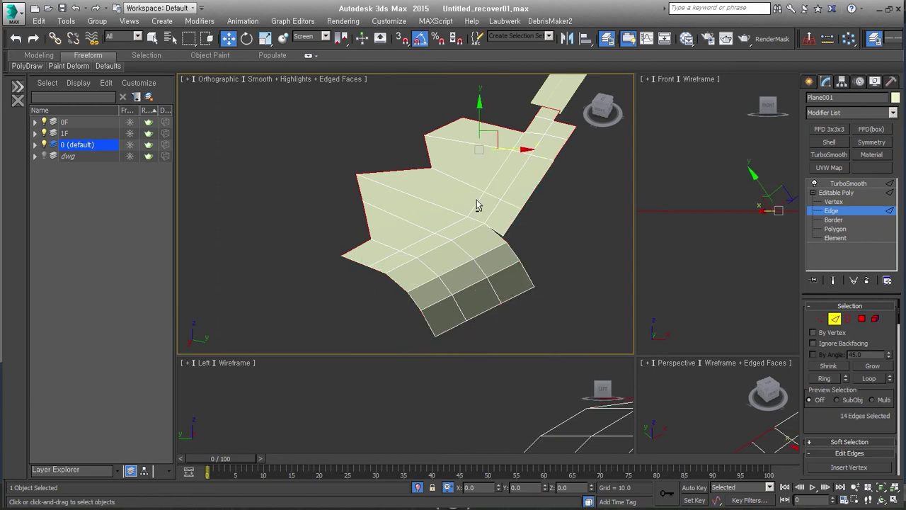
middle_drag(599, 200, 565, 239)
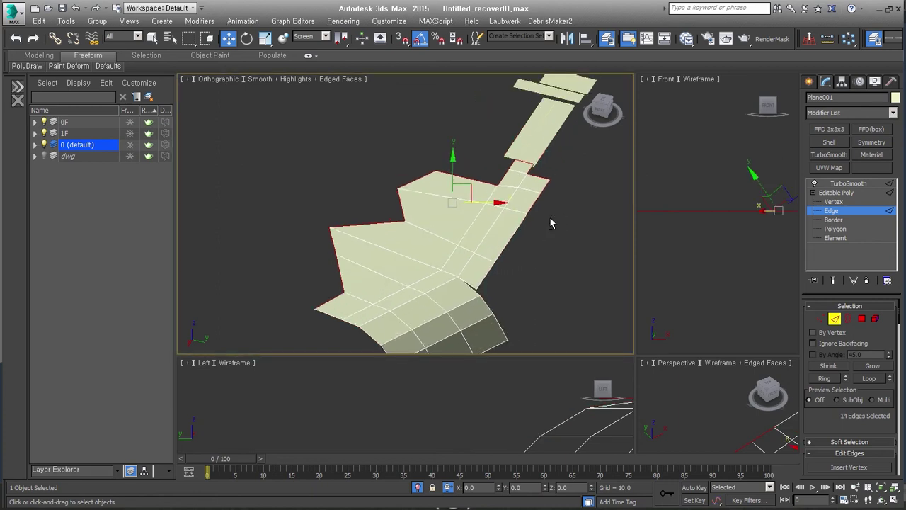
alt+middle_drag(529, 264, 510, 257)
mouse_move(457, 171)
alt+middle_down()
mouse_move(474, 237)
mouse_move(425, 177)
alt+middle_up()
Step: Shift-move the border edges down in View coordinates to form thick side faces
click(315, 37)
click(305, 42)
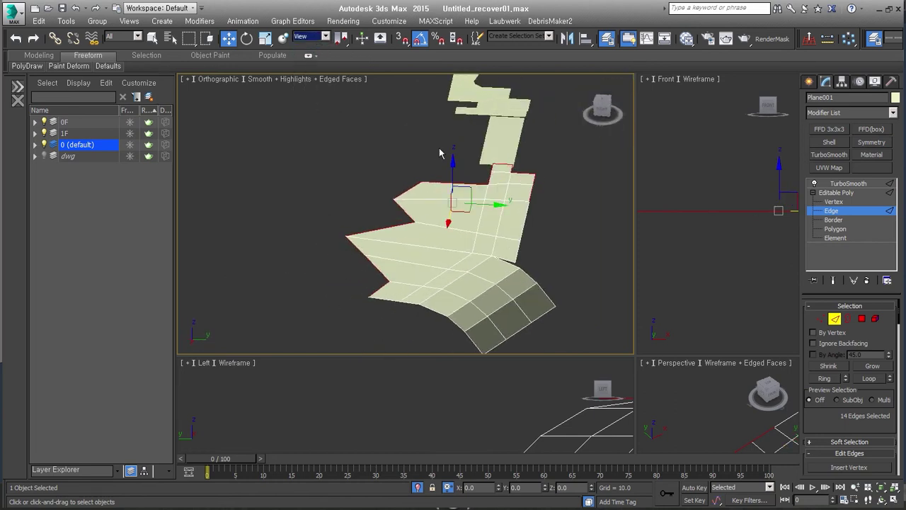
shift+drag(451, 173, 453, 195)
mouse_move(362, 254)
alt+middle_down()
mouse_move(517, 252)
mouse_move(465, 253)
mouse_move(559, 285)
alt+middle_up()
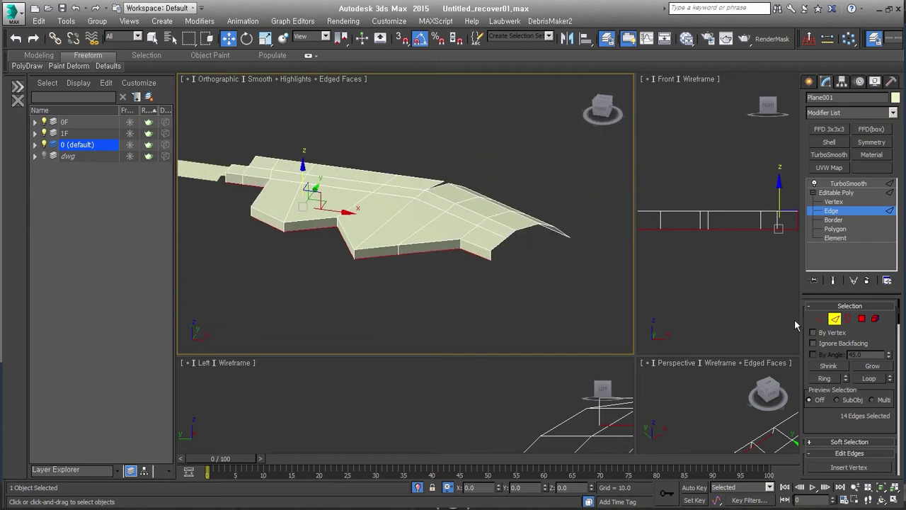
ctrl+click(862, 319)
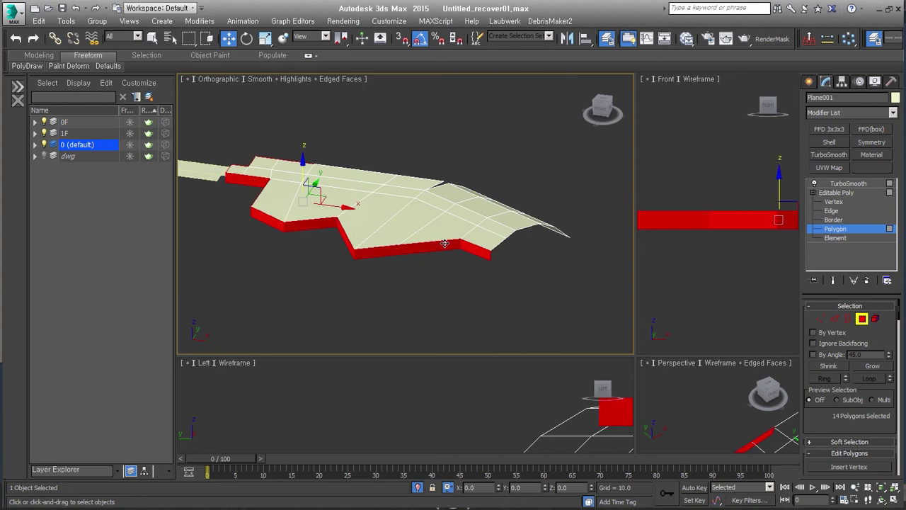
Step: Set the ground polygons' Auto Smooth threshold to 10.0
scroll(815, 423, down, 5)
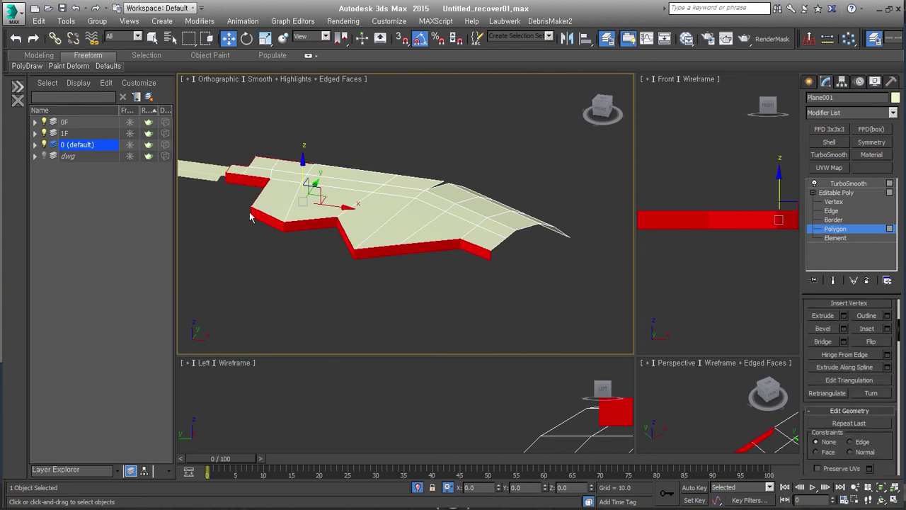
scroll(885, 446, down, 3)
scroll(885, 446, down, 3)
scroll(807, 323, down, 2)
click(865, 471)
text(10.0)
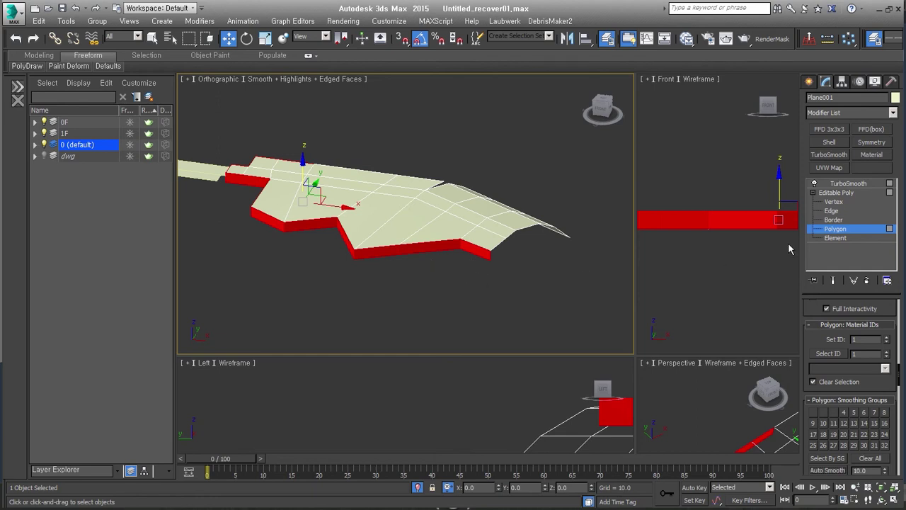
Step: Return to the TurboSmooth result and view the smoothed ground from another angle
click(867, 228)
click(848, 183)
mouse_move(480, 265)
alt+middle_down()
mouse_move(429, 269)
mouse_move(469, 277)
mouse_move(486, 270)
alt+middle_up()
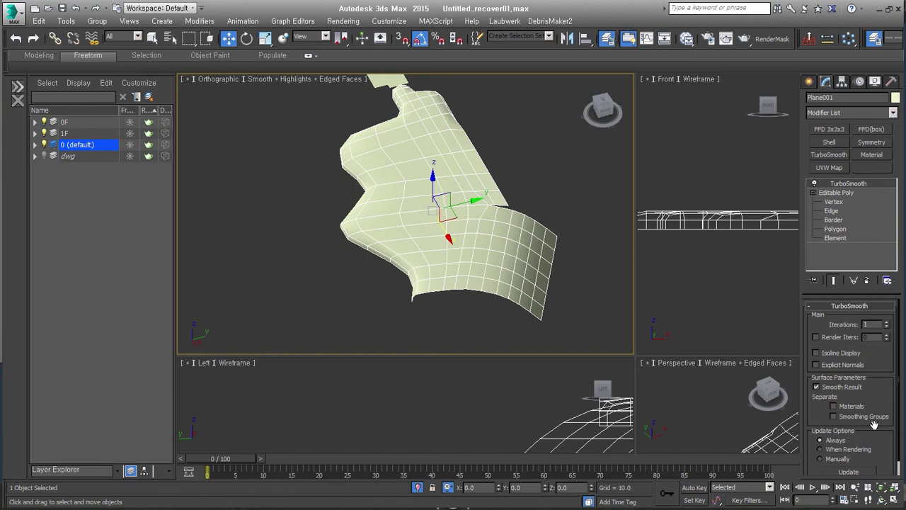
Step: Turn on Separate by Smoothing Groups in TurboSmooth and check the sharpened edges
click(833, 416)
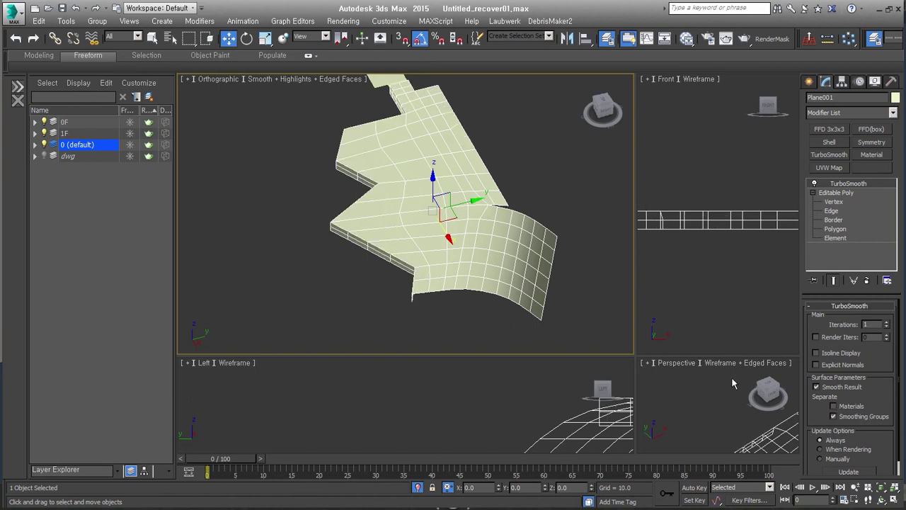
alt+middle_drag(508, 316, 428, 290)
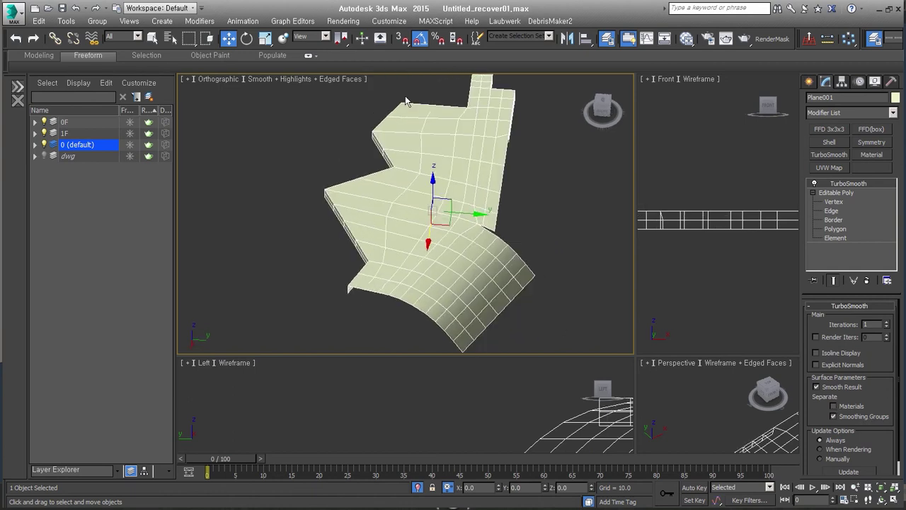
mouse_move(360, 245)
alt+middle_down()
mouse_move(425, 241)
mouse_move(399, 231)
alt+middle_up()
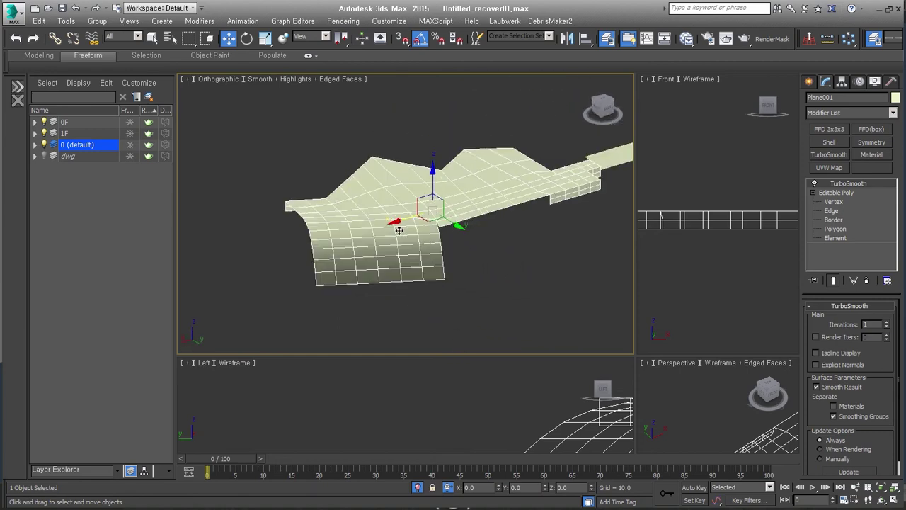
Step: Set TurboSmooth Iterations to 2 and add an Edit Poly modifier above it
click(886, 322)
mouse_move(468, 254)
alt+middle_down()
mouse_move(577, 288)
mouse_move(554, 294)
alt+middle_up()
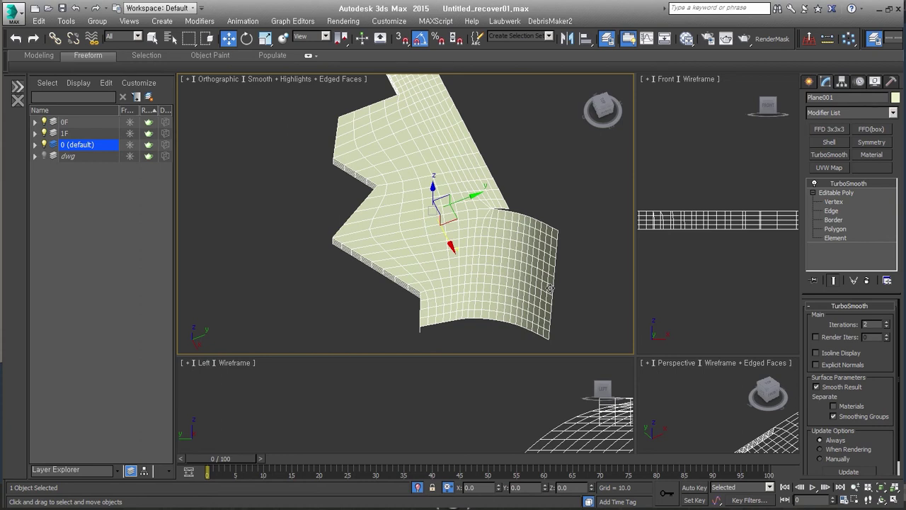
mouse_move(549, 286)
alt+middle_down()
mouse_move(624, 253)
mouse_move(507, 271)
alt+middle_up()
mouse_move(364, 179)
alt+middle_down()
mouse_move(386, 203)
mouse_move(360, 226)
alt+middle_up()
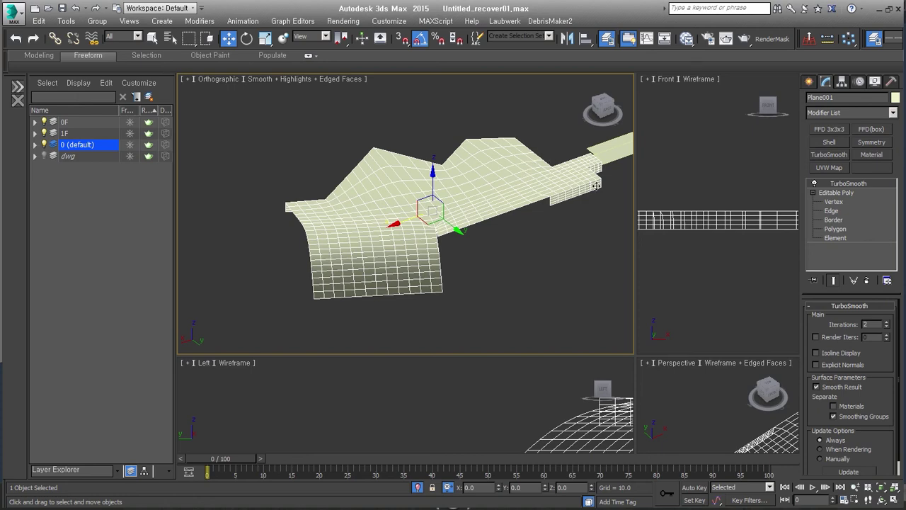
alt+middle_drag(623, 227, 534, 264)
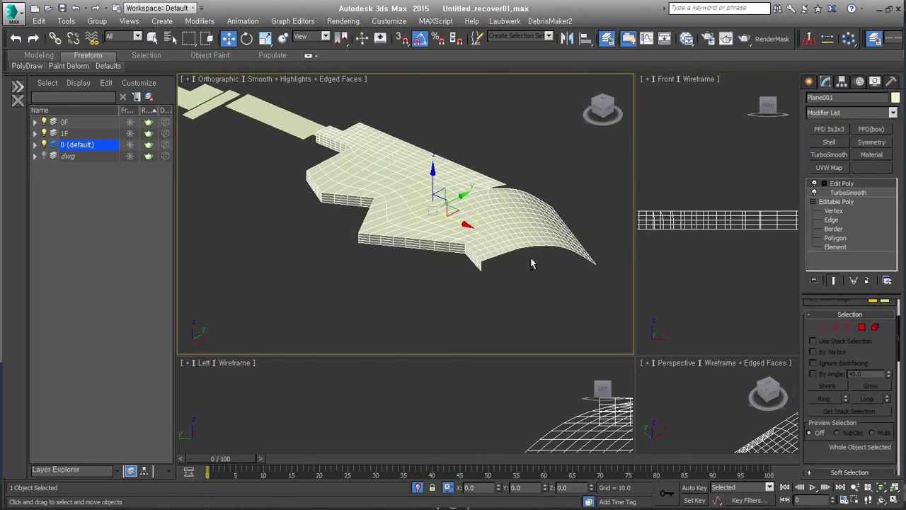
Step: Delete the ground's selected side polygons and return to object level
click(861, 327)
scroll(443, 268, up, 2)
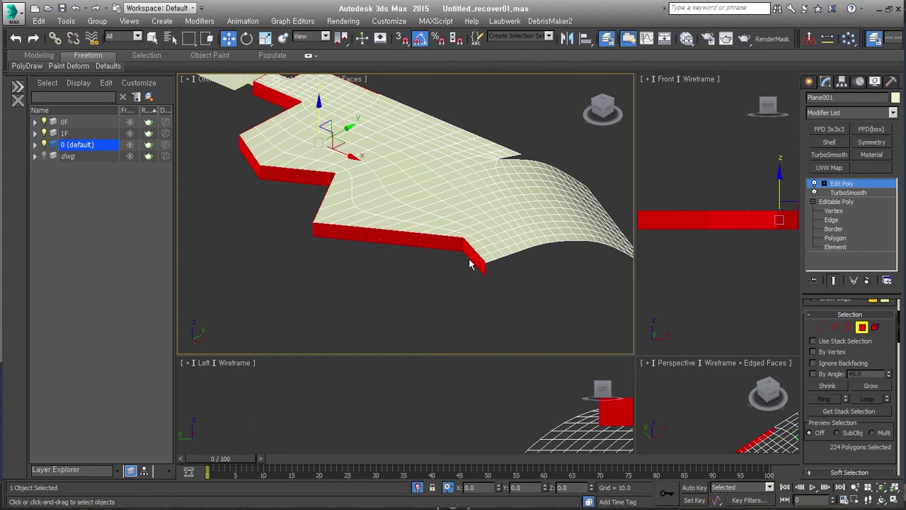
key(Delete)
alt+middle_drag(469, 259, 508, 255)
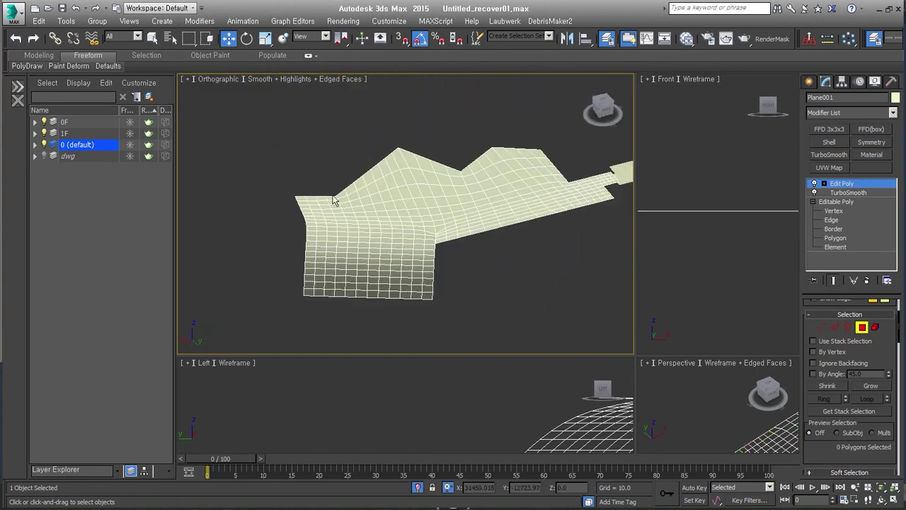
click(828, 185)
alt+middle_drag(595, 245, 571, 225)
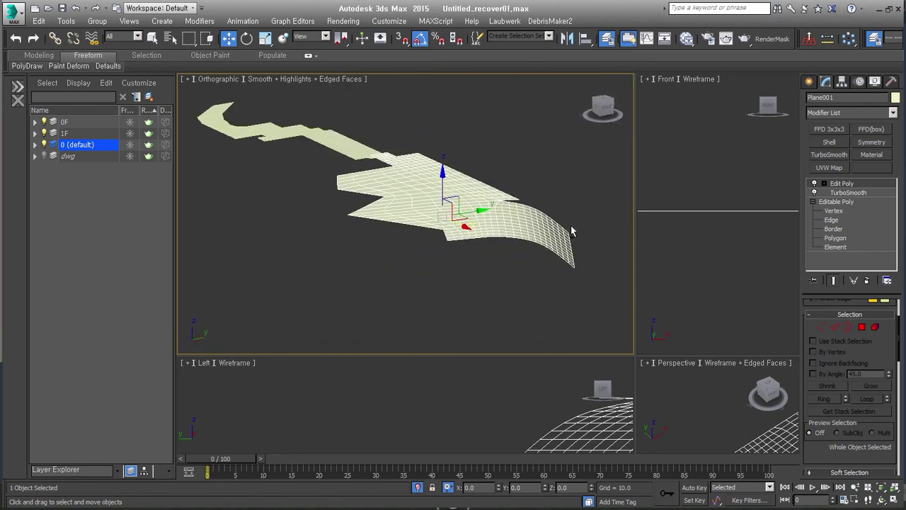
alt+middle_drag(581, 247, 513, 259)
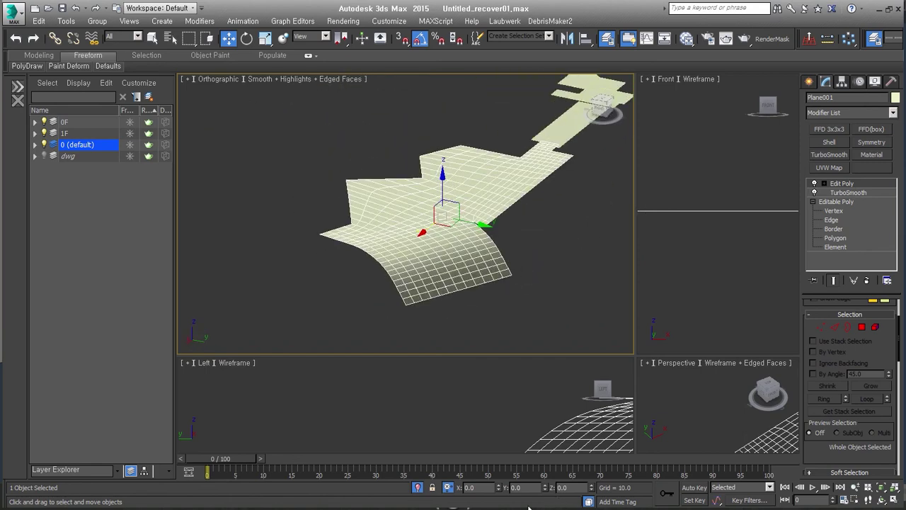
Step: Unhide the rest of the scene and select the ground-floor walls alongside the ground
click(417, 488)
scroll(460, 233, down, 3)
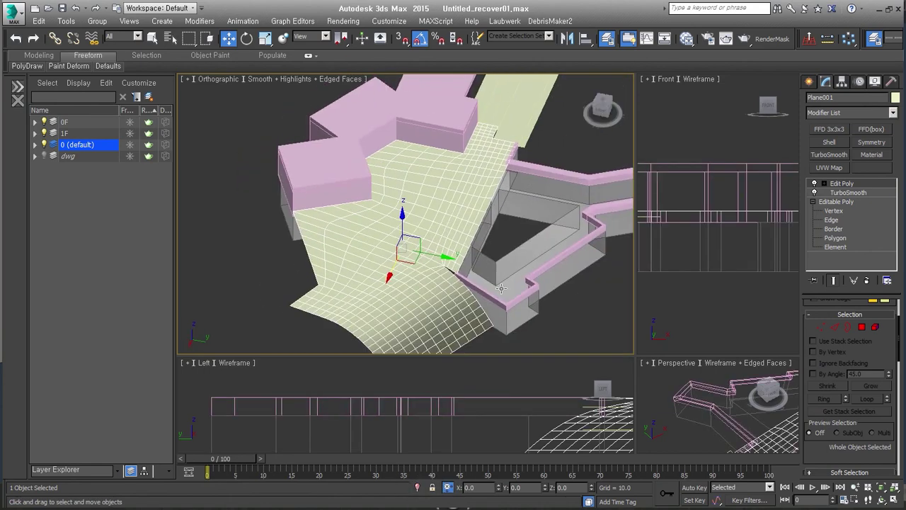
scroll(454, 221, down, 3)
mouse_move(484, 314)
alt+middle_down()
mouse_move(478, 291)
mouse_move(490, 298)
mouse_move(399, 281)
alt+middle_up()
click(478, 291)
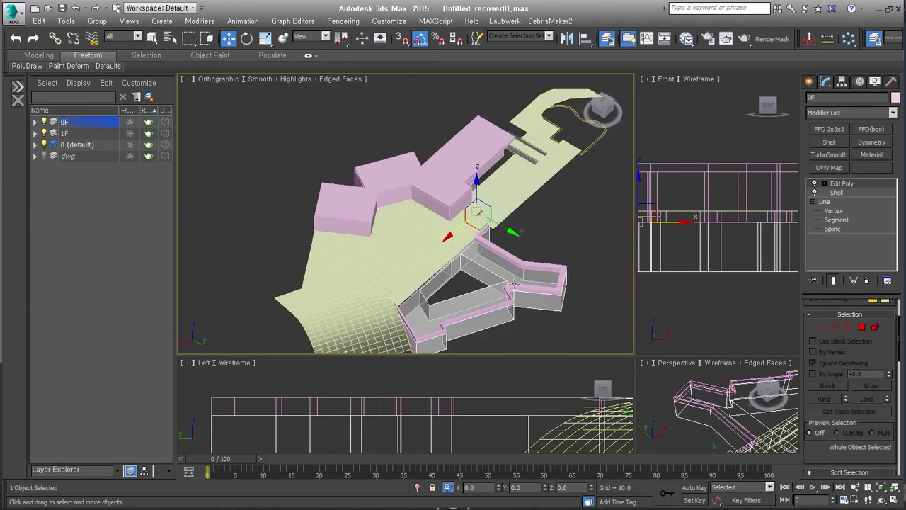
mouse_move(531, 296)
alt+middle_down()
mouse_move(456, 282)
mouse_move(403, 230)
alt+middle_up()
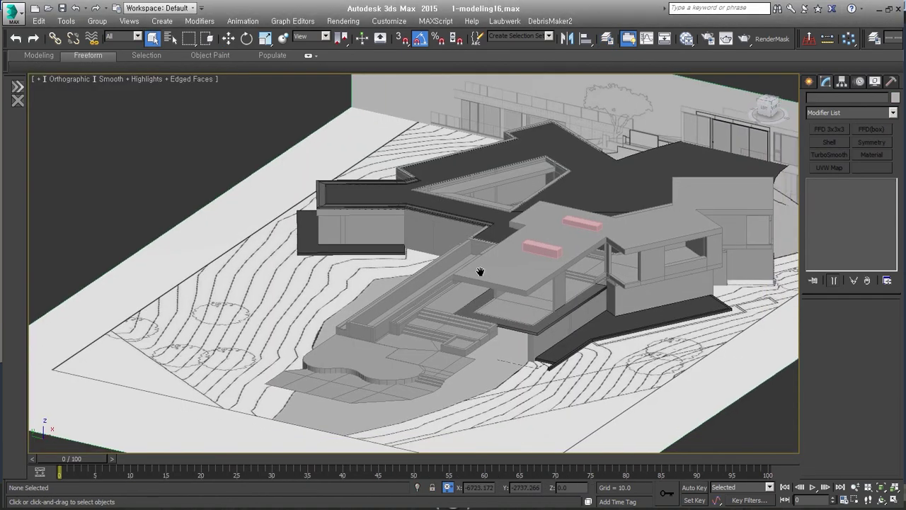
Step: Orbit and pan around the finished house on the contoured site in l-modeling16.max
alt+middle_drag(480, 272, 478, 255)
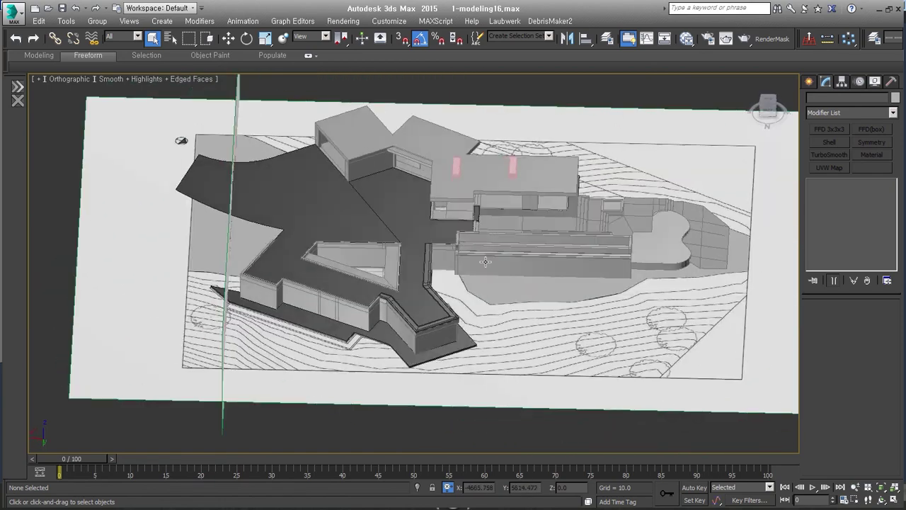
mouse_move(478, 255)
alt+middle_down()
mouse_move(368, 210)
mouse_move(333, 206)
mouse_move(343, 204)
mouse_move(307, 167)
alt+middle_up()
click(368, 209)
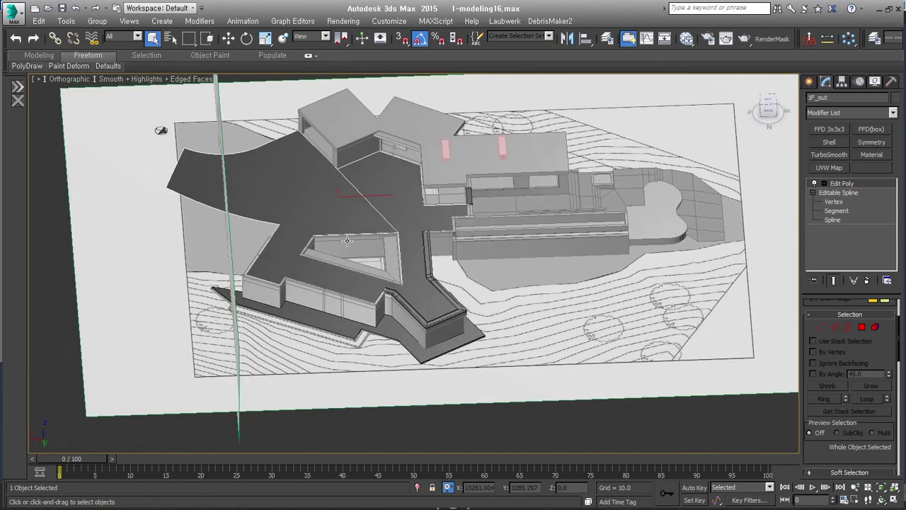
alt+middle_drag(301, 257, 288, 254)
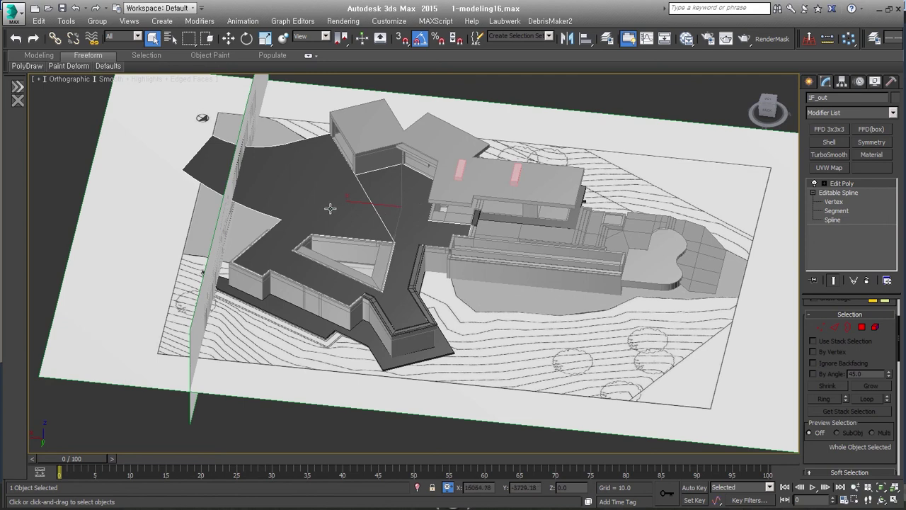
alt+middle_drag(402, 272, 421, 286)
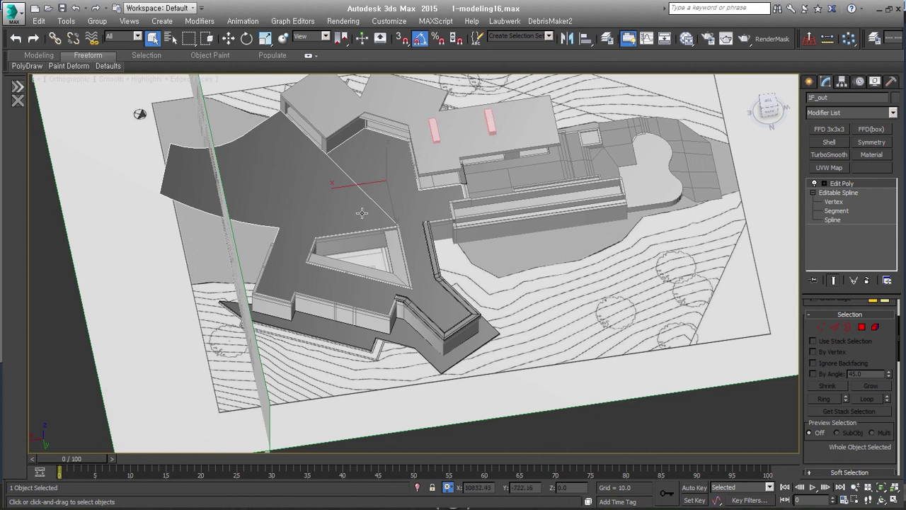
middle_drag(362, 213, 391, 212)
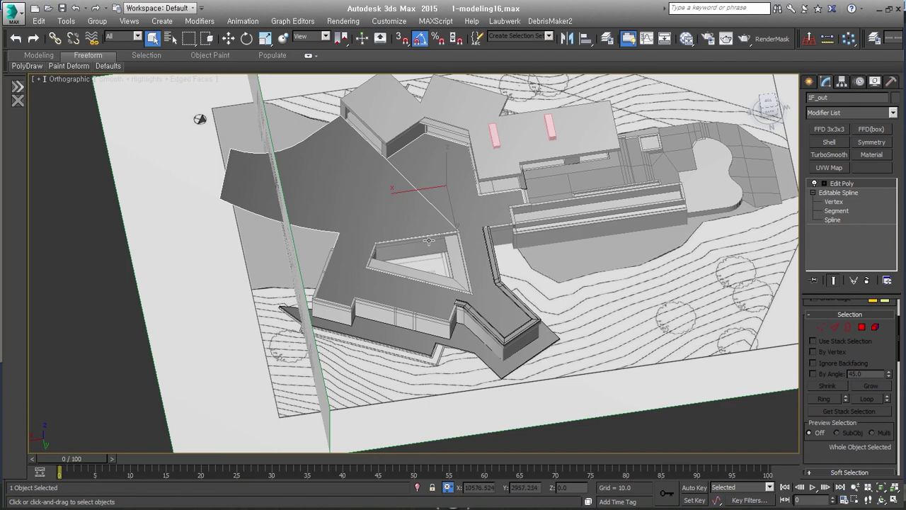
Step: Orbit and zoom around the site model, selecting the Plane004 planter
alt+middle_drag(369, 211, 332, 209)
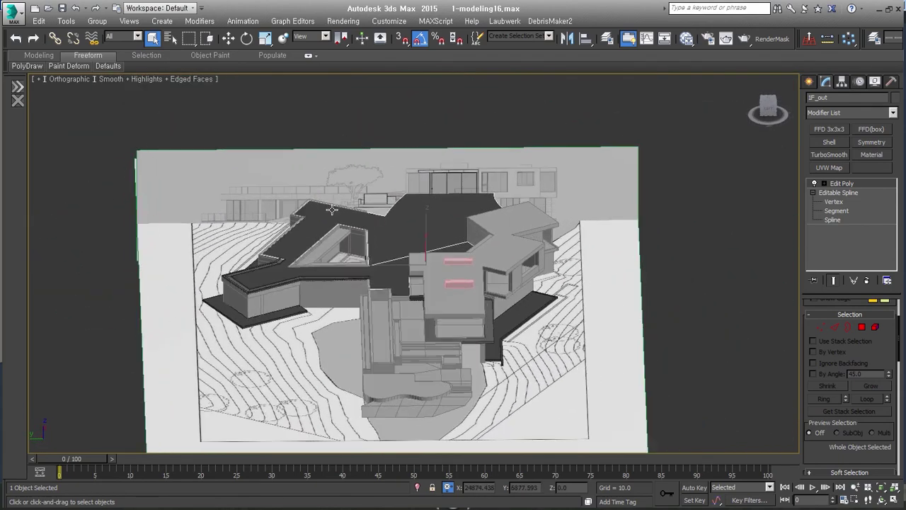
alt+middle_drag(332, 209, 514, 221)
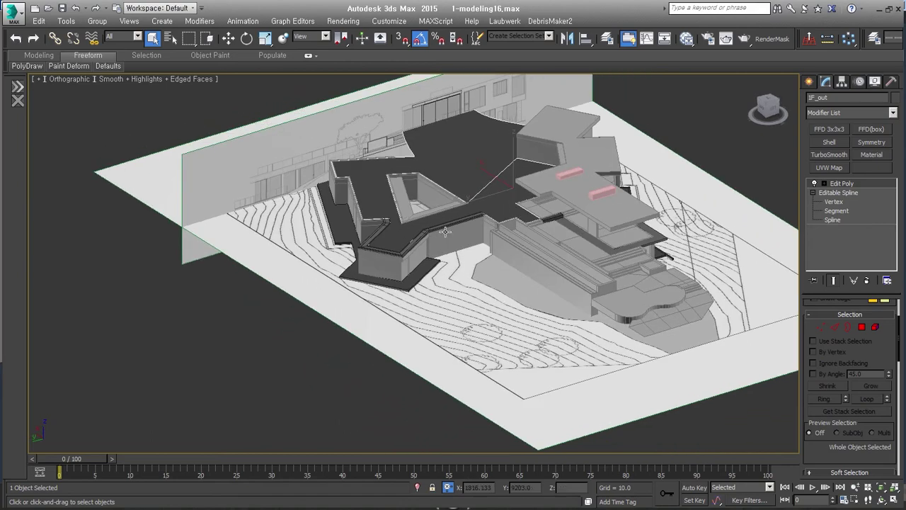
alt+middle_drag(414, 235, 421, 291)
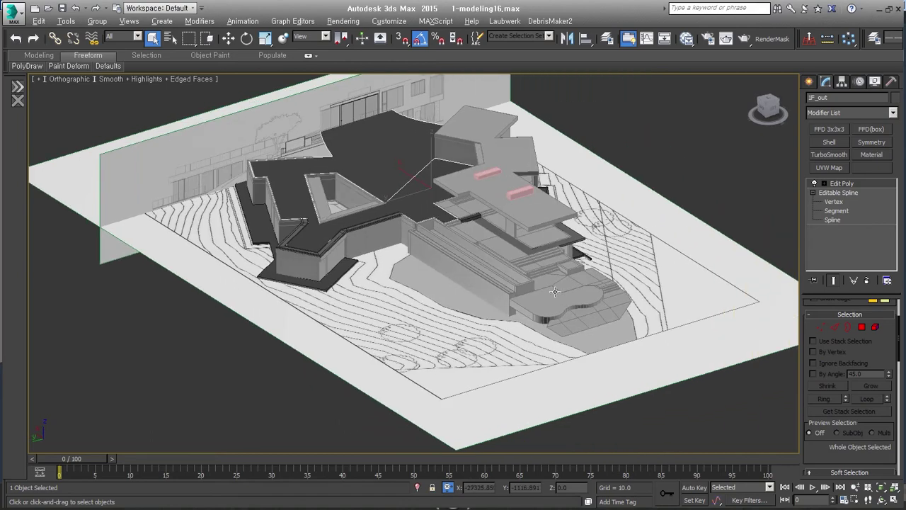
scroll(420, 291, up, 3)
scroll(421, 291, up, 3)
click(315, 347)
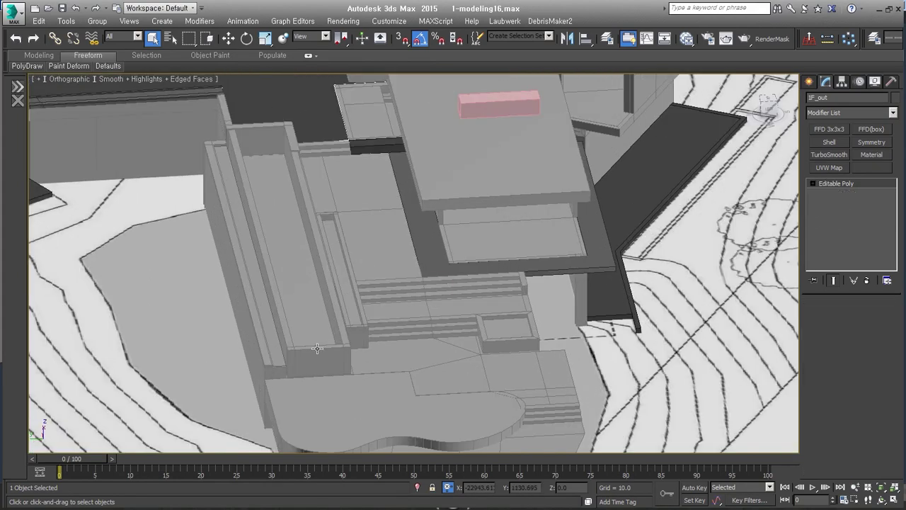
mouse_move(319, 348)
middle_down()
mouse_move(422, 359)
mouse_move(406, 306)
middle_up()
scroll(230, 208, up, 2)
scroll(262, 192, up, 2)
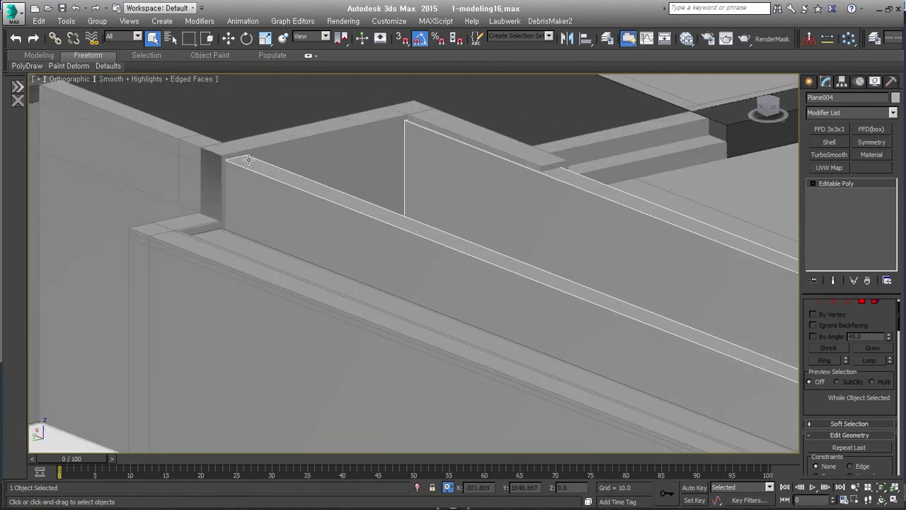
scroll(251, 160, up, 3)
scroll(221, 156, up, 2)
scroll(219, 155, down, 3)
alt+middle_drag(220, 156, 370, 166)
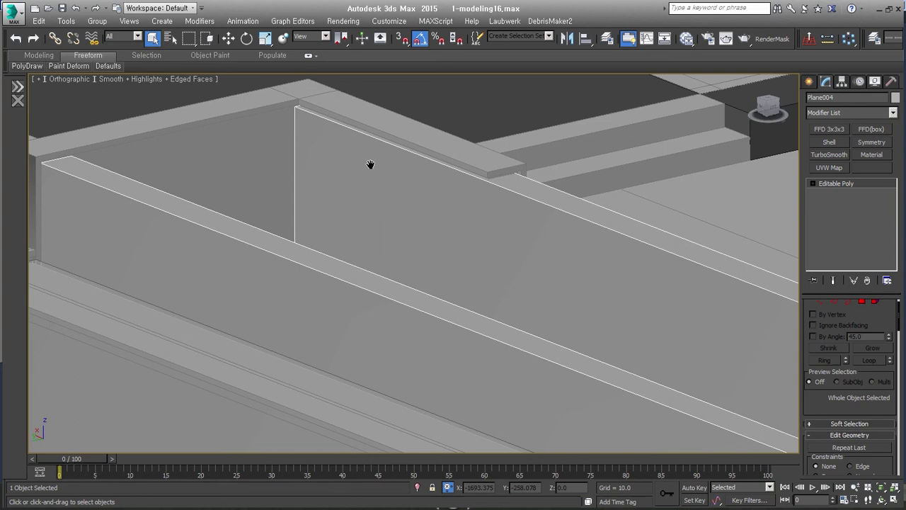
scroll(371, 166, up, 3)
scroll(462, 185, up, 1)
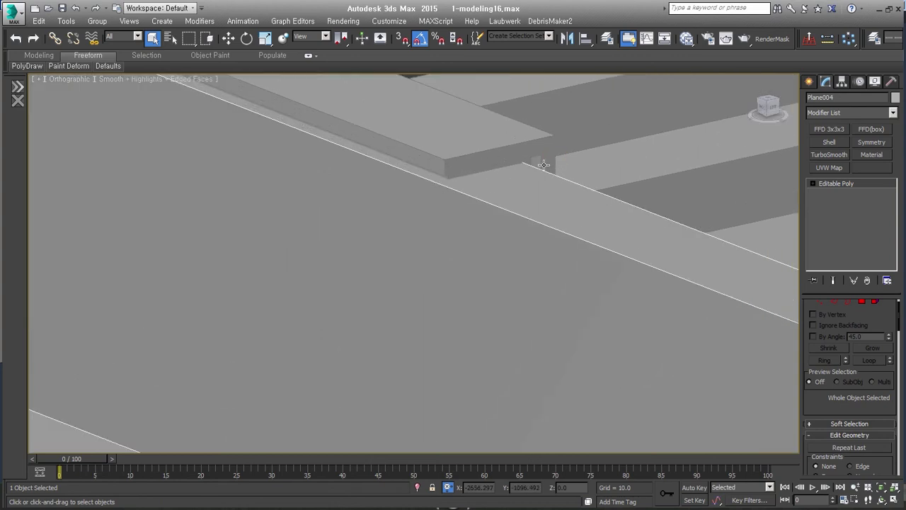
Step: Inspect along the slab edge, then select the 1F_out outline and zoom onto it
alt+middle_drag(536, 174, 481, 213)
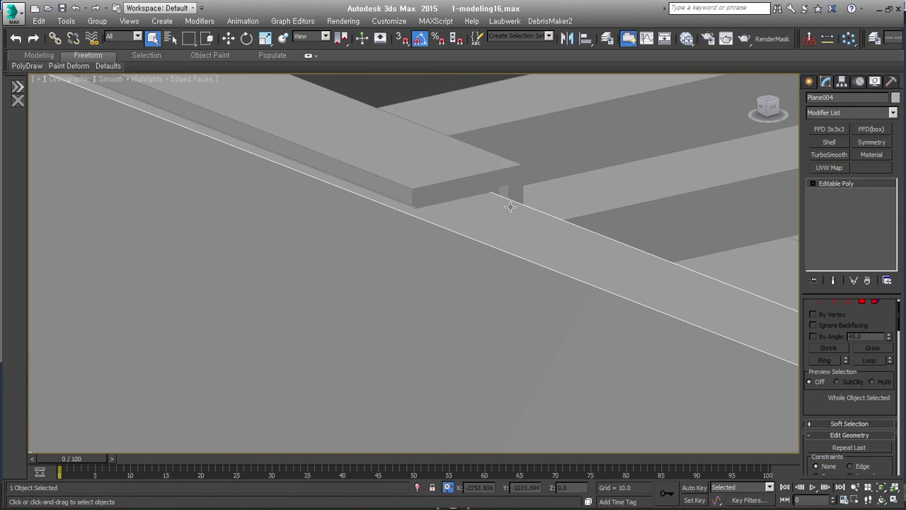
scroll(456, 214, down, 3)
scroll(456, 214, down, 2)
scroll(456, 214, down, 2)
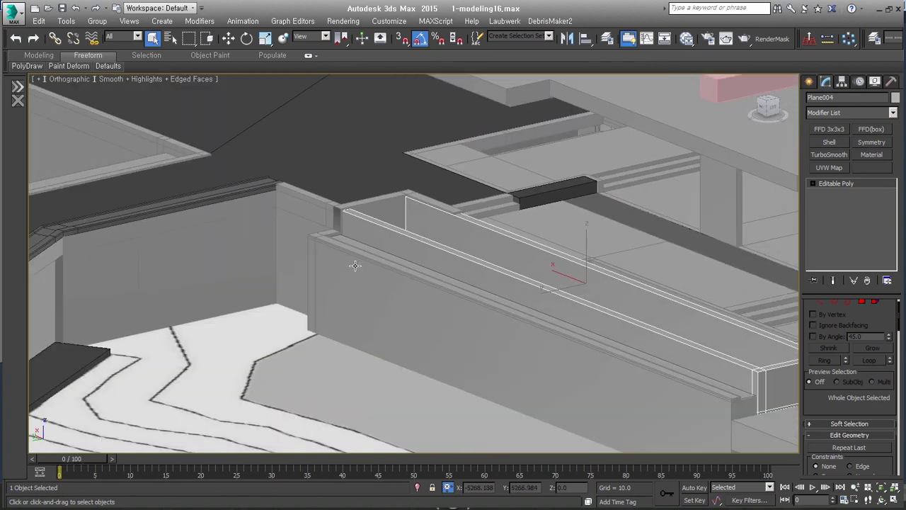
middle_drag(684, 376, 686, 375)
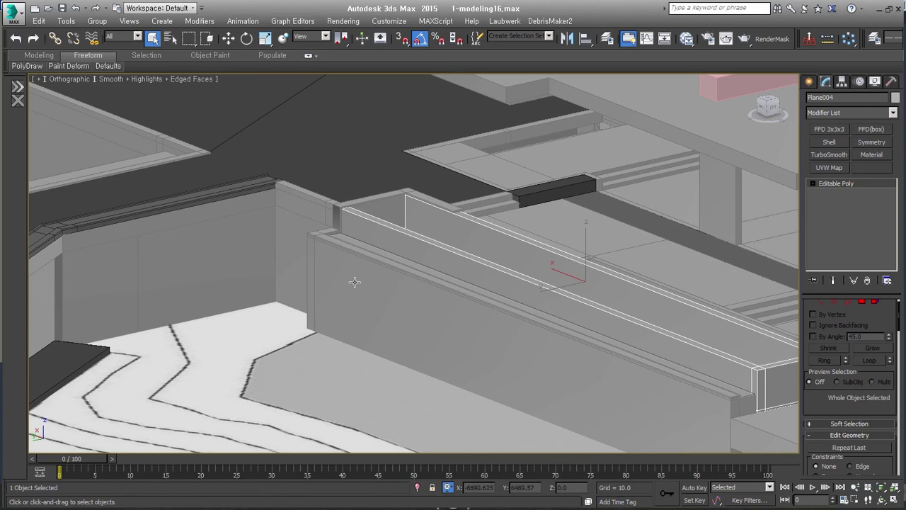
scroll(656, 306, down, 2)
scroll(616, 287, down, 3)
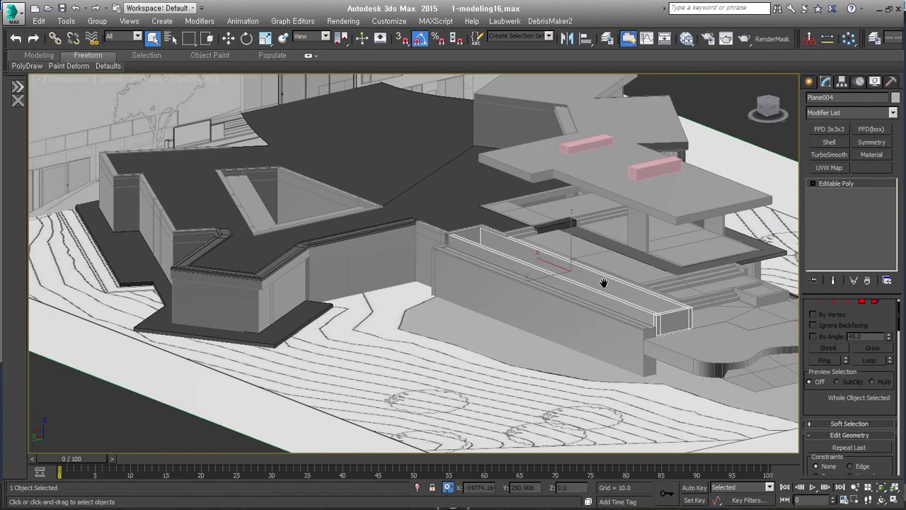
scroll(603, 283, down, 3)
alt+middle_drag(668, 282, 613, 291)
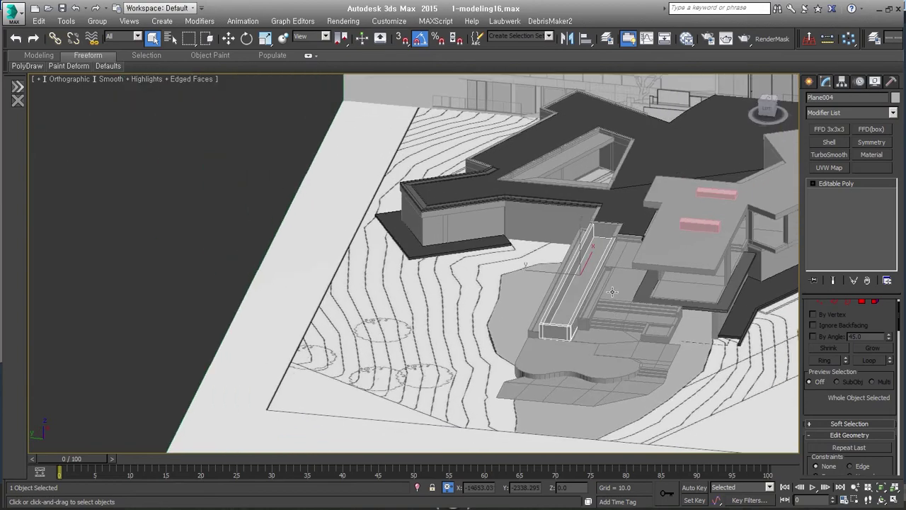
middle_drag(730, 272, 630, 294)
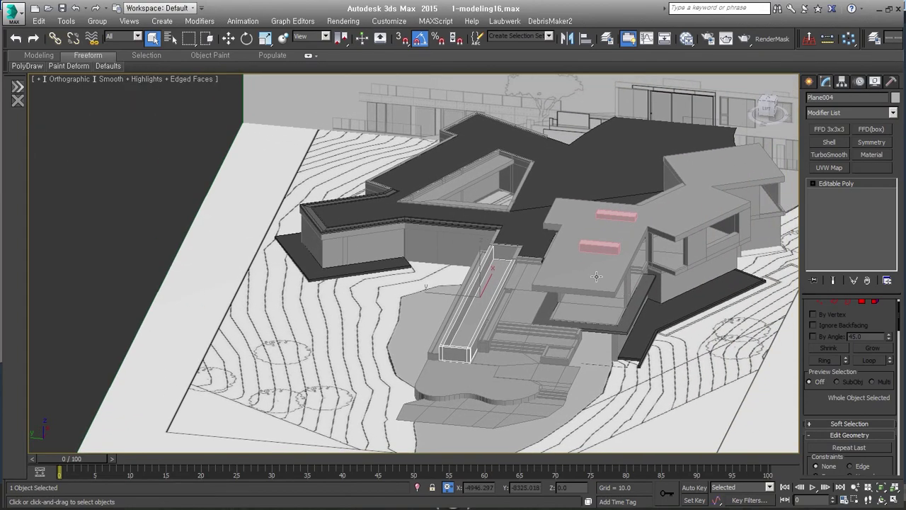
click(611, 172)
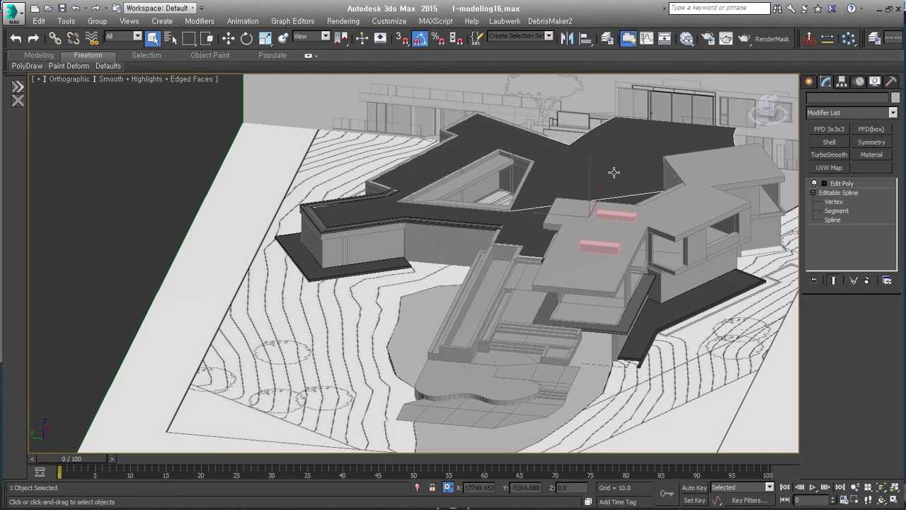
key(z)
mouse_move(523, 222)
alt+middle_down()
mouse_move(640, 216)
mouse_move(458, 241)
alt+middle_up()
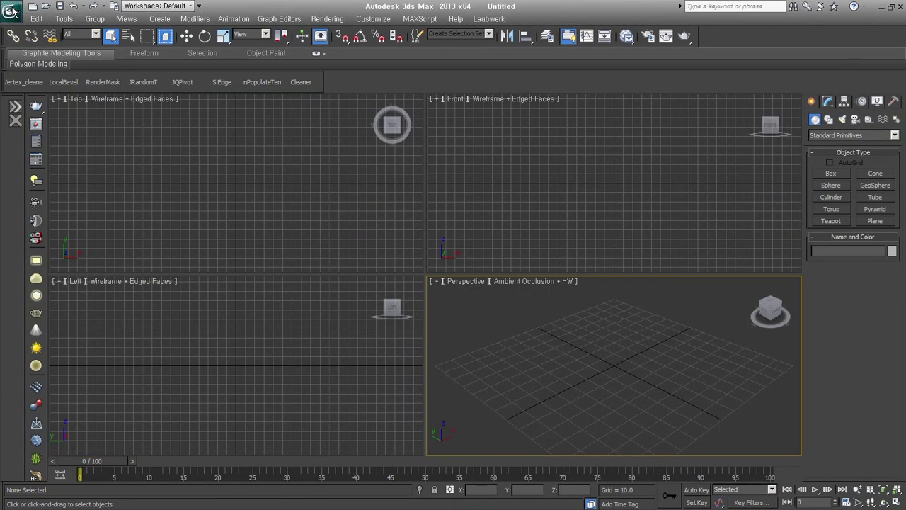
Step: Dismiss the MassFX compatibility warning
click(15, 11)
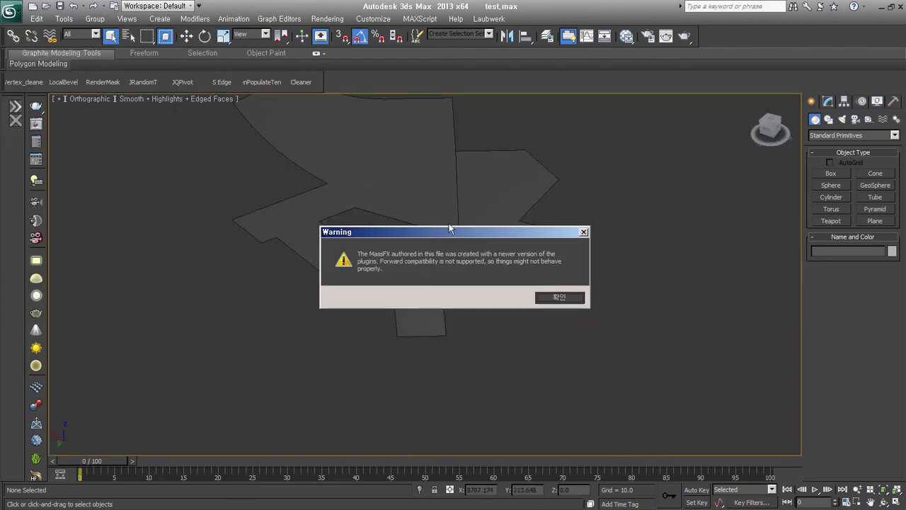
click(560, 298)
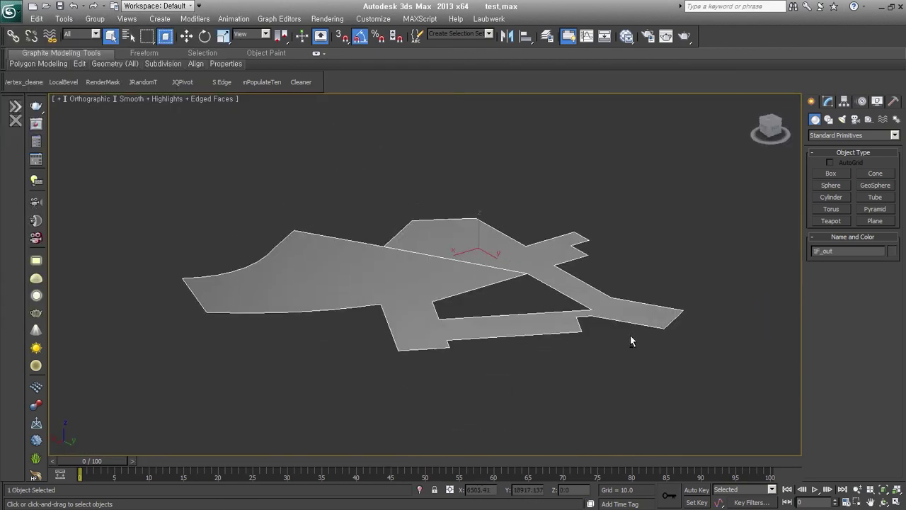
alt+middle_drag(577, 345, 635, 367)
Step: Delete the Edit Poly modifier from 1F_out and switch to Top view
click(827, 102)
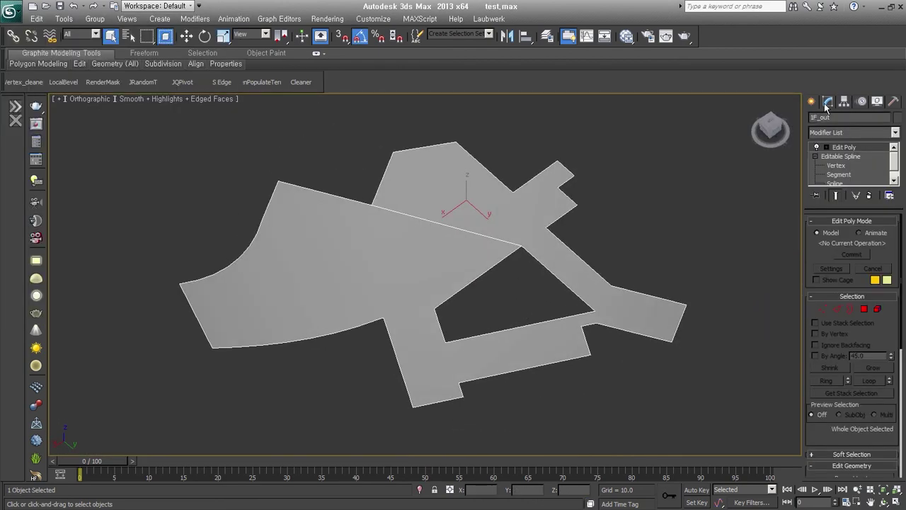
click(870, 197)
alt+middle_drag(551, 282, 522, 272)
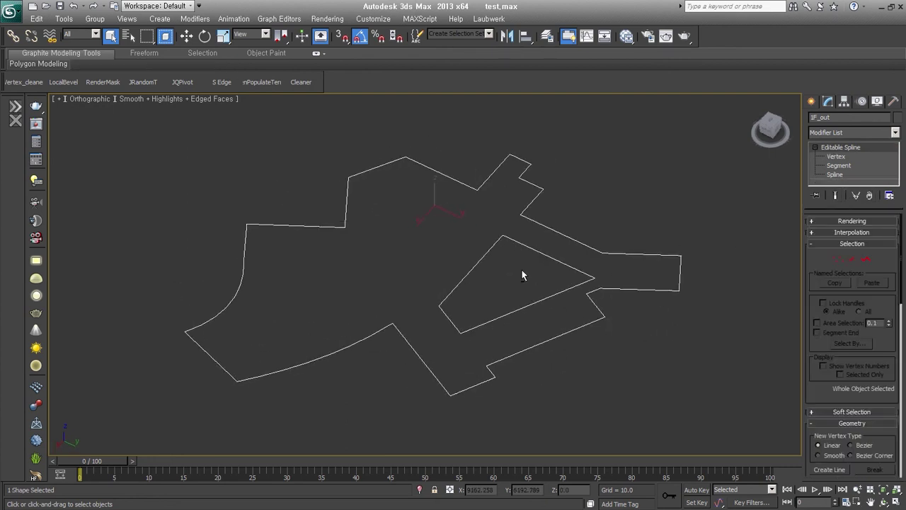
key(t)
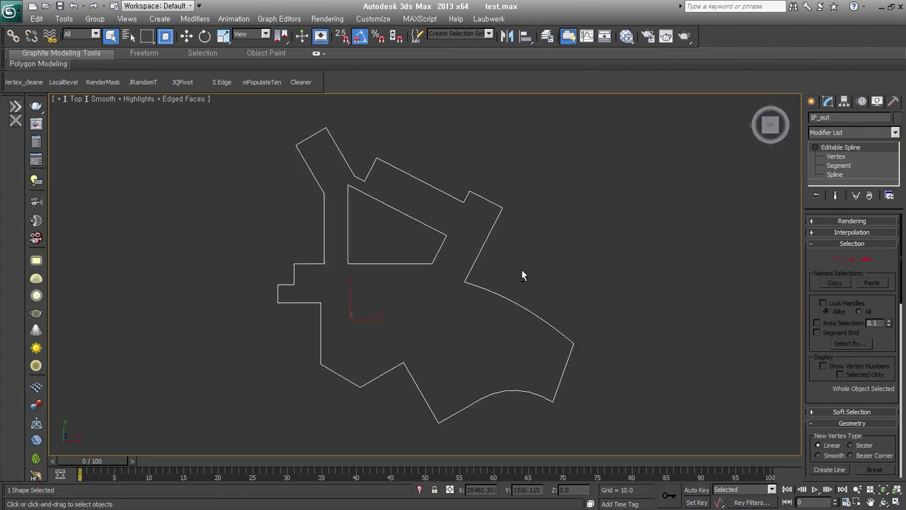
Step: Run nPopulateTerrain with Pick Spline and Trimming on 1F_out to process a 10×10 grid
click(242, 88)
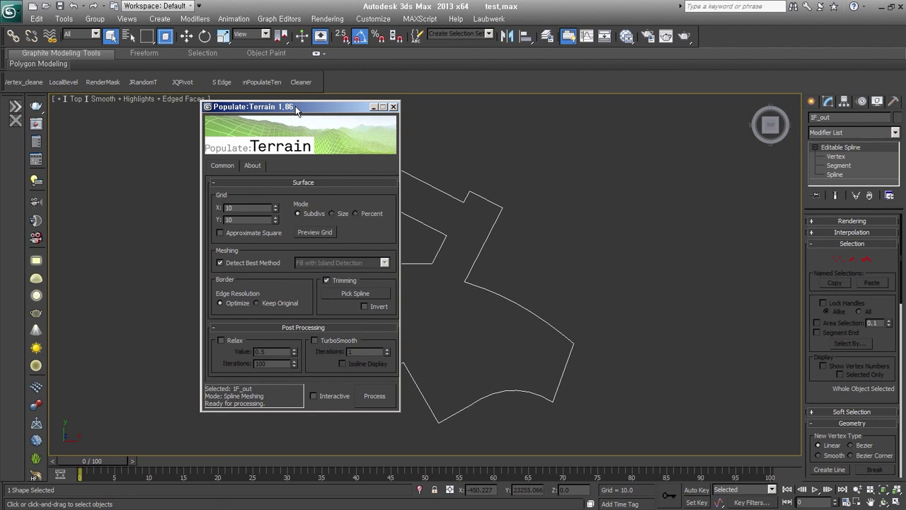
drag(308, 111, 187, 115)
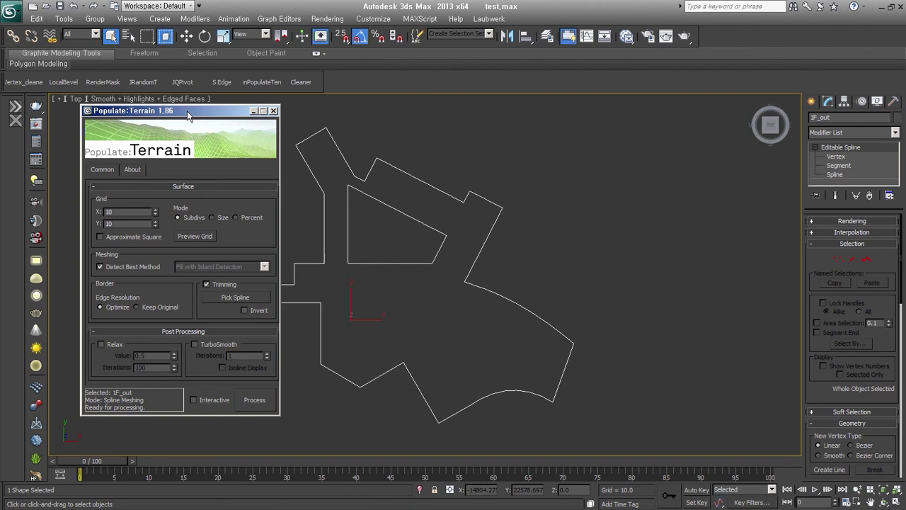
mouse_move(392, 322)
middle_down()
mouse_move(405, 335)
mouse_move(449, 338)
middle_up()
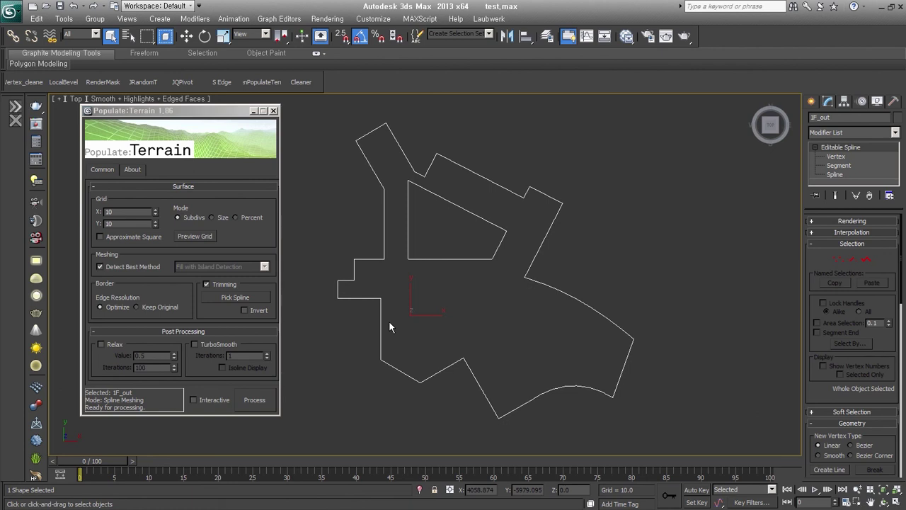
click(247, 298)
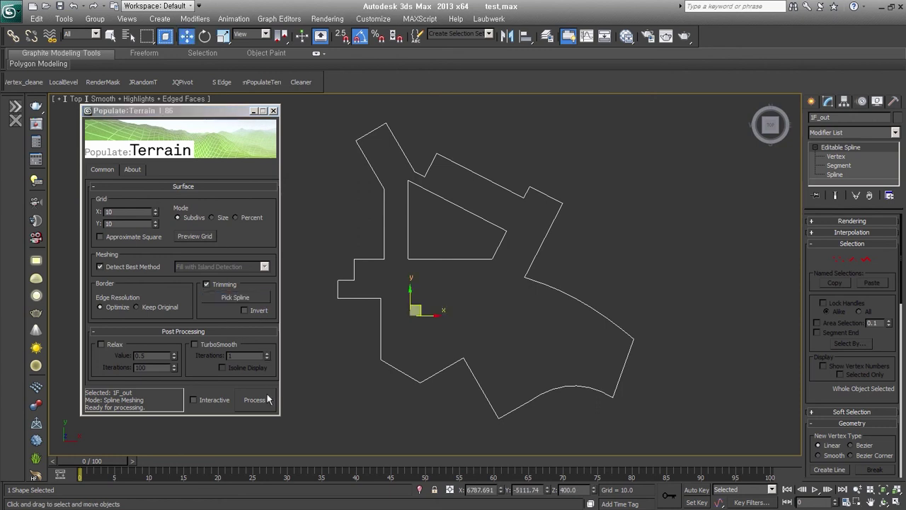
click(247, 402)
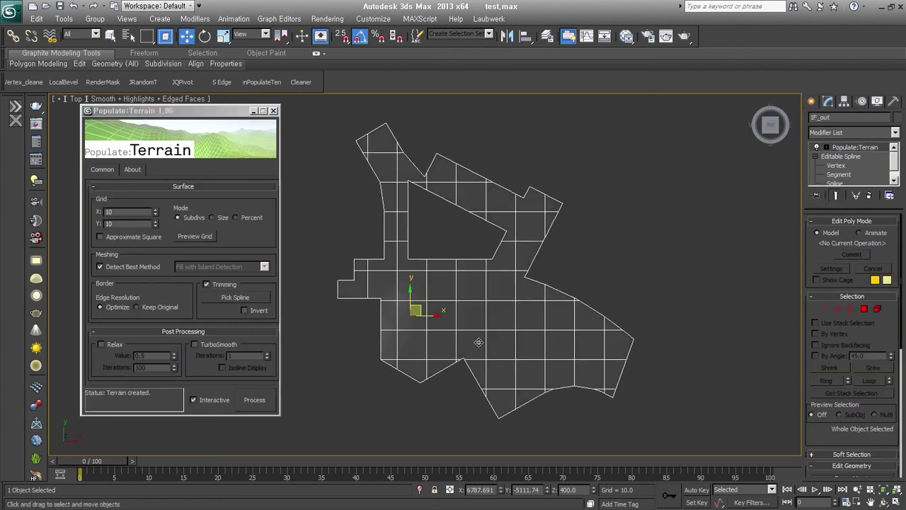
double_click(109, 211)
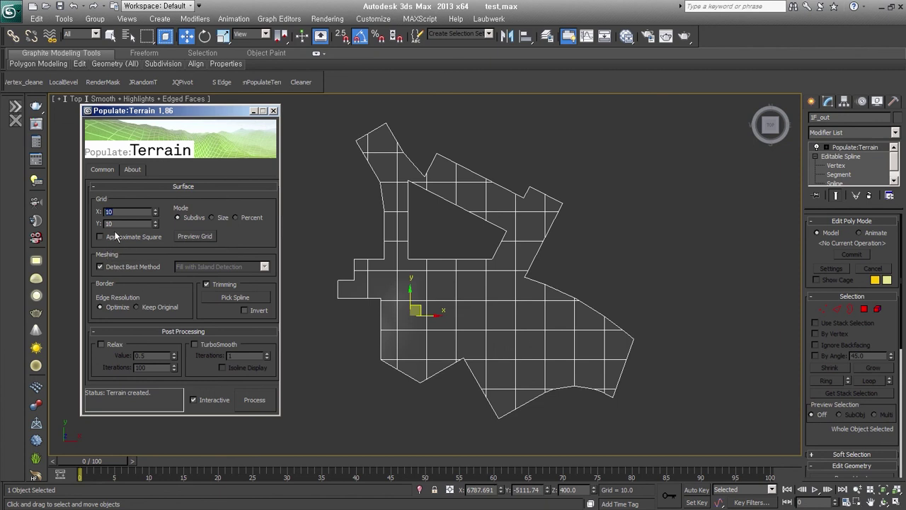
Step: Compare Keep Original and Optimize Edge Resolution on the terrain, settling on Optimize
scroll(574, 311, up, 1)
scroll(558, 294, up, 5)
scroll(563, 332, up, 2)
middle_drag(564, 332, 579, 327)
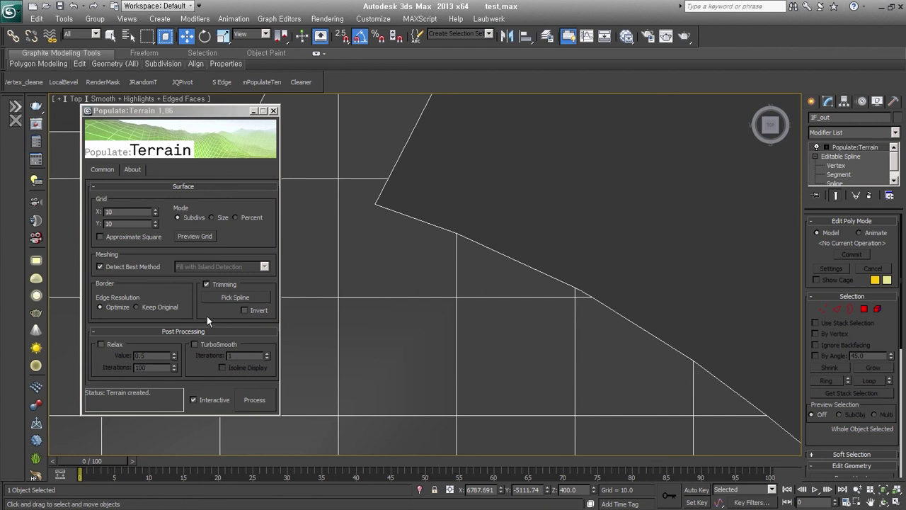
scroll(581, 310, down, 3)
scroll(572, 284, down, 3)
scroll(585, 288, down, 2)
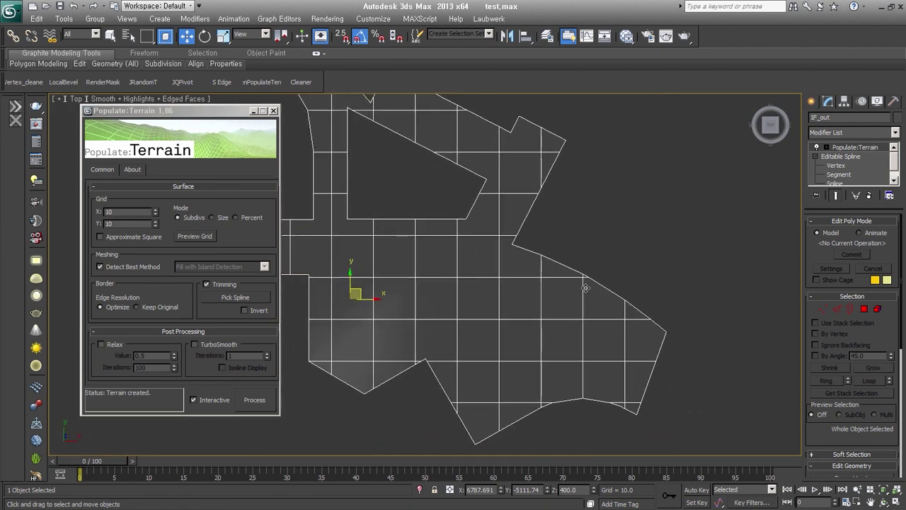
scroll(585, 288, up, 2)
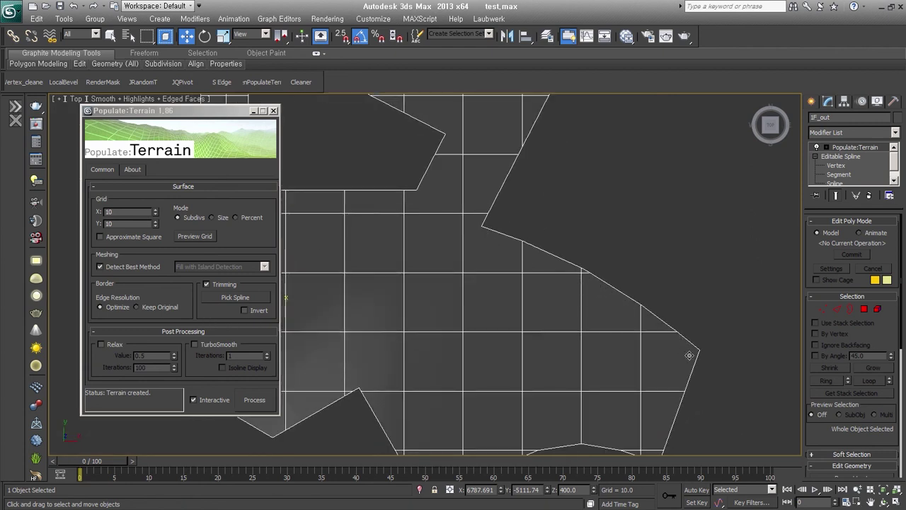
click(167, 309)
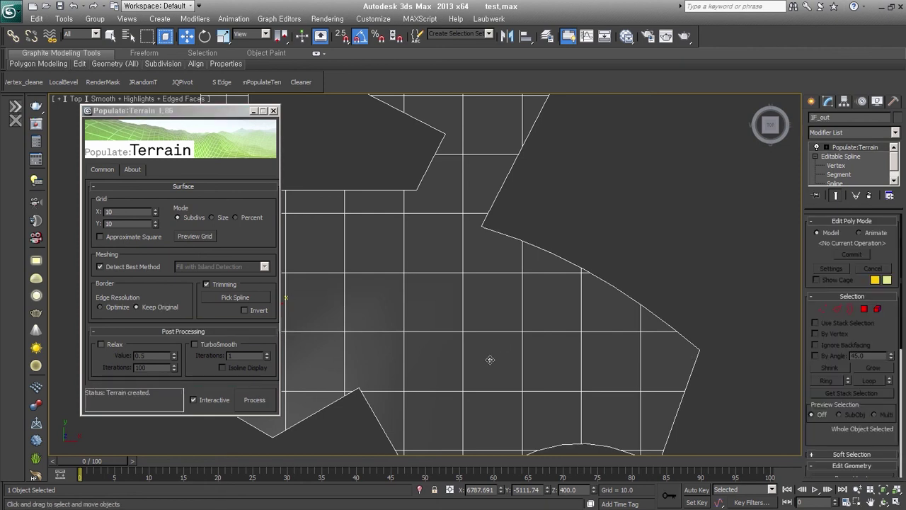
click(117, 307)
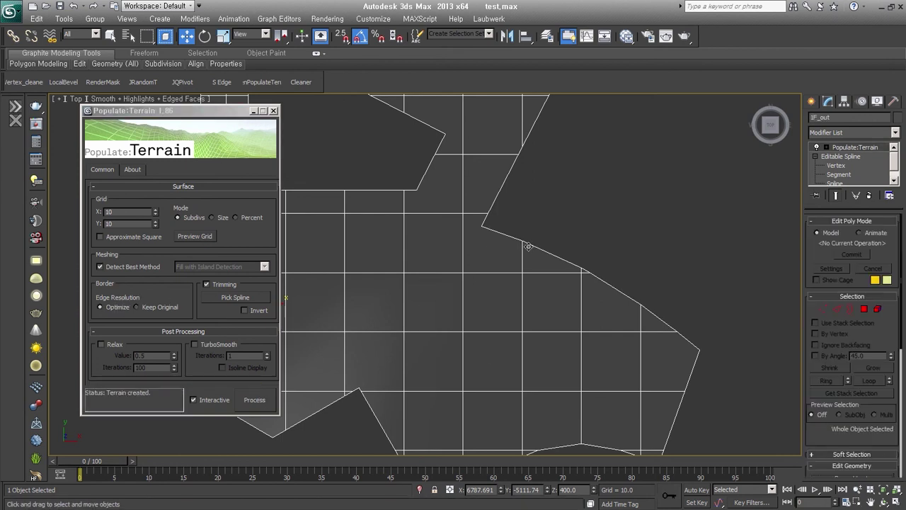
middle_drag(599, 354, 657, 352)
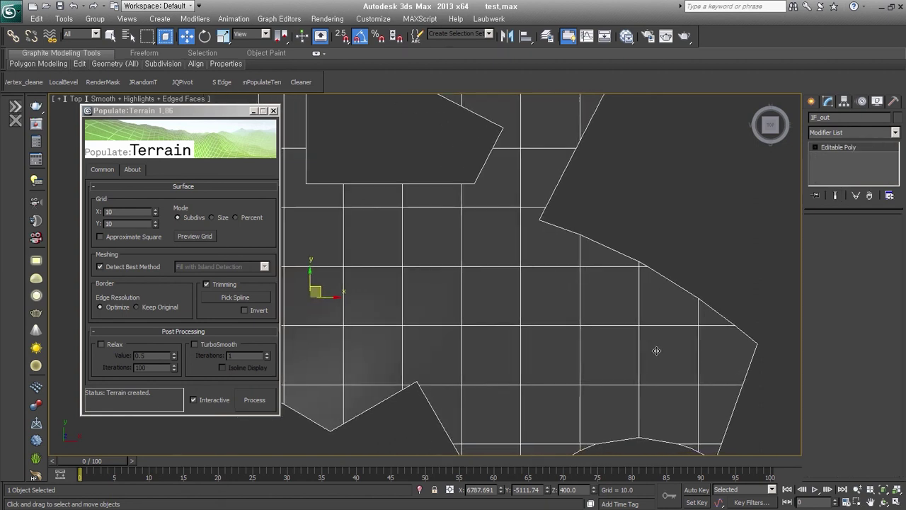
Step: In Vertex mode, pick out stray vertices along the terrain's lower border
click(823, 234)
click(642, 265)
middle_drag(700, 334, 651, 303)
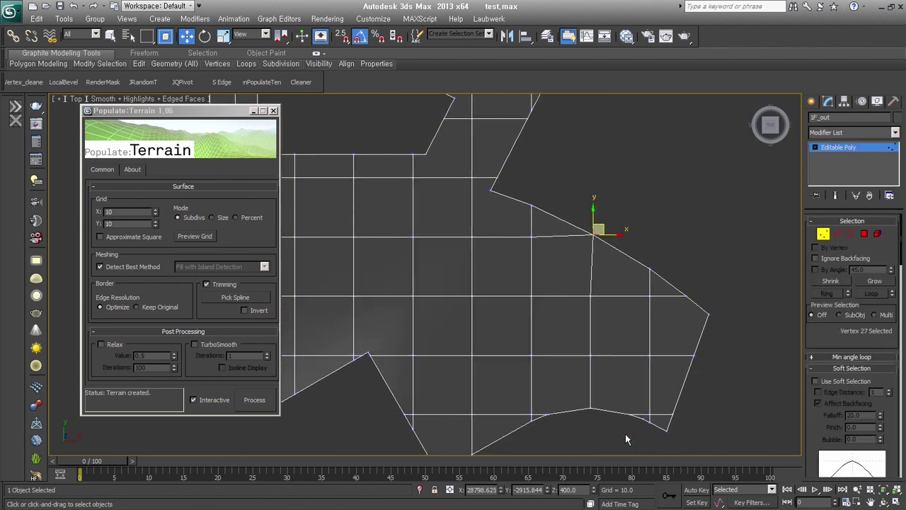
middle_drag(625, 433, 652, 398)
scroll(655, 398, up, 5)
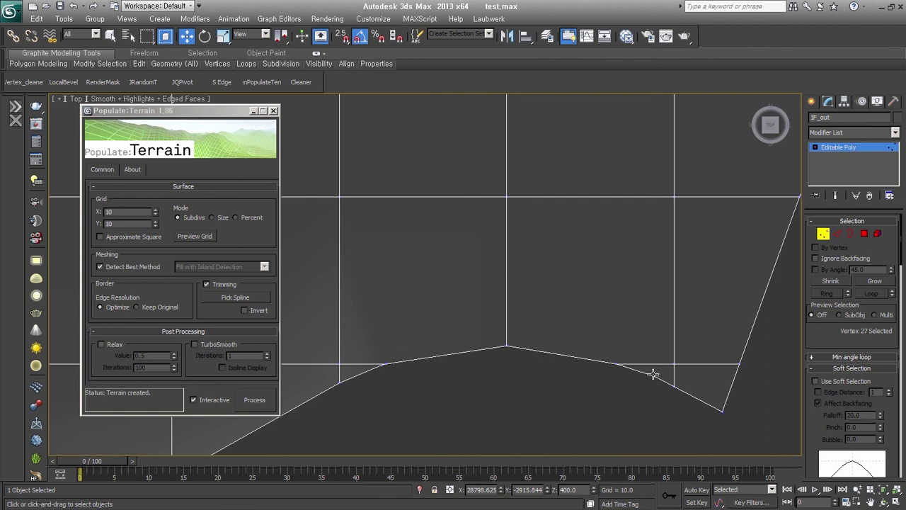
click(652, 374)
middle_drag(646, 407, 647, 402)
click(649, 403)
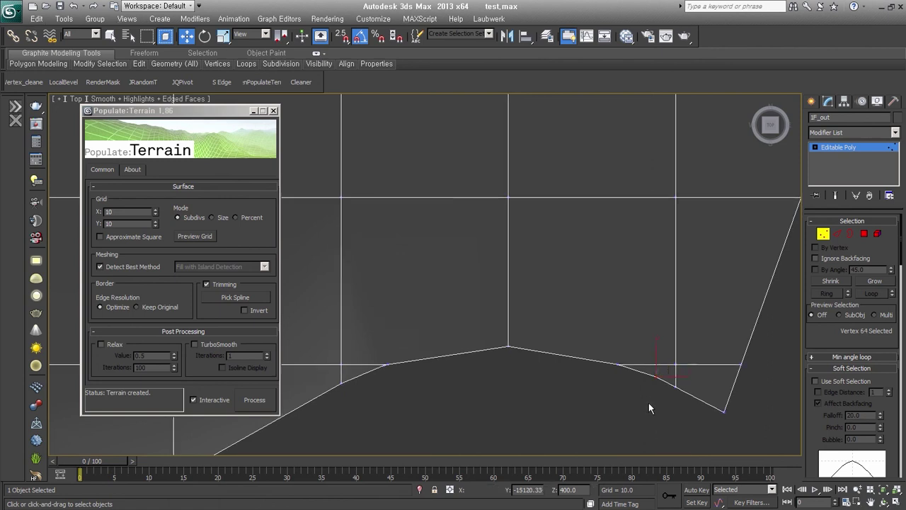
click(677, 388)
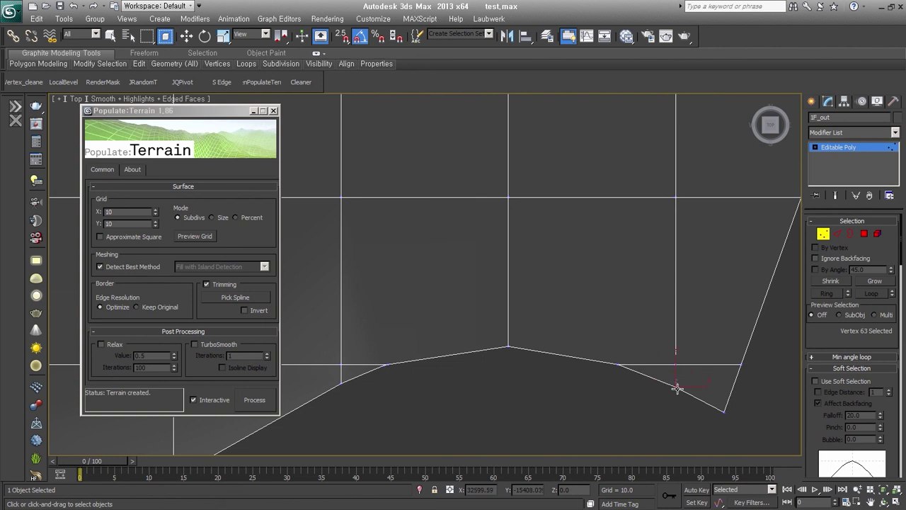
scroll(585, 363, down, 3)
scroll(595, 340, up, 1)
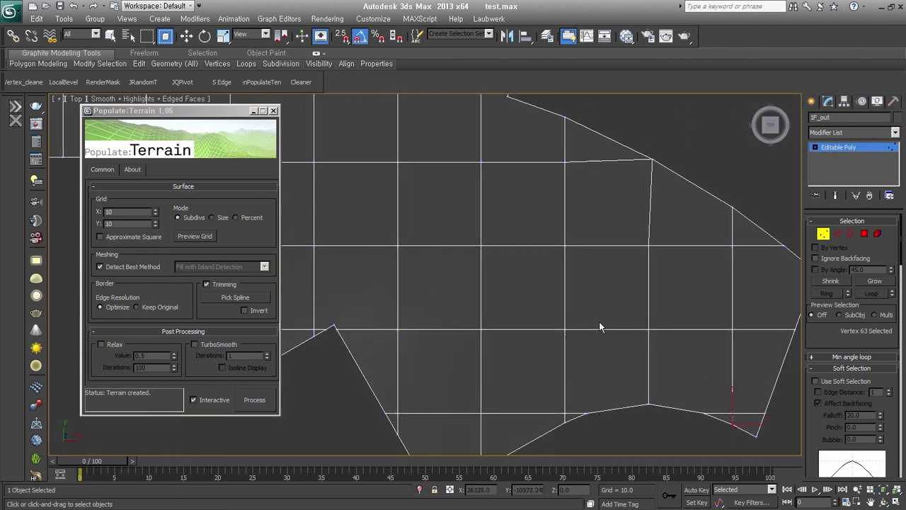
middle_drag(599, 322, 663, 309)
middle_drag(606, 192, 571, 293)
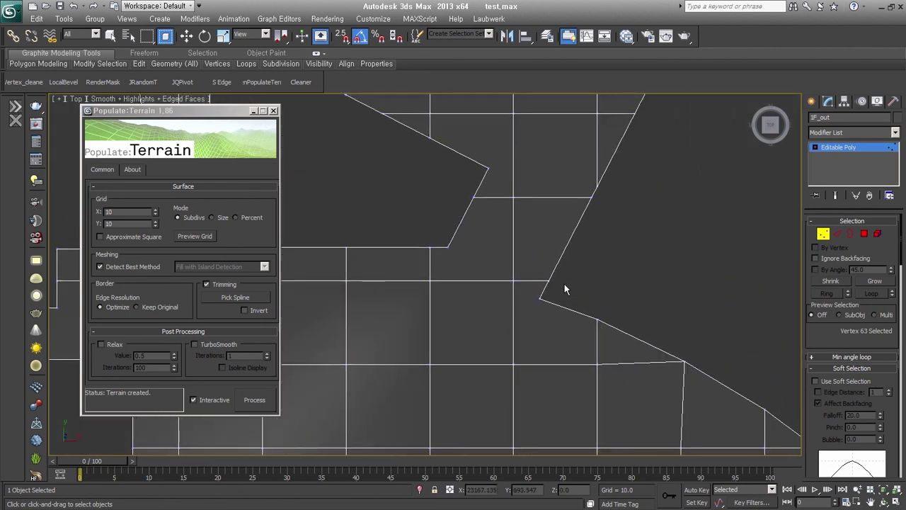
Step: Move a border vertex down onto the outline and handle the overlapping right-border vertices
key(w)
click(549, 278)
drag(550, 278, 541, 298)
click(538, 301)
middle_drag(593, 231, 591, 308)
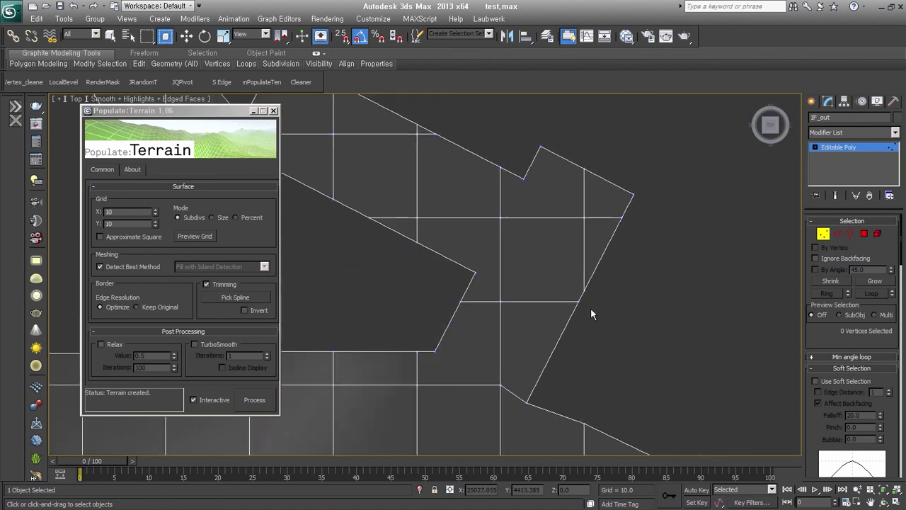
drag(571, 317, 607, 283)
right_click(605, 284)
click(562, 326)
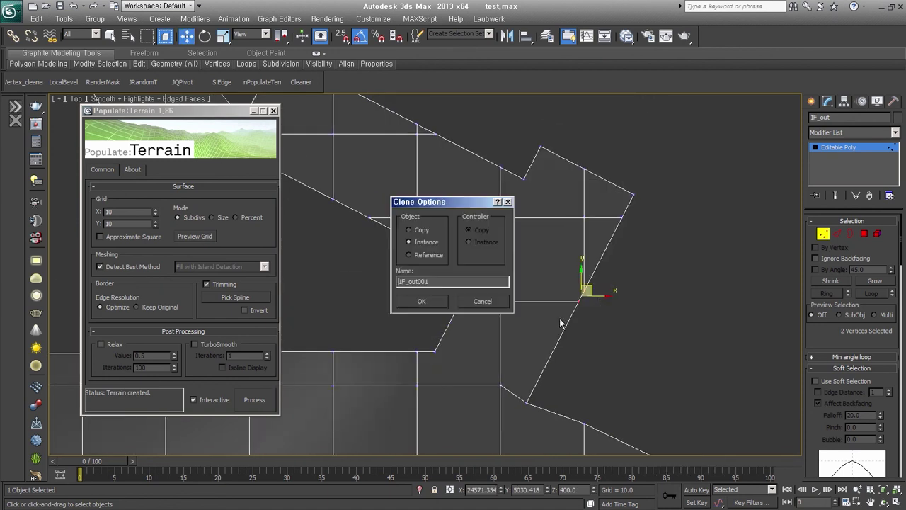
click(495, 303)
click(622, 212)
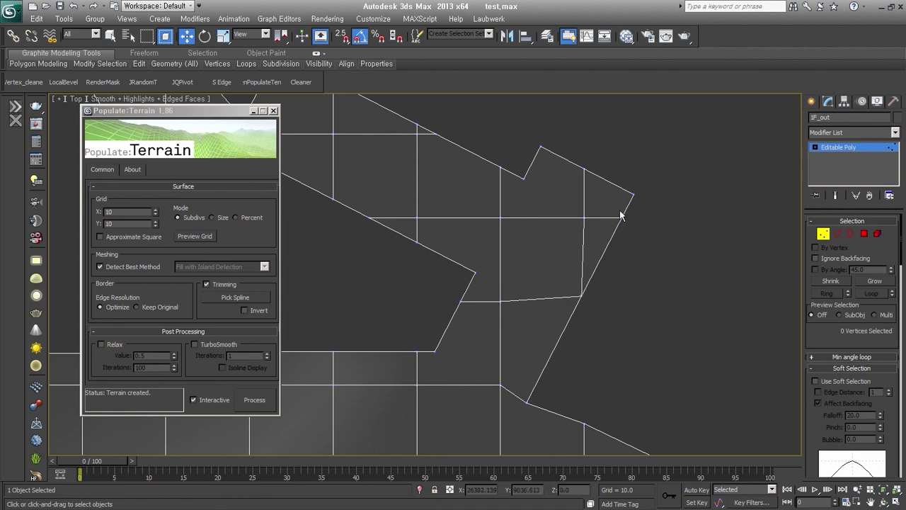
Step: Check the top-edge vertices, review an angled overview, and leave Vertex mode
middle_drag(431, 167, 539, 243)
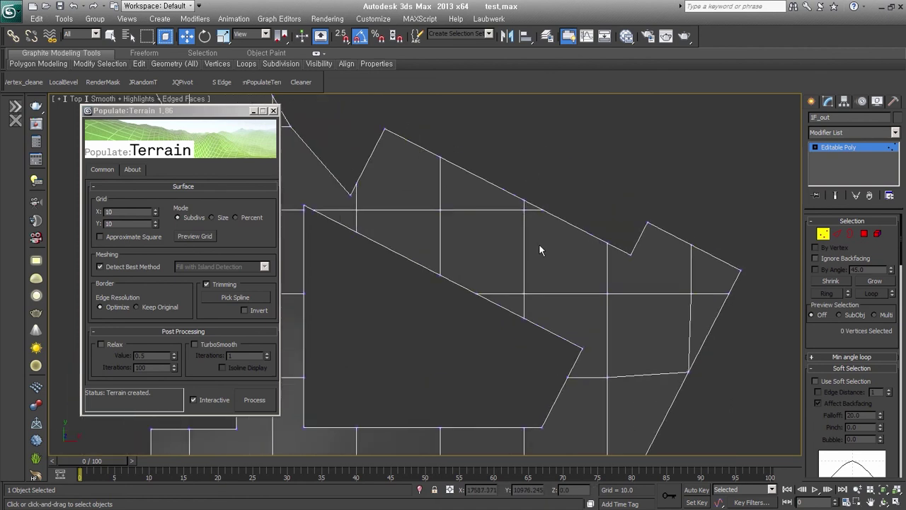
drag(501, 197, 565, 226)
click(499, 285)
middle_drag(405, 200, 495, 191)
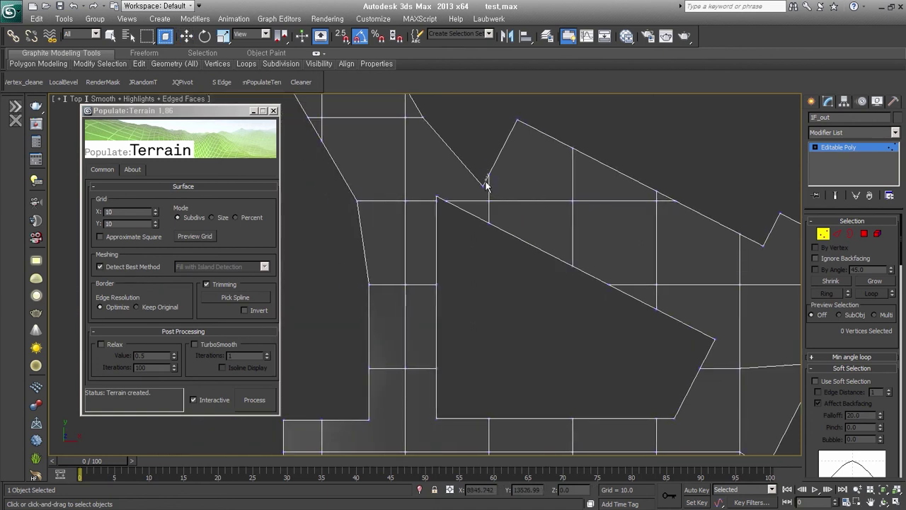
key(w)
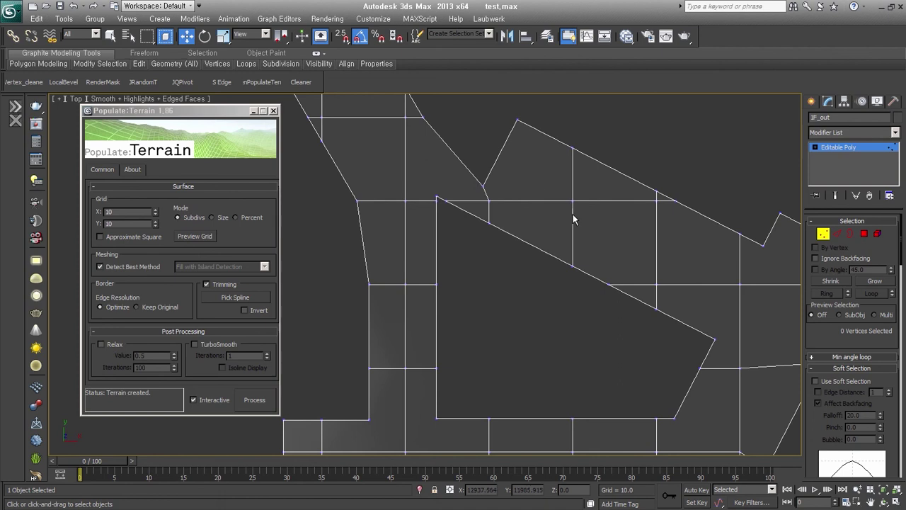
scroll(601, 312, down, 2)
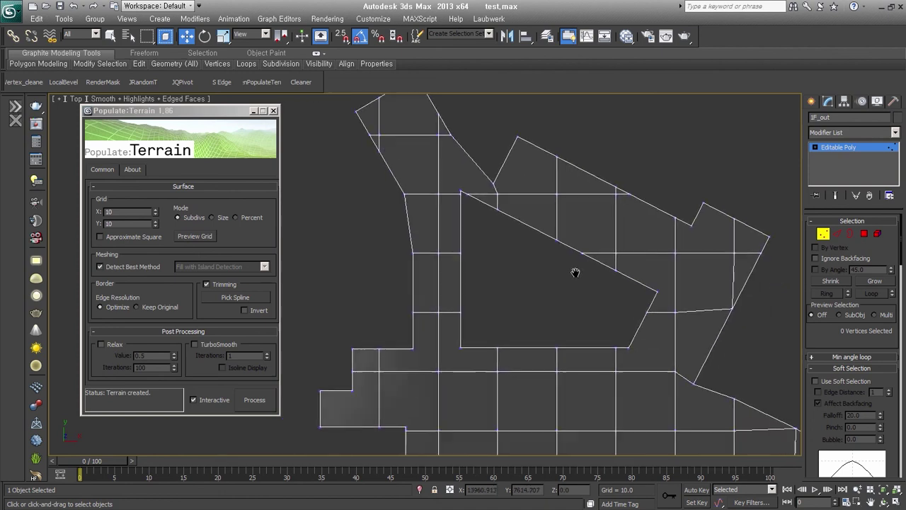
scroll(600, 312, down, 2)
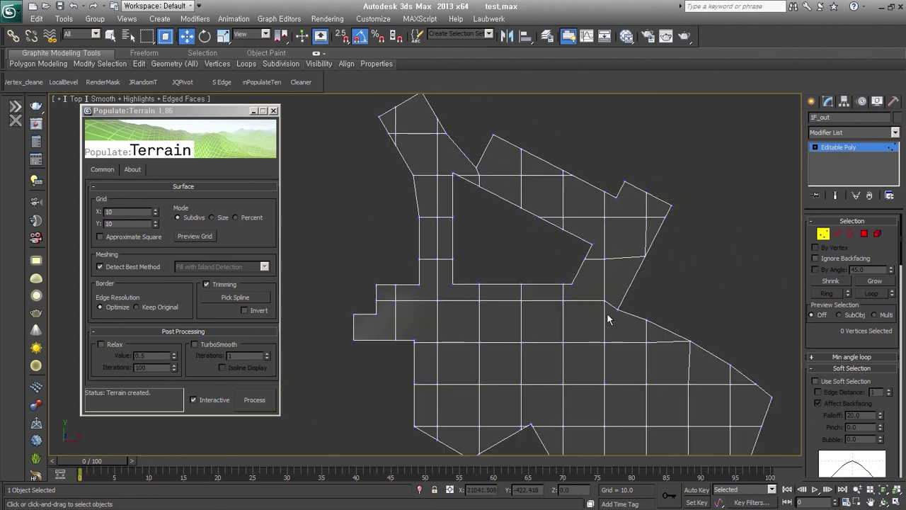
scroll(607, 312, down, 2)
mouse_move(592, 296)
alt+middle_down()
mouse_move(586, 304)
mouse_move(557, 267)
alt+middle_up()
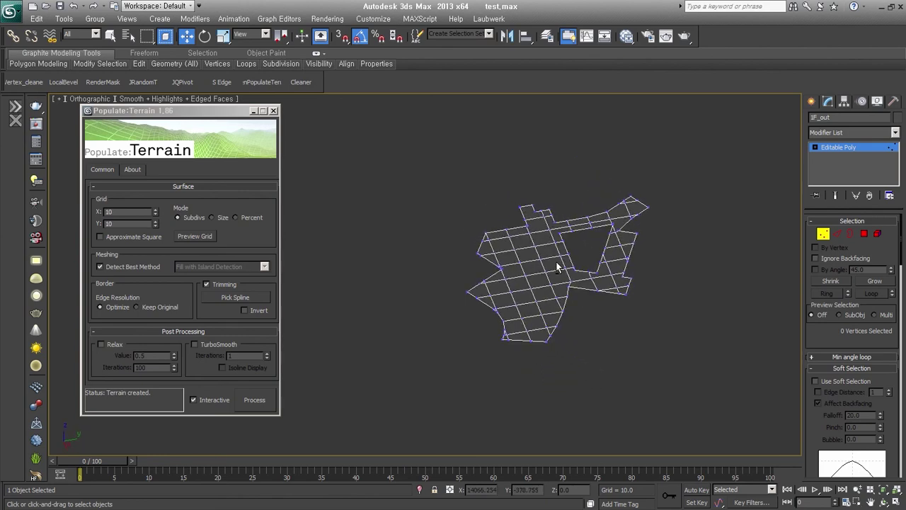
scroll(557, 267, up, 2)
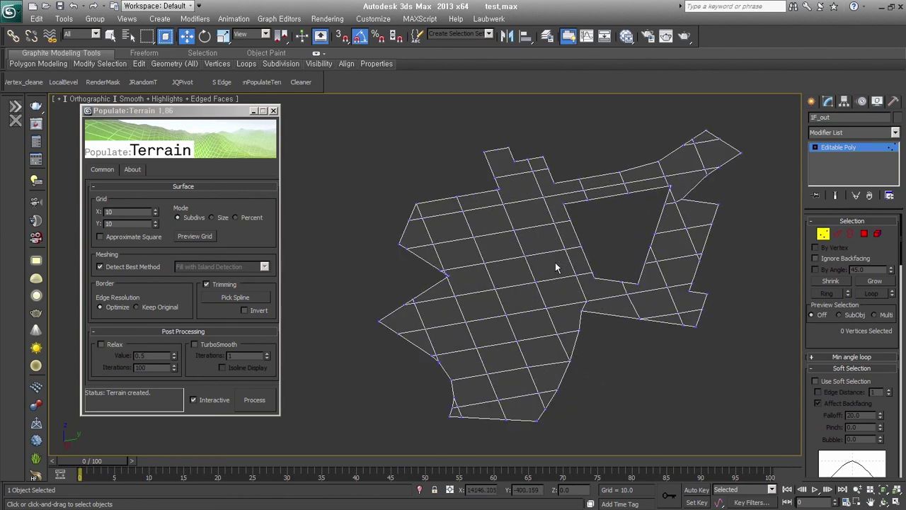
scroll(413, 294, up, 3)
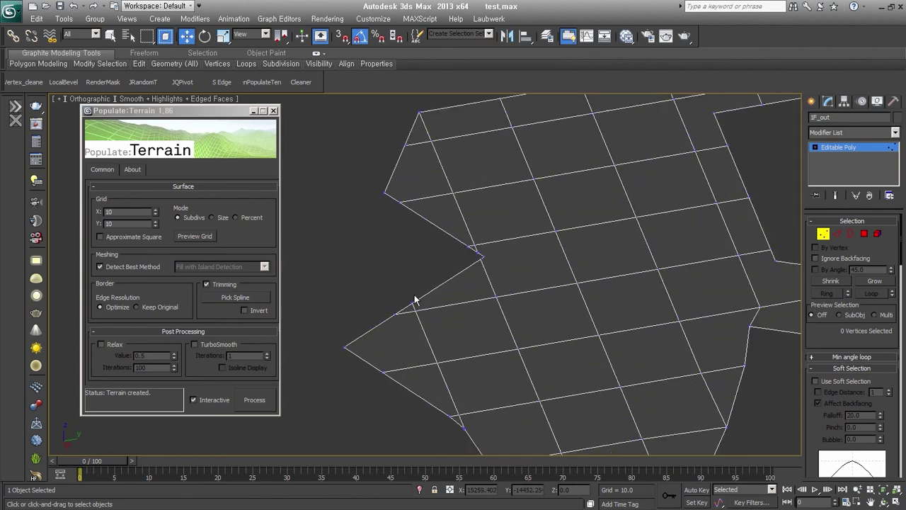
scroll(416, 300, down, 3)
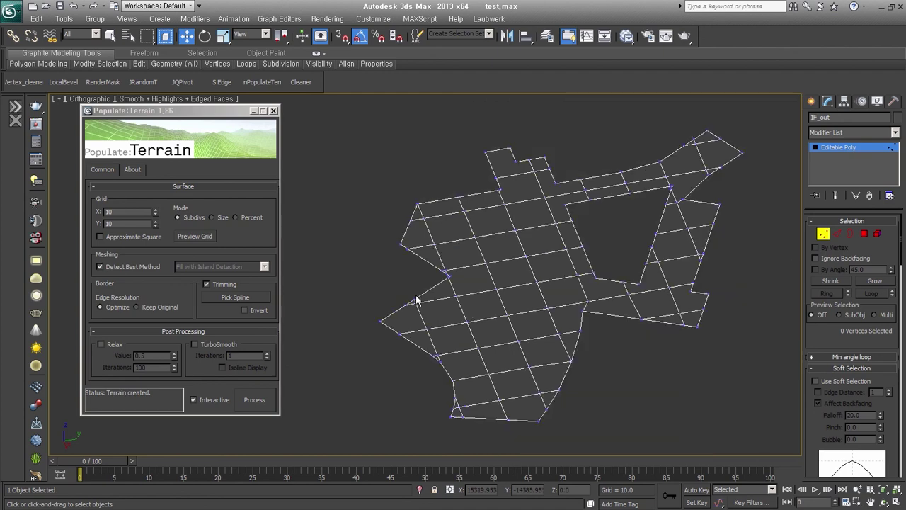
click(823, 233)
Step: Select the lower-right border edges of the terrain mesh in Edge mode
alt+middle_drag(608, 332, 851, 248)
click(837, 234)
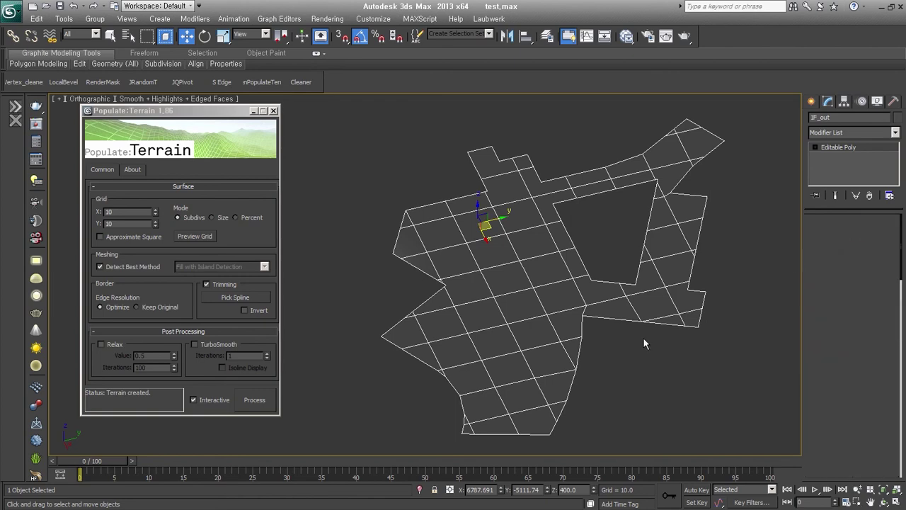
click(583, 330)
ctrl+click(572, 389)
ctrl+click(563, 412)
ctrl+click(551, 428)
mouse_move(550, 429)
alt+middle_down()
mouse_move(580, 404)
mouse_move(577, 393)
alt+middle_up()
Step: Shift-drag the selected edges to extrude a new strip down and outward
mouse_move(577, 371)
shift+mouse_down()
mouse_move(589, 379)
mouse_move(574, 372)
shift+mouse_up()
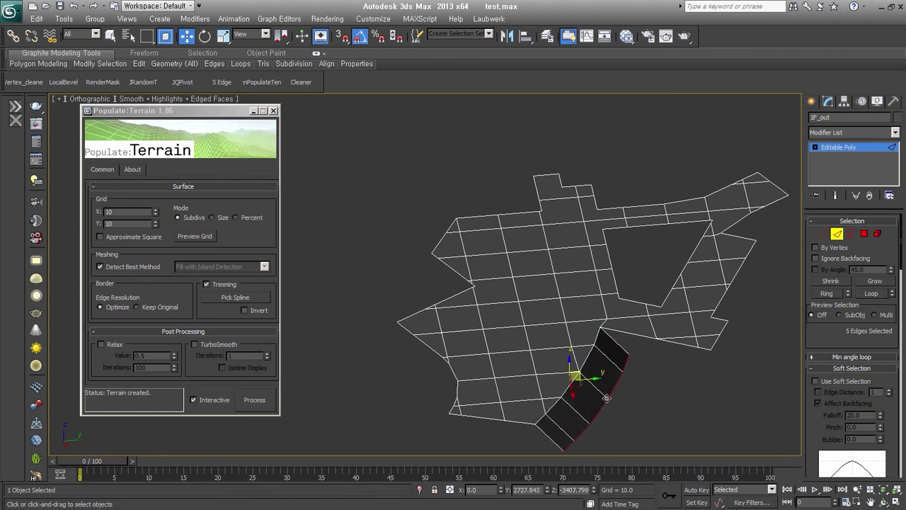
alt+middle_drag(573, 372, 653, 365)
drag(608, 382, 637, 387)
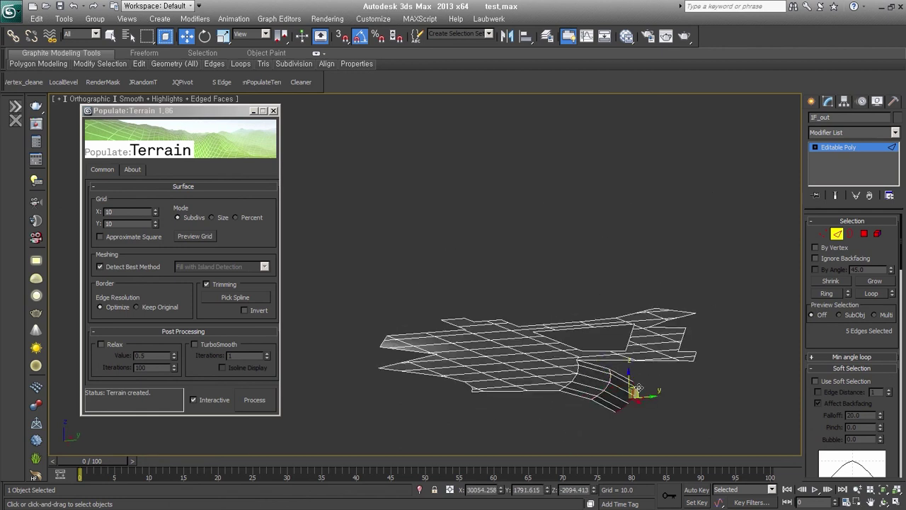
alt+middle_drag(638, 386, 625, 397)
Step: Exit Edge mode and apply a TurboSmooth modifier with Ctrl+T
click(836, 233)
mouse_move(682, 352)
alt+middle_down()
mouse_move(638, 364)
mouse_move(530, 340)
alt+middle_up()
key(ctrl+t)
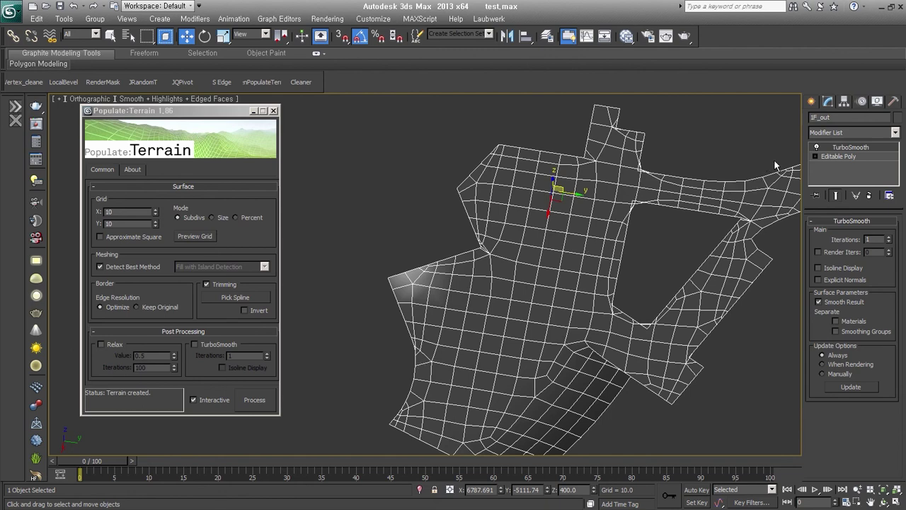
Step: Toggle TurboSmooth on and off to compare, leaving it disabled
click(815, 148)
click(815, 148)
click(816, 148)
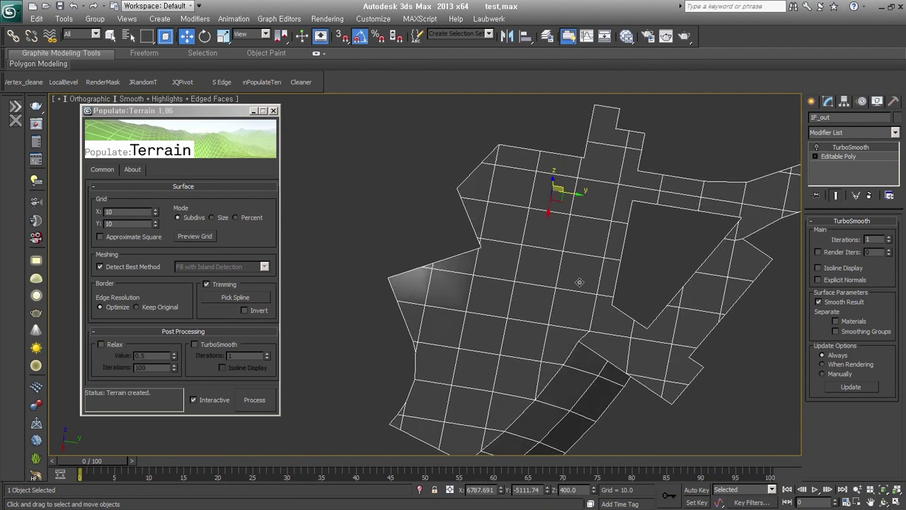
click(816, 147)
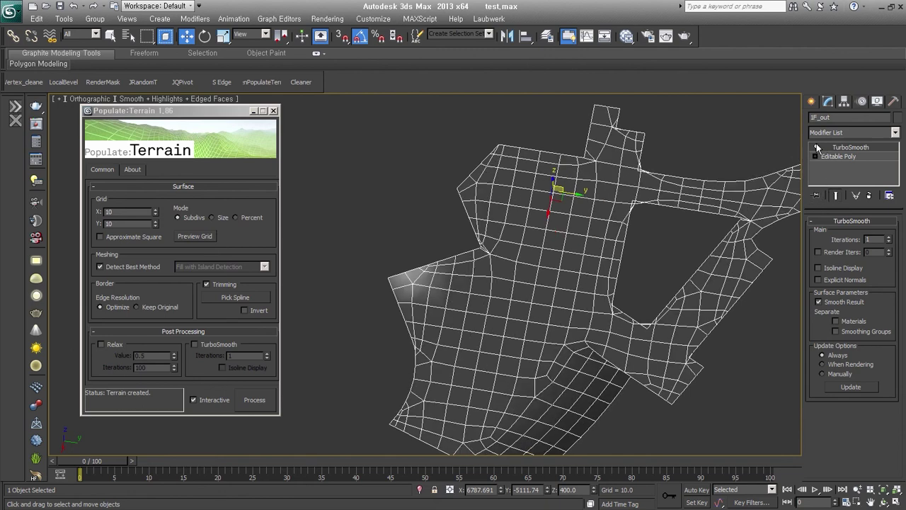
click(816, 148)
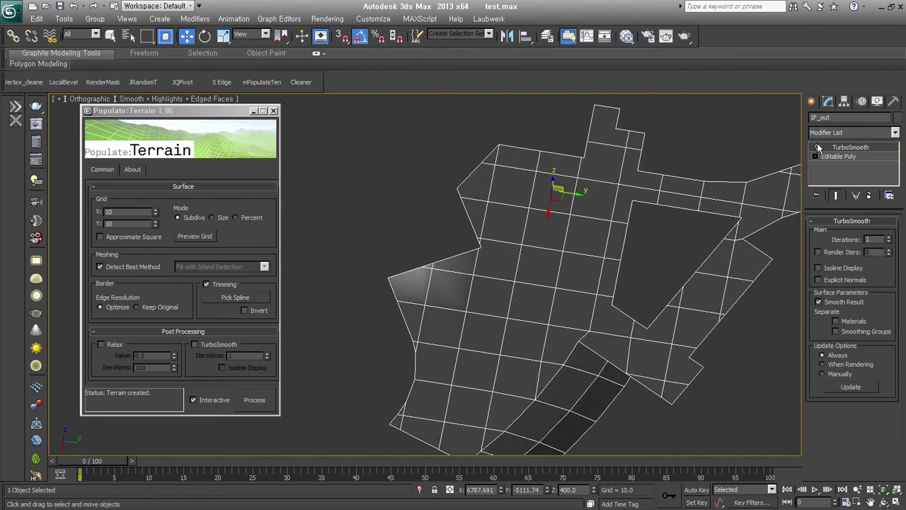
Step: Target-weld the notch corner vertex and connect two vertices with a new edge
click(816, 156)
click(836, 166)
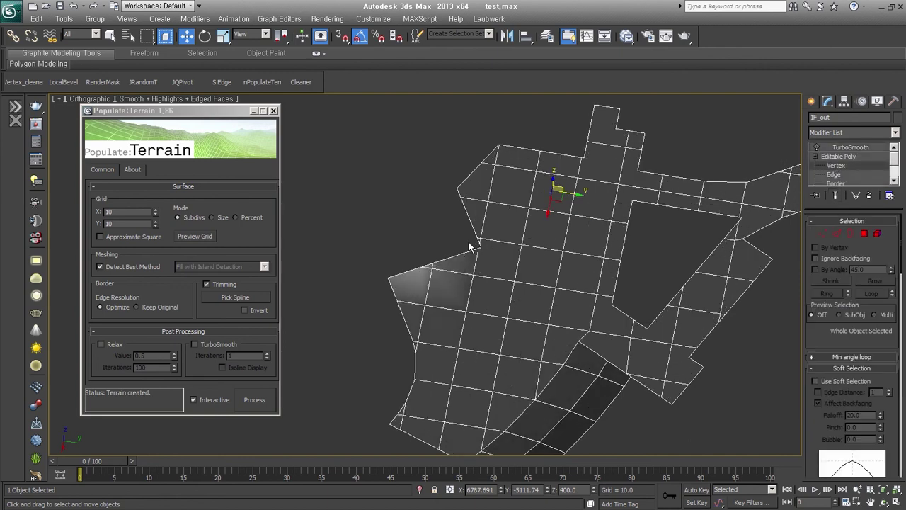
scroll(502, 263, up, 5)
key(q)
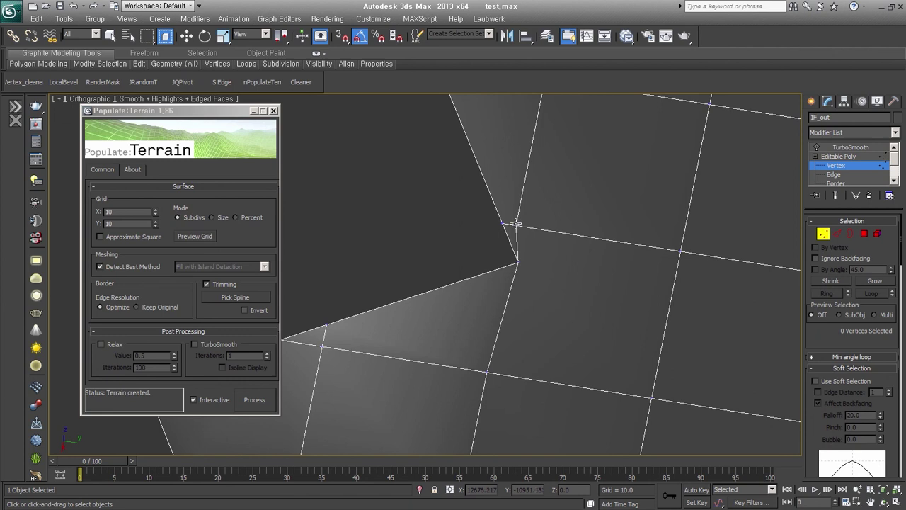
drag(517, 224, 502, 221)
key(w)
click(517, 263)
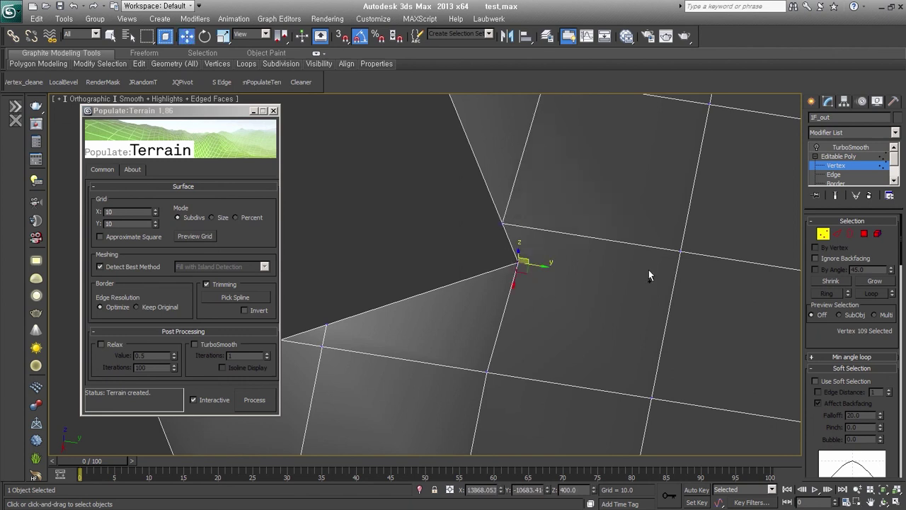
key(ctrl+shift+e)
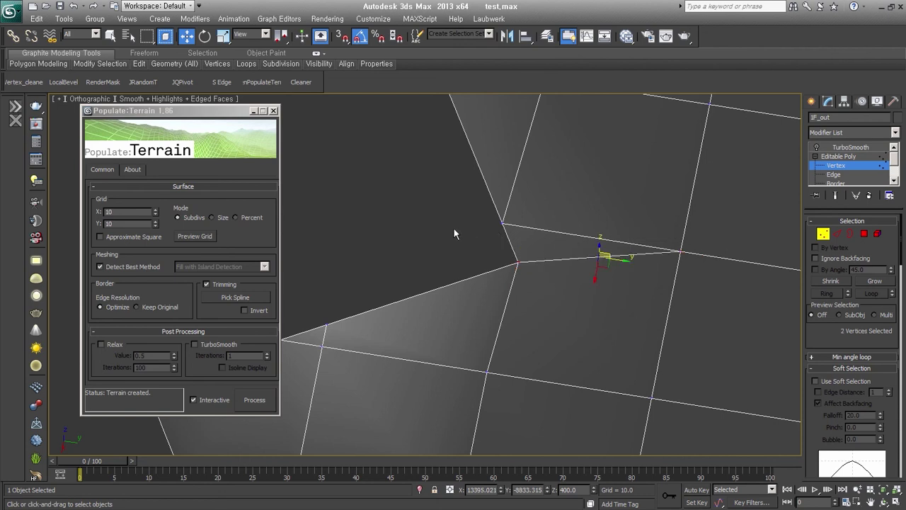
click(454, 234)
Step: Orbit and pan around the mesh to inspect the edited notch corner
scroll(495, 240, down, 3)
middle_drag(517, 248, 542, 293)
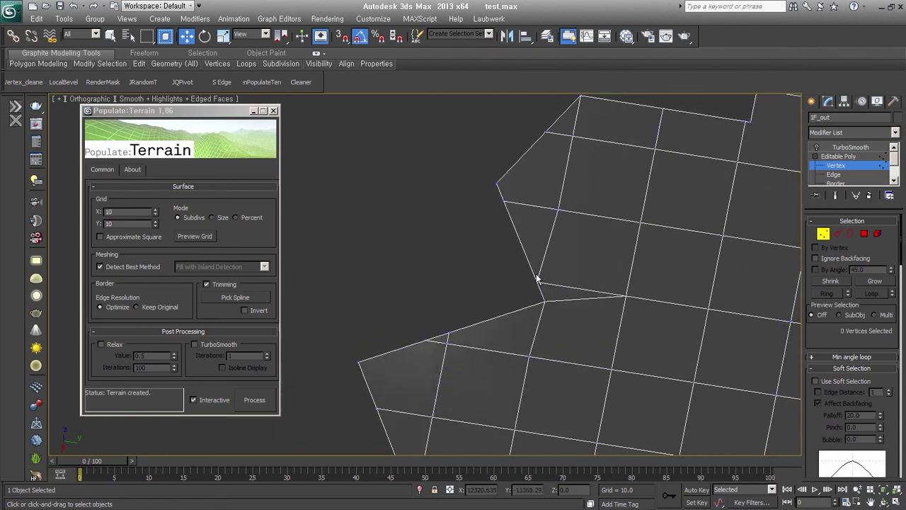
middle_drag(534, 314, 541, 214)
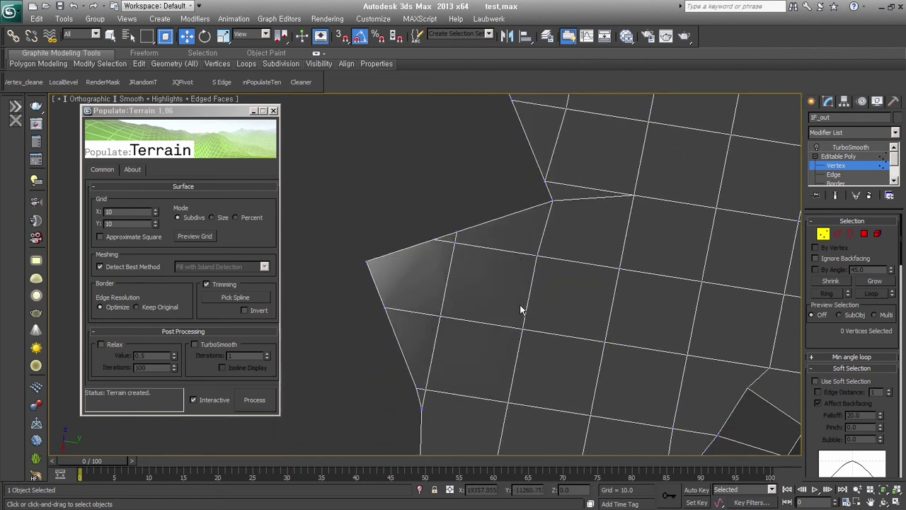
middle_drag(451, 386, 470, 288)
mouse_move(440, 326)
alt+middle_down()
mouse_move(476, 366)
mouse_move(502, 328)
alt+middle_up()
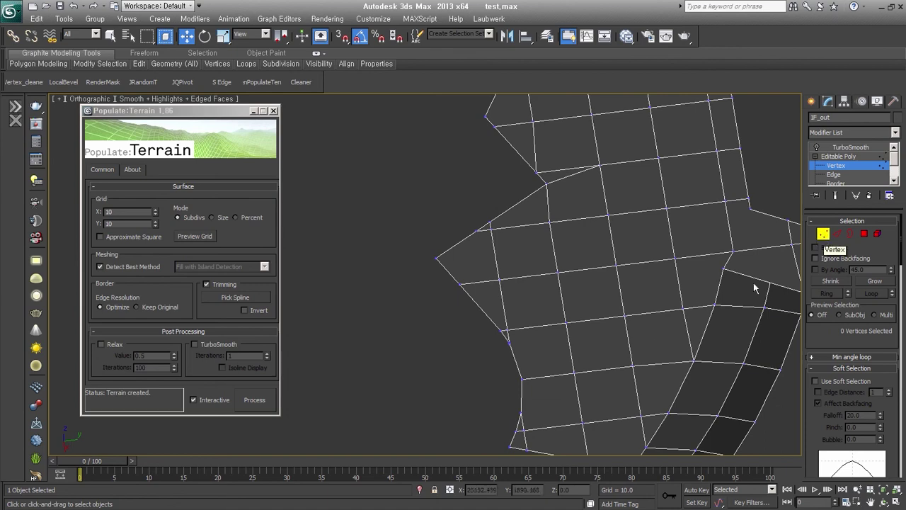
alt+middle_drag(753, 284, 629, 287)
alt+middle_drag(562, 293, 583, 331)
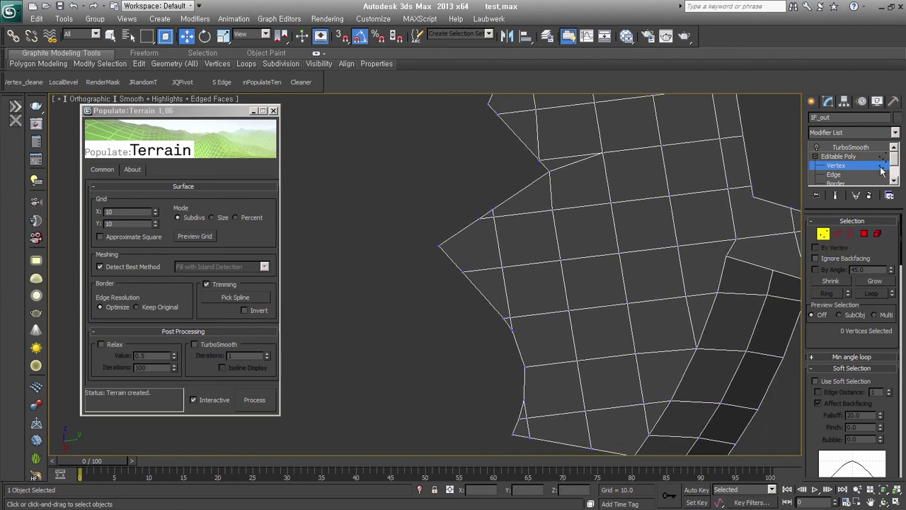
Step: Re-enable the 1-iteration TurboSmooth to preview the smoothed mesh
click(865, 153)
click(861, 147)
click(818, 147)
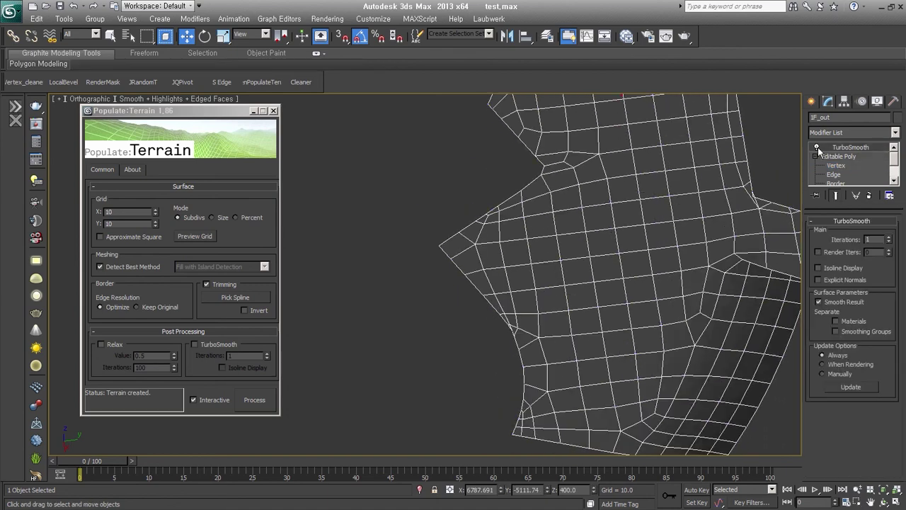
middle_drag(544, 228, 545, 309)
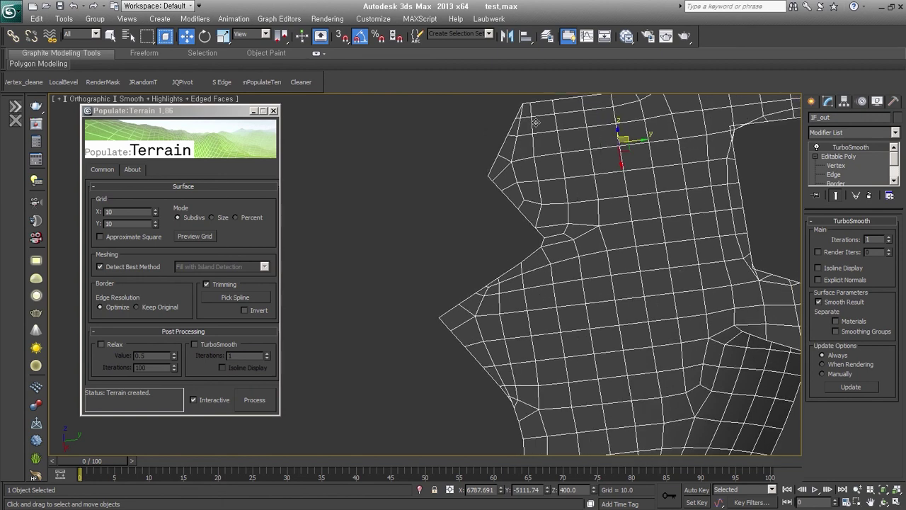
drag(854, 209, 854, 231)
click(834, 174)
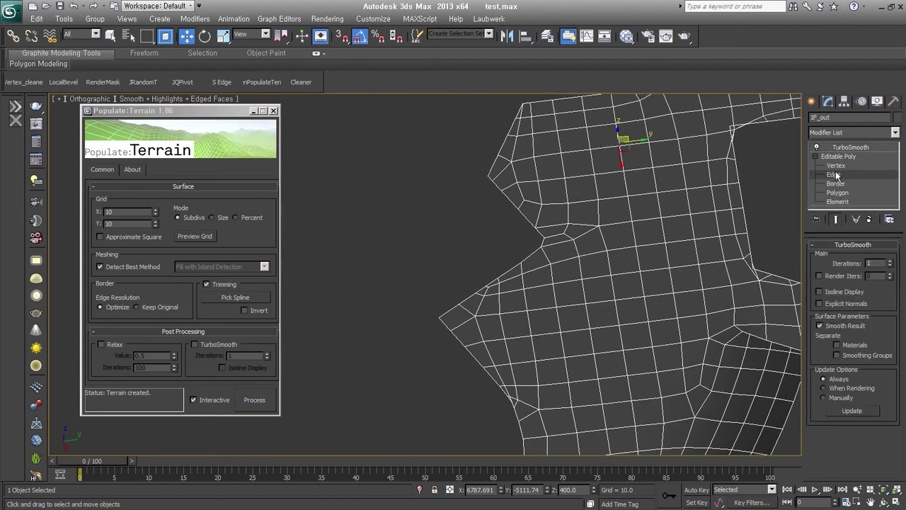
Step: Select the terrain's outer border edges along the lower side, trimming unwanted edges
click(441, 257)
alt+middle_drag(441, 258, 549, 305)
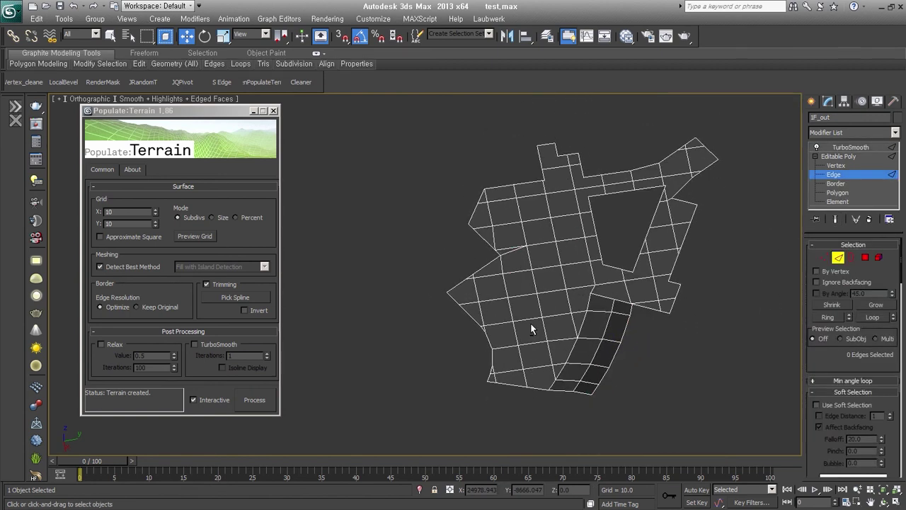
click(852, 258)
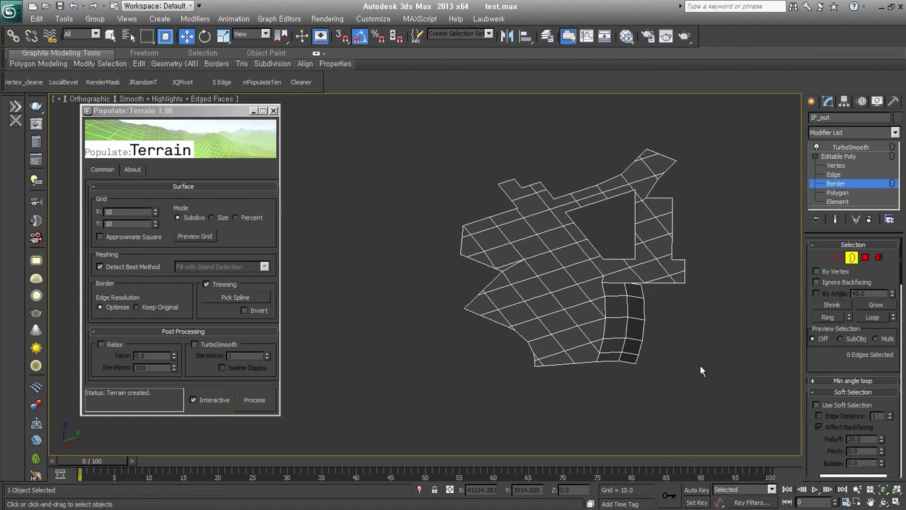
drag(636, 383, 460, 139)
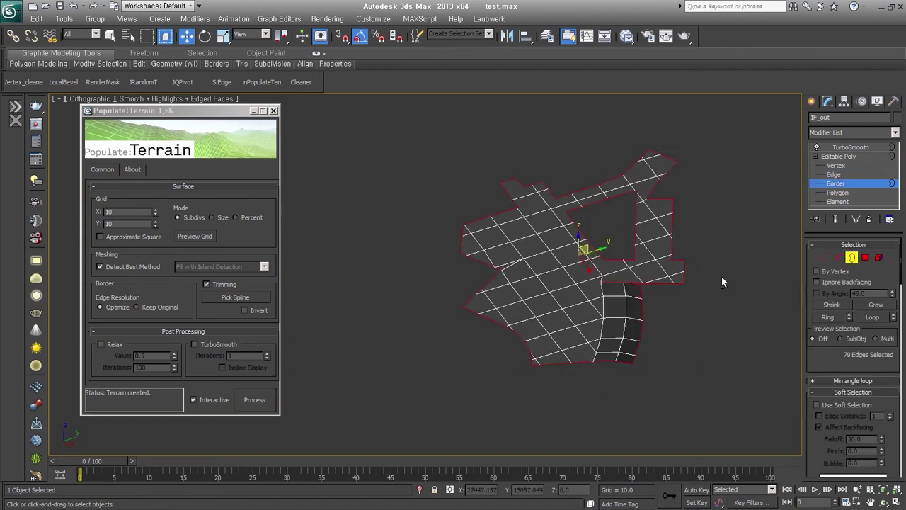
click(838, 257)
drag(710, 317, 568, 142)
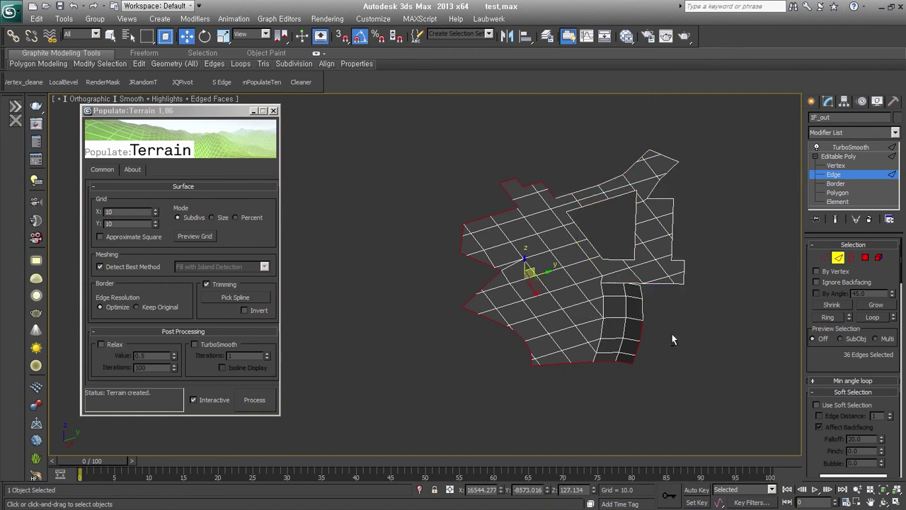
alt+drag(677, 390, 538, 303)
alt+drag(557, 400, 510, 323)
alt+middle_drag(500, 307, 499, 307)
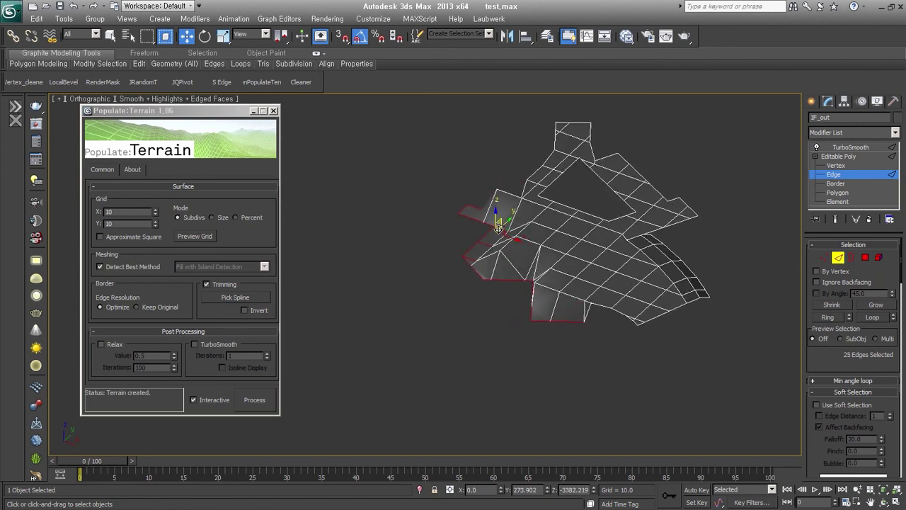
Step: Shift-drag the selected border edges downward to extrude a skirt of wall faces
scroll(499, 307, up, 4)
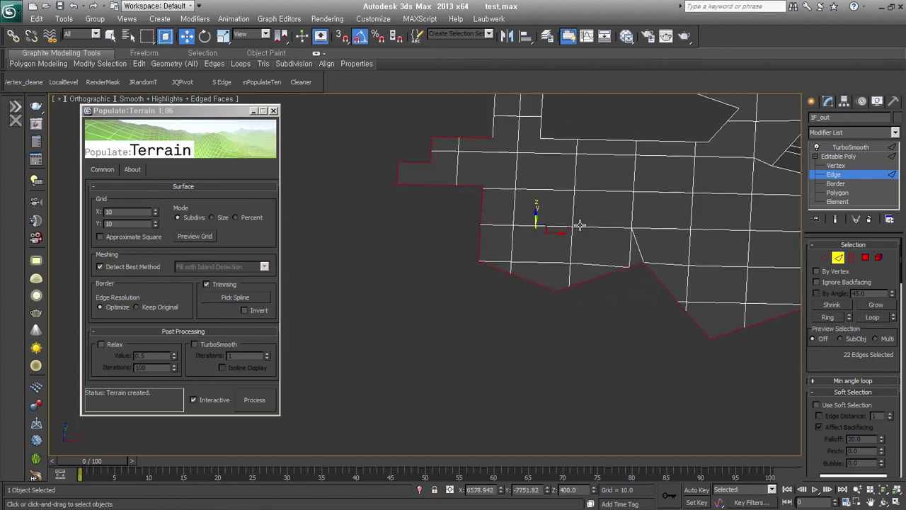
scroll(566, 216, down, 2)
shift+drag(550, 204, 549, 234)
key(4)
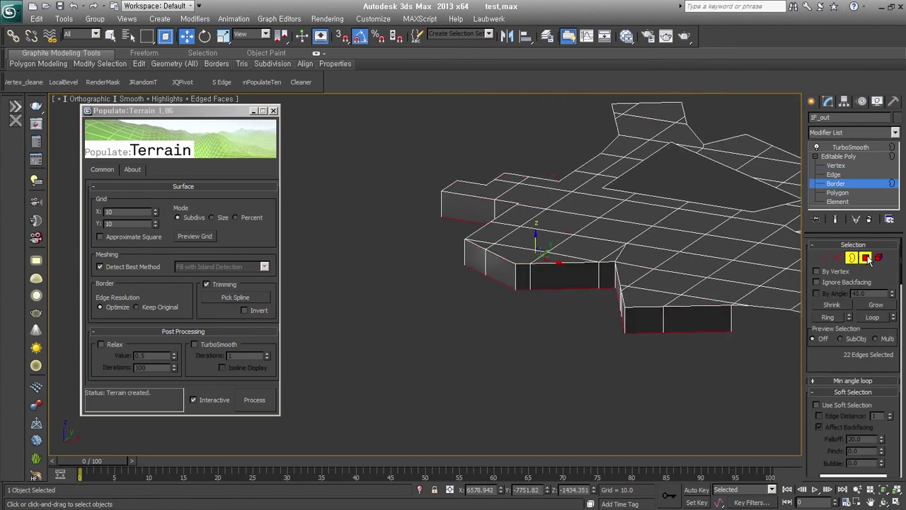
alt+middle_drag(701, 319, 737, 336)
Step: Auto-smooth the selected wall polygons with a 10 degree threshold
ctrl+click(865, 257)
drag(885, 354, 885, 307)
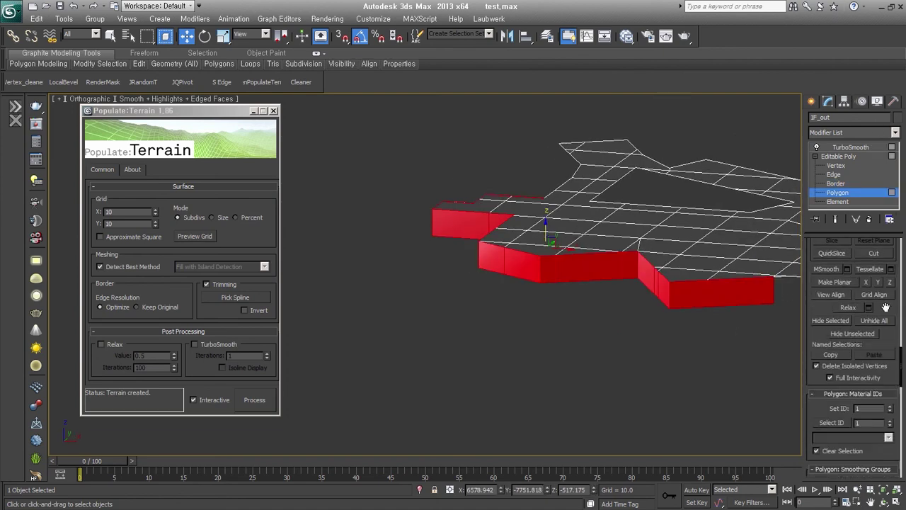
drag(836, 408, 828, 279)
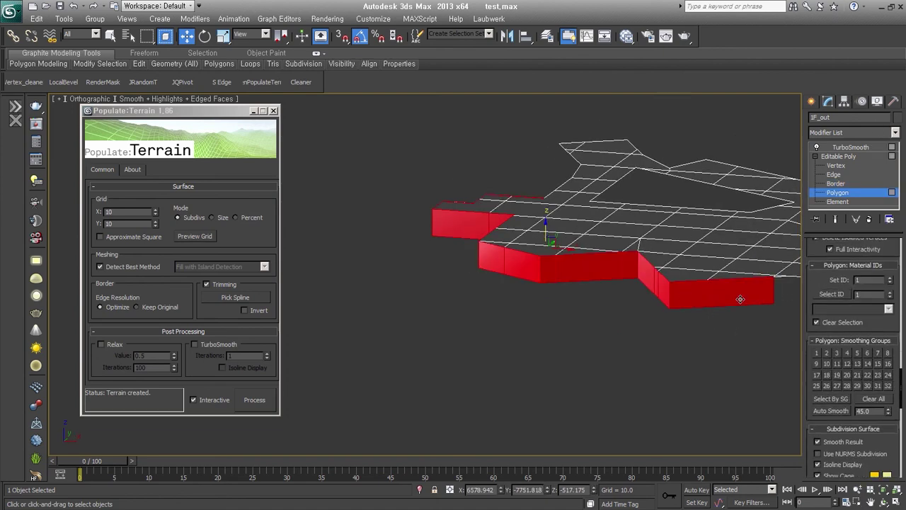
double_click(864, 411)
text(10)
key(Return)
click(831, 410)
Step: Set TurboSmooth to separate by smoothing groups, then delete the TurboSmooth modifier
click(851, 147)
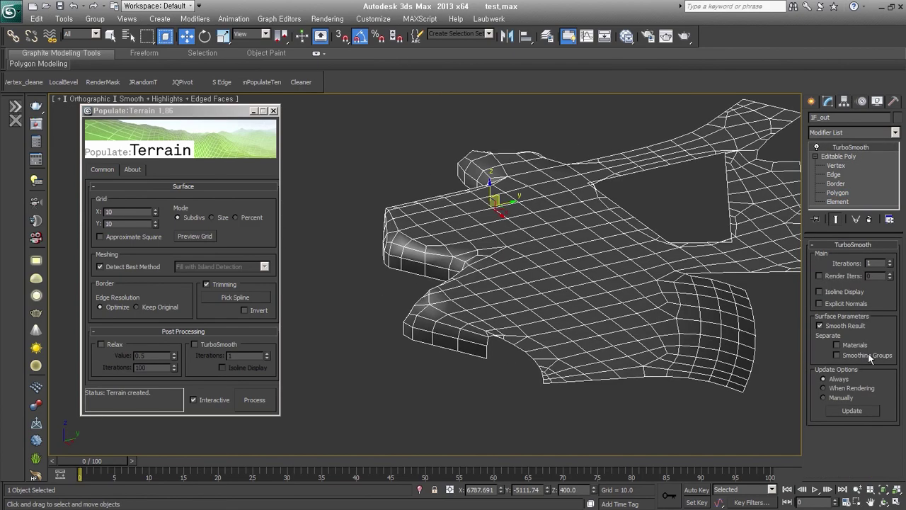
click(838, 354)
alt+middle_drag(710, 345, 586, 369)
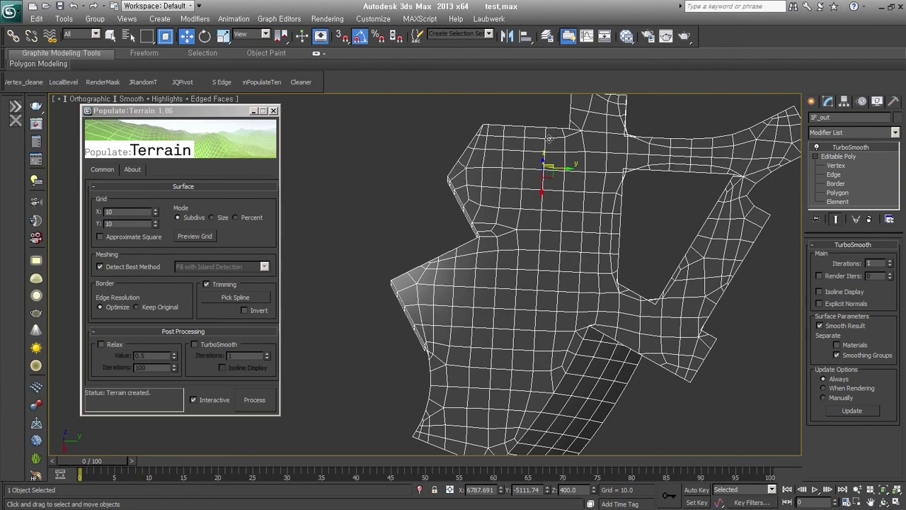
alt+middle_drag(551, 135, 565, 291)
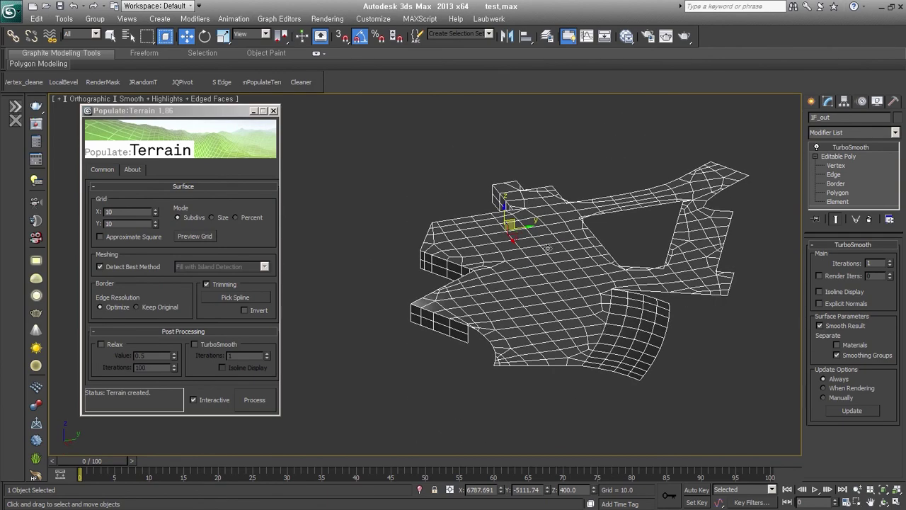
click(870, 220)
alt+middle_drag(779, 276, 635, 320)
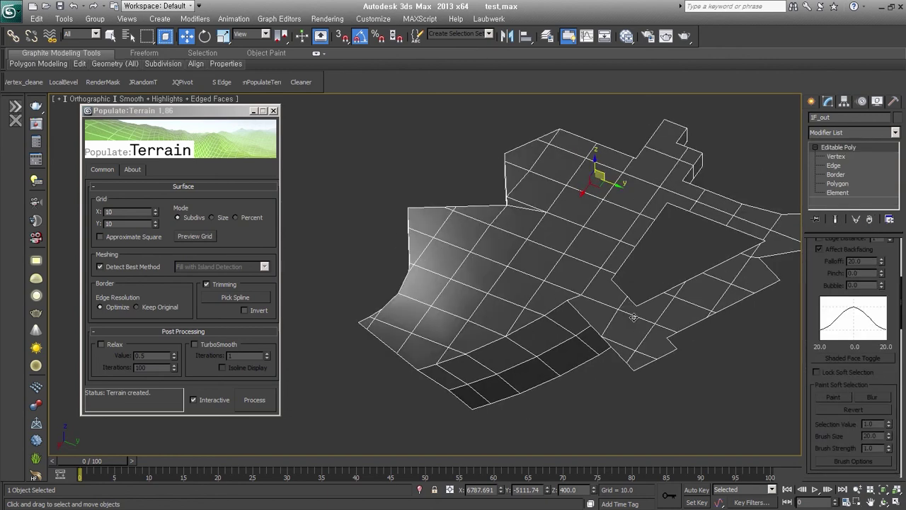
Step: Close the Populate:Terrain floater, reselect 1F_out and pan to centre it in view
click(273, 111)
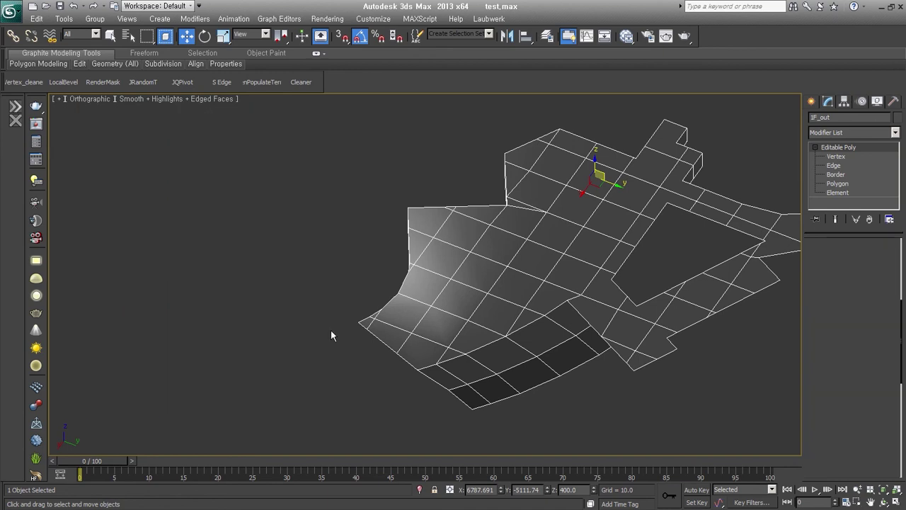
click(331, 330)
click(616, 257)
click(616, 257)
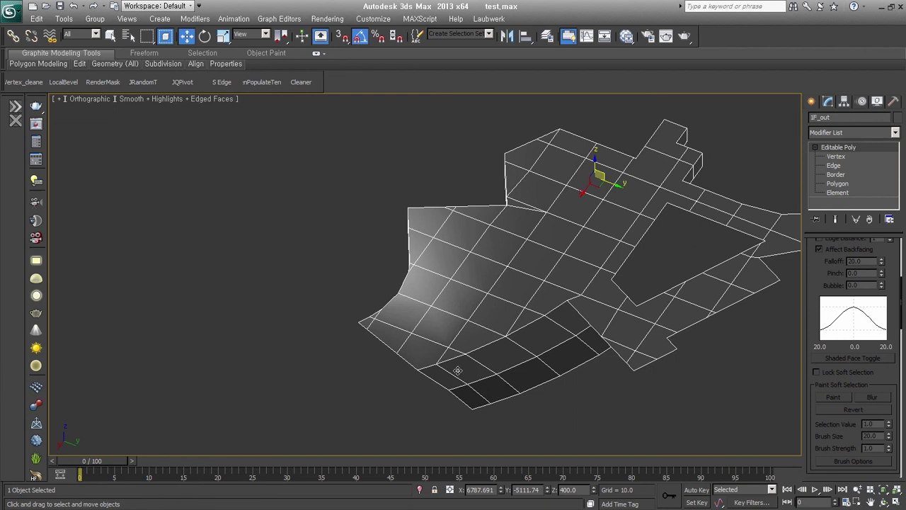
middle_drag(559, 293, 499, 301)
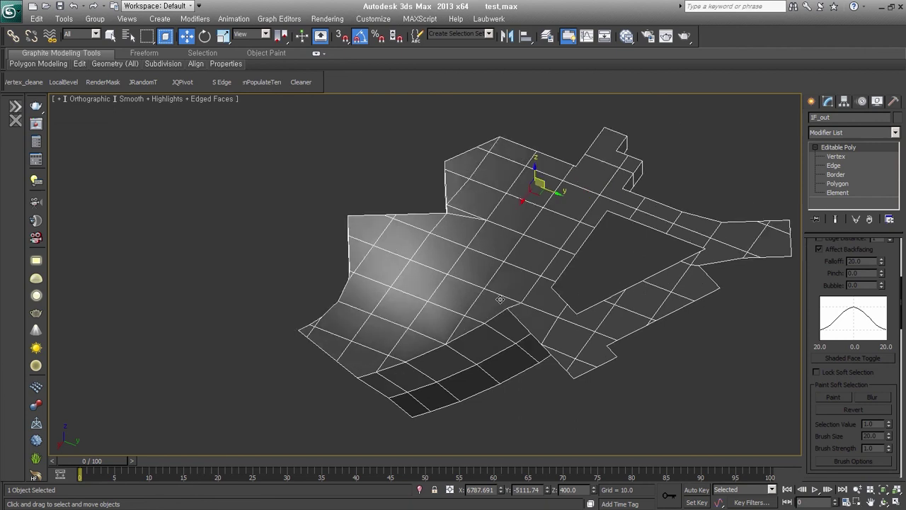